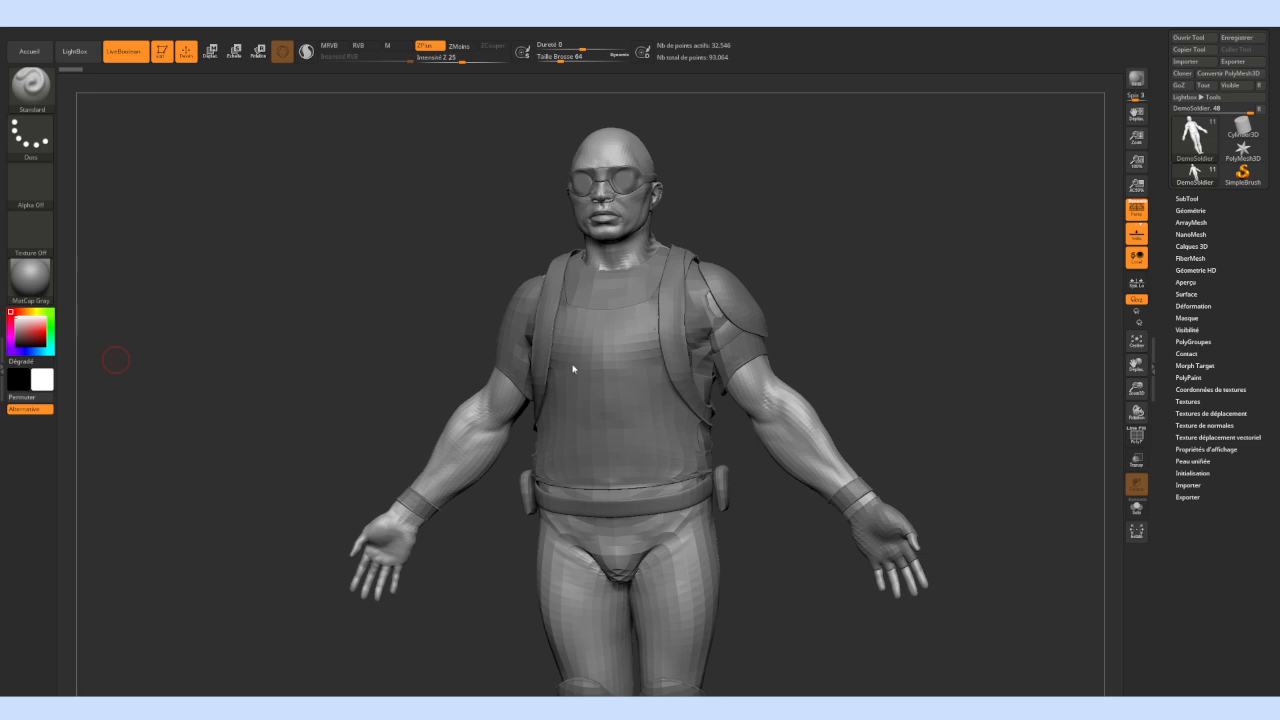
Examine the soldier model from the front and from the side
left_click_drag(858, 368, 686, 368)
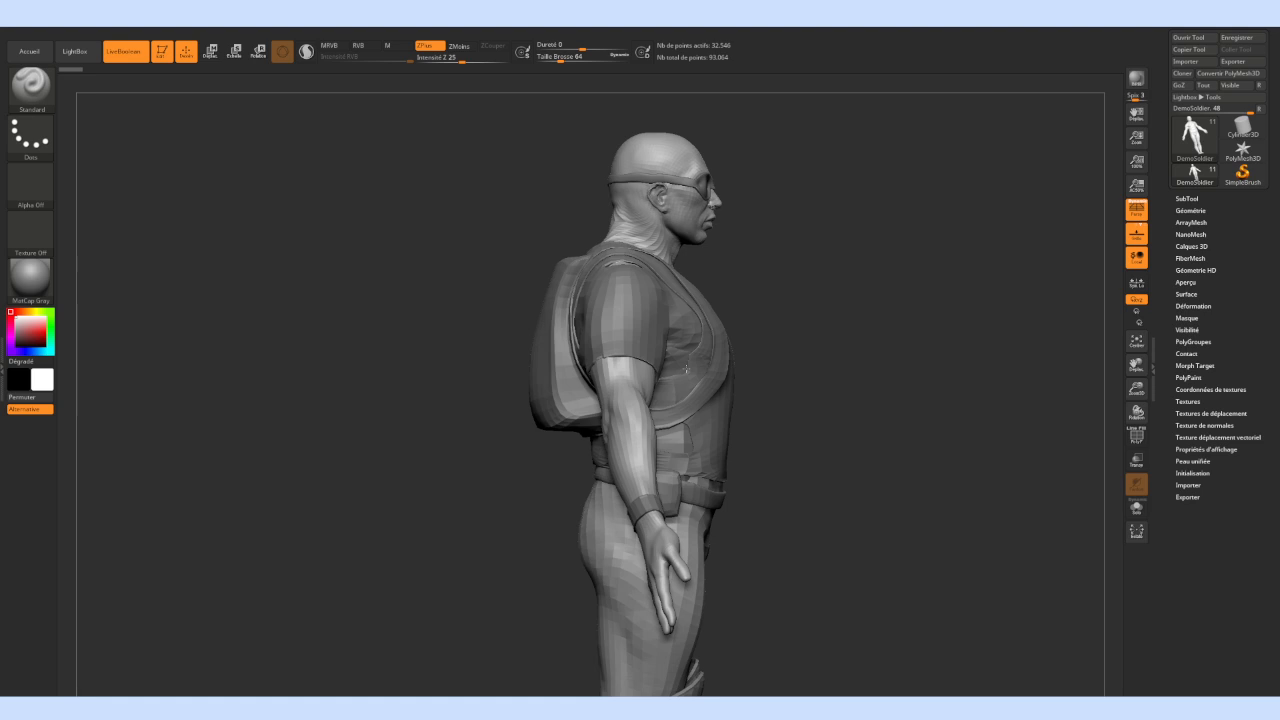
left_click_drag(677, 369, 642, 366)
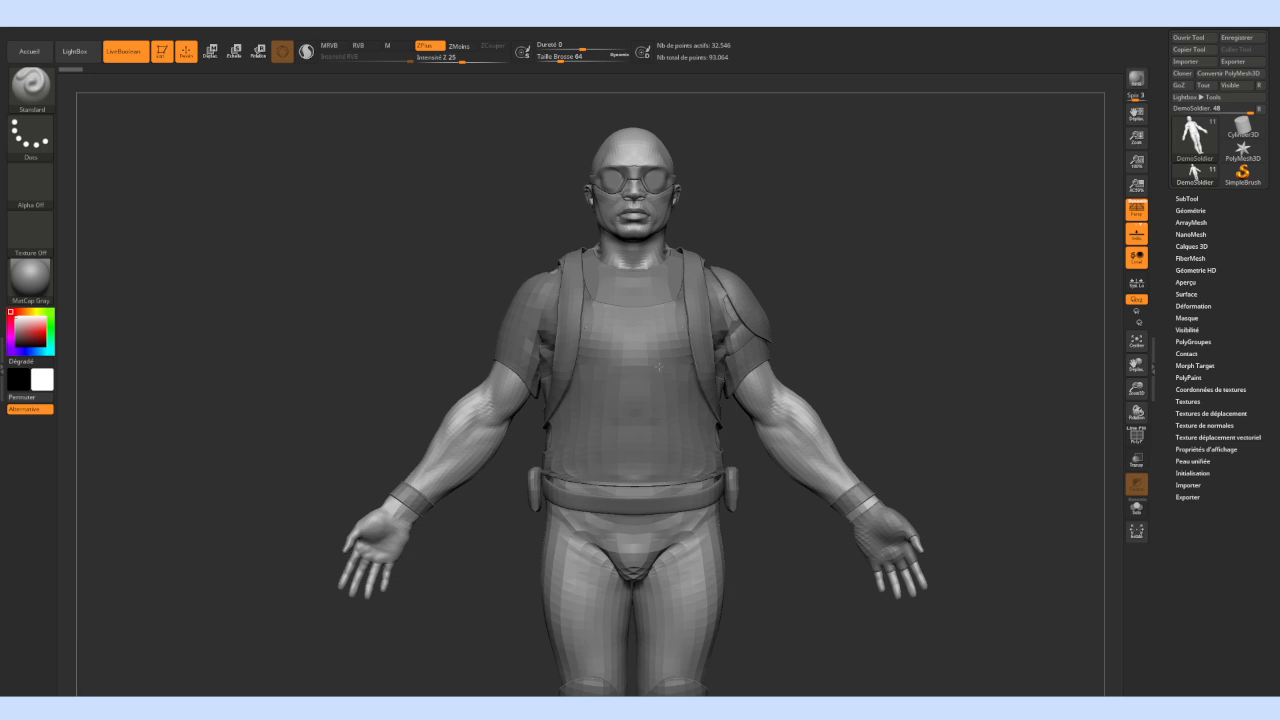
left_click_drag(657, 367, 699, 368)
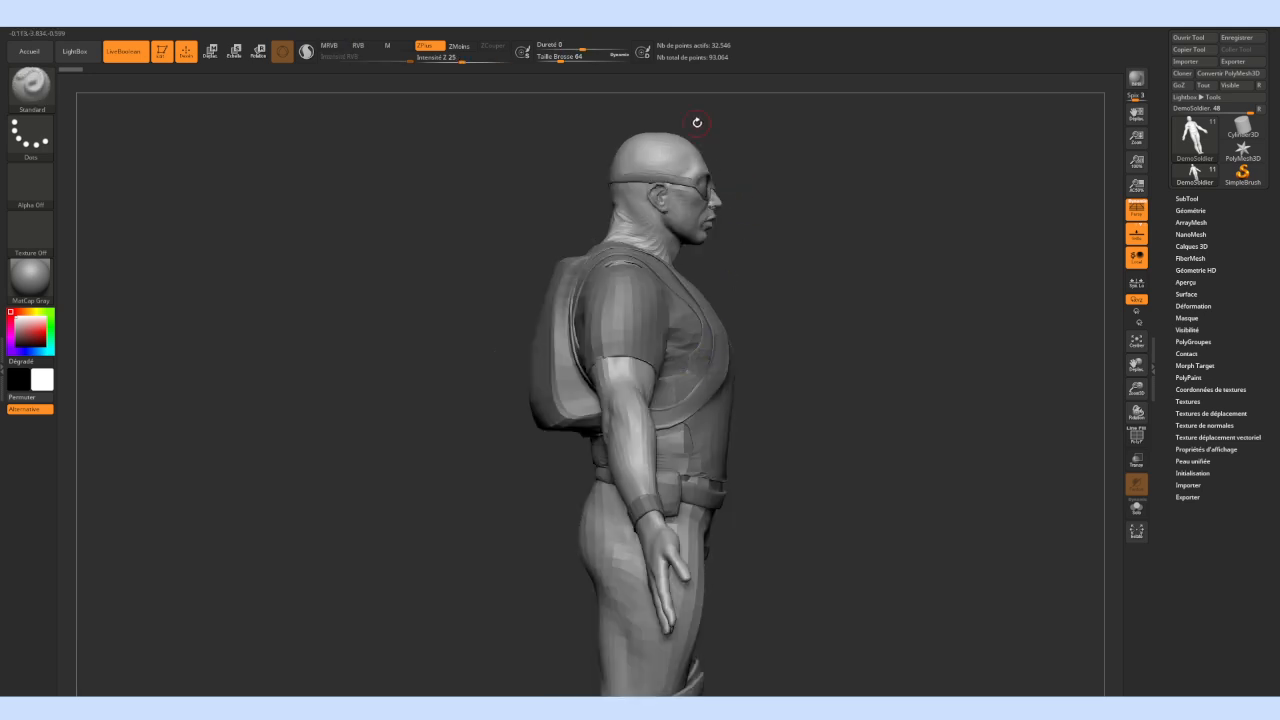
key("shift")
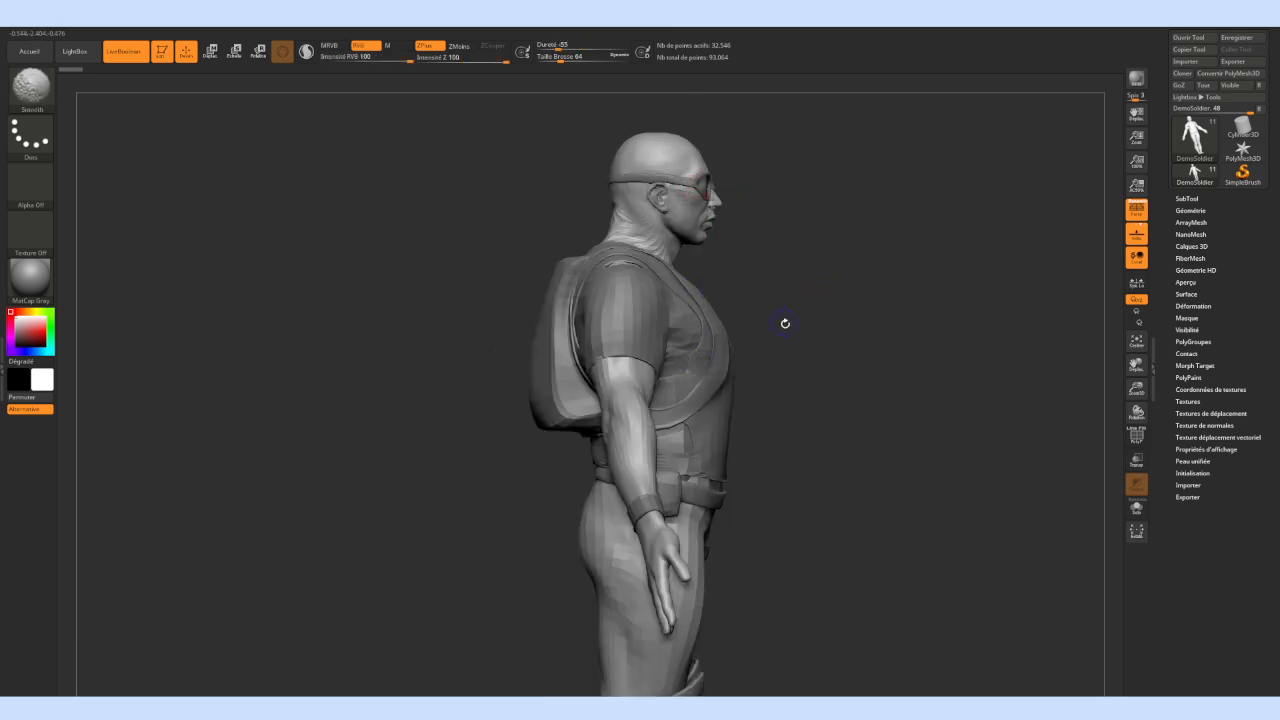
mouse_move(706, 315)
right_mouse_down()
mouse_move(645, 338)
mouse_move(726, 381)
right_mouse_up()
mouse_move(836, 357)
right_mouse_down()
mouse_move(777, 357)
mouse_move(846, 360)
right_mouse_up()
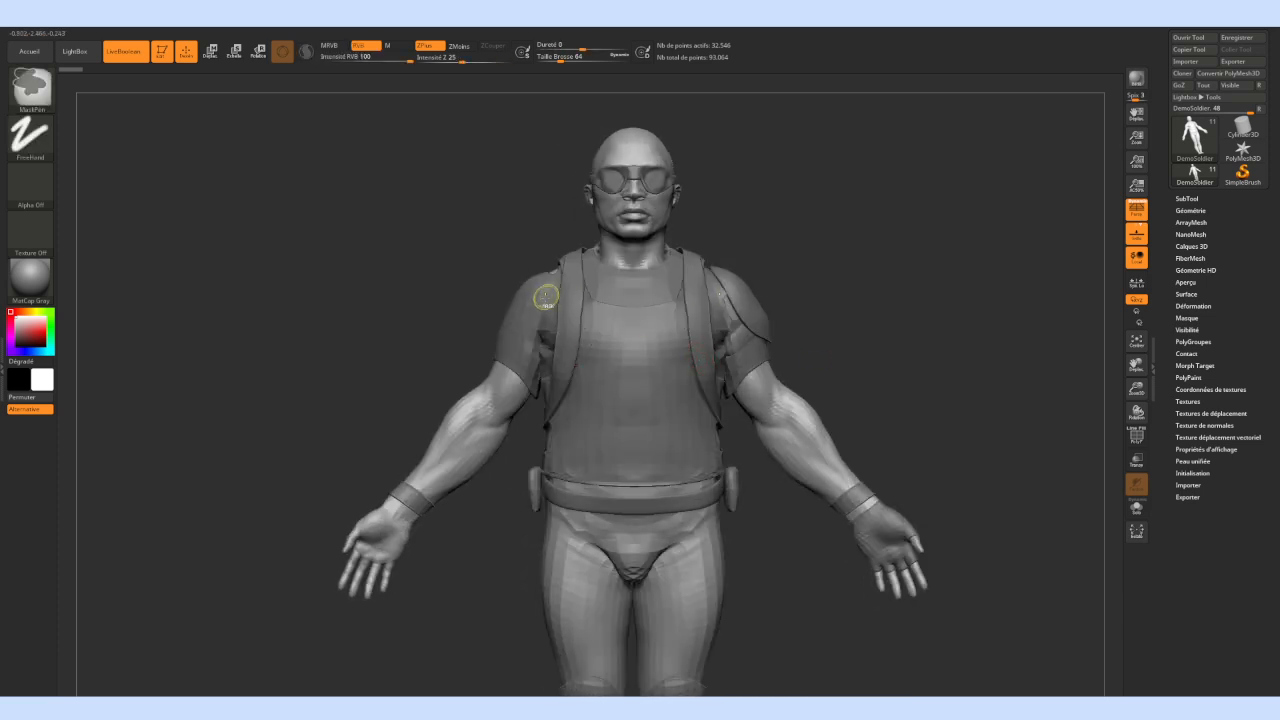
right_click_drag(820, 237, 854, 239)
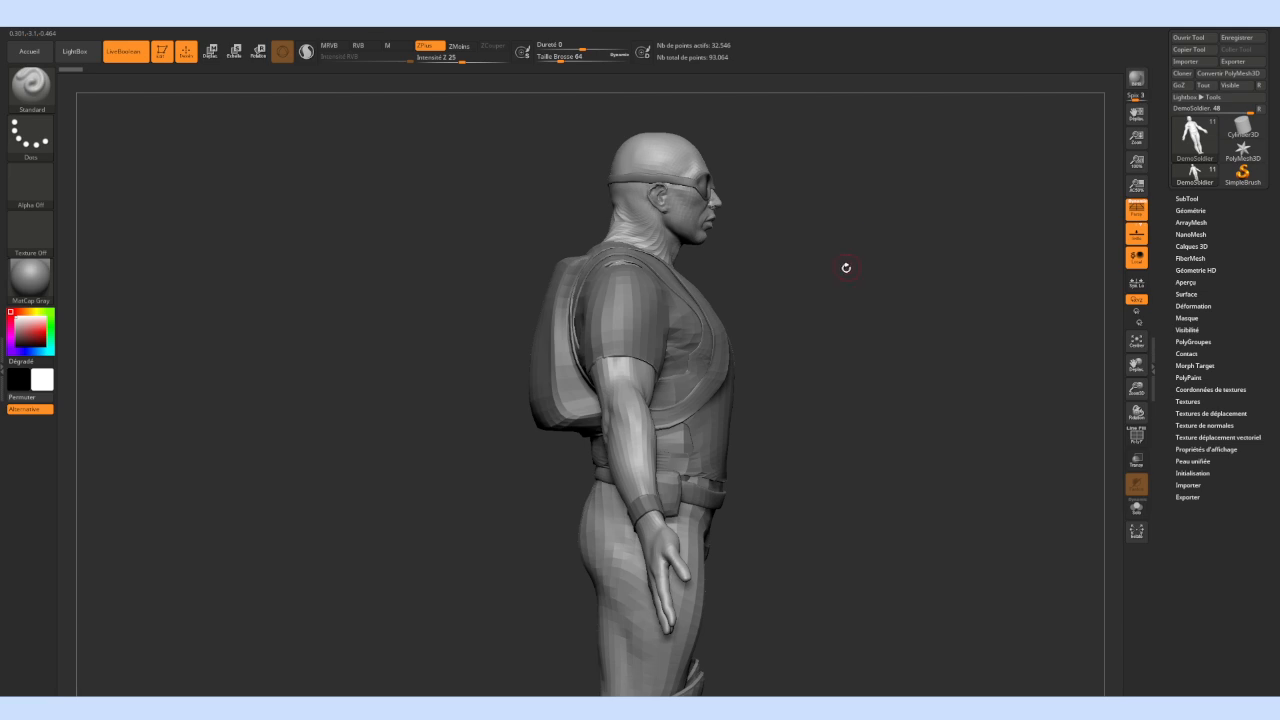
right_click_drag(794, 290, 731, 290)
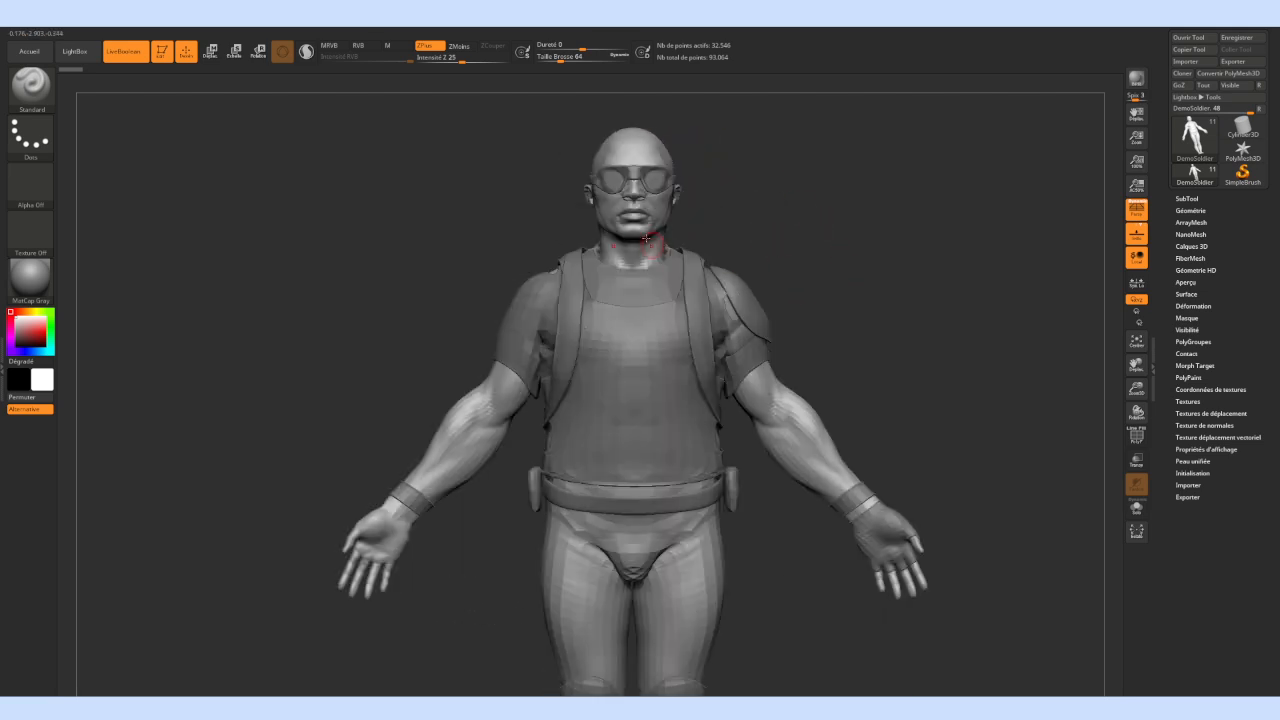
Choose the Blob sculpting brush and set the brush size to 299
key("b")
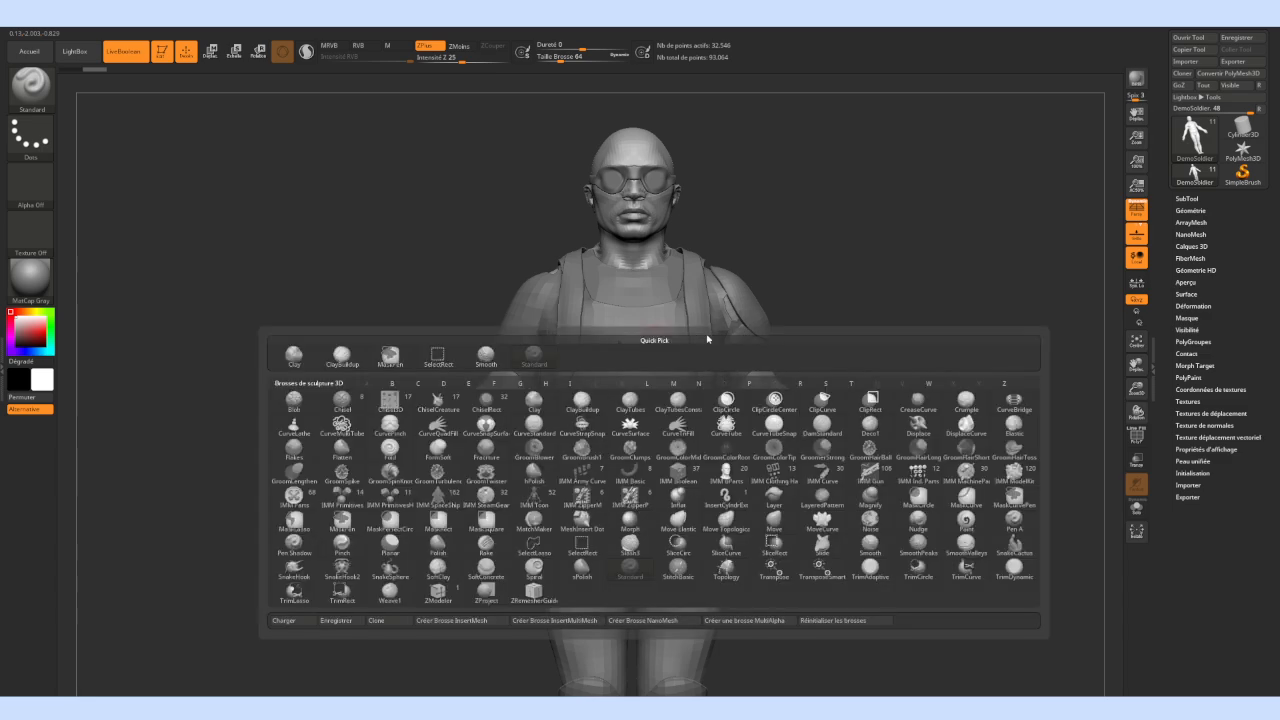
key("b")
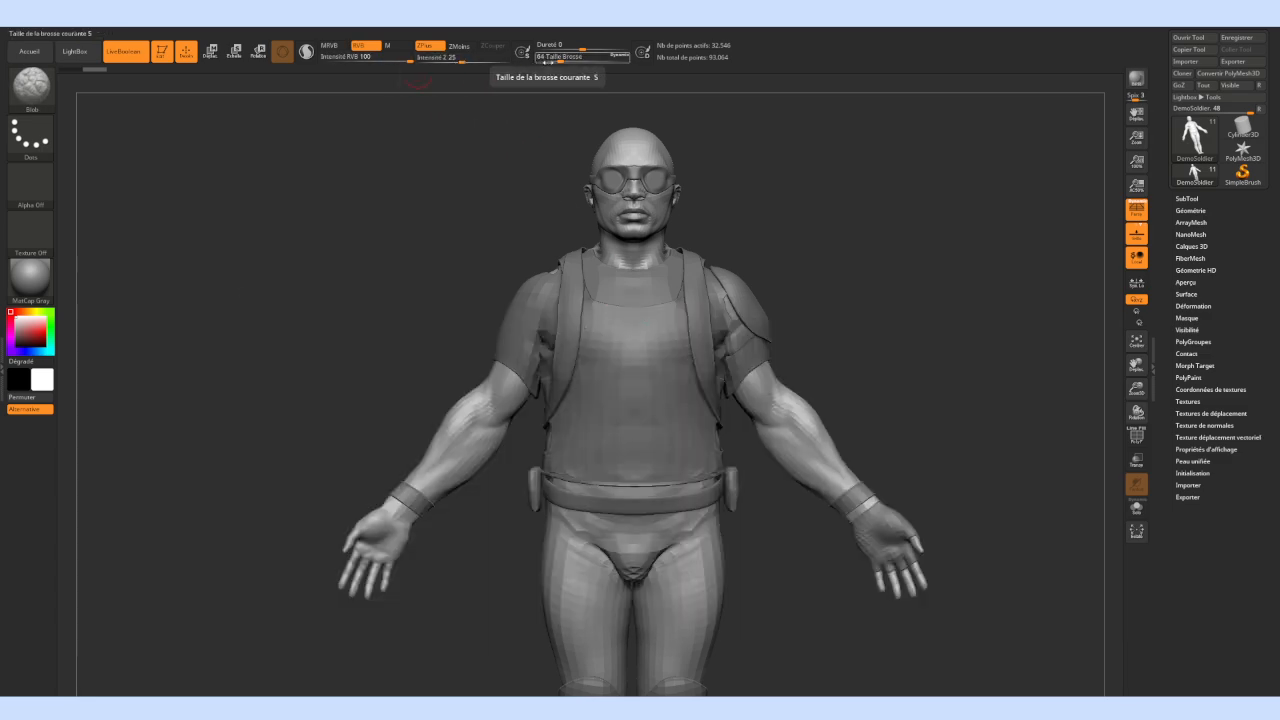
left_click_drag(556, 58, 586, 60)
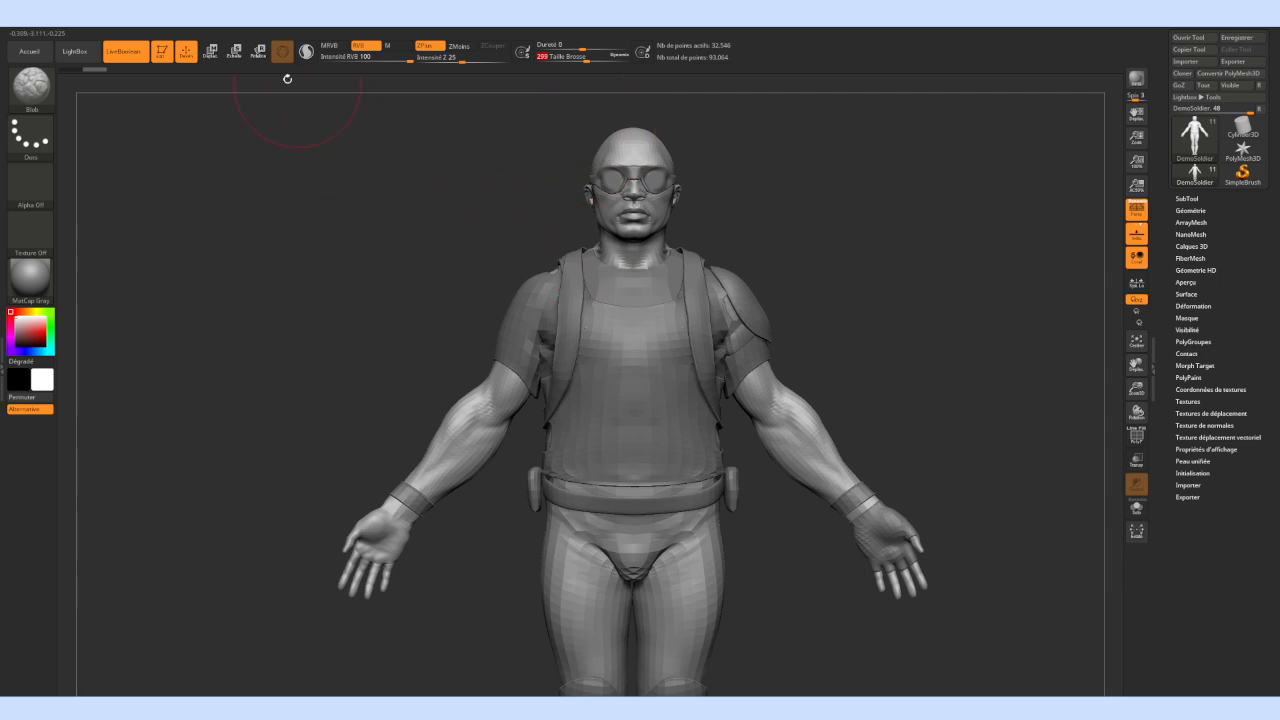
Pull the soldier's upper arm and forearm into a bulkier shape with the Move Elastic brush
left_click(31, 87)
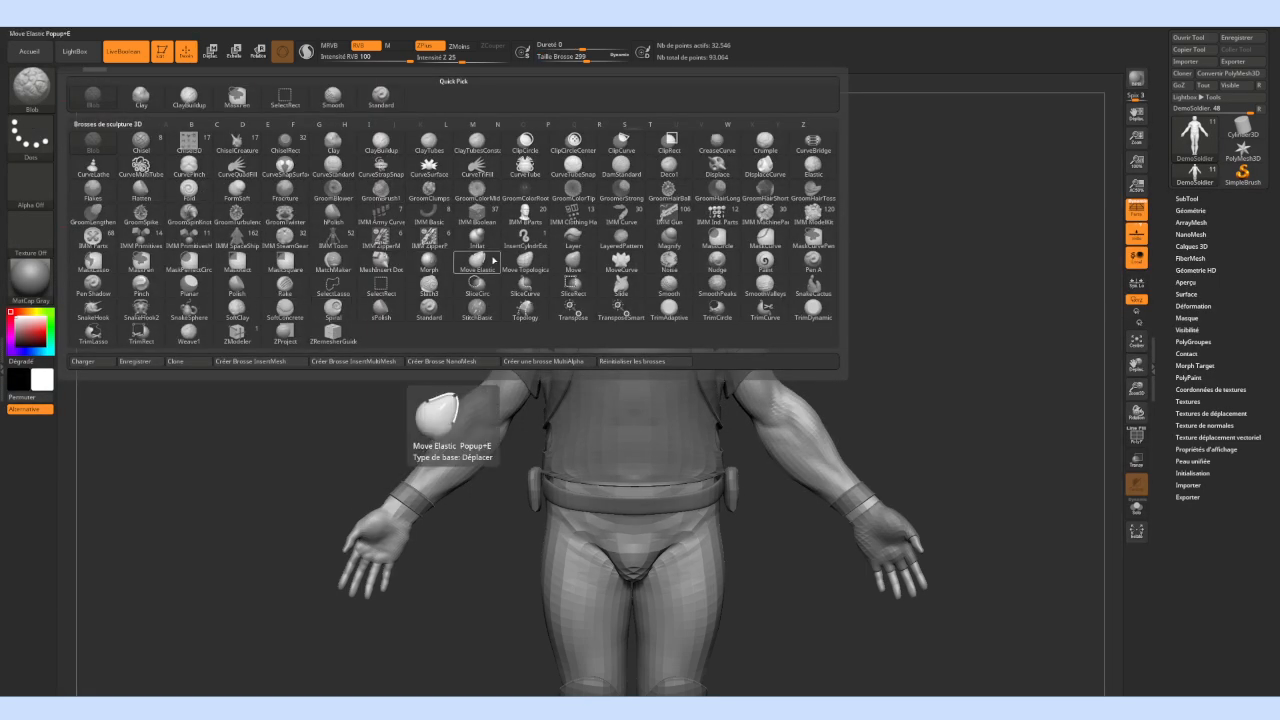
left_click(477, 262)
mouse_move(757, 329)
left_mouse_down()
mouse_move(1000, 230)
mouse_move(740, 328)
mouse_move(788, 318)
mouse_move(758, 325)
left_mouse_up()
mouse_move(793, 438)
left_mouse_down()
mouse_move(824, 424)
mouse_move(768, 459)
mouse_move(842, 416)
left_mouse_up()
mouse_move(883, 371)
left_mouse_down()
mouse_move(660, 373)
mouse_move(849, 374)
left_mouse_up()
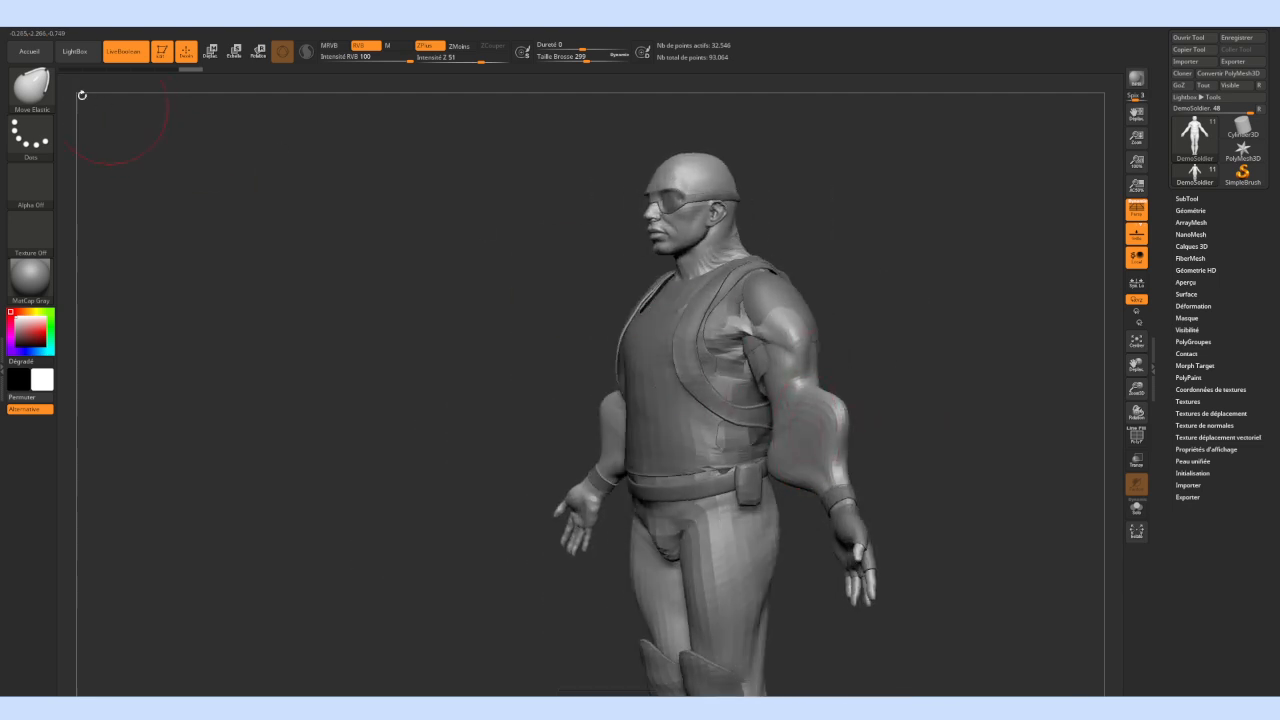
Swell the soldier's upper arms and forearms with the Inflat brush
left_click(30, 88)
left_click(488, 240)
mouse_move(830, 424)
left_mouse_down()
mouse_move(812, 438)
mouse_move(794, 426)
mouse_move(800, 396)
left_mouse_up()
mouse_move(777, 317)
left_mouse_down()
mouse_move(700, 290)
mouse_move(690, 340)
mouse_move(660, 347)
mouse_move(690, 364)
mouse_move(648, 346)
left_mouse_up()
mouse_move(502, 412)
left_mouse_down()
mouse_move(550, 412)
mouse_move(505, 430)
left_mouse_up()
Smooth the face and body surfaces, and inflate the hips and buttocks seen from behind
mouse_move(652, 330)
left_mouse_down("shift")
mouse_move(680, 312)
mouse_move(645, 365)
mouse_move(732, 292)
mouse_move(597, 202)
left_mouse_up("shift")
mouse_move(745, 325)
left_mouse_down("shift")
mouse_move(822, 432)
mouse_move(812, 402)
mouse_move(898, 575)
mouse_move(766, 526)
mouse_move(908, 569)
mouse_move(648, 570)
mouse_move(650, 545)
mouse_move(677, 563)
mouse_move(625, 556)
mouse_move(708, 548)
mouse_move(618, 592)
left_mouse_up("shift")
mouse_move(668, 550)
left_mouse_down("shift")
mouse_move(640, 572)
mouse_move(645, 590)
mouse_move(720, 560)
left_mouse_up("shift")
mouse_move(998, 432)
left_mouse_down()
mouse_move(906, 400)
mouse_move(875, 404)
left_mouse_up()
mouse_move(722, 510)
left_mouse_down()
mouse_move(708, 530)
mouse_move(698, 505)
mouse_move(686, 585)
mouse_move(674, 503)
left_mouse_up()
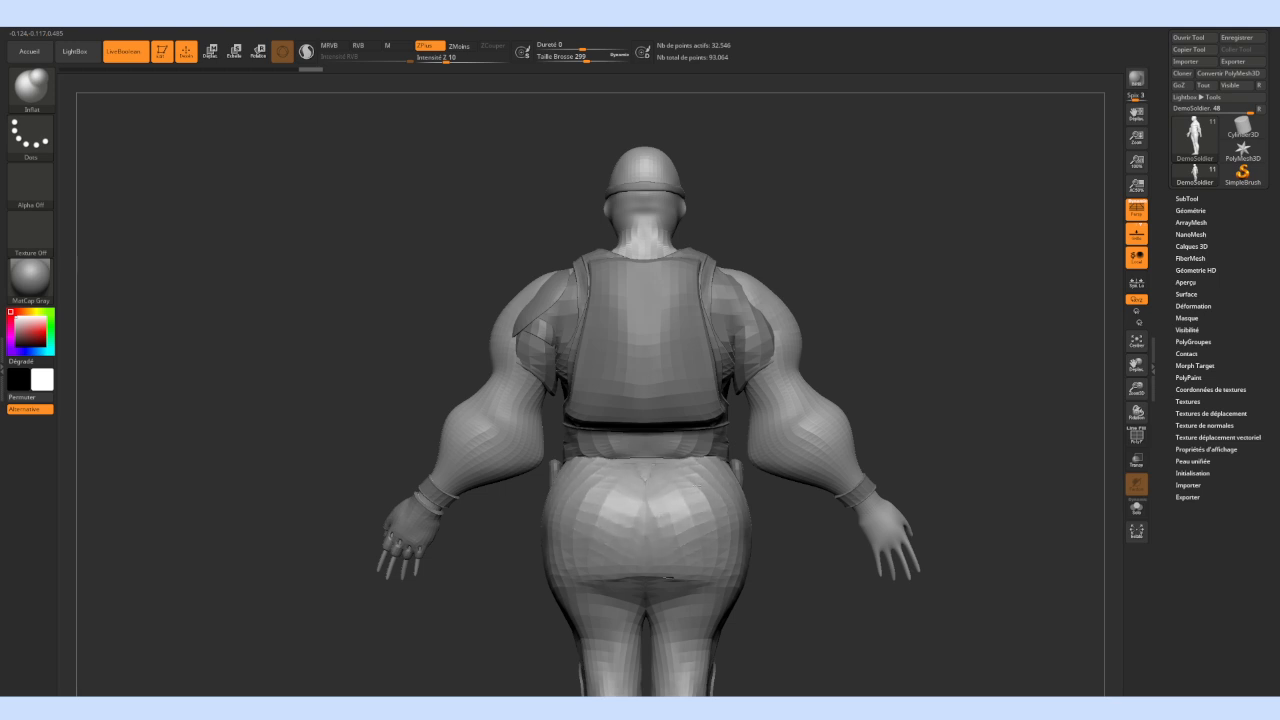
Smooth the buttocks and round them out further with the Inflat brush
key("shift")
left_click_drag(664, 578, 706, 530, "shift")
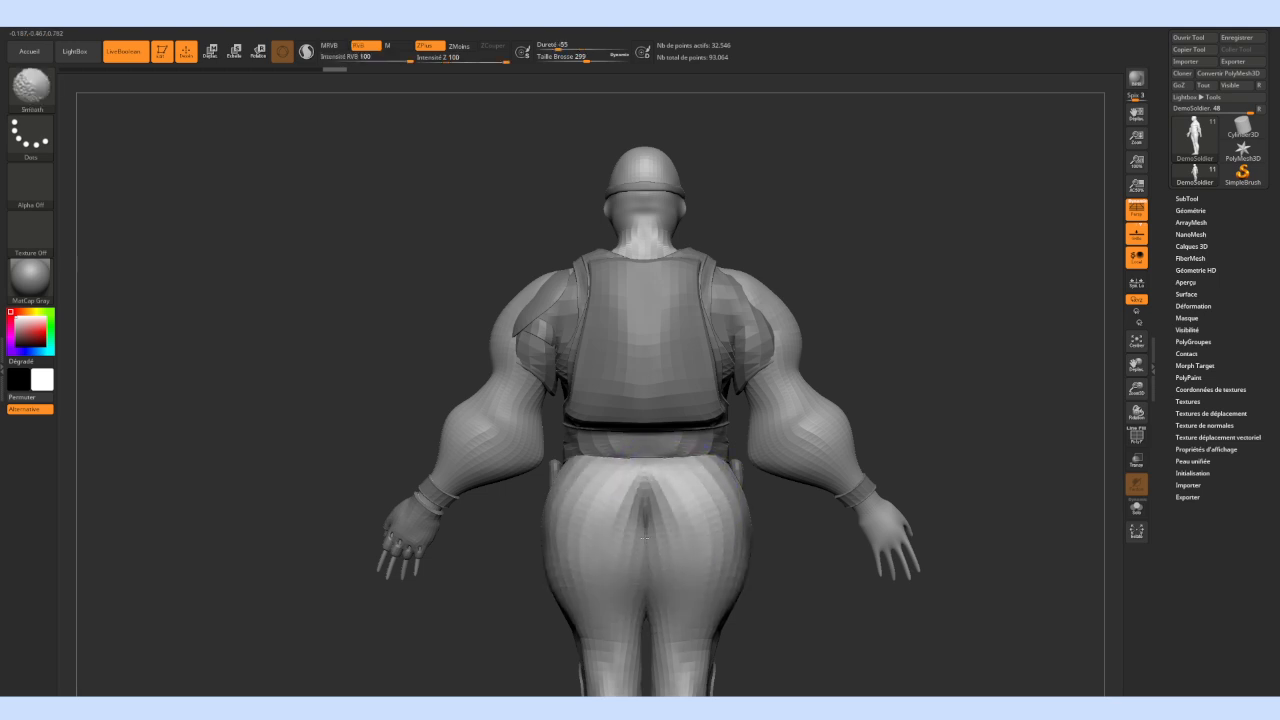
left_click_drag(628, 560, 557, 544)
left_click_drag(806, 589, 771, 554)
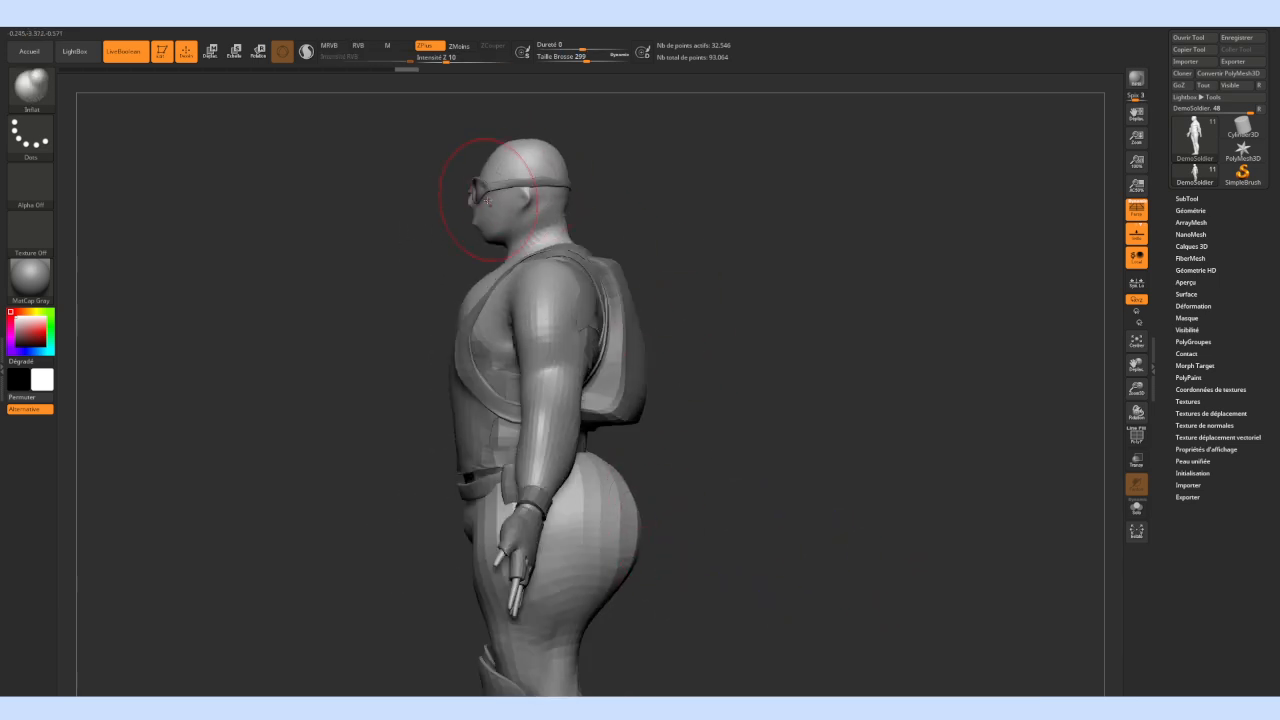
left_click_drag(703, 317, 803, 337)
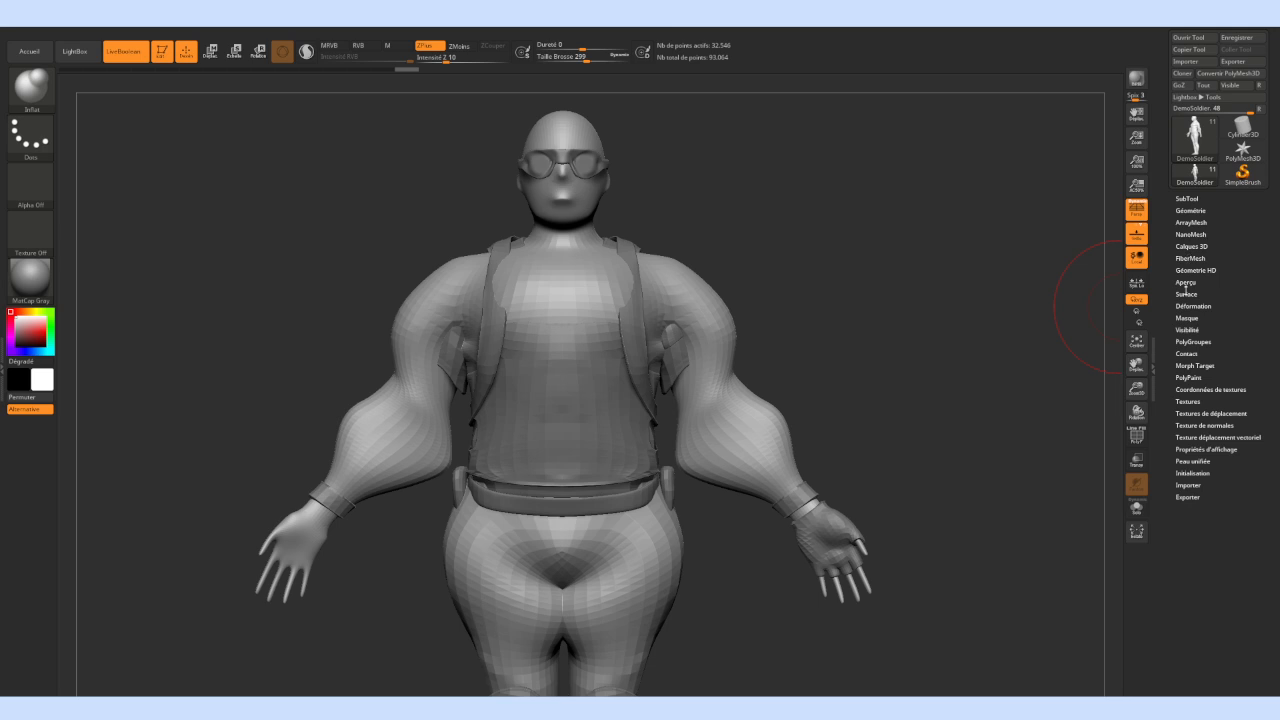
left_click(1190, 270)
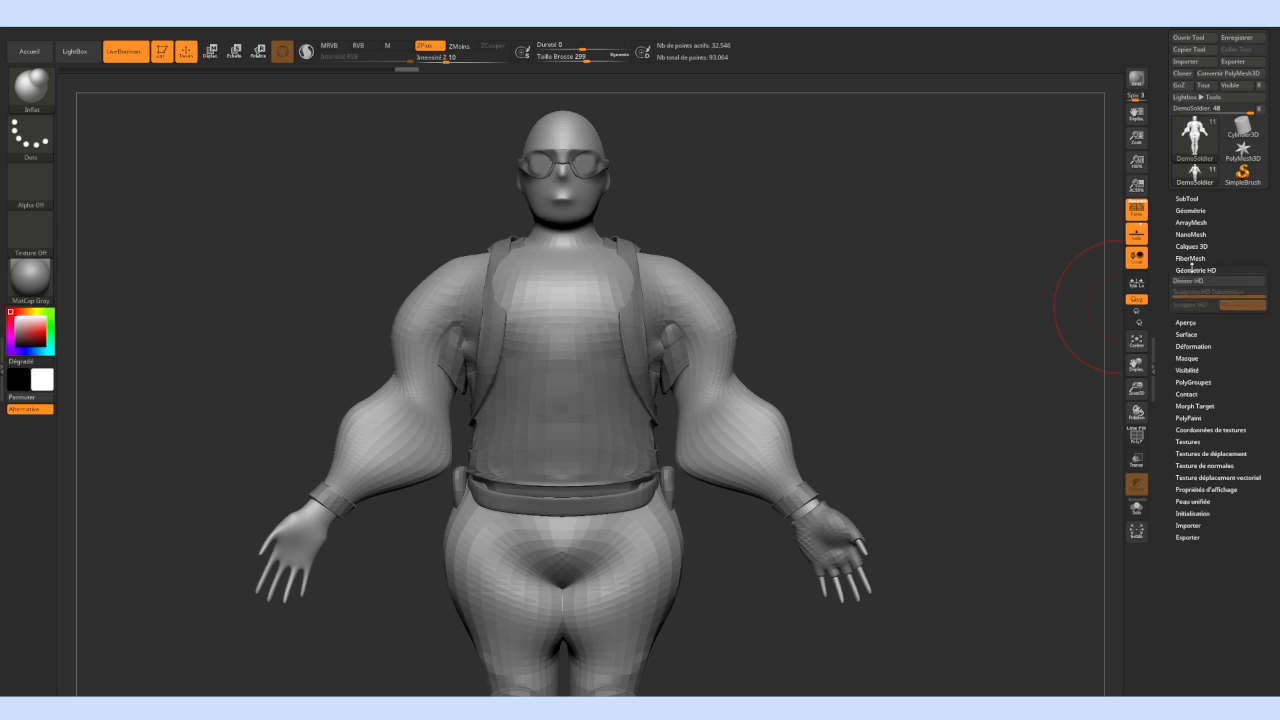
left_click(1190, 382)
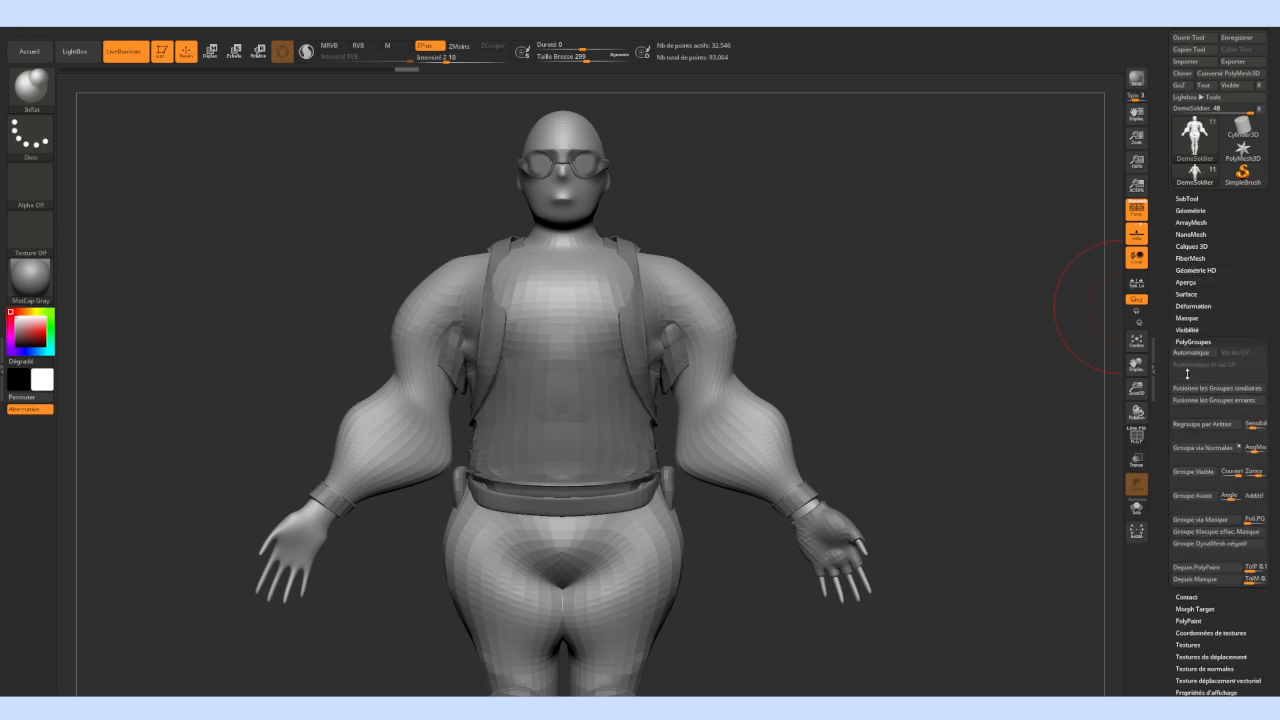
left_click(1189, 341)
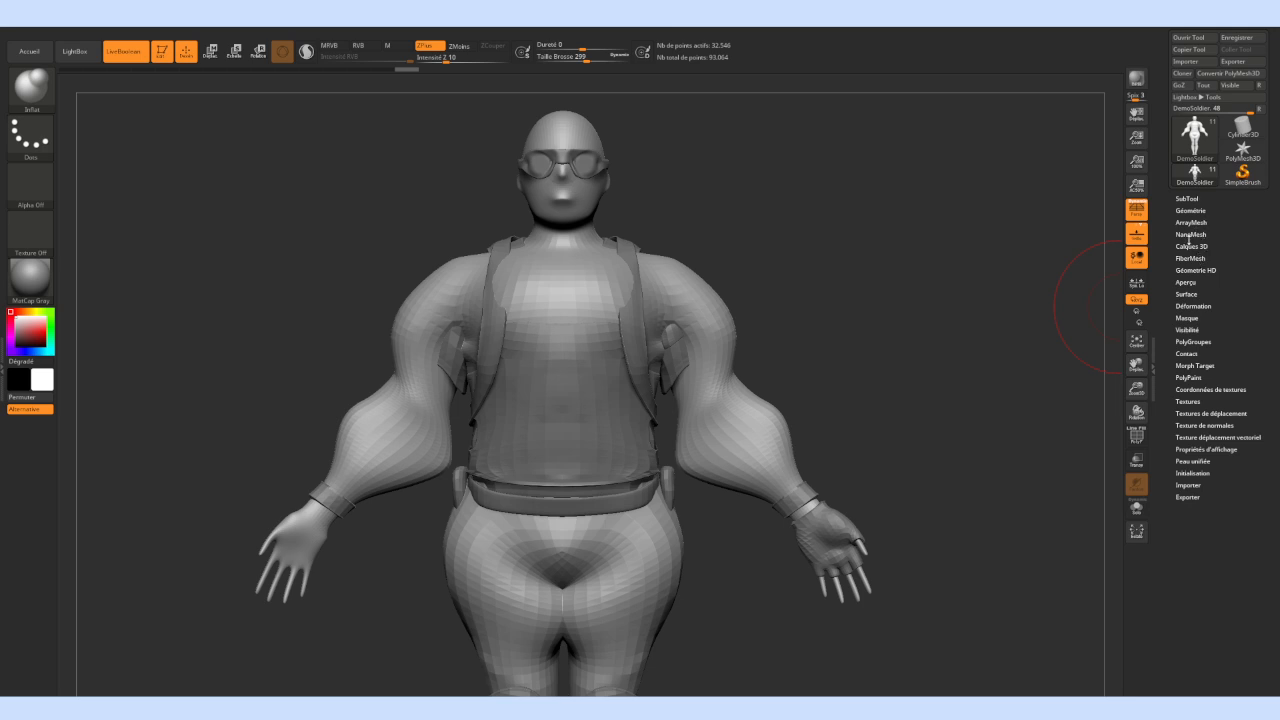
left_click(1190, 246)
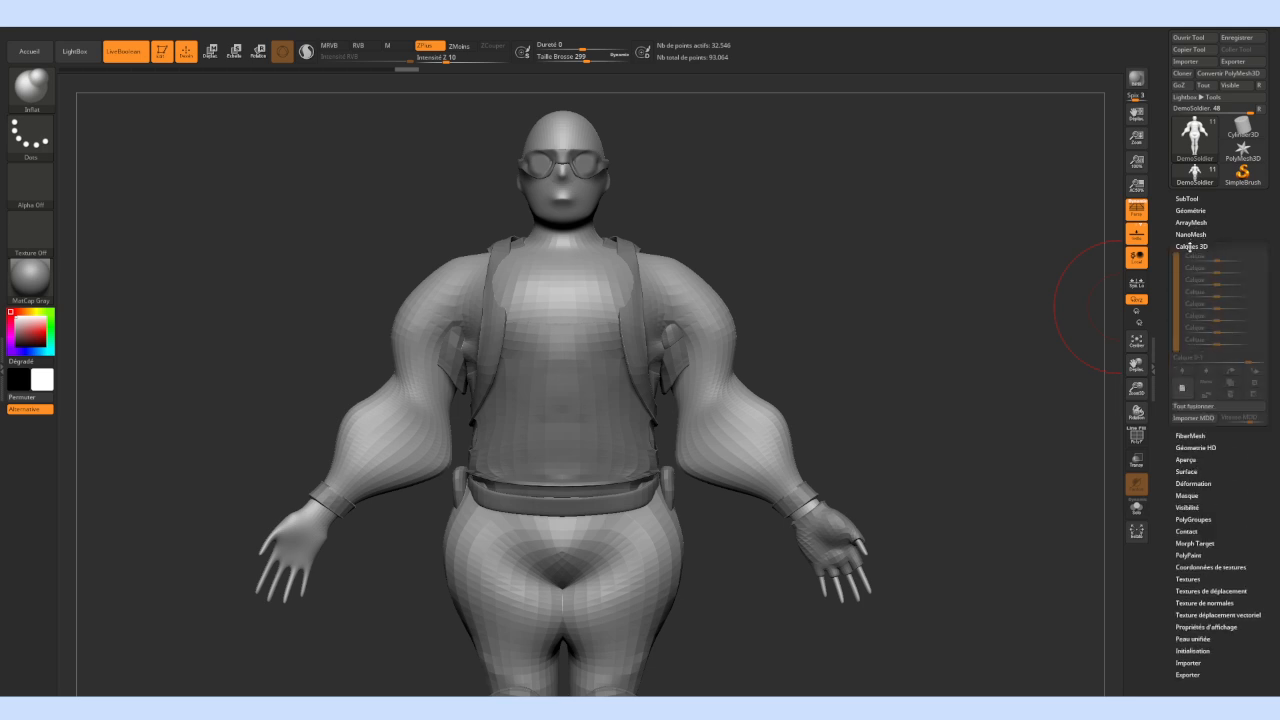
left_click(1190, 246)
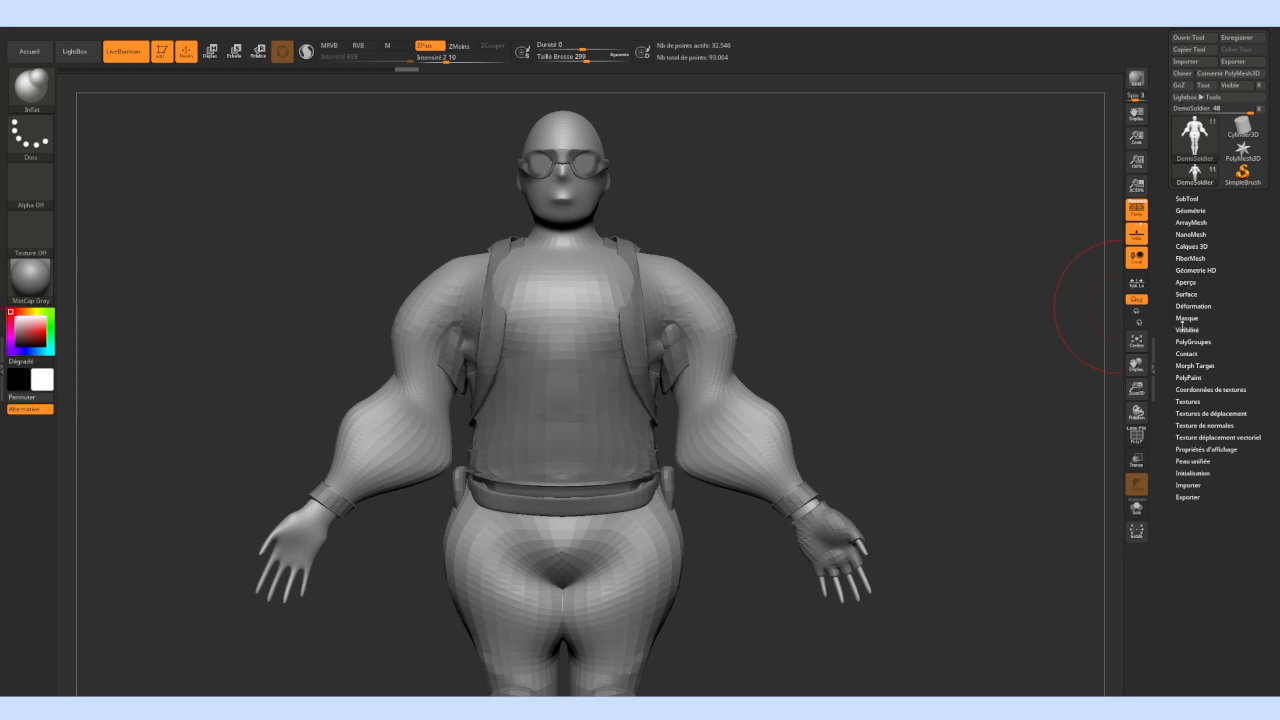
left_click(1136, 209)
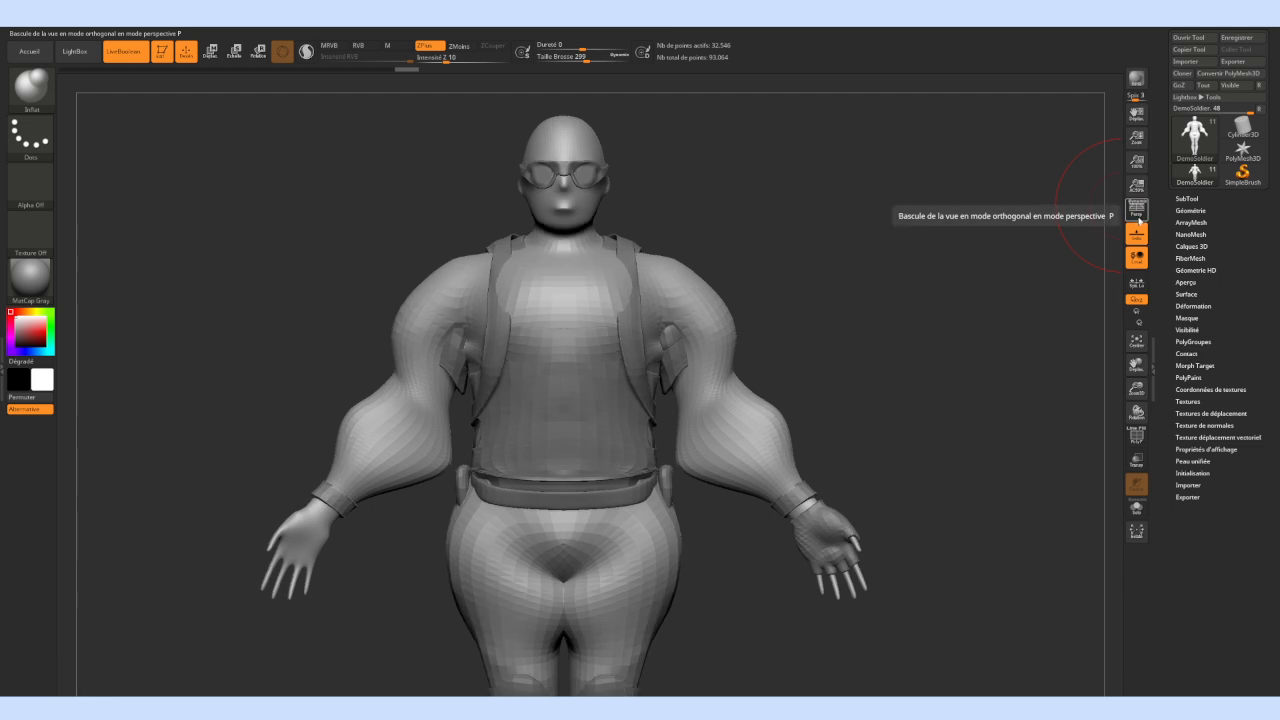
left_click(1137, 209)
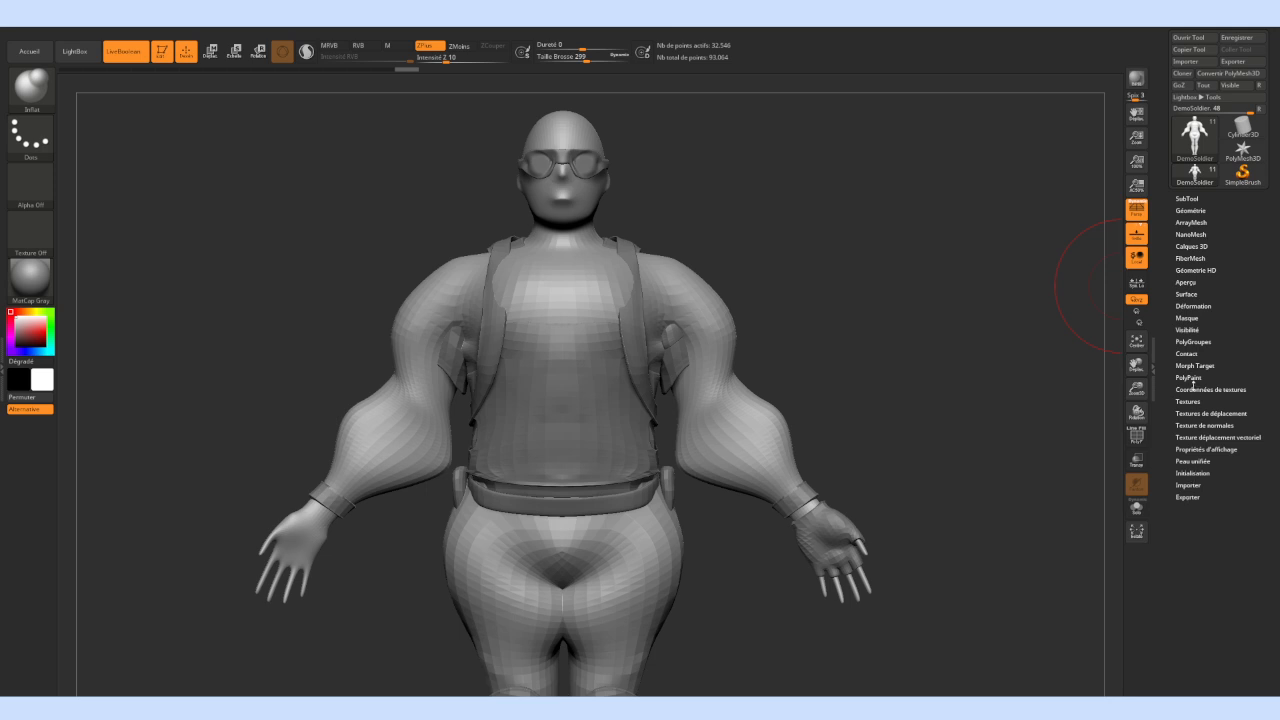
left_click(1192, 258)
left_click(1197, 246)
left_click(1195, 234)
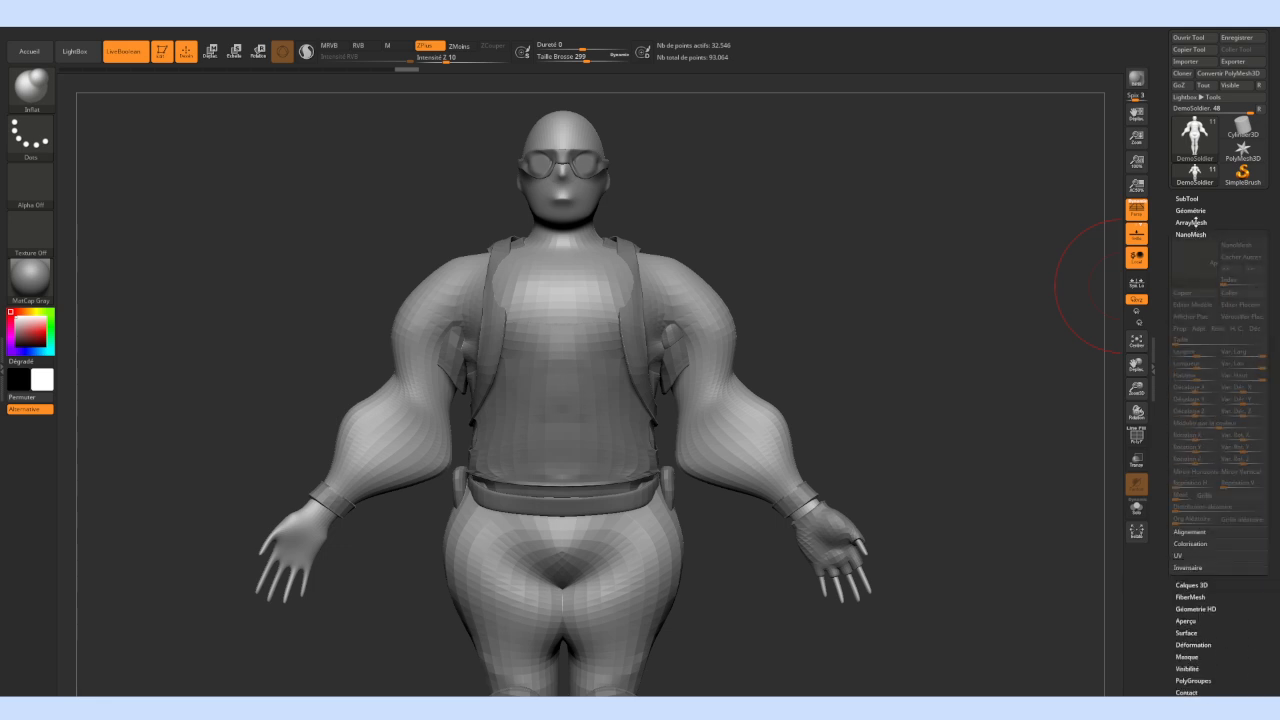
left_click(1193, 222)
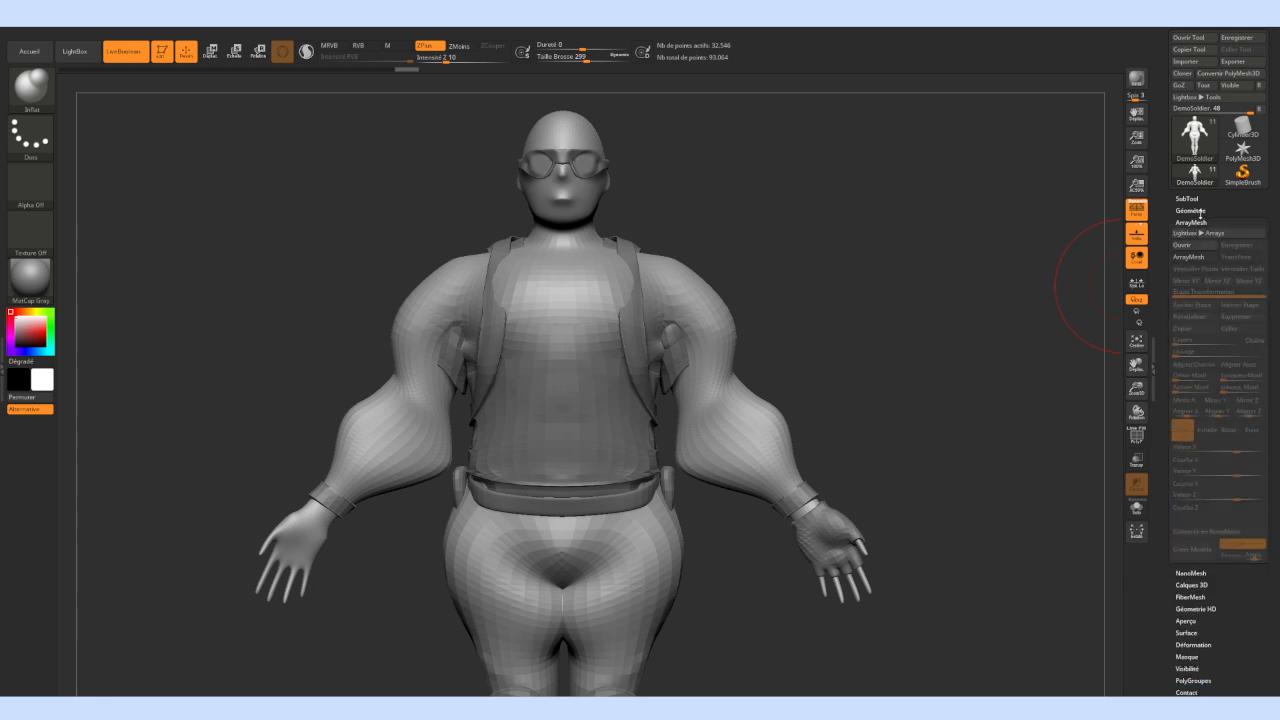
Subdivide the body mesh repeatedly up to subdivision level 8, turning on the polyframe display with PolyGroup colours
left_click(1195, 210)
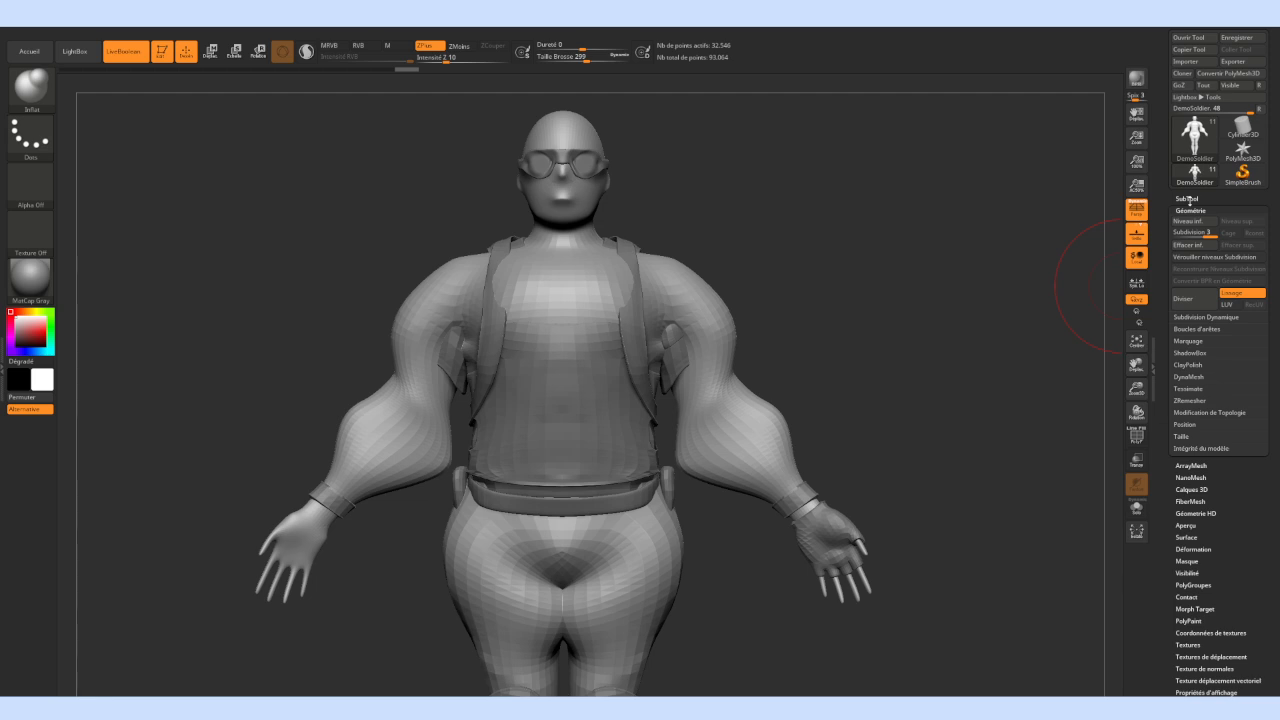
left_click(1184, 298)
mouse_move(706, 305)
left_mouse_down()
mouse_move(694, 352)
mouse_move(811, 337)
mouse_move(876, 366)
left_mouse_up()
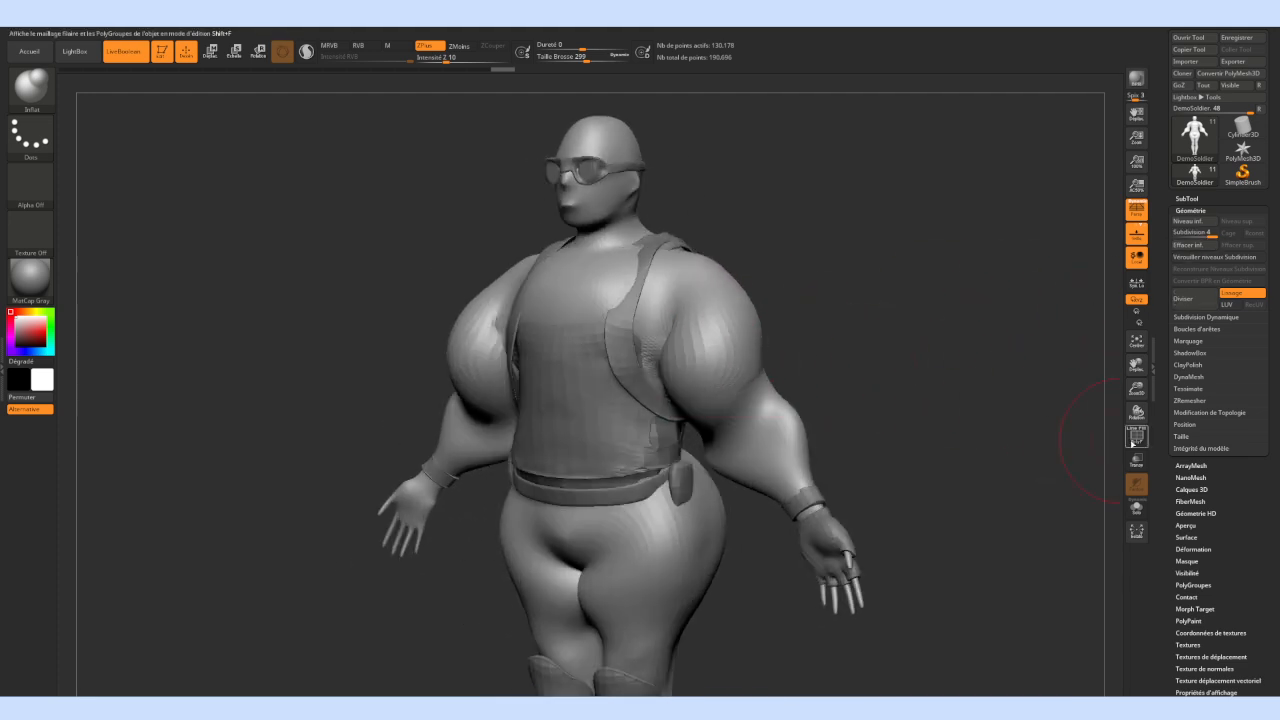
left_click(1135, 437)
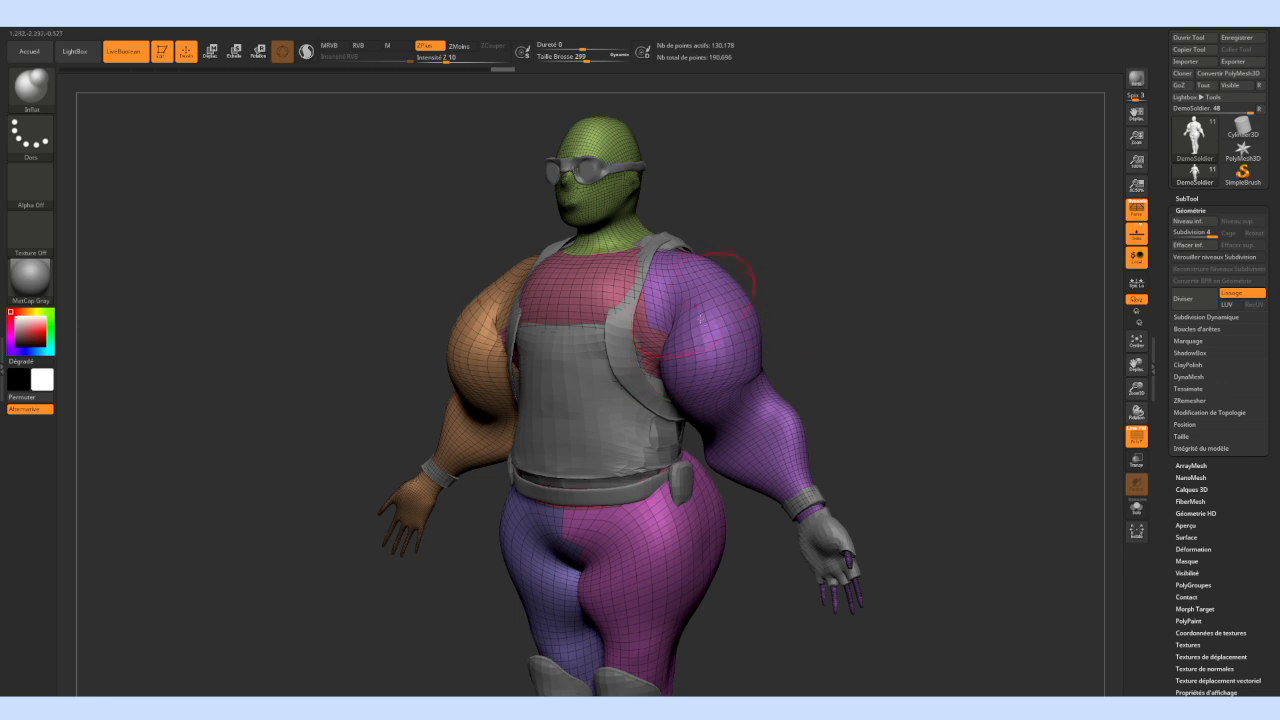
left_click(1183, 298)
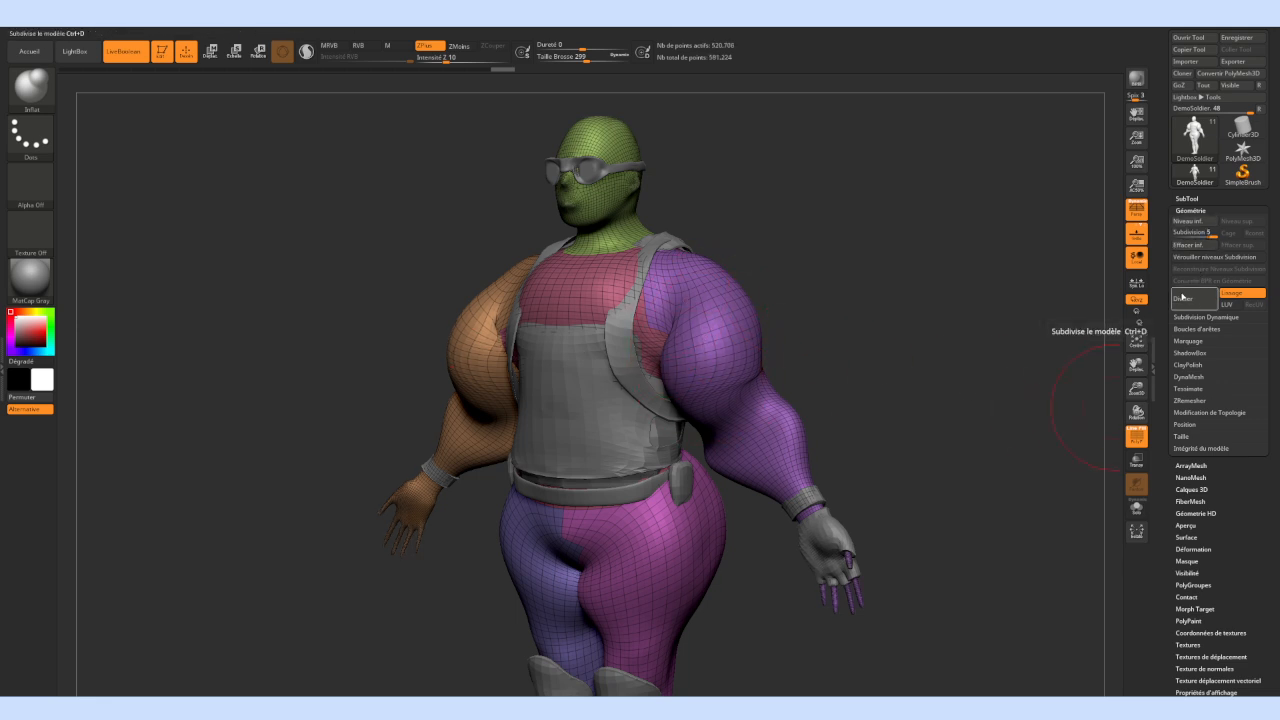
left_click(1180, 300)
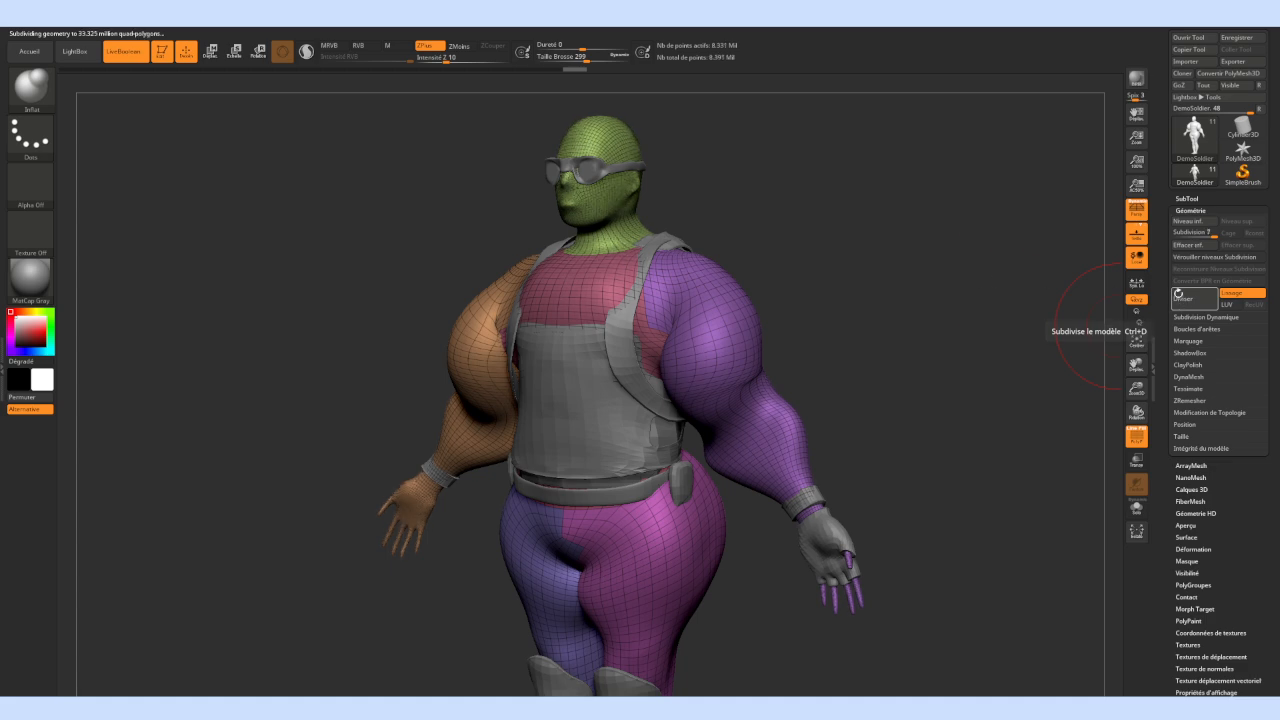
Examine the subdivided mesh's wireframe density from several angles and close up on the upper arm, comparing it with the polyframe off and on
mouse_move(801, 278)
left_mouse_down()
mouse_move(677, 286)
mouse_move(786, 386)
left_mouse_up()
key("shift")
mouse_move(846, 343)
left_mouse_down()
mouse_move(760, 344)
mouse_move(780, 345)
left_mouse_up()
right_click_drag(780, 346, 1059, 439)
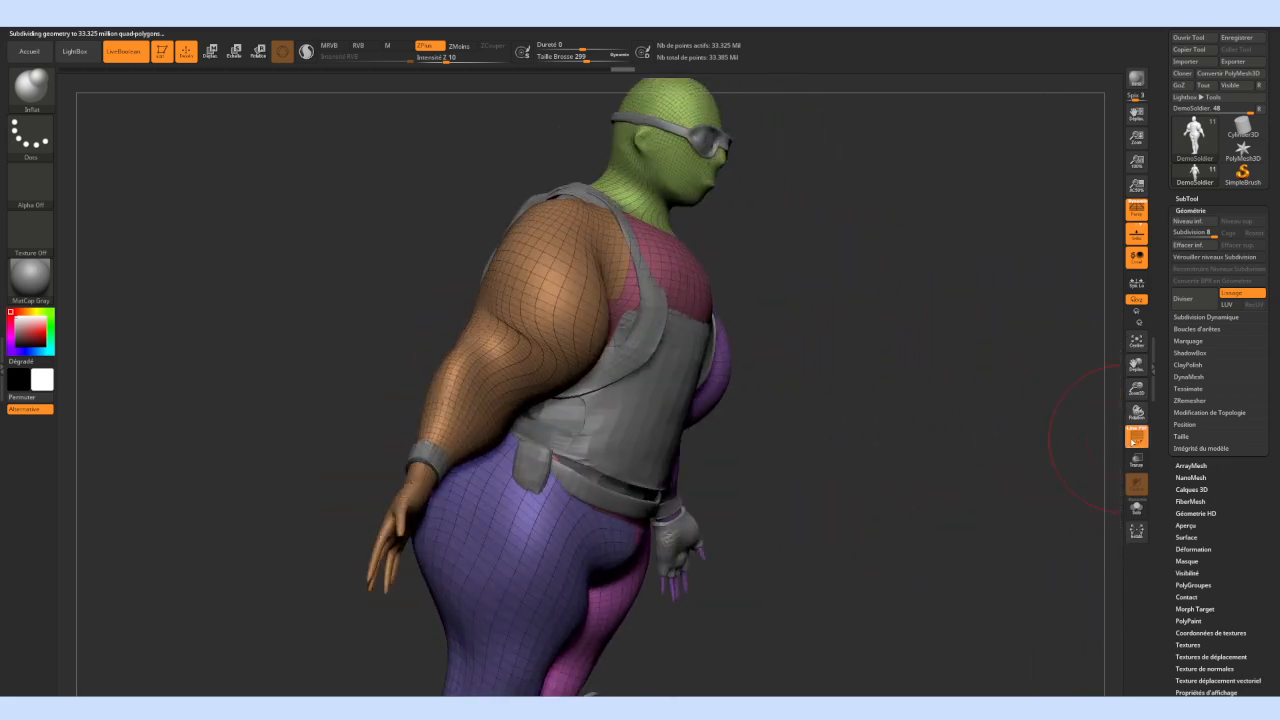
left_click(1136, 437)
left_click(1136, 437)
left_click_drag(880, 371, 811, 303)
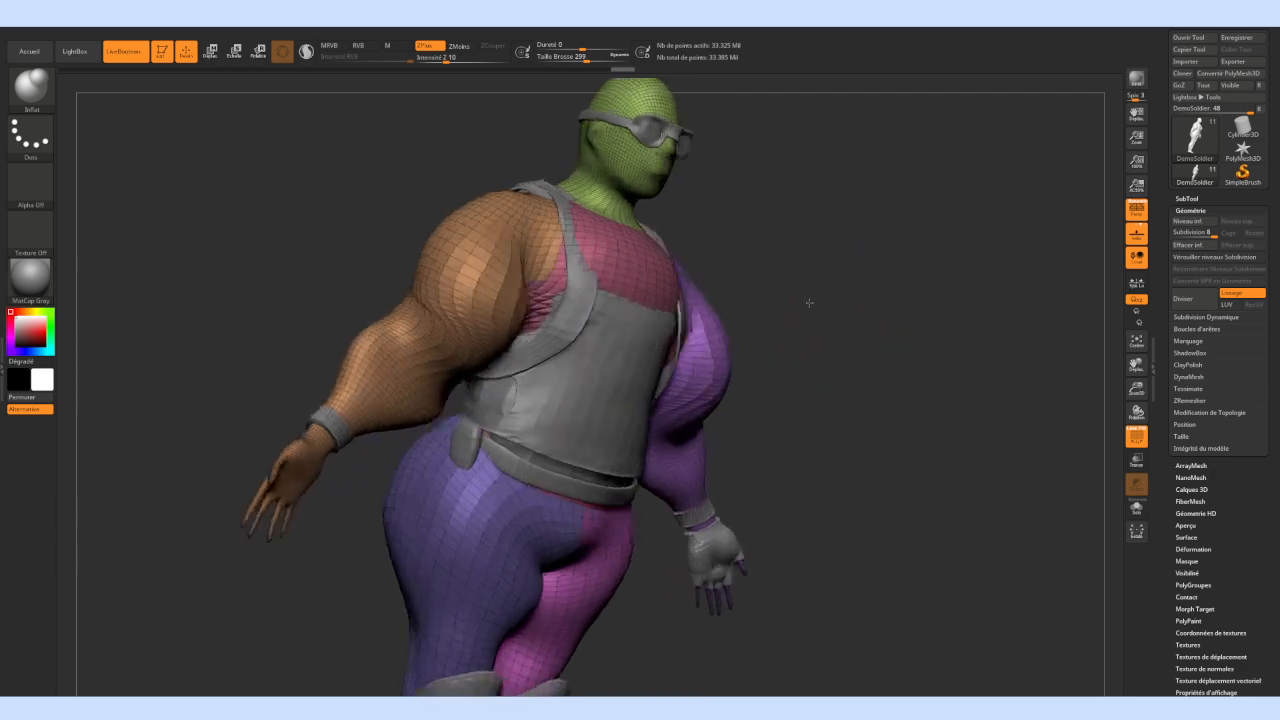
right_click_drag(812, 303, 660, 314)
mouse_move(831, 320)
right_mouse_down("ctrl")
mouse_move(997, 335)
mouse_move(991, 350)
right_mouse_up("ctrl")
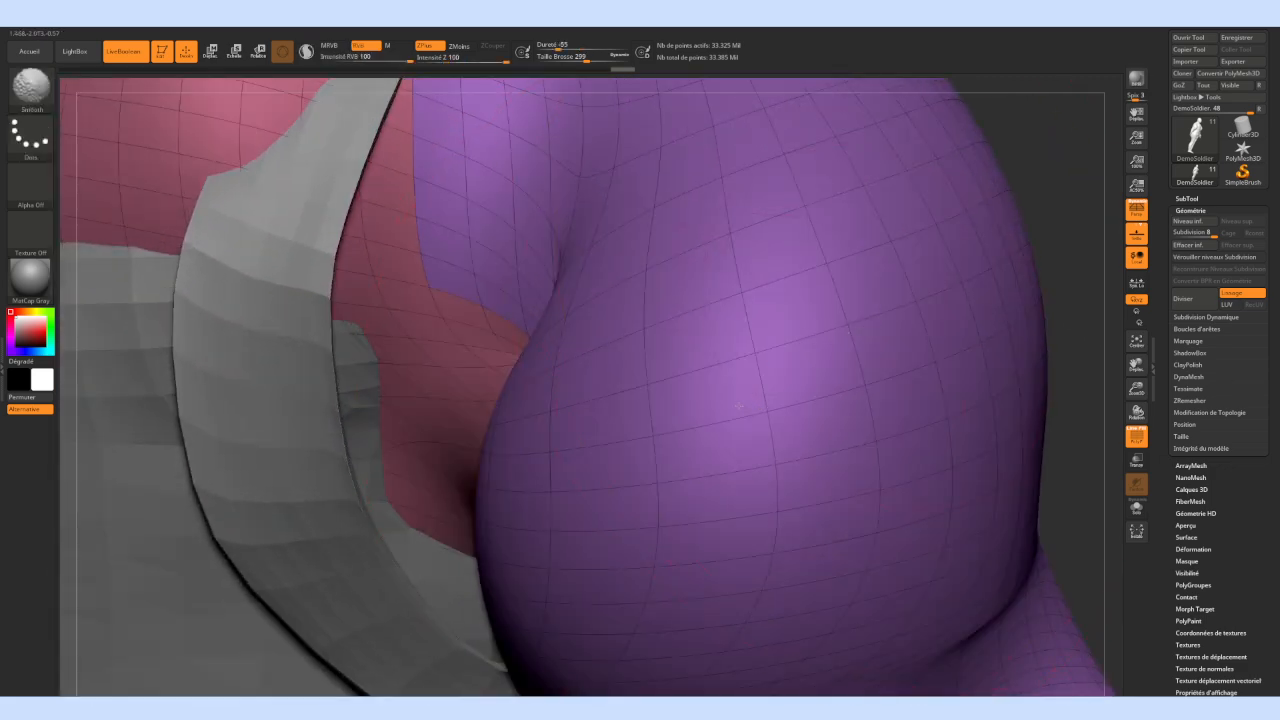
right_click_drag(720, 401, 838, 413, "ctrl")
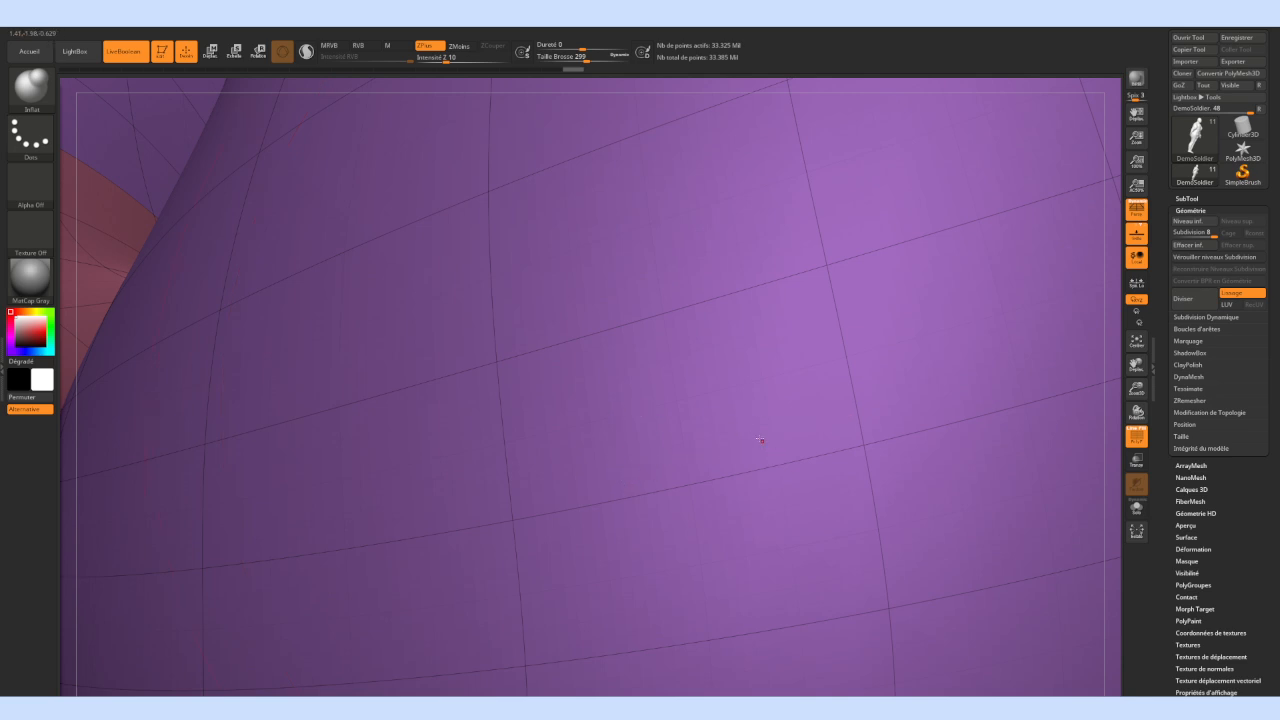
key("shift")
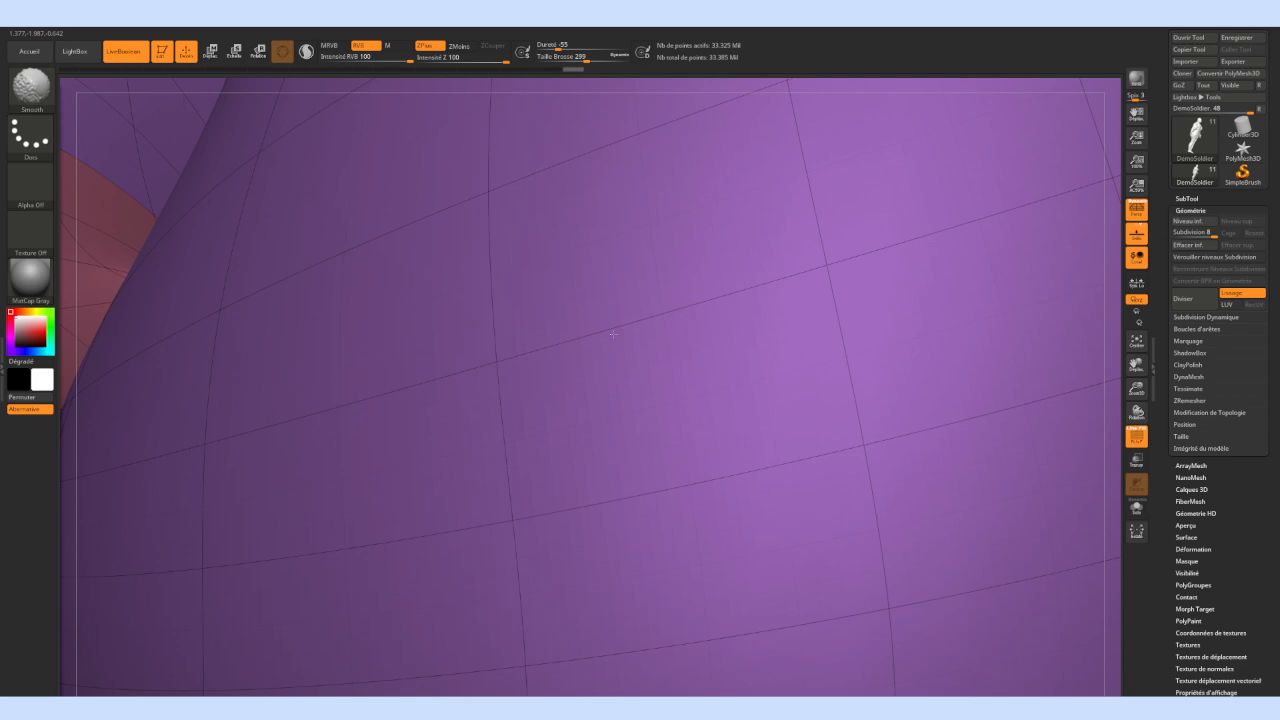
Reduce the brush size to 18 and sculpt a narrow vertical ridge down the upper arm with the Inflat brush
mouse_move(805, 329)
right_mouse_down("ctrl")
mouse_move(714, 329)
mouse_move(858, 352)
mouse_move(752, 365)
mouse_move(857, 357)
mouse_move(774, 309)
mouse_move(793, 390)
mouse_move(946, 395)
right_mouse_up("ctrl")
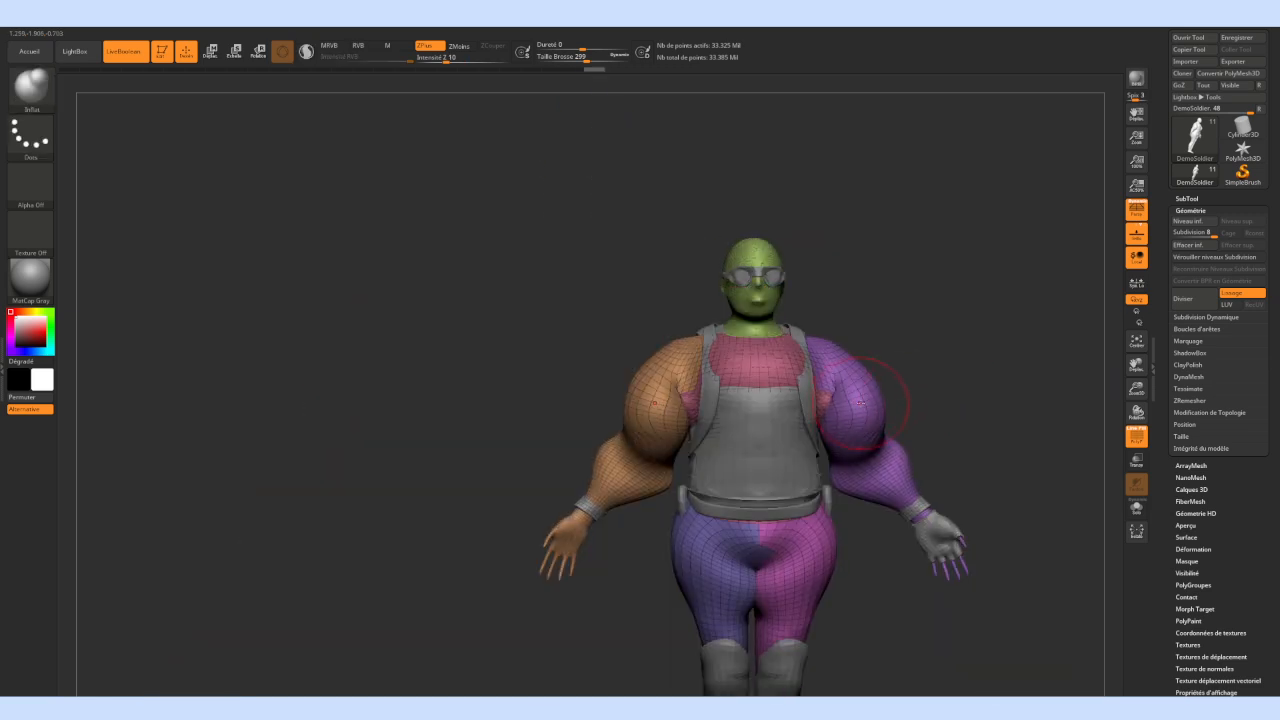
right_click_drag(904, 385, 695, 362, "alt")
left_click_drag(686, 369, 1200, 462, "alt")
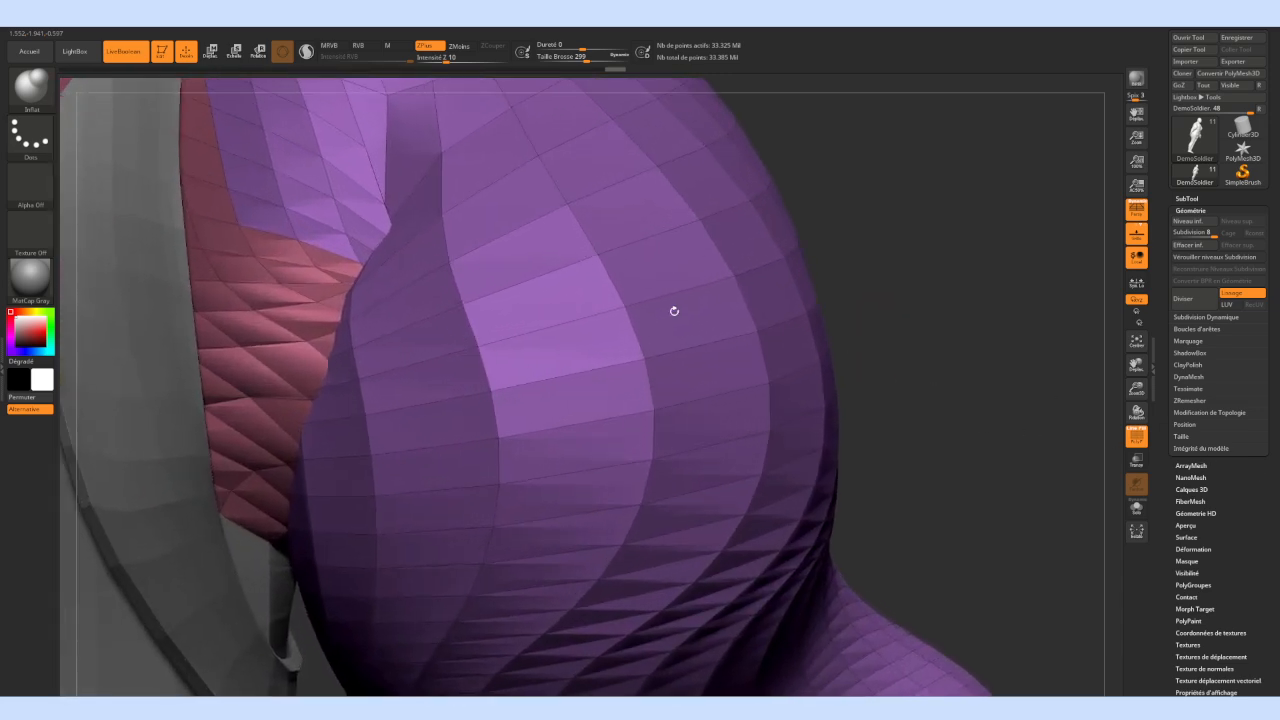
left_click_drag(571, 62, 549, 62)
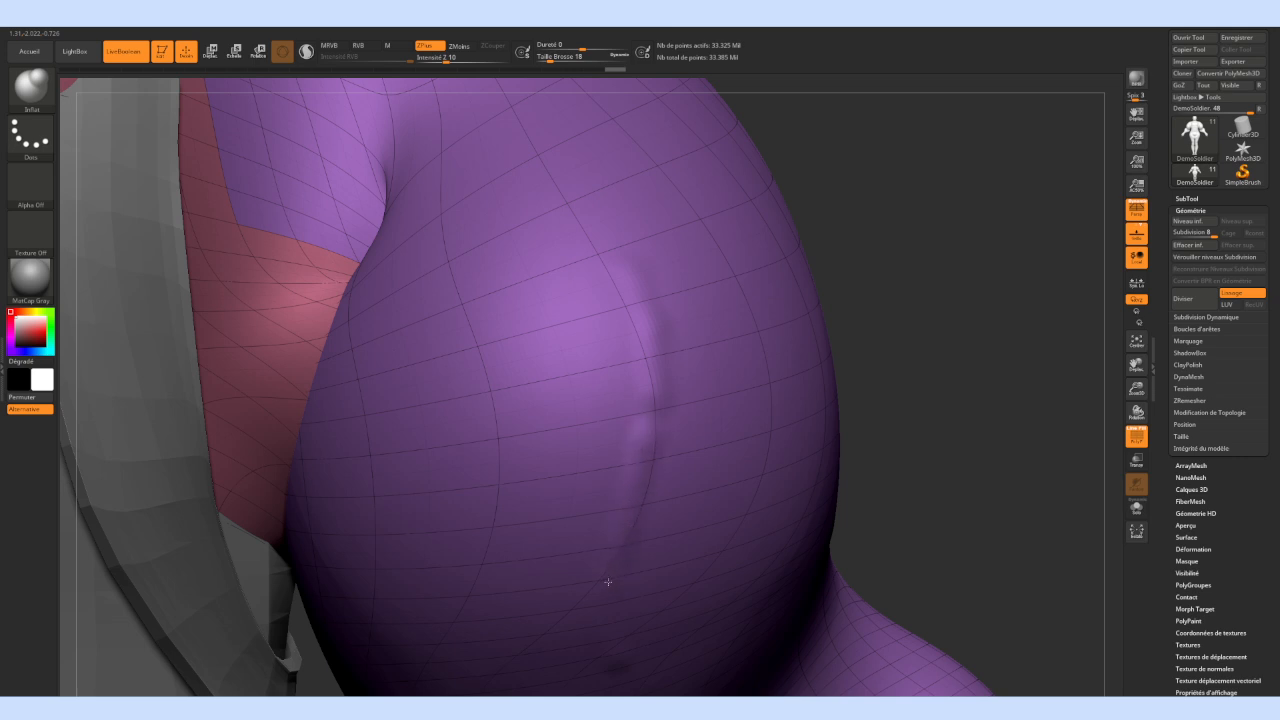
left_click_drag(626, 670, 624, 651)
left_click_drag(649, 427, 640, 424)
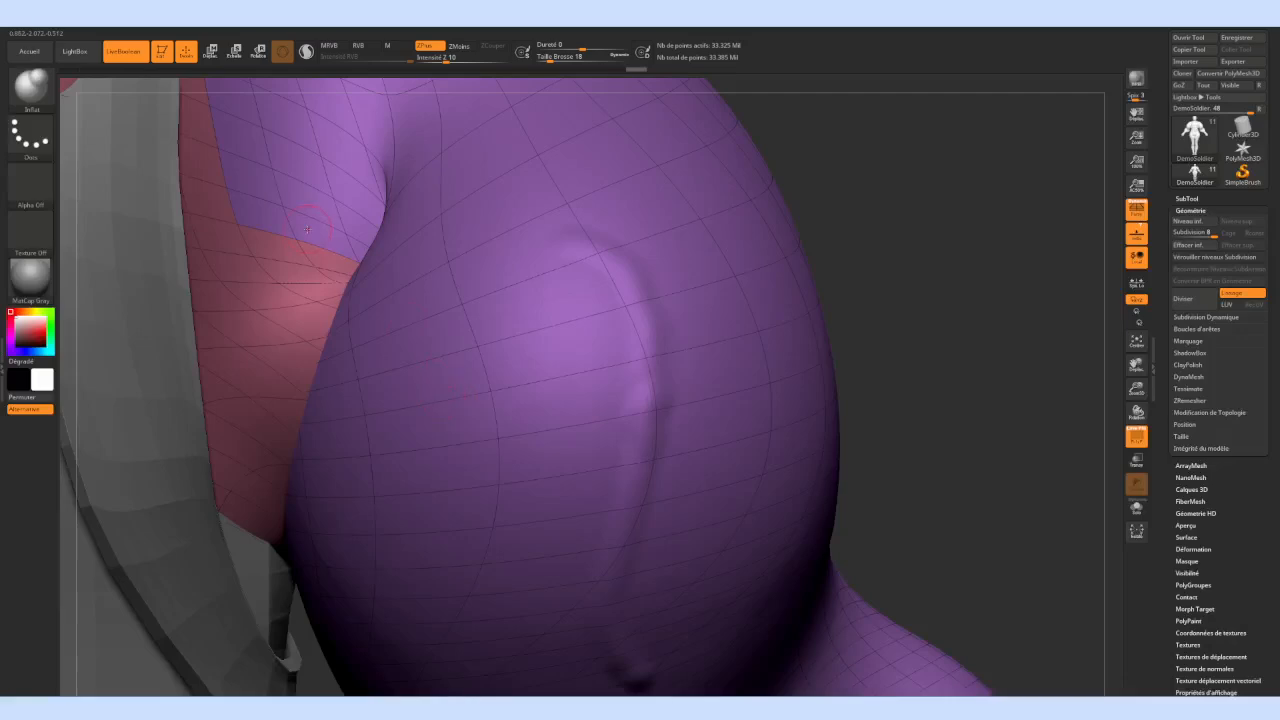
Try to retopologize the subdivided body with ZRemesher, and acknowledge the error dialog
left_click_drag(857, 397, 461, 428, "alt")
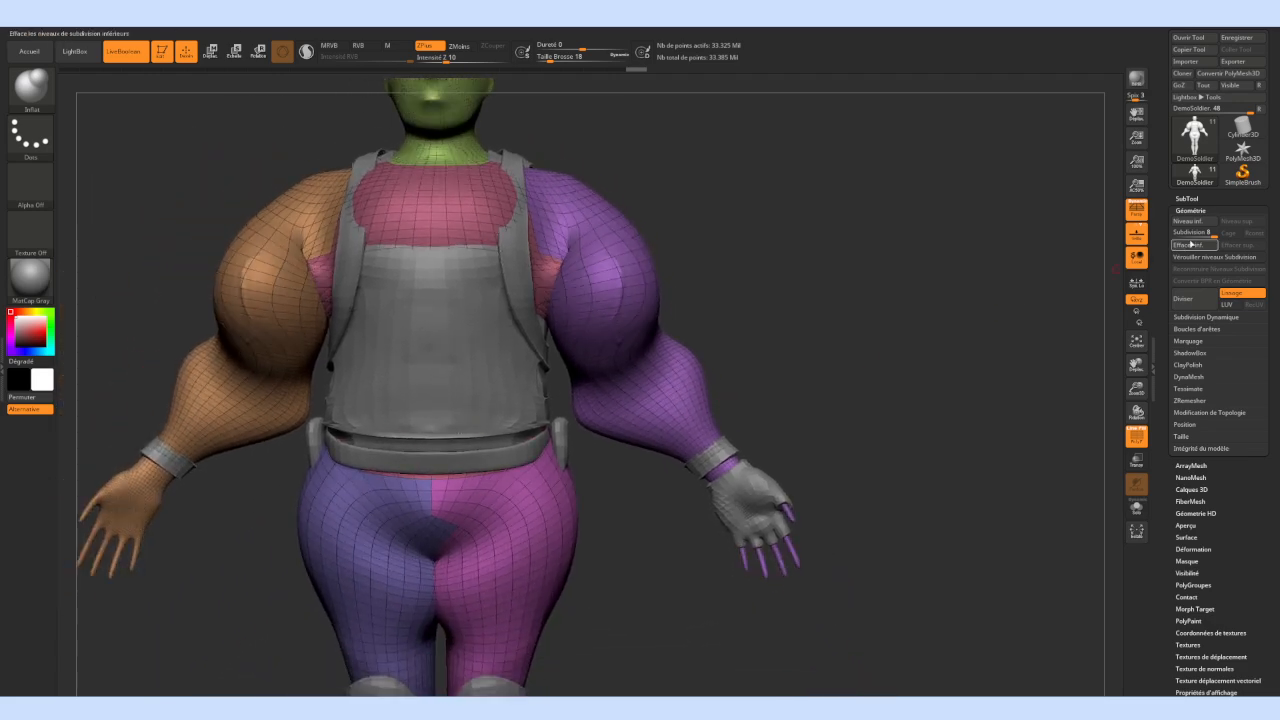
left_click_drag(1151, 237, 814, 298)
left_click_drag(729, 300, 670, 296)
left_click_drag(1179, 237, 1184, 236)
left_click_drag(860, 294, 897, 306)
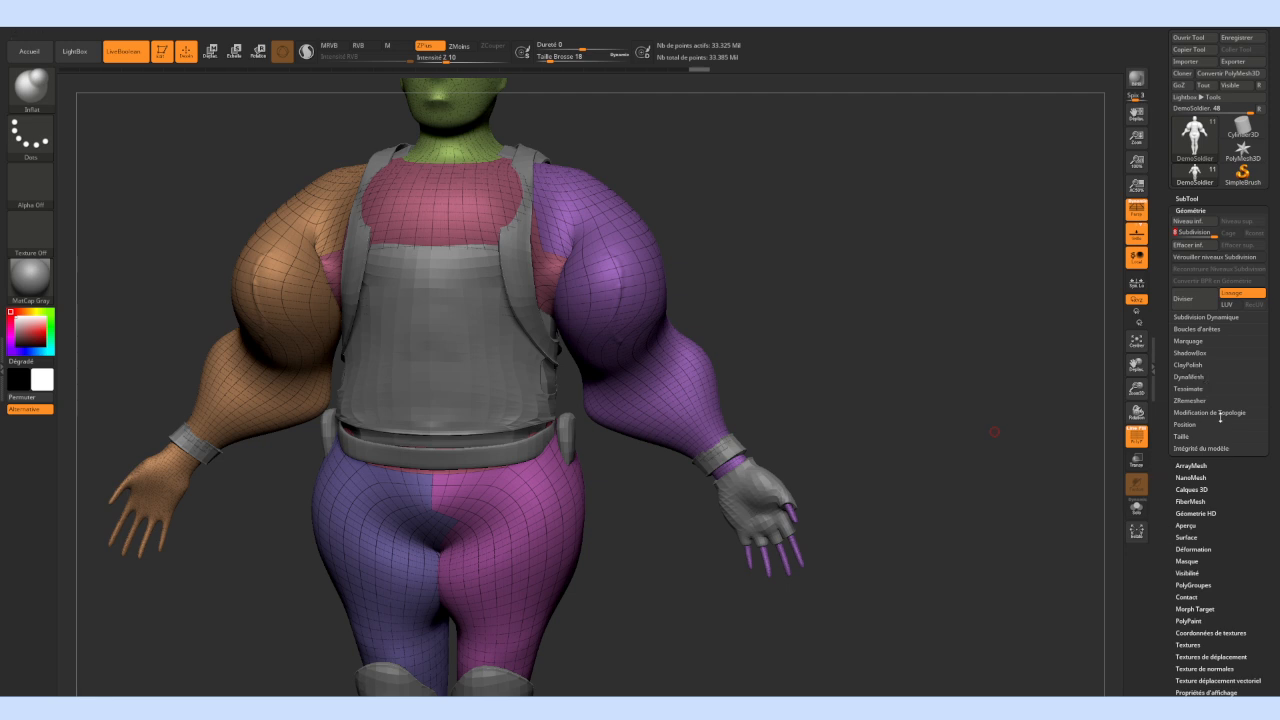
left_click(1191, 400)
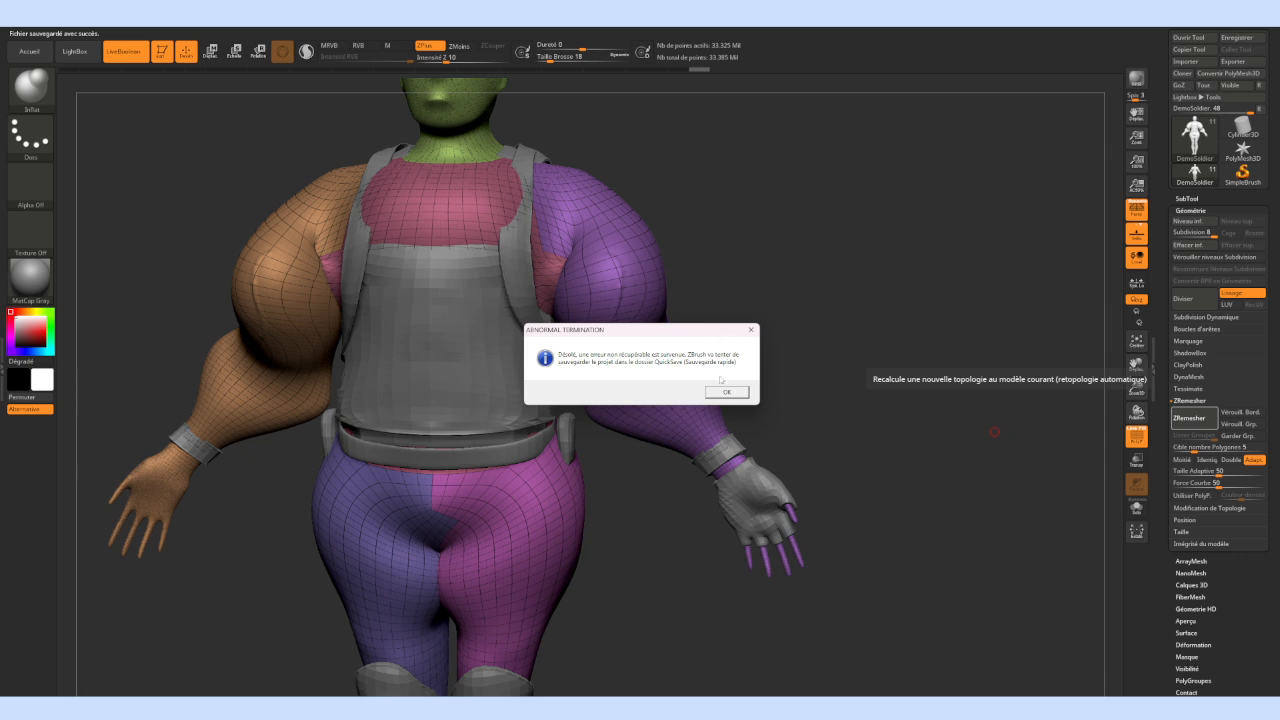
left_click(726, 391)
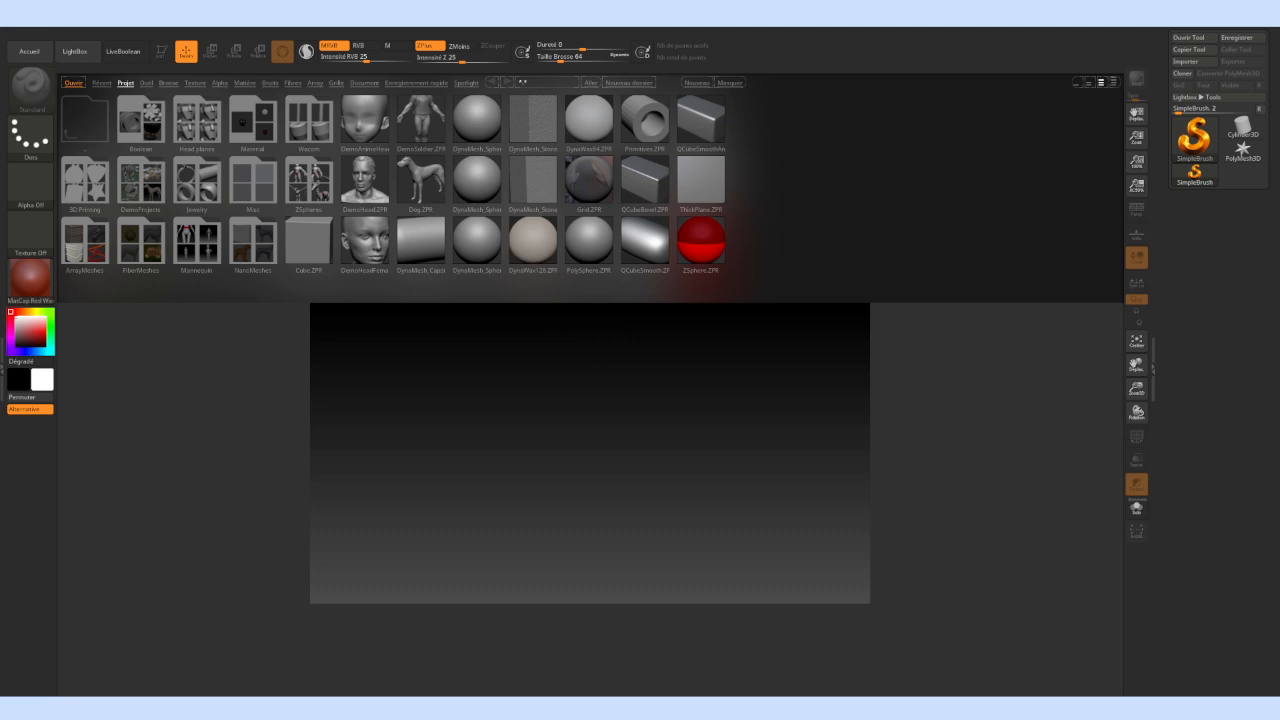
Open the DemoAnimeHead project and turn the head to face front
double_click(356, 113)
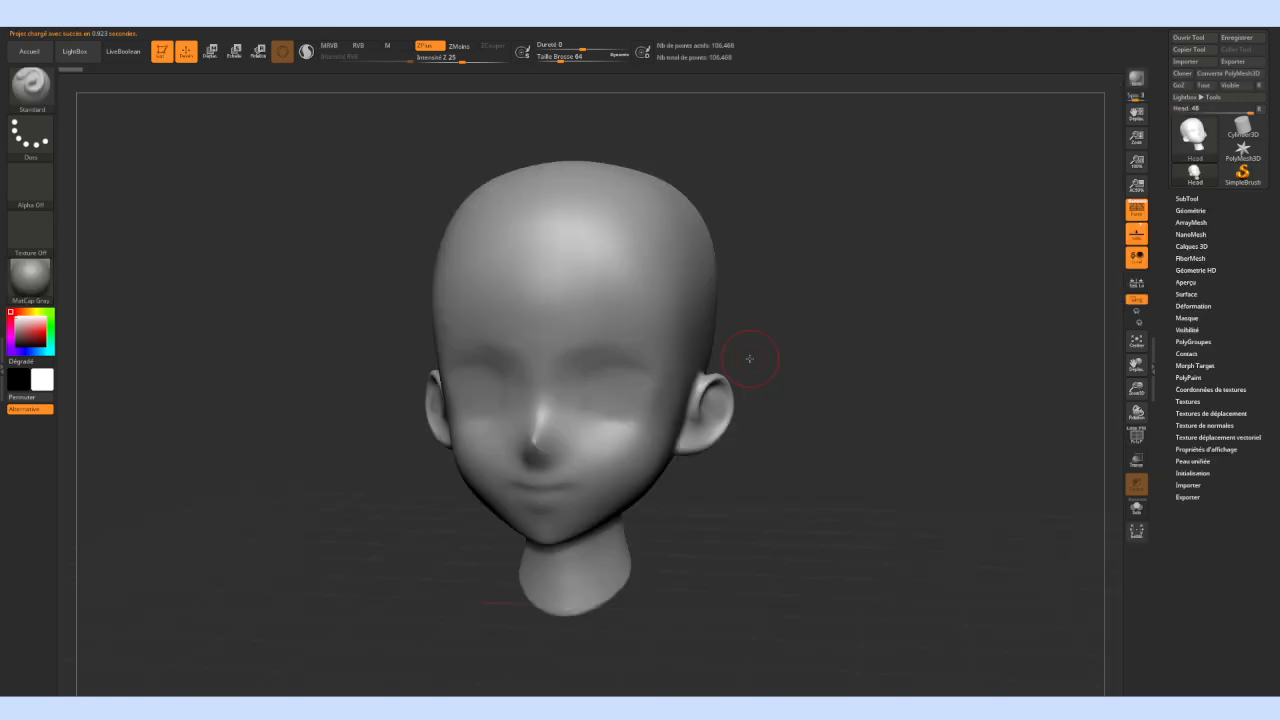
left_click_drag(857, 338, 740, 394)
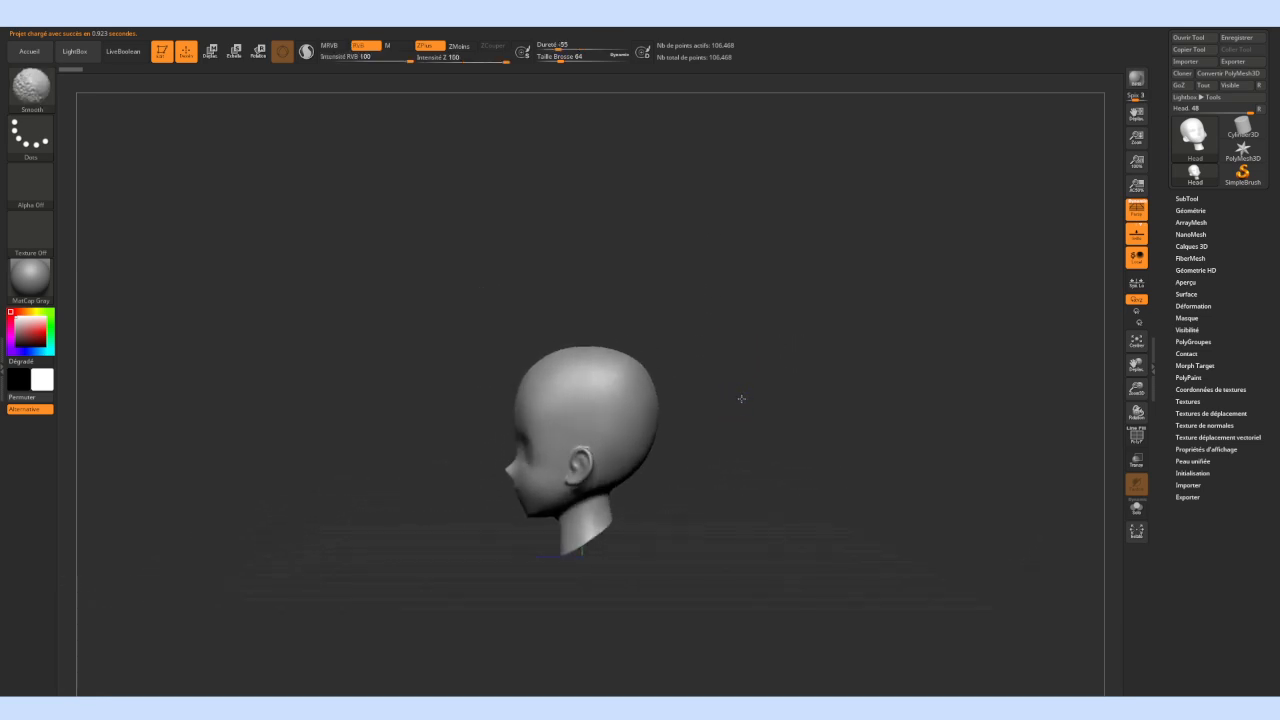
left_click_drag(894, 286, 914, 291)
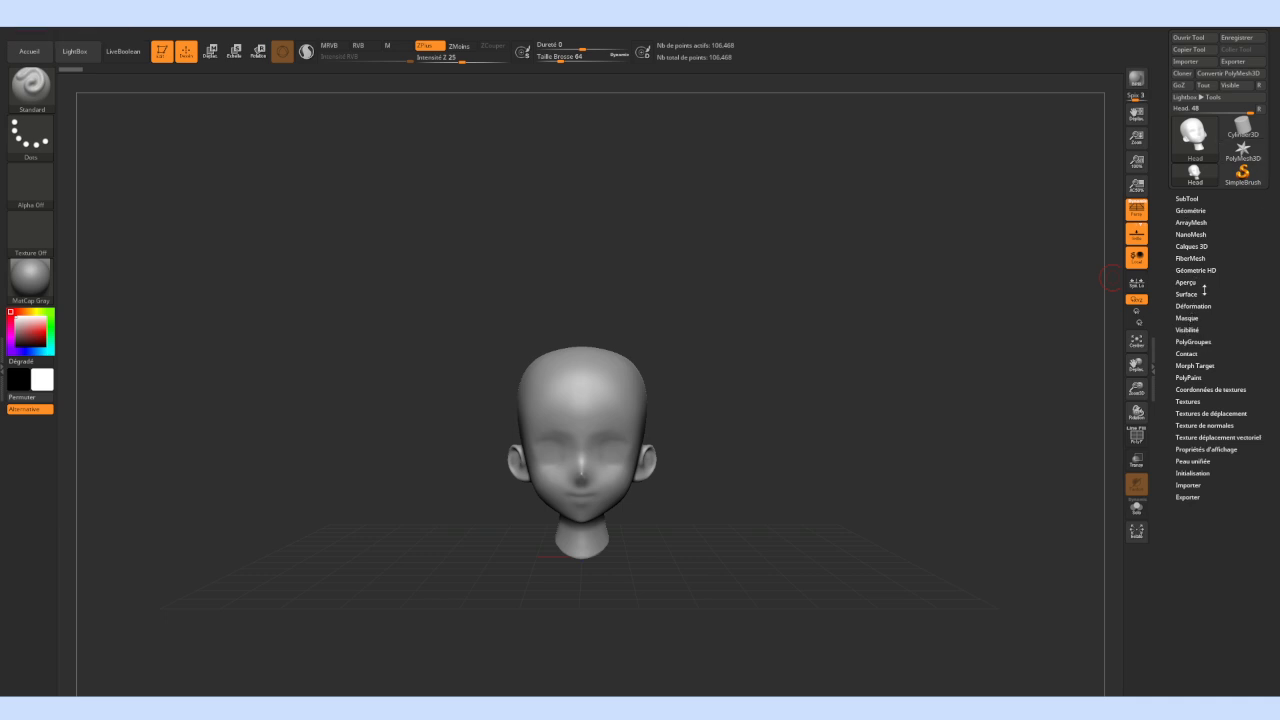
Raise the head's DynaMesh resolution to 808 with DynaMesh switched off, and turn on the polyframe display
left_click(1190, 211)
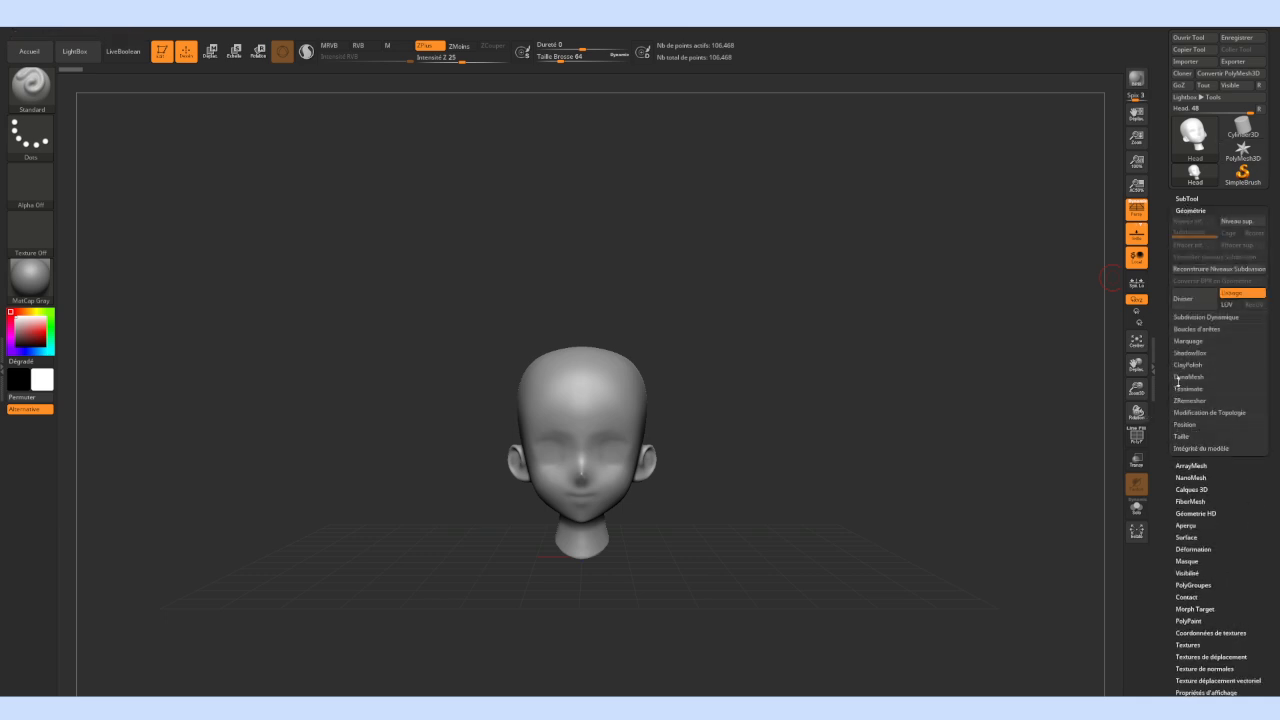
left_click(1188, 377)
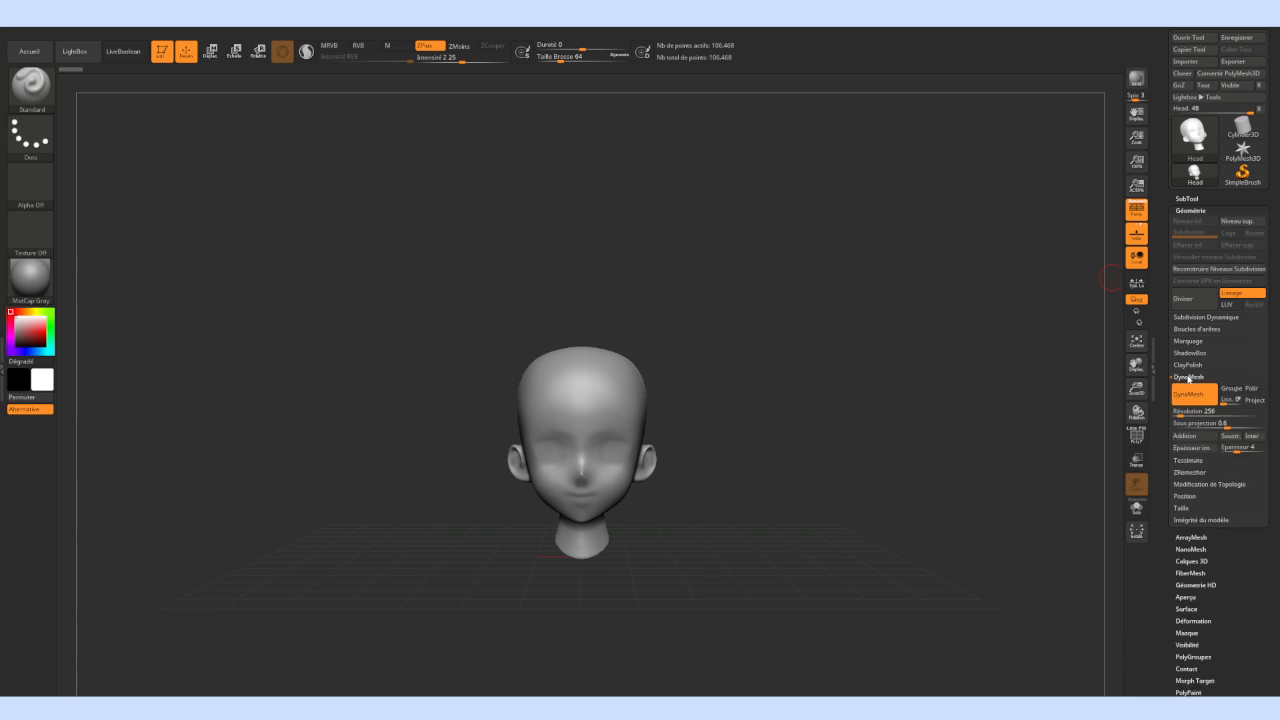
left_click_drag(1178, 413, 1186, 413)
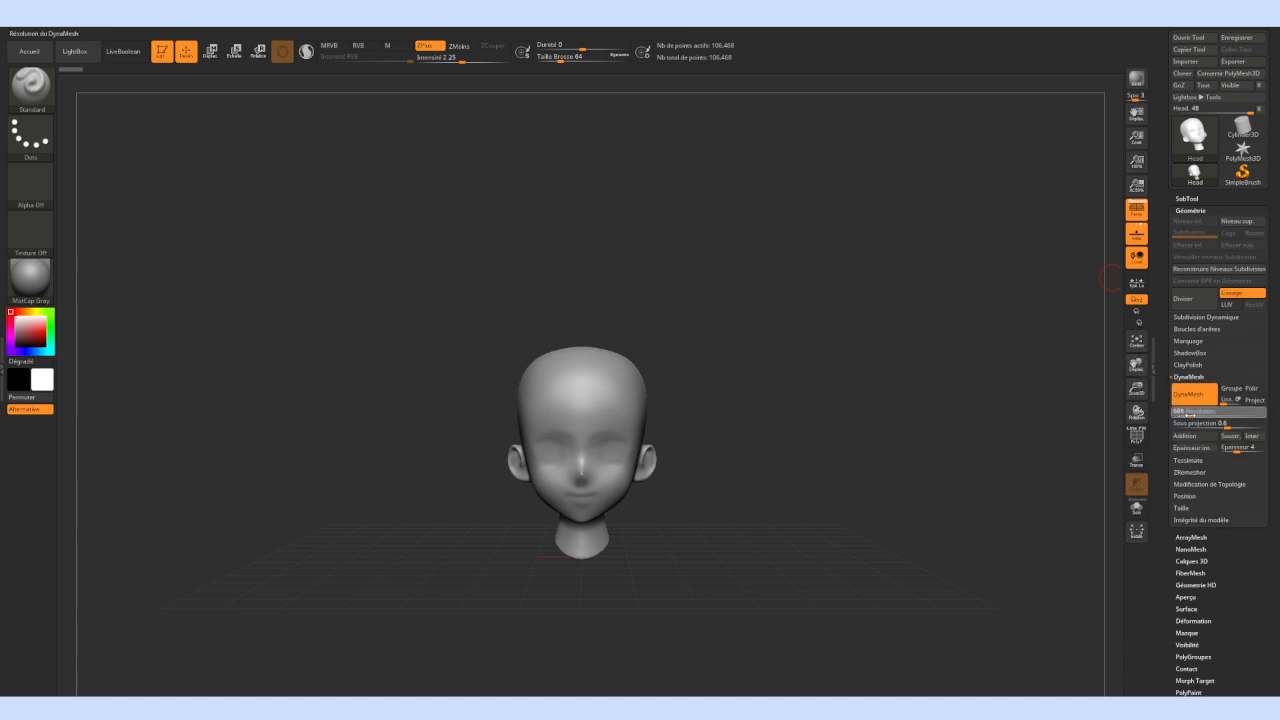
left_click(1184, 395)
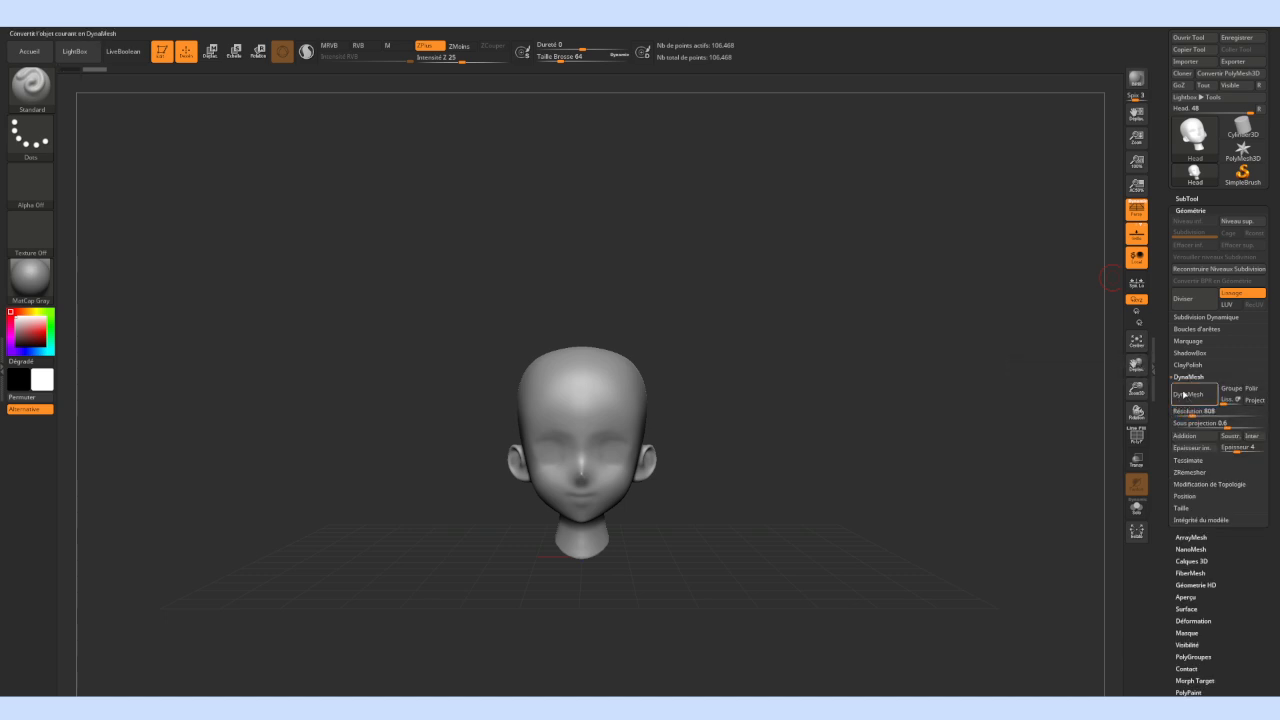
left_click(1136, 436)
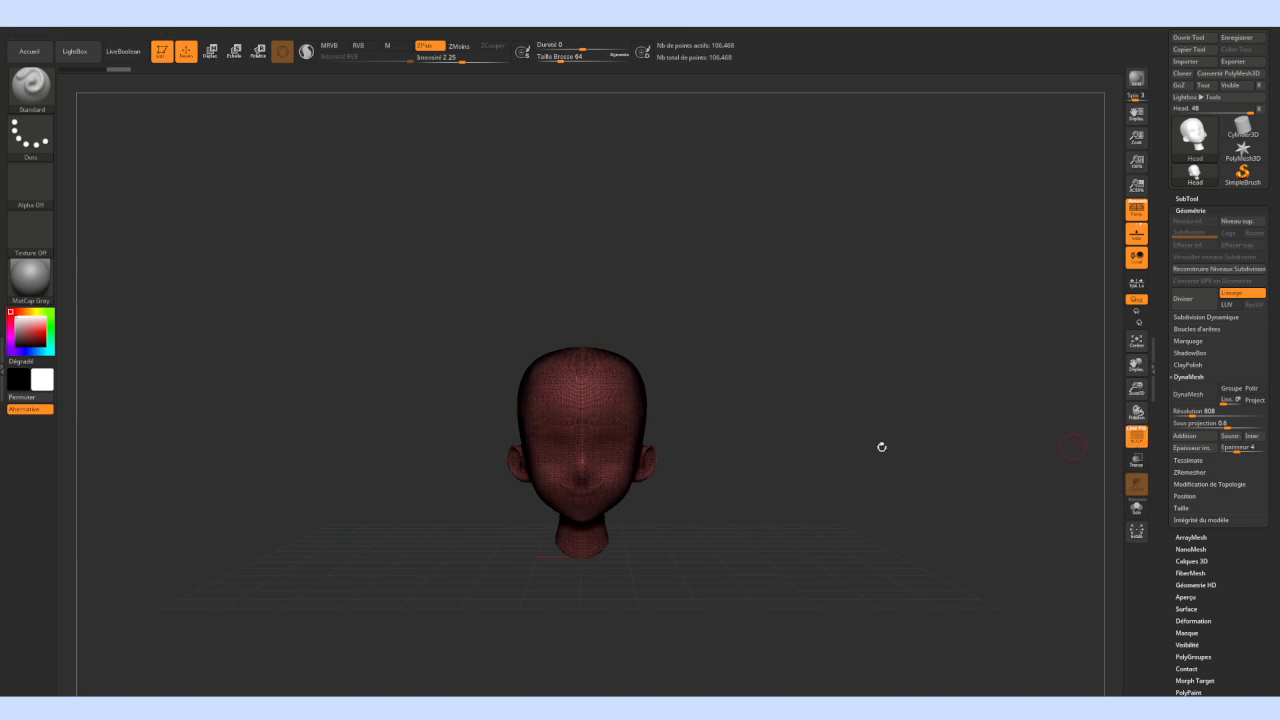
left_click_drag(677, 360, 937, 403)
Set the DynaMesh resolution to 192 and remesh the head with it
left_click(1190, 412)
type("192")
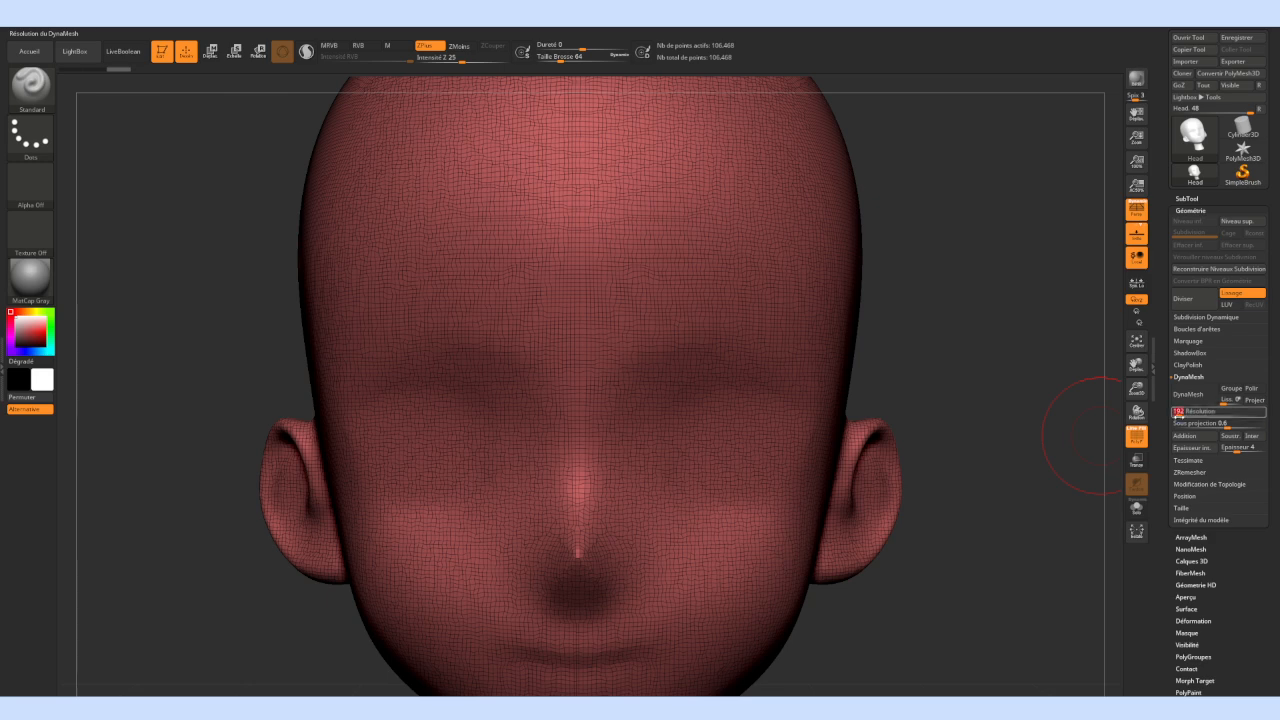
left_click(1186, 396)
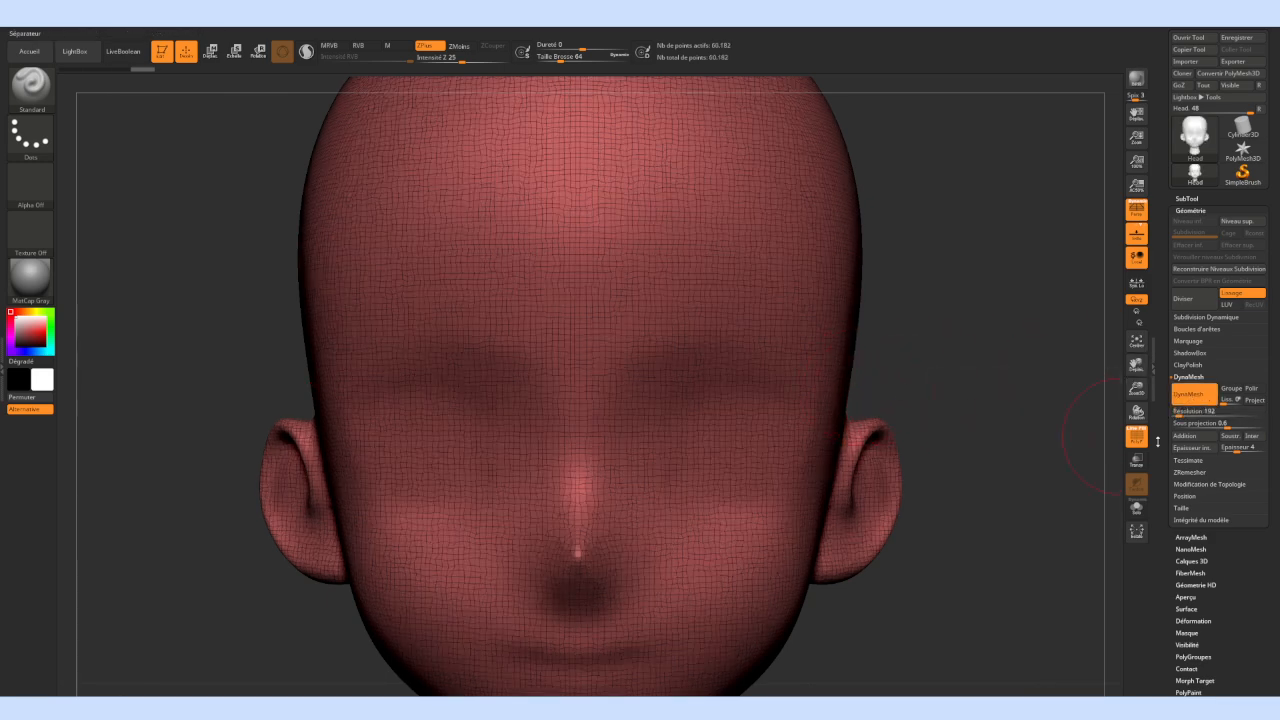
Try remeshing the head at lower DynaMesh resolutions of 104 and 56
left_click(1186, 396)
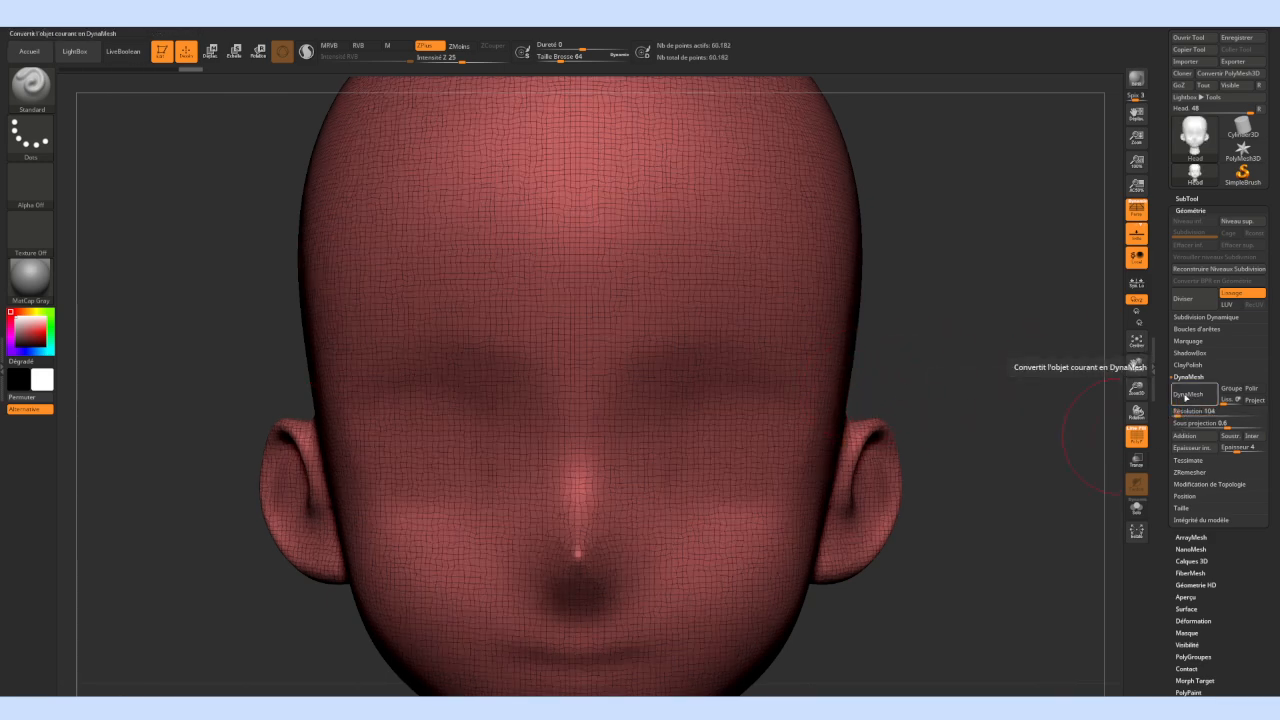
left_click(1179, 414)
type("56")
key("Return")
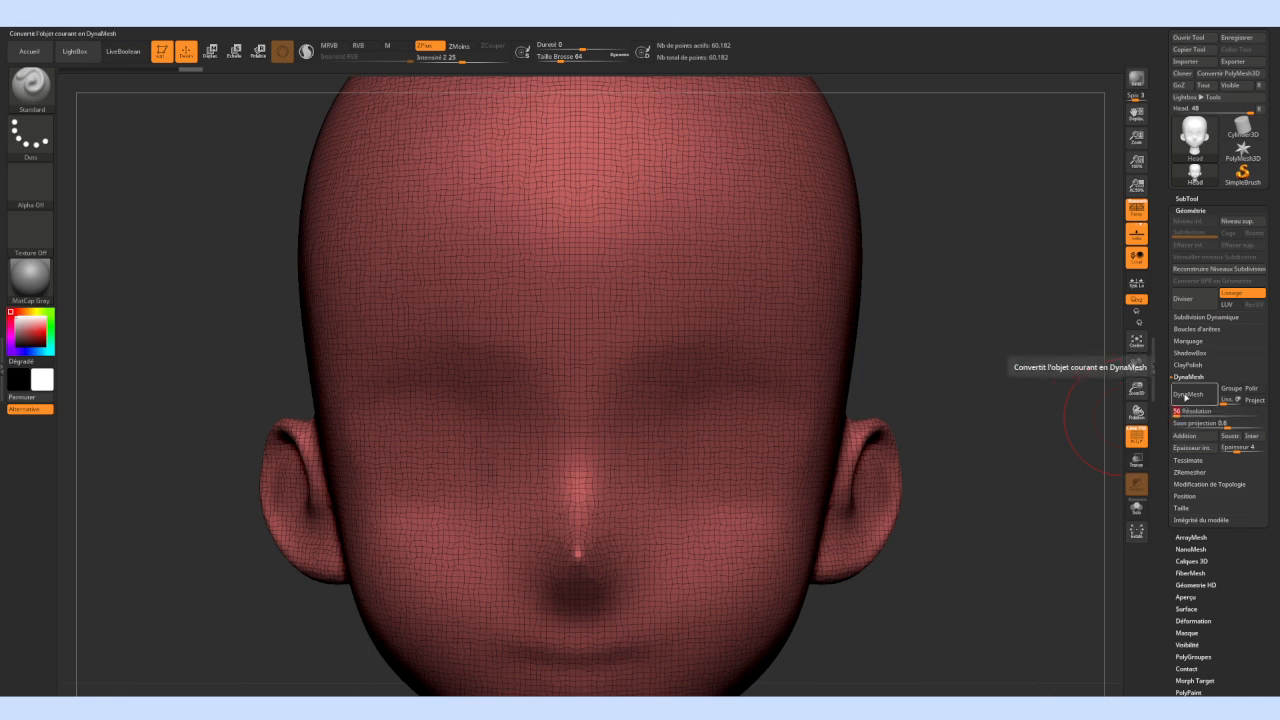
left_click(1186, 397)
left_click(1191, 397)
left_click(1191, 395)
Sculpt bumps over both eyes and rework the area between the brows, with the DynaMesh resolution set to 1608
mouse_move(712, 318)
left_mouse_down()
mouse_move(700, 300)
mouse_move(690, 307)
left_mouse_up()
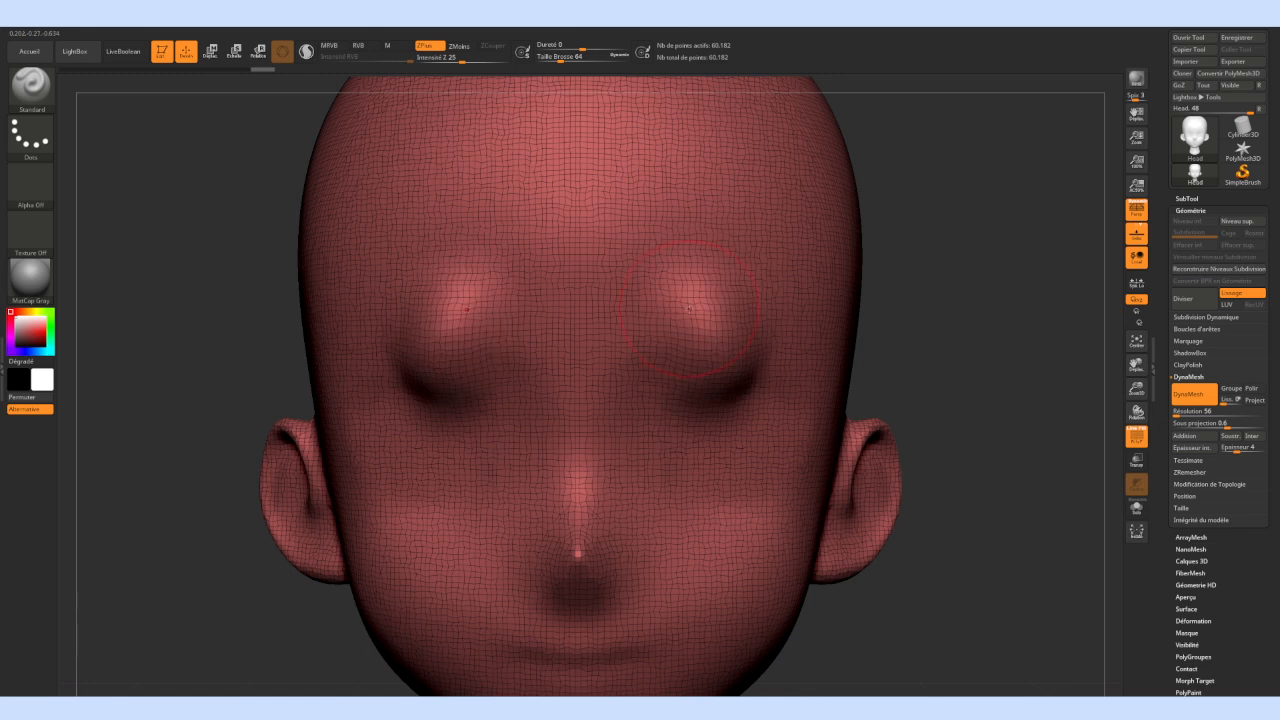
left_click_drag(1191, 414, 1209, 414)
mouse_move(695, 245)
left_mouse_down()
mouse_move(665, 243)
mouse_move(603, 272)
left_mouse_up()
left_click_drag(655, 228, 628, 270, "shift")
Select the Standard brush and mask the centre of the face over the eyes, nose and cheeks
left_click(26, 96)
key("s")
key("t")
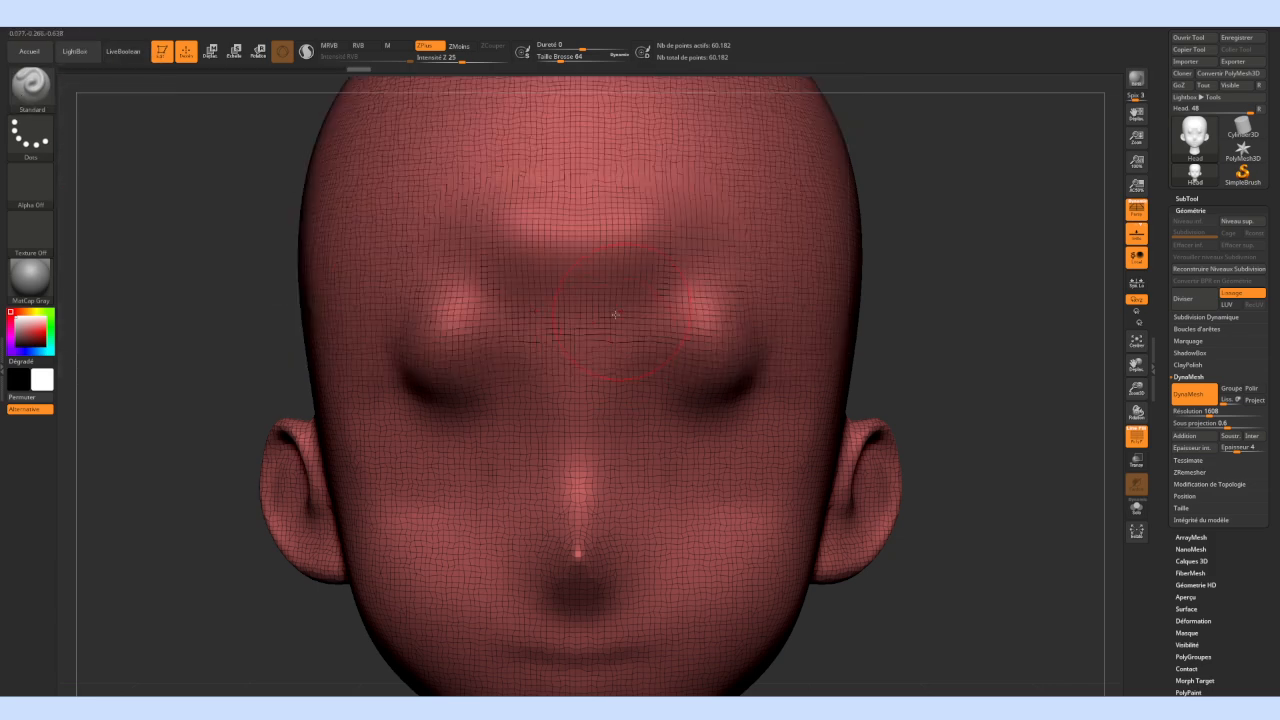
mouse_move(584, 407)
left_mouse_down()
mouse_move(578, 570)
mouse_move(581, 448)
mouse_move(620, 543)
mouse_move(766, 600)
mouse_move(671, 571)
mouse_move(650, 490)
mouse_move(569, 429)
mouse_move(584, 352)
mouse_move(663, 320)
left_mouse_up()
Try to apply DynaMesh to the masked head, and sculpt the brow and temple areas along the mask's edge
left_click(1186, 395)
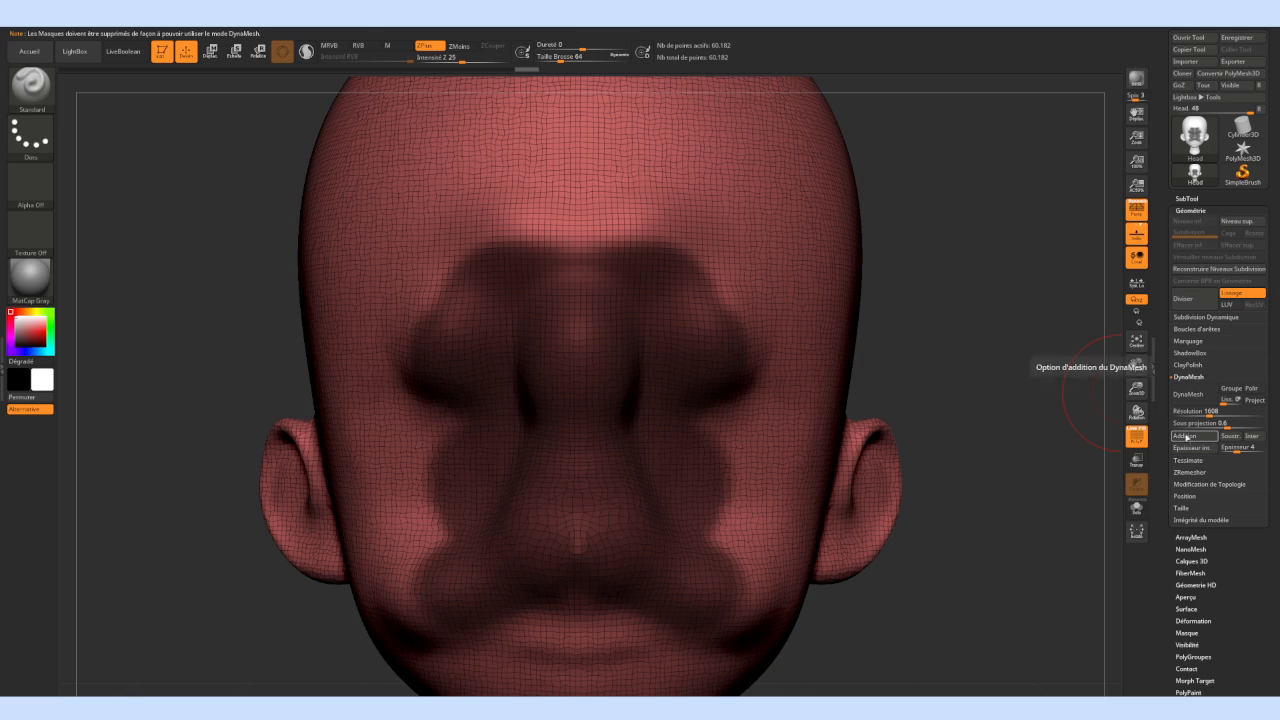
mouse_move(648, 240)
left_mouse_down()
mouse_move(668, 236)
mouse_move(766, 307)
mouse_move(647, 271)
left_mouse_up()
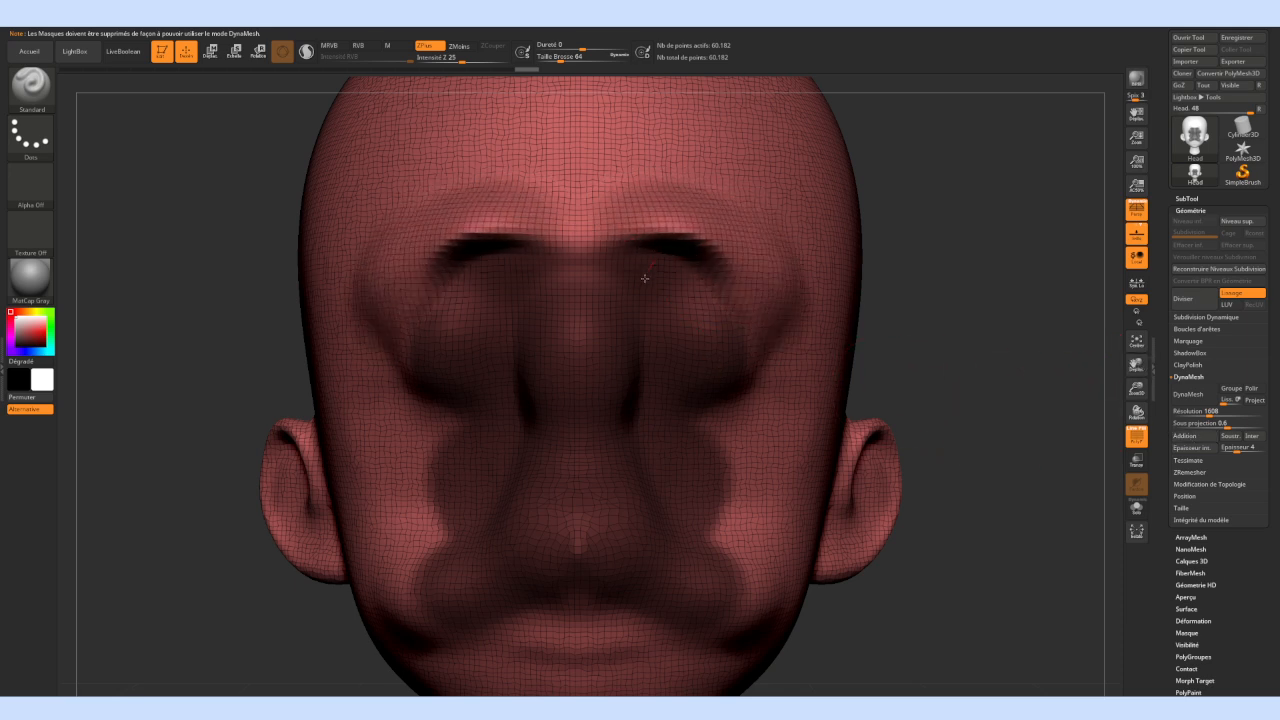
mouse_move(780, 335)
left_mouse_down()
mouse_move(765, 440)
mouse_move(758, 410)
mouse_move(780, 360)
left_mouse_up()
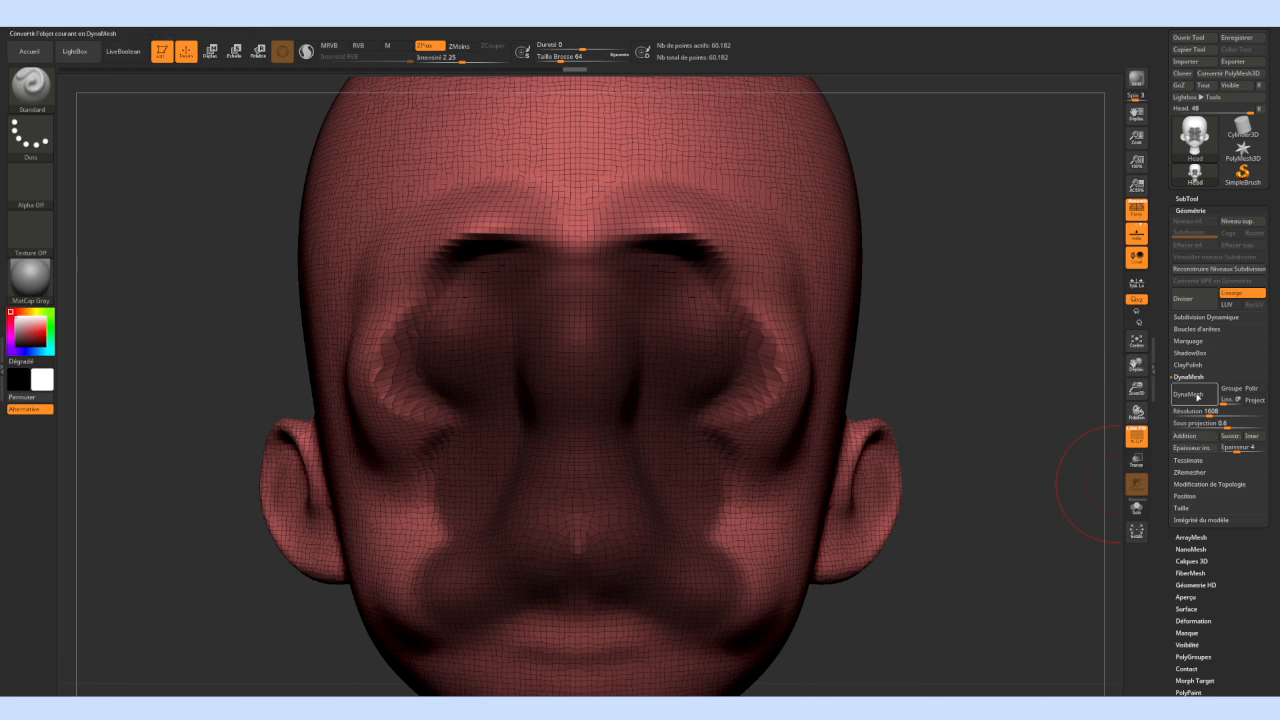
Invert and clear the face mask, and remesh the head with DynaMesh at resolution 1608
mouse_move(742, 294)
left_mouse_down("ctrl")
mouse_move(594, 334)
mouse_move(640, 318)
left_mouse_up("ctrl")
left_click(922, 296, "ctrl")
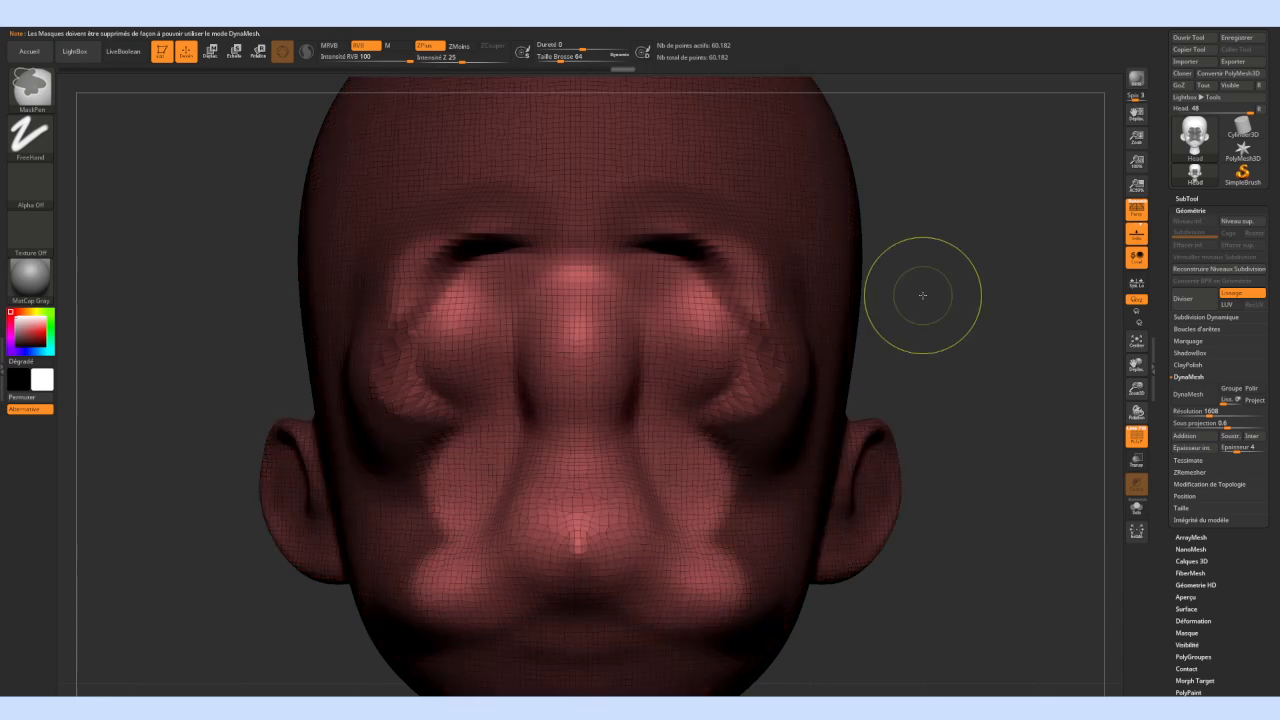
left_click(922, 295, "ctrl")
left_click(925, 295, "ctrl")
left_click_drag(925, 295, 937, 292, "alt")
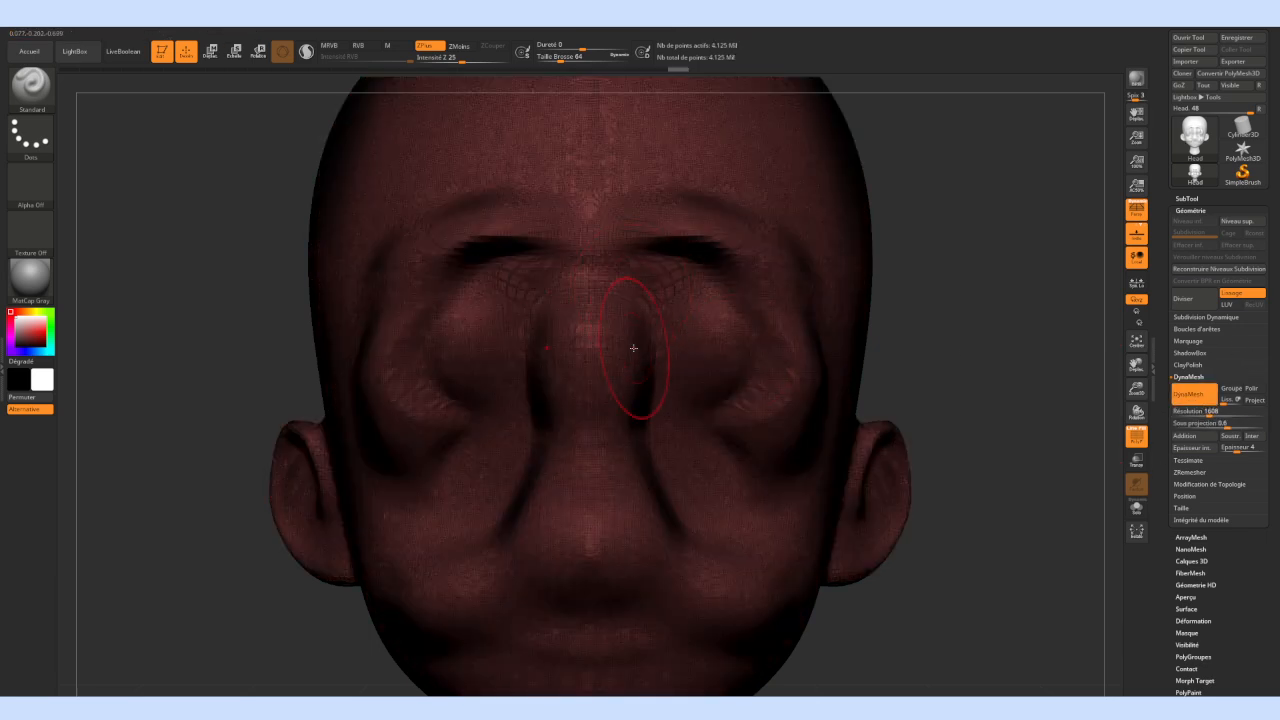
Sculpt a rounded bulge on each temple of the dense head mesh
mouse_move(929, 332)
left_mouse_down()
mouse_move(917, 328)
mouse_move(923, 357)
mouse_move(889, 354)
left_mouse_up()
mouse_move(765, 338)
left_mouse_down()
mouse_move(848, 443)
mouse_move(863, 257)
left_mouse_up()
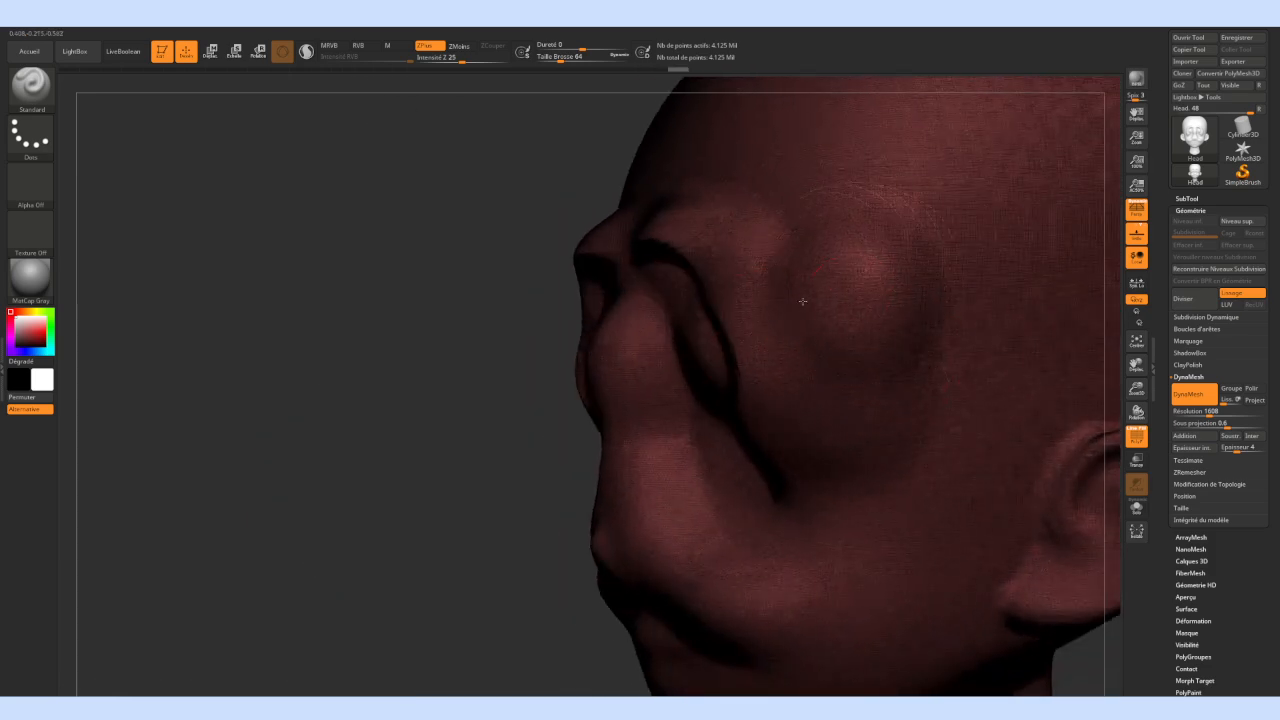
right_click_drag(923, 305, 733, 332, "alt")
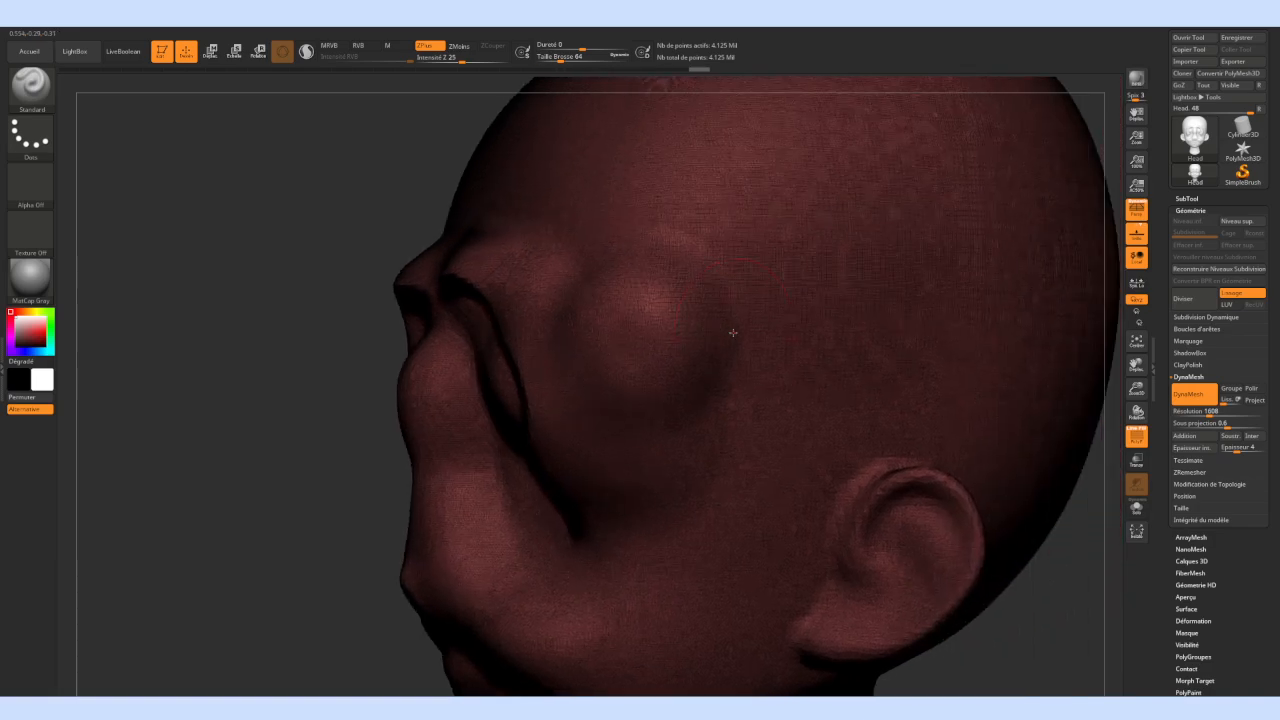
Set the DynaMesh resolution to 288 and remesh the whole head
mouse_move(849, 343)
right_mouse_down("ctrl")
mouse_move(627, 357)
mouse_move(889, 388)
mouse_move(100, 264)
right_mouse_up("ctrl")
right_click_drag(776, 383, 603, 391, "ctrl")
right_click_drag(420, 377, 552, 381)
left_click(1183, 411)
type("608")
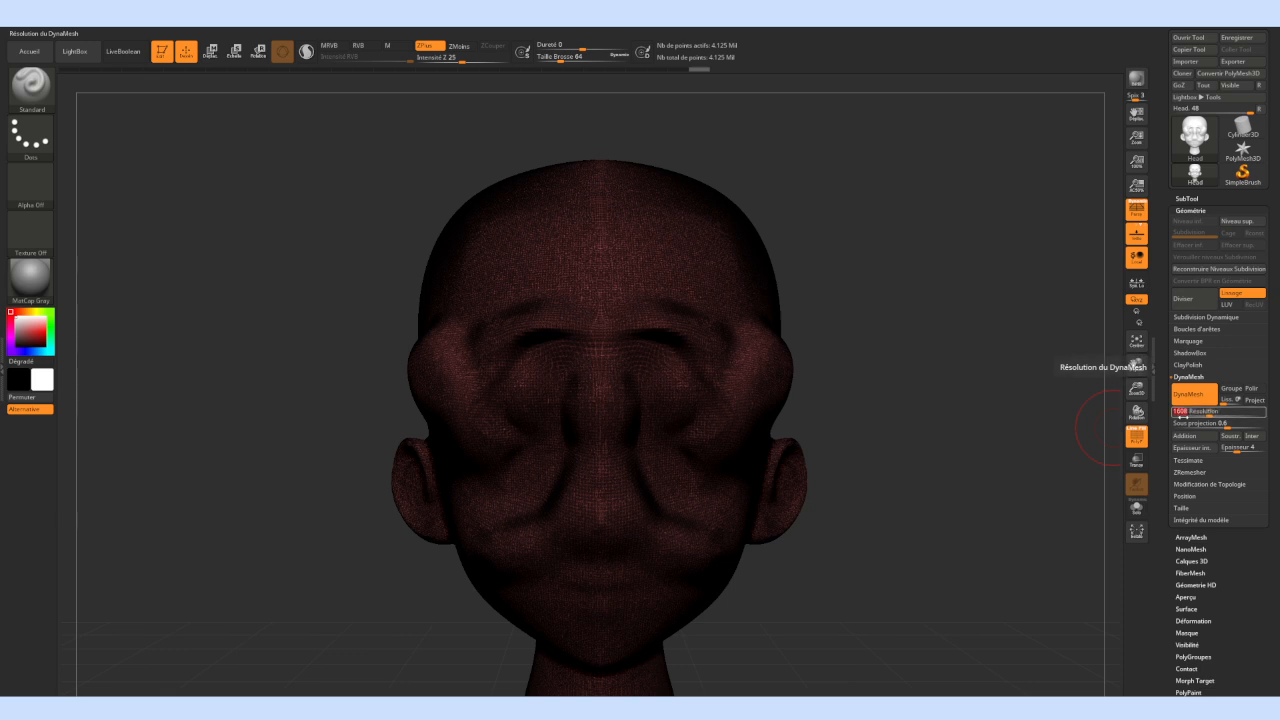
key("Return")
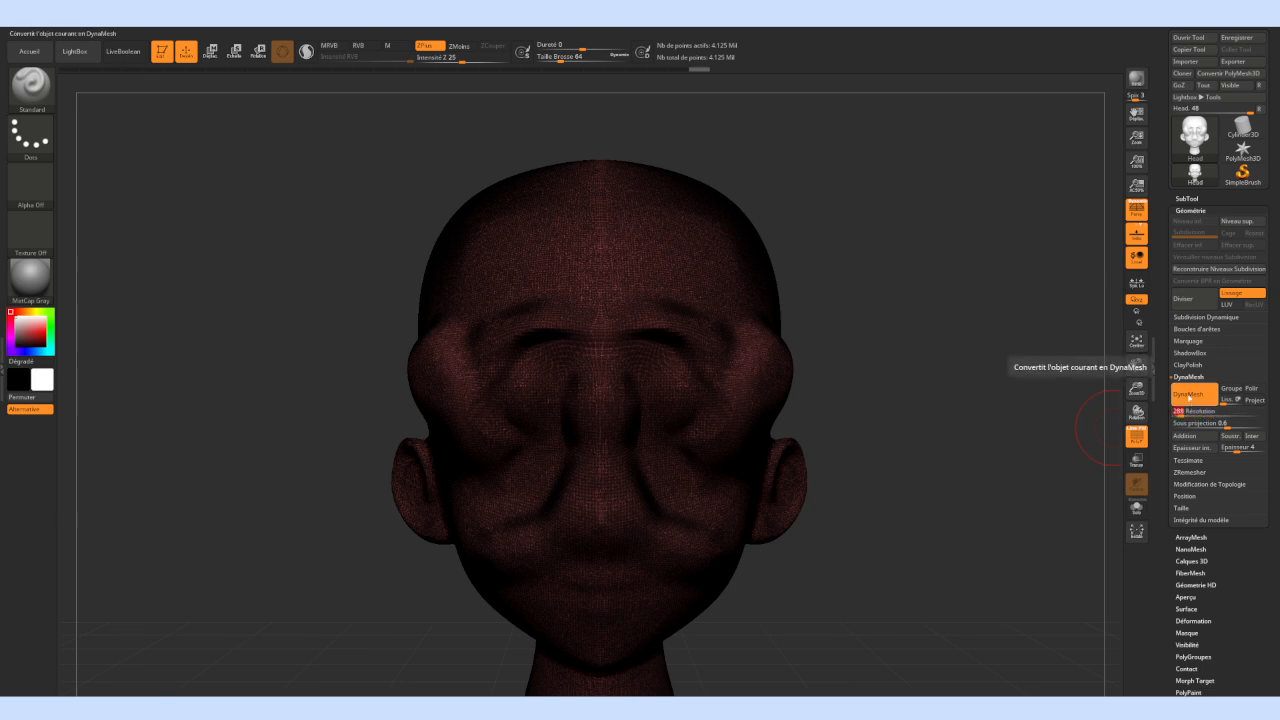
left_click(1186, 400)
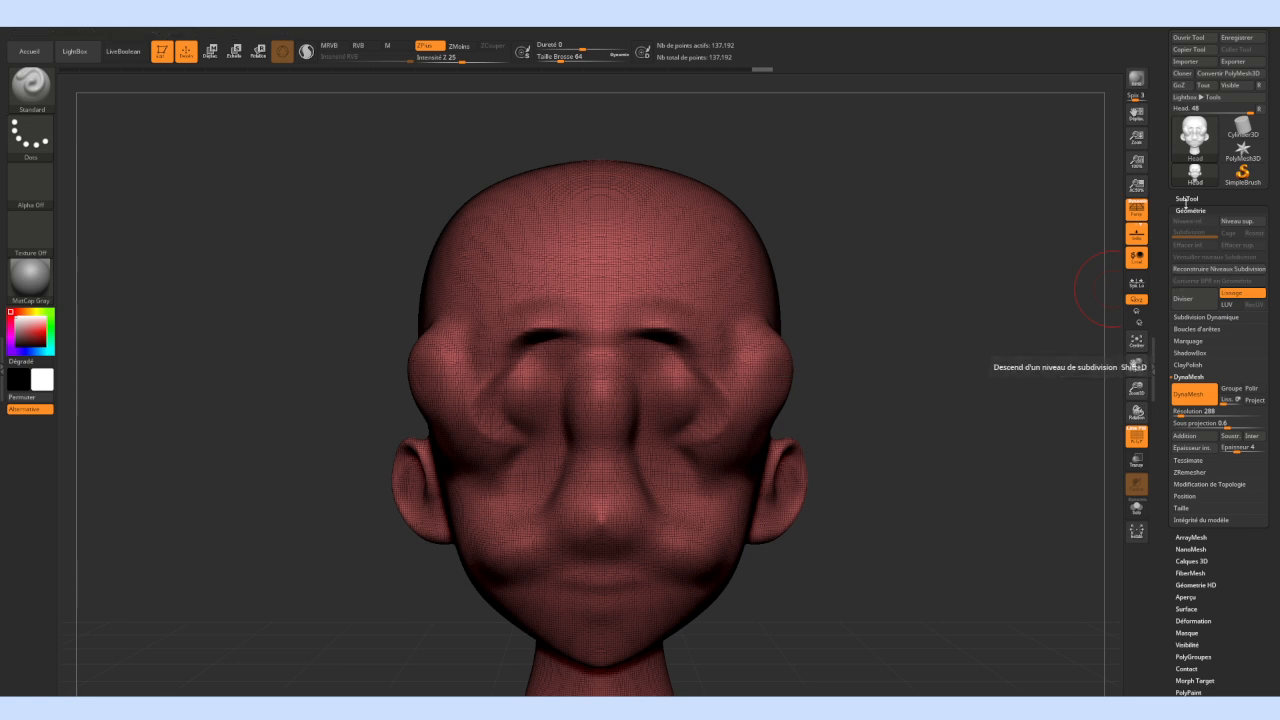
Turn on Dynamic Subdivision for the head and sculpt a curved raised fold across the forehead above the eyes
left_click(1196, 318)
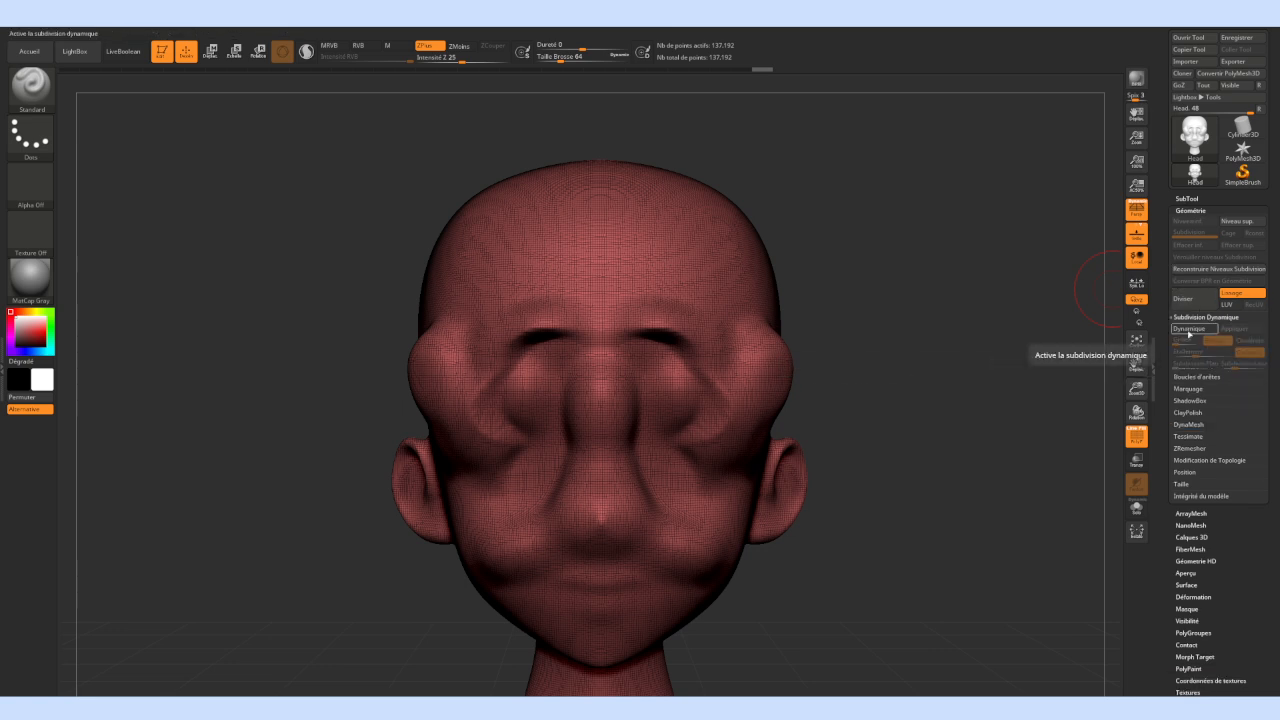
left_click(1189, 329)
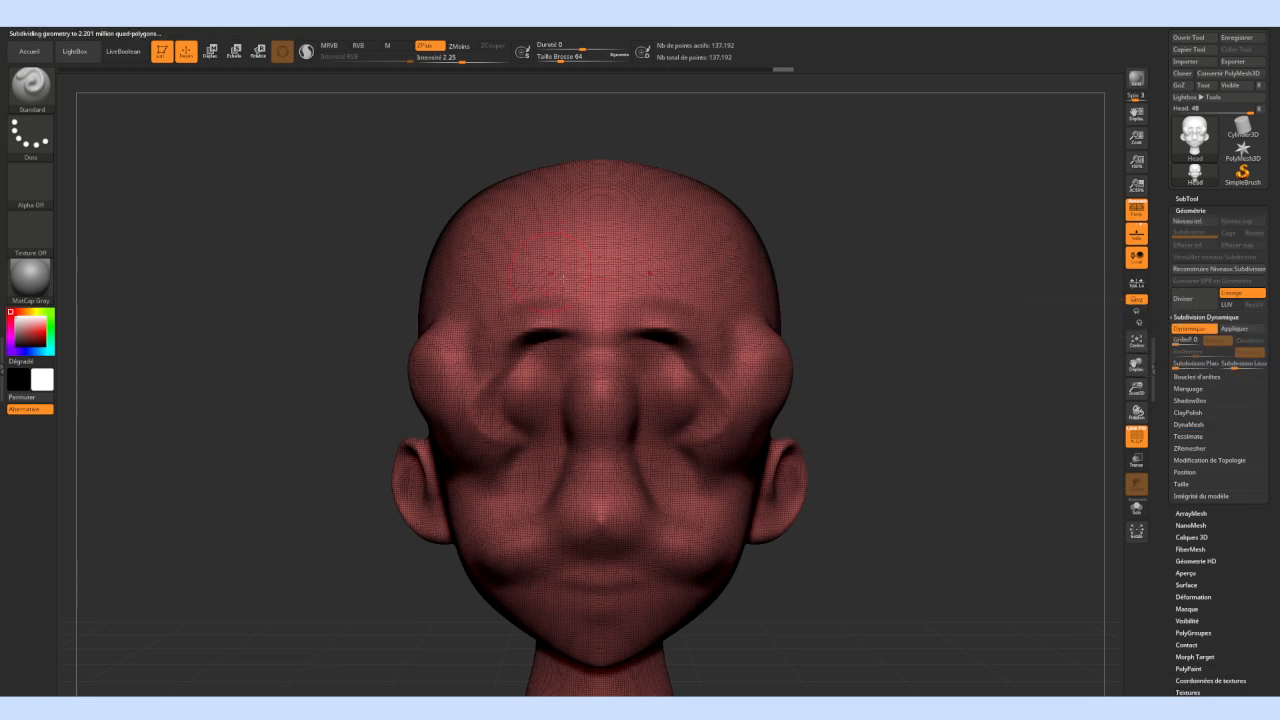
left_click_drag(606, 284, 654, 321)
left_click_drag(803, 256, 809, 324, "alt")
right_click_drag(743, 330, 848, 336, "ctrl")
mouse_move(492, 436)
left_mouse_down()
mouse_move(584, 452)
mouse_move(508, 418)
mouse_move(598, 450)
mouse_move(600, 438)
left_mouse_up()
mouse_move(492, 410)
left_mouse_down()
mouse_move(604, 442)
mouse_move(612, 424)
left_mouse_up()
mouse_move(491, 382)
left_mouse_down()
mouse_move(598, 402)
mouse_move(576, 370)
mouse_move(473, 378)
mouse_move(540, 391)
mouse_move(474, 380)
left_mouse_up()
mouse_move(577, 398)
left_mouse_down()
mouse_move(631, 437)
mouse_move(672, 440)
mouse_move(694, 410)
mouse_move(662, 368)
mouse_move(669, 474)
mouse_move(698, 362)
mouse_move(692, 402)
left_mouse_up()
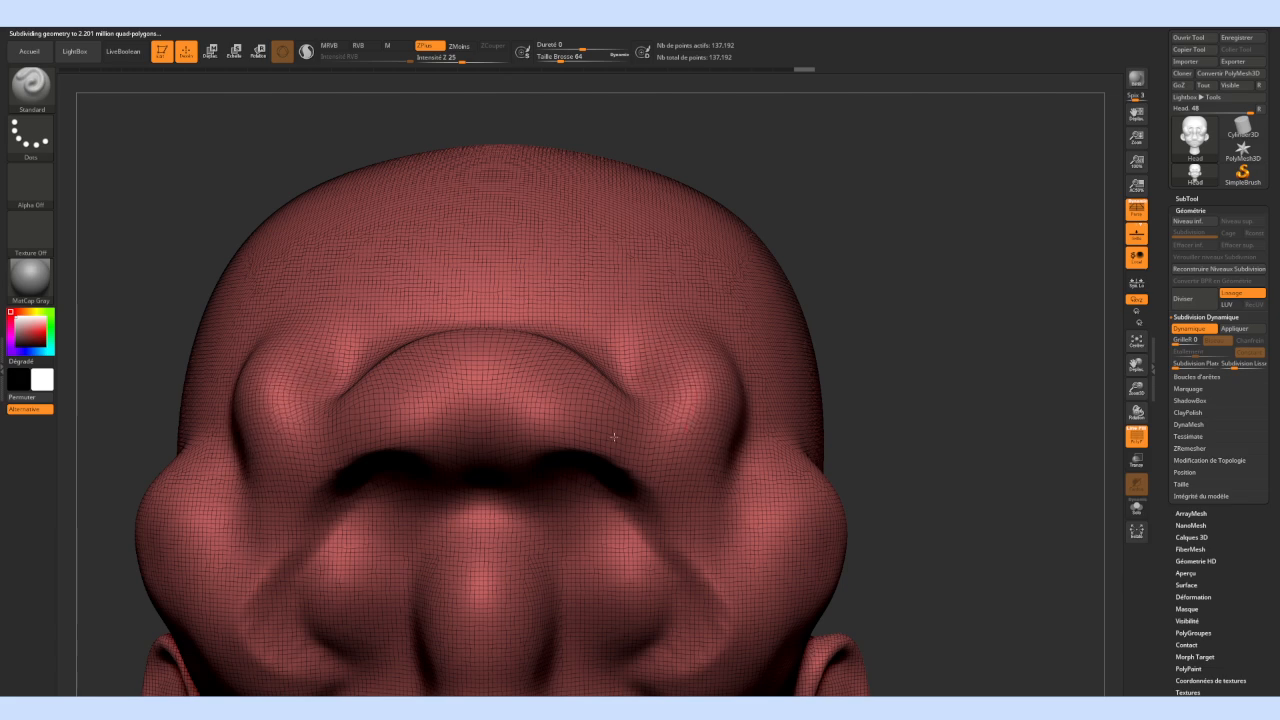
Turn off Dynamic Subdivision and raise a rounded bulge in the centre of the head's forehead
mouse_move(838, 418)
left_mouse_down()
mouse_move(880, 430)
mouse_move(848, 423)
left_mouse_up()
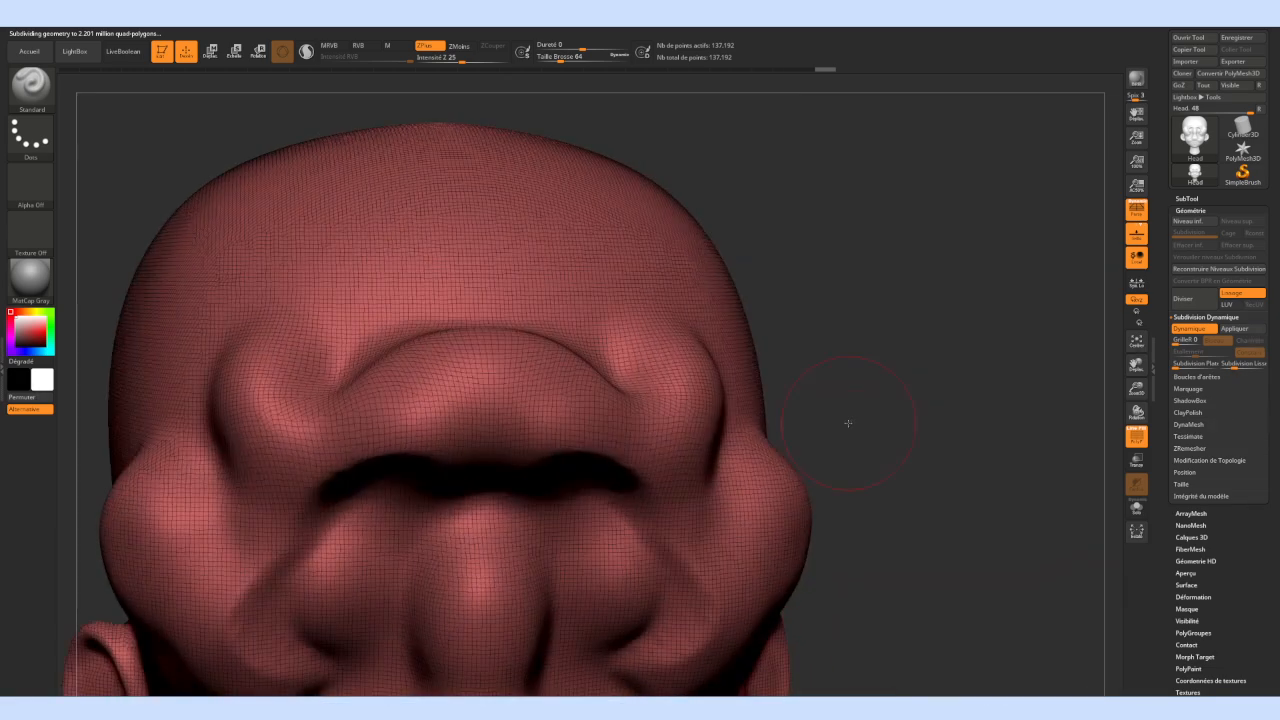
left_click(1208, 331)
mouse_move(538, 385)
left_mouse_down()
mouse_move(530, 395)
mouse_move(572, 352)
mouse_move(515, 266)
left_mouse_up()
left_click_drag(829, 374, 1025, 409)
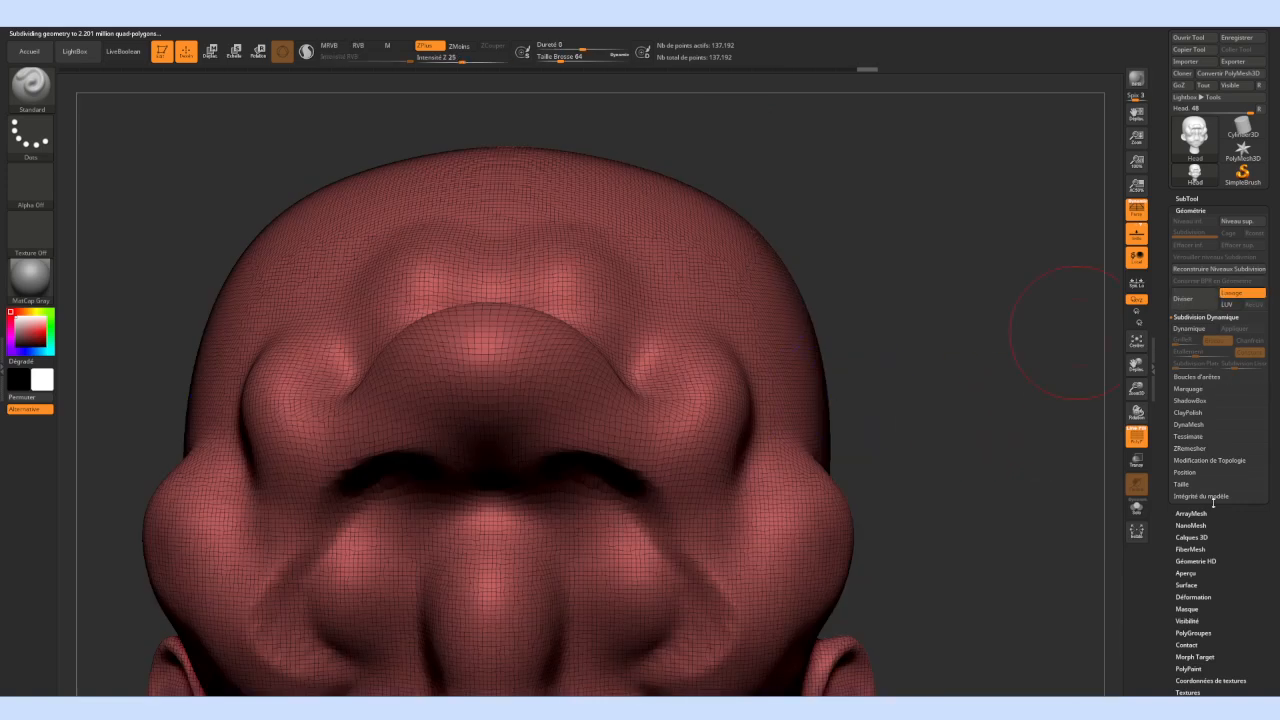
left_click(1184, 199)
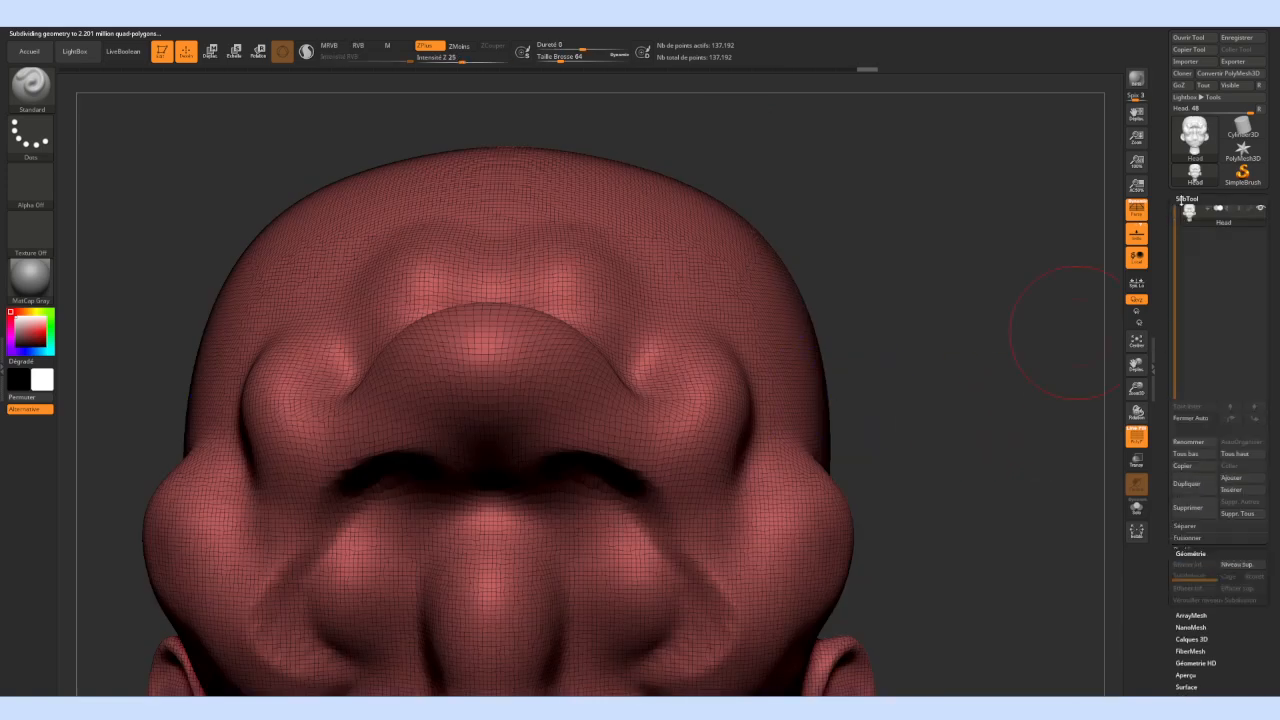
mouse_move(903, 378)
left_mouse_down("alt")
mouse_move(913, 364)
mouse_move(800, 357)
mouse_move(814, 423)
mouse_move(814, 314)
mouse_move(800, 342)
mouse_move(912, 379)
left_mouse_up("alt")
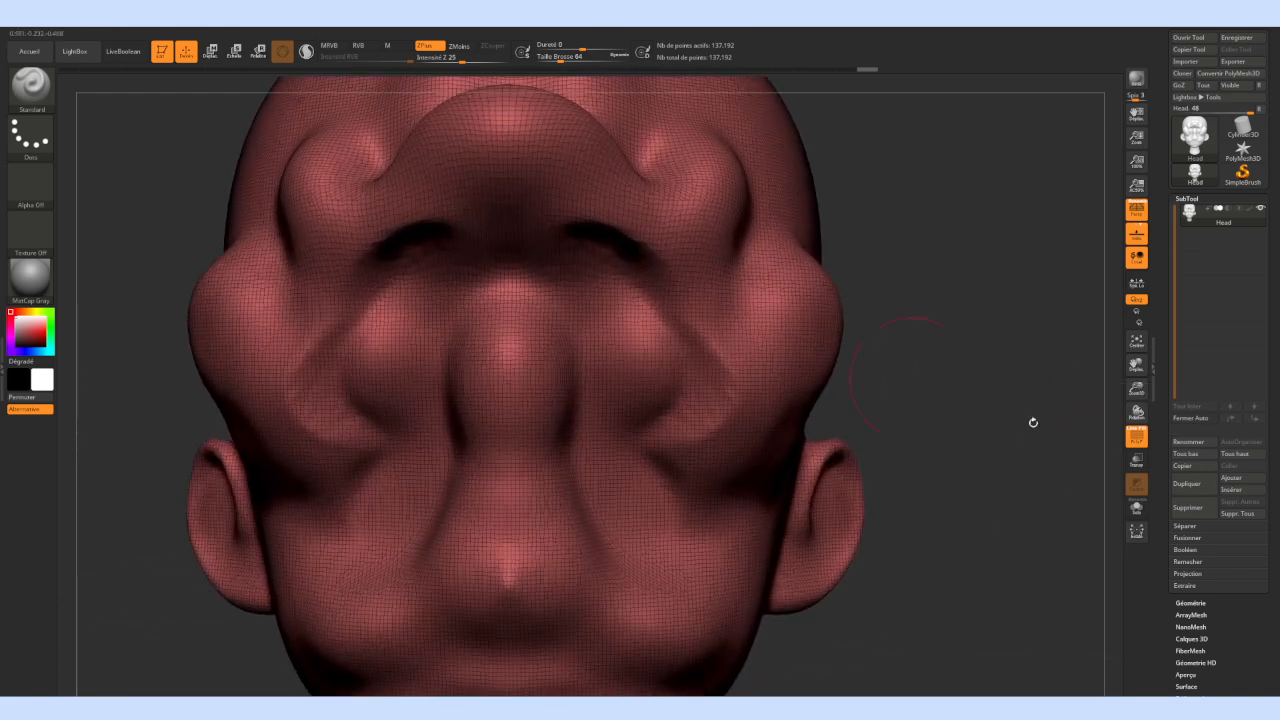
Hide the wireframe display and build up a rounded mass on each upper cheek
key("shift+f")
mouse_move(698, 436)
left_mouse_down()
mouse_move(676, 462)
mouse_move(694, 462)
mouse_move(736, 412)
mouse_move(760, 343)
left_mouse_up()
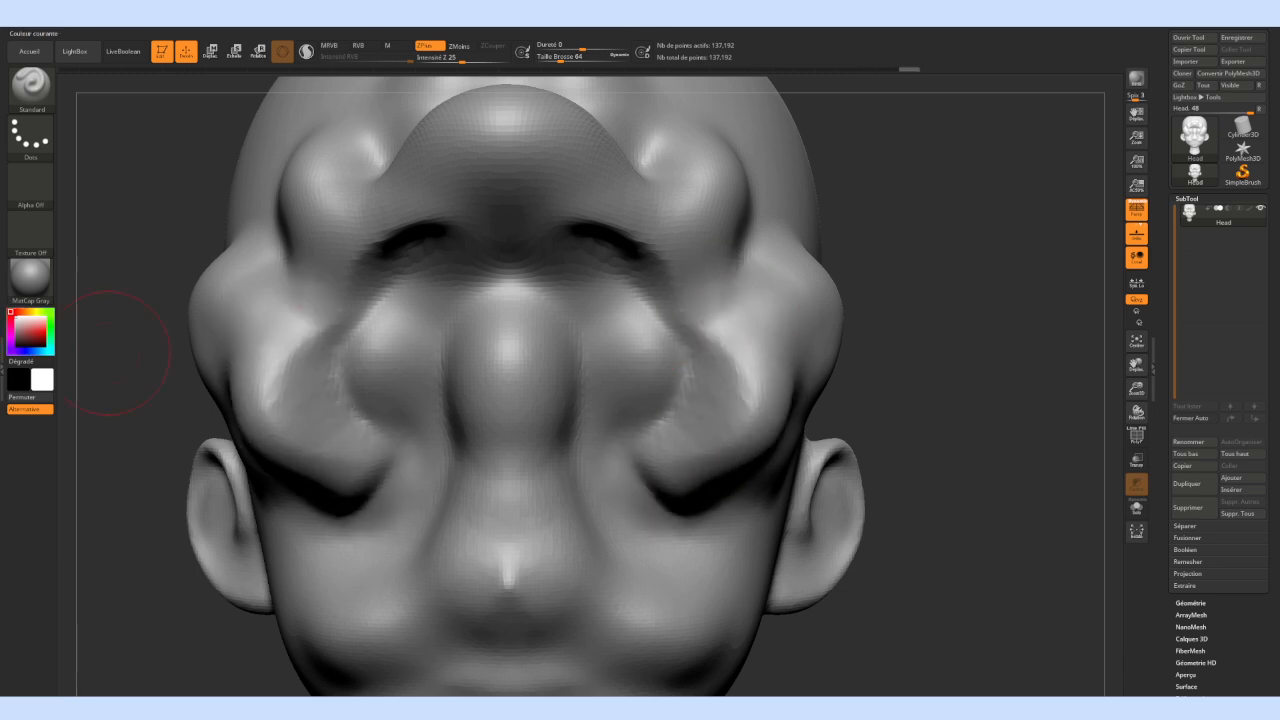
Try the MatCap RedClay and MatCap Red Wax materials on the head
left_click(32, 285)
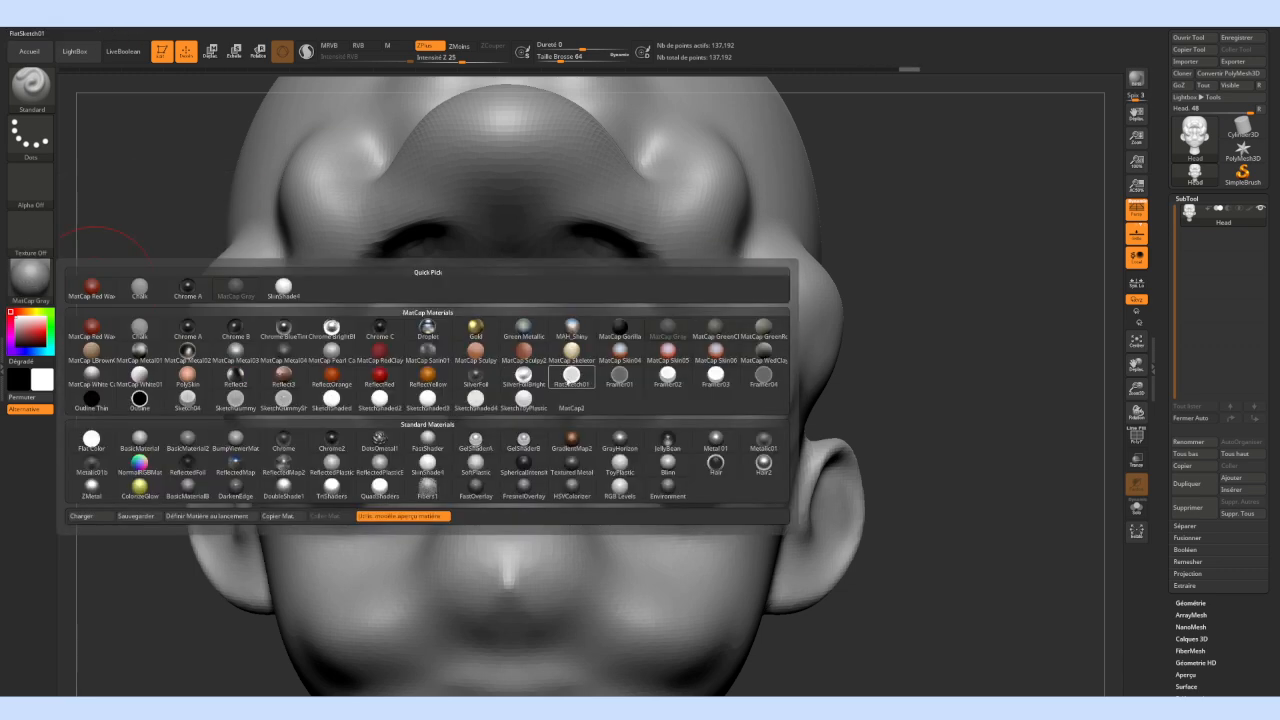
left_click(374, 340)
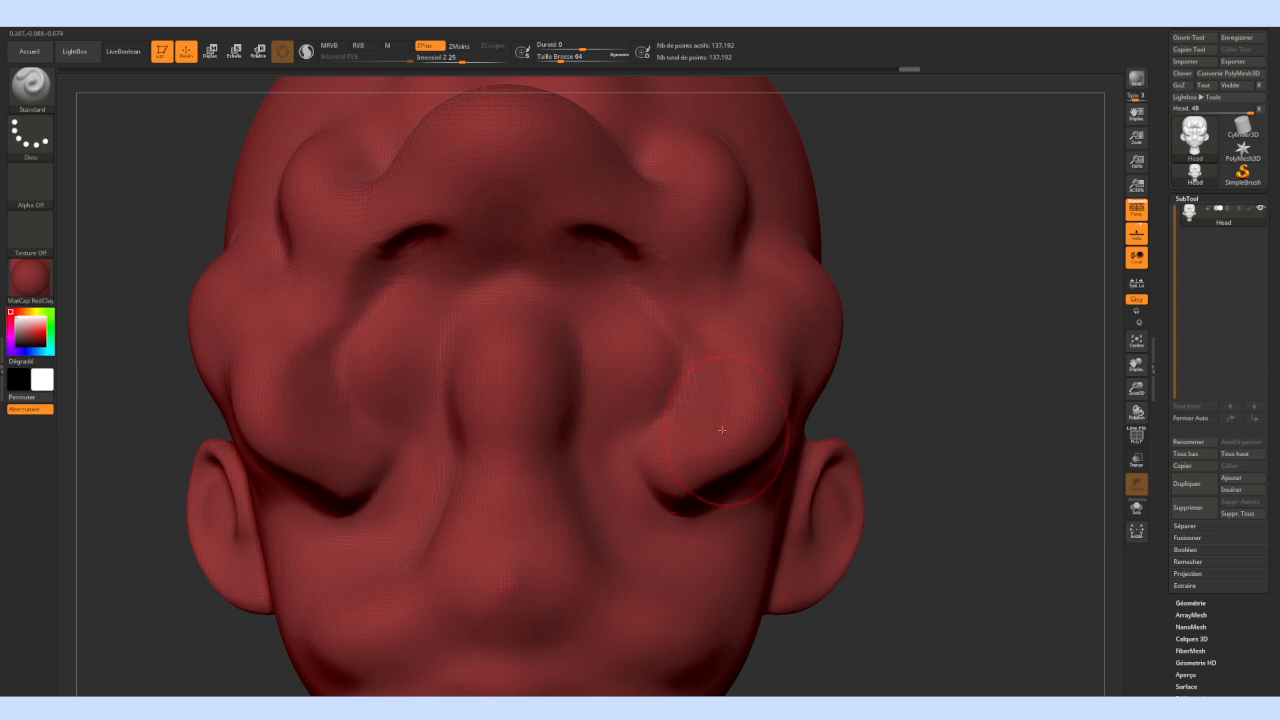
left_click_drag(724, 430, 740, 438)
left_click(48, 288)
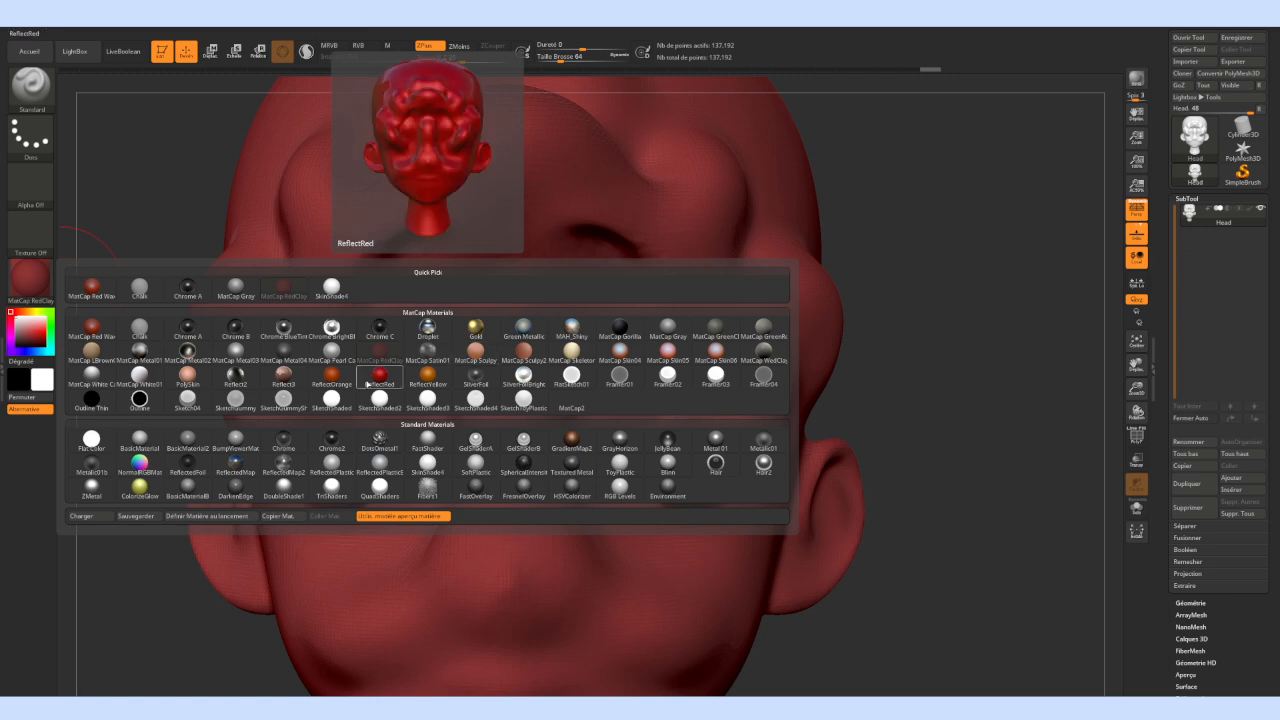
left_click(100, 326)
left_click_drag(928, 323, 890, 315)
Apply the Chalk material and sculpt a protruding tube with a hollowed rim on each upper cheek
left_click(30, 288)
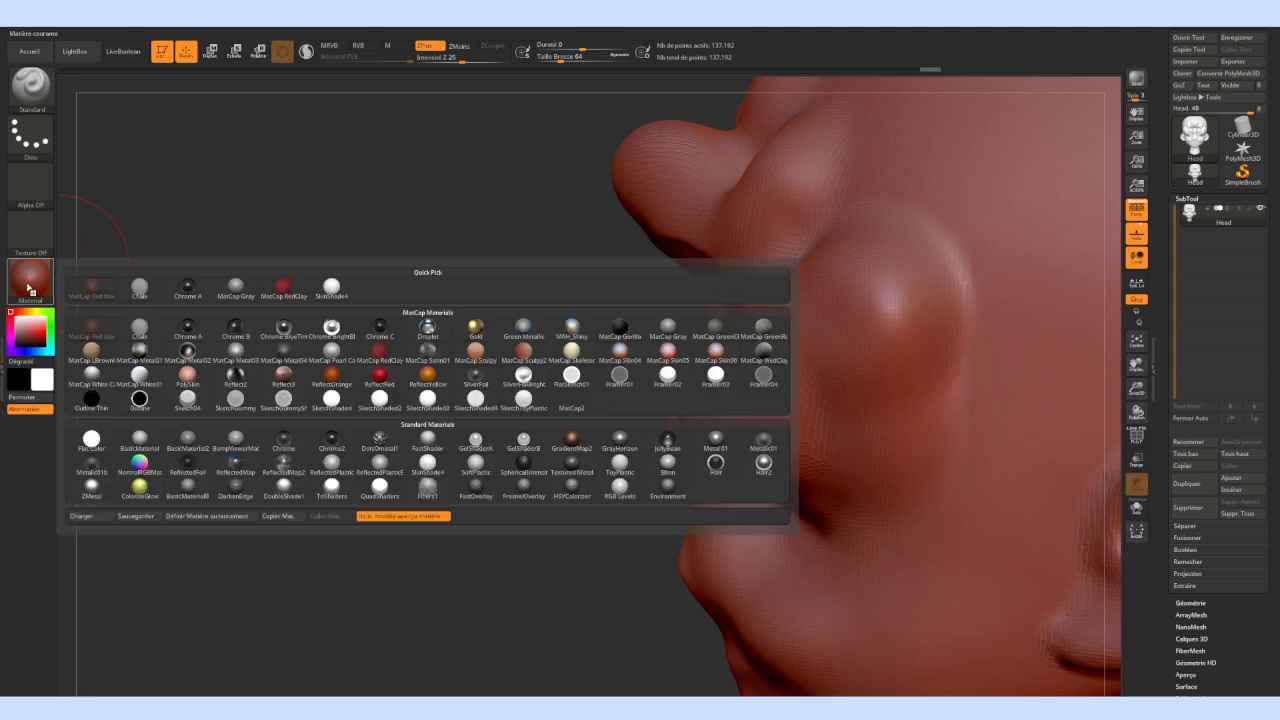
left_click(140, 290)
mouse_move(509, 409)
left_mouse_down()
mouse_move(700, 400)
mouse_move(737, 364)
mouse_move(720, 338)
mouse_move(681, 382)
mouse_move(712, 338)
mouse_move(735, 436)
mouse_move(780, 368)
mouse_move(738, 324)
left_mouse_up()
left_click_drag(914, 445, 667, 419)
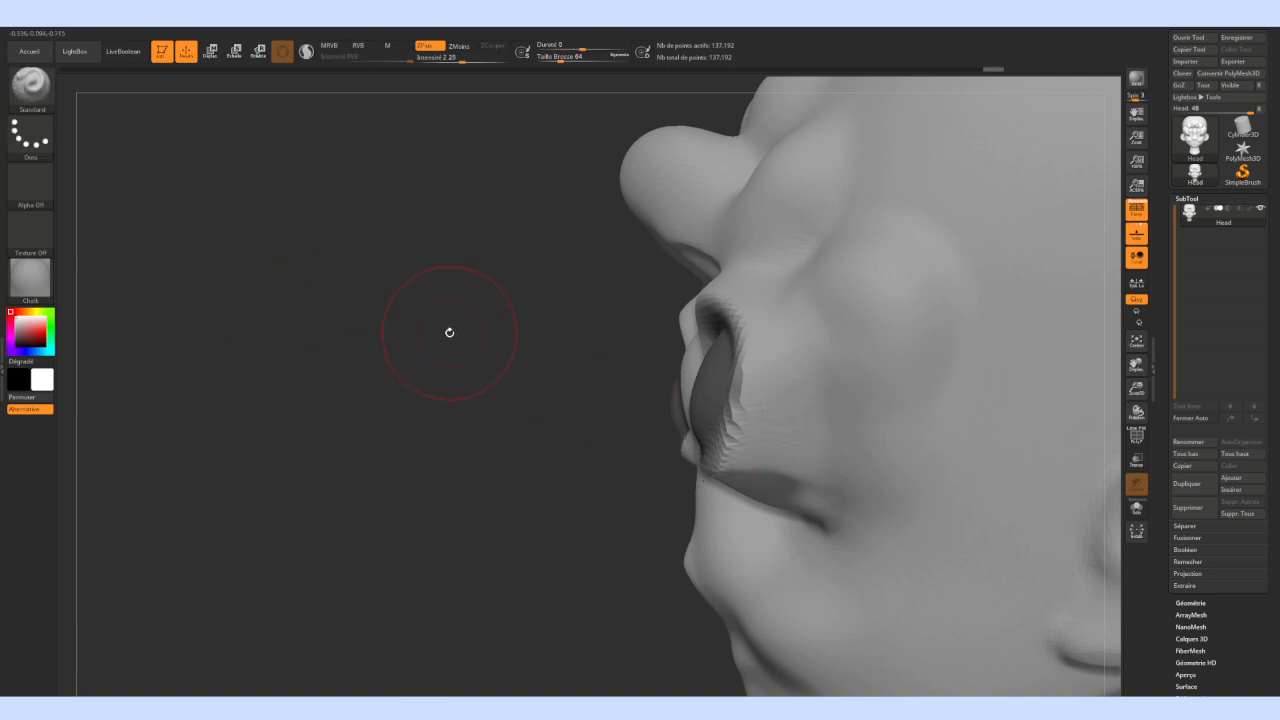
left_click_drag(449, 334, 570, 368, "ctrl")
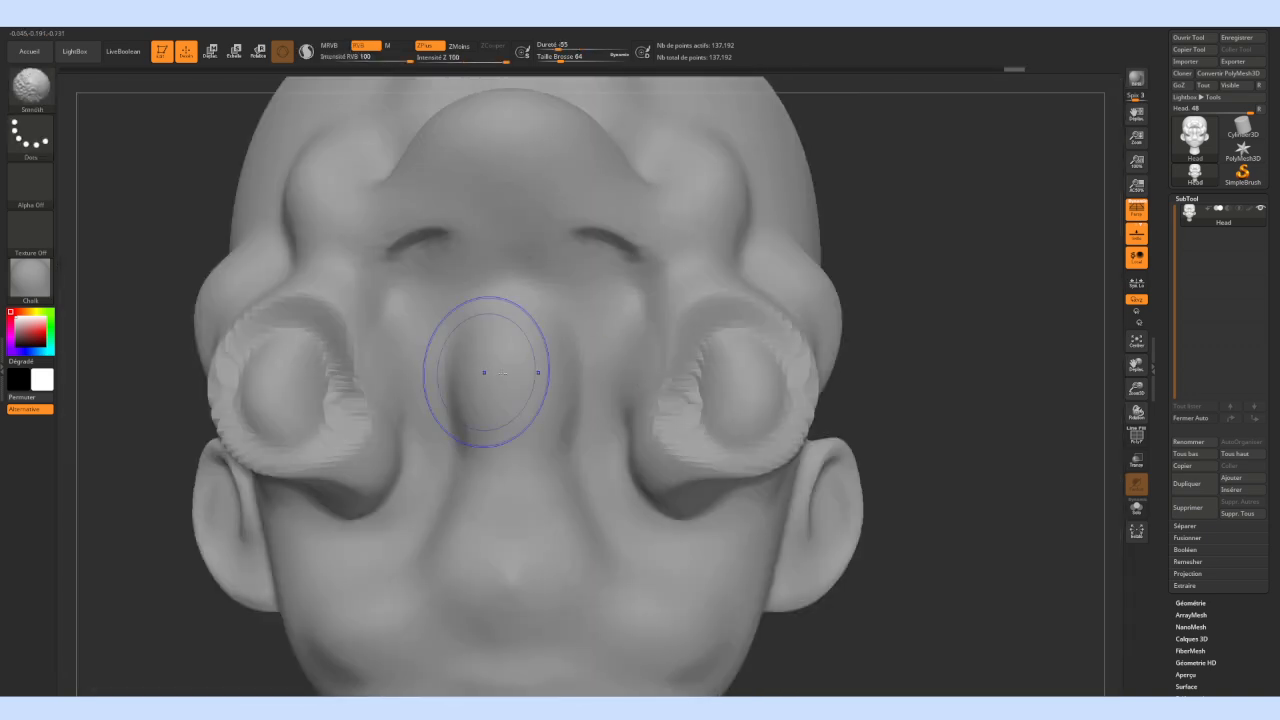
Enlarge the nose tip and, with brush size 27, raise a horizontal ridge along its lower edge
mouse_move(914, 410)
right_mouse_down("ctrl")
mouse_move(818, 403)
mouse_move(924, 380)
mouse_move(947, 308)
right_mouse_up("ctrl")
mouse_move(571, 498)
left_mouse_down()
mouse_move(564, 488)
mouse_move(585, 485)
mouse_move(572, 480)
left_mouse_up()
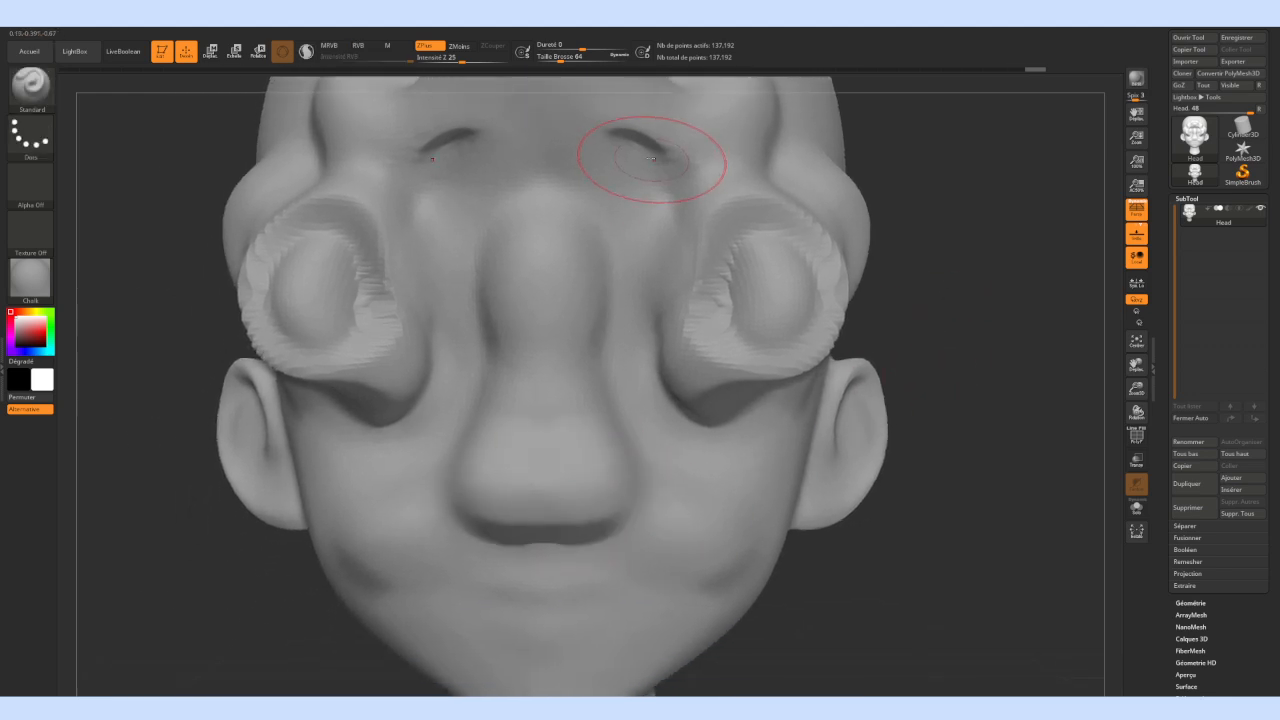
left_click_drag(582, 57, 556, 57)
left_click_drag(588, 496, 542, 500)
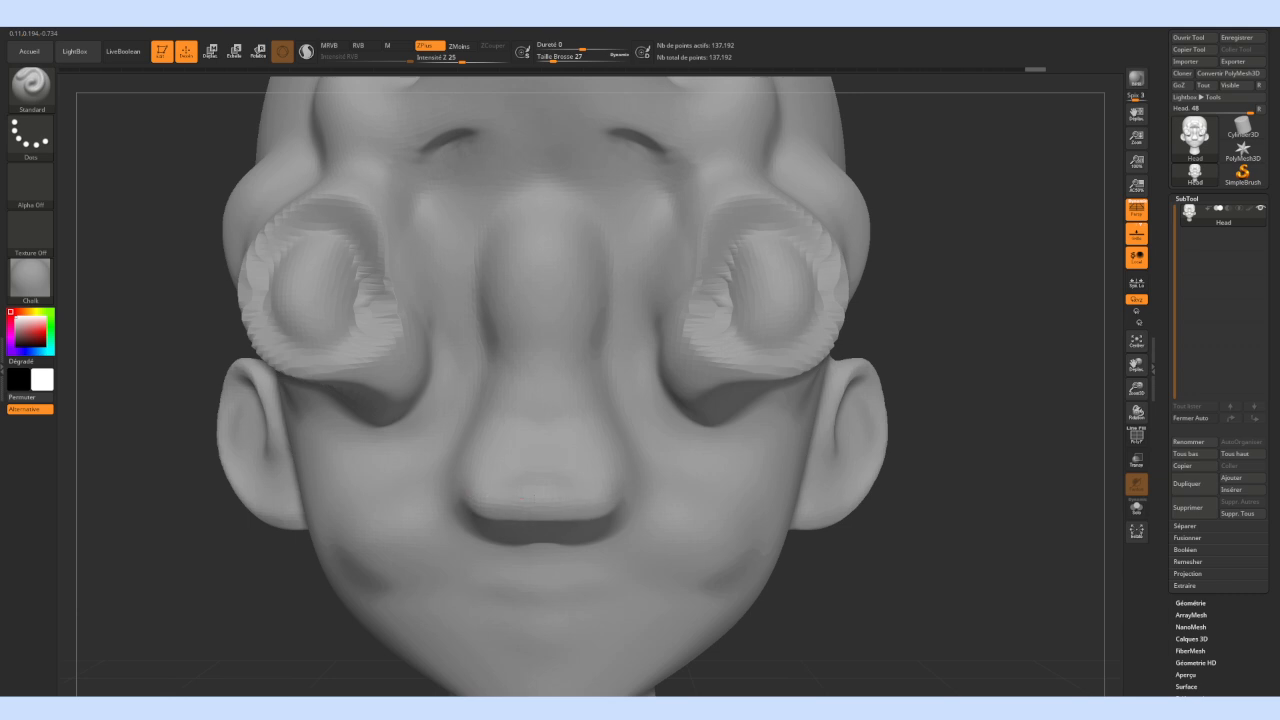
right_click_drag(877, 495, 735, 480)
mouse_move(620, 491)
left_mouse_down()
mouse_move(638, 498)
mouse_move(627, 497)
left_mouse_up()
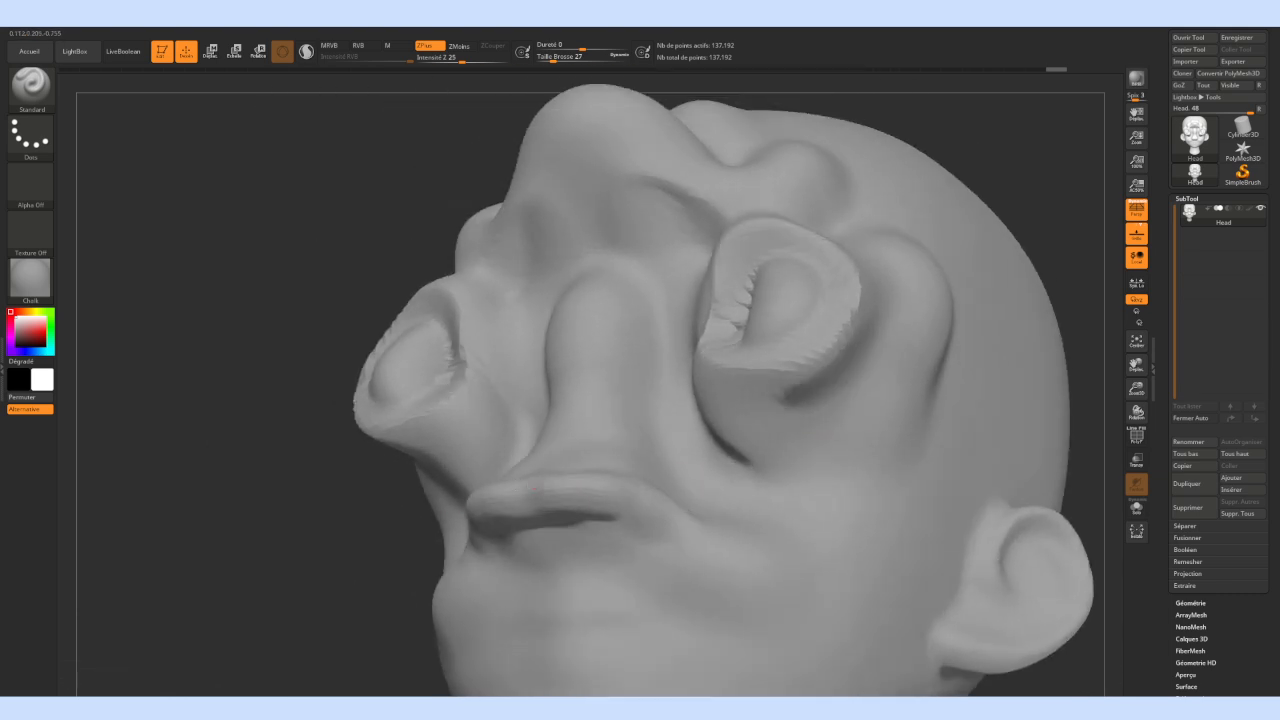
left_click_drag(357, 455, 463, 480)
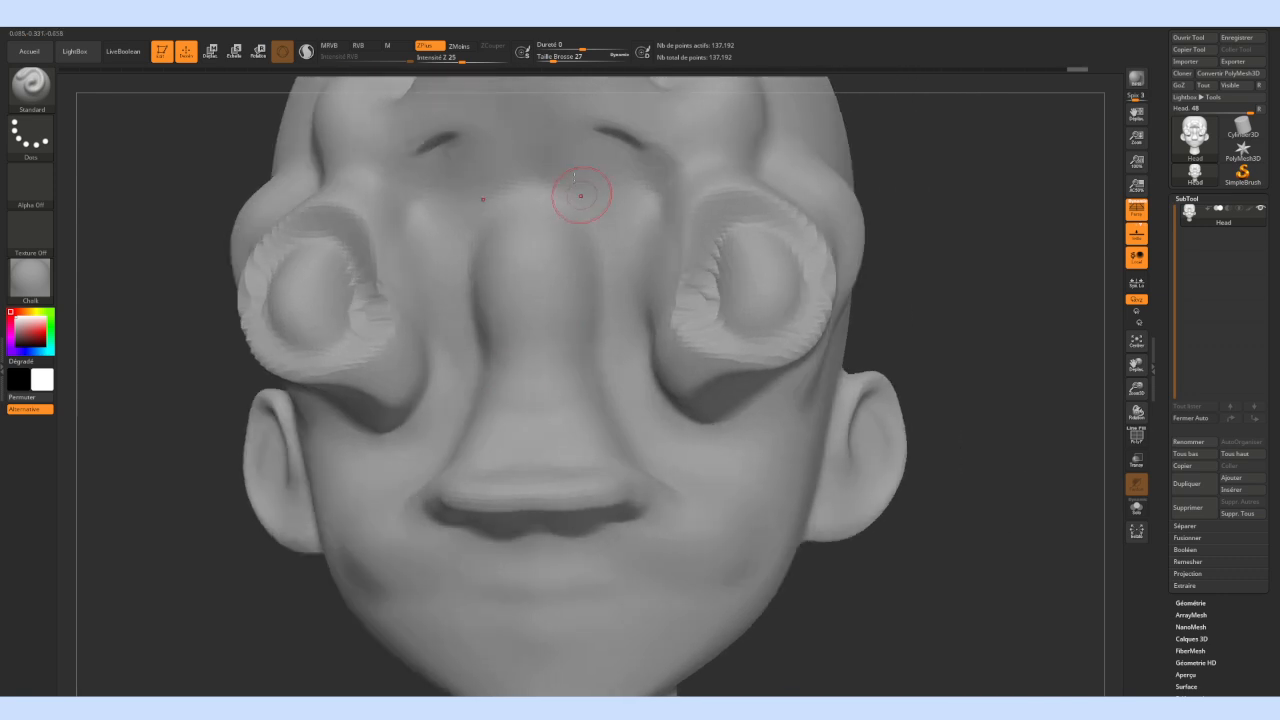
Smooth the nose with brush size 71 and build out its rounded lower tip
left_click(562, 58)
mouse_move(557, 453)
left_mouse_down()
mouse_move(520, 428)
mouse_move(540, 400)
mouse_move(600, 429)
mouse_move(538, 460)
left_mouse_up()
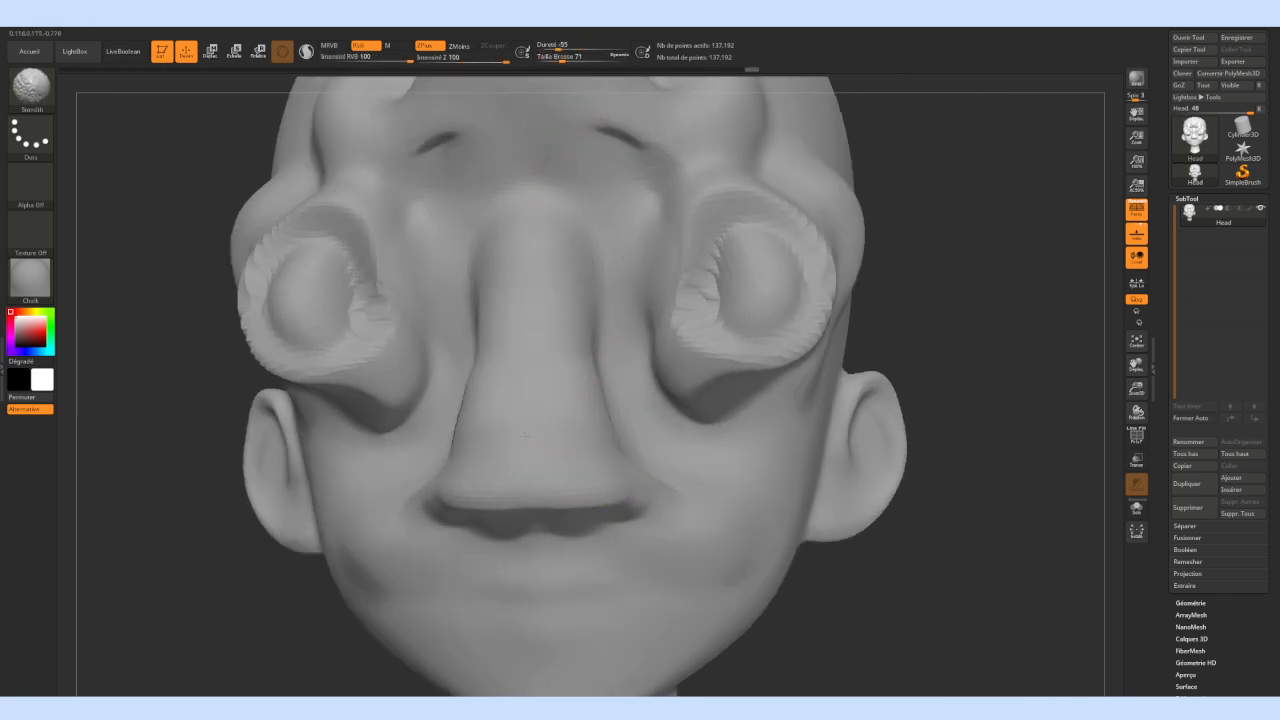
mouse_move(880, 590)
left_mouse_down()
mouse_move(730, 560)
mouse_move(670, 480)
left_mouse_up()
mouse_move(513, 502)
left_mouse_down()
mouse_move(516, 480)
mouse_move(520, 515)
mouse_move(500, 535)
left_mouse_up()
left_click_drag(385, 528, 543, 500)
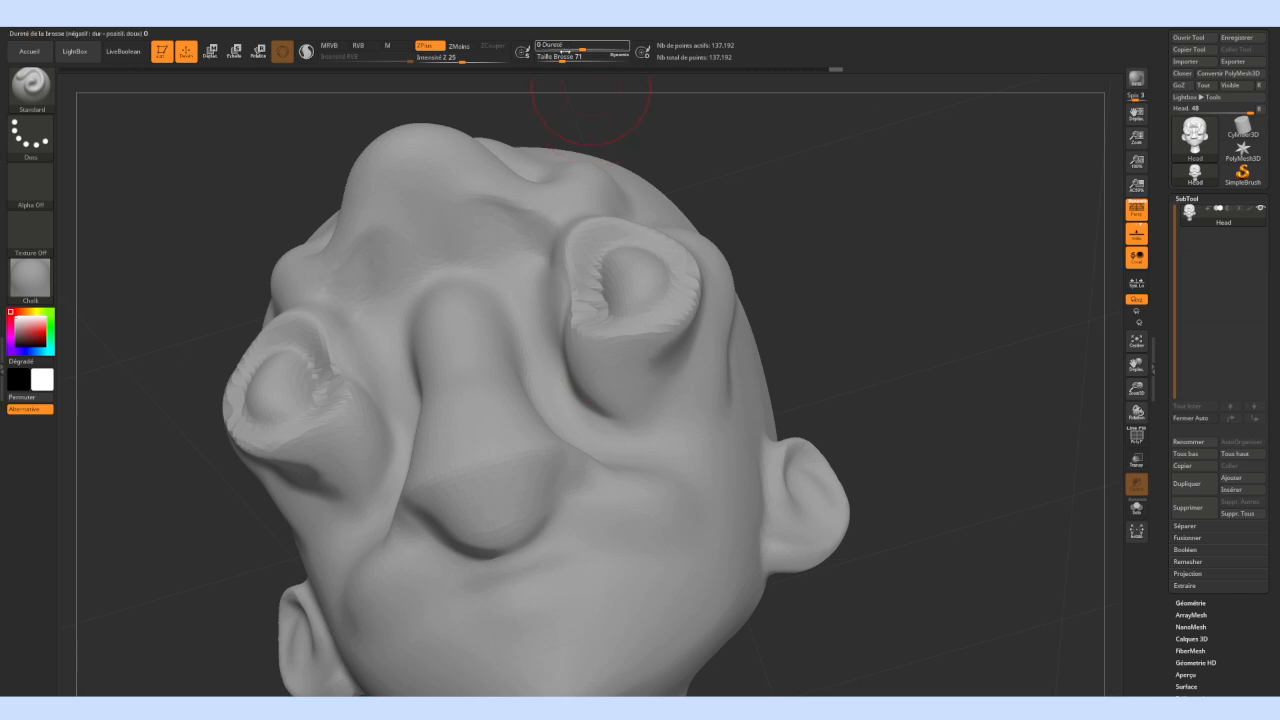
Set the brush size to 31 and carve the nostrils into the underside of the nose
key("ctrl")
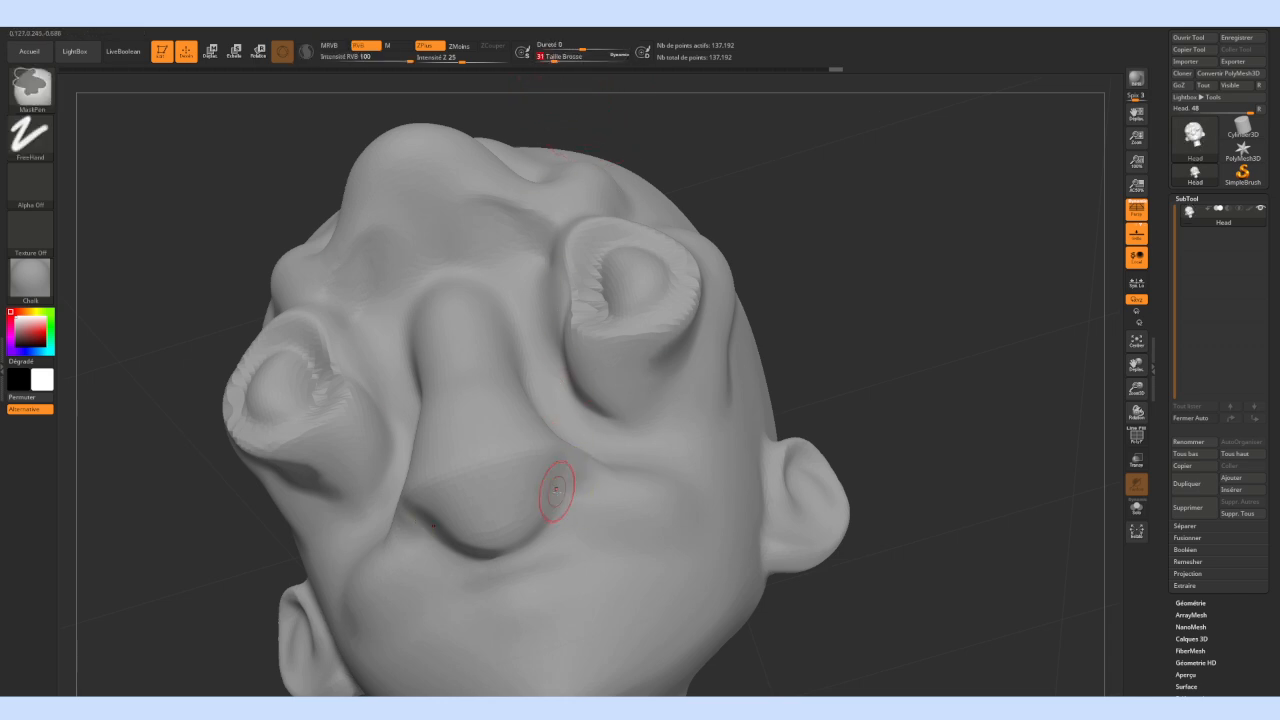
key("shift")
left_click_drag(530, 528, 440, 540, "shift")
key("ctrl")
Build up the nostril wings on both sides of the nose and smooth them into the cheeks
left_click_drag(886, 367, 640, 441)
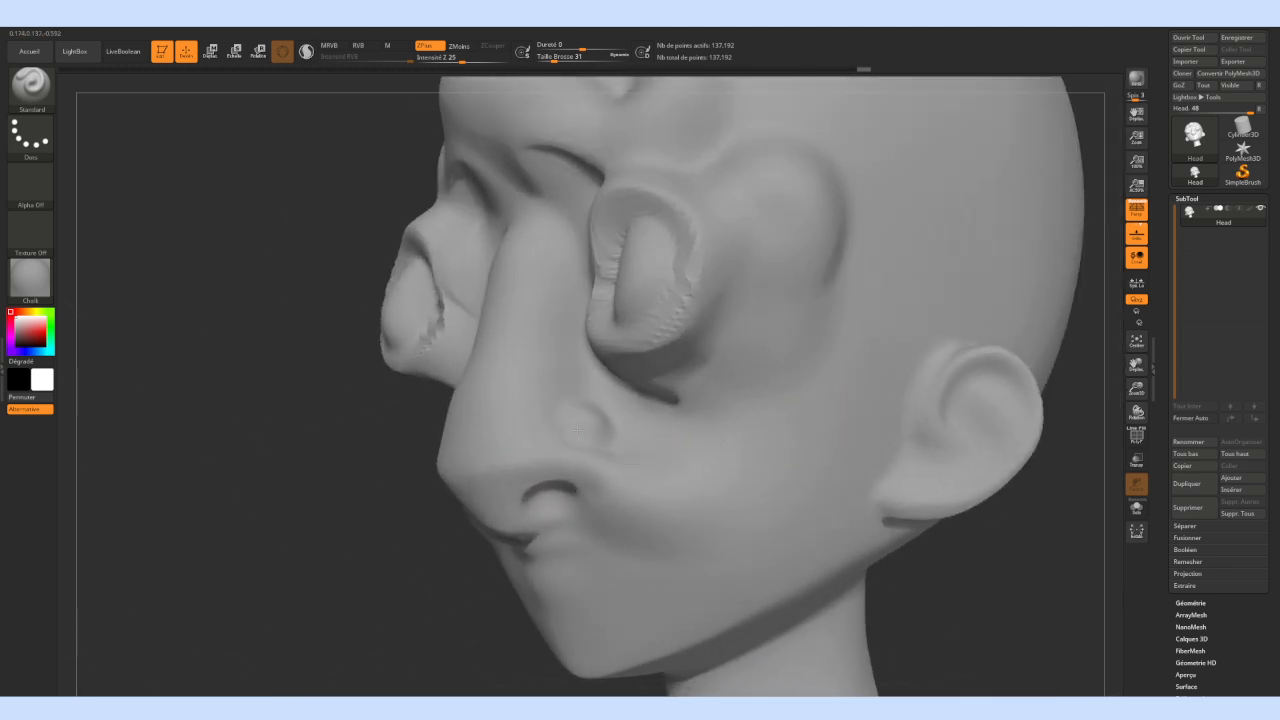
key("shift")
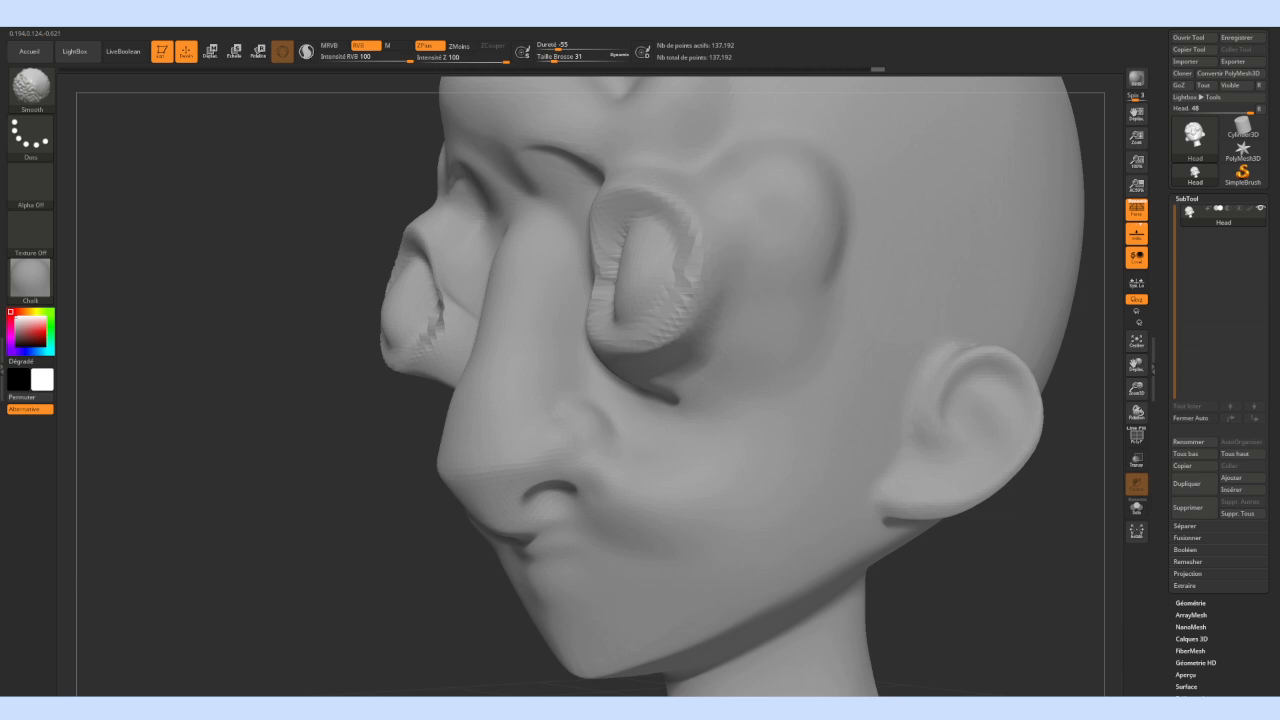
mouse_move(596, 450)
left_mouse_down()
mouse_move(566, 400)
mouse_move(523, 437)
mouse_move(569, 423)
left_mouse_up()
key("shift")
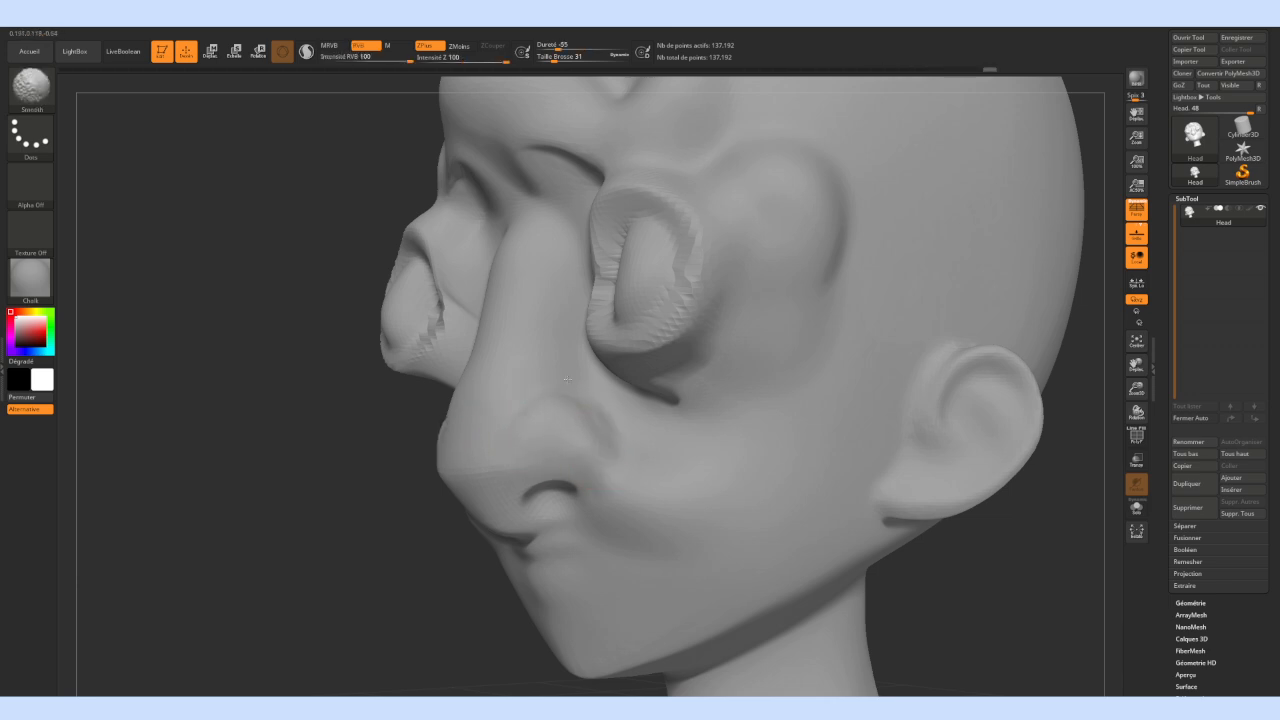
mouse_move(367, 452)
left_mouse_down()
mouse_move(690, 440)
mouse_move(580, 438)
left_mouse_up()
key("ctrl")
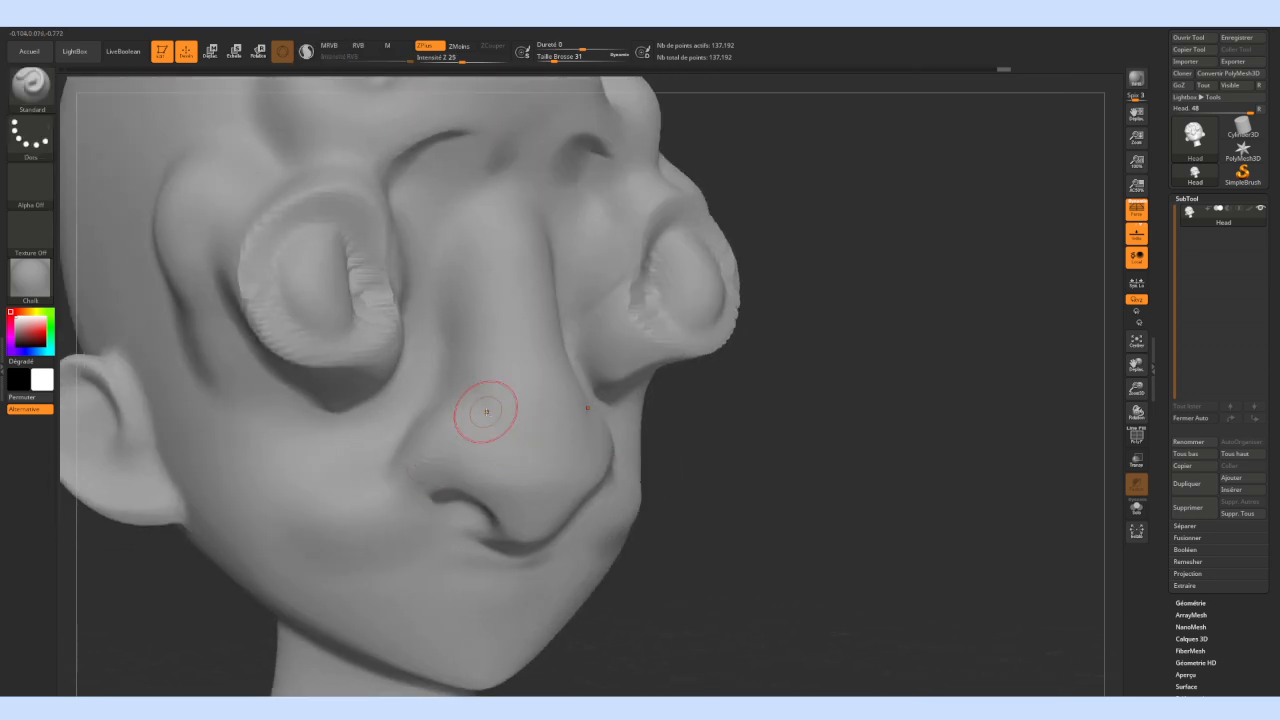
left_click_drag(495, 438, 509, 451)
left_click_drag(483, 393, 509, 441)
left_click_drag(712, 442, 669, 437)
left_click_drag(585, 410, 523, 446)
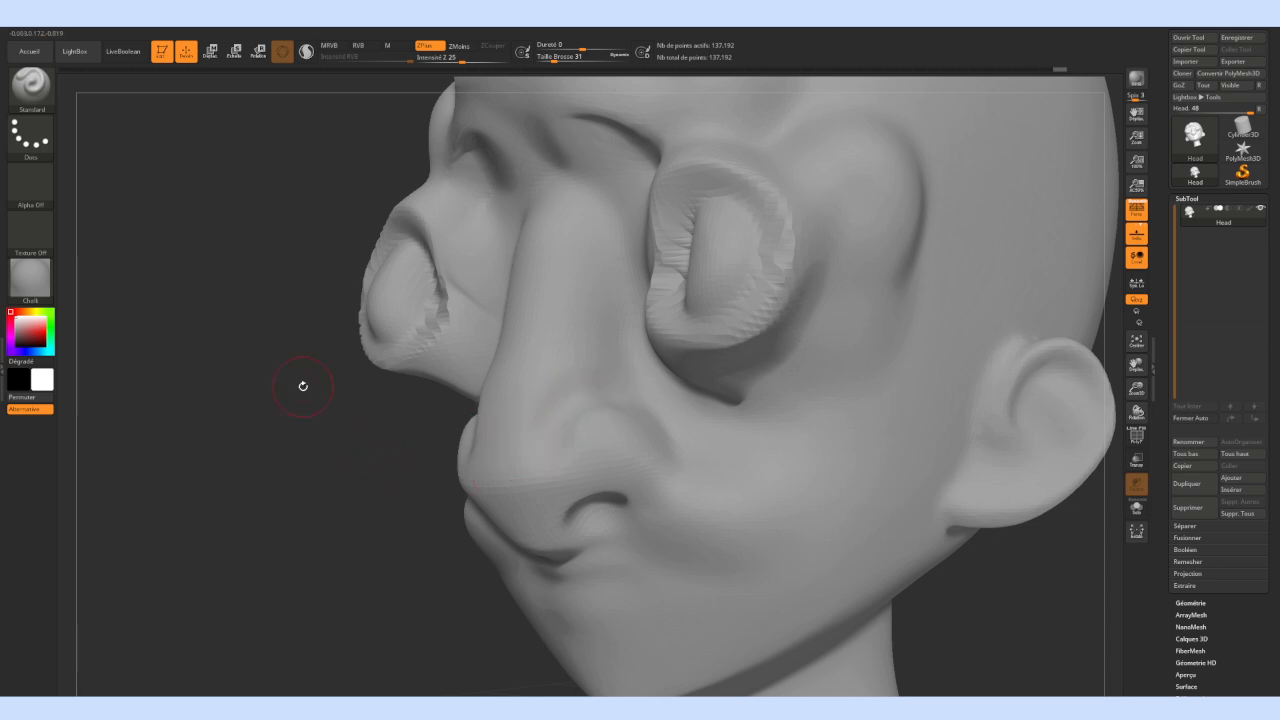
Select the Flatten brush at size 83, flatten the cheeks below the eyes, and undo the last stroke
left_click(31, 88)
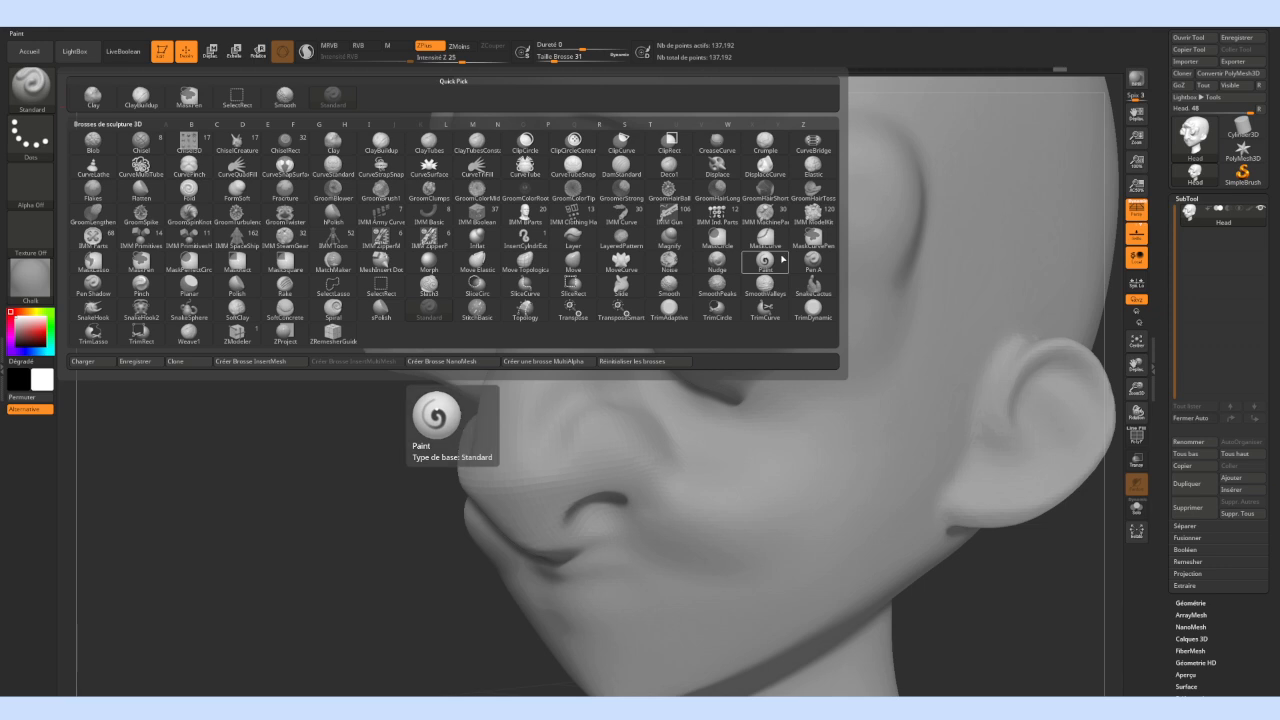
left_click(141, 188)
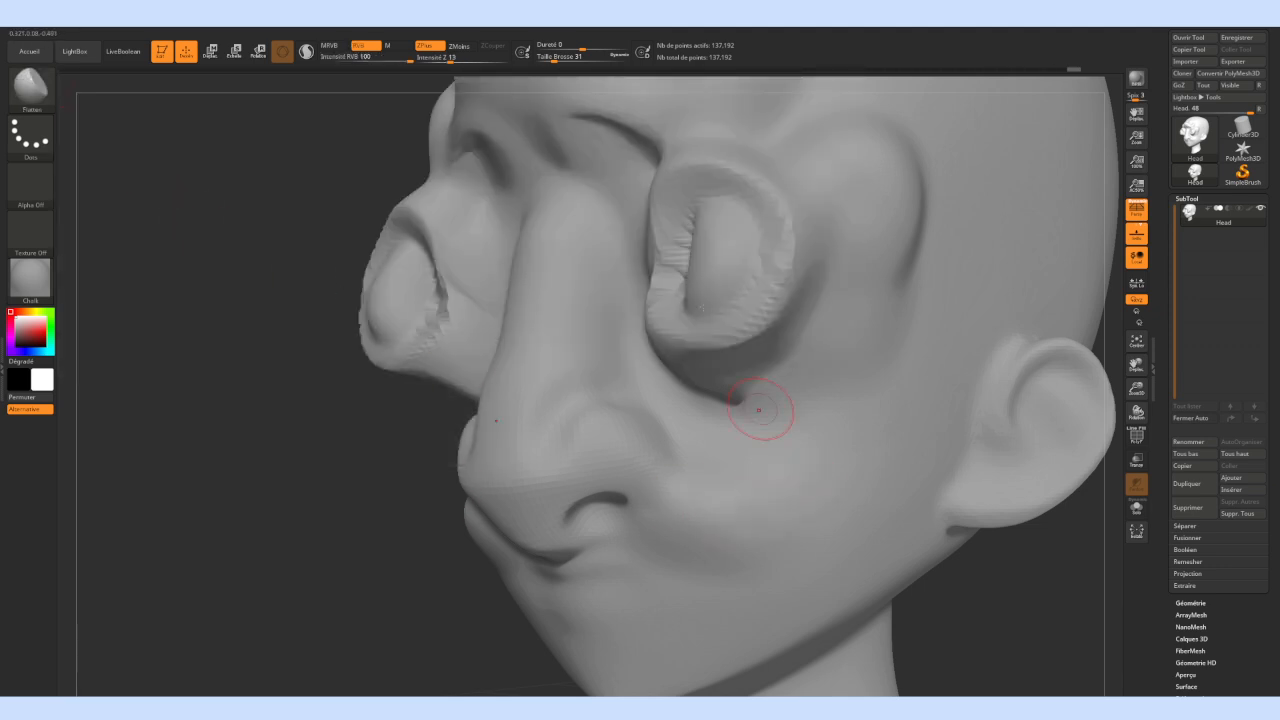
left_click_drag(552, 57, 564, 57)
left_click_drag(768, 467, 752, 484)
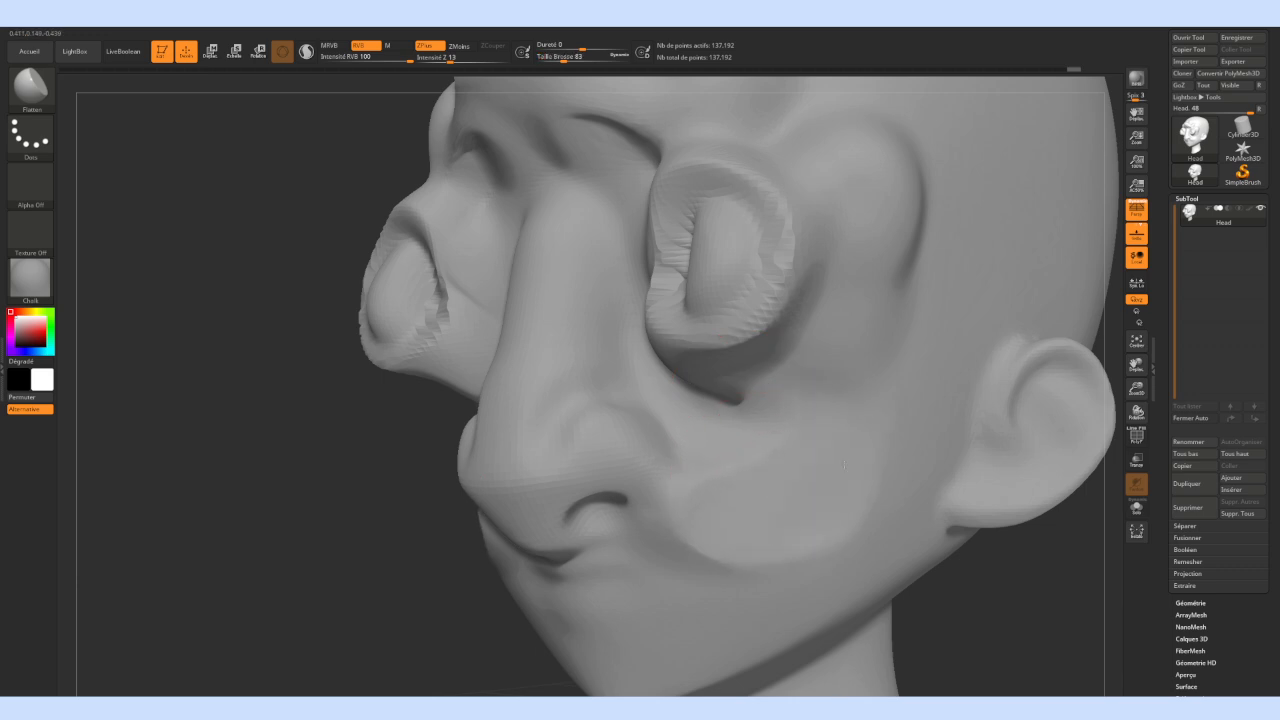
left_click_drag(948, 618, 771, 600)
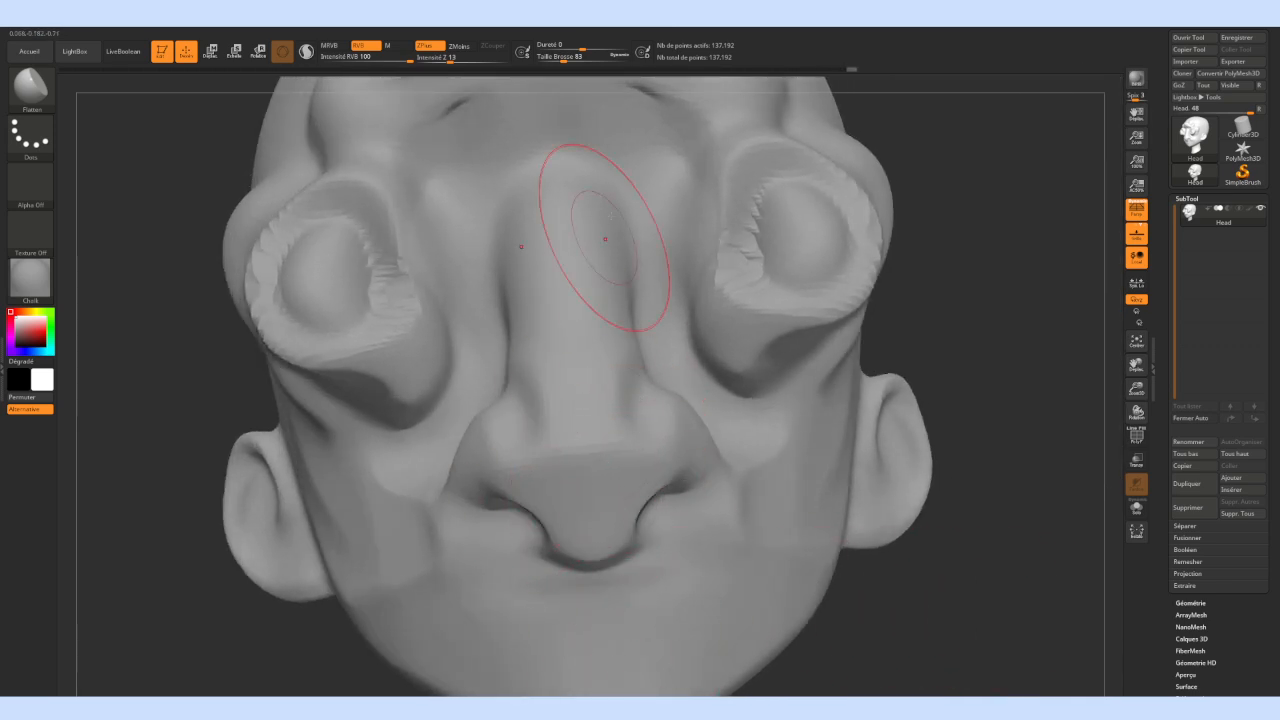
key("ctrl+z")
Set the Flatten brush size to 51 and flatten the nose's tip, sides and bridge into distinct planes
left_click_drag(566, 61, 558, 61)
mouse_move(620, 486)
left_mouse_down()
mouse_move(580, 530)
mouse_move(637, 506)
left_mouse_up()
left_click_drag(571, 431, 577, 308)
mouse_move(573, 195)
left_mouse_down()
mouse_move(574, 172)
mouse_move(520, 226)
mouse_move(527, 330)
left_mouse_up()
left_click_drag(974, 284, 772, 270)
mouse_move(590, 174)
left_mouse_down()
mouse_move(589, 187)
mouse_move(509, 198)
left_mouse_up()
left_click_drag(291, 351, 565, 380)
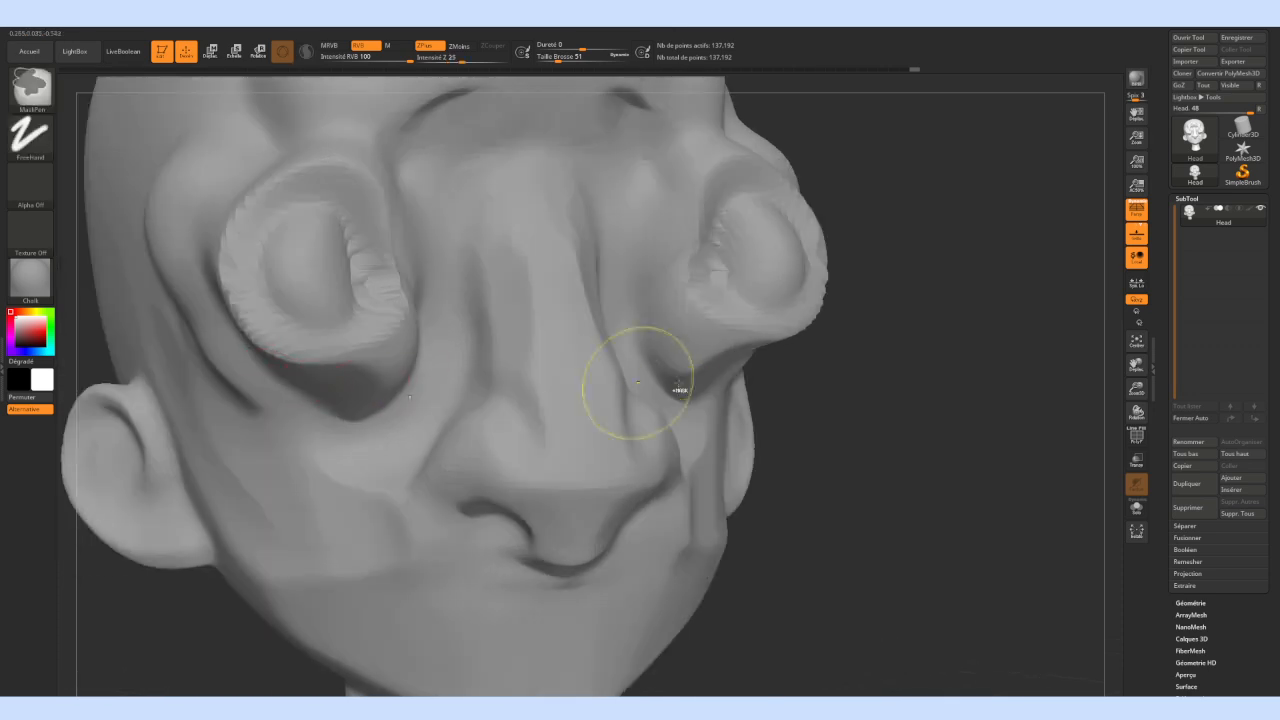
left_click_drag(820, 361, 734, 360)
mouse_move(537, 206)
left_mouse_down()
mouse_move(541, 186)
mouse_move(541, 232)
left_mouse_up()
Select the Pinch brush and try pinching the edges of the nose bridge
left_click(30, 87)
left_click(432, 300)
left_click(30, 87)
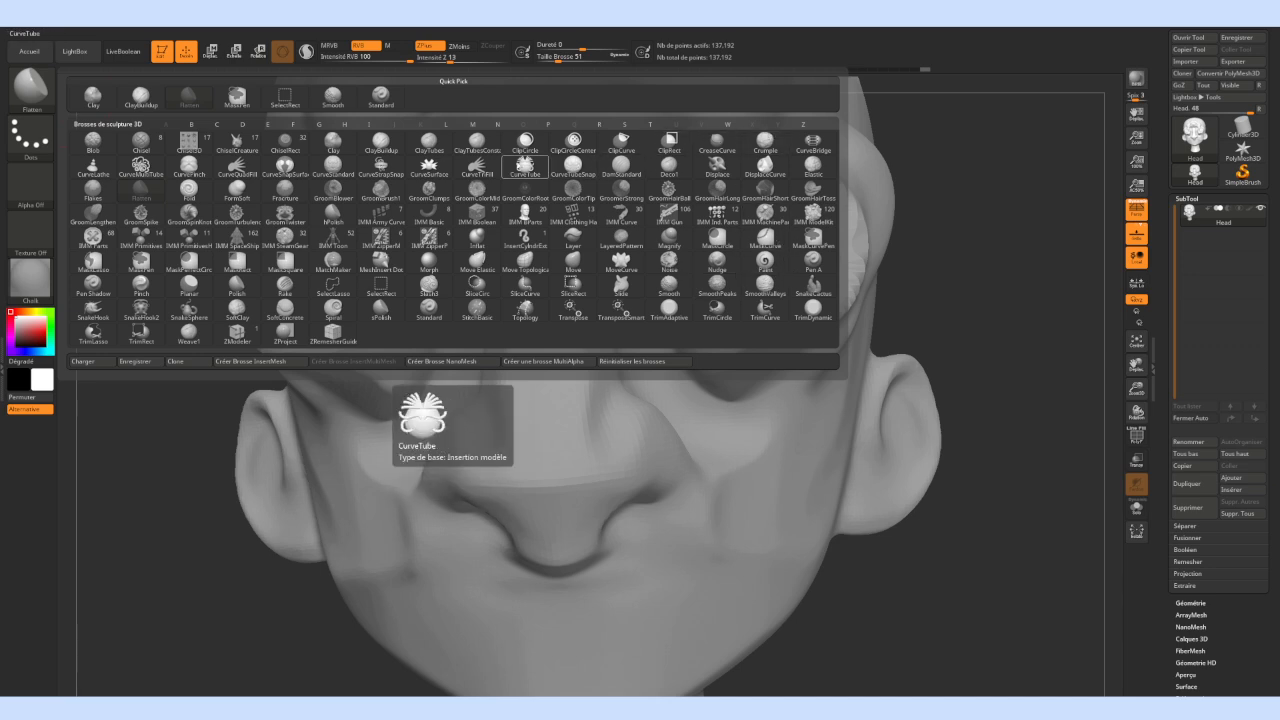
key("p")
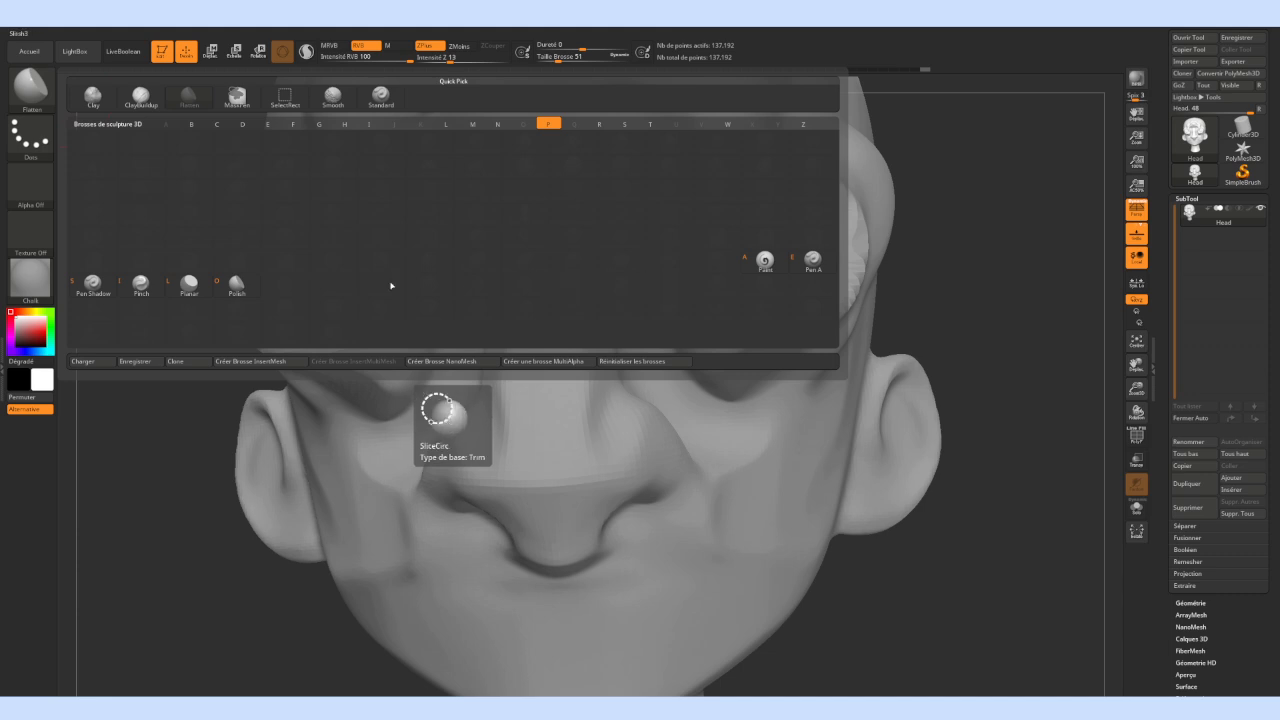
left_click(147, 291)
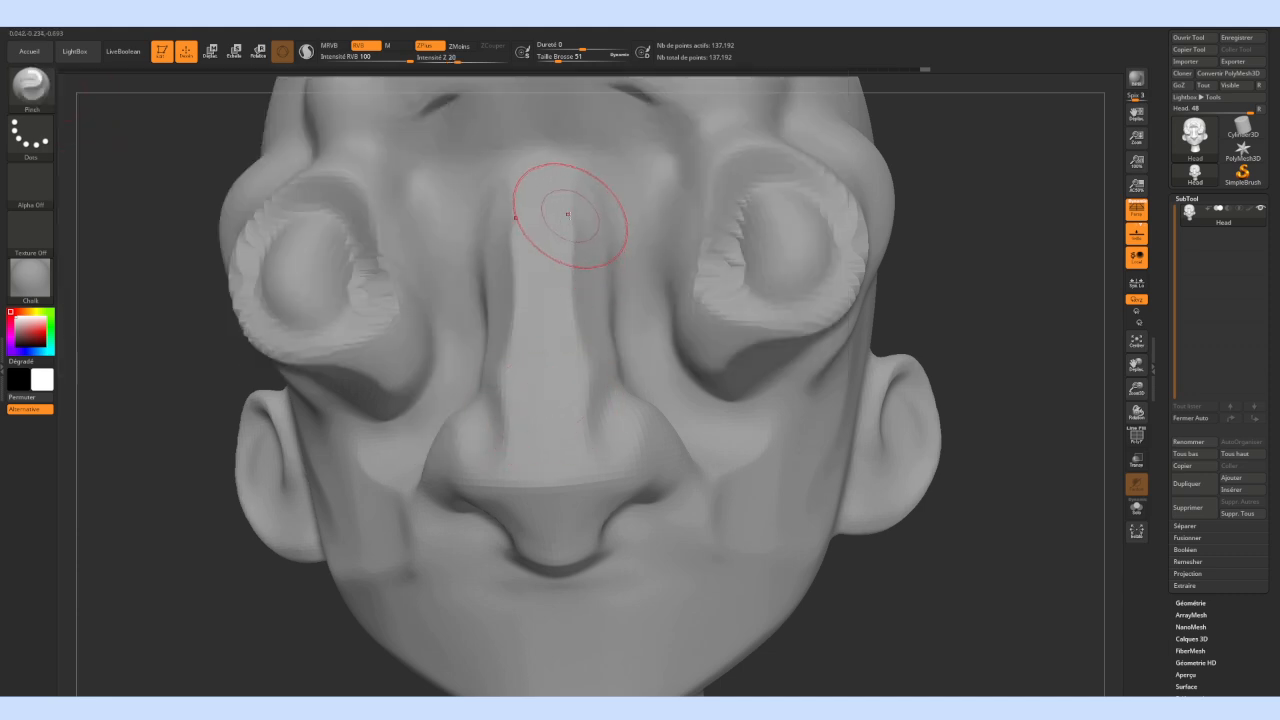
mouse_move(577, 283)
left_mouse_down()
mouse_move(590, 392)
mouse_move(597, 350)
left_mouse_up()
left_click_drag(608, 203, 590, 215, "shift")
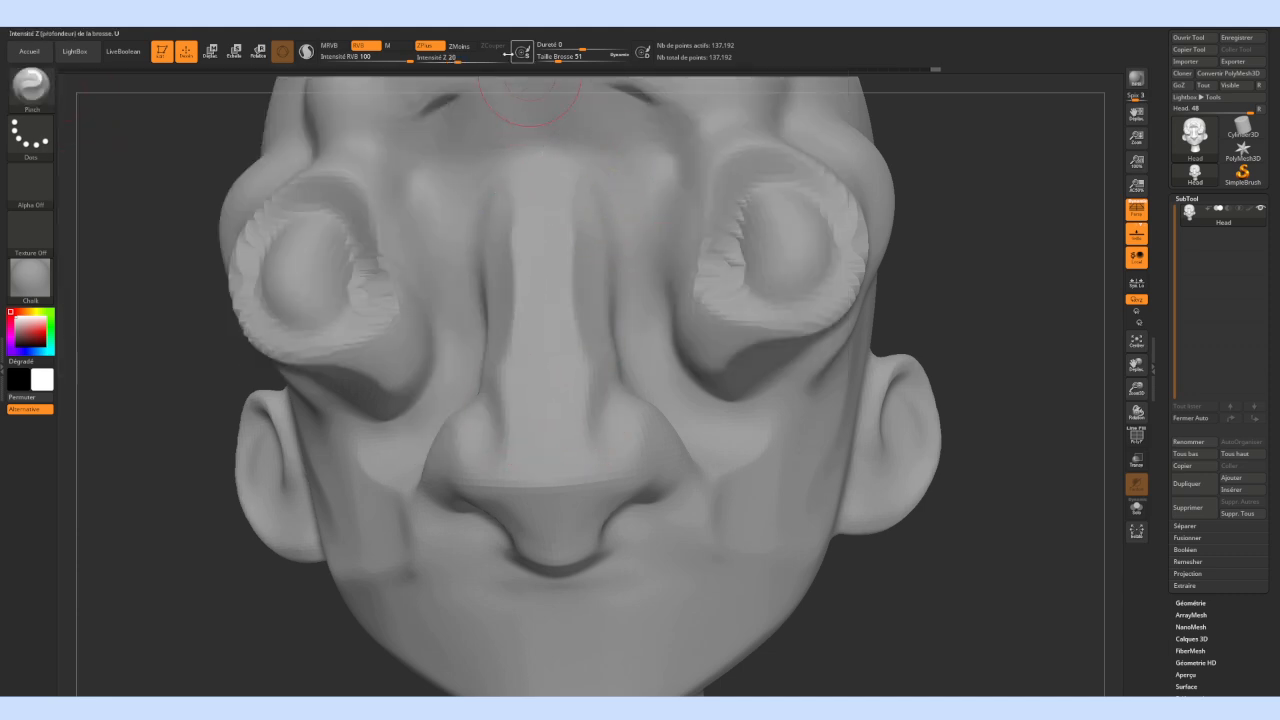
Set the Pinch brush size to 23 and Z intensity to 10, and pinch the edges of the nose bridge
left_click_drag(555, 60, 552, 58)
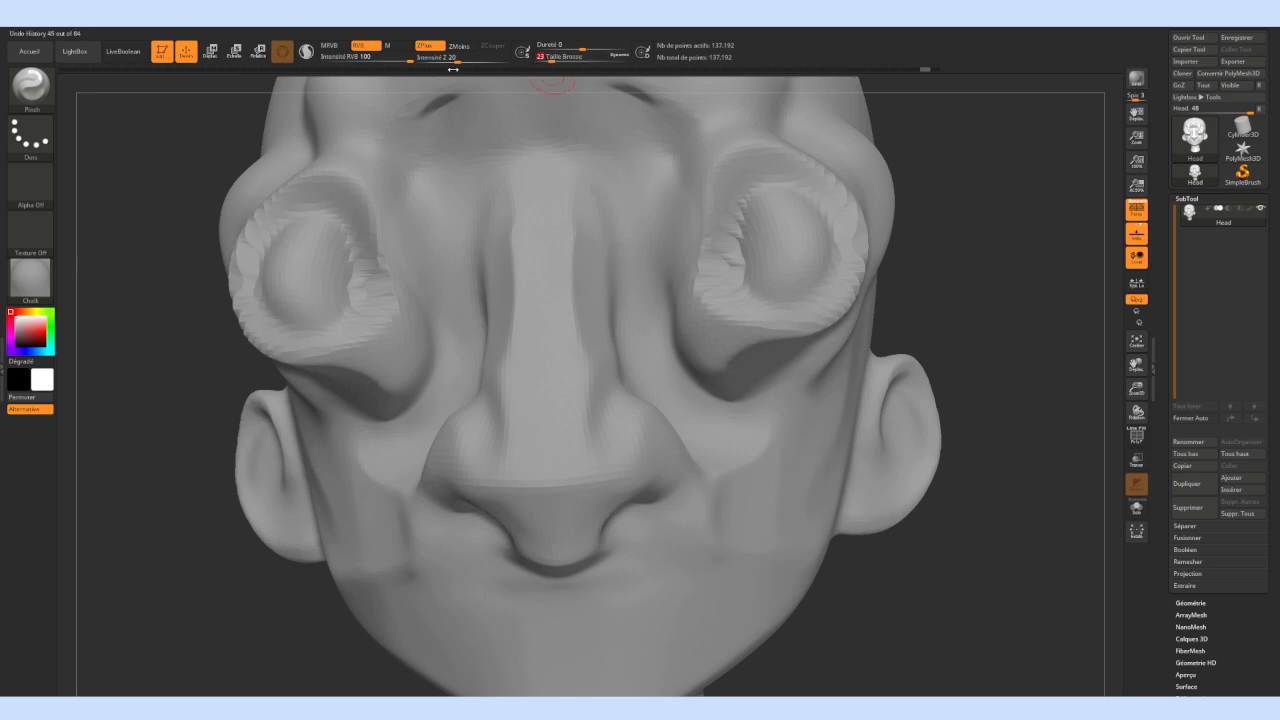
left_click(448, 61)
left_click_drag(566, 246, 560, 253)
left_click_drag(945, 340, 775, 334)
left_click_drag(600, 240, 607, 254)
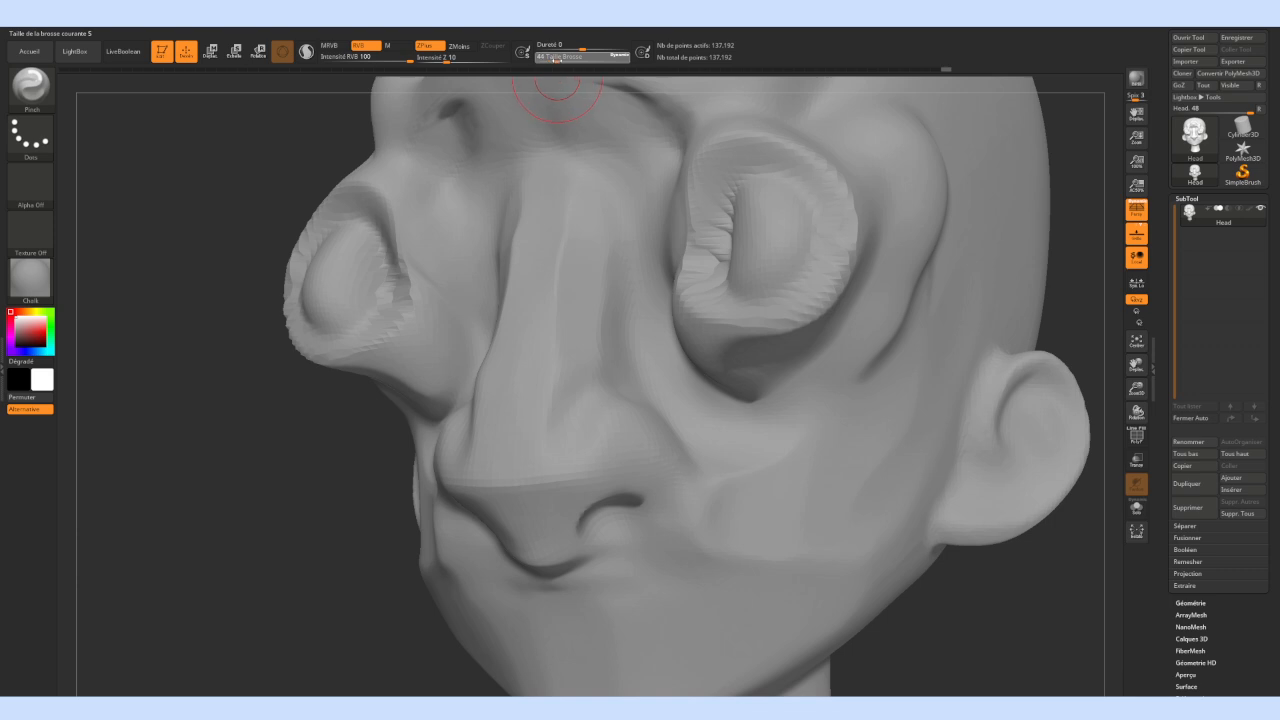
Set the Pinch brush to size 33 and Z intensity 13, and pinch the side of the nose and the nostril wing
left_click(450, 61)
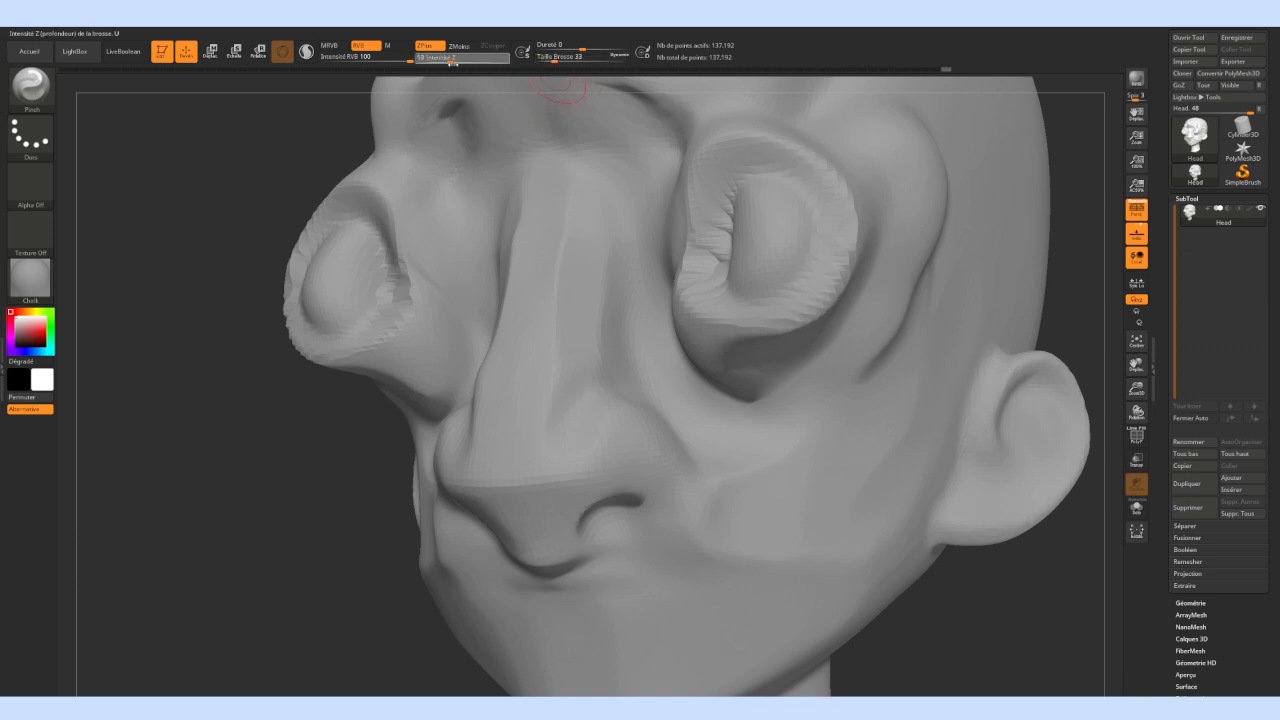
left_click_drag(611, 216, 608, 271)
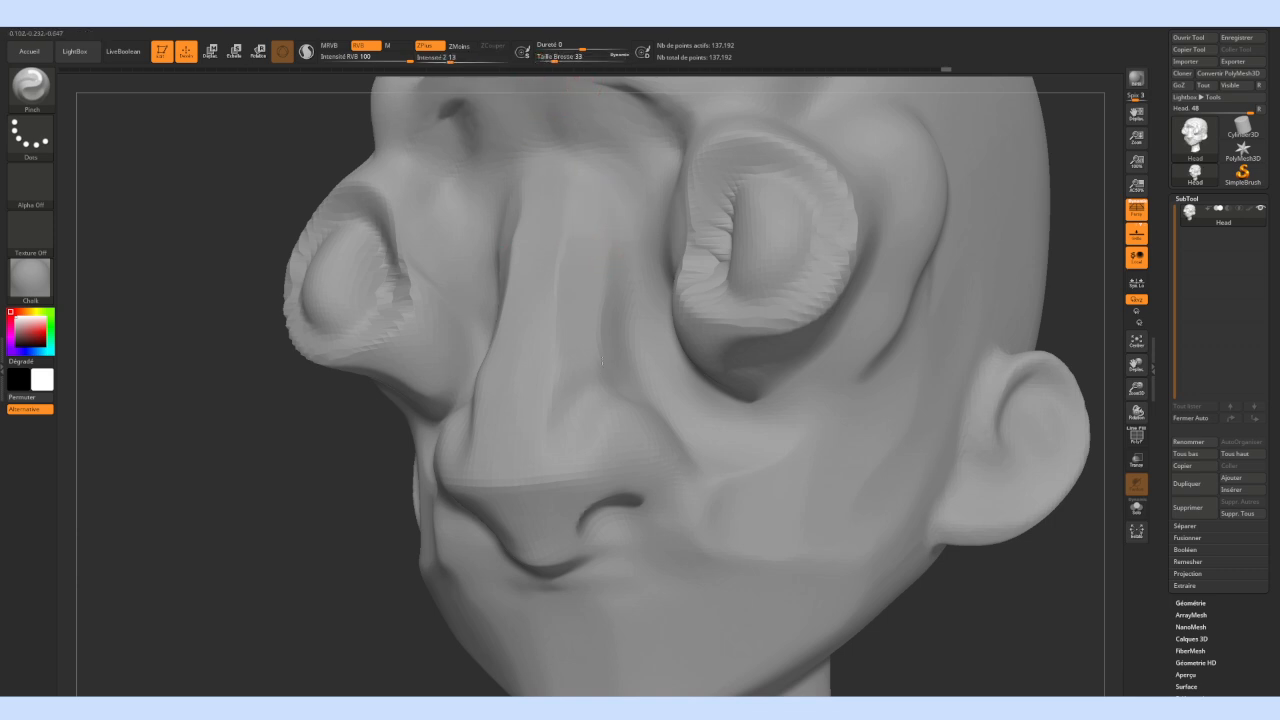
left_click_drag(598, 283, 612, 362)
left_click_drag(637, 206, 639, 302)
mouse_move(671, 427)
left_mouse_down()
mouse_move(697, 469)
mouse_move(668, 467)
left_mouse_up()
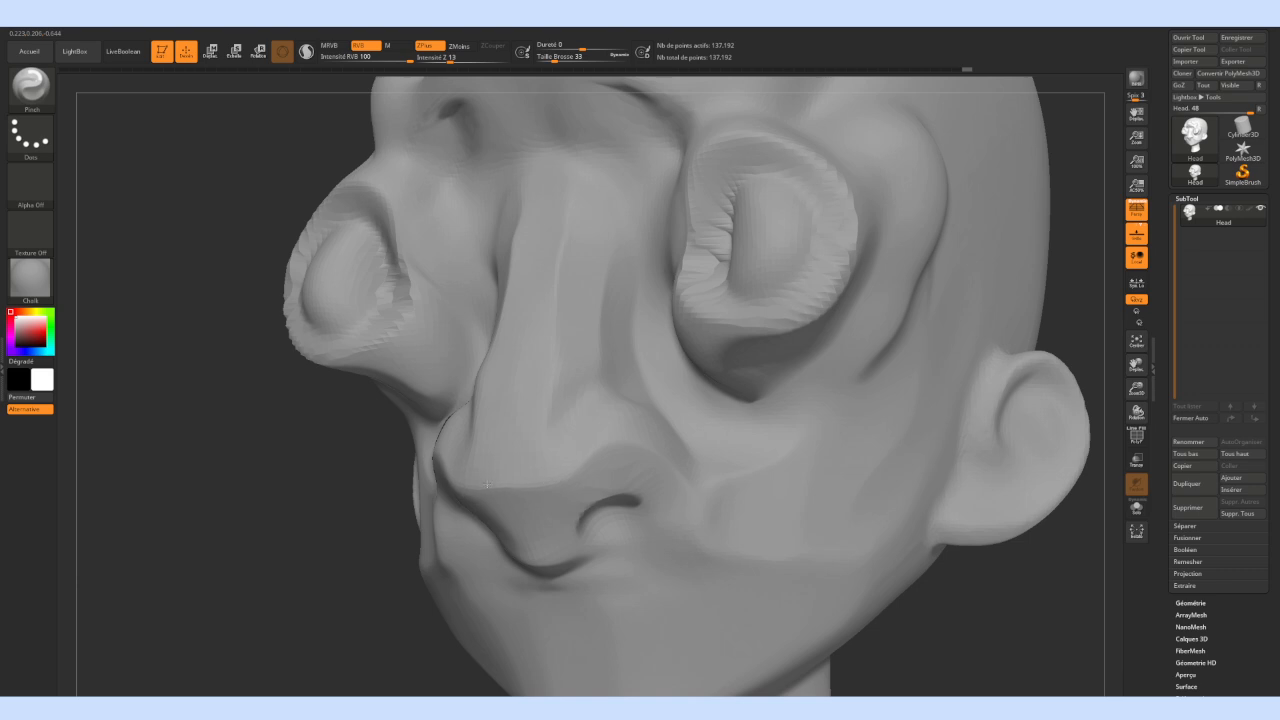
Pinch the front edge of the nose tip and the ridge of the bridge into sharper creases
left_click_drag(540, 482, 538, 458)
left_click_drag(586, 186, 569, 214)
left_click_drag(530, 410, 532, 416)
Pinch the nostril openings and inner nostril walls on the underside of the nose
mouse_move(170, 520)
left_mouse_down()
mouse_move(415, 545)
mouse_move(327, 471)
mouse_move(509, 451)
left_mouse_up()
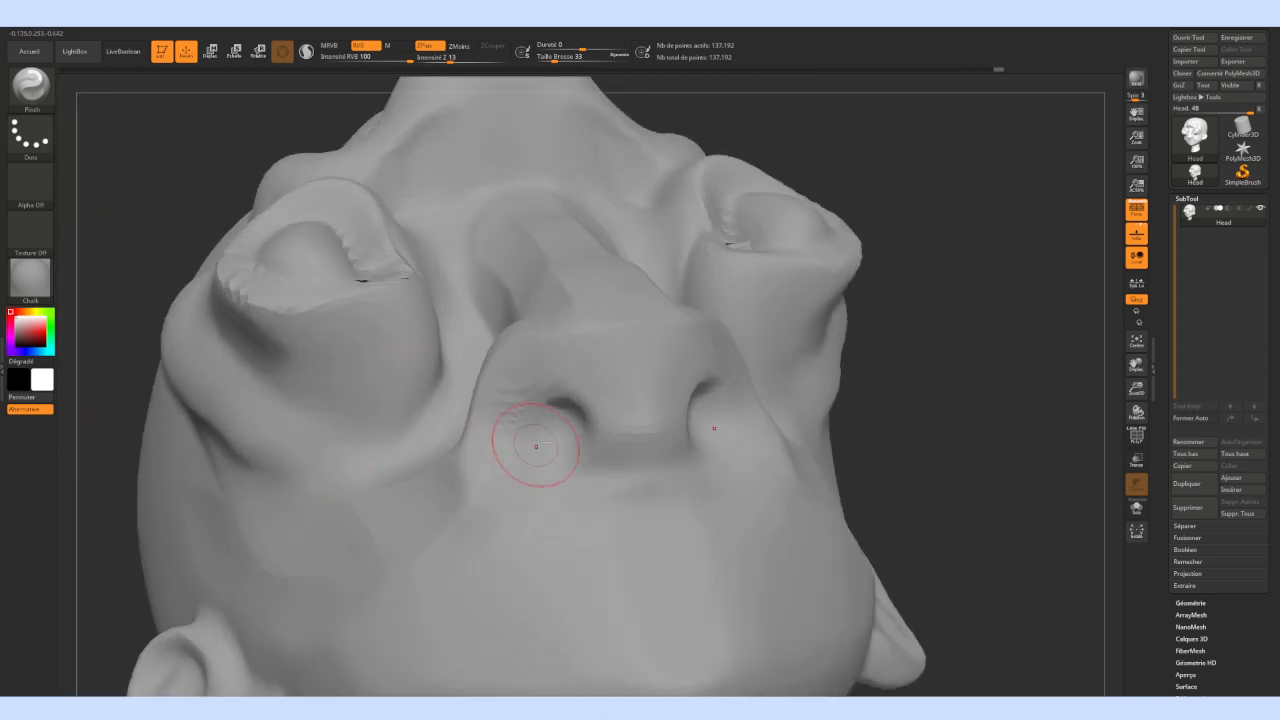
left_click_drag(560, 406, 583, 418)
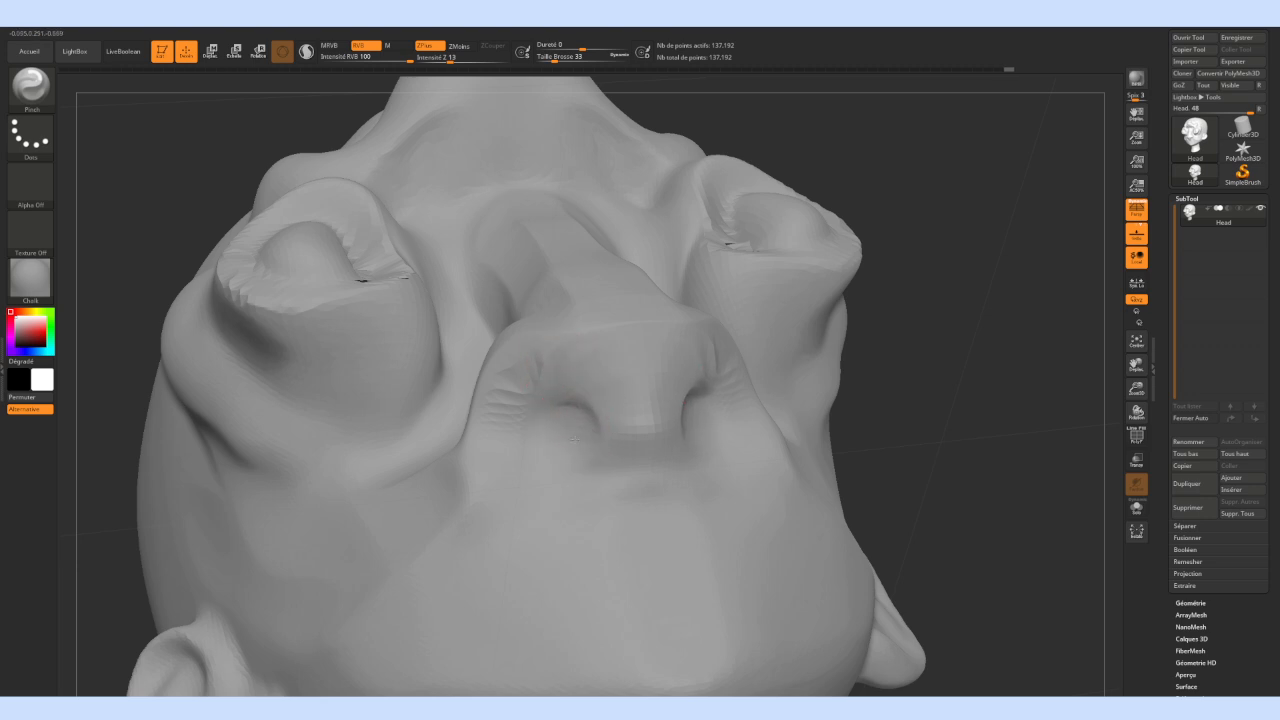
key("ctrl")
left_click_drag(686, 402, 694, 423)
right_click_drag(694, 423, 468, 422)
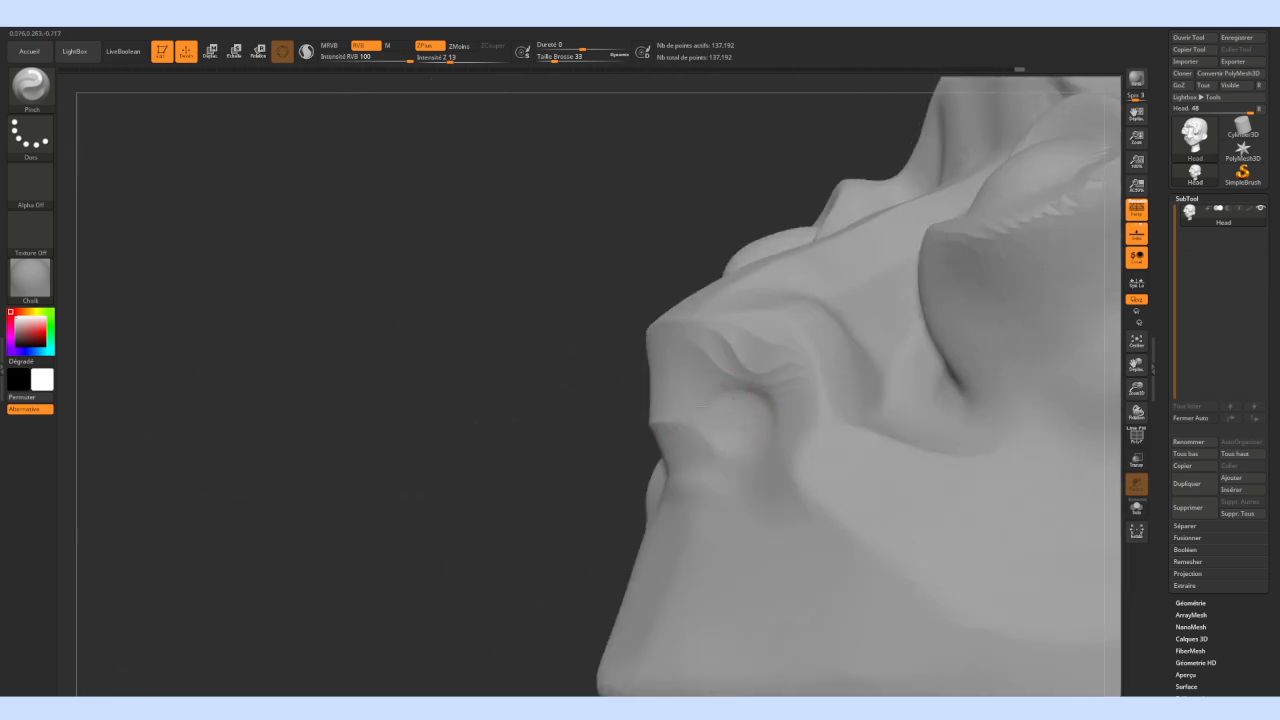
left_click_drag(767, 393, 762, 420)
Show the polygon wireframe on the head and examine the stretched mesh around the nostrils
left_click_drag(320, 404, 545, 406)
right_click_drag(664, 405, 800, 500)
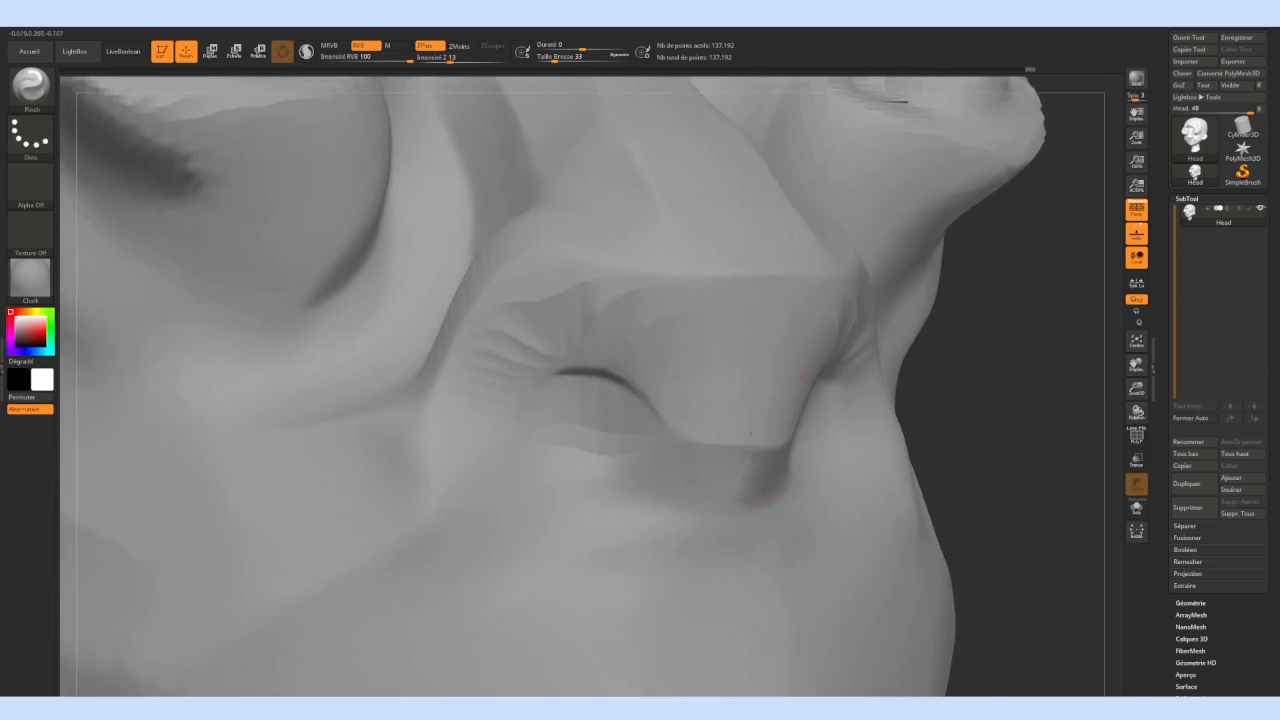
left_click(1131, 437)
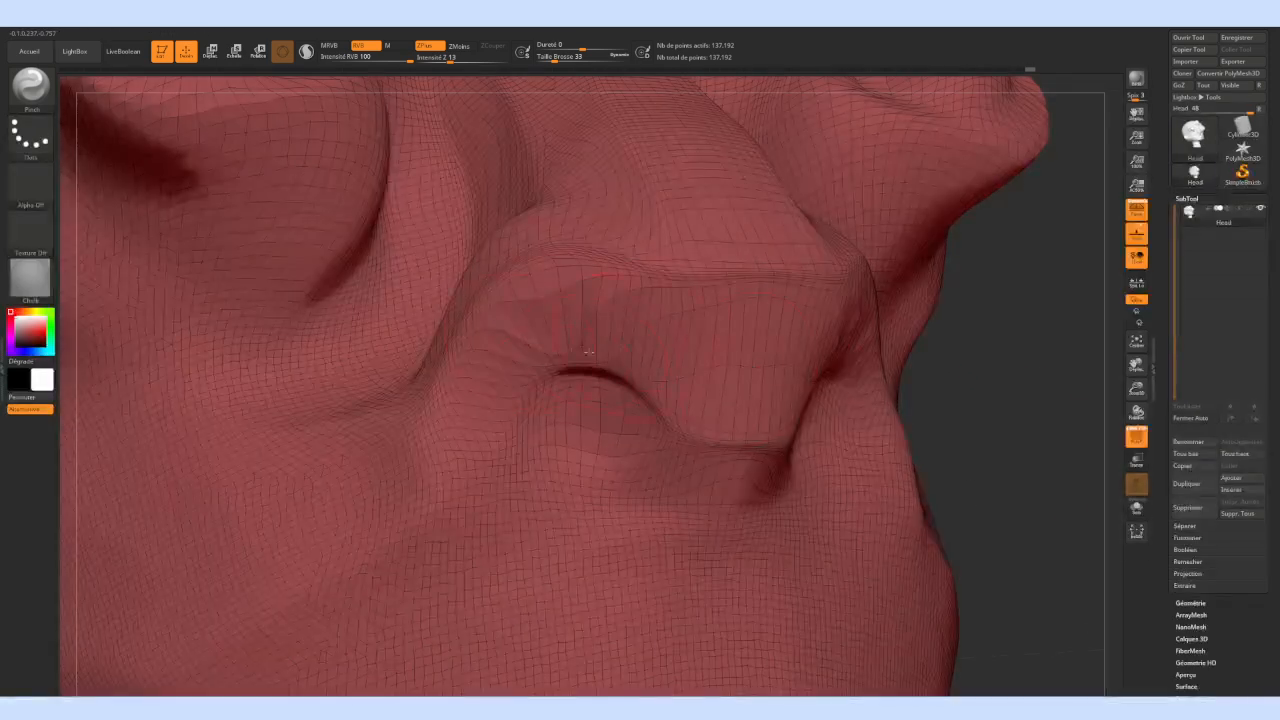
right_click_drag(970, 369, 908, 384, "ctrl")
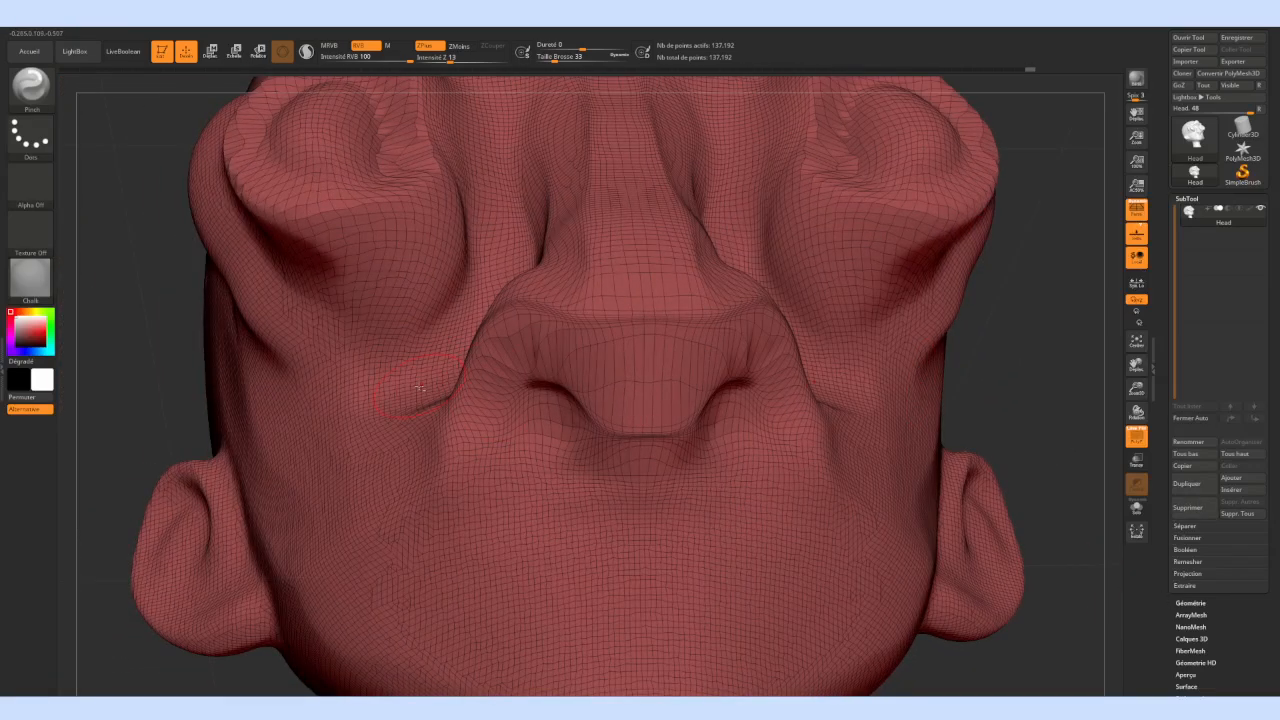
right_click_drag(419, 388, 446, 392, "ctrl")
Assign the Smooth brush as the active smoothing brush
left_click(32, 90)
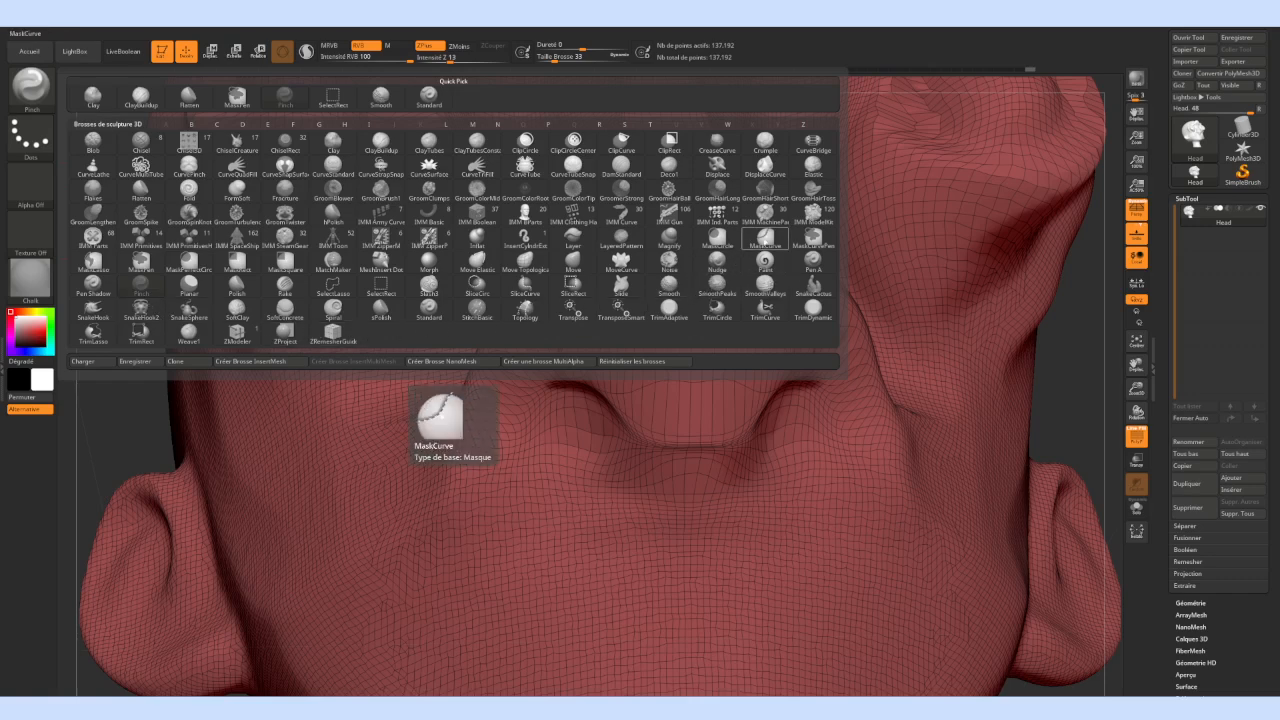
left_click(669, 288)
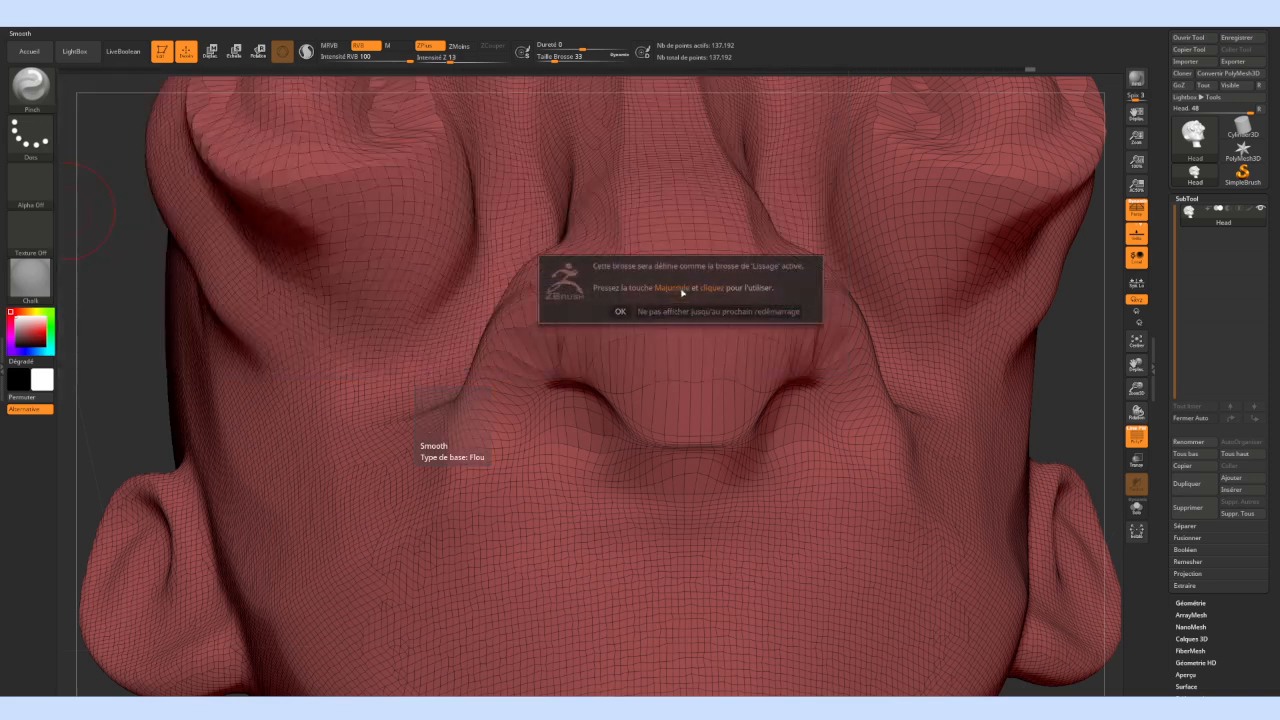
left_click(622, 312)
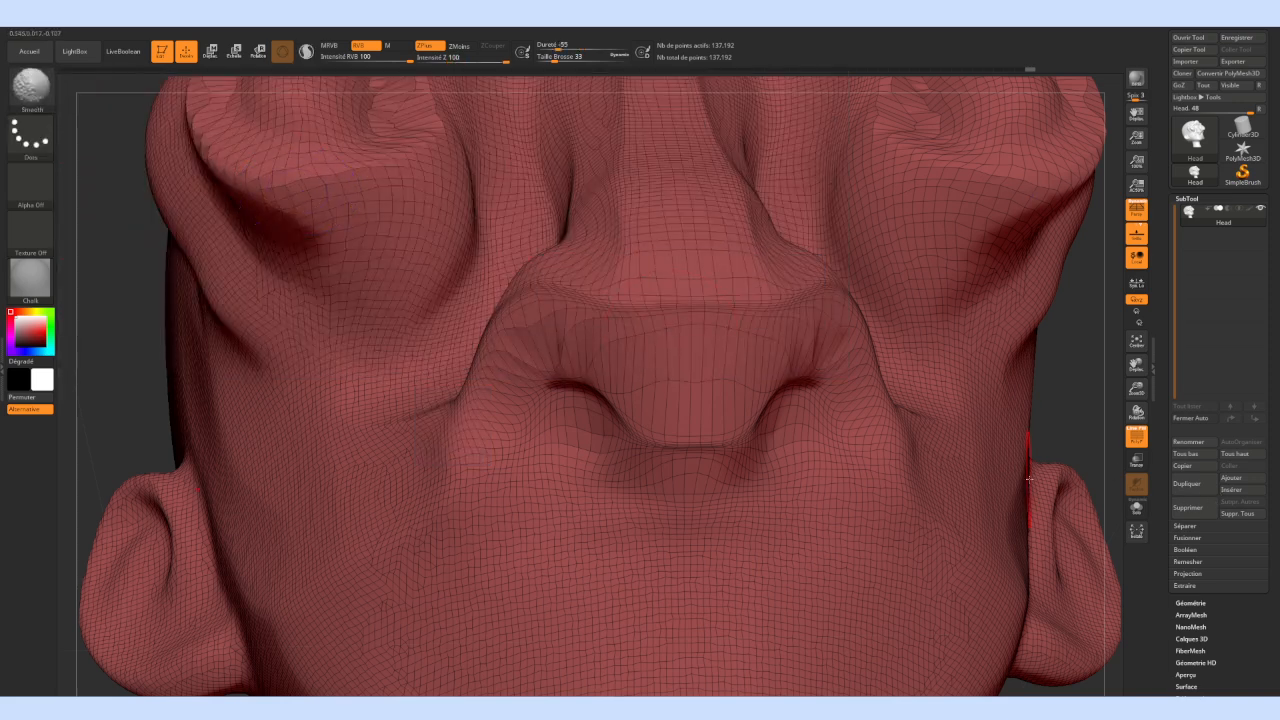
left_click_drag(1076, 407, 993, 403, "alt")
Review the head's DynaMesh and Tessimate geometry settings and switch DynaMesh off
left_click(1191, 603)
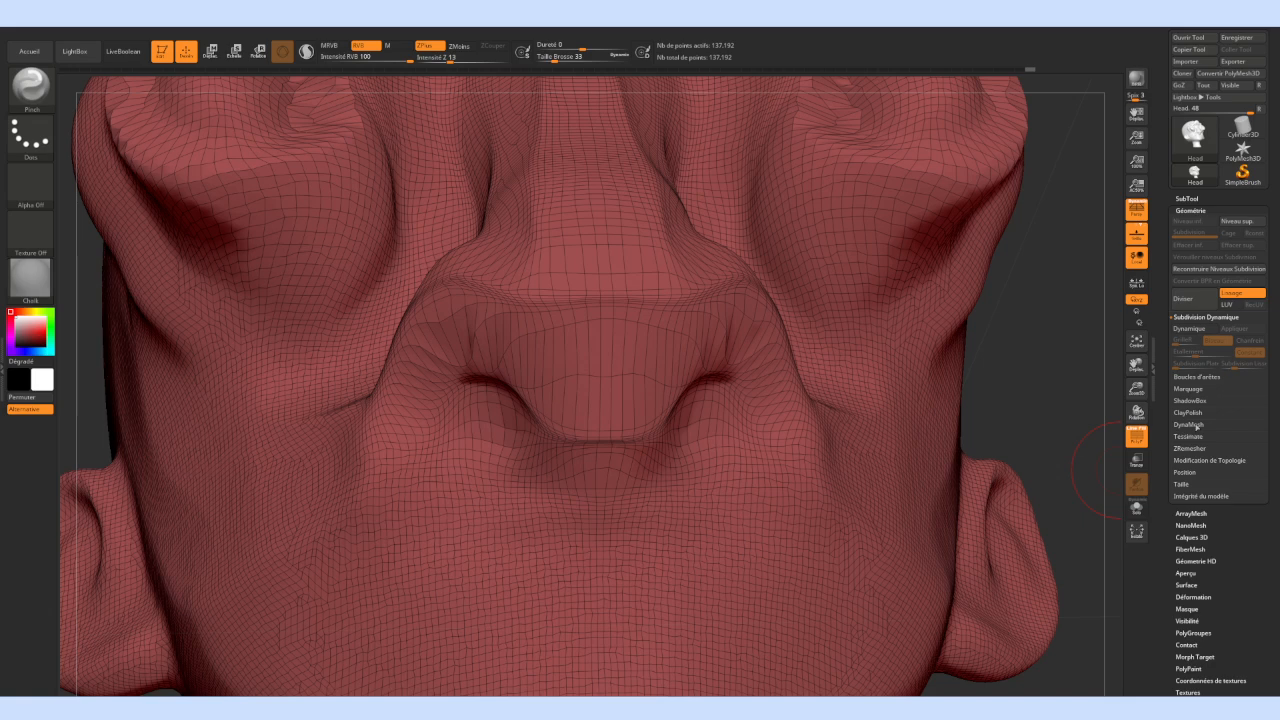
left_click(1197, 427)
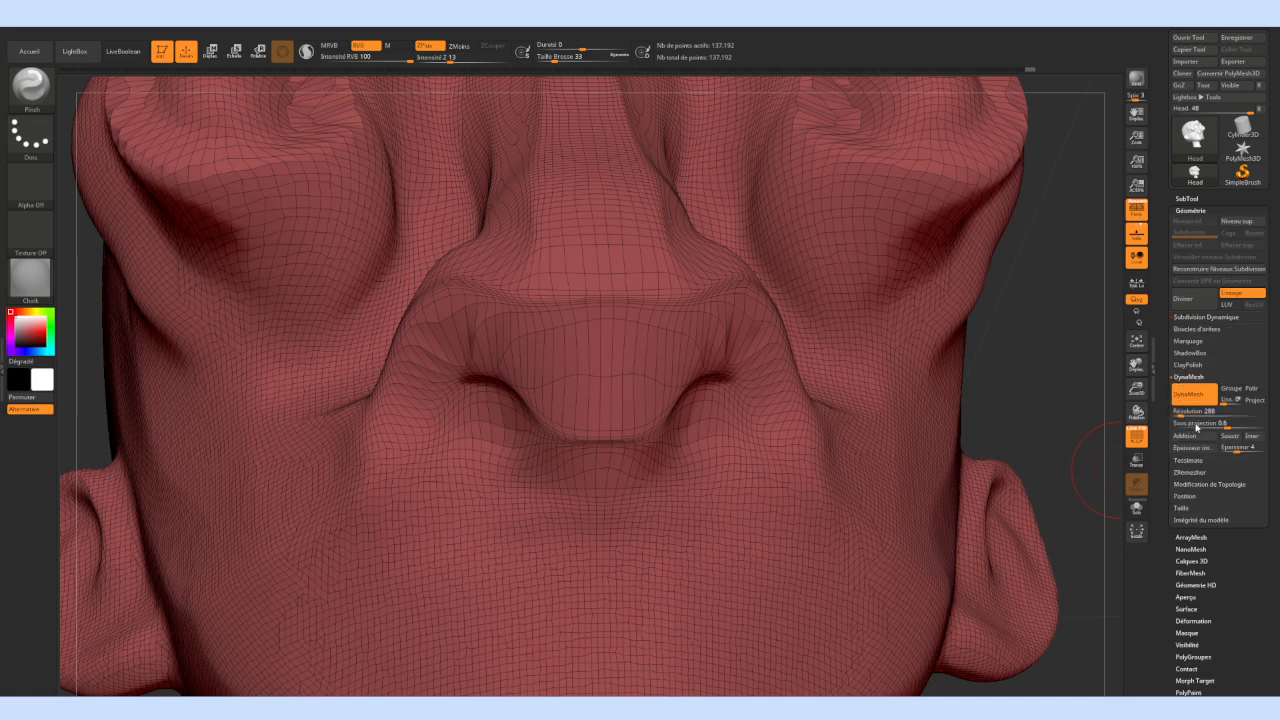
left_click(1201, 296)
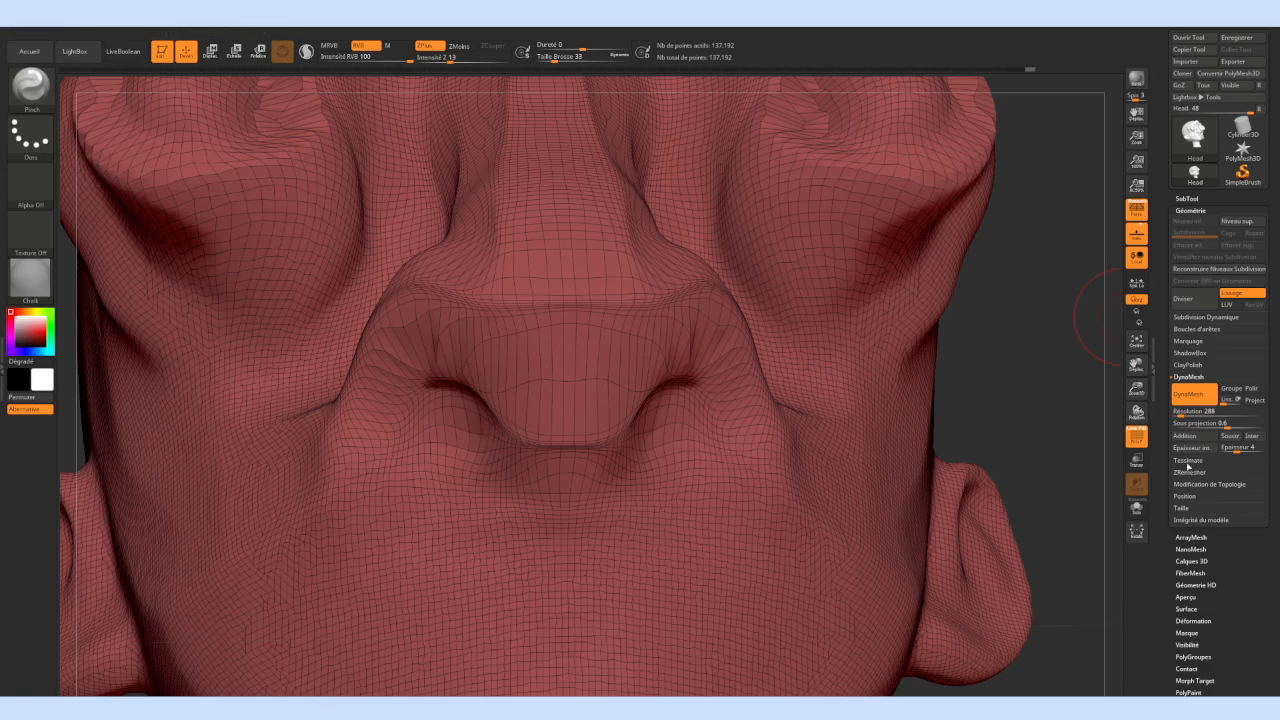
left_click(1188, 461)
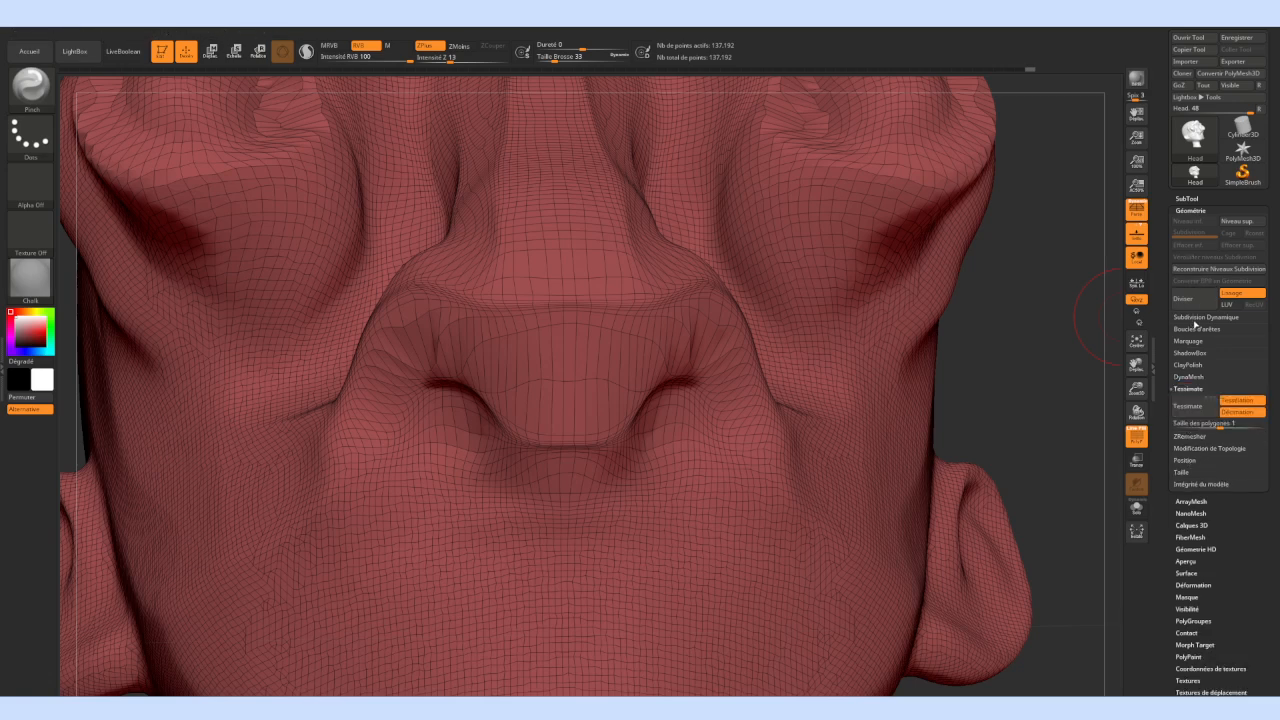
left_click(1192, 210)
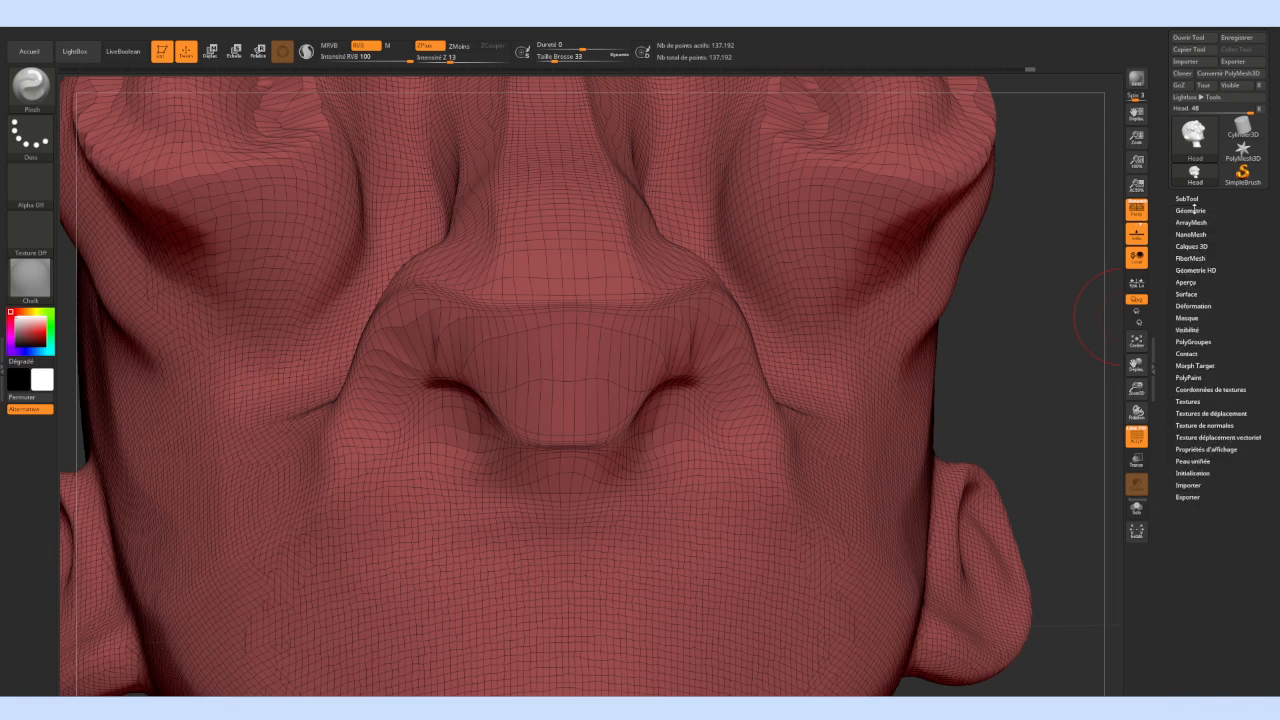
left_click(1190, 210)
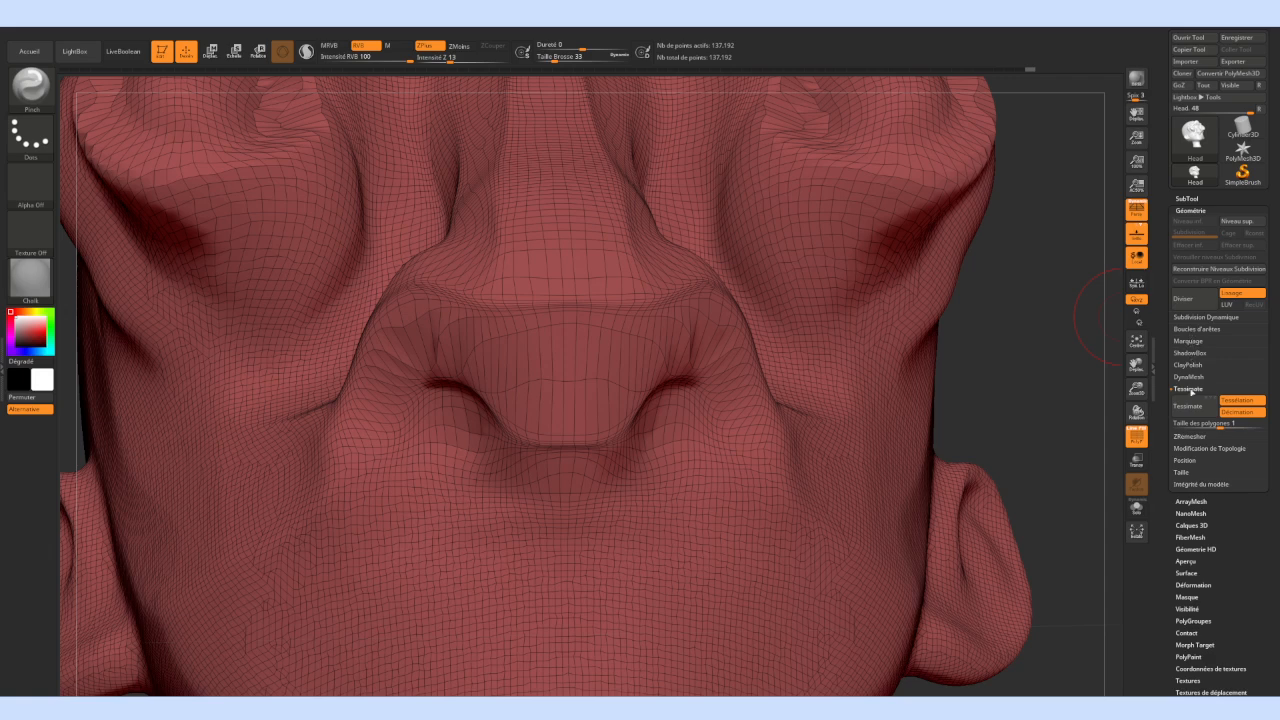
left_click(1190, 377)
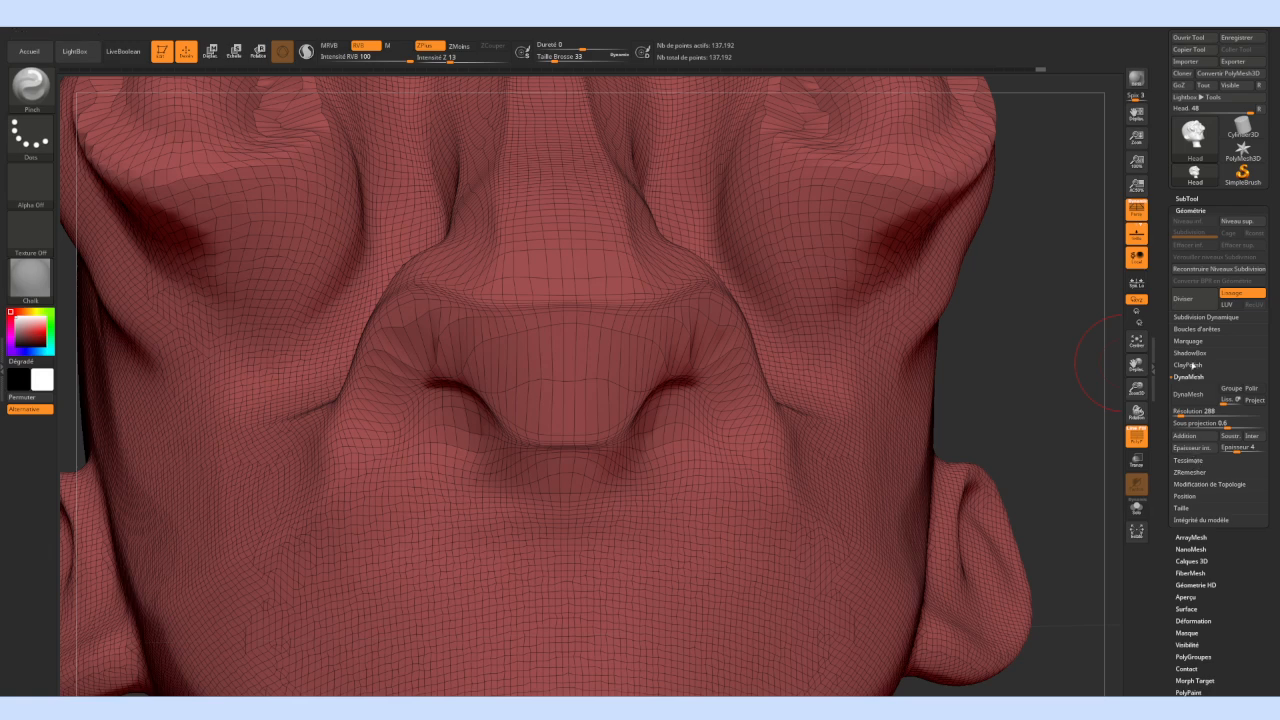
Enable dynamic subdivision on the head and smooth the nostril area of the nose
left_click(1188, 365)
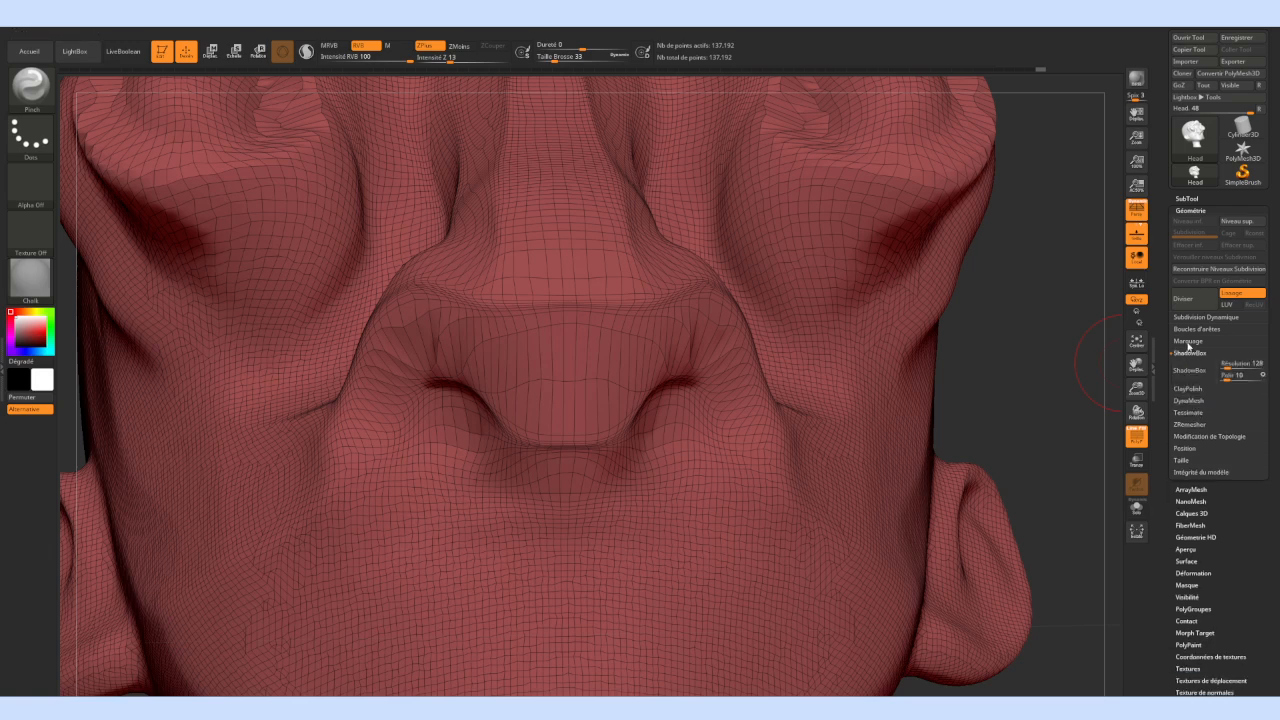
left_click(1188, 342)
left_click(1190, 329)
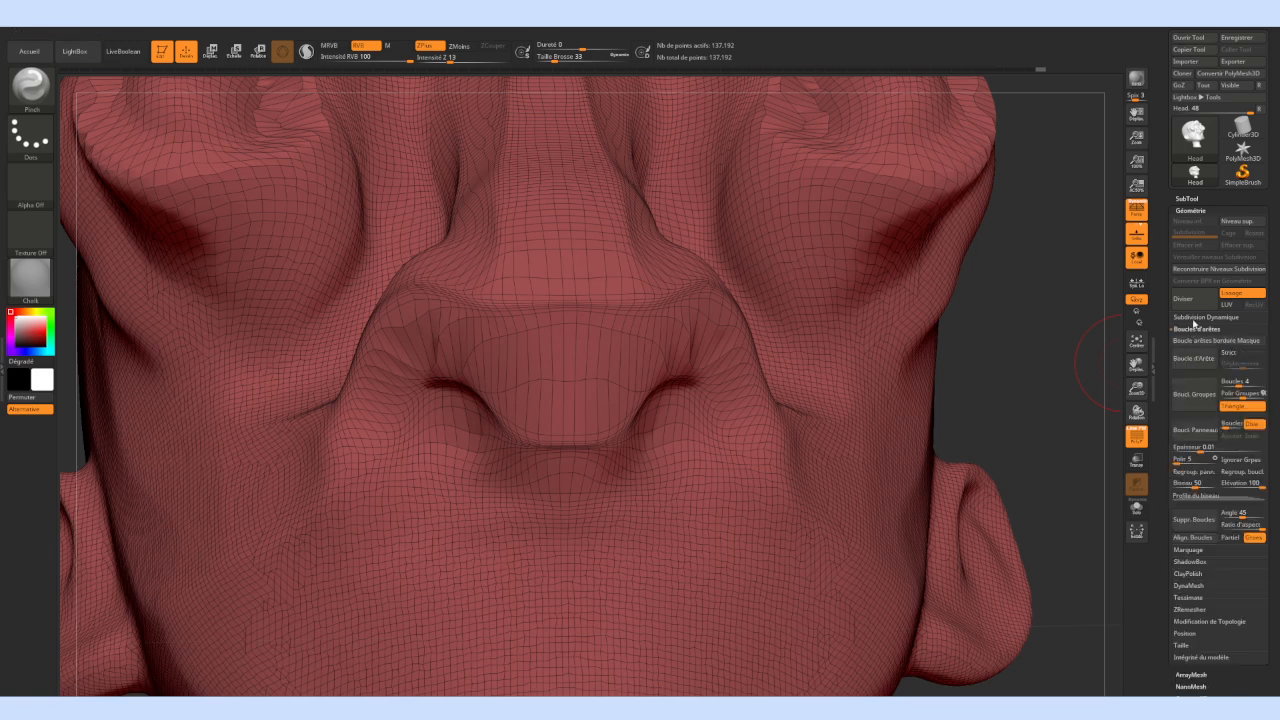
left_click(1180, 318)
left_click(1189, 329)
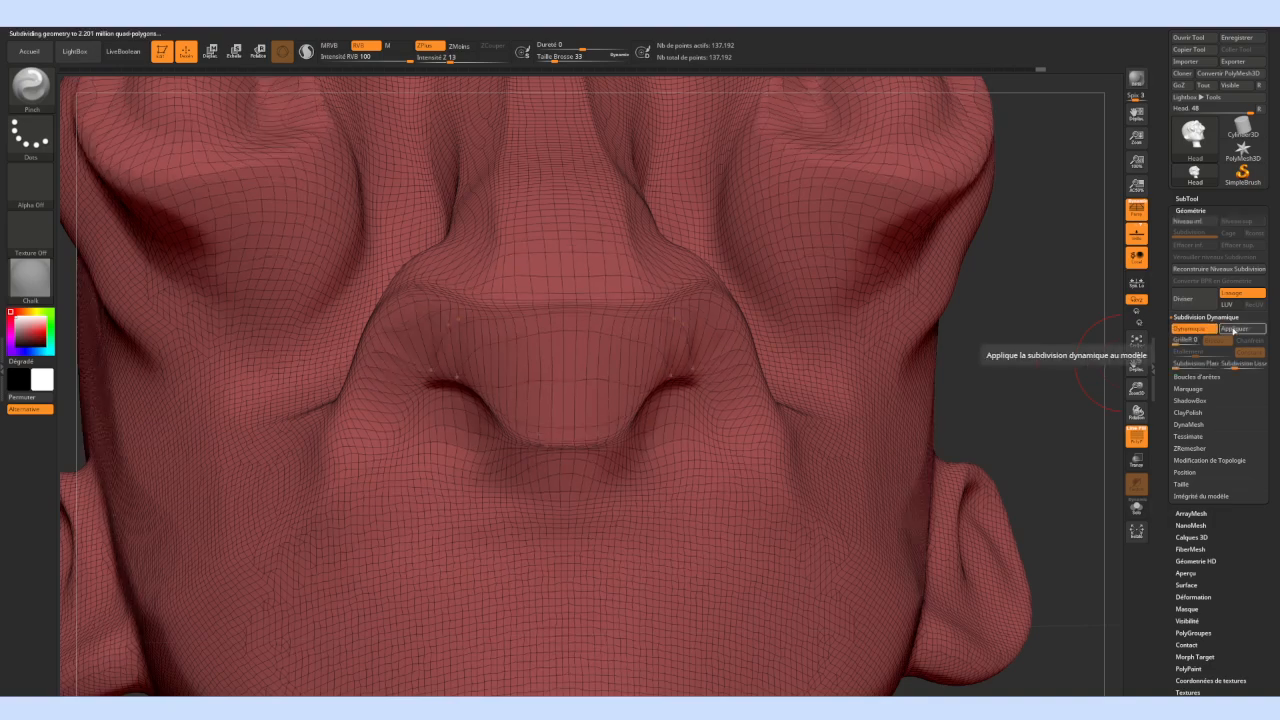
right_click_drag(745, 338, 706, 342)
left_click_drag(687, 341, 714, 356, "shift")
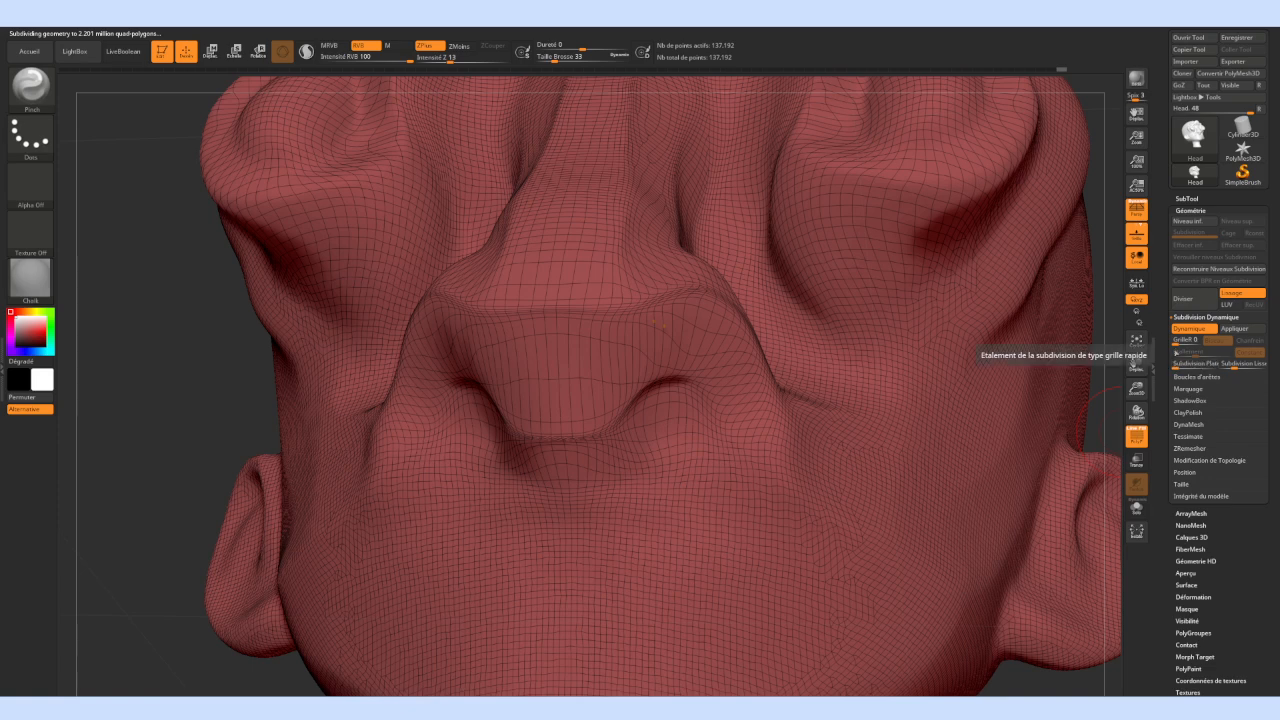
Try different QGrid values for the dynamic subdivision, including 14 and 0, and set it to 1
left_click(1177, 341)
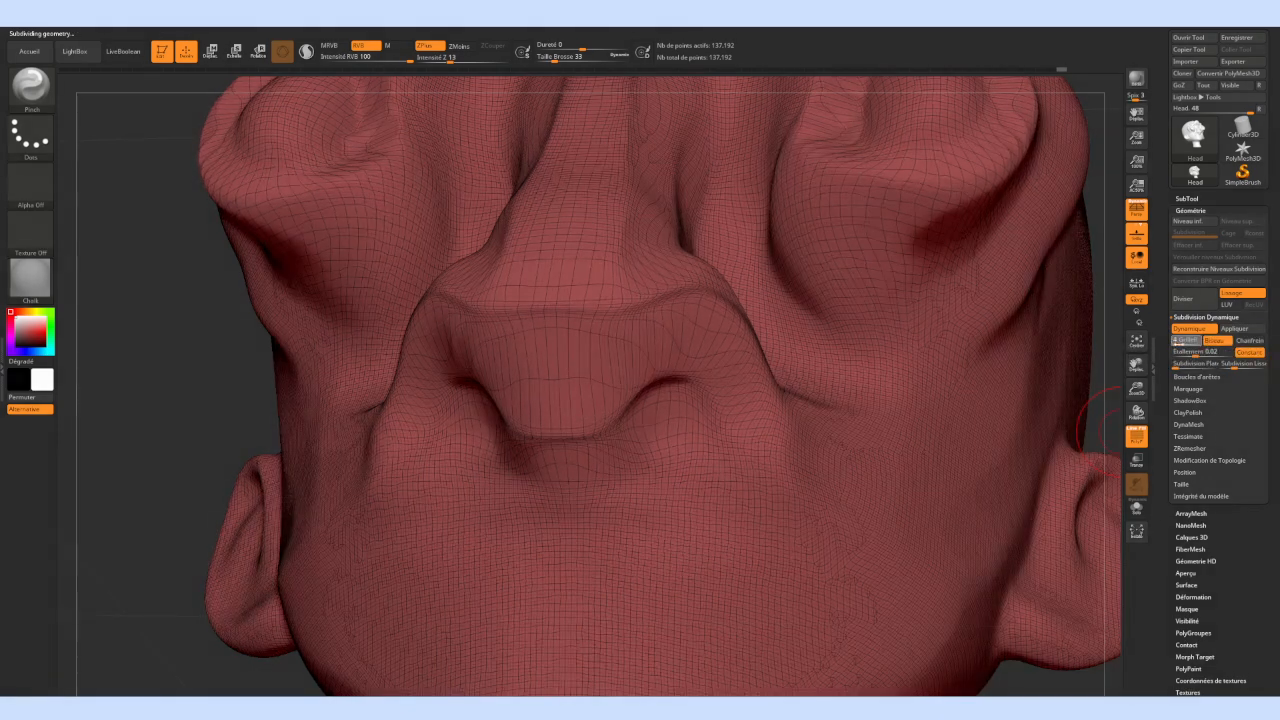
left_click(1177, 343)
left_click(1180, 341)
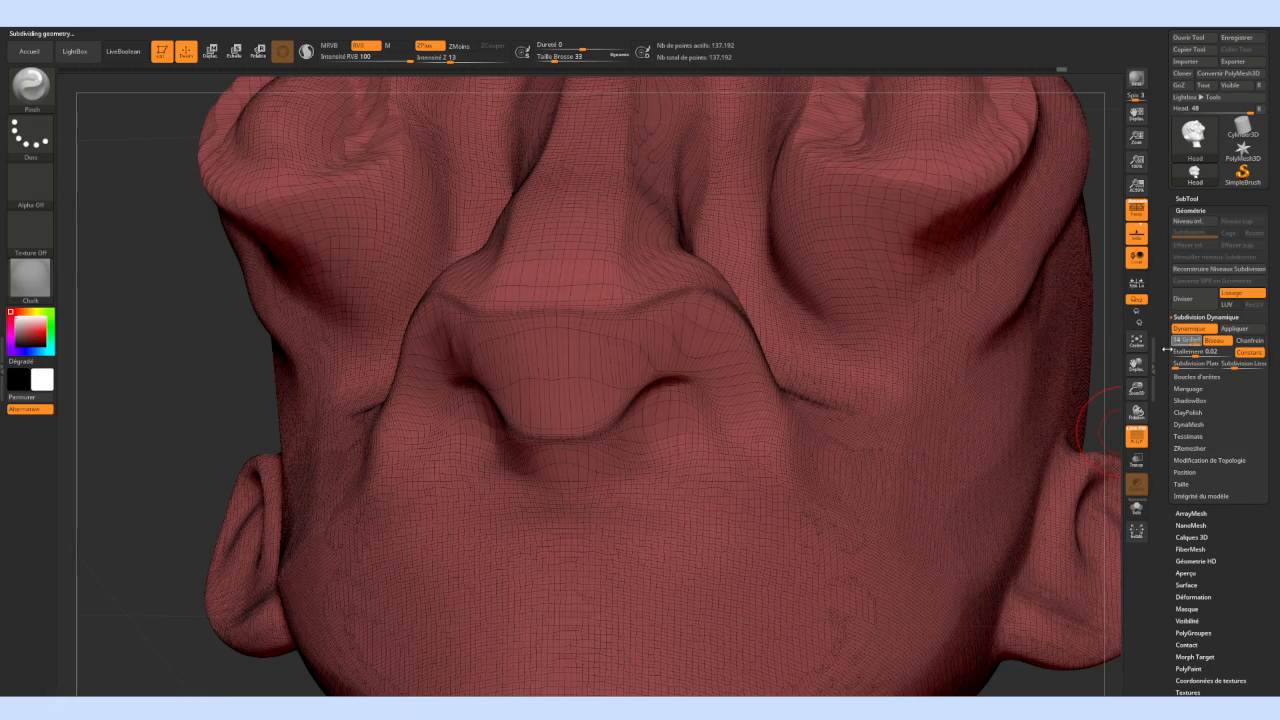
left_click(1177, 341)
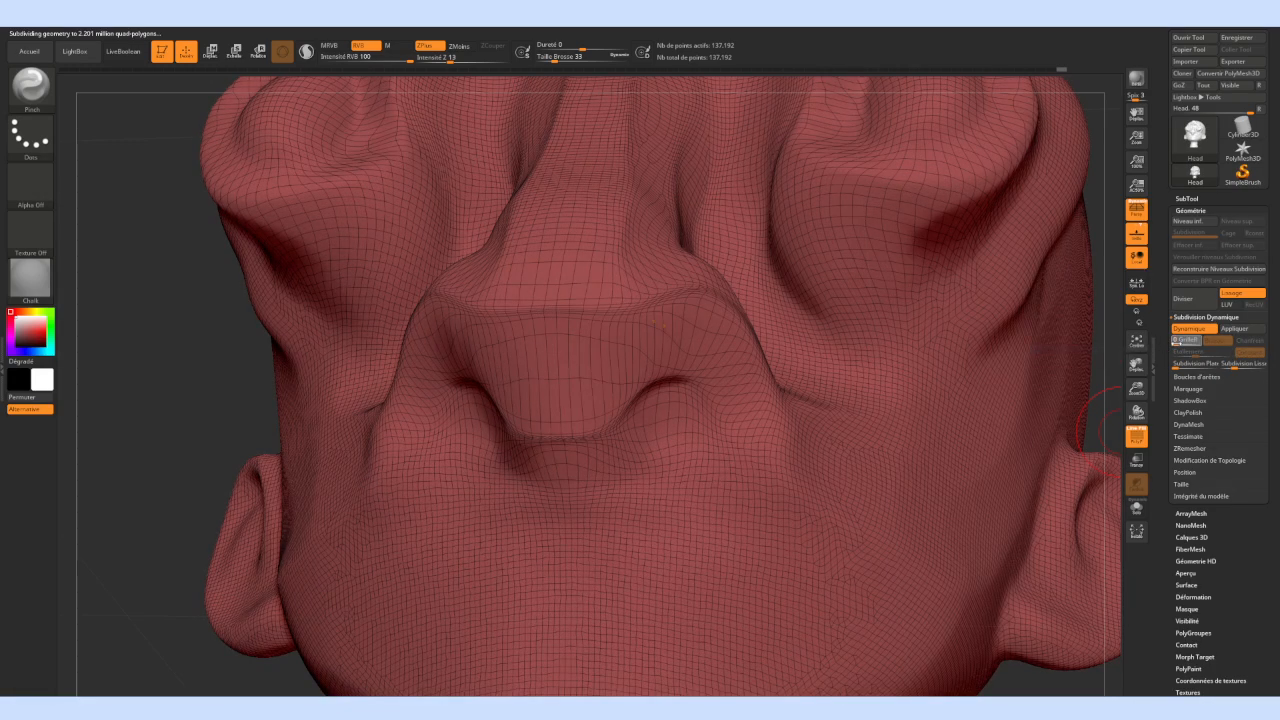
left_click(1180, 341)
left_click(1177, 341)
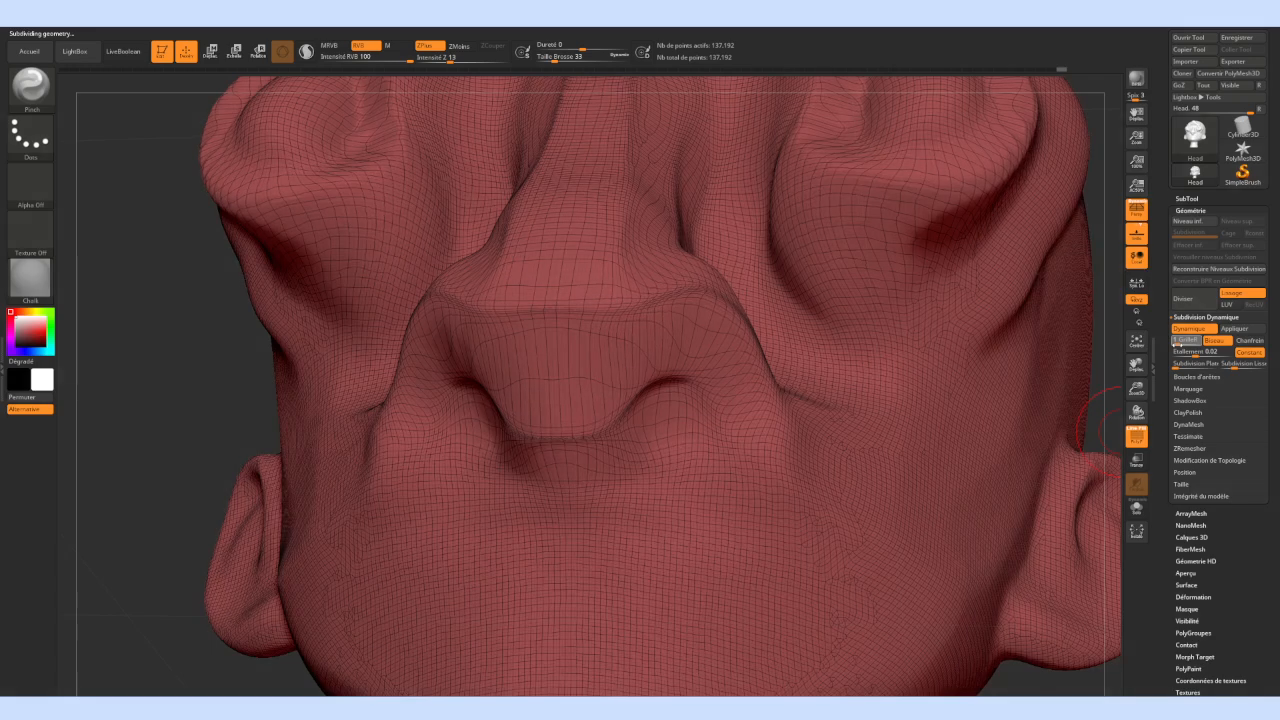
Mask the nostril wings on both sides of the nose
key("ctrl")
key("ctrl")
mouse_move(670, 348)
left_mouse_down("ctrl")
mouse_move(725, 372)
mouse_move(716, 355)
left_mouse_up("ctrl")
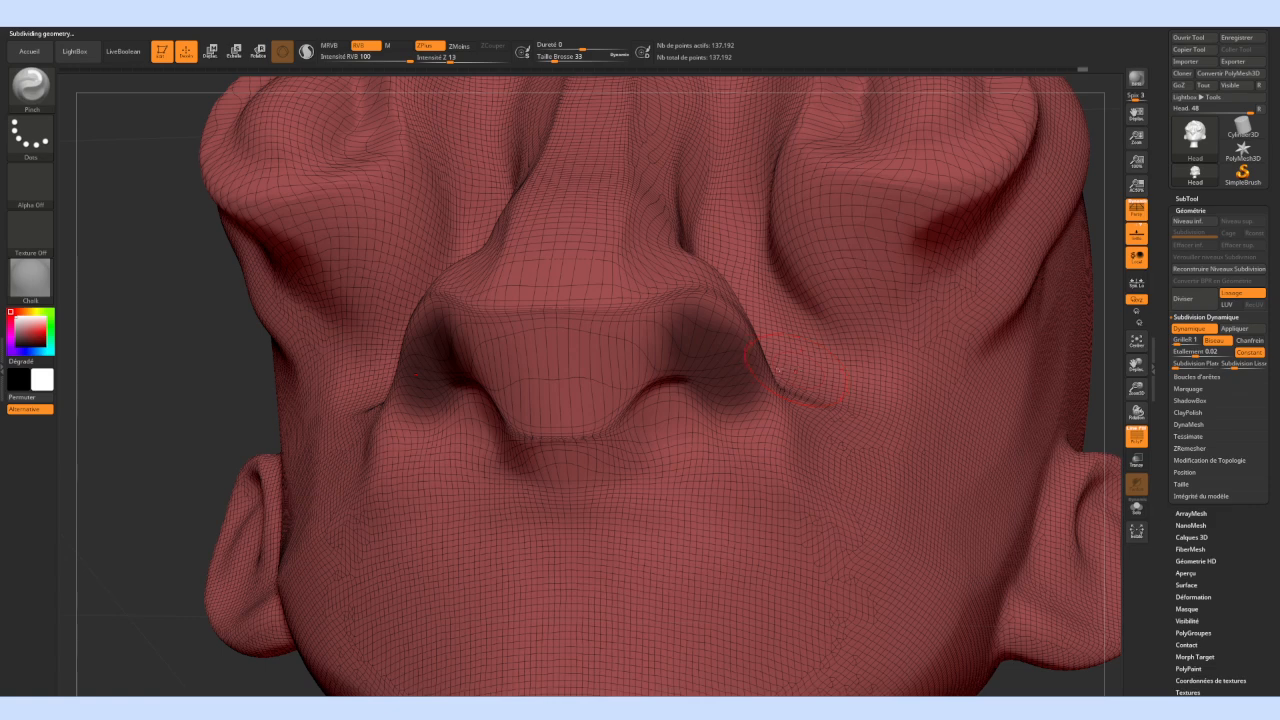
mouse_move(705, 341)
left_mouse_down("ctrl")
mouse_move(718, 312)
mouse_move(692, 350)
mouse_move(669, 338)
left_mouse_up("ctrl")
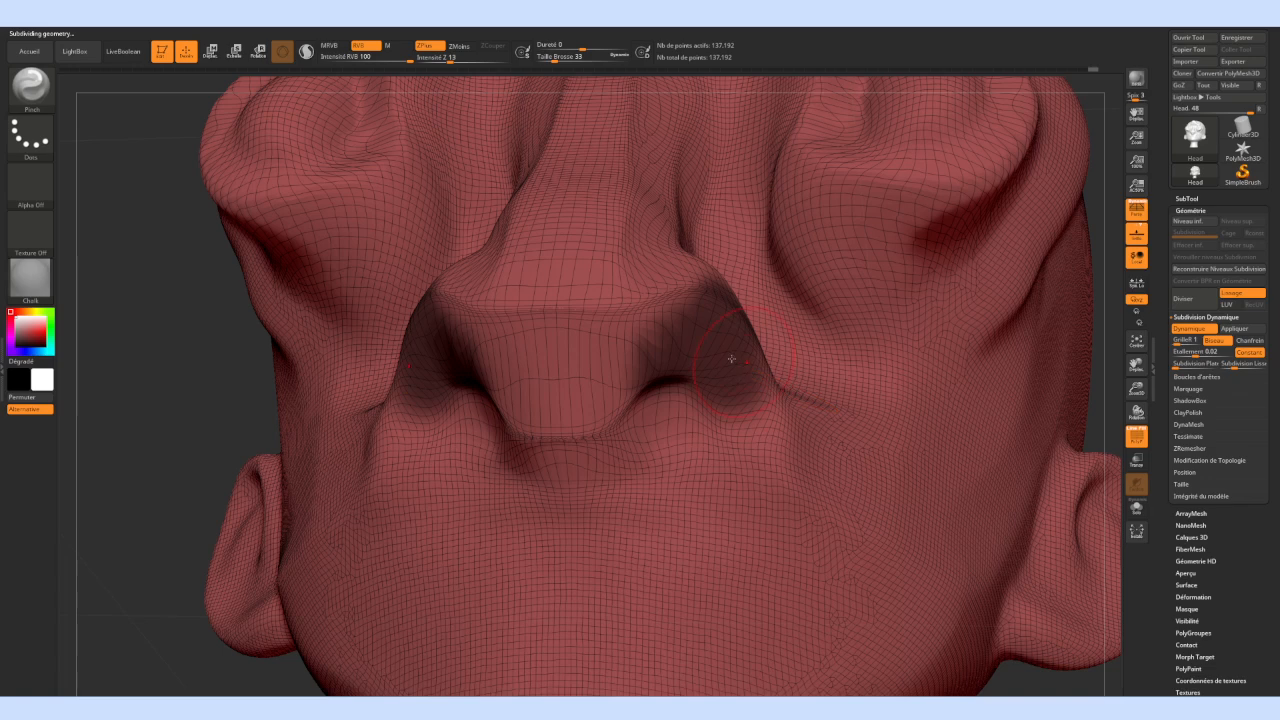
Set the dynamic subdivision's QGrid to 0 and clear the mask from the nostril wings
right_click_drag(735, 359, 726, 357)
left_click_drag(1180, 351, 1170, 349)
left_click(1177, 340)
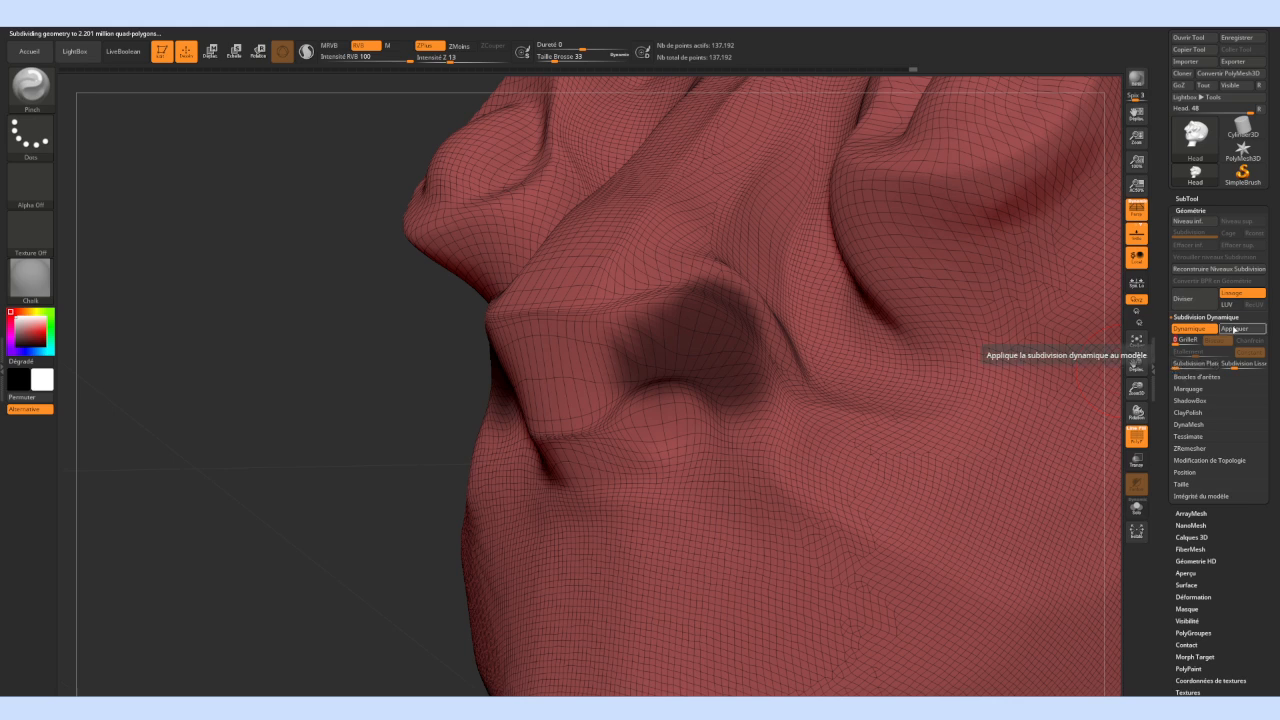
left_click_drag(660, 300, 708, 342, "shift")
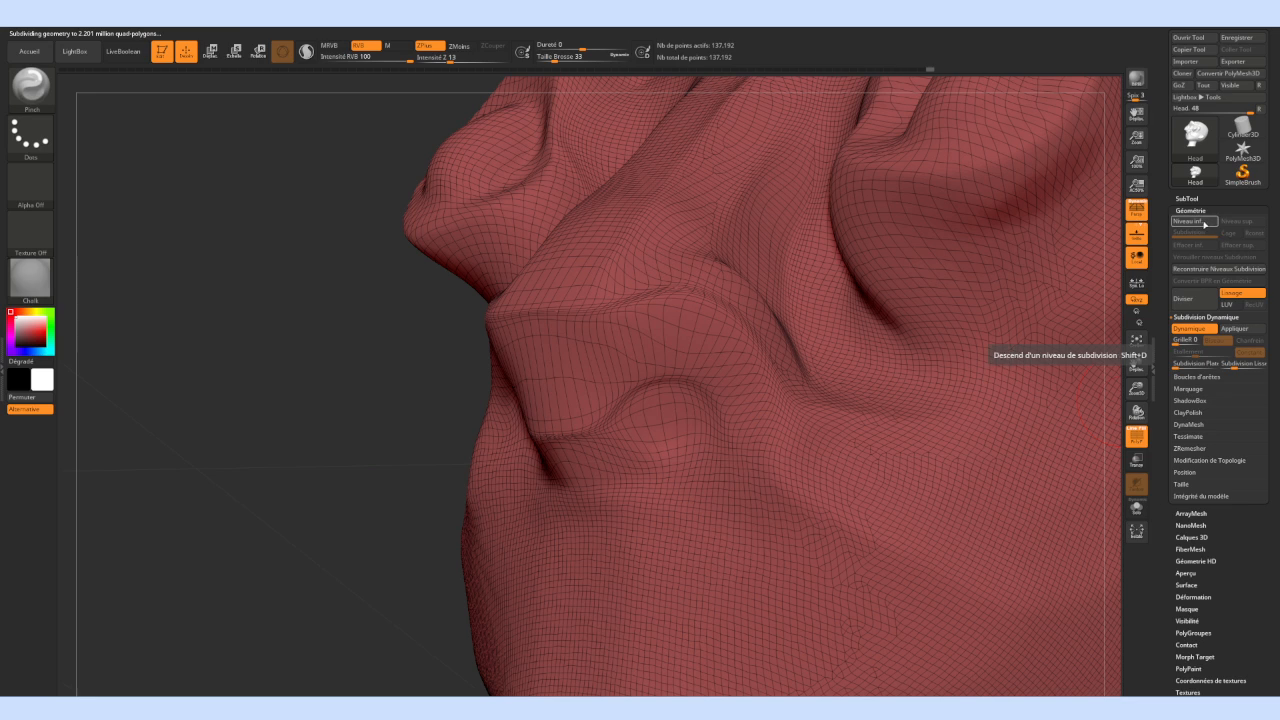
Switch the head's dynamic subdivision off and back on, and apply it as real subdivision levels
left_click(1205, 222)
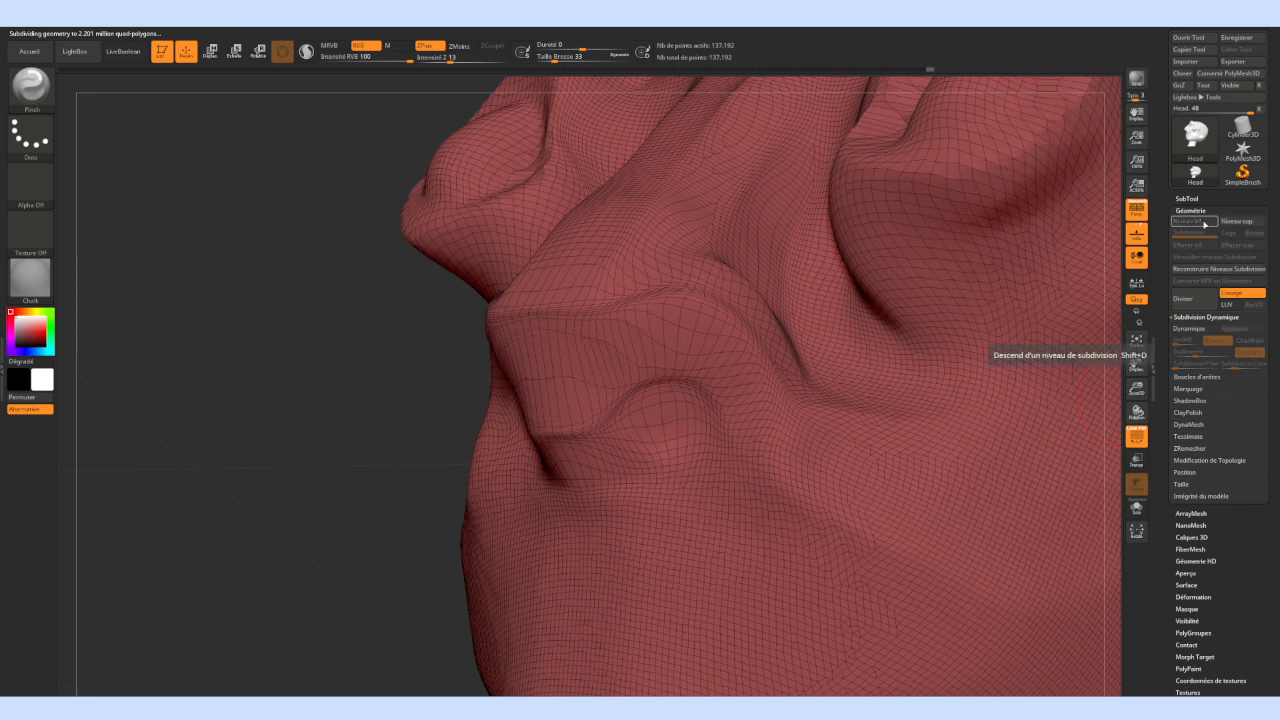
left_click(1240, 221)
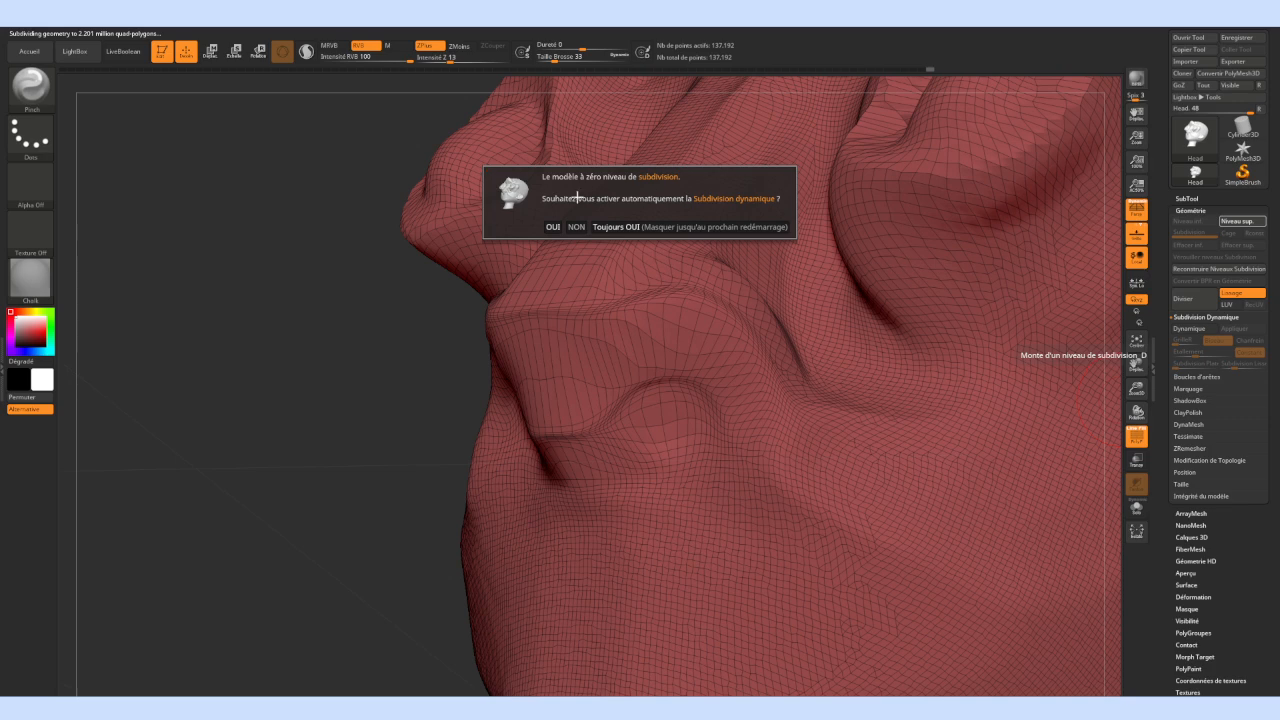
left_click(552, 227)
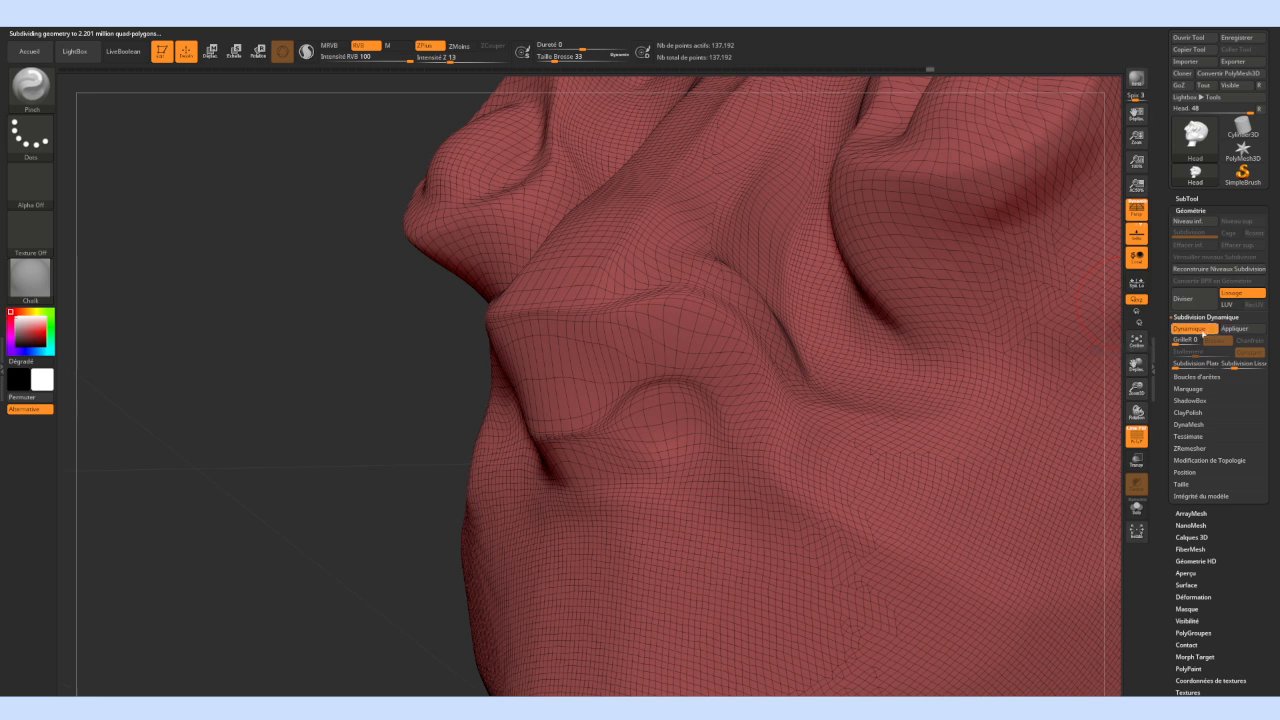
left_click(1230, 329)
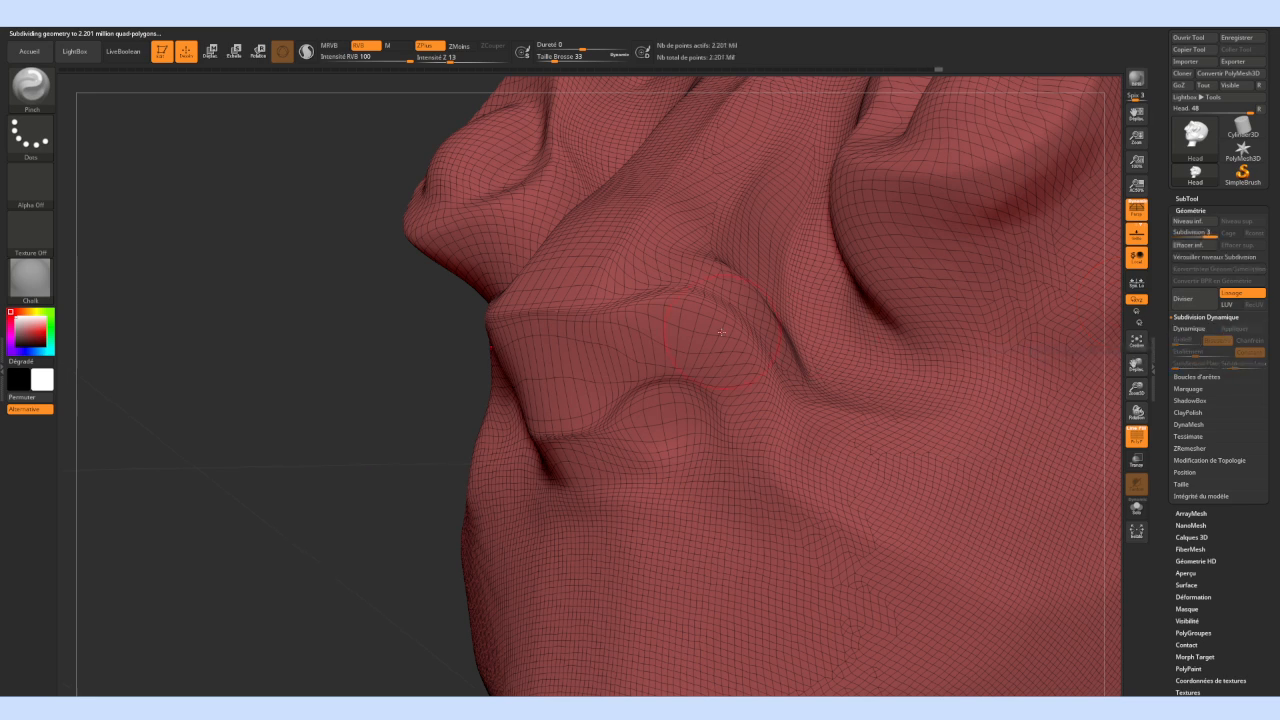
Divide the head's geometry twice more to reach subdivision level 5 and hide the wireframe display
left_click(1199, 302)
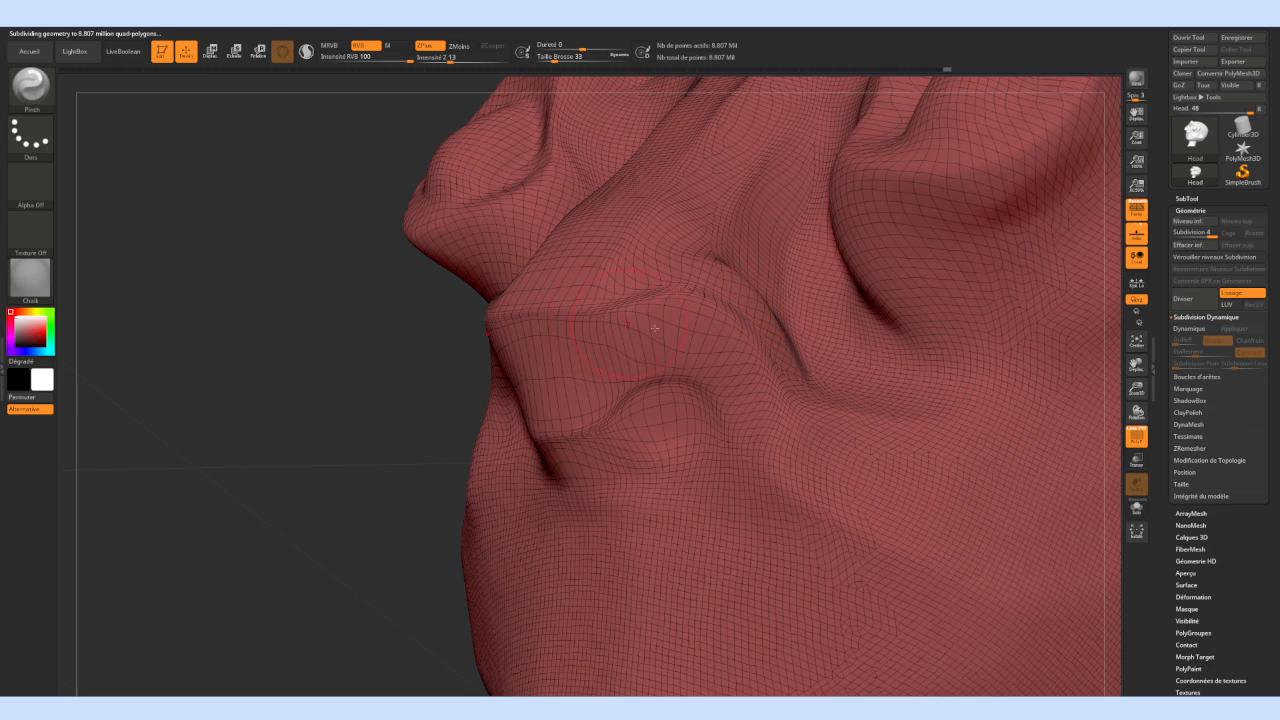
key("ctrl+d")
right_click_drag(691, 241, 772, 336)
left_click(1133, 439)
right_click_drag(935, 395, 620, 295)
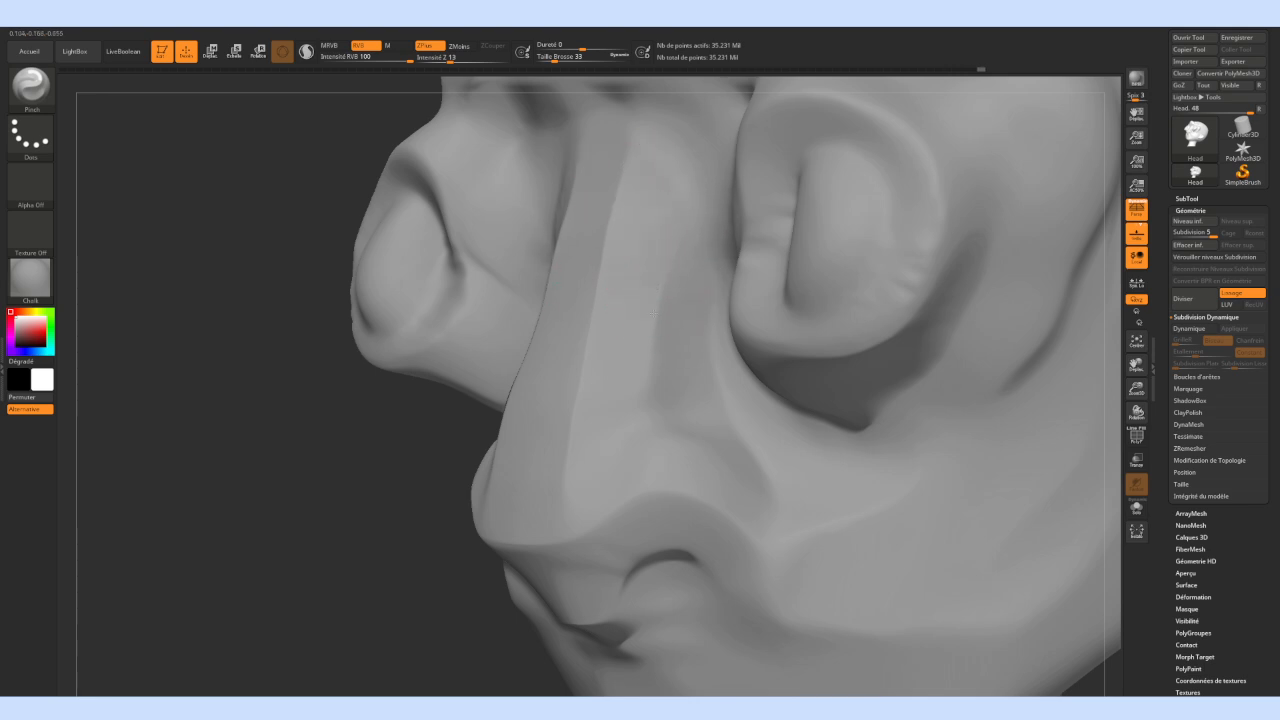
Try masking the area between the nose bridge and the eye socket, undo it, and view the head from several angles
mouse_move(686, 371)
left_mouse_down("ctrl")
mouse_move(705, 300)
mouse_move(714, 371)
left_mouse_up("ctrl")
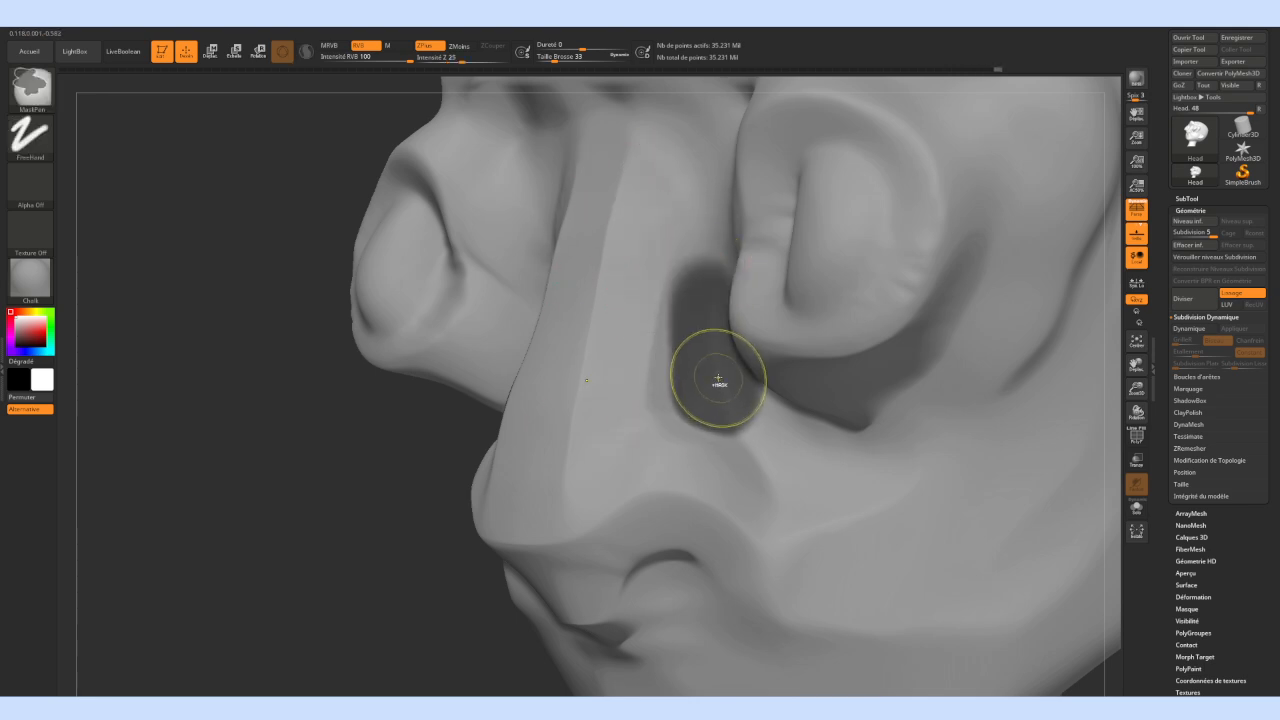
key("ctrl+z")
mouse_move(682, 338)
right_mouse_down()
mouse_move(695, 340)
mouse_move(714, 286)
right_mouse_up()
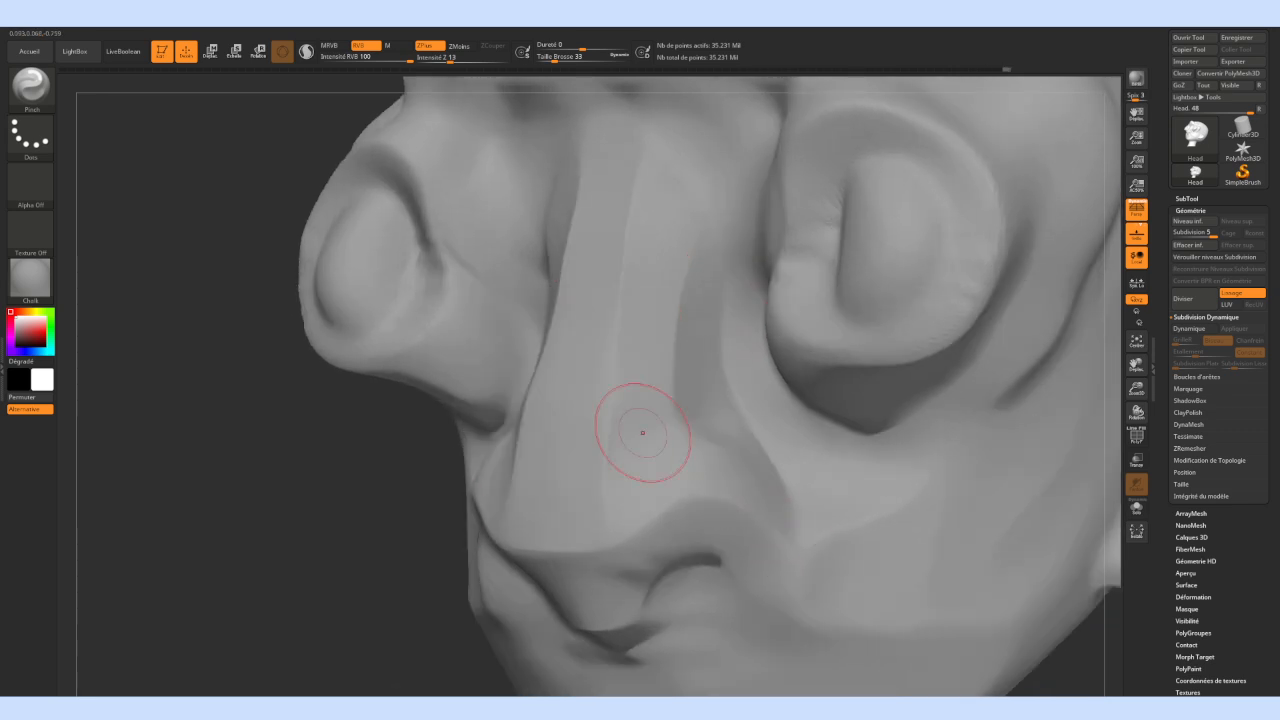
mouse_move(560, 349)
right_mouse_down()
mouse_move(850, 365)
mouse_move(560, 375)
right_mouse_up()
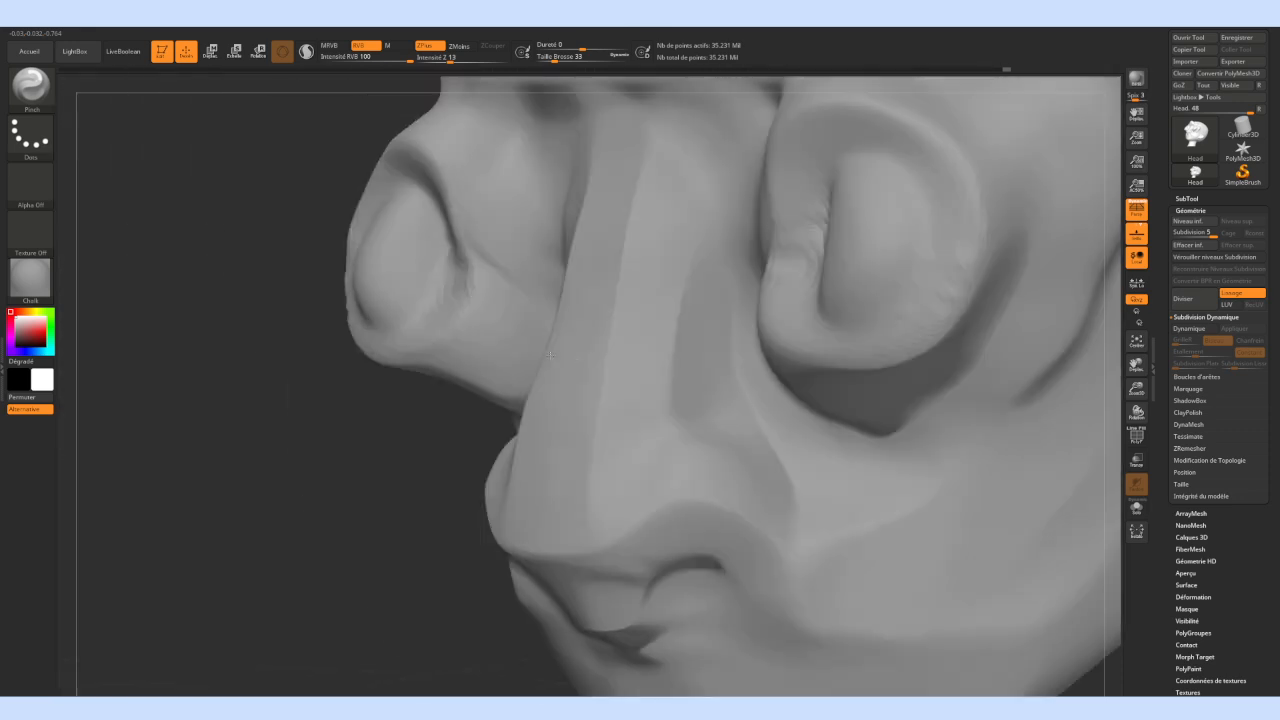
mouse_move(703, 384)
right_mouse_down()
mouse_move(738, 396)
mouse_move(589, 380)
mouse_move(688, 376)
right_mouse_up()
mouse_move(808, 369)
right_mouse_down()
mouse_move(690, 366)
mouse_move(800, 357)
mouse_move(632, 343)
mouse_move(780, 379)
mouse_move(738, 352)
right_mouse_up()
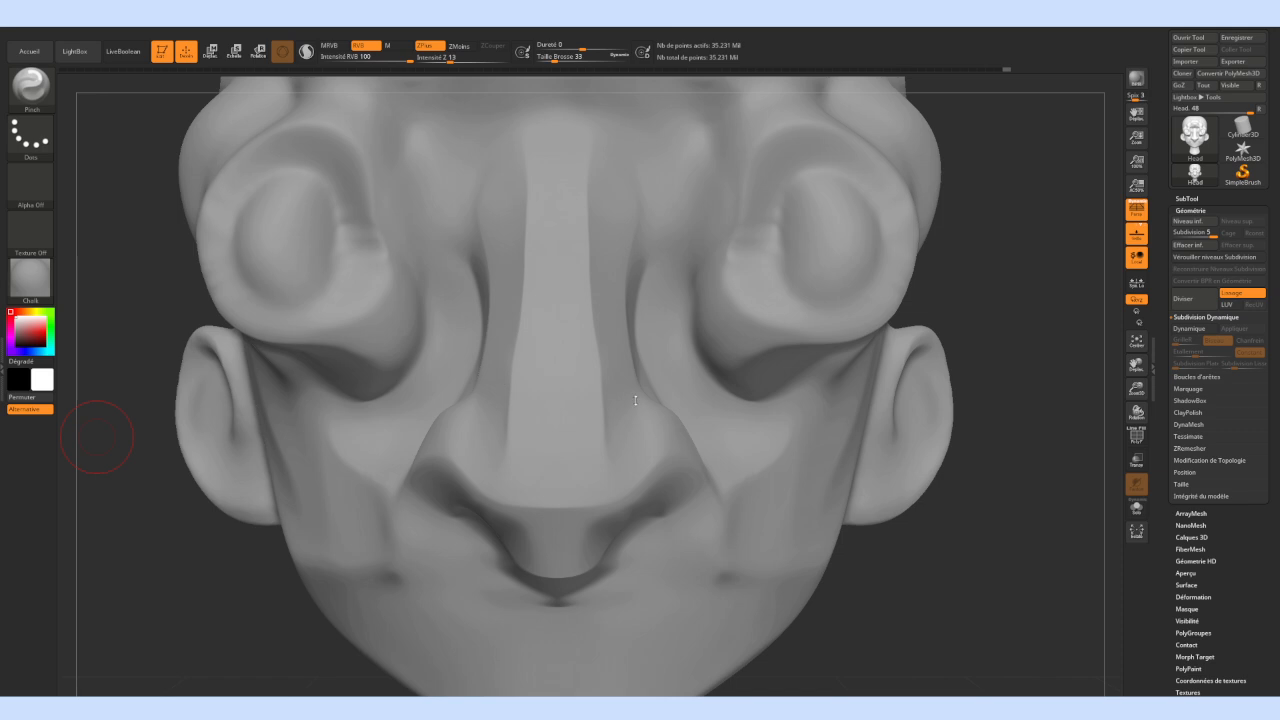
mouse_move(97, 437)
left_mouse_down()
mouse_move(15, 437)
mouse_move(97, 437)
mouse_move(97, 390)
left_mouse_up()
mouse_move(68, 550)
left_mouse_down("alt")
mouse_move(68, 475)
mouse_move(68, 519)
left_mouse_up("alt")
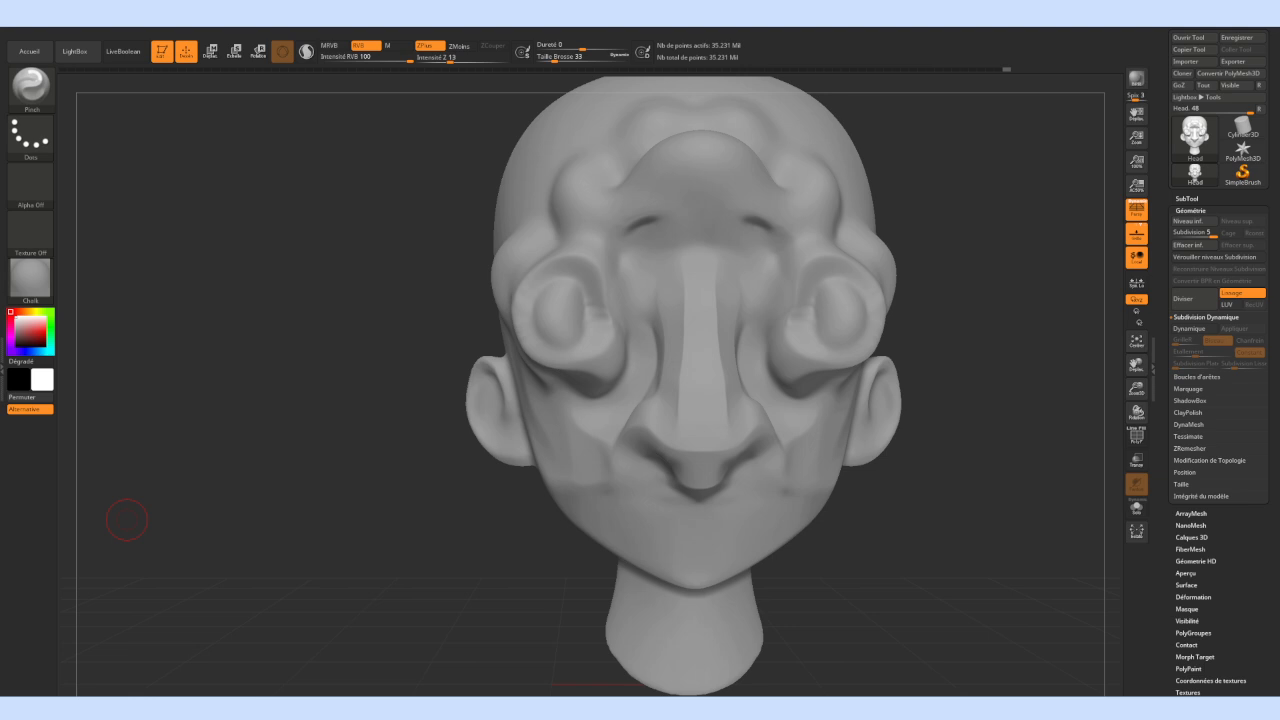
mouse_move(940, 392)
left_mouse_down()
mouse_move(848, 408)
mouse_move(948, 411)
mouse_move(940, 403)
left_mouse_up()
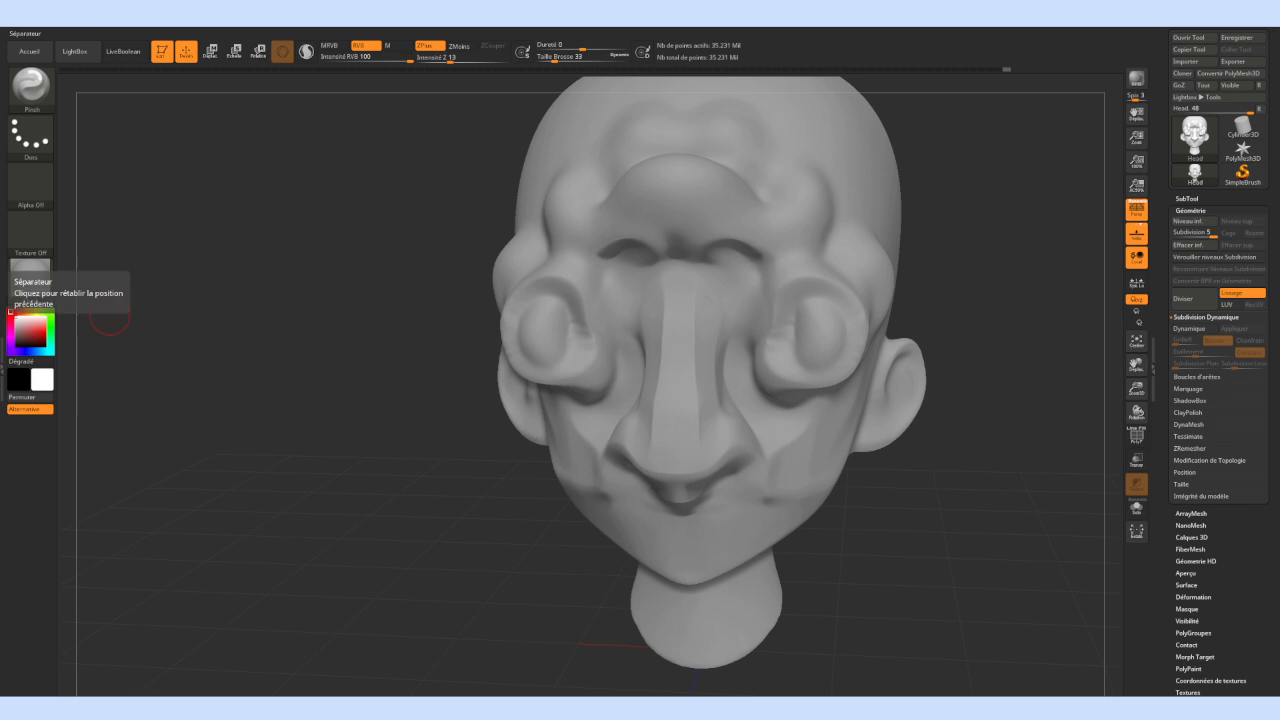
Mask the lower nose, from the mid-bridge down to the tip and nostril wings, and sharpen the mask's edges
mouse_move(493, 210)
left_mouse_down()
mouse_move(488, 254)
mouse_move(530, 218)
mouse_move(516, 196)
left_mouse_up()
mouse_move(882, 327)
left_mouse_down("alt")
mouse_move(847, 320)
mouse_move(924, 337)
mouse_move(768, 390)
mouse_move(685, 370)
mouse_move(749, 383)
left_mouse_up("alt")
mouse_move(651, 334)
left_mouse_down("ctrl")
mouse_move(640, 420)
mouse_move(666, 306)
mouse_move(623, 289)
mouse_move(580, 470)
mouse_move(569, 457)
mouse_move(603, 251)
mouse_move(753, 362)
mouse_move(605, 565)
left_mouse_up("ctrl")
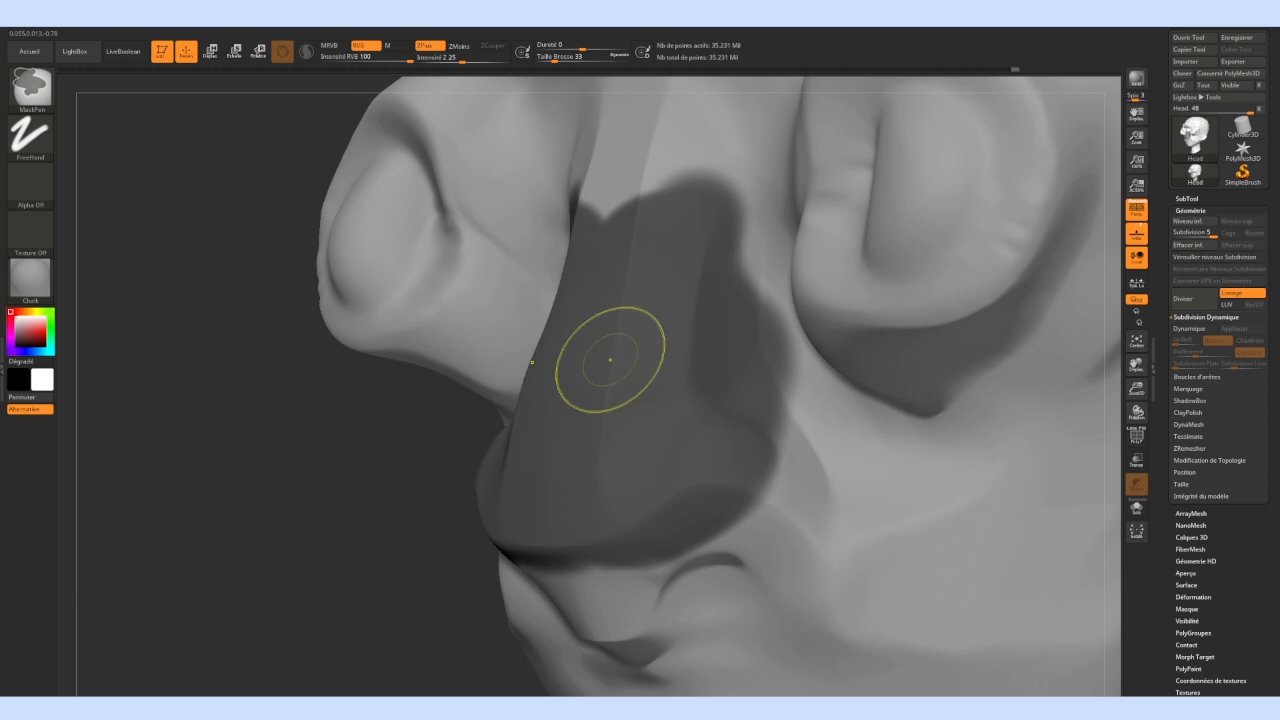
right_click_drag(609, 360, 397, 30, "ctrl")
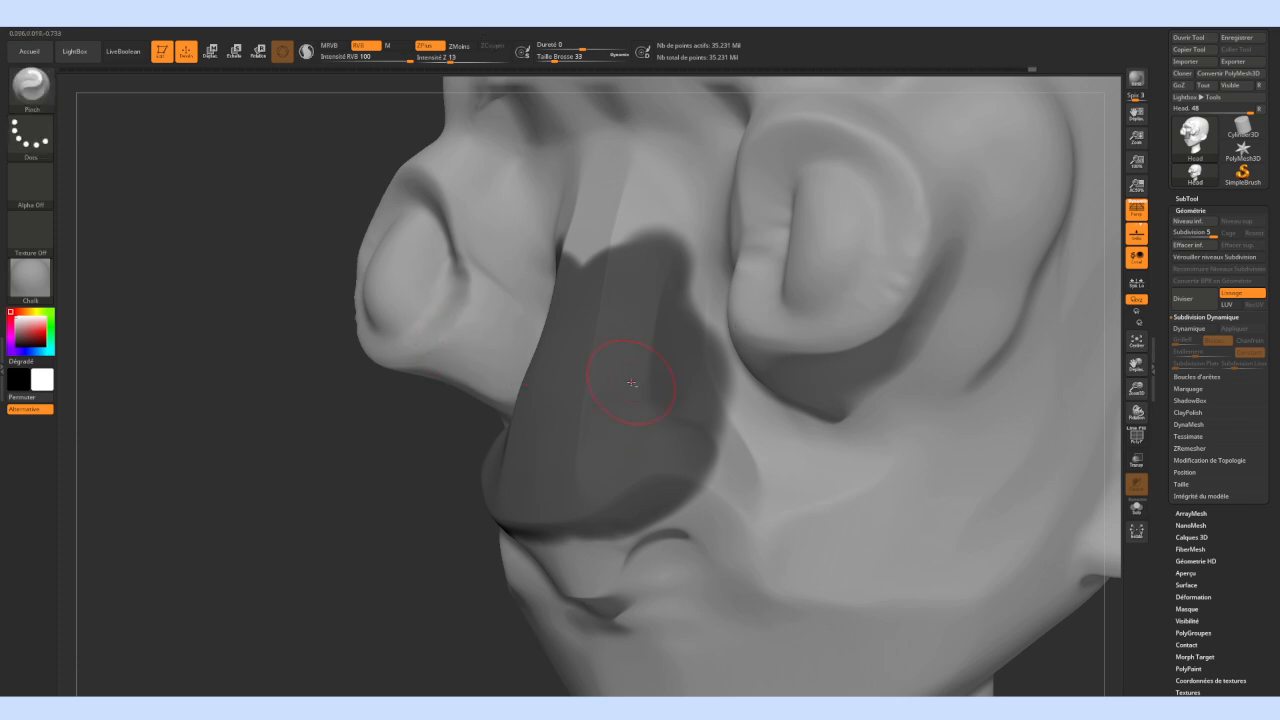
key("ctrl")
key("ctrl+shift")
key("ctrl")
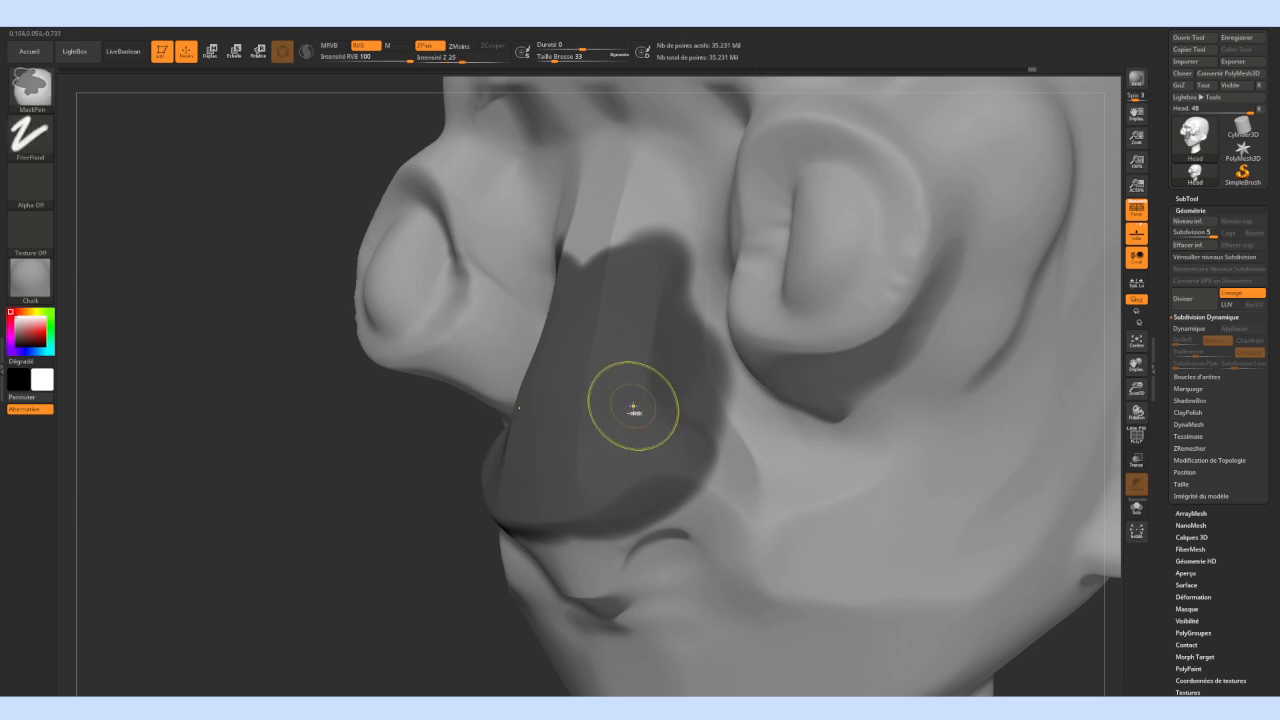
key("ctrl")
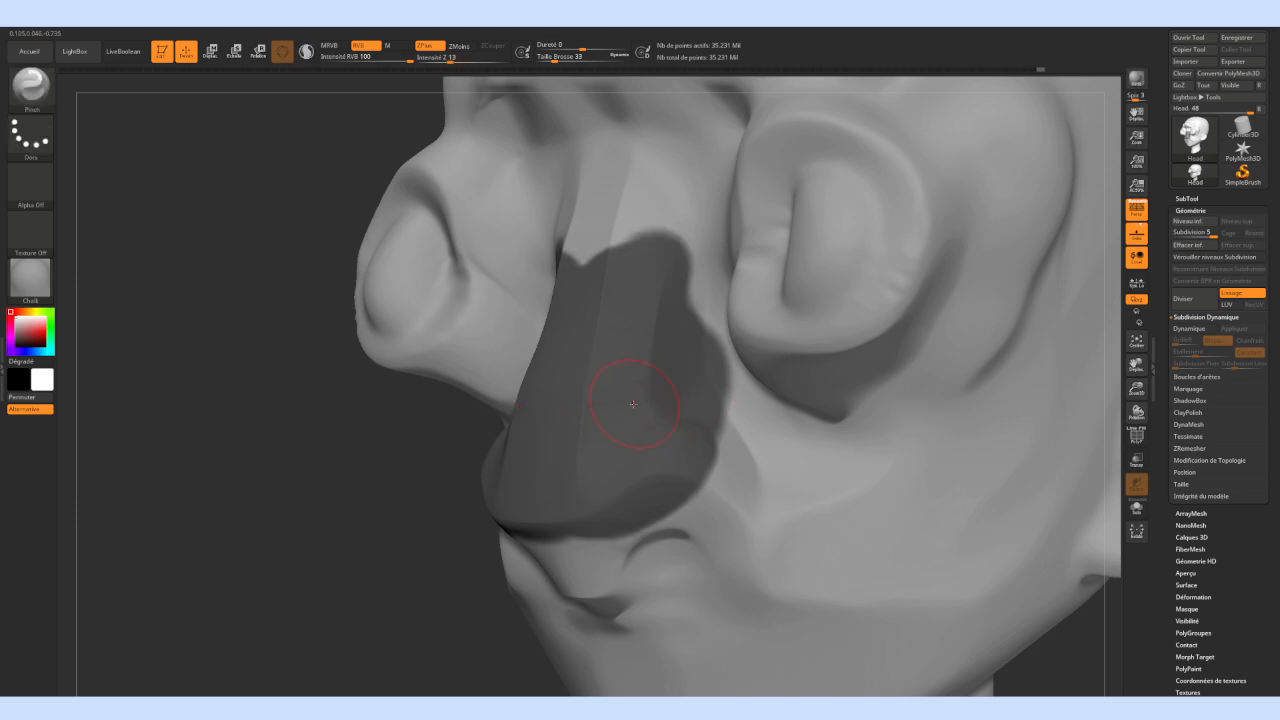
key("ctrl")
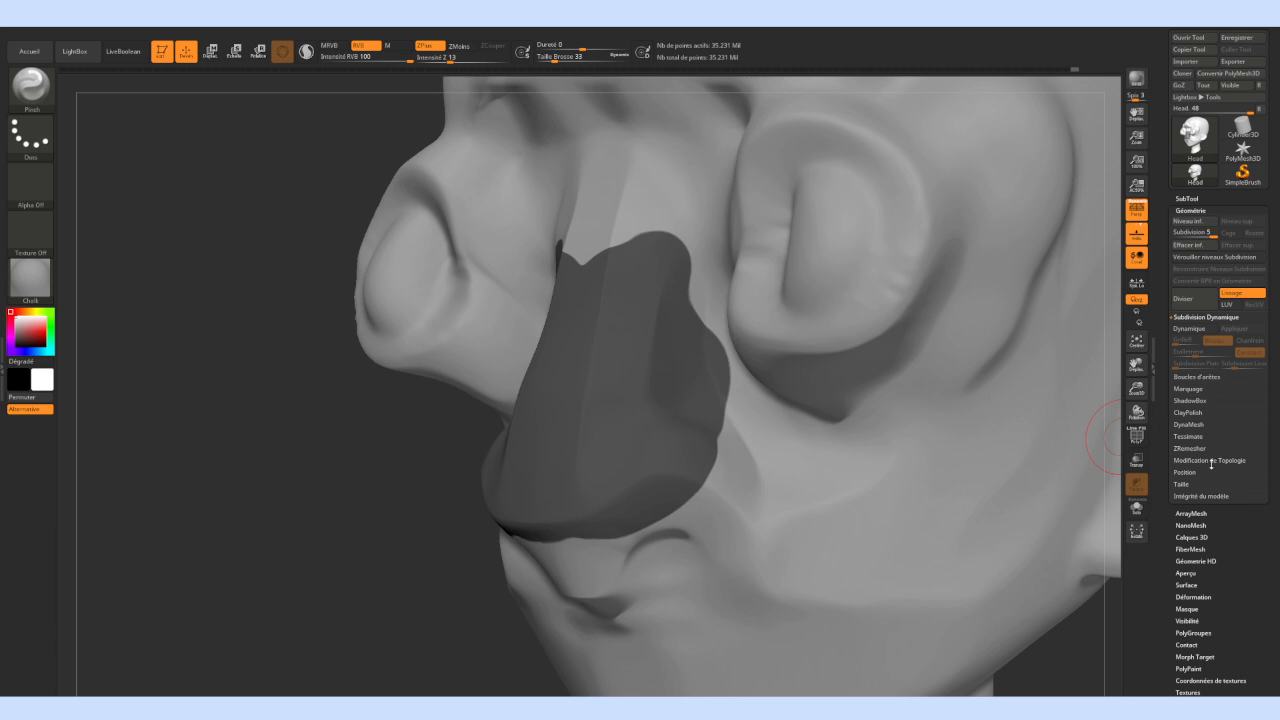
Create a polygroup from the nose mask and display the wireframe with polygroup colours
left_click(1189, 425)
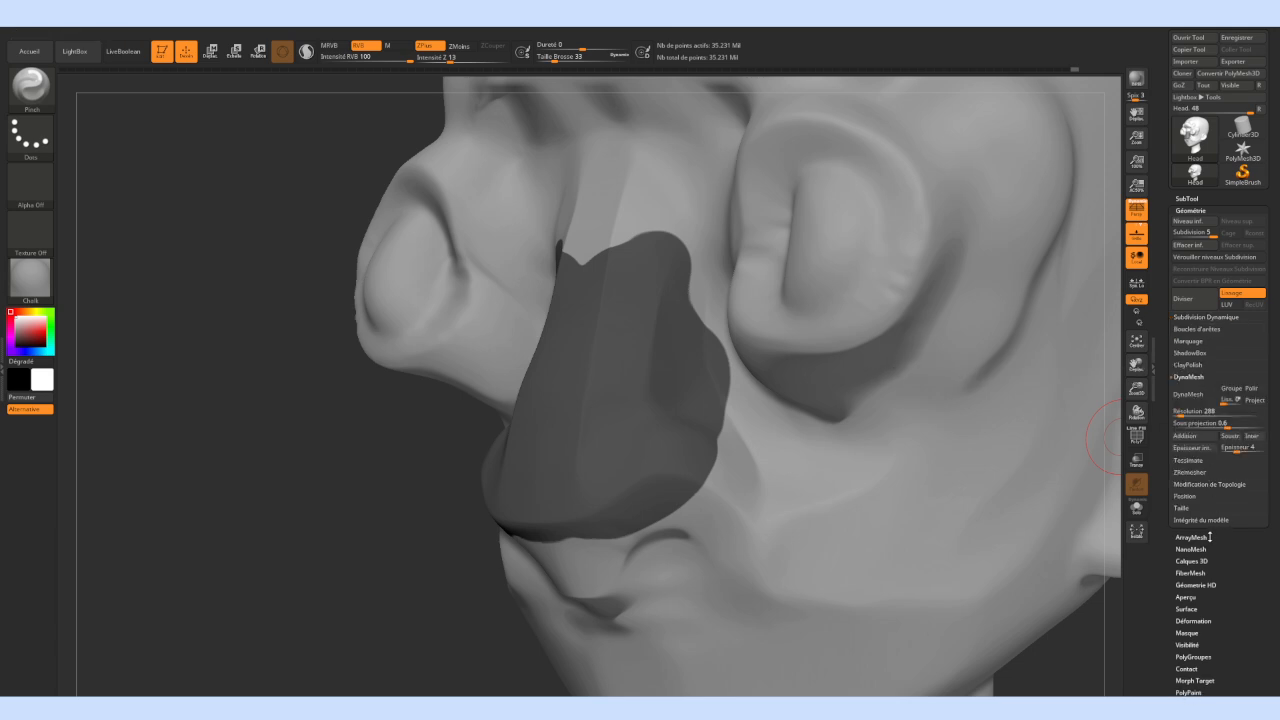
left_click(1192, 657)
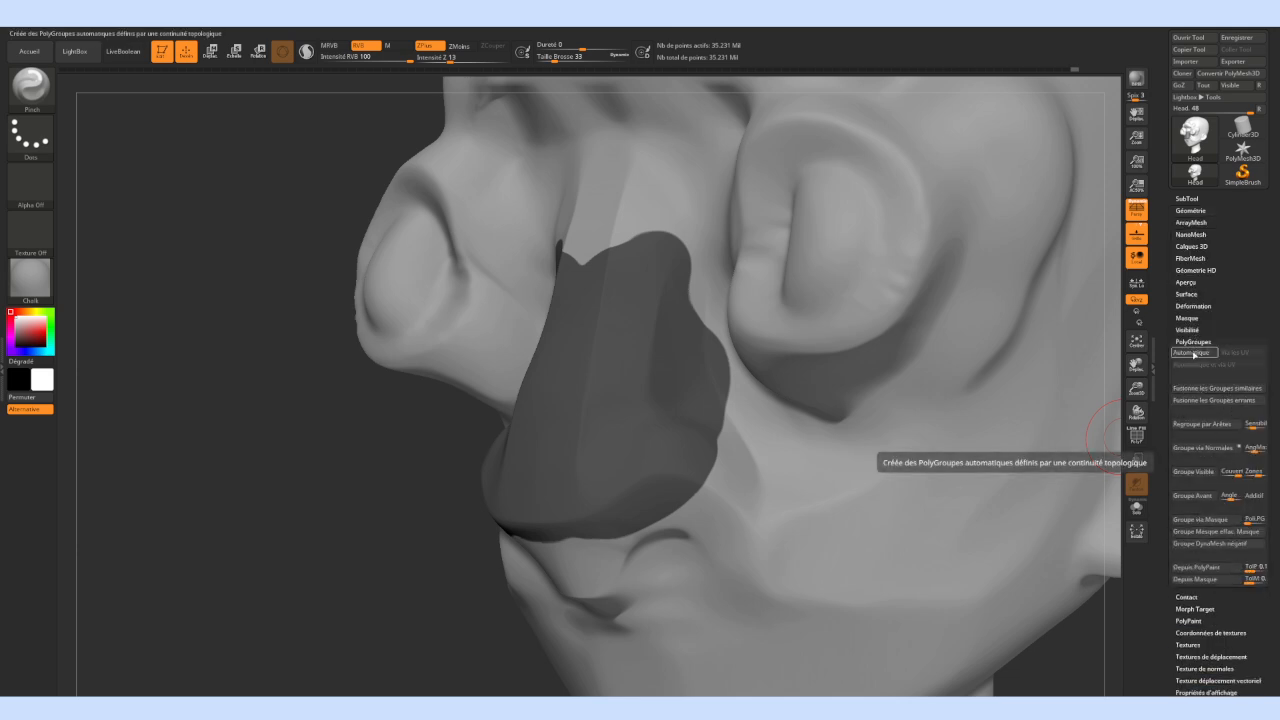
left_click(1189, 584)
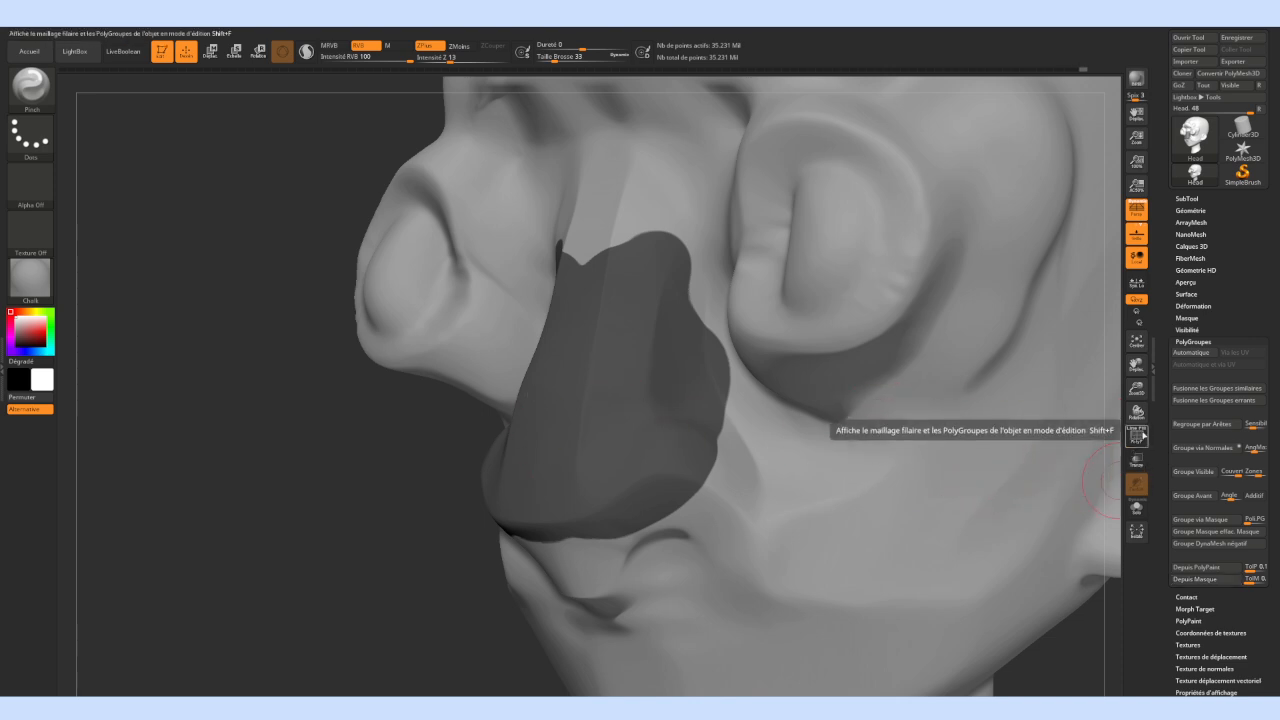
left_click(1137, 437)
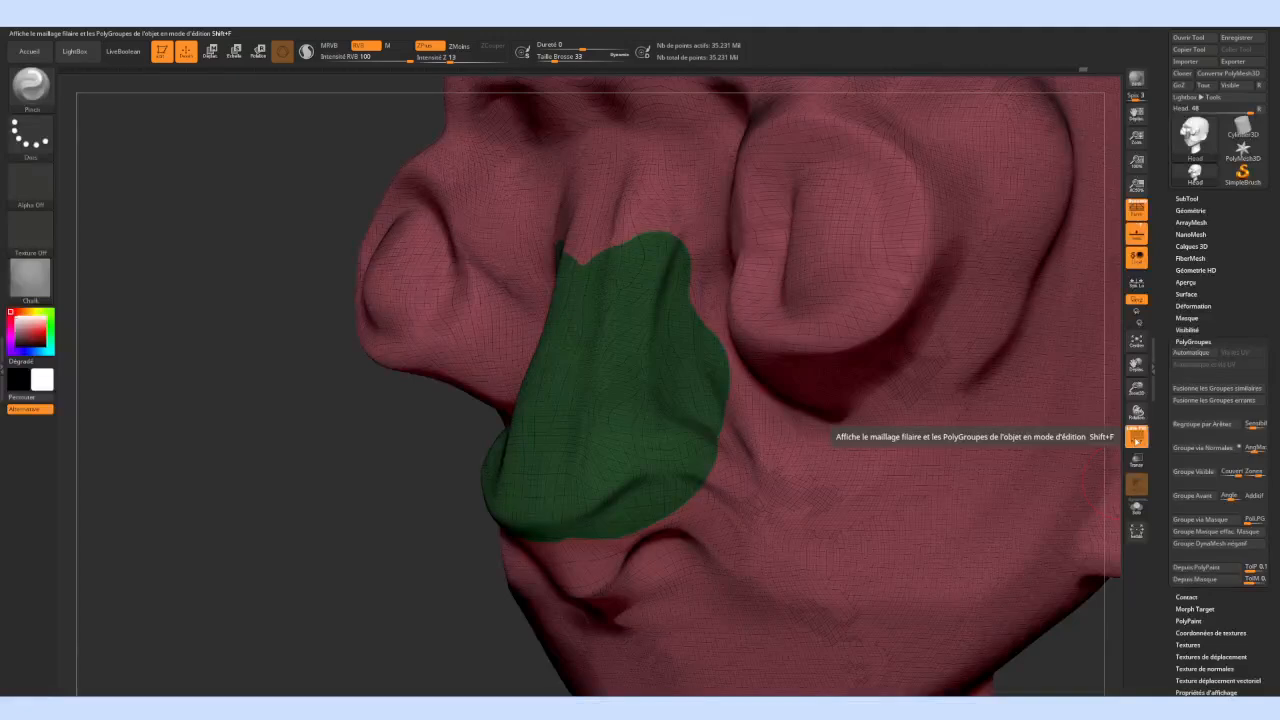
Examine the mesh and the border of the new nose polygroup up close
mouse_move(822, 396)
right_mouse_down("alt")
mouse_move(725, 400)
mouse_move(764, 411)
mouse_move(804, 400)
right_mouse_up("alt")
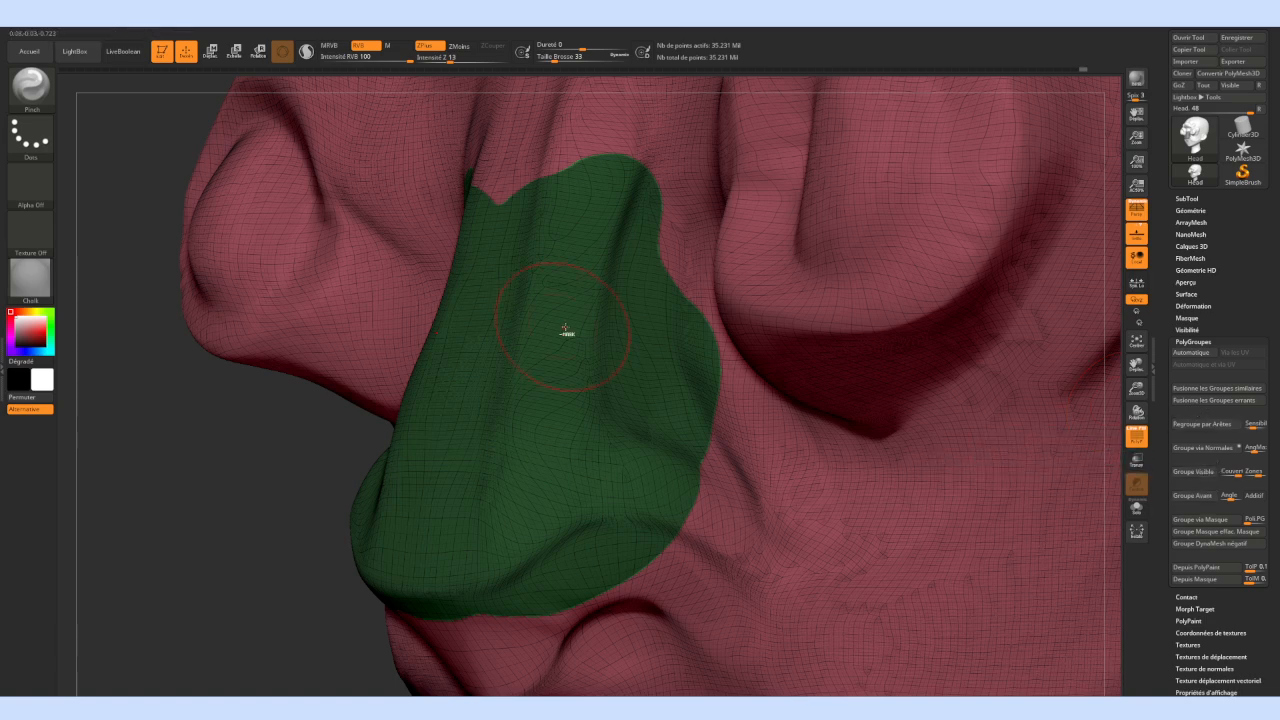
key("ctrl")
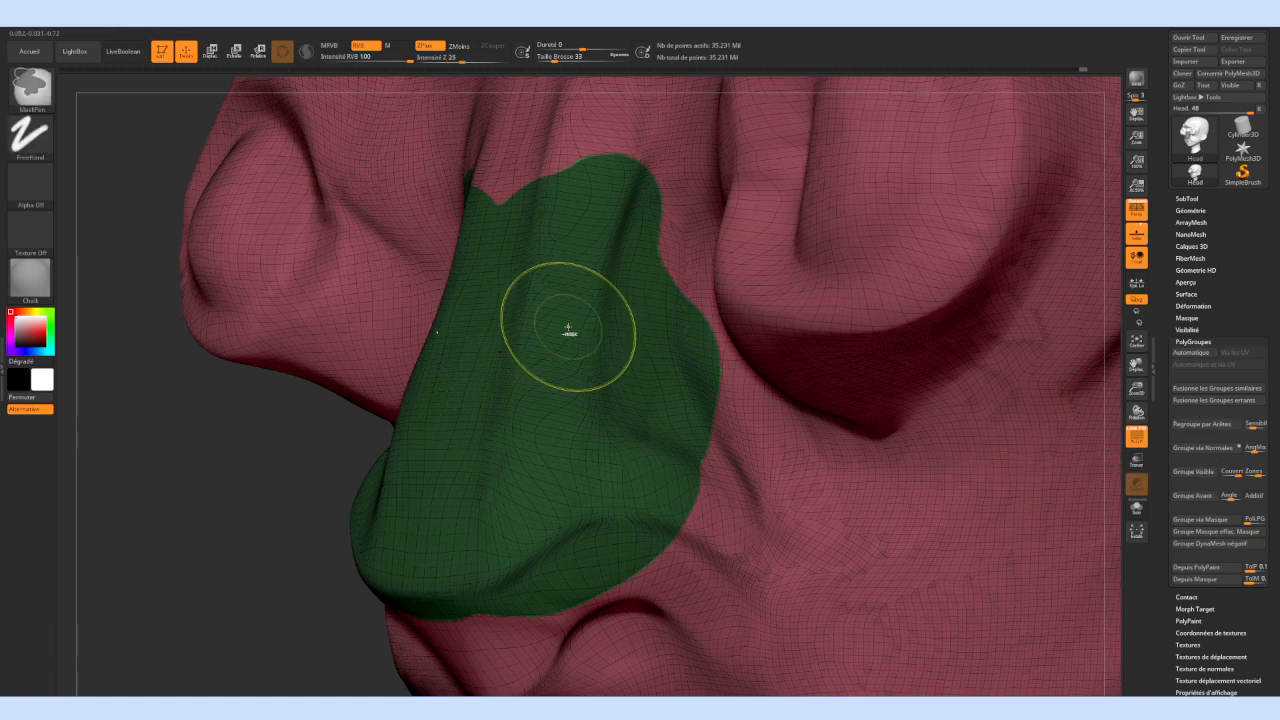
left_click(568, 327, "ctrl")
right_click(590, 362, "ctrl")
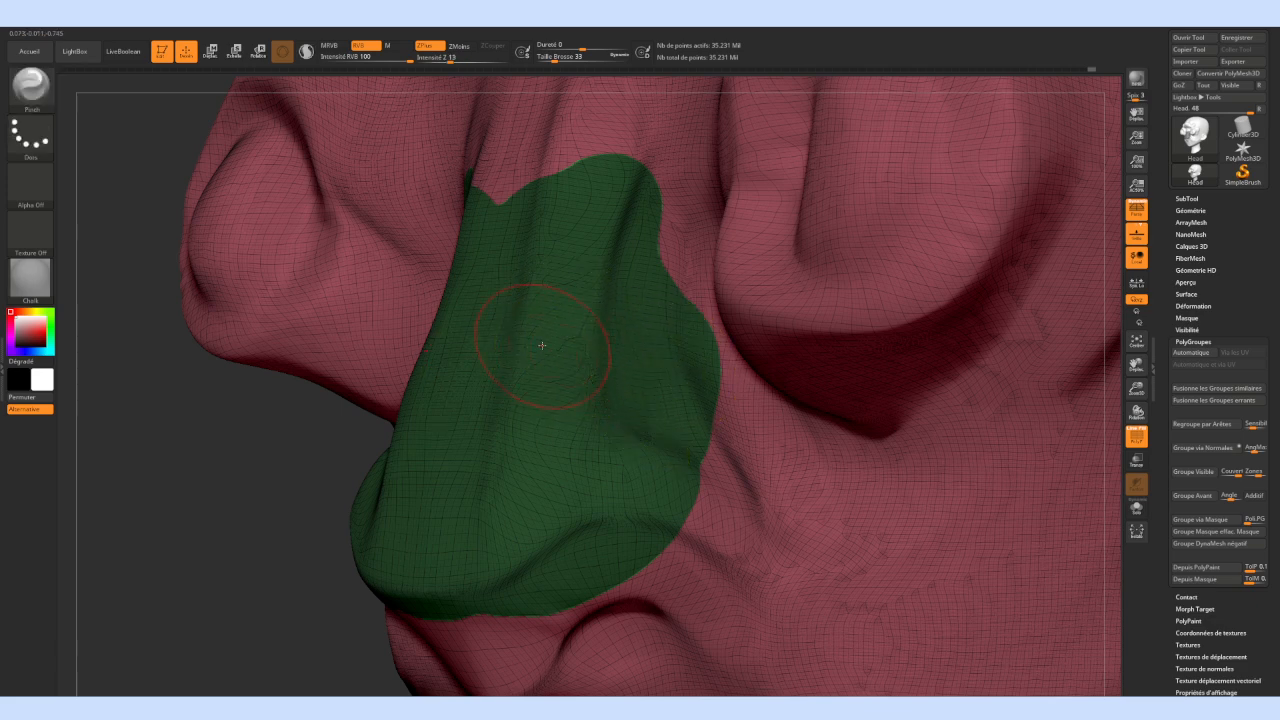
right_click(543, 346)
key("shift")
right_click(565, 345)
key("ctrl")
mouse_move(560, 366)
right_mouse_down()
mouse_move(564, 350)
mouse_move(553, 392)
right_mouse_up()
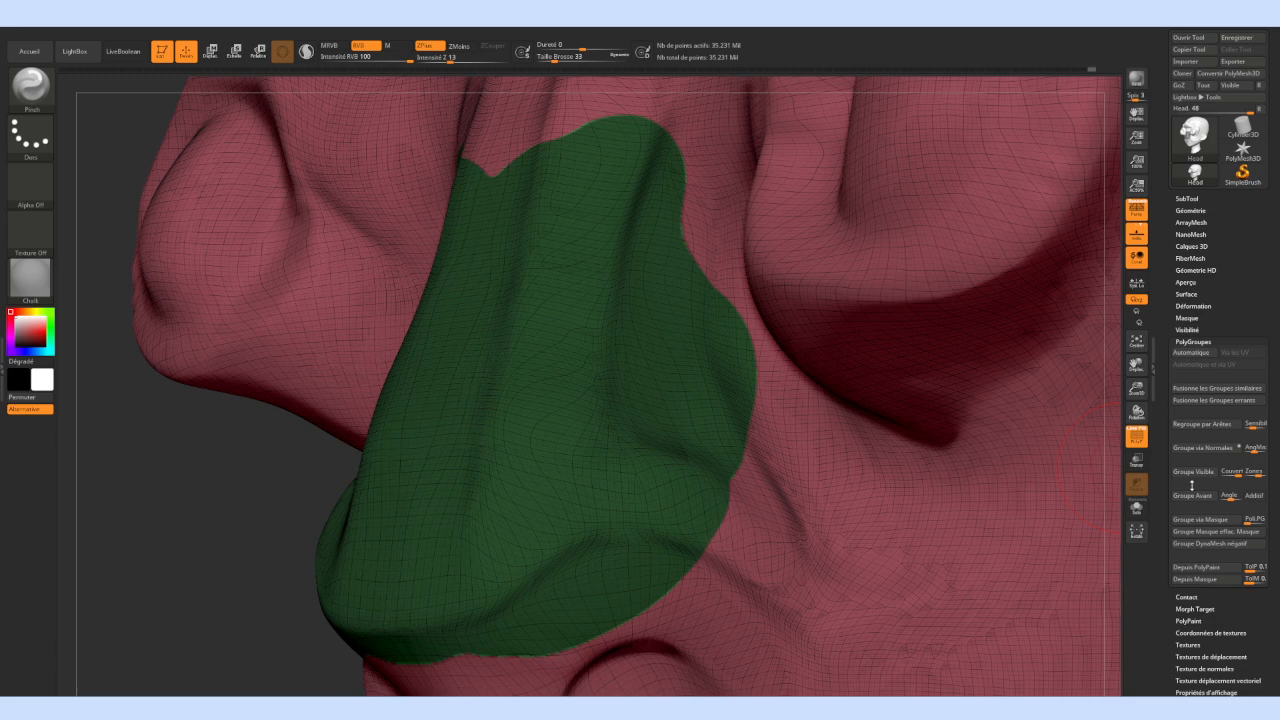
Isolate the nose polygroup by hiding the rest of the head
key("ctrl+shift")
left_click(711, 408, "ctrl+shift")
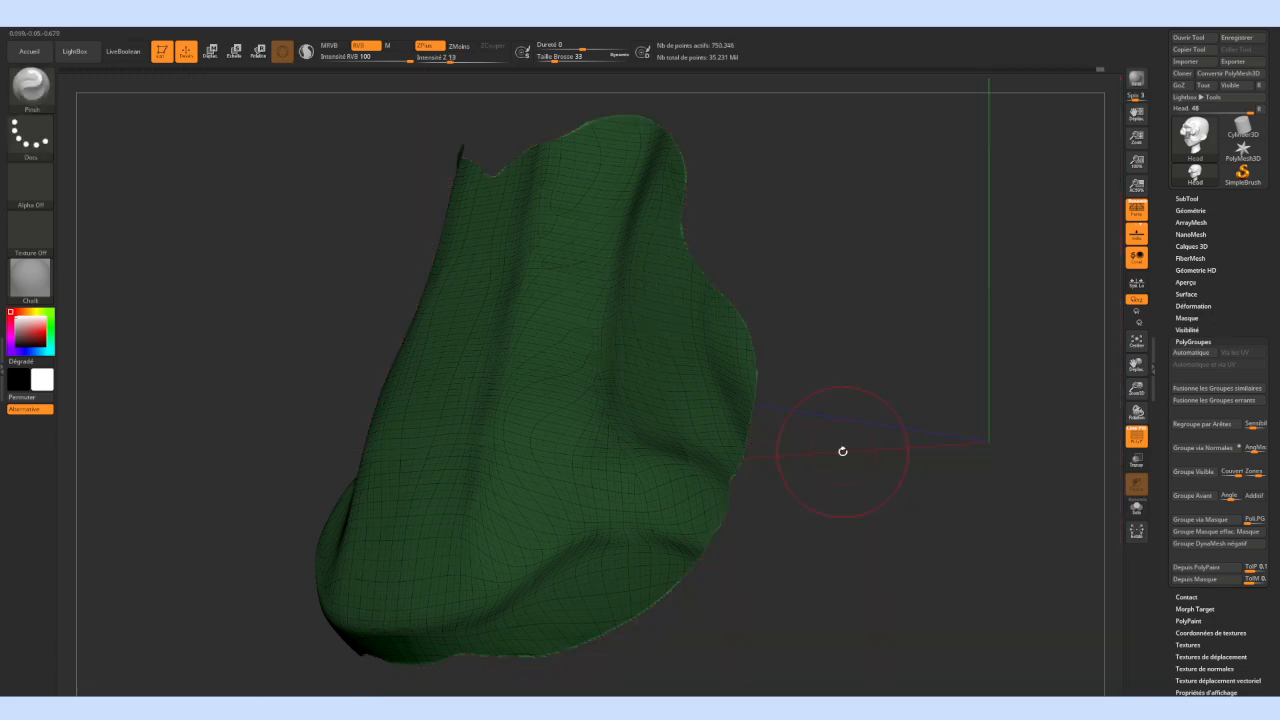
left_click_drag(766, 366, 831, 331)
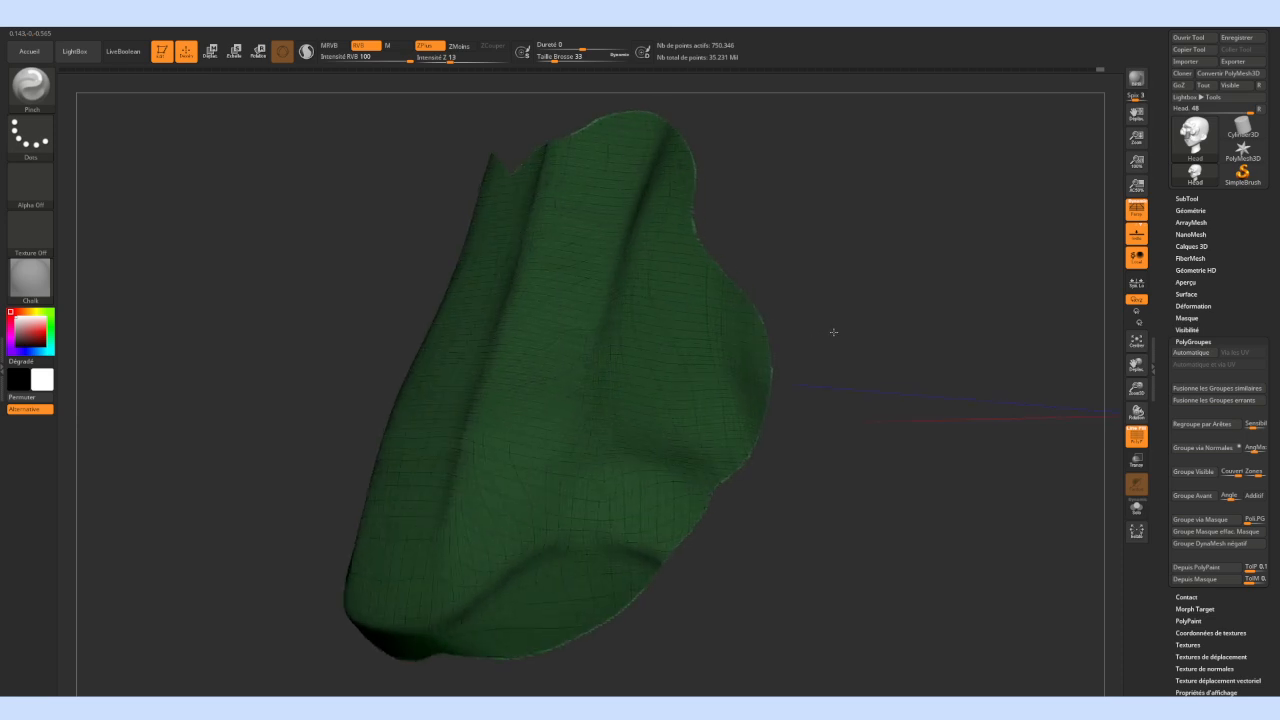
left_click(1190, 211)
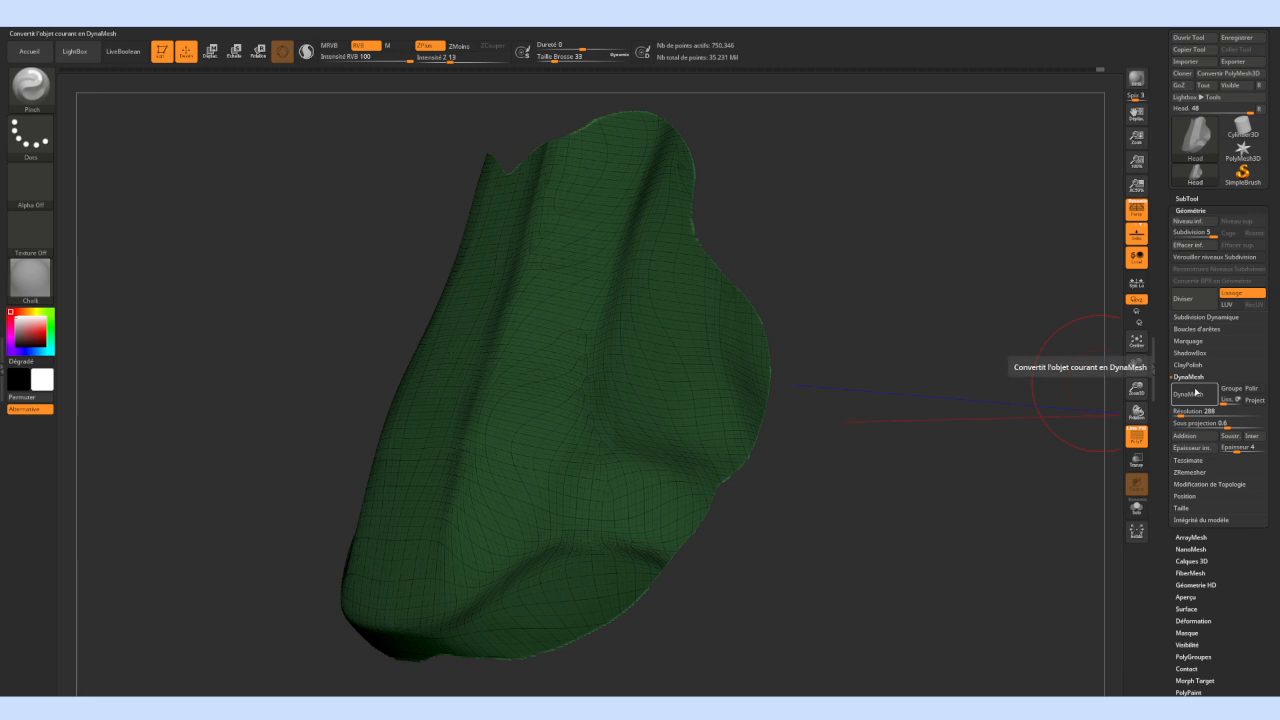
left_click(1174, 232)
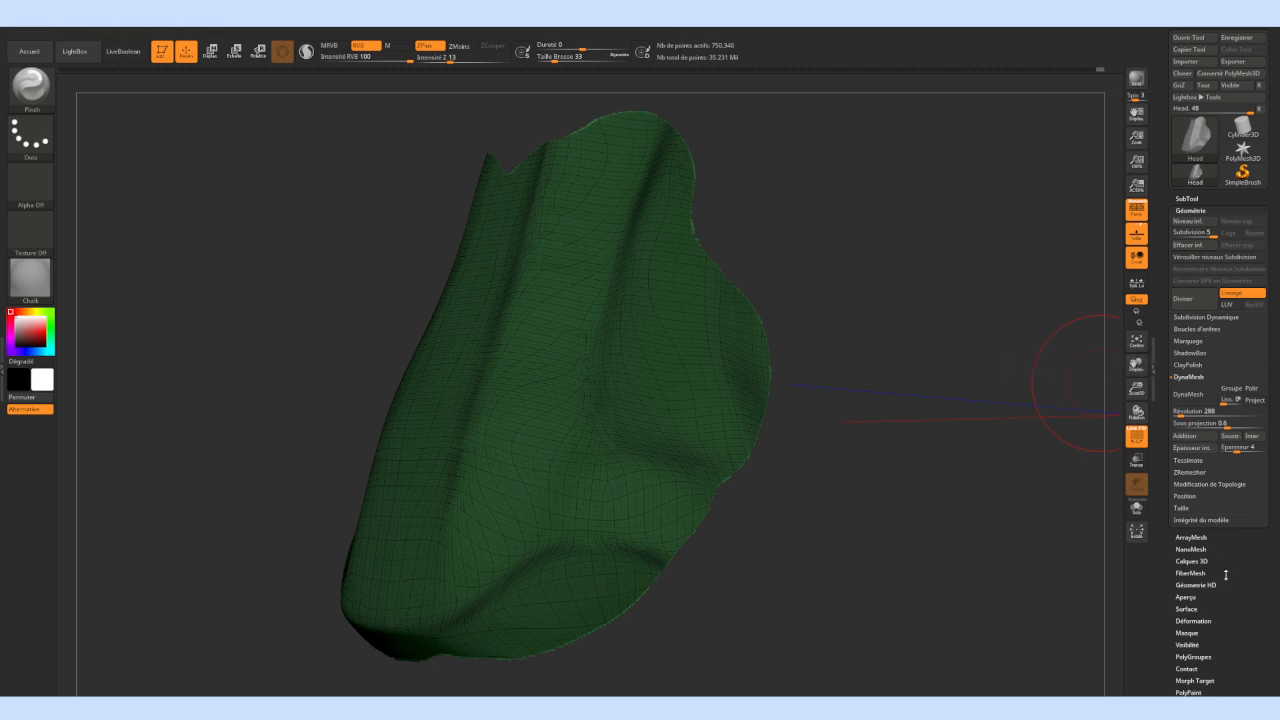
scroll(1239, 560, "down", 5)
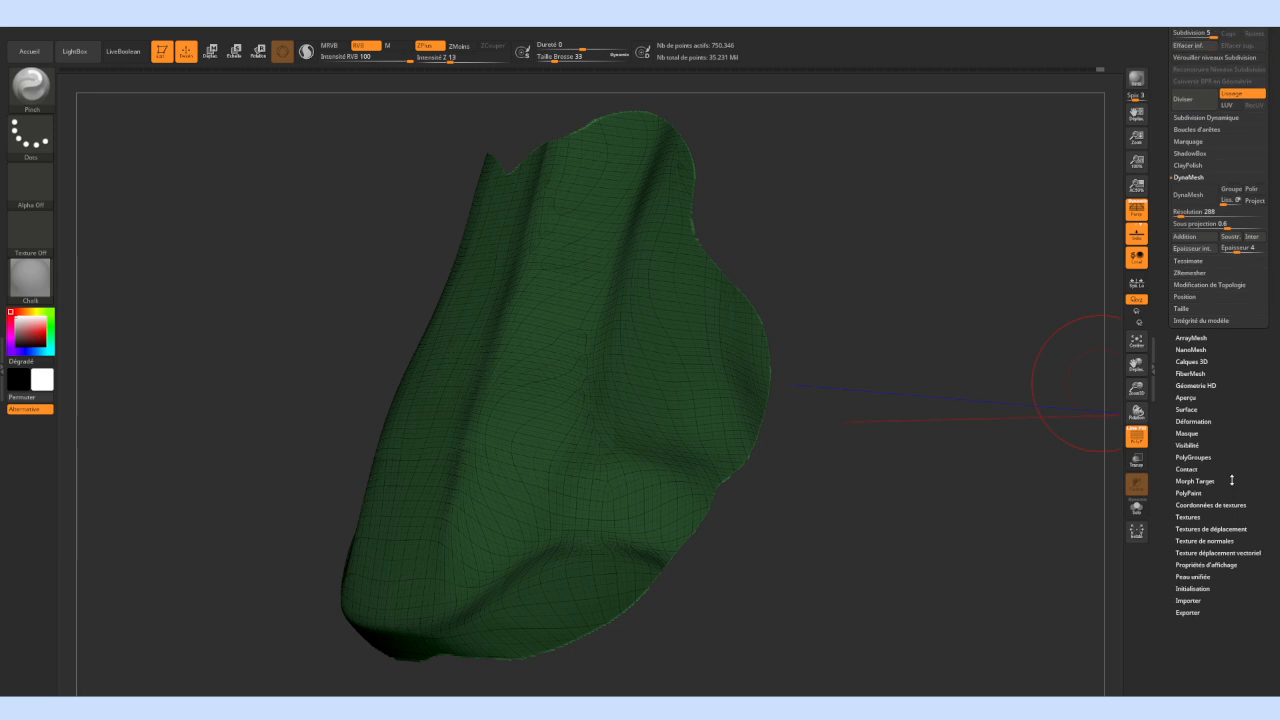
left_click(1190, 457)
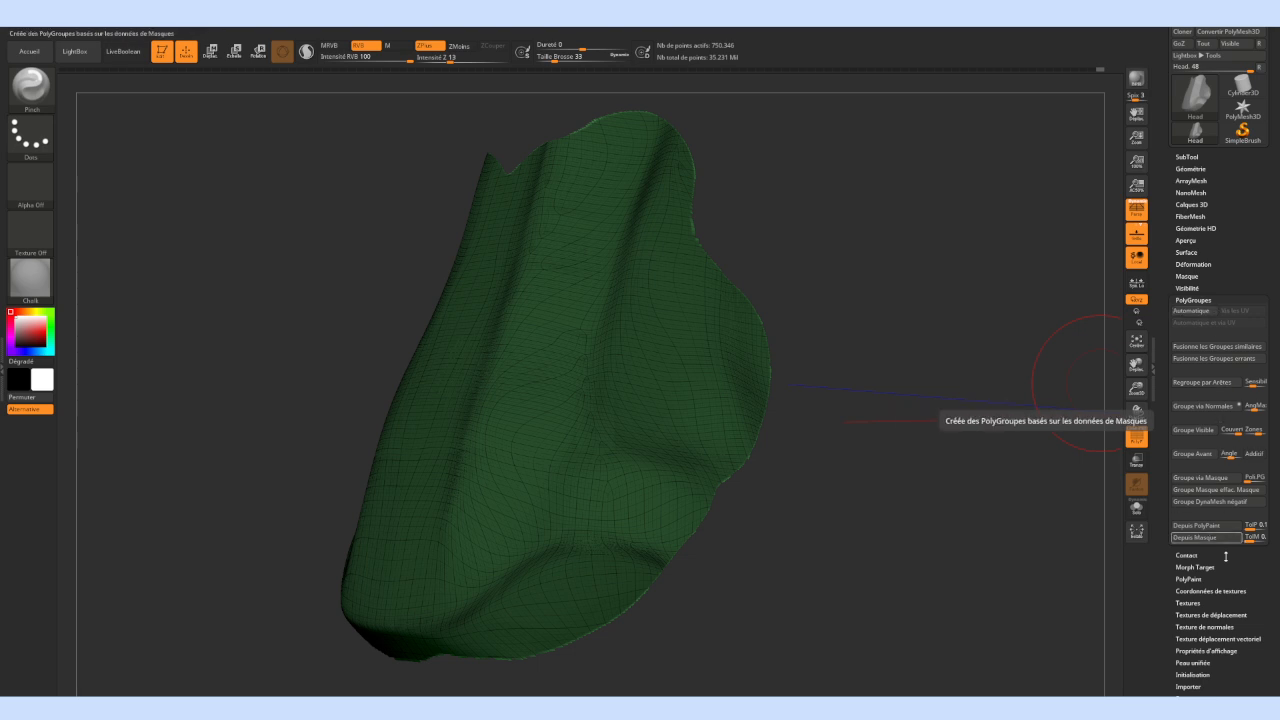
left_click(1190, 217)
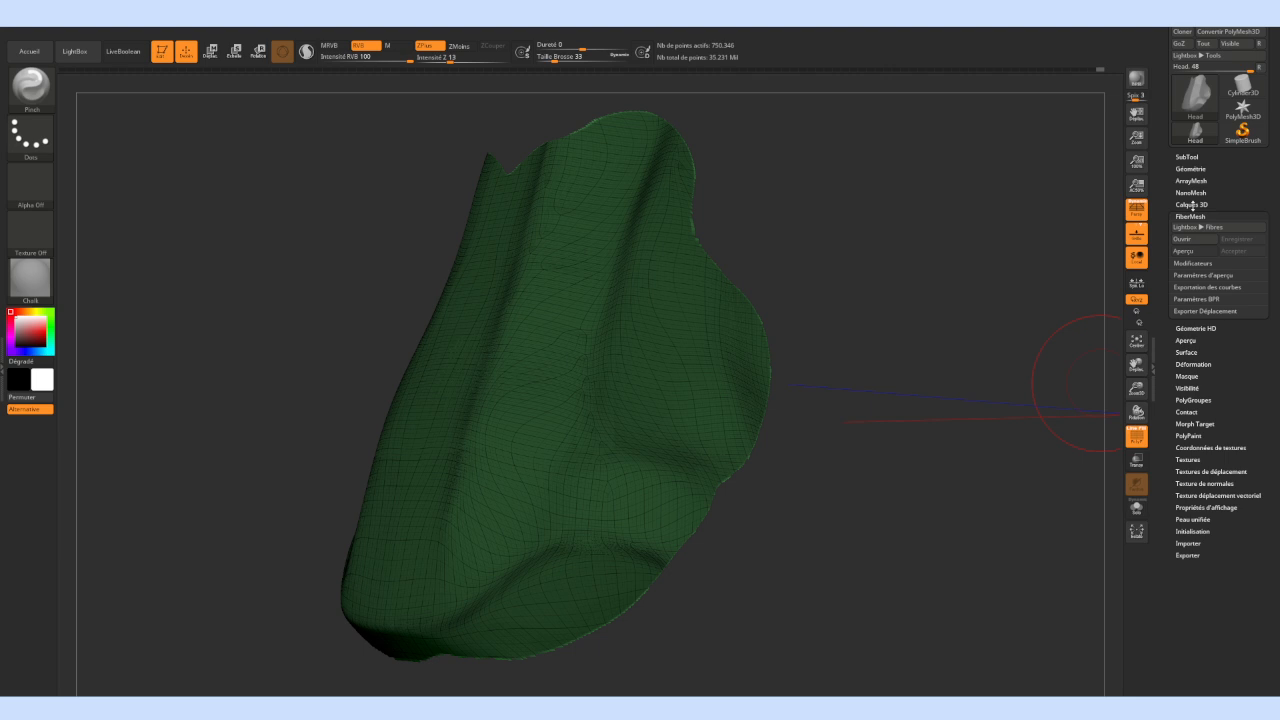
left_click(1192, 205)
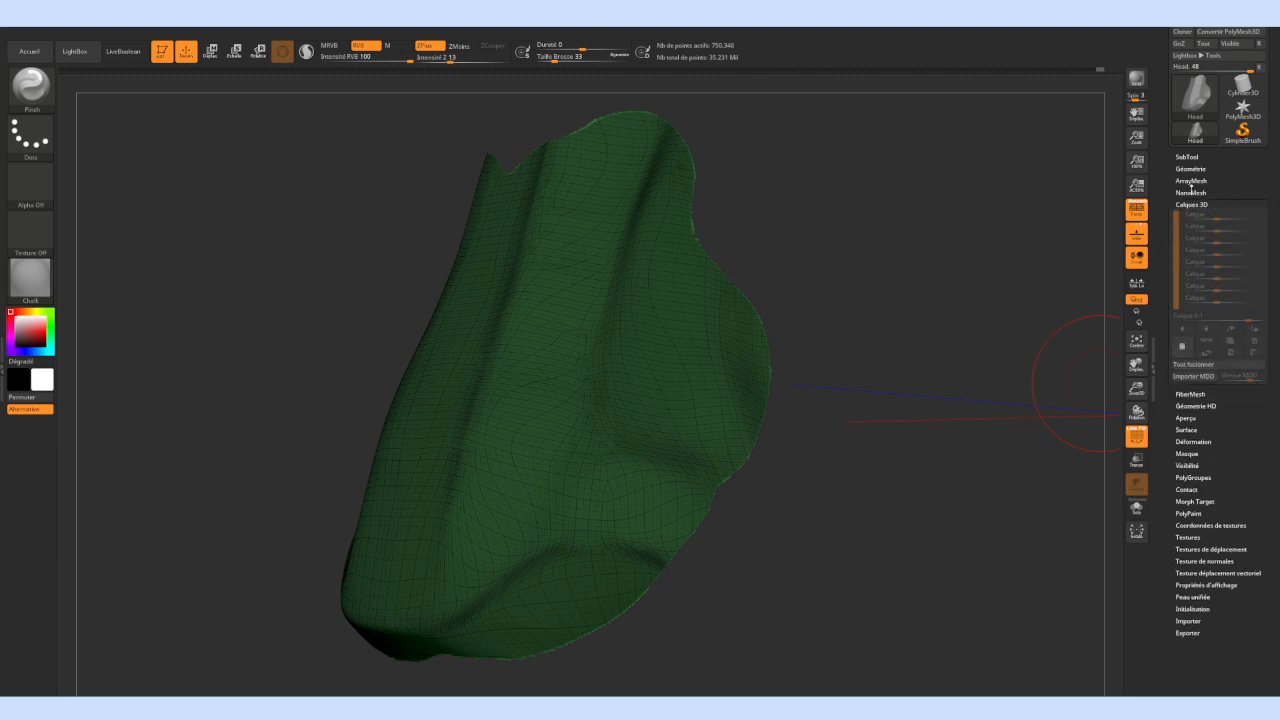
left_click(1192, 192)
left_click(1192, 181)
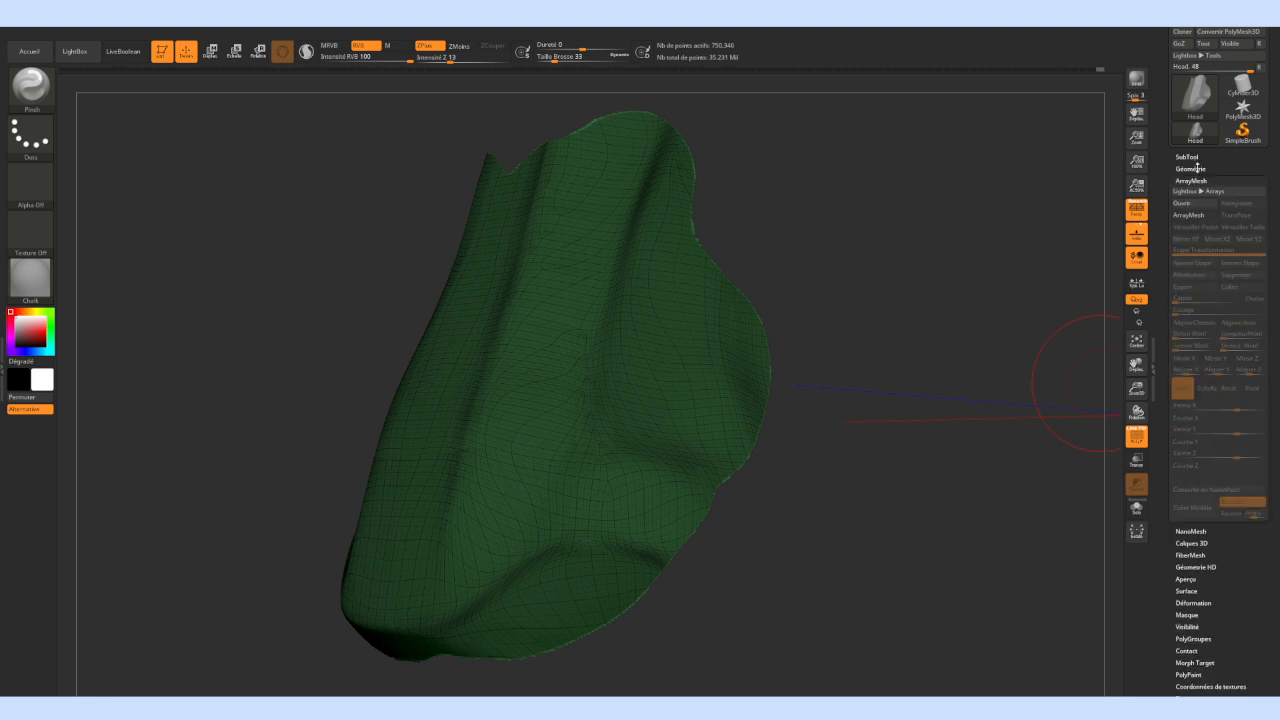
Try to convert the isolated nose piece to DynaMesh with polygroups preserved, declining to freeze the subdivision levels
left_click(1191, 169)
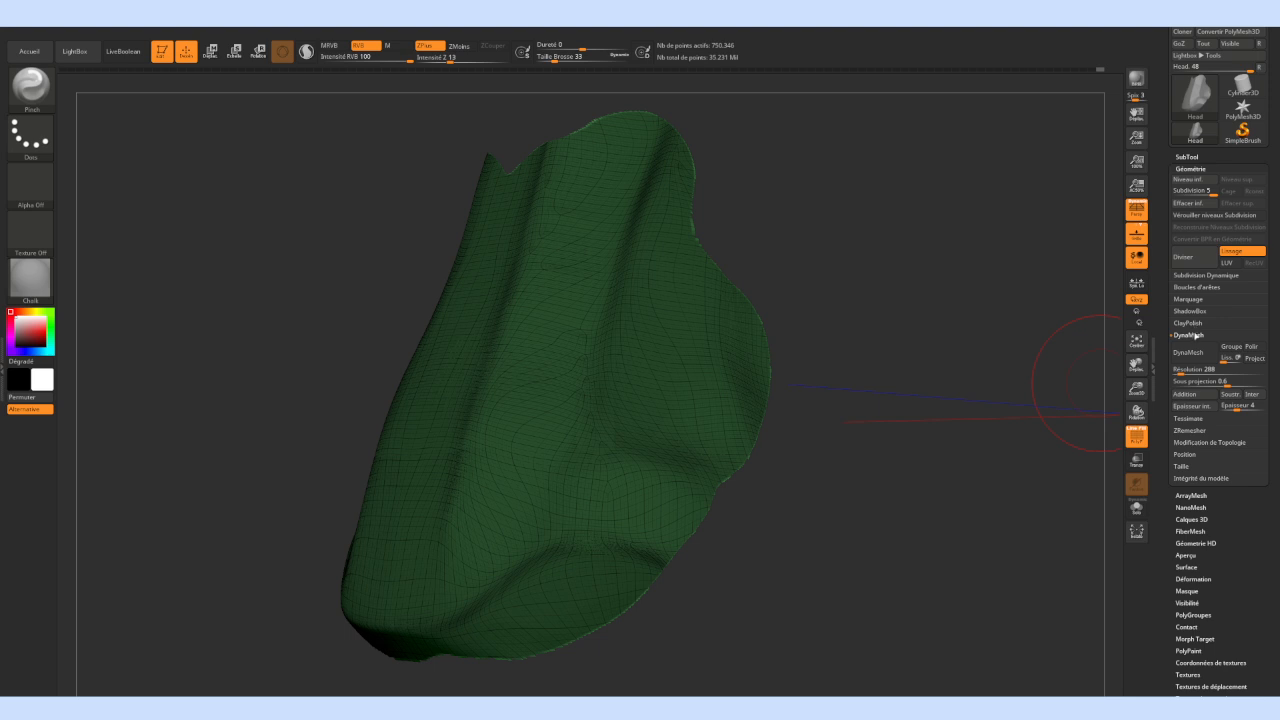
left_click(1235, 348)
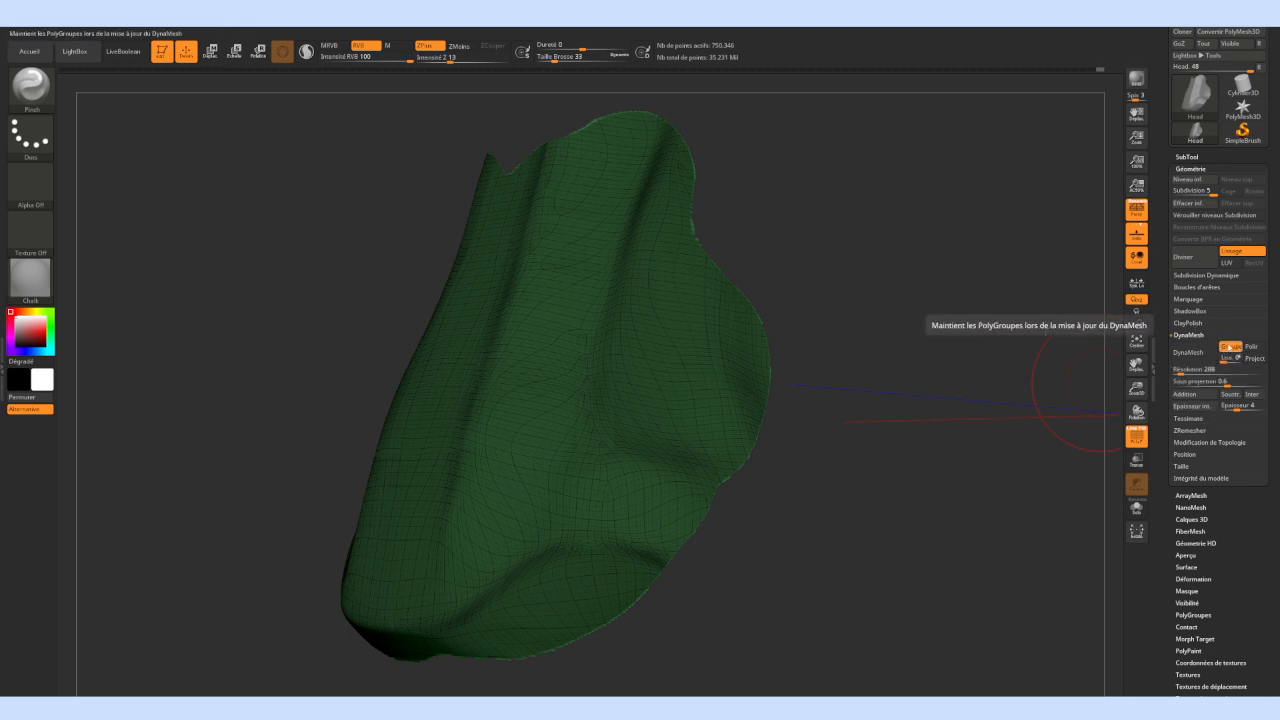
left_click(1195, 352)
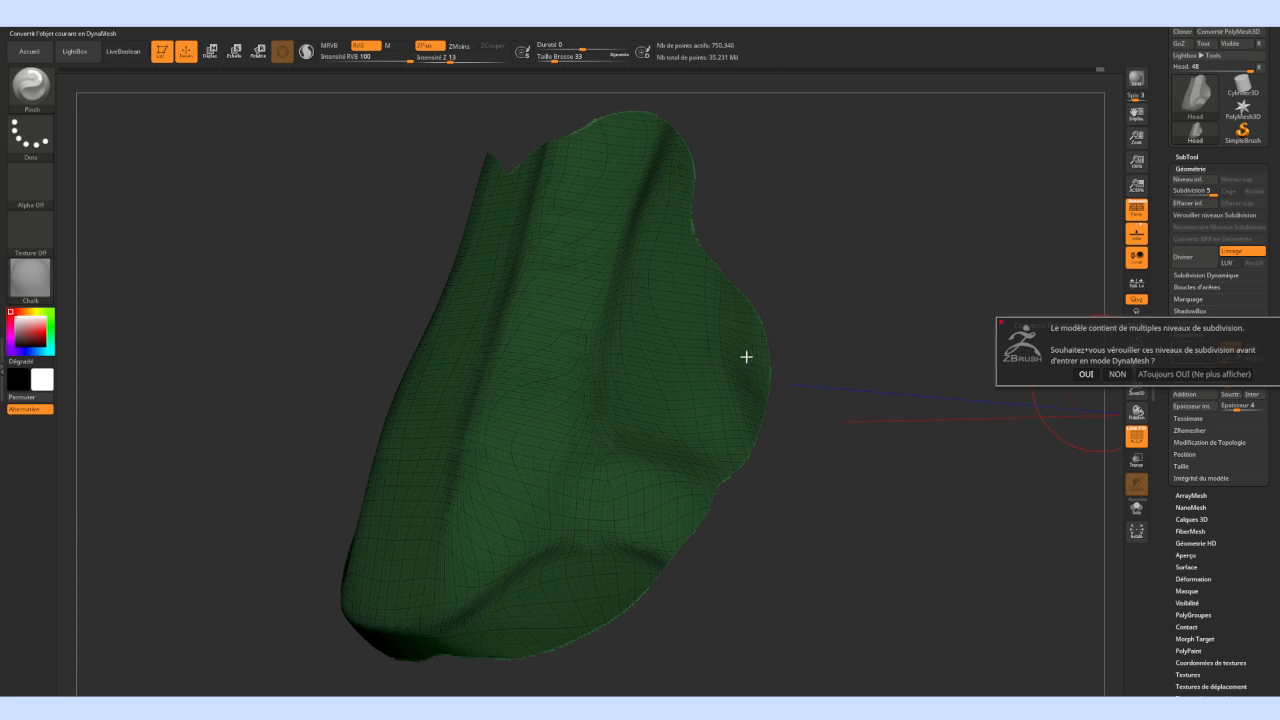
left_click(1117, 374)
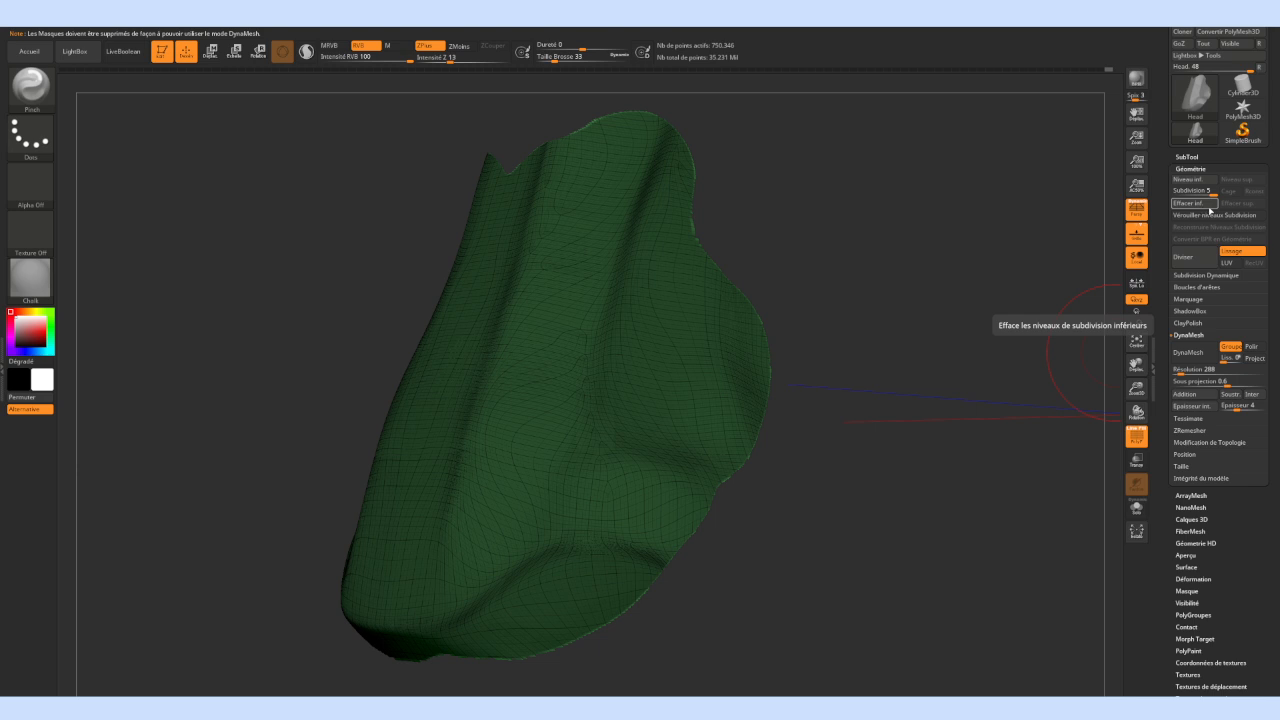
Clear the mask from the isolated nose piece and adjust the flat subdivision amount of its dynamic subdivision
left_click(1194, 278)
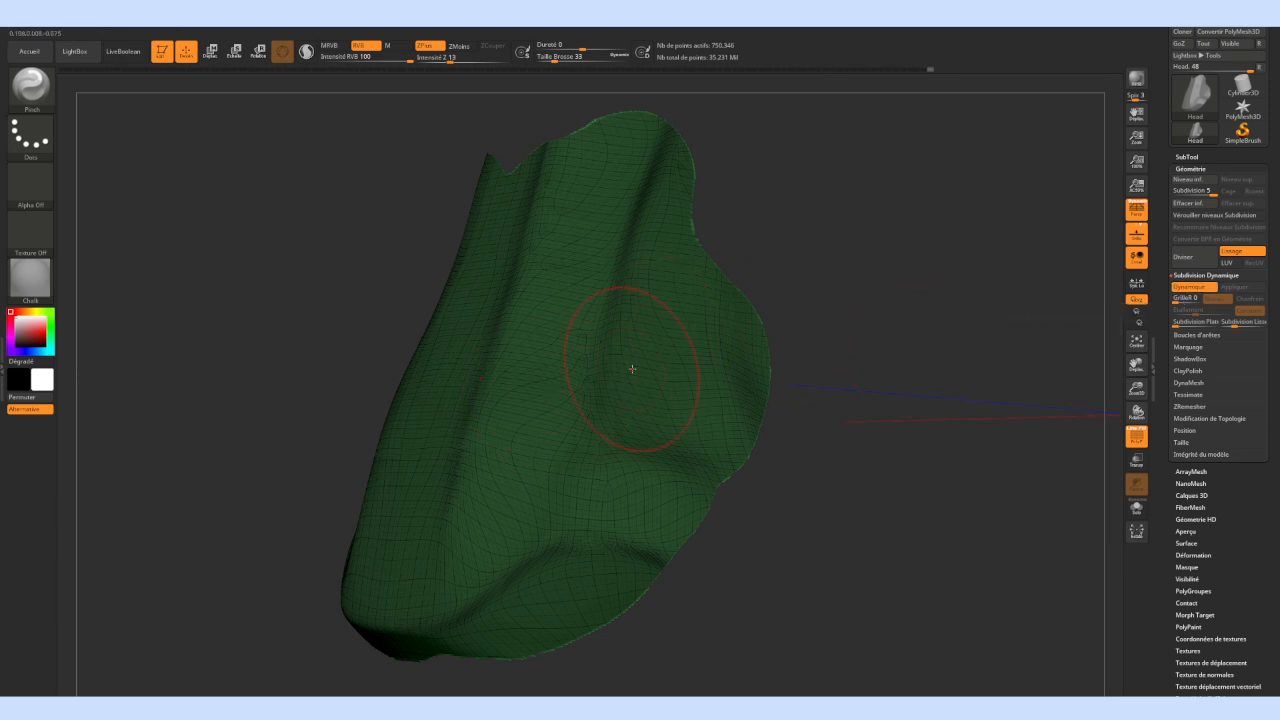
key("shift")
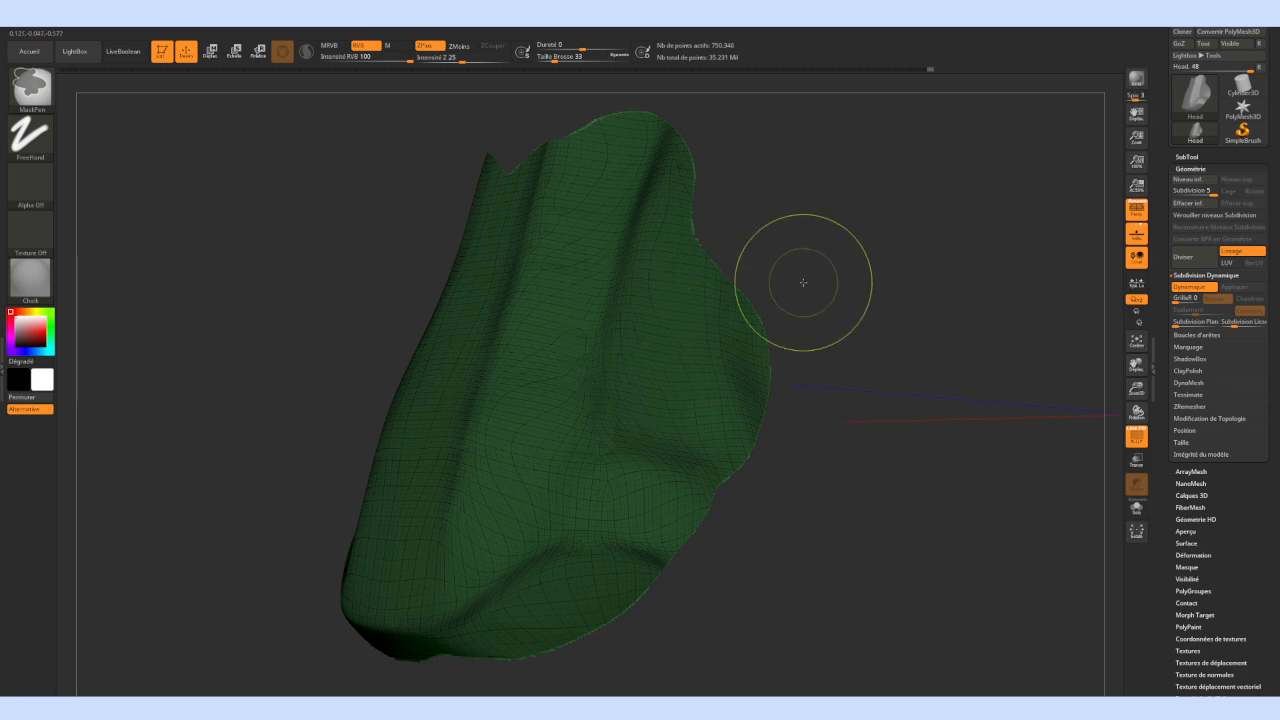
left_click(806, 287, "ctrl")
mouse_move(572, 357)
left_mouse_down("shift")
mouse_move(460, 385)
mouse_move(514, 496)
left_mouse_up("shift")
mouse_move(617, 421)
right_mouse_down("alt")
mouse_move(646, 423)
mouse_move(626, 403)
mouse_move(691, 411)
right_mouse_up("alt")
right_click_drag(463, 87, 490, 92)
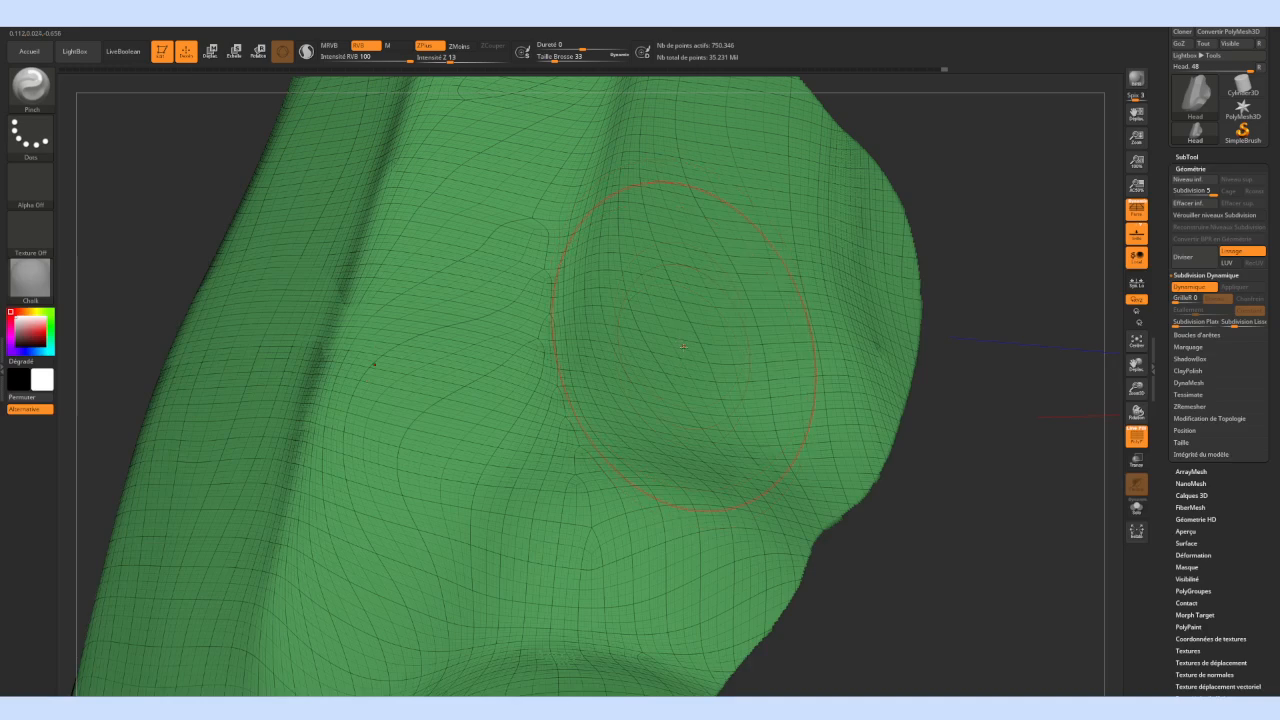
right_click_drag(698, 372, 853, 391)
left_click(1180, 325)
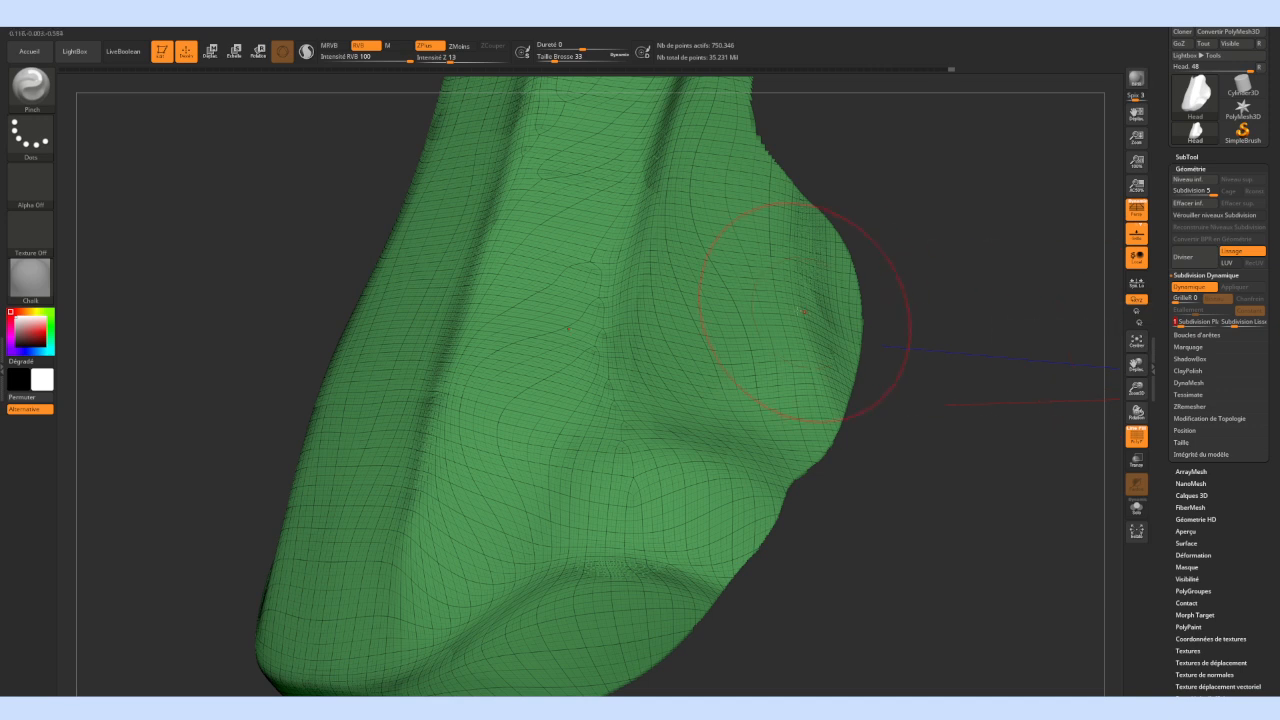
Try Pinch brush strokes across the nose surface, undo them and open the library of sculpting brushes
left_click_drag(692, 292, 702, 304)
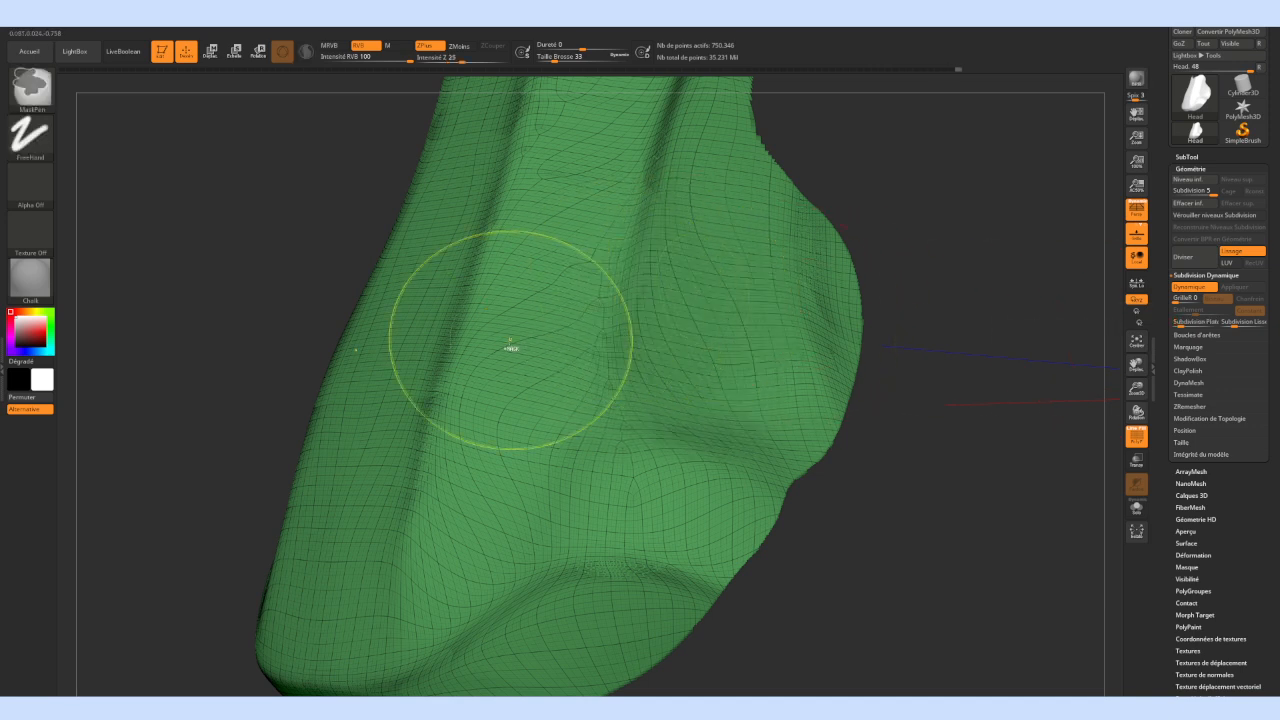
key("ctrl+z")
left_click_drag(528, 337, 594, 268, "shift")
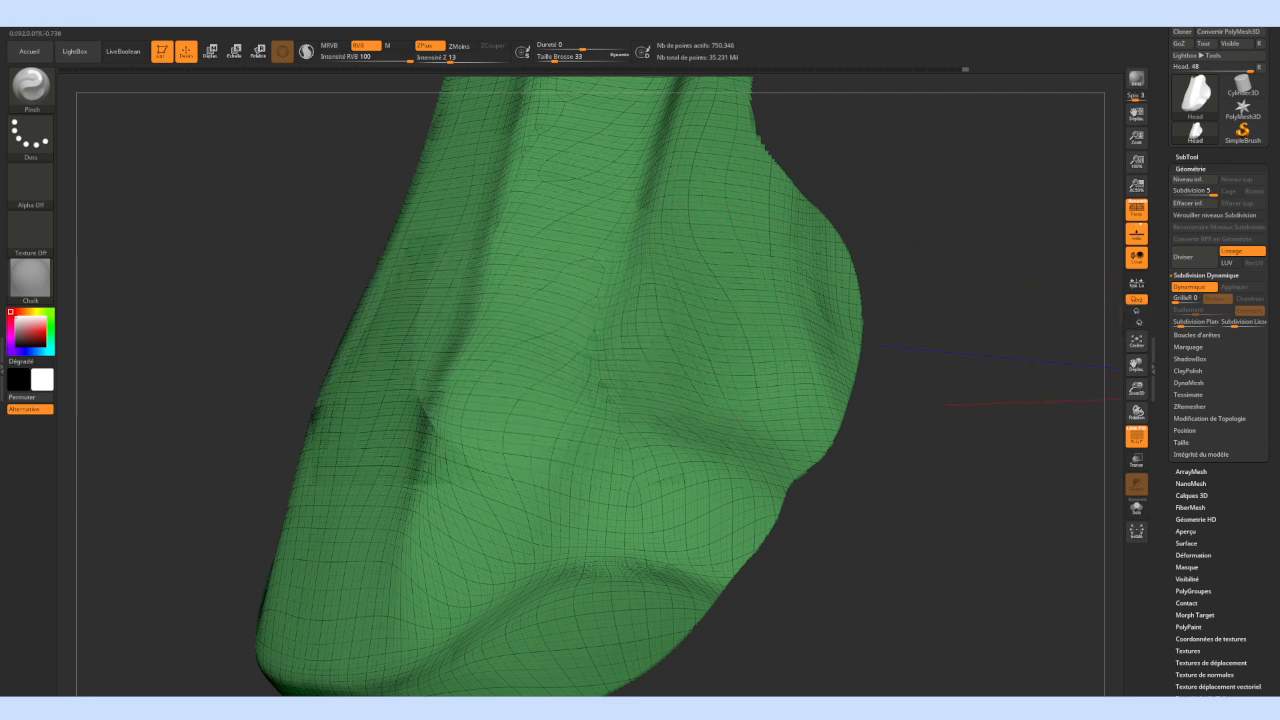
key("ctrl")
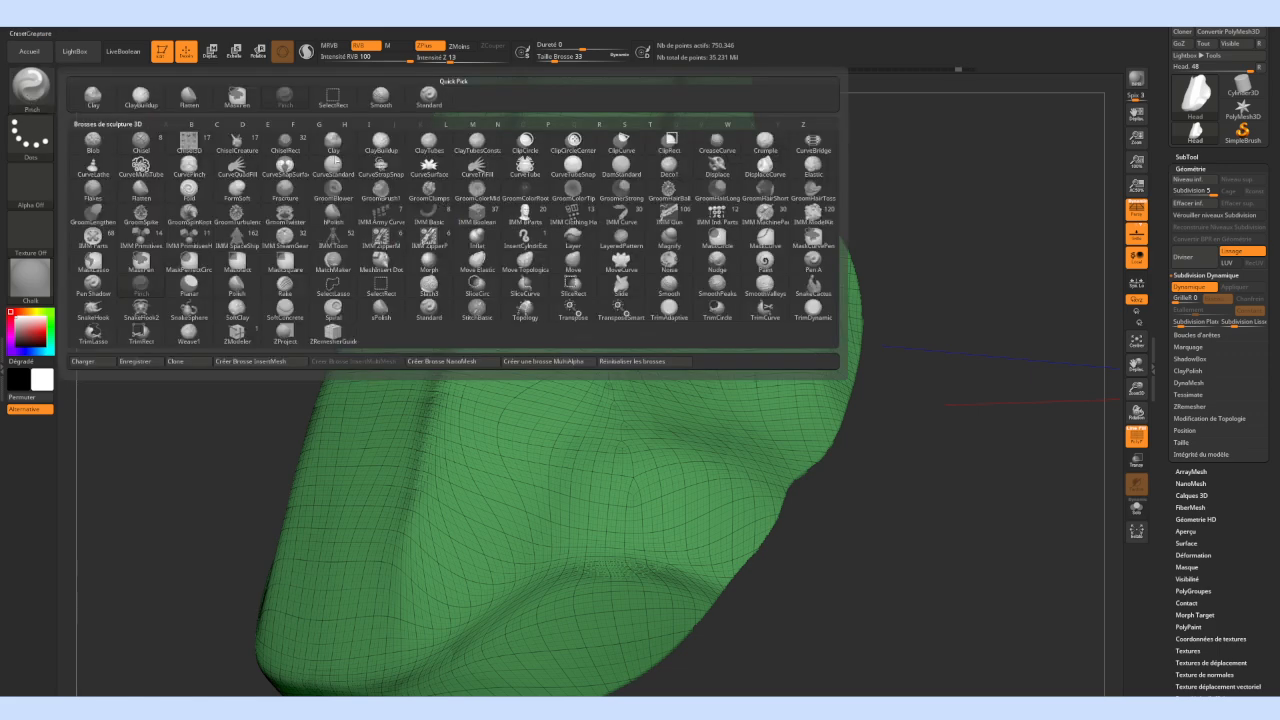
left_click(30, 88)
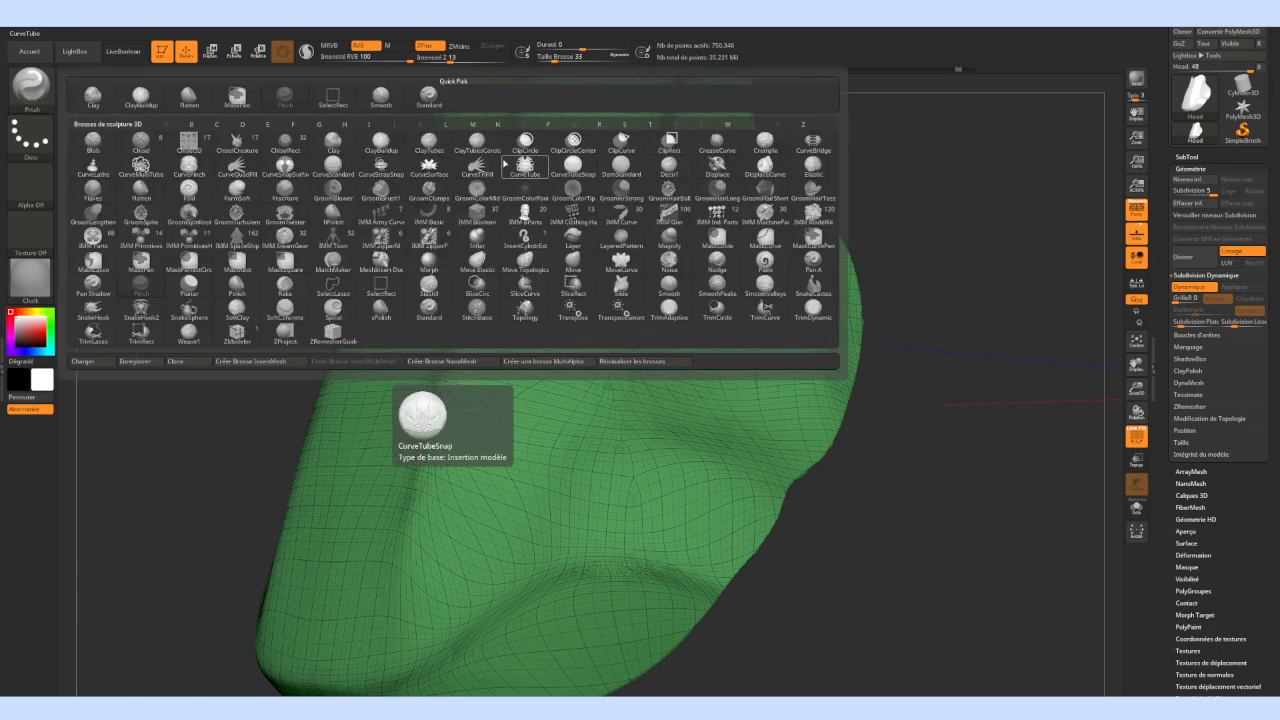
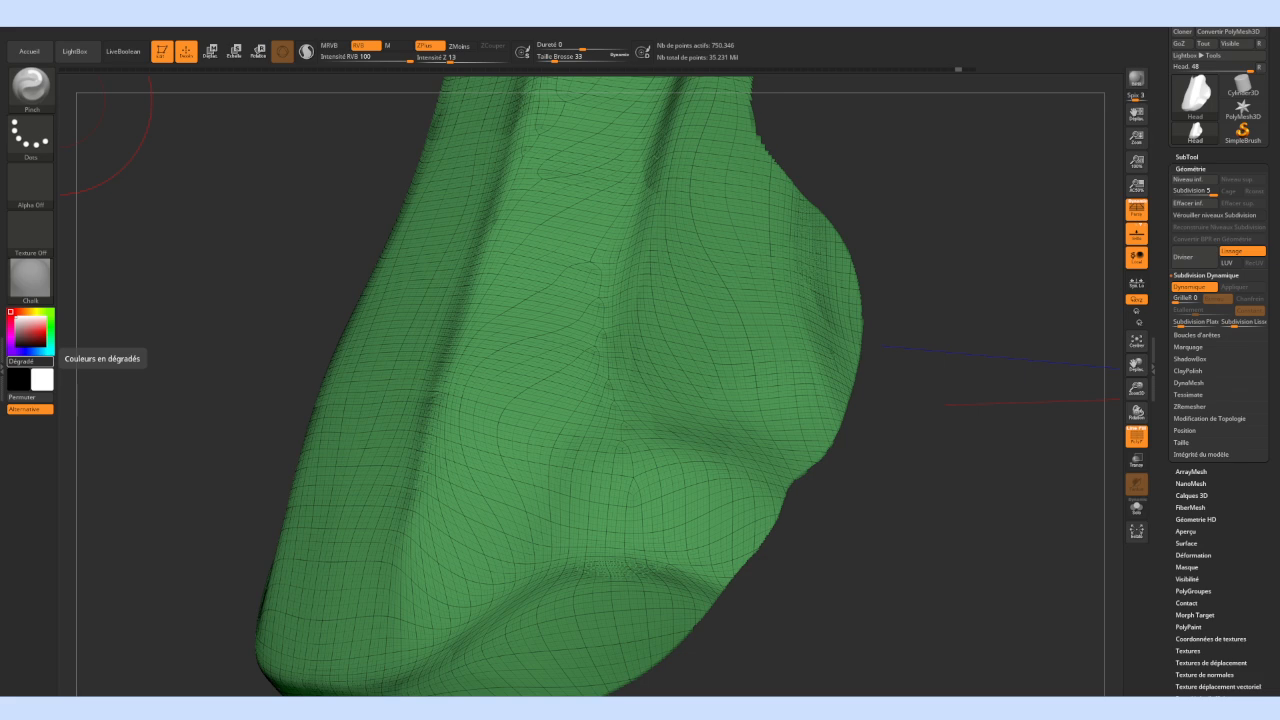
Create a new blank document without saving the changes to the current one
mouse_move(932, 412)
left_mouse_down()
mouse_move(766, 380)
mouse_move(757, 428)
mouse_move(757, 392)
mouse_move(732, 390)
left_mouse_up()
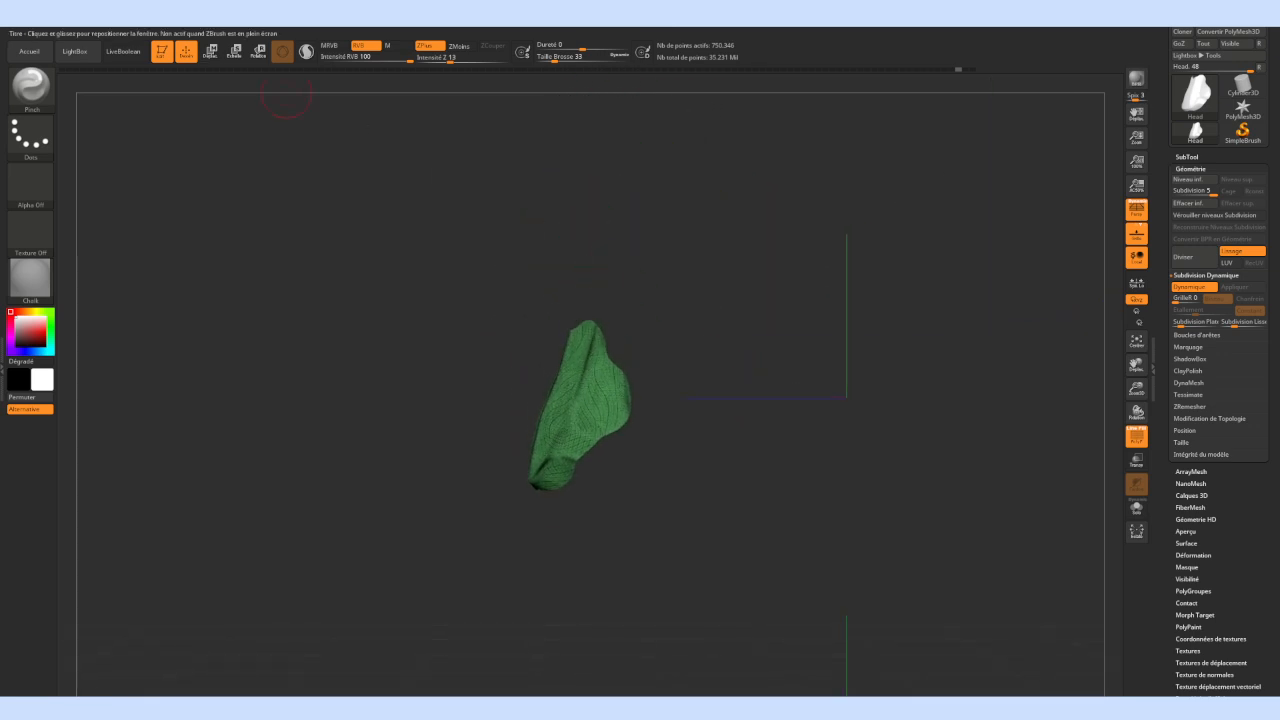
left_click(114, 28)
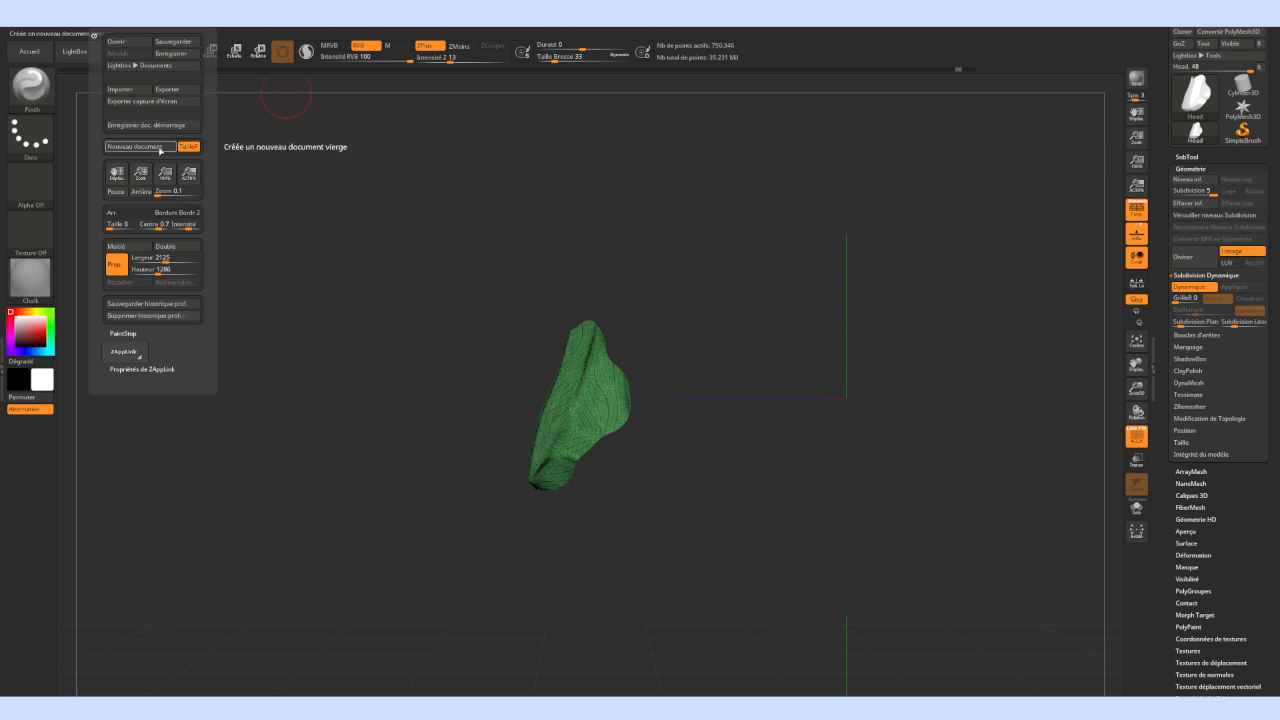
left_click(160, 148)
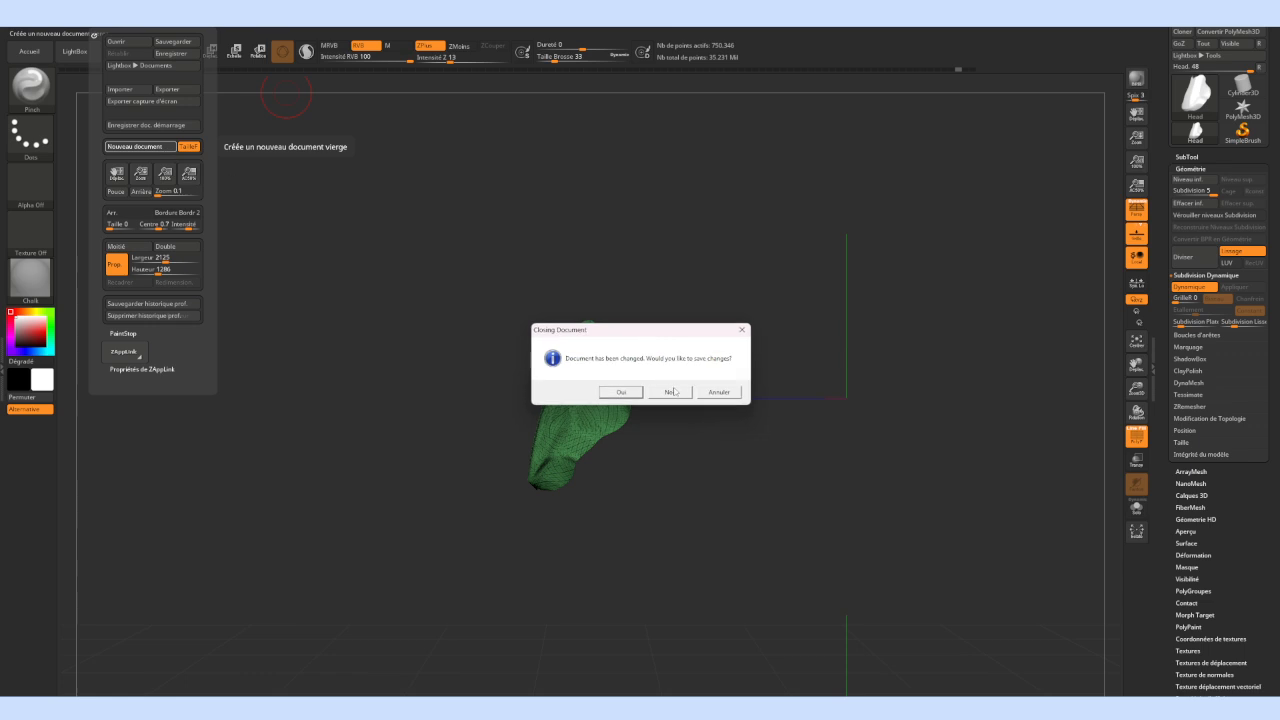
left_click(638, 392)
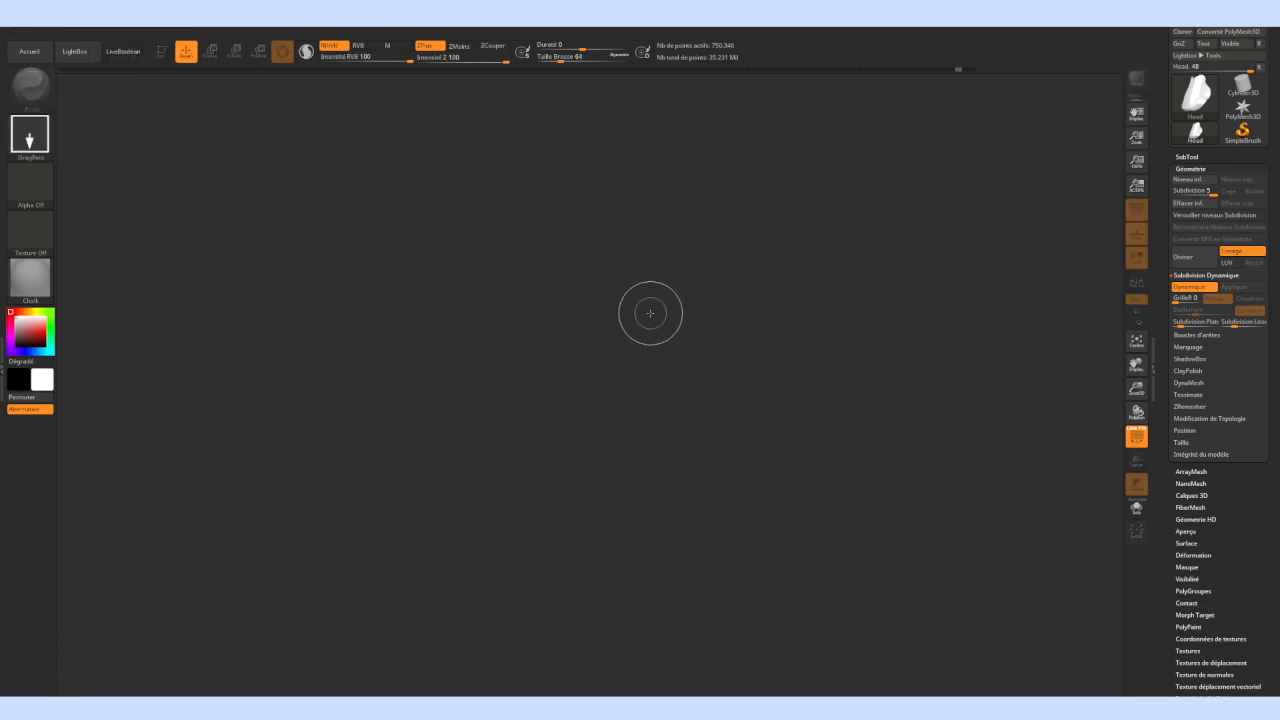
key("ctrl+shift")
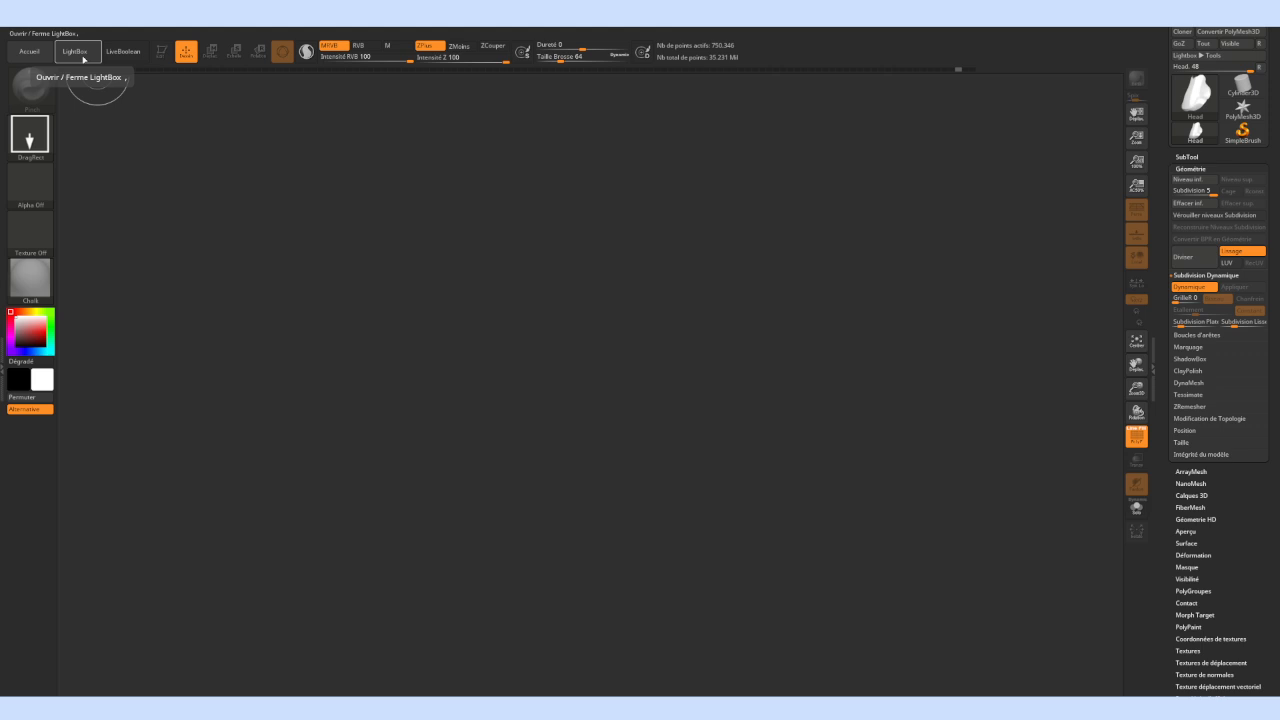
Load a starter sphere project from the LightBox project library
left_click(84, 58)
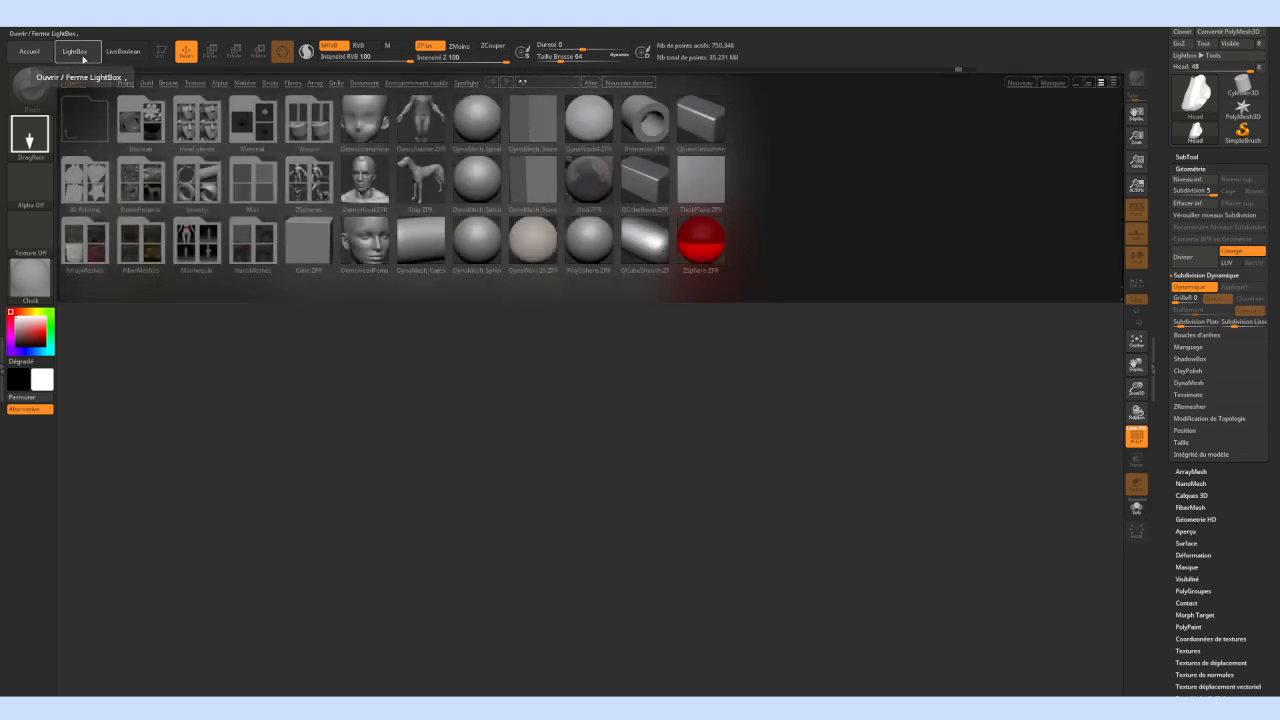
double_click(477, 135)
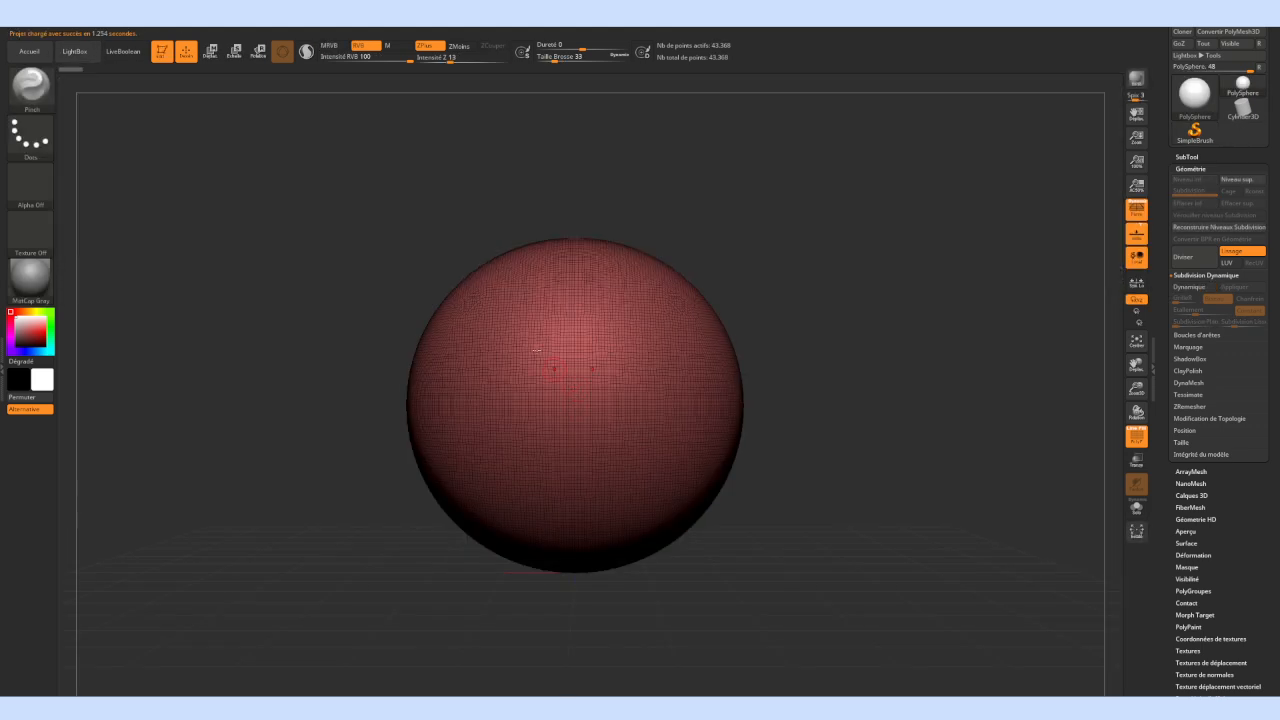
left_click_drag(754, 251, 729, 287, "alt")
key("ctrl+shift")
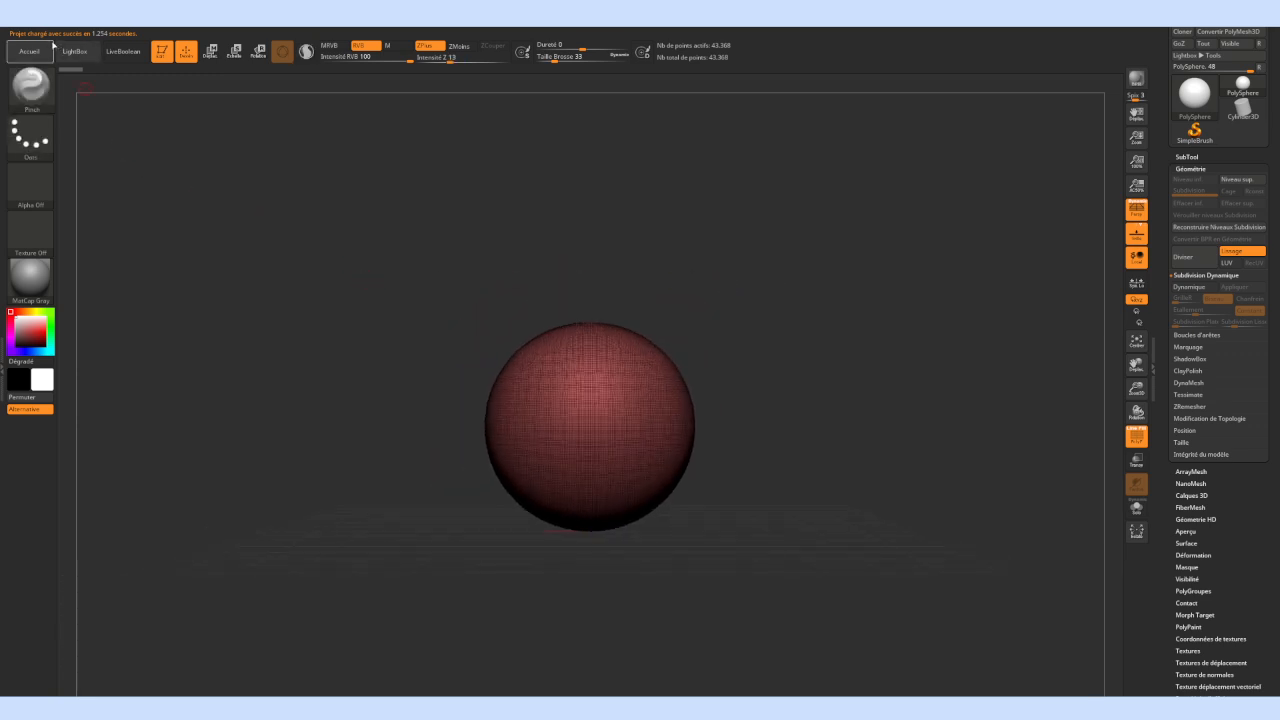
left_click(94, 33)
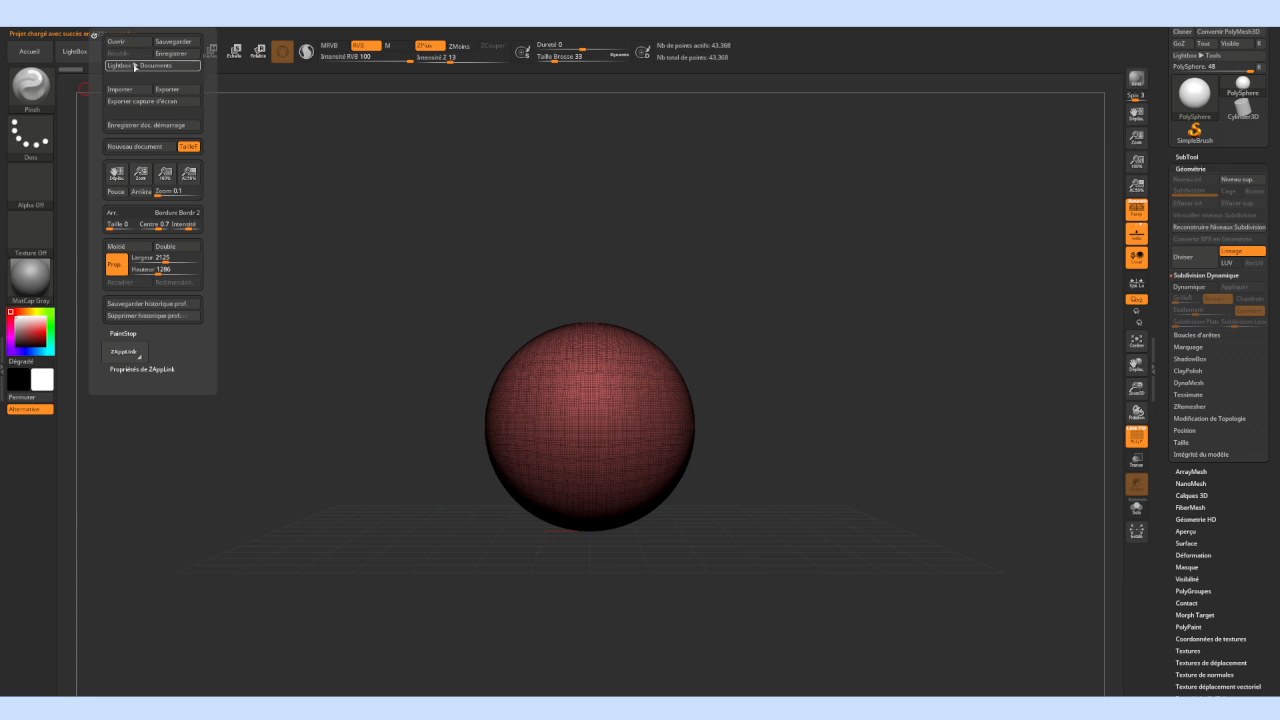
left_click(165, 54)
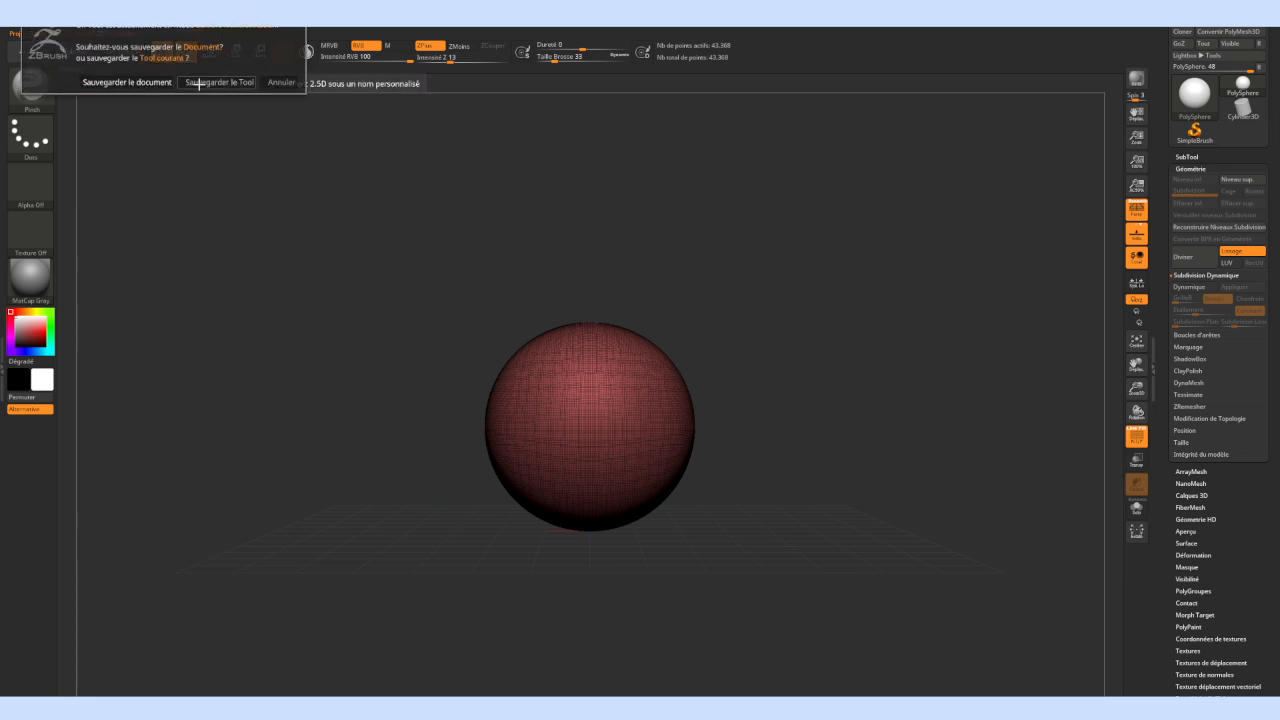
left_click(132, 83)
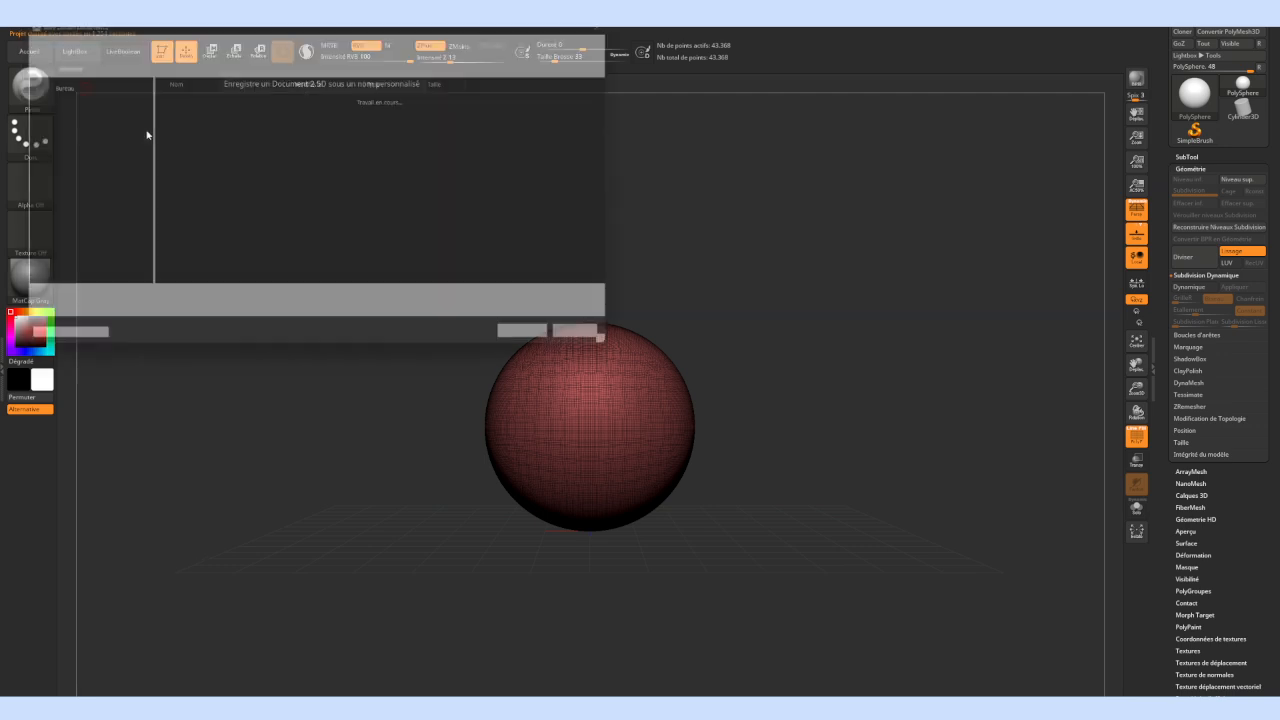
key("Escape")
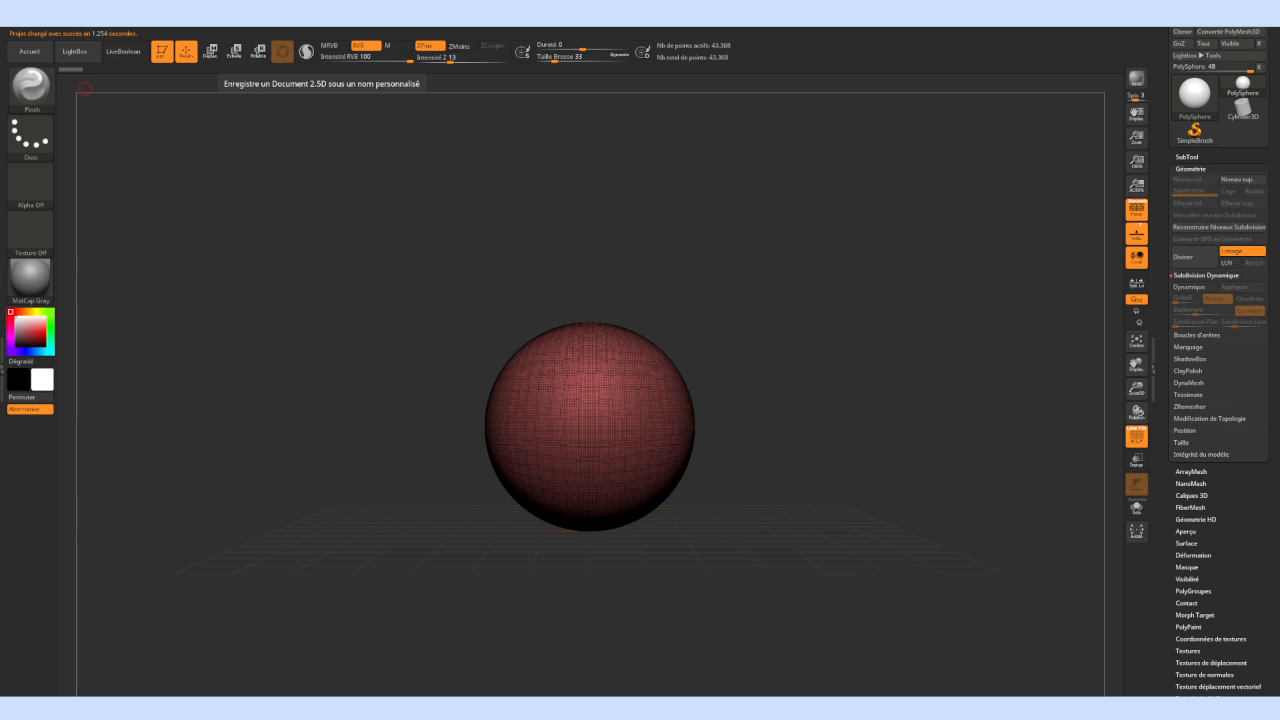
key("ctrl+s")
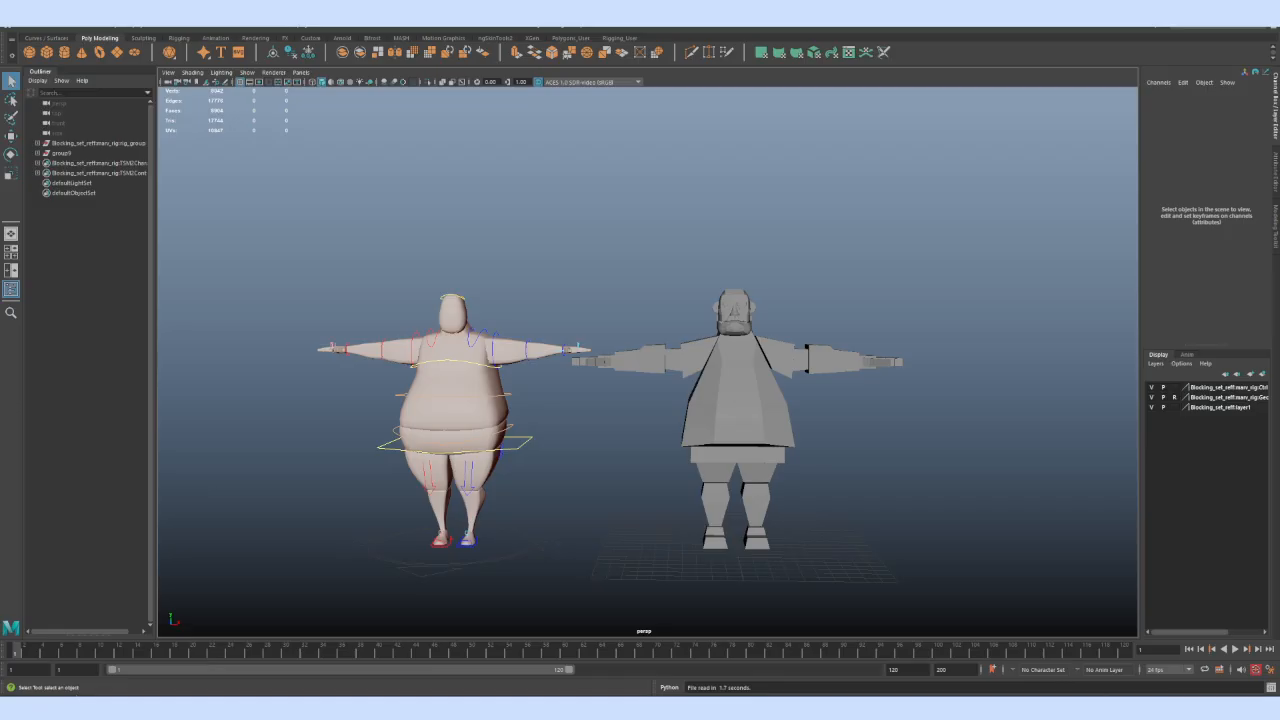
Switch to Maya and frame the blocky bearded character by its torso mesh
left_click(761, 417)
key("f")
right_click_drag(837, 424, 560, 300, "alt")
Select all the block meshes inside the bearded character's group and combine them into a single mesh
left_click(38, 153)
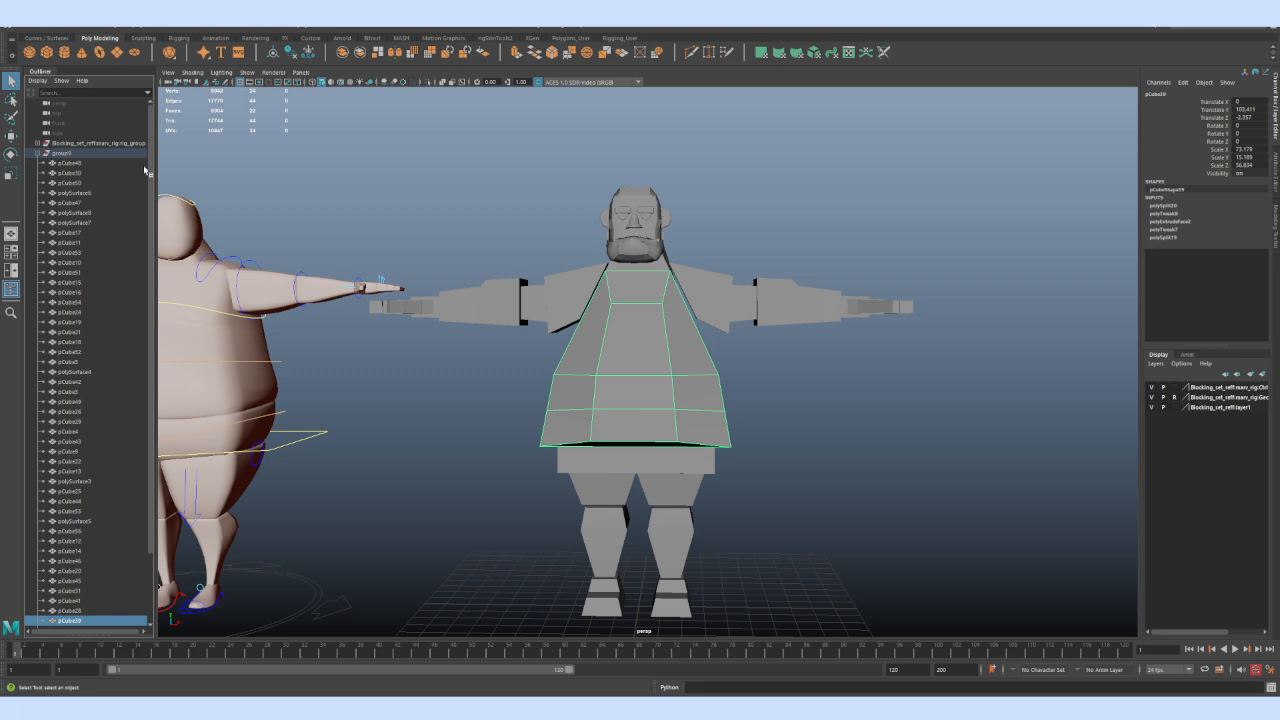
left_click_drag(155, 170, 268, 200)
left_click(98, 163, "shift")
scroll(607, 379, "down", 3)
left_click_drag(607, 379, 644, 372, "alt")
scroll(634, 383, "up", 4)
middle_click_drag(644, 372, 634, 334, "alt")
left_click_drag(634, 334, 622, 355, "alt")
left_click(343, 52)
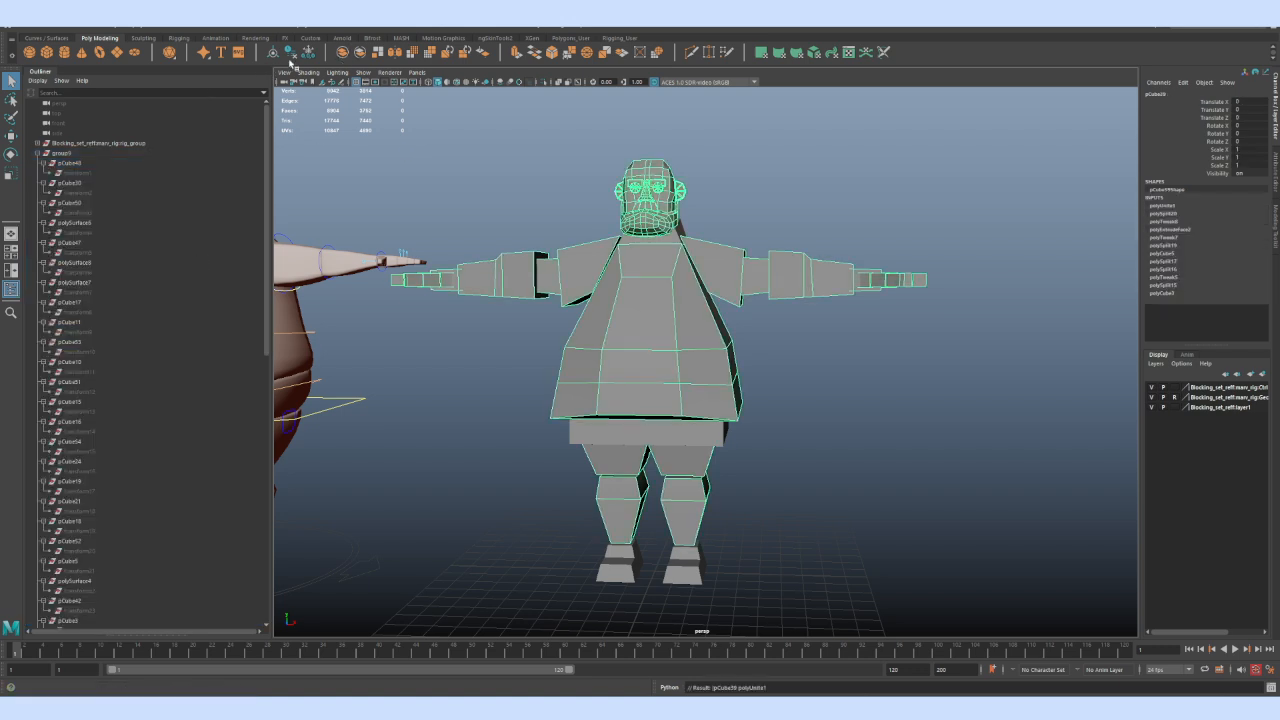
Delete the combined body mesh's construction history, check which blocks remain in the group and reselect the combined mesh
key("alt+shift+d")
left_click(96, 152)
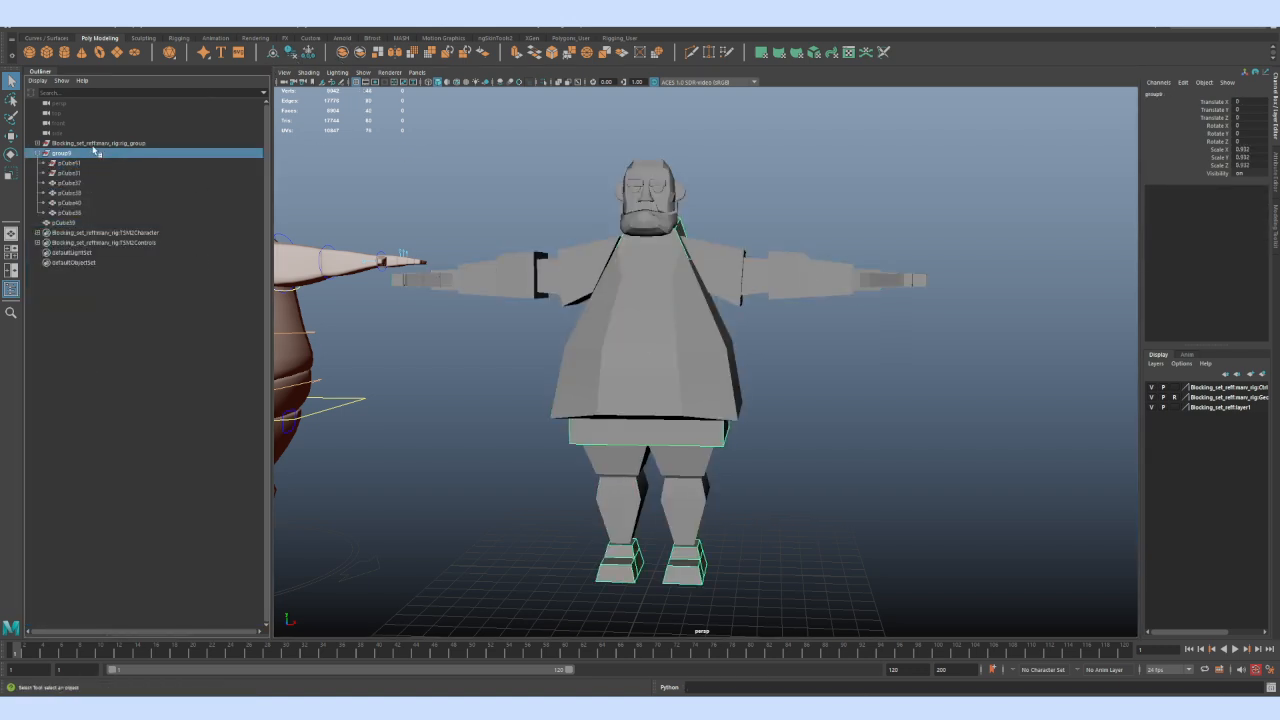
left_click(92, 222)
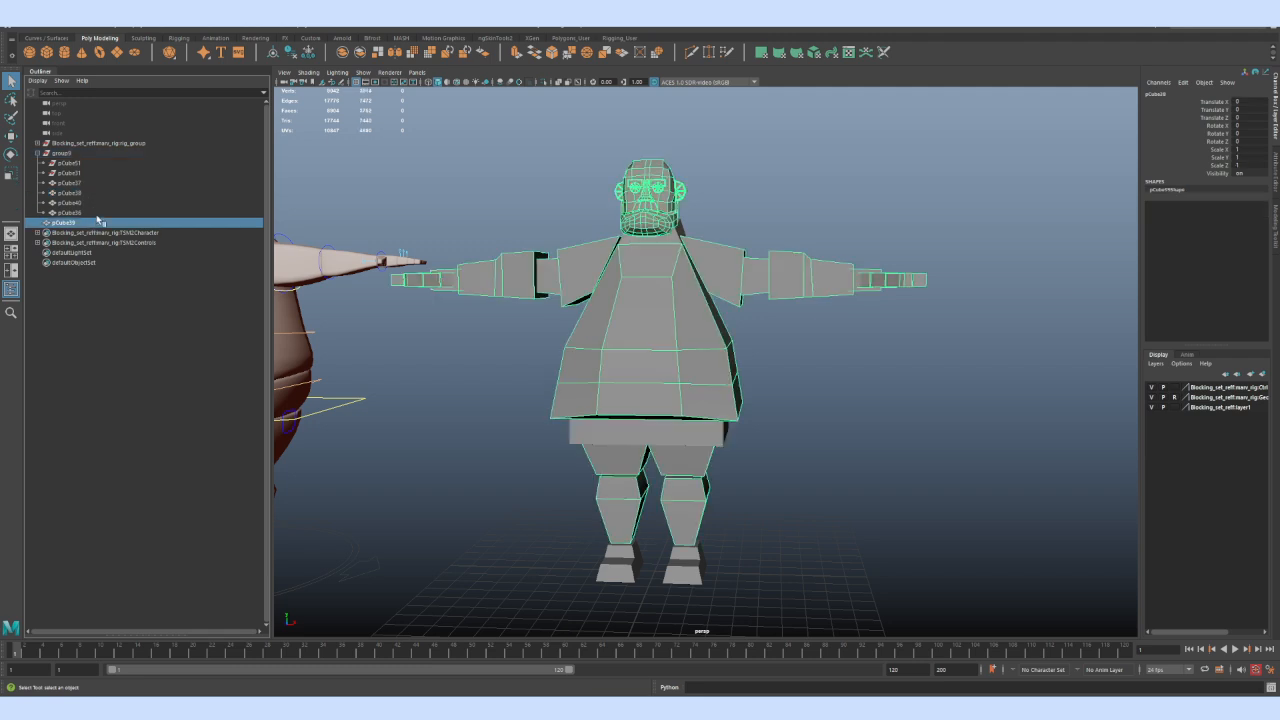
middle_click_drag(90, 228, 82, 216)
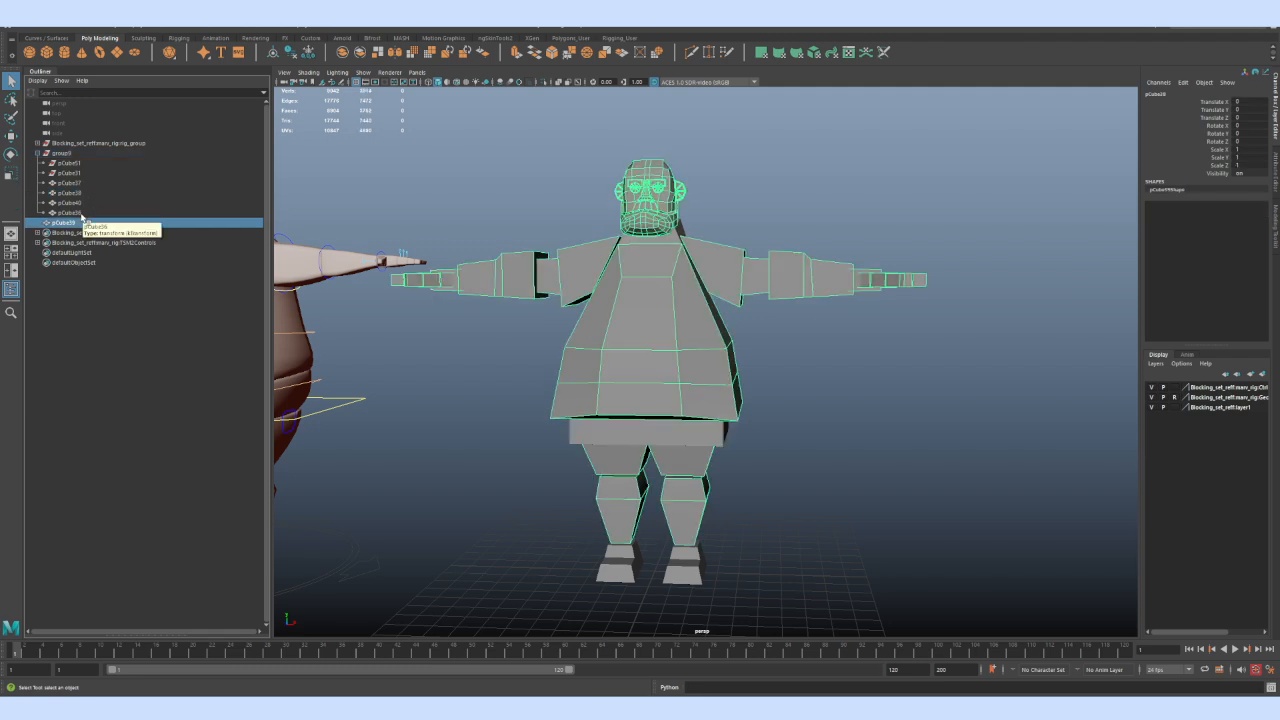
Combine the leftover waist and foot blocks with the body mesh and delete the resulting mesh's construction history
left_click(82, 214, "ctrl")
left_click(83, 204, "ctrl")
left_click(85, 185, "ctrl")
left_click(85, 195, "ctrl")
left_click(343, 52)
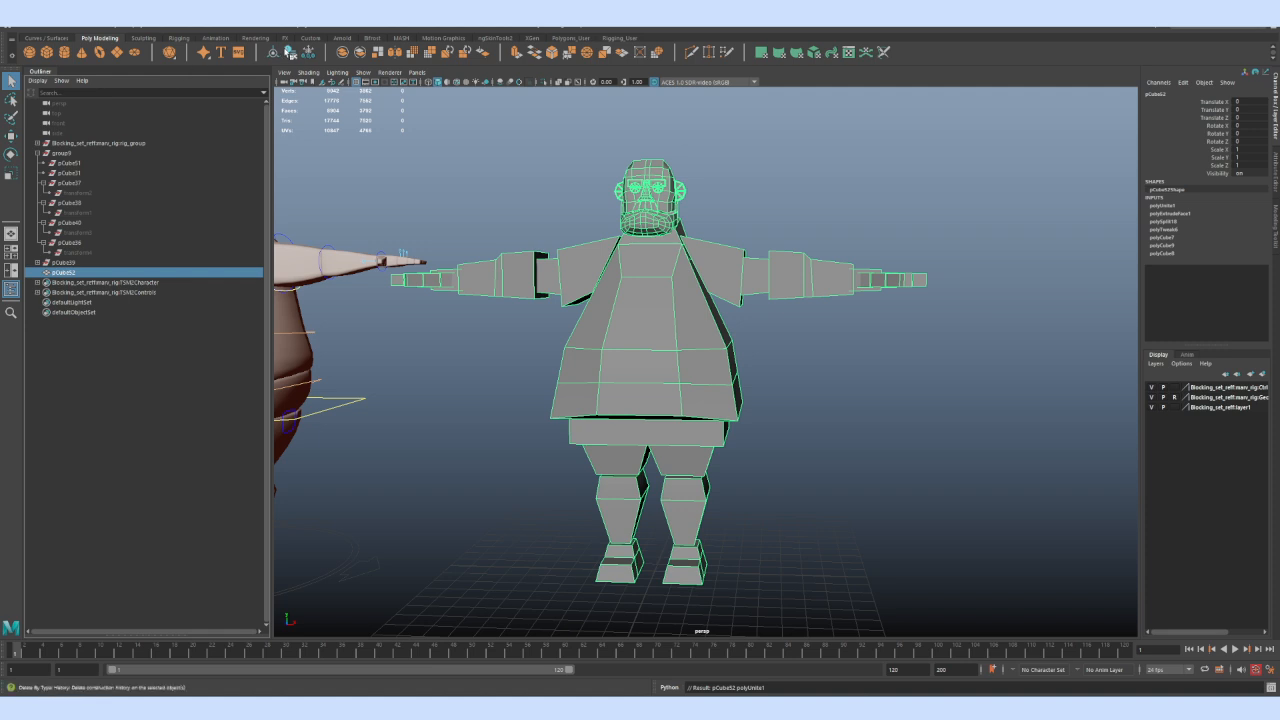
left_click(290, 52)
Delete the leftover group and rename the single combined character mesh Golemme_maya
left_click(77, 157)
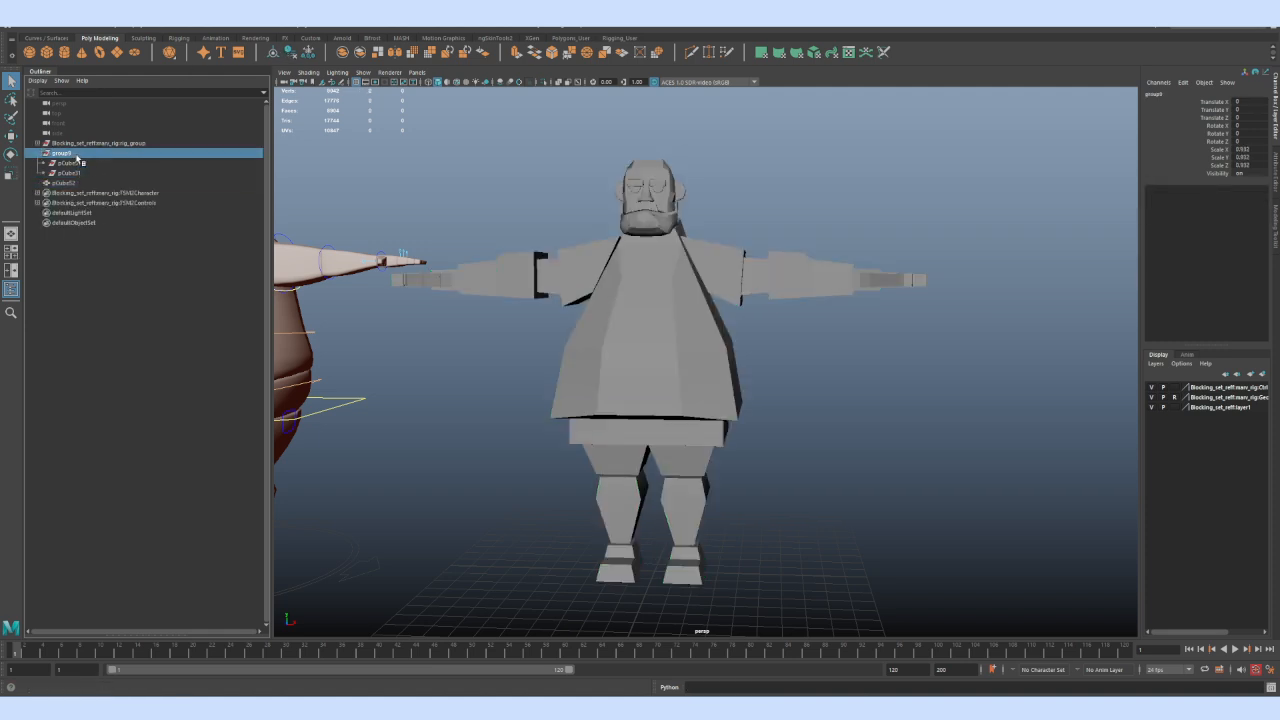
key("Delete")
left_click(103, 153)
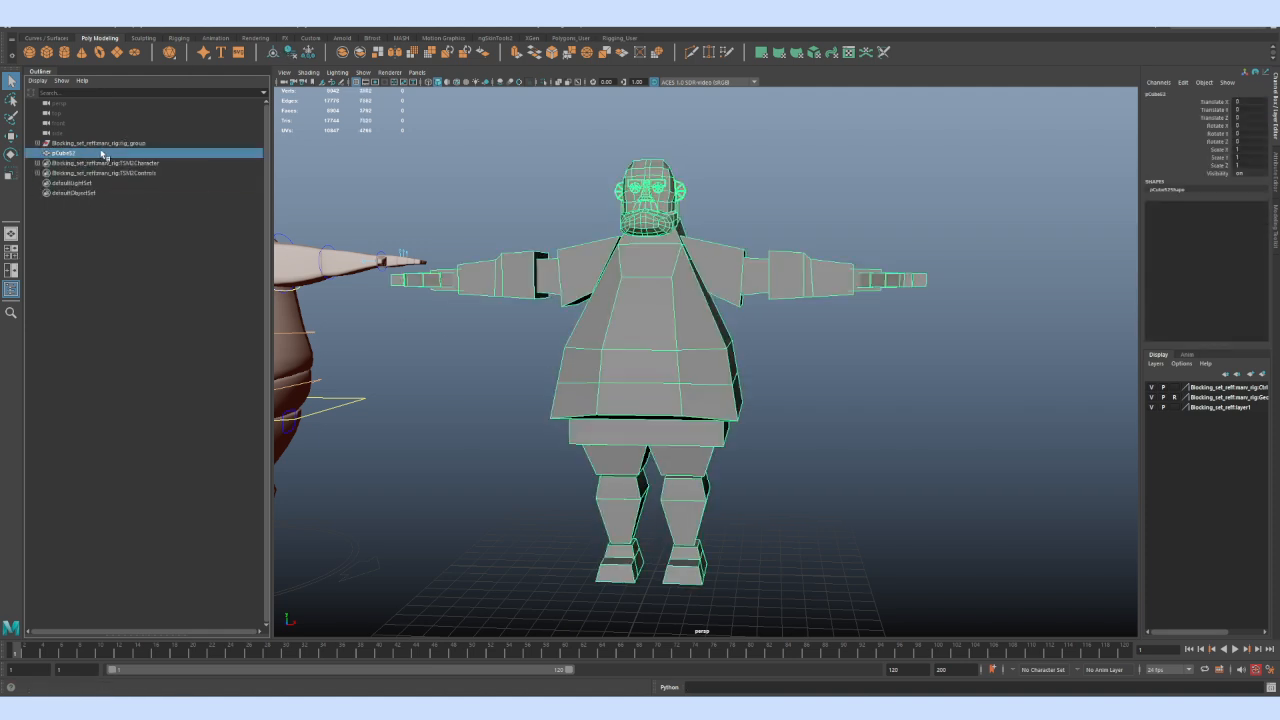
double_click(103, 153)
type("Bo")
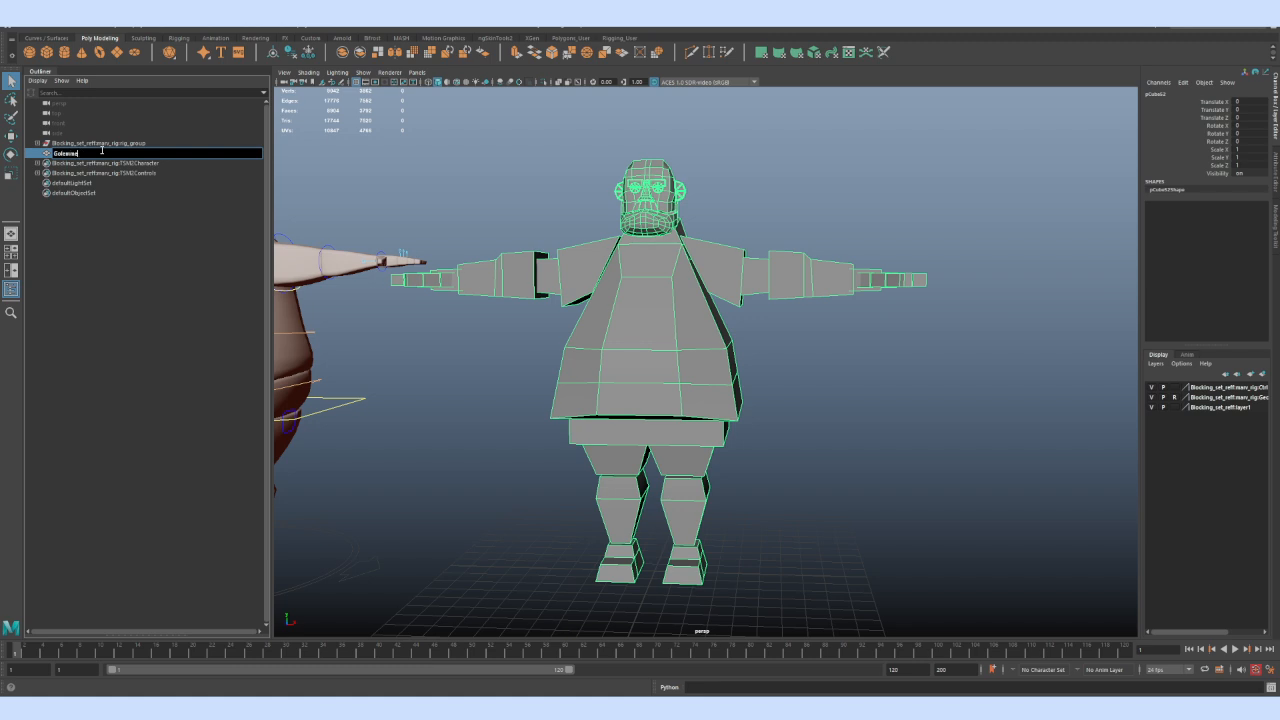
type("lemma_maya")
left_click(208, 288)
left_click(112, 153)
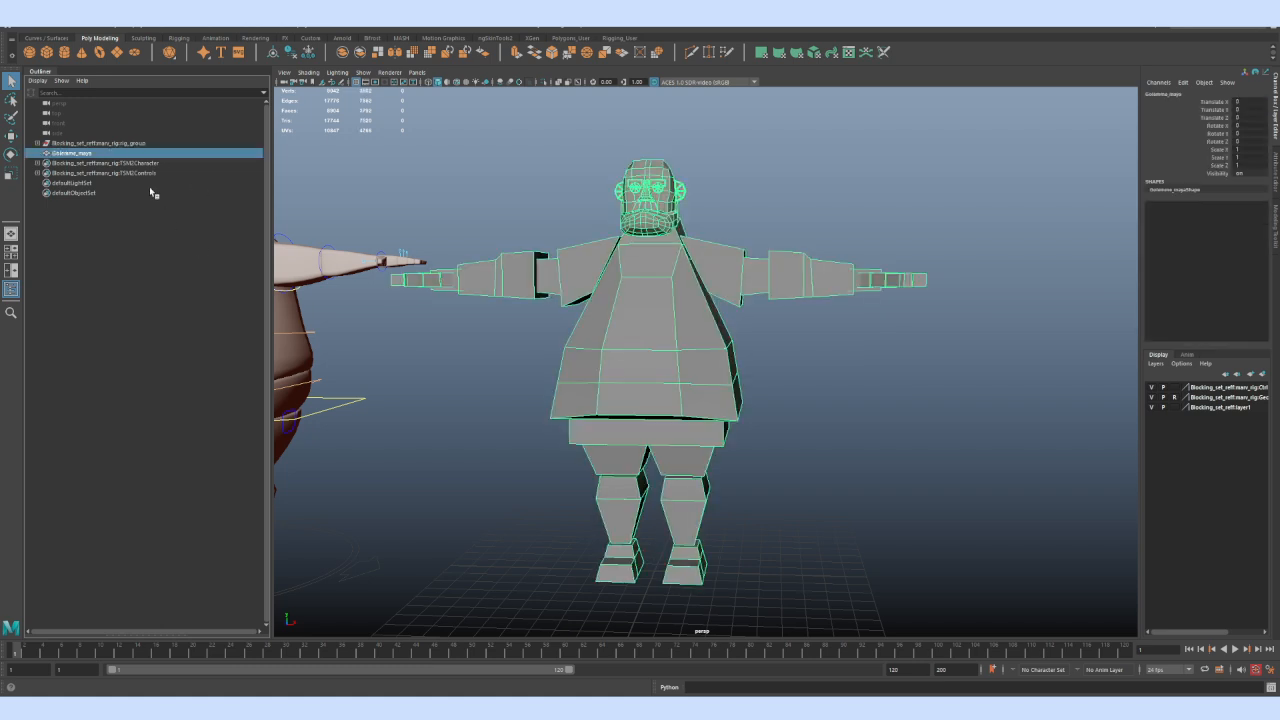
Export only the selected character mesh with the file type set to Fbx
left_click(34, 28)
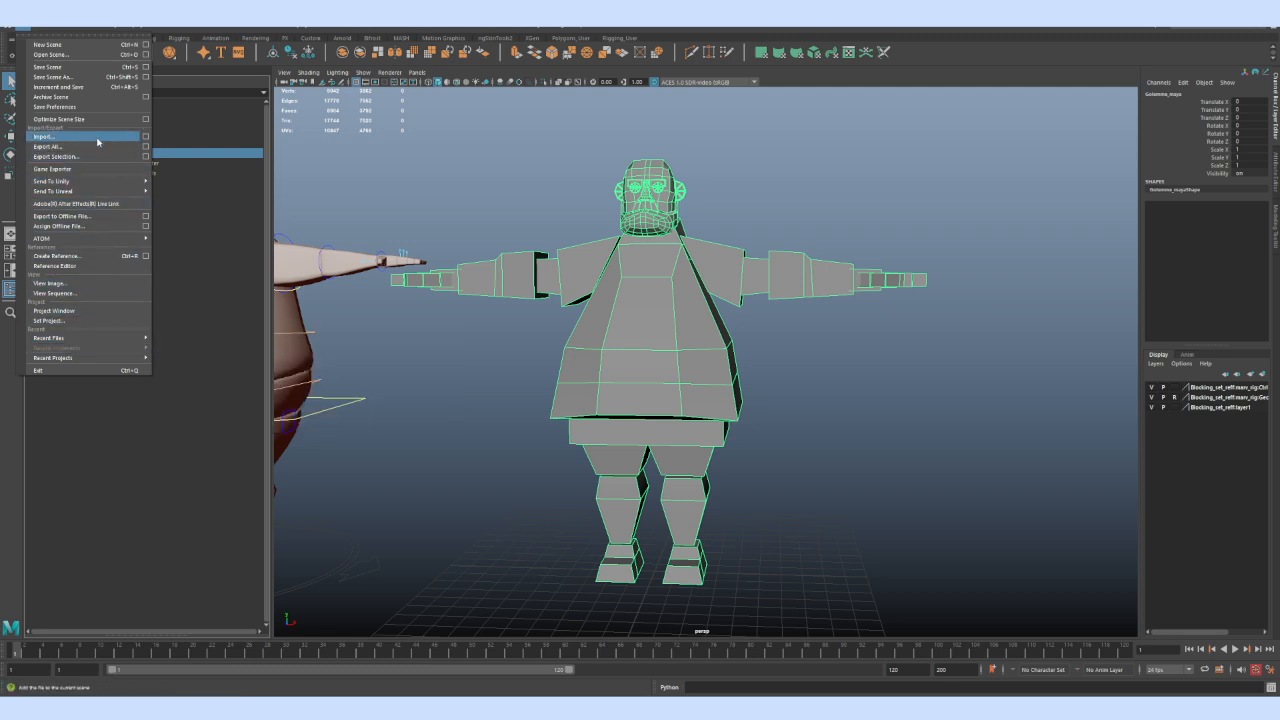
left_click(146, 157)
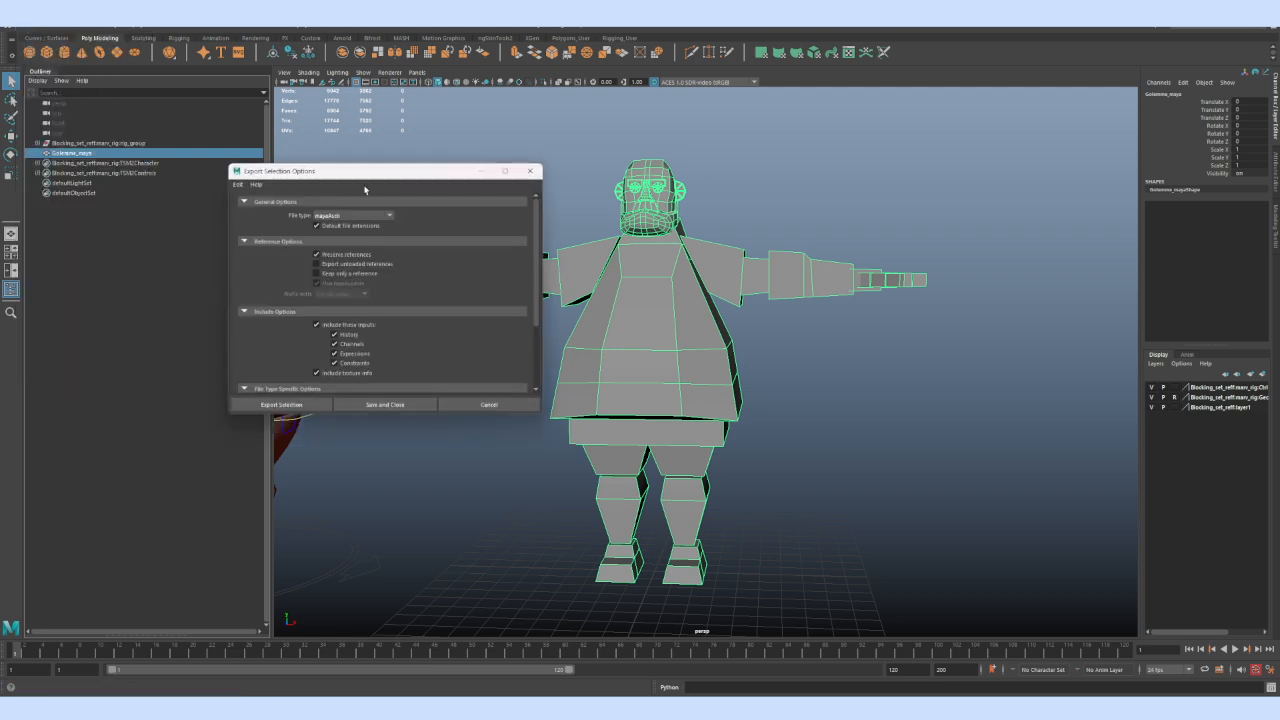
left_click_drag(370, 174, 437, 172)
left_click(443, 216)
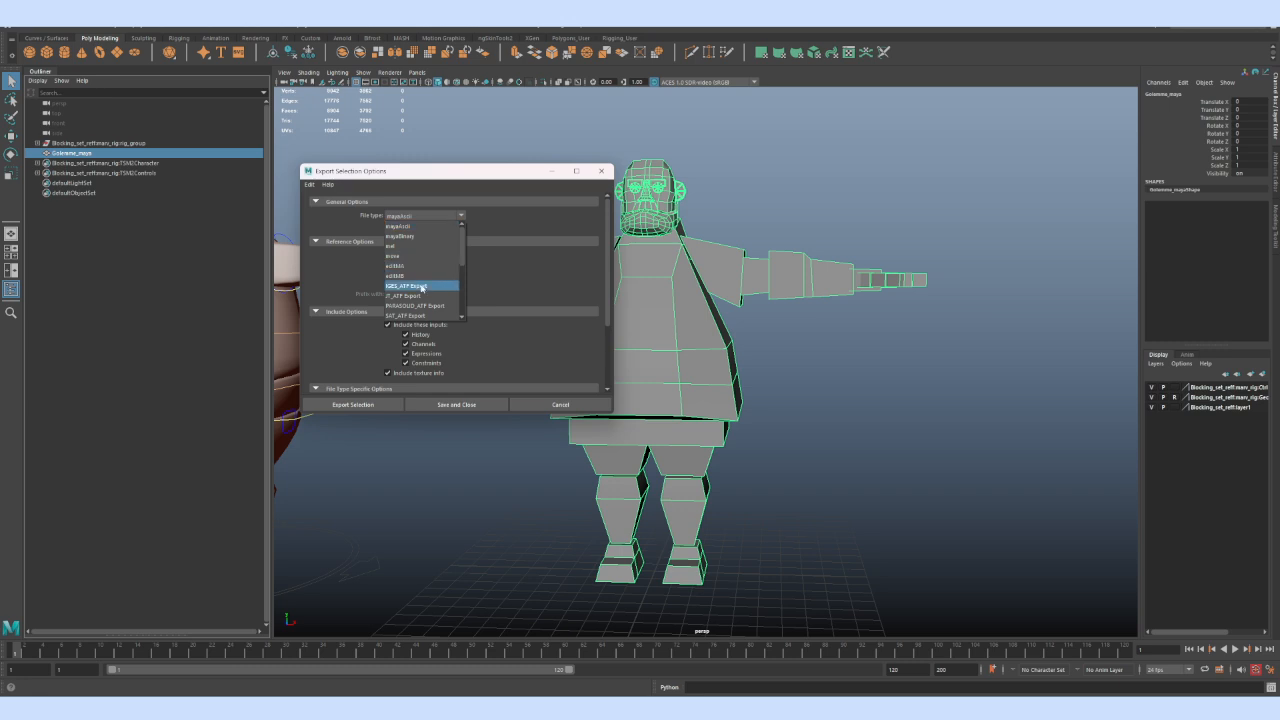
scroll(436, 311, "down", 2)
scroll(436, 311, "down", 1)
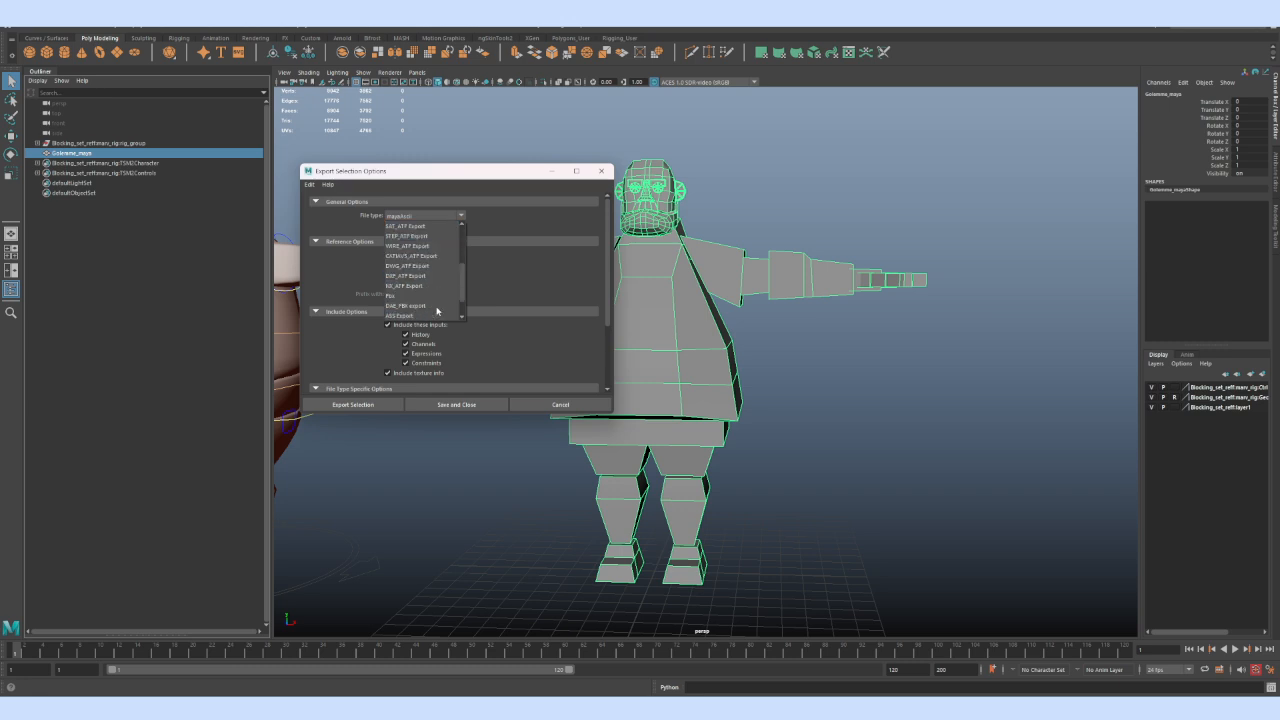
left_click(437, 298)
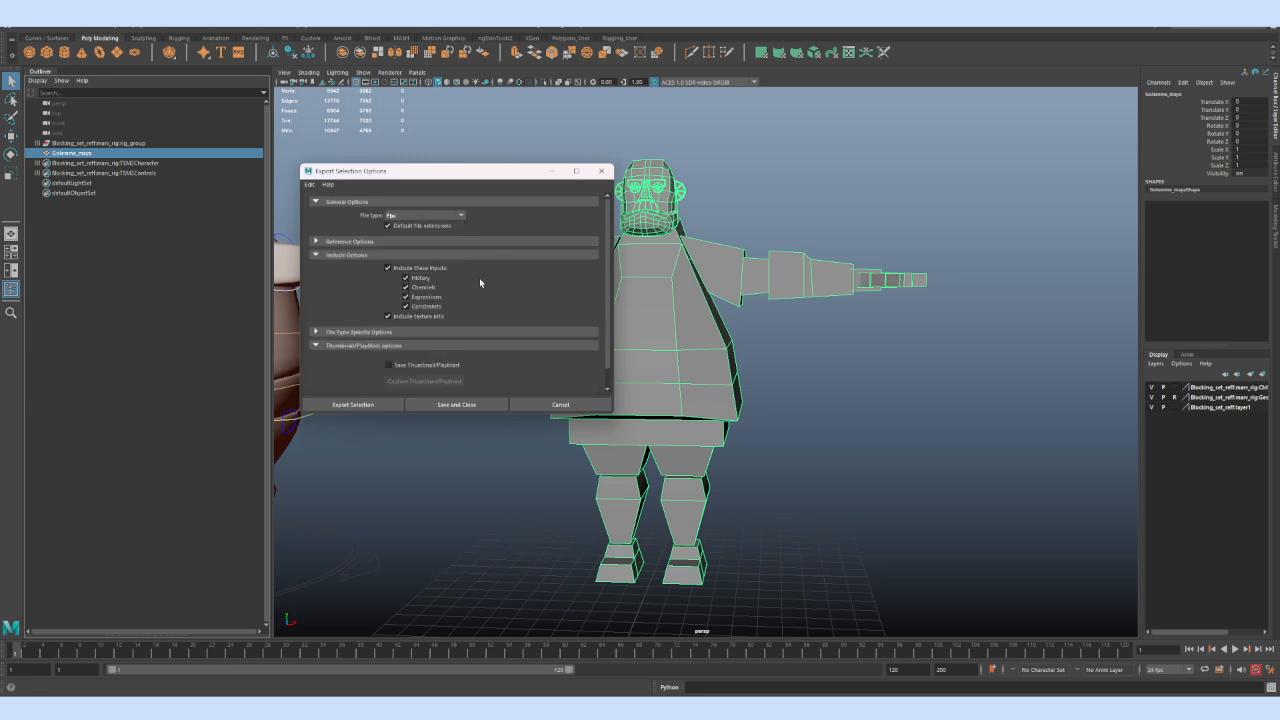
scroll(370, 333, "down", 1)
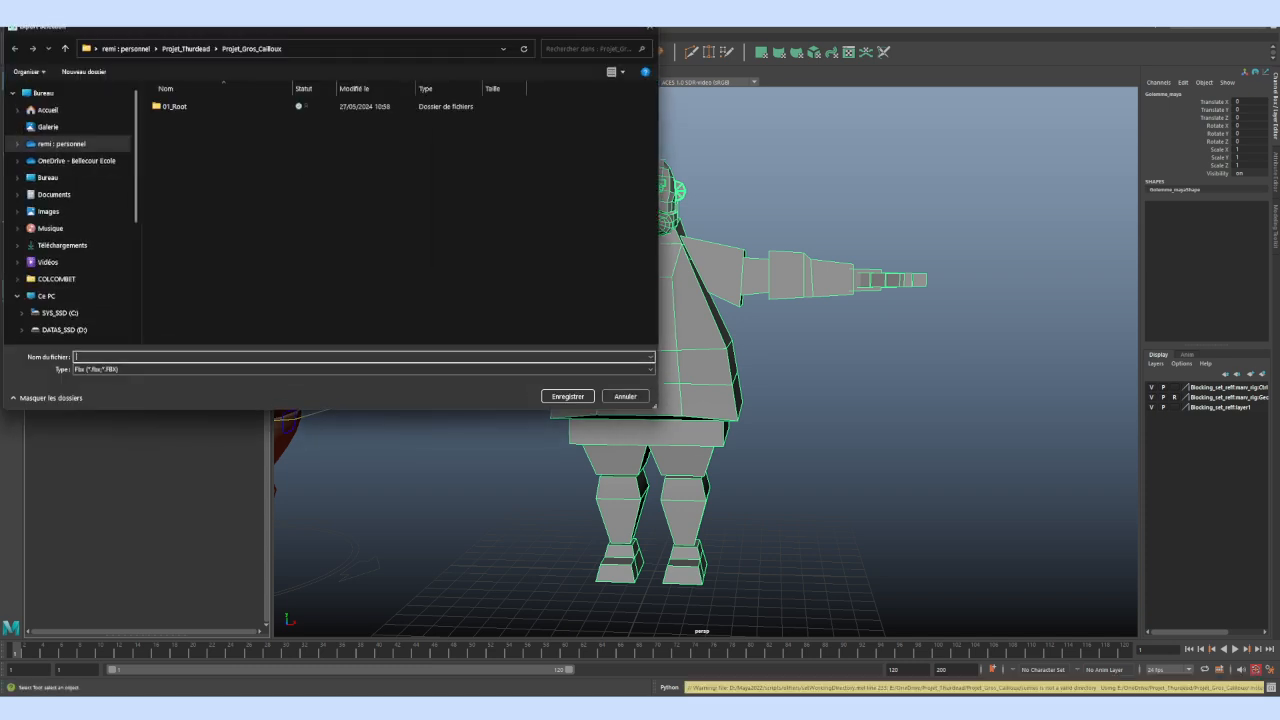
left_click_drag(326, 33, 0, 290)
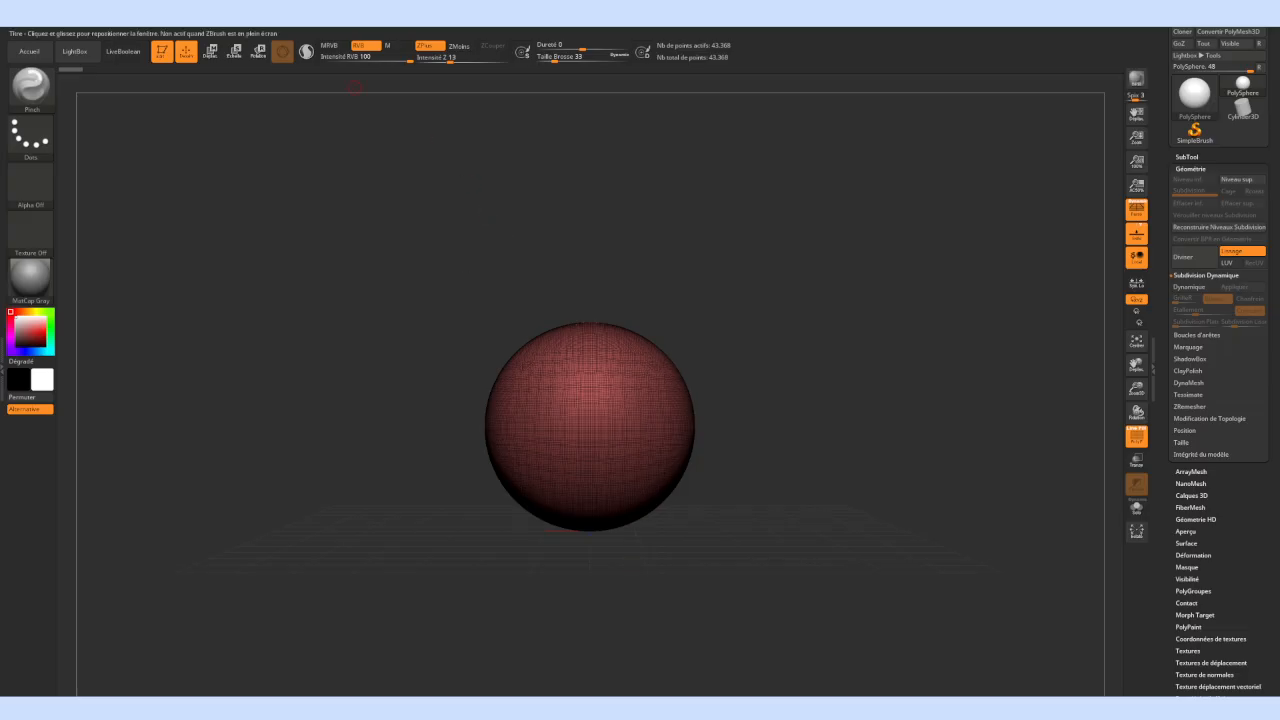
left_click(112, 30)
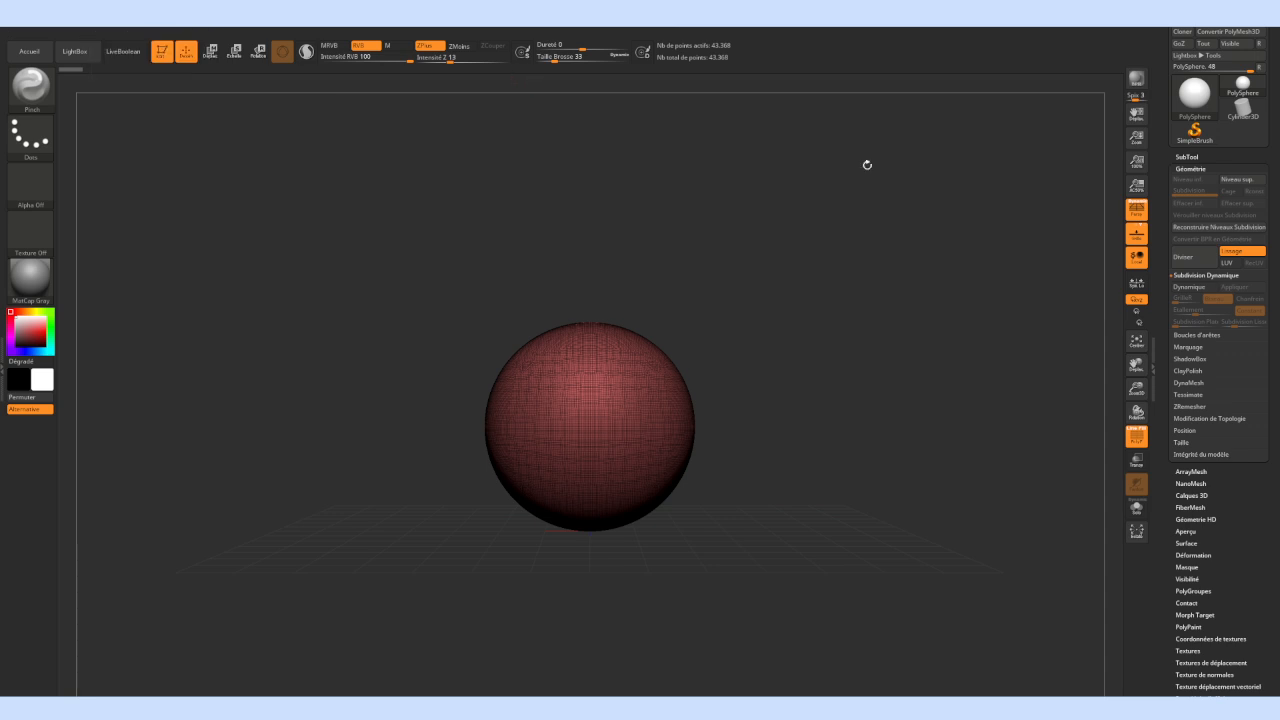
scroll(1263, 150, "up", 2)
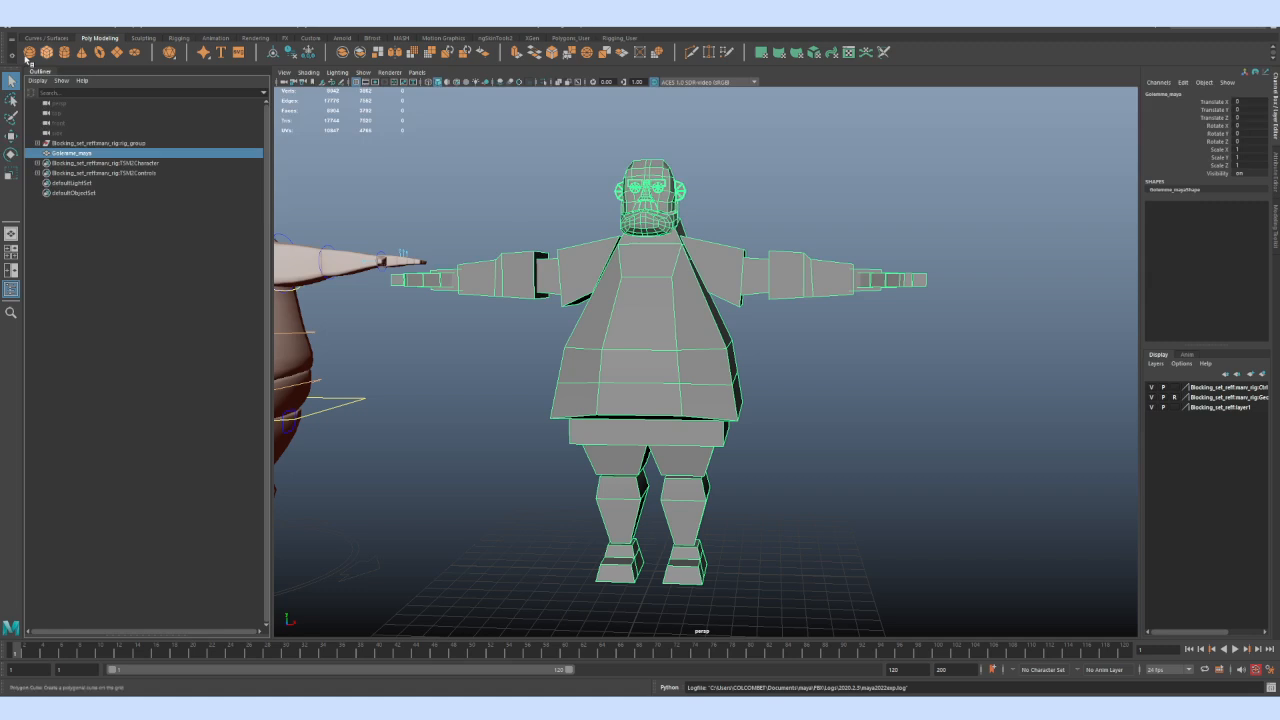
Export the selected character mesh from Maya in OBJexport format as Golemme_To_zbrush_V2
left_click(24, 29)
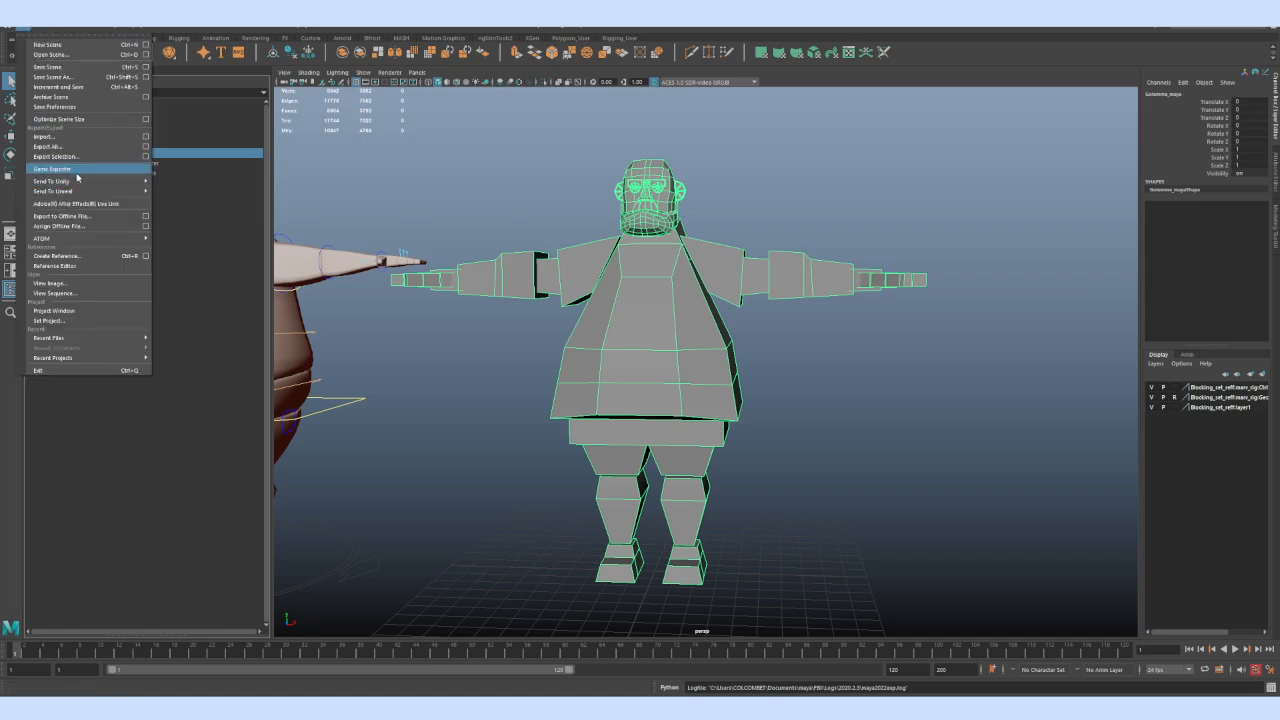
left_click(146, 156)
left_click(424, 215)
scroll(414, 312, "down", 2)
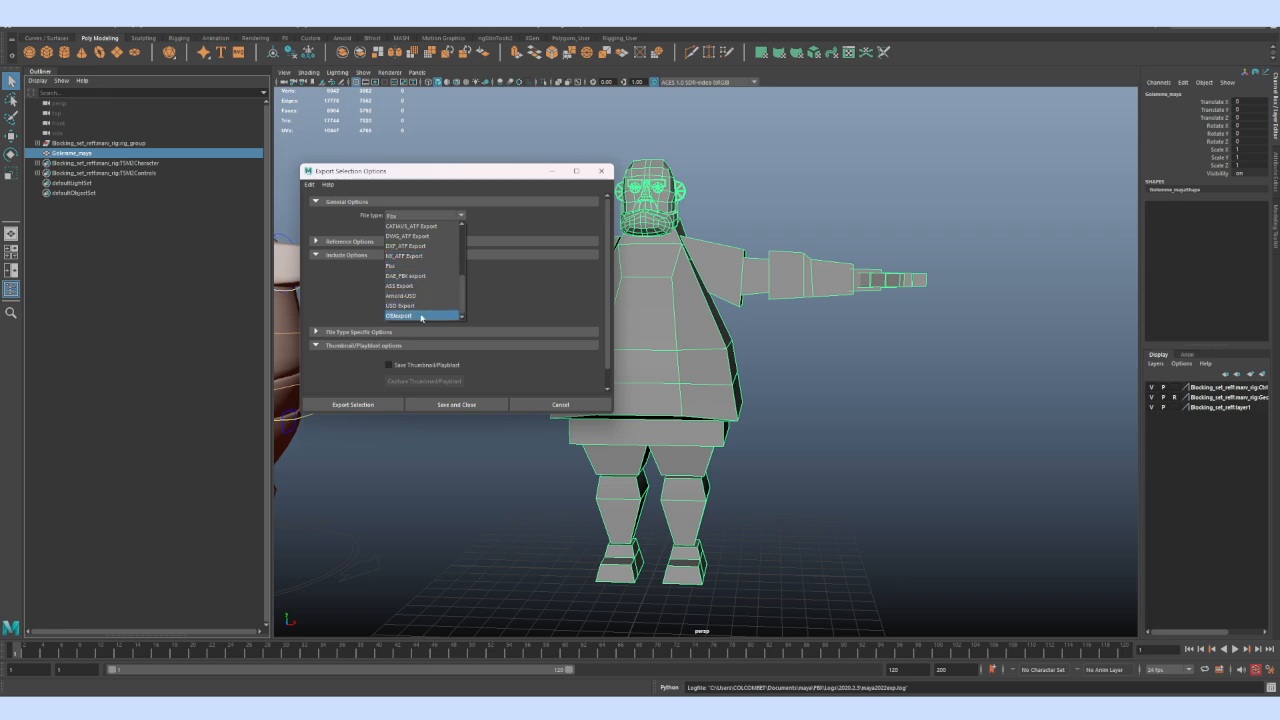
left_click(421, 316)
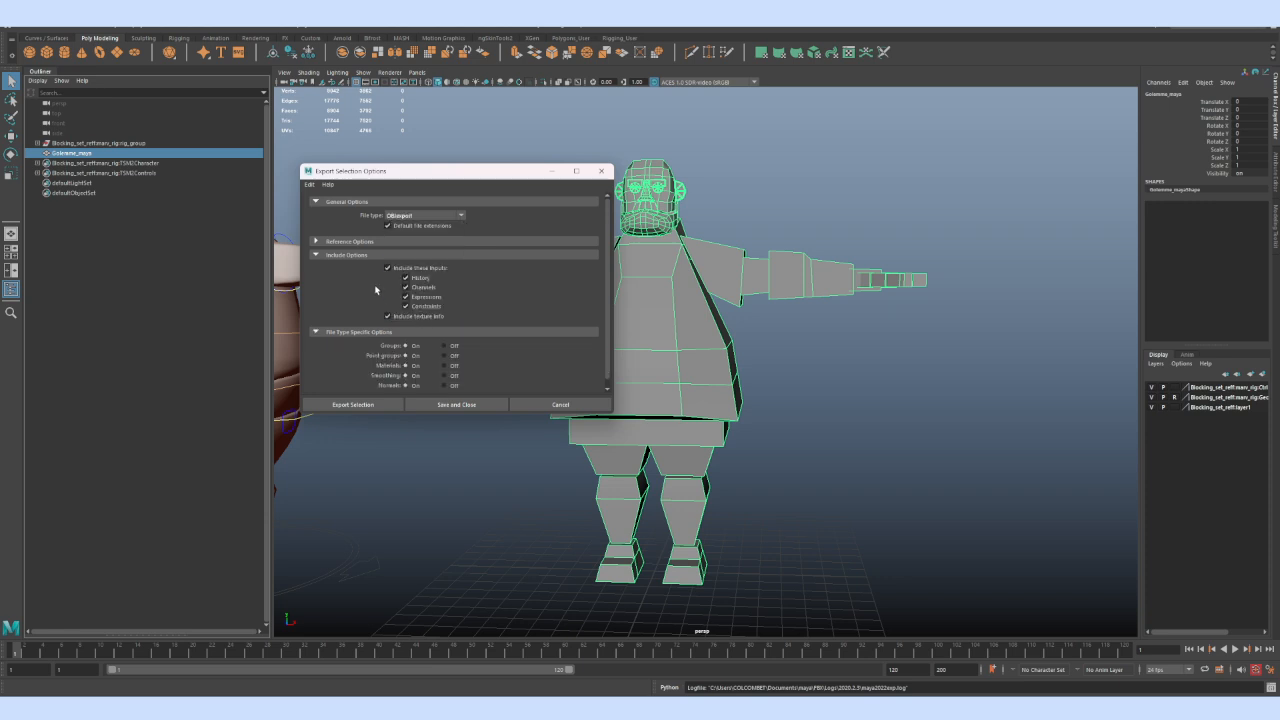
left_click(367, 406)
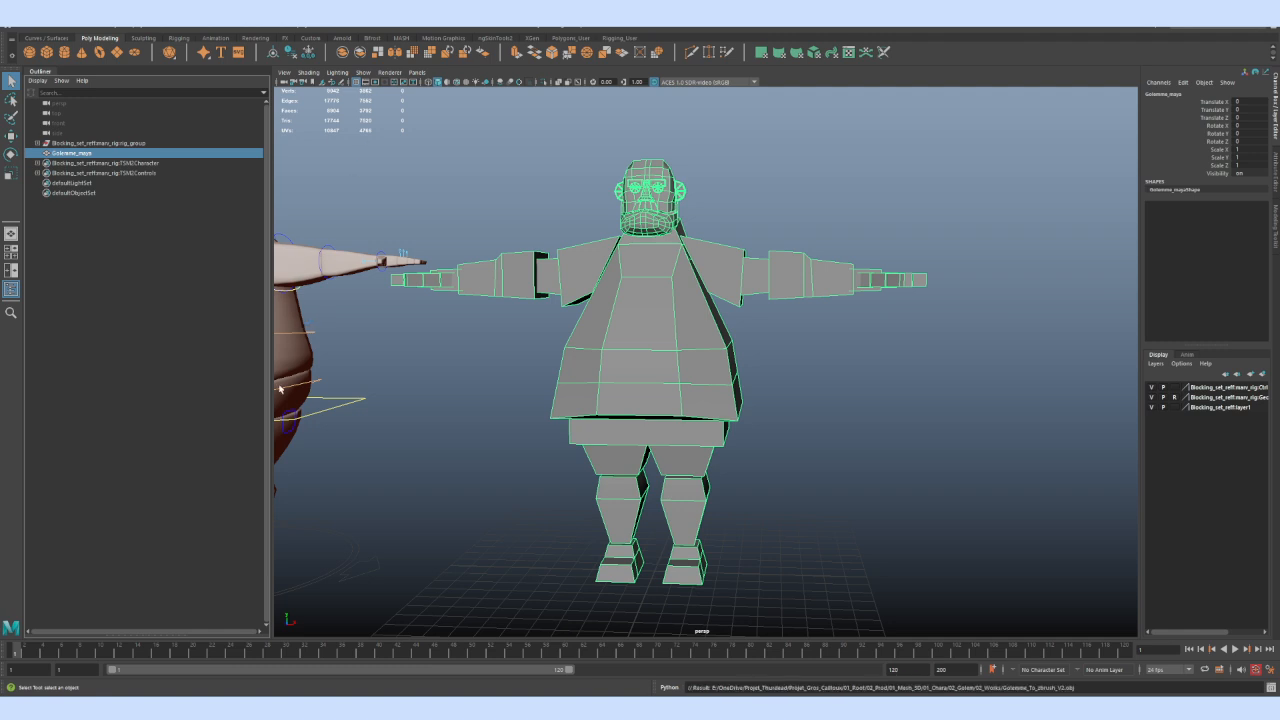
Switch to ZBrush, import the Golemme_To_zbrush_V2 model and bring the character into view beside the sphere
left_click(1061, 708)
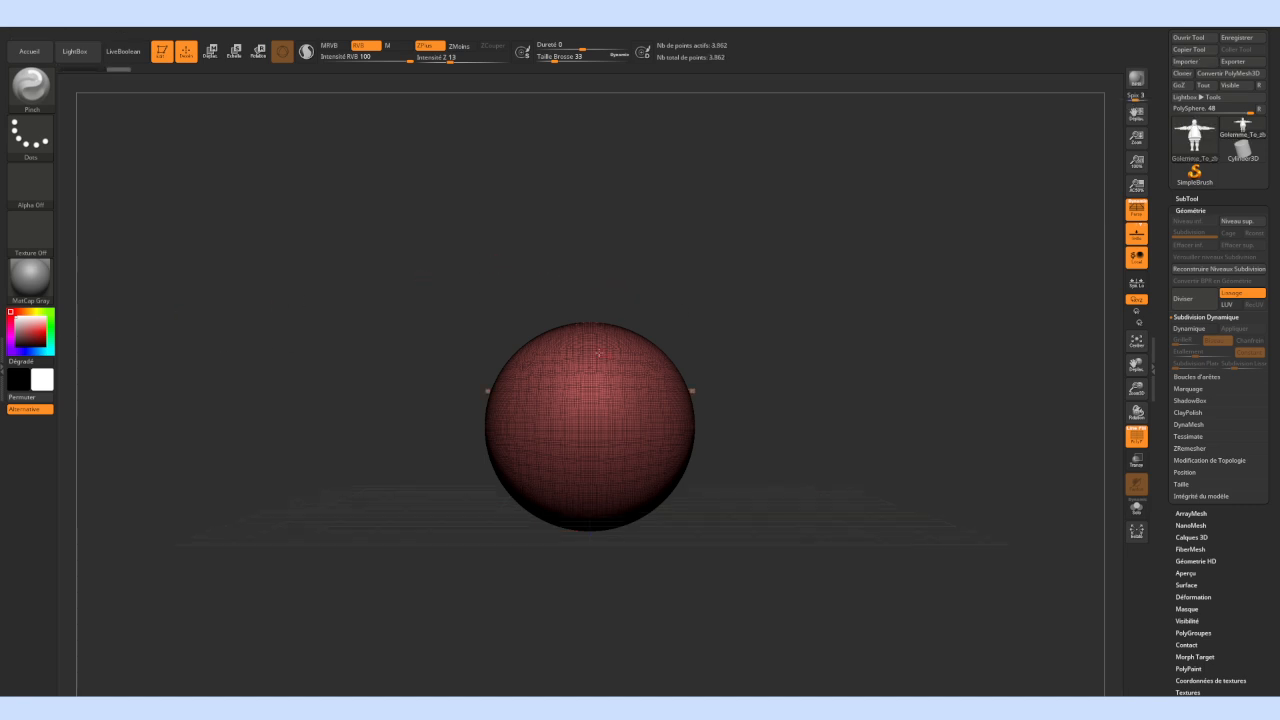
left_click_drag(726, 324, 910, 349, "alt")
mouse_move(556, 366)
right_mouse_down("ctrl")
mouse_move(571, 364)
mouse_move(486, 366)
mouse_move(419, 282)
right_mouse_up("ctrl")
left_click_drag(419, 282, 609, 323, "alt")
left_click_drag(840, 317, 750, 288, "alt")
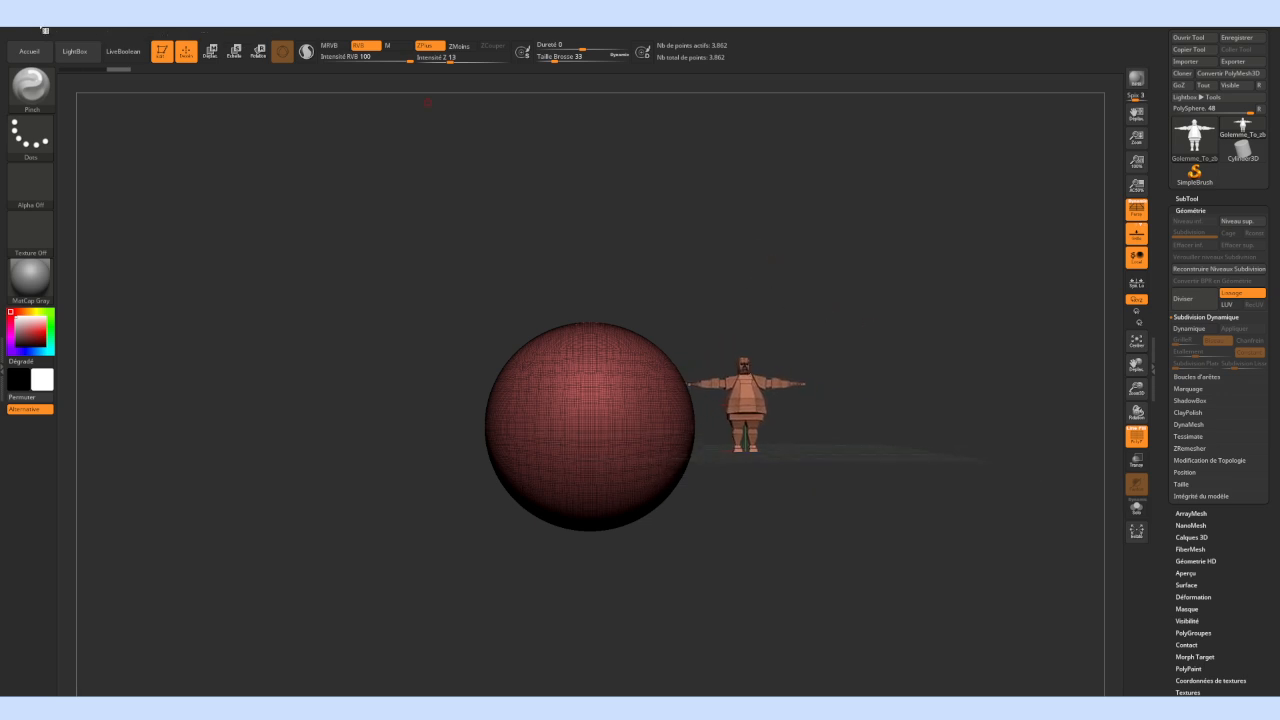
Create a new document, discarding the changes to the canvas with the sphere and character
left_click(22, 31)
left_click(37, 31)
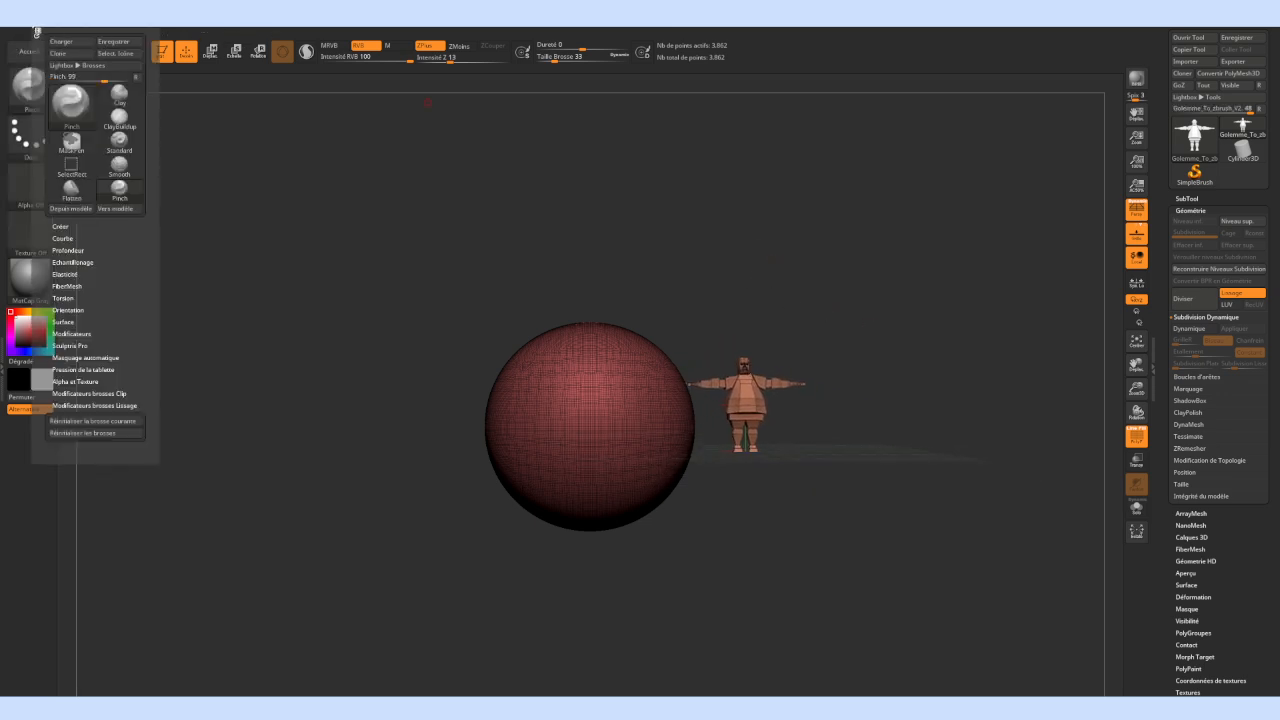
left_click(95, 32)
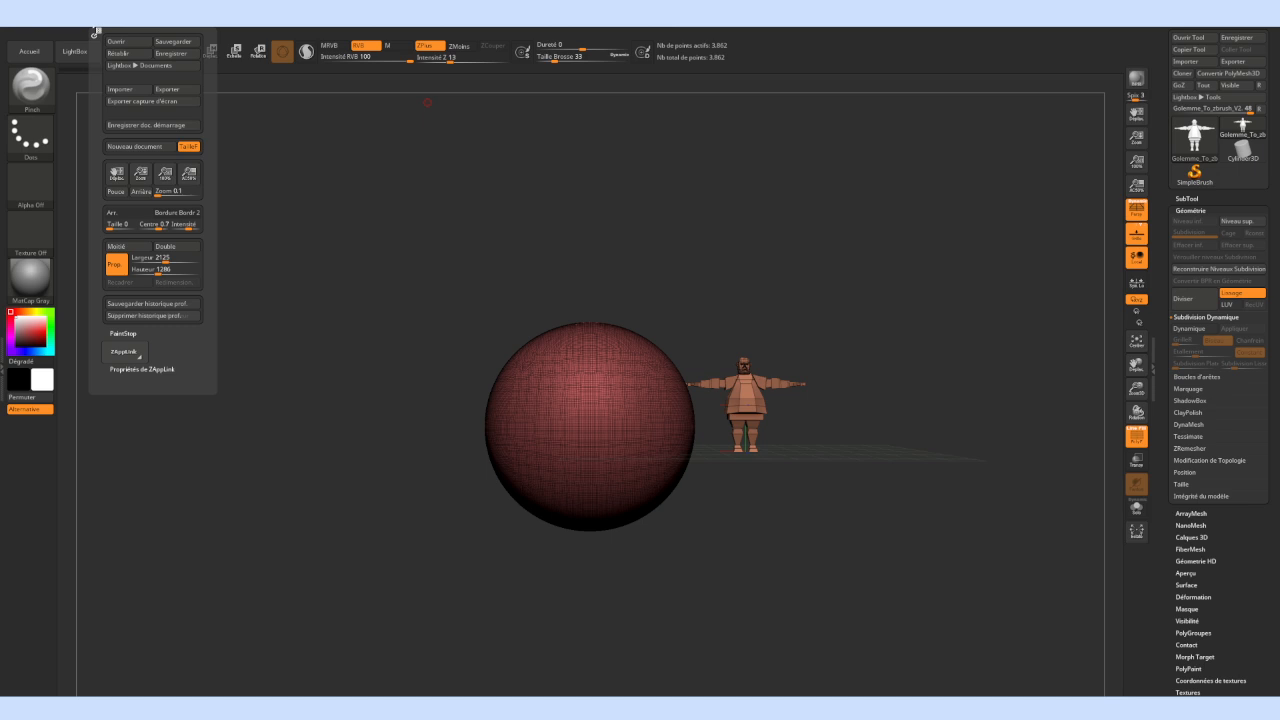
left_click(139, 149)
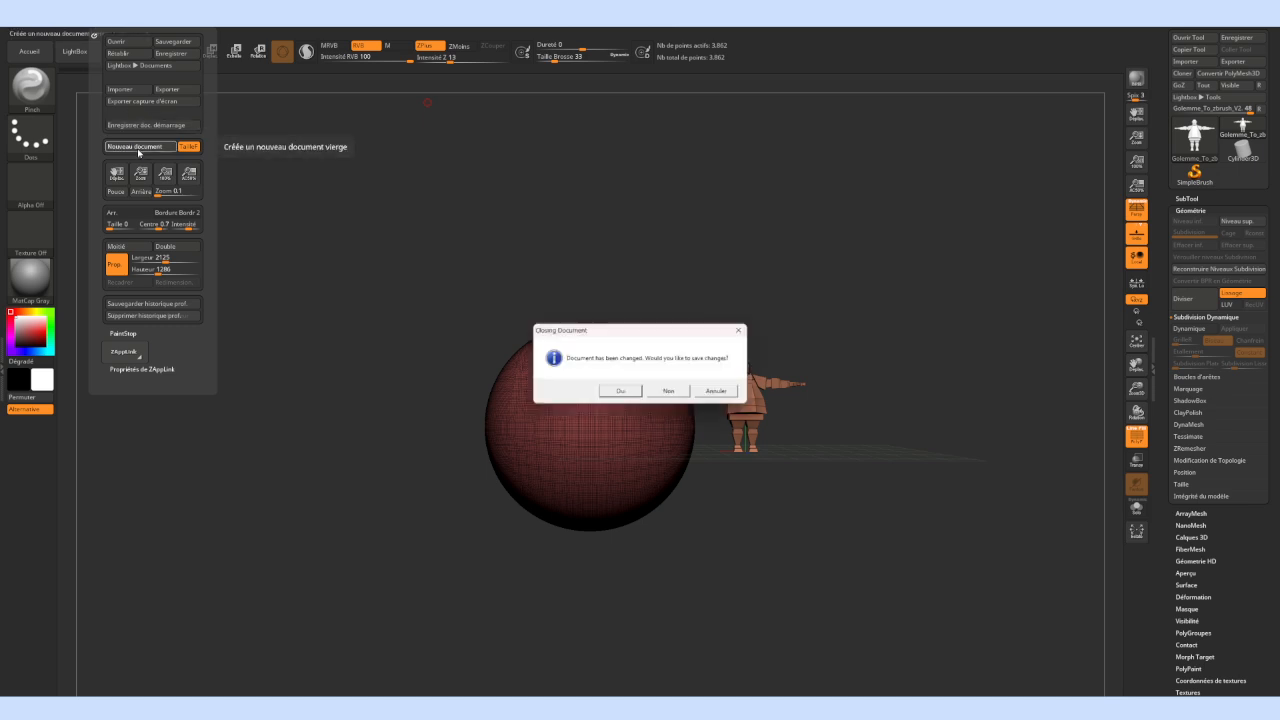
left_click(677, 390)
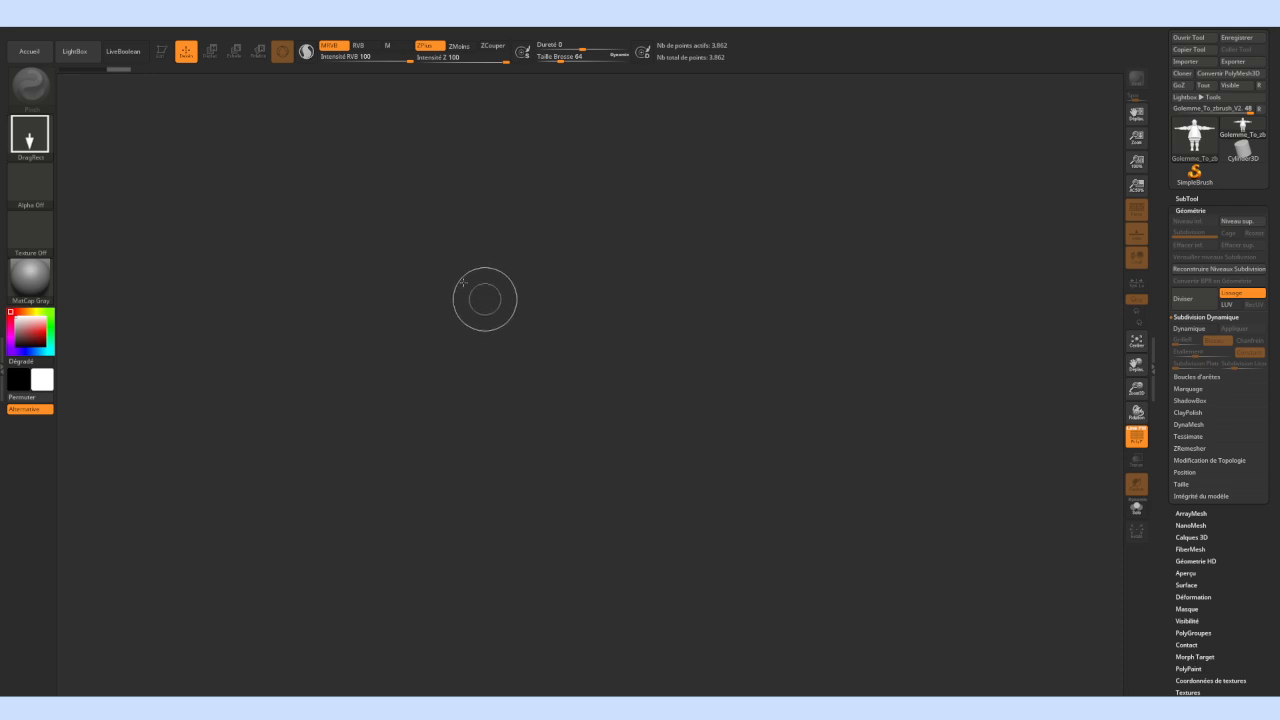
Draw Cylinder3D primitives on the blank canvas and undo the last one
left_click(1241, 150)
left_click_drag(510, 360, 666, 360)
left_click_drag(793, 331, 726, 339)
key("ctrl+z")
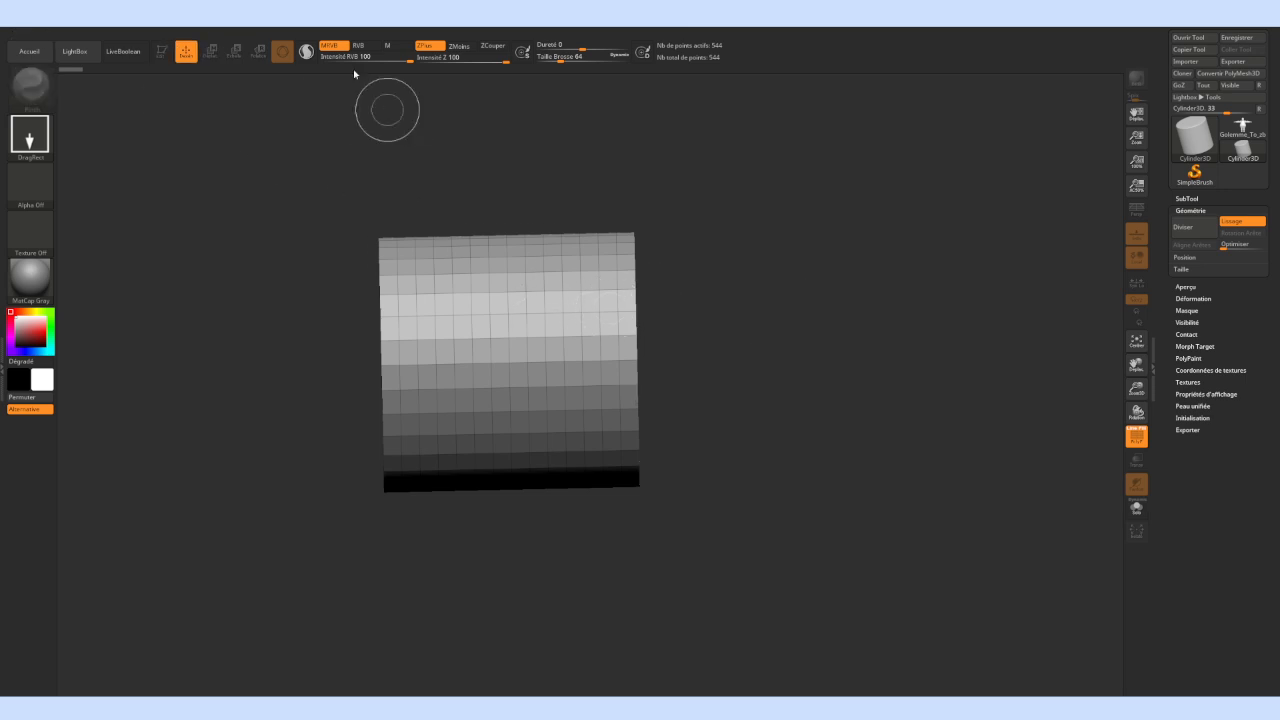
Create another new document to clear the drawn cylinder from the canvas
mouse_move(131, 32)
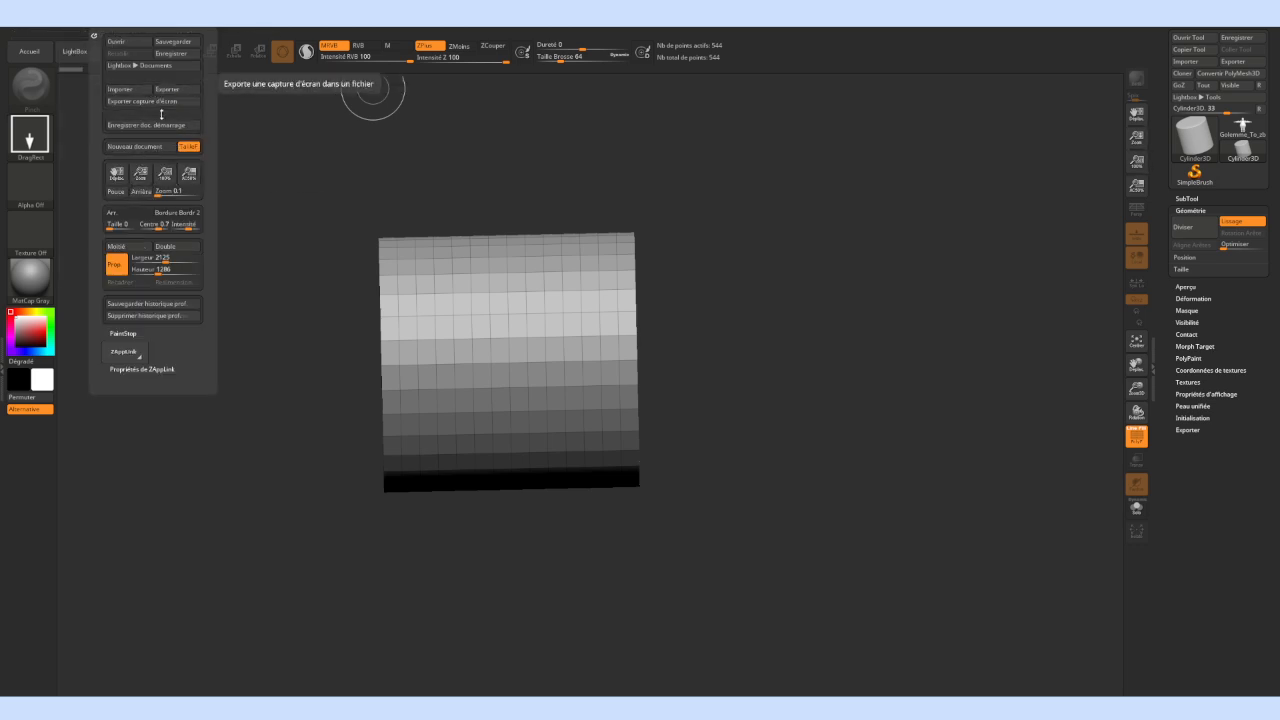
left_click(138, 148)
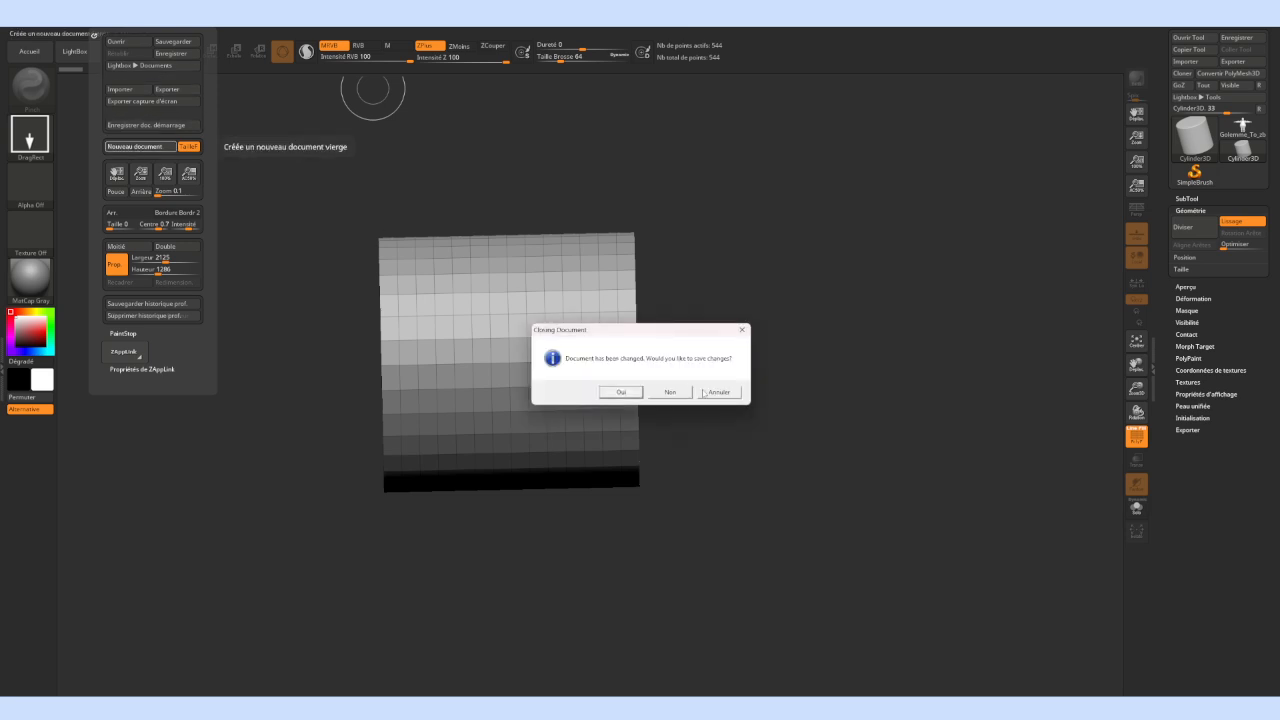
left_click(621, 392)
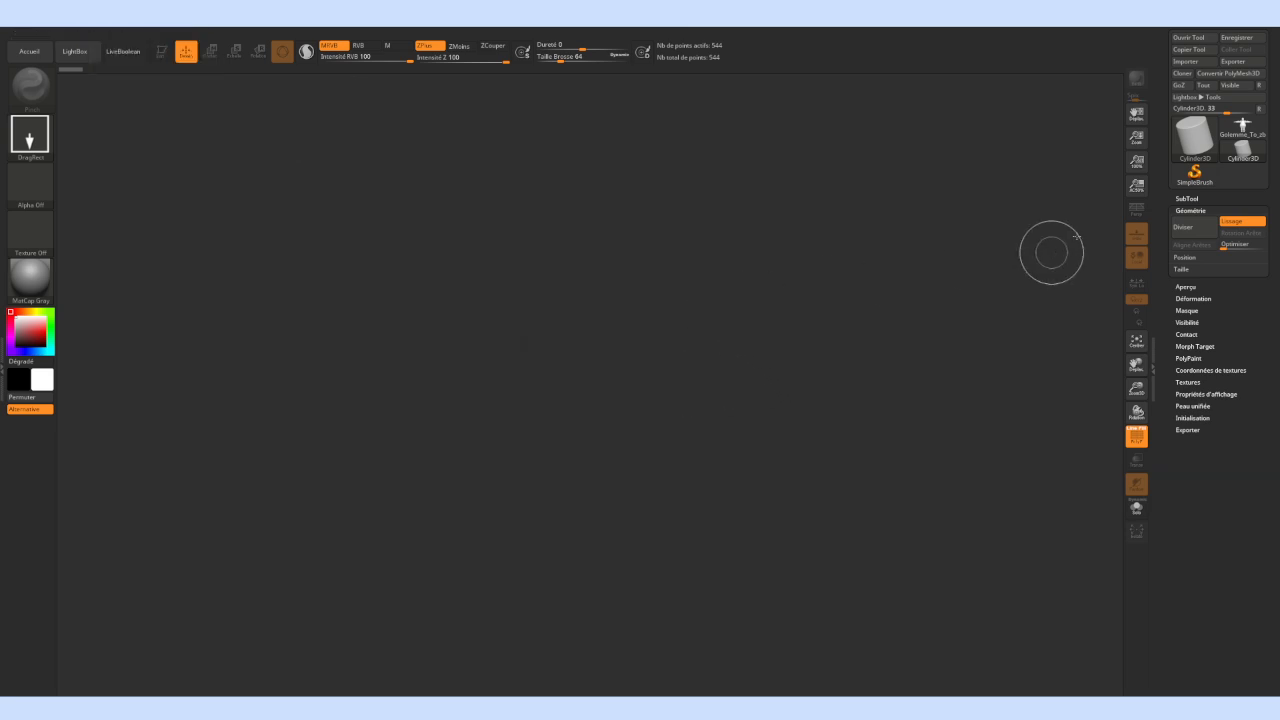
Choose the imported Golemme_To_zbrush_V2 tool and draw the character large in the middle of the empty canvas
left_click(1243, 126)
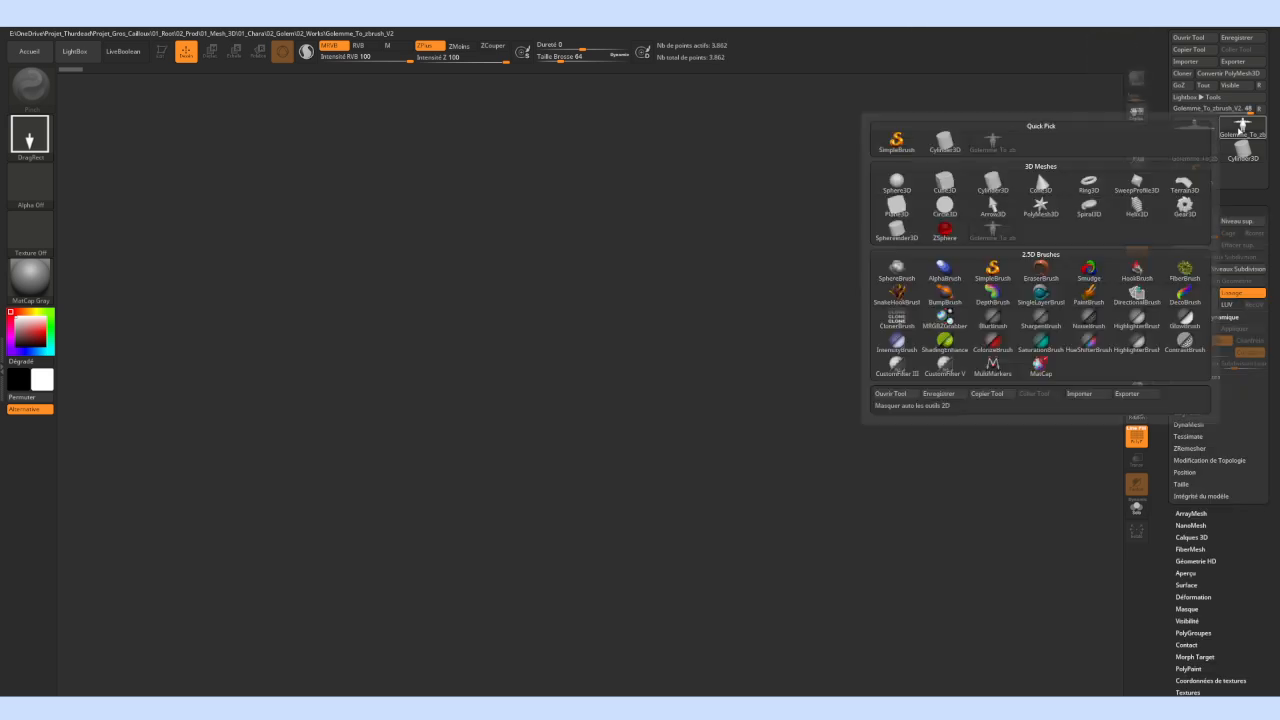
left_click(945, 183)
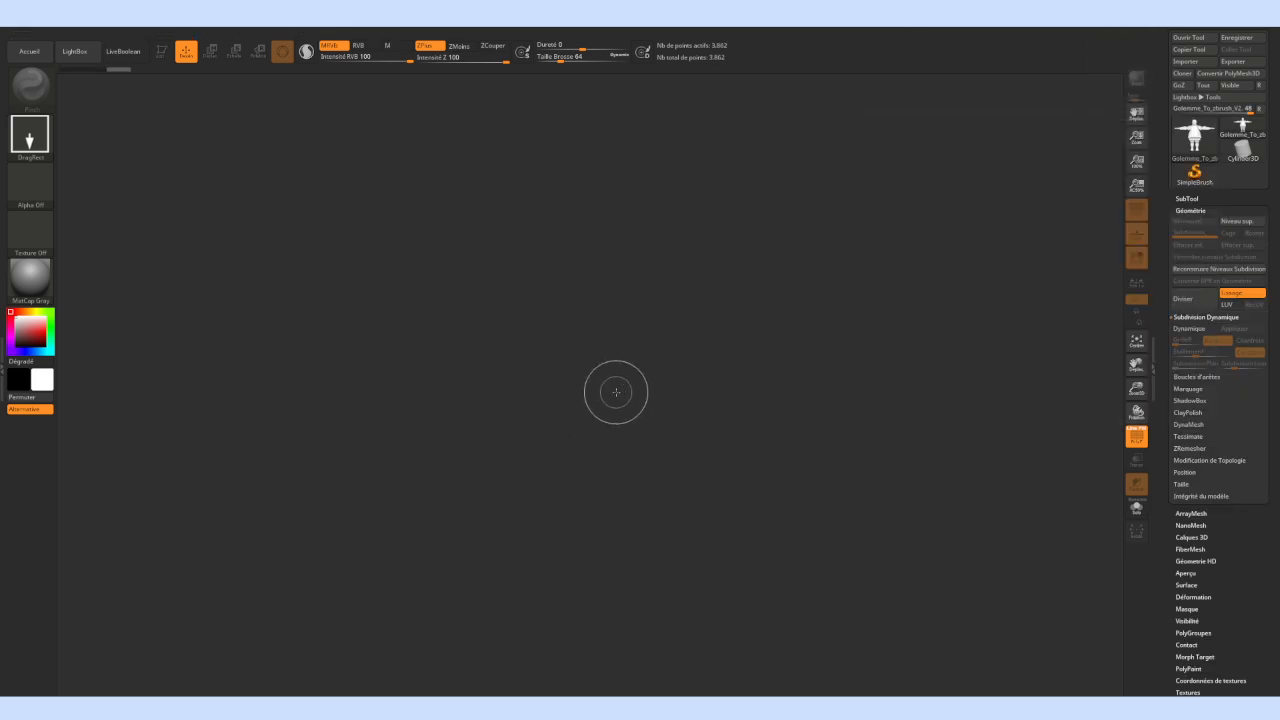
left_click(1222, 129)
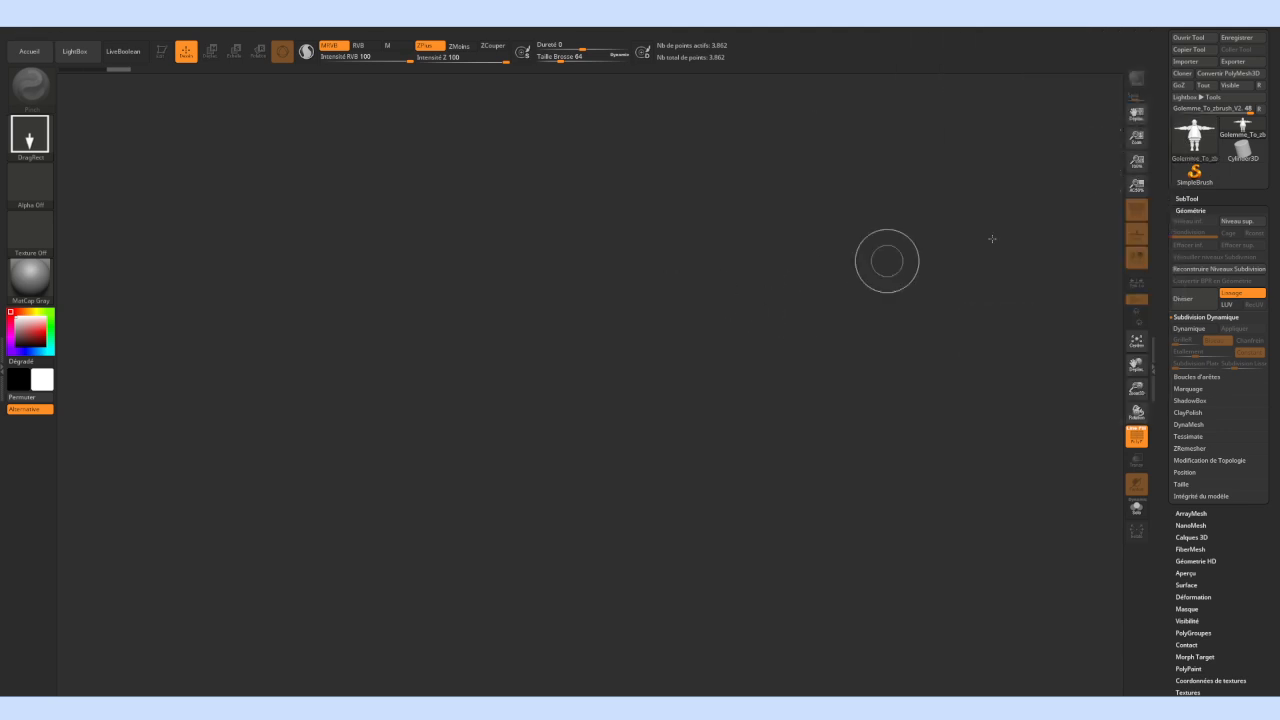
mouse_move(589, 385)
left_mouse_down()
mouse_move(791, 363)
mouse_move(789, 641)
mouse_move(577, 674)
left_mouse_up()
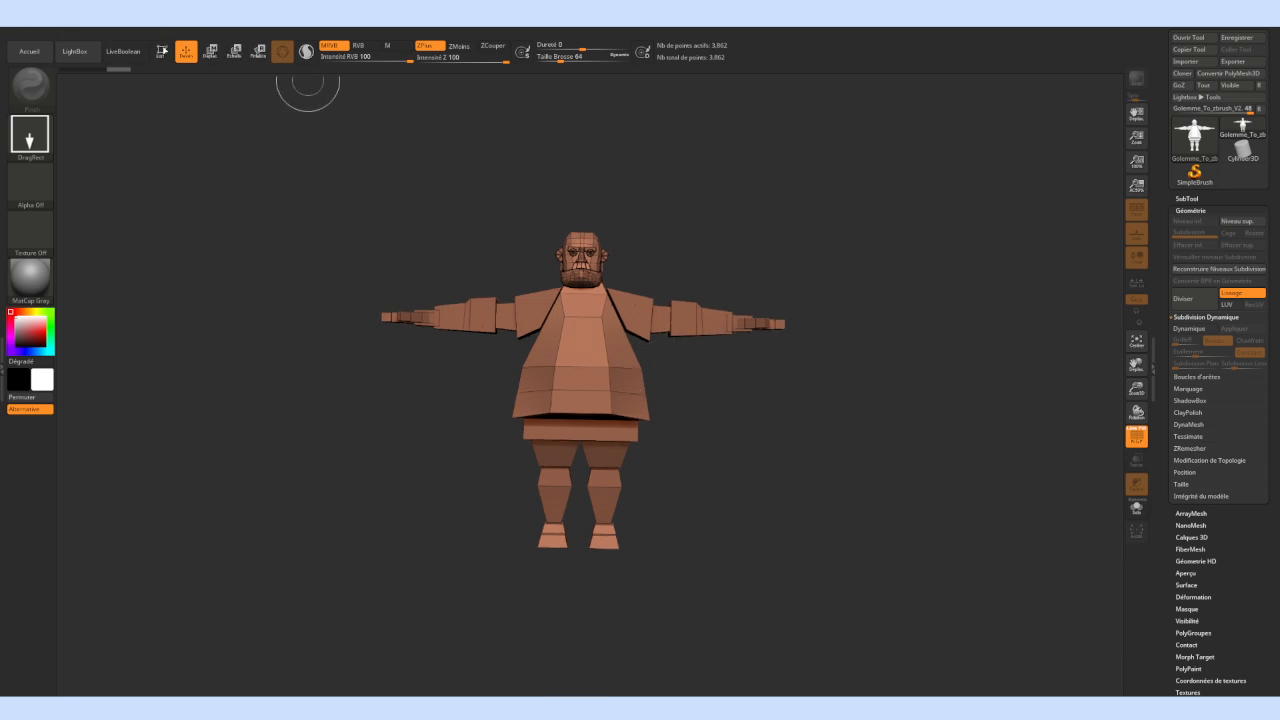
Switch the character to Edit mode, frame it in the view and open its subtool list
left_click(161, 50)
mouse_move(755, 359)
left_mouse_down()
mouse_move(723, 374)
mouse_move(720, 430)
mouse_move(775, 368)
mouse_move(830, 366)
mouse_move(645, 373)
mouse_move(731, 417)
mouse_move(683, 449)
mouse_move(766, 423)
mouse_move(707, 358)
mouse_move(680, 420)
mouse_move(731, 429)
left_mouse_up()
key("f")
left_click_drag(650, 380, 848, 410, "alt")
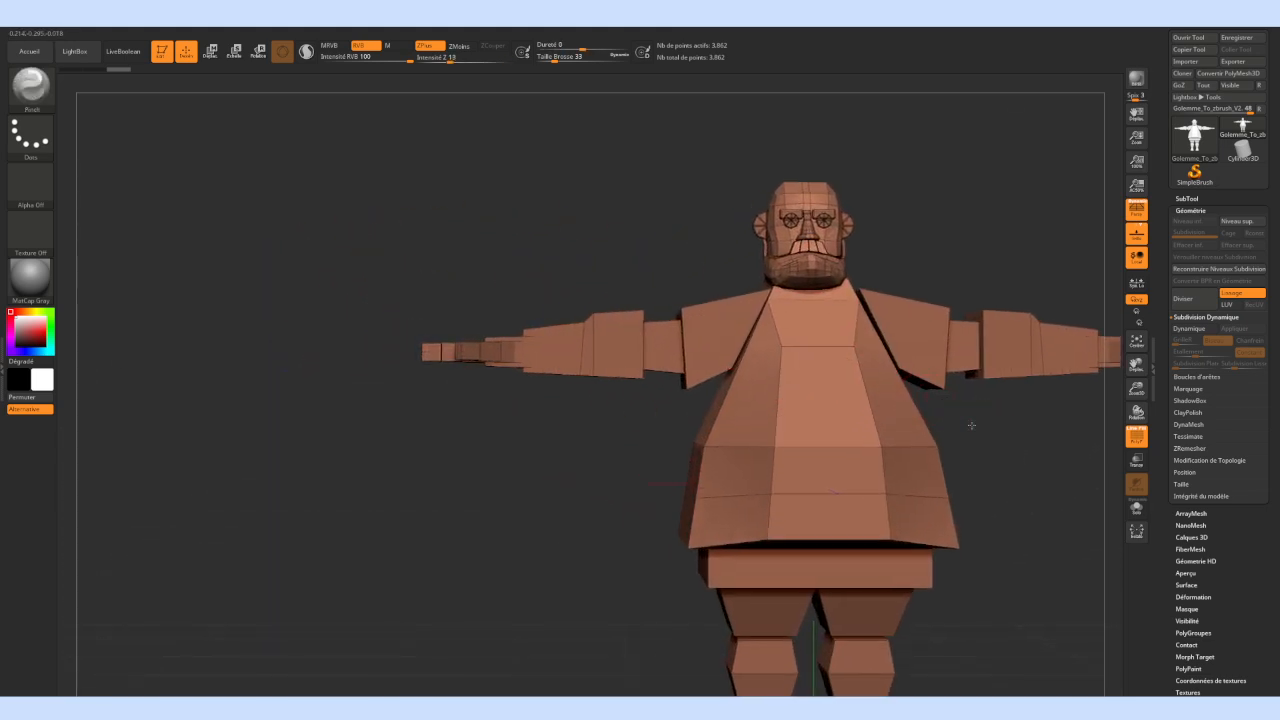
left_click_drag(981, 424, 703, 357, "alt")
key("ctrl")
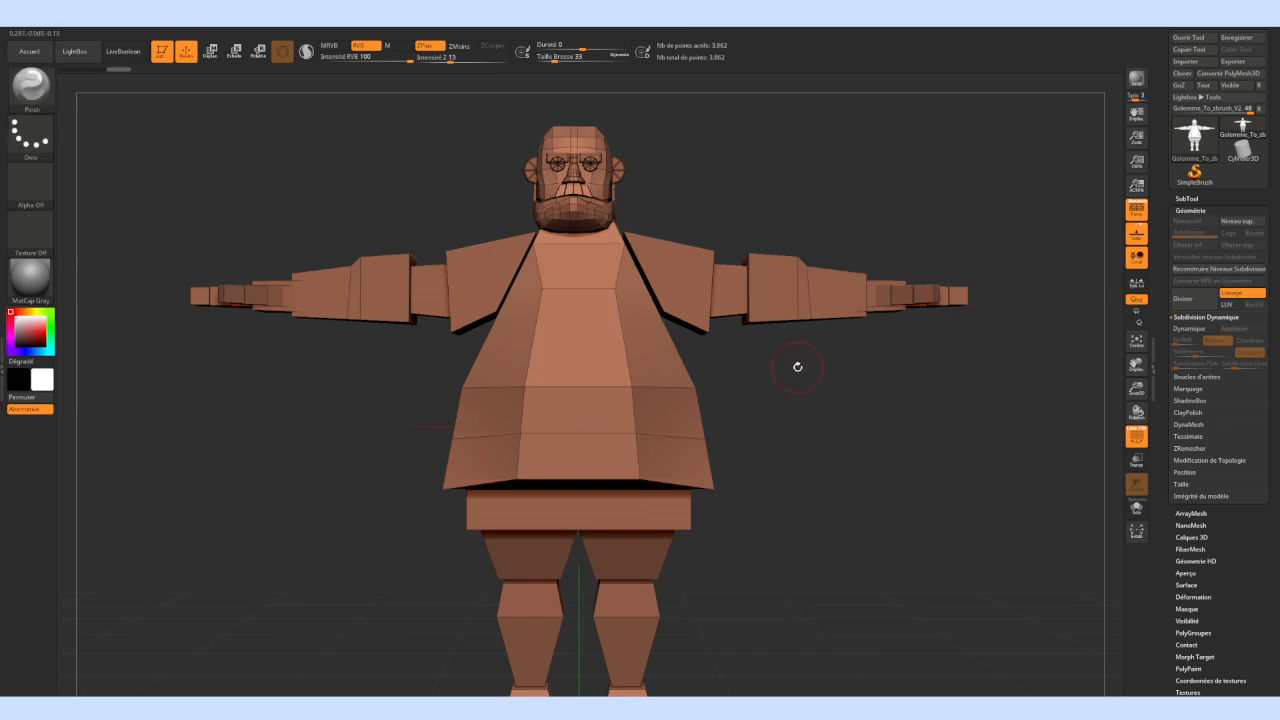
right_click_drag(608, 334, 726, 358, "ctrl")
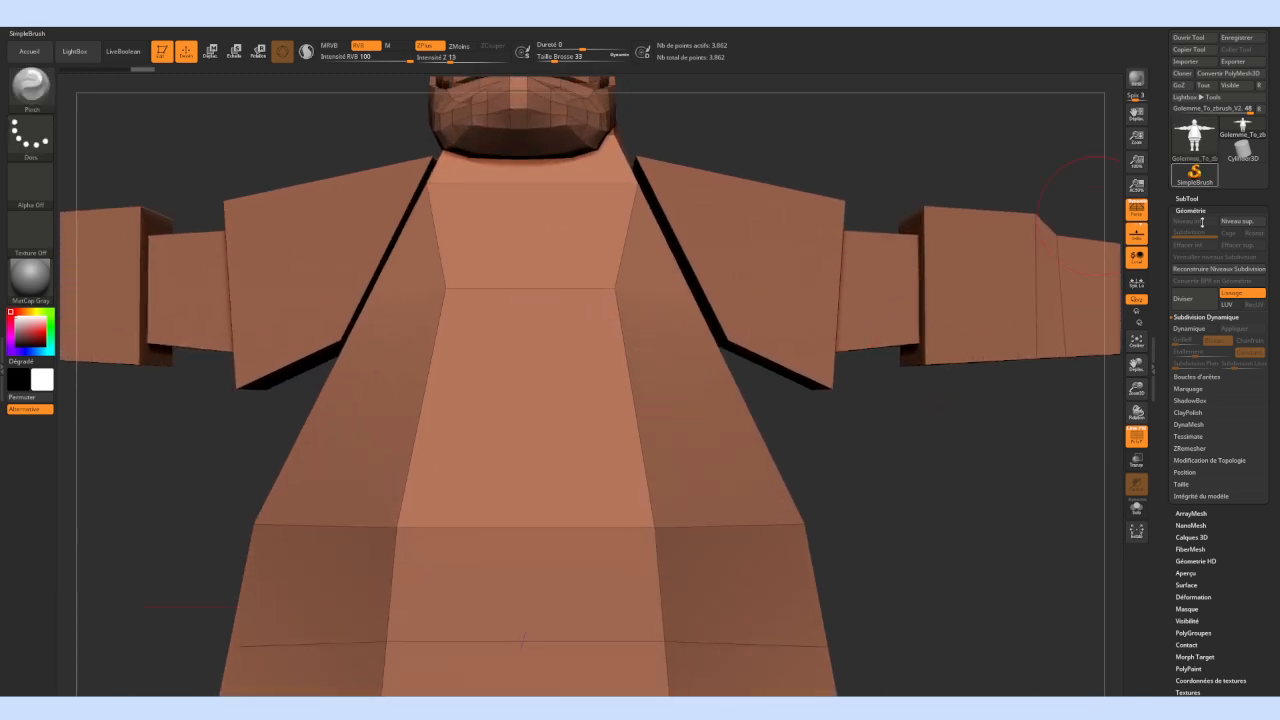
left_click(1195, 199)
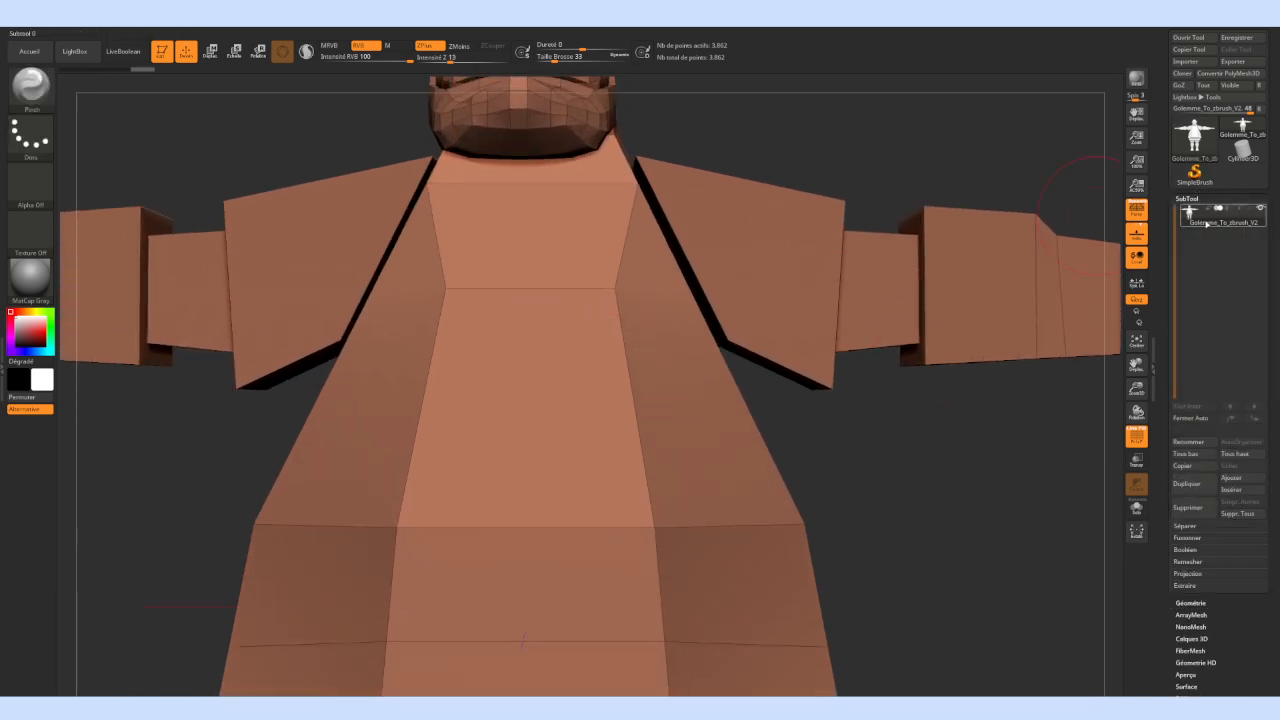
right_click_drag(1003, 309, 940, 366)
right_click_drag(849, 374, 873, 336, "alt")
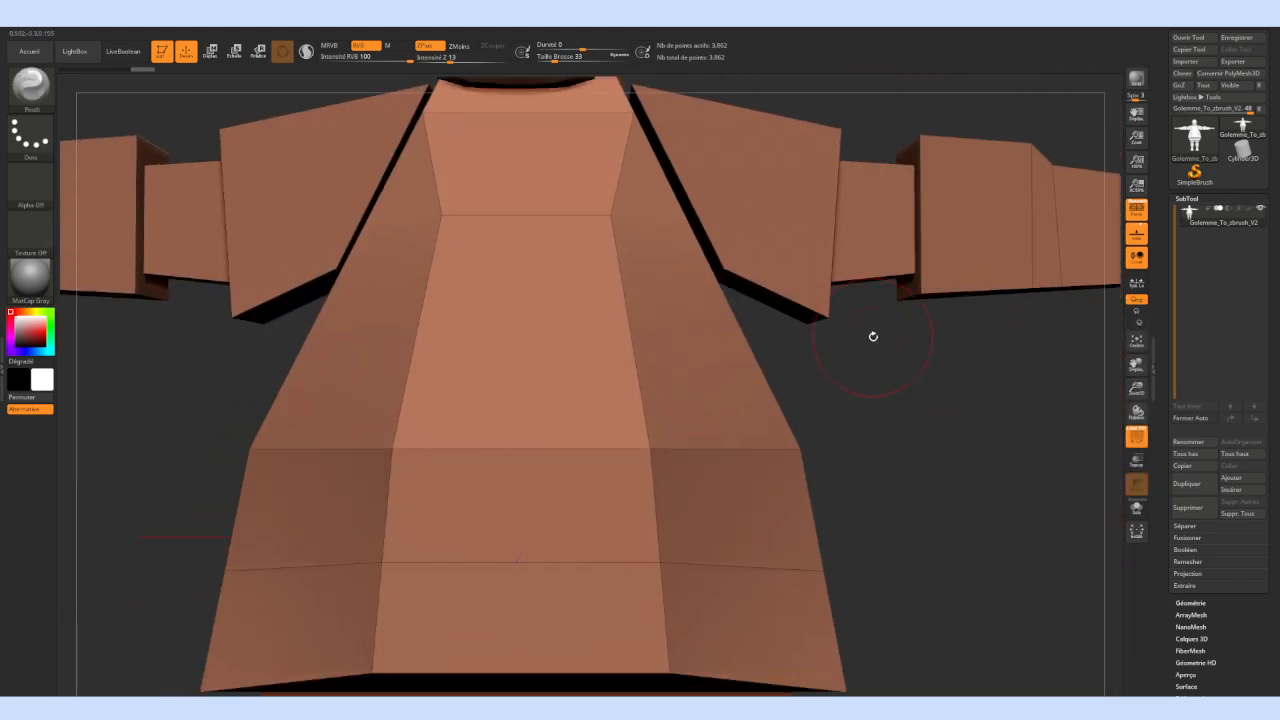
Choose the Move brush, try pulling the side of the robe outward and undo the stroke
left_click(36, 92)
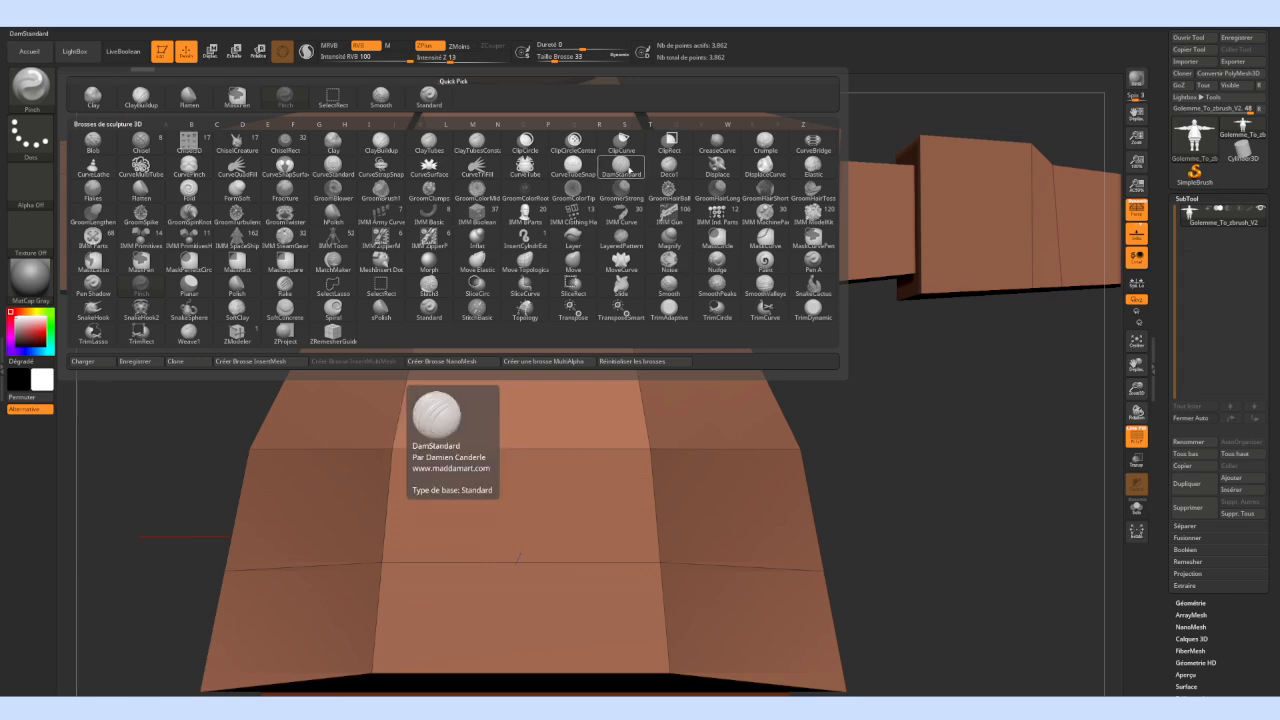
left_click(573, 262)
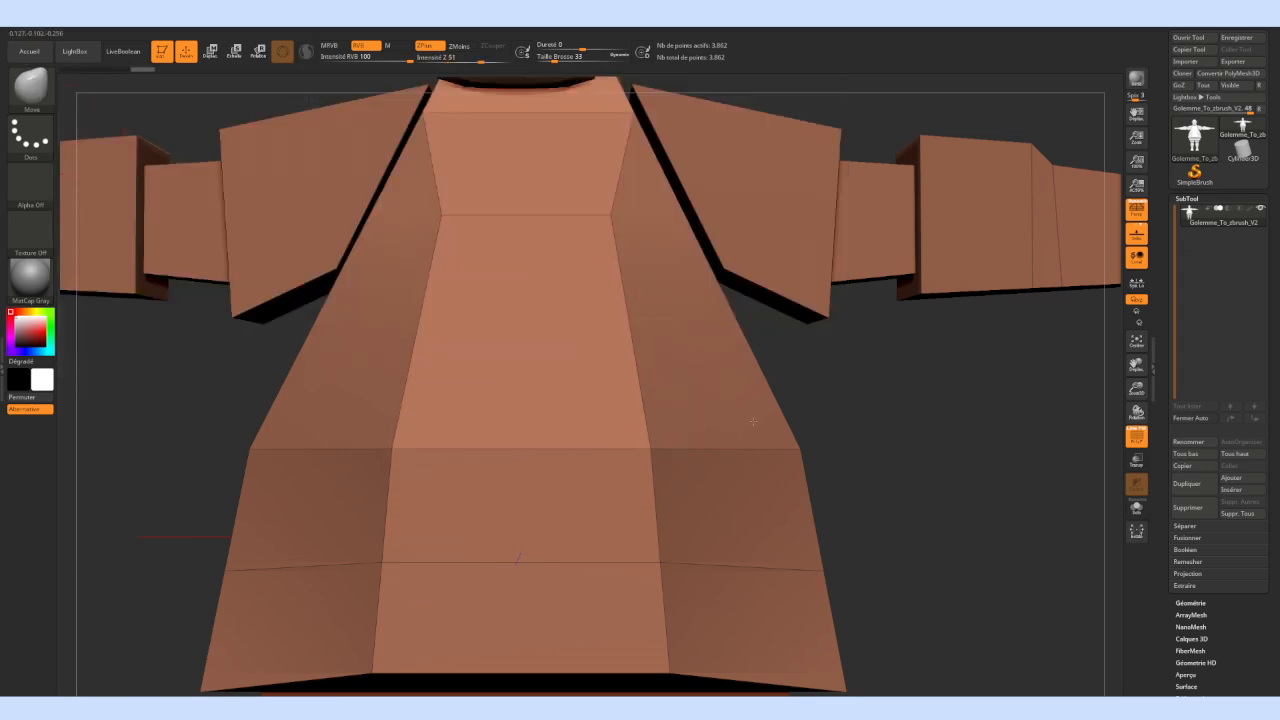
left_click_drag(781, 444, 1023, 446)
key("ctrl+z")
mouse_move(777, 363)
left_mouse_down("alt")
mouse_move(813, 402)
mouse_move(711, 400)
mouse_move(823, 420)
mouse_move(774, 385)
mouse_move(788, 371)
mouse_move(690, 372)
left_mouse_up("alt")
right_click(627, 373, "ctrl")
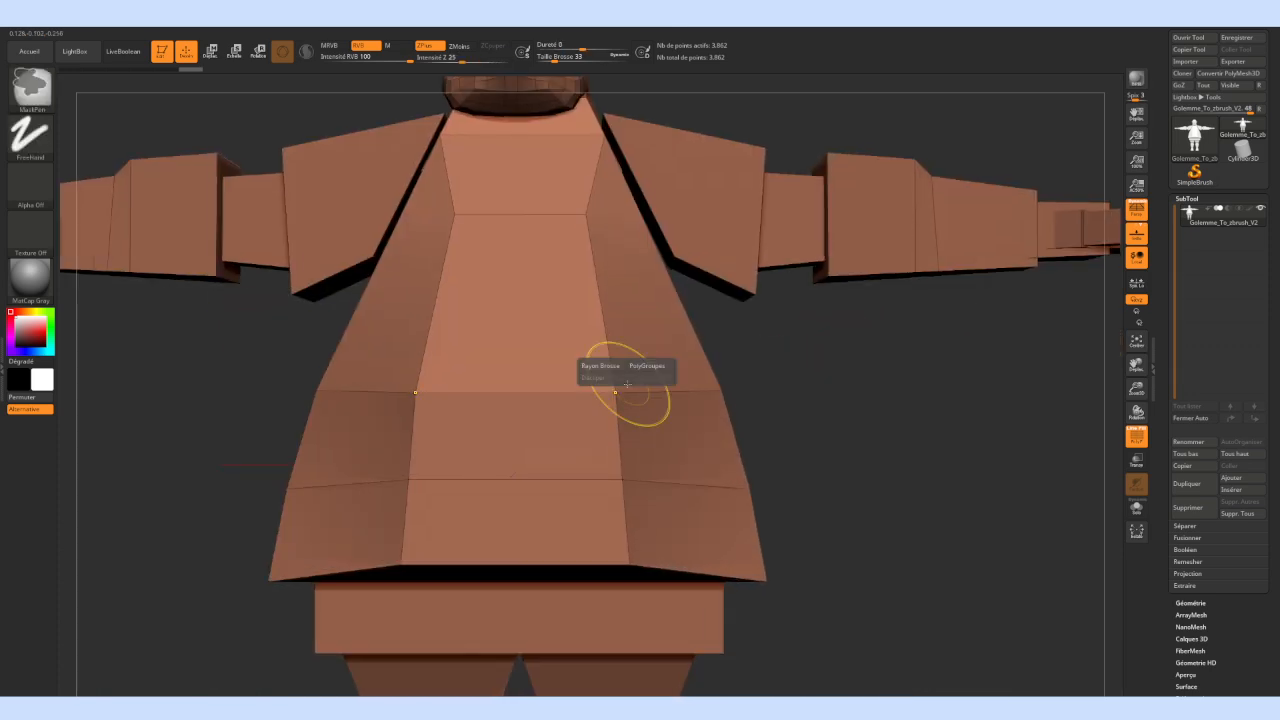
right_click(620, 328)
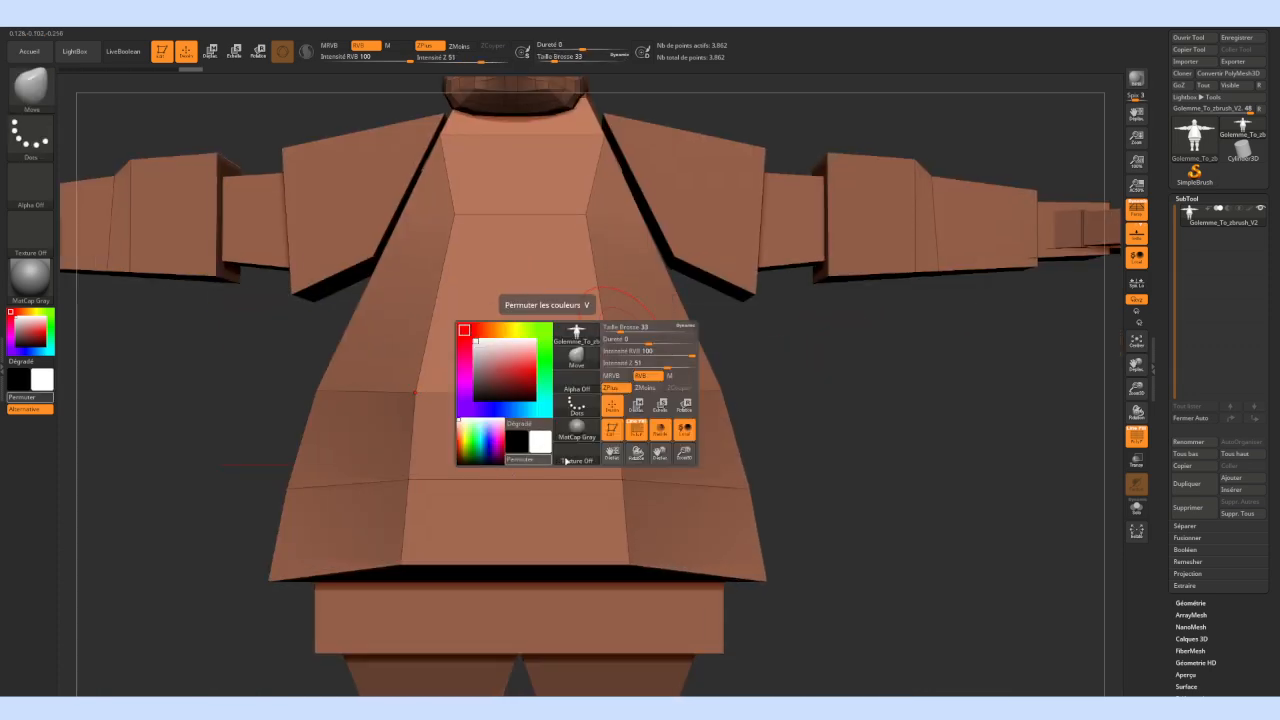
right_click(614, 383)
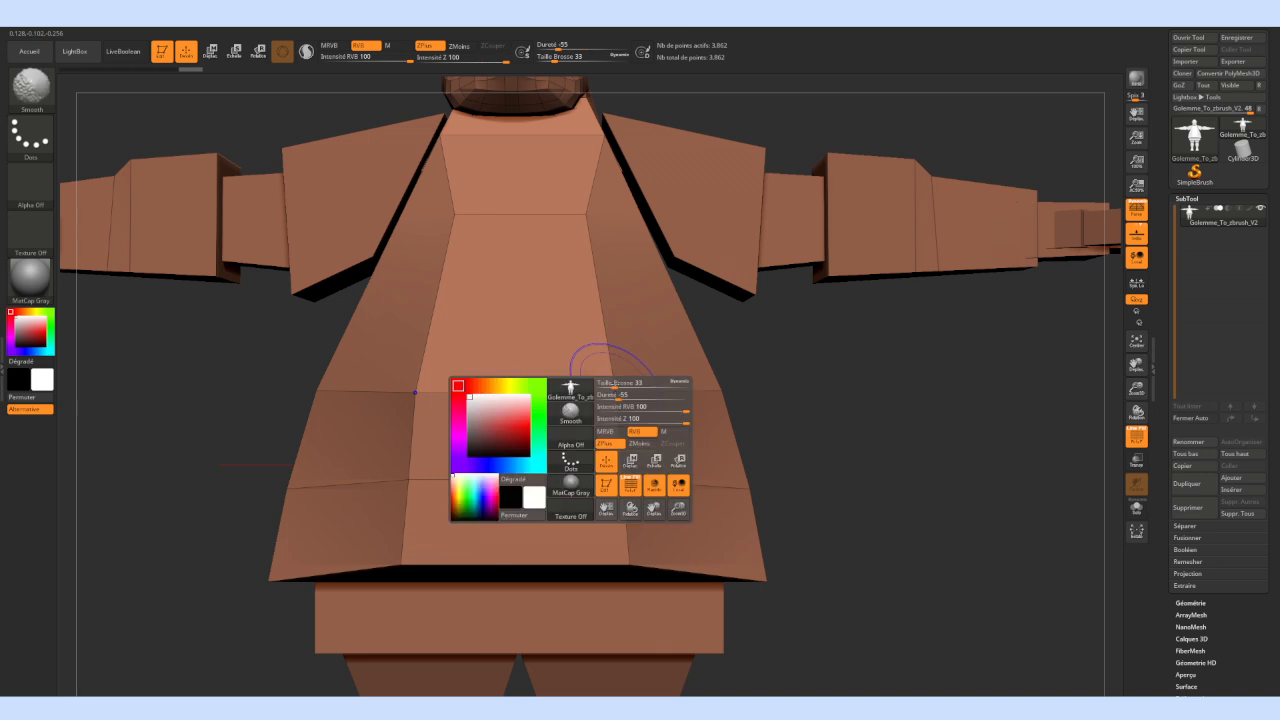
right_click(629, 331)
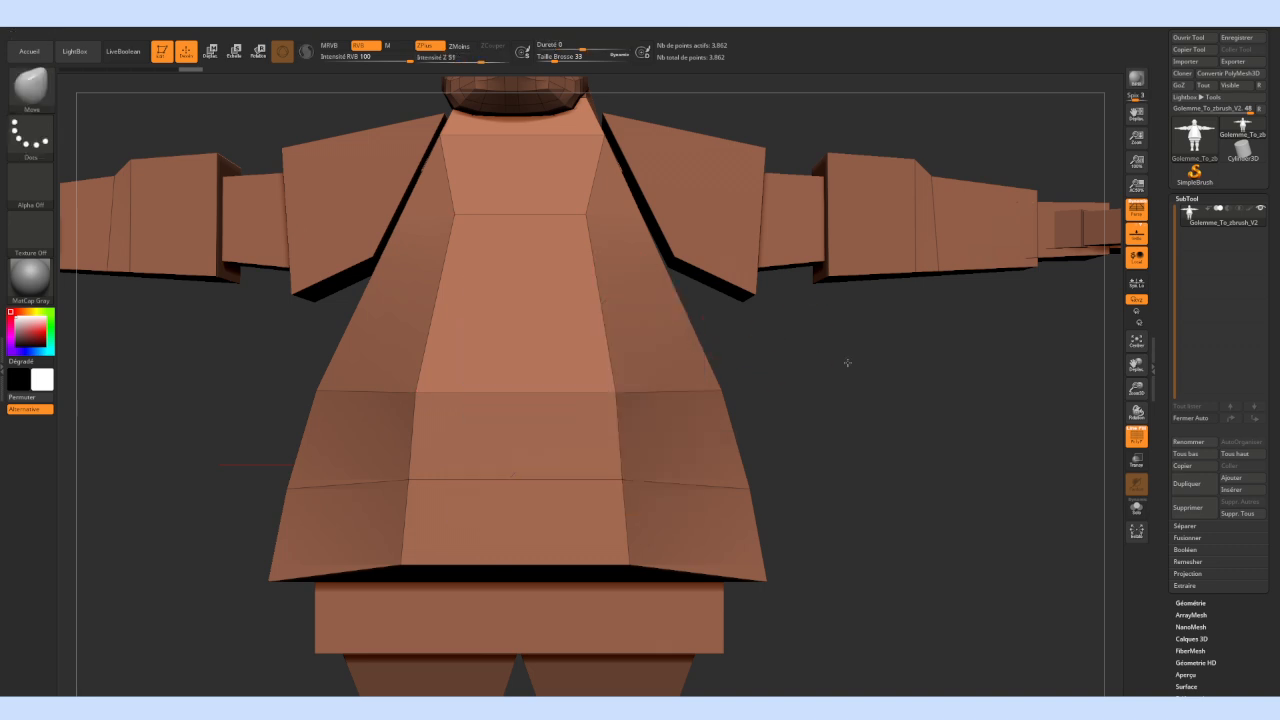
key("ctrl")
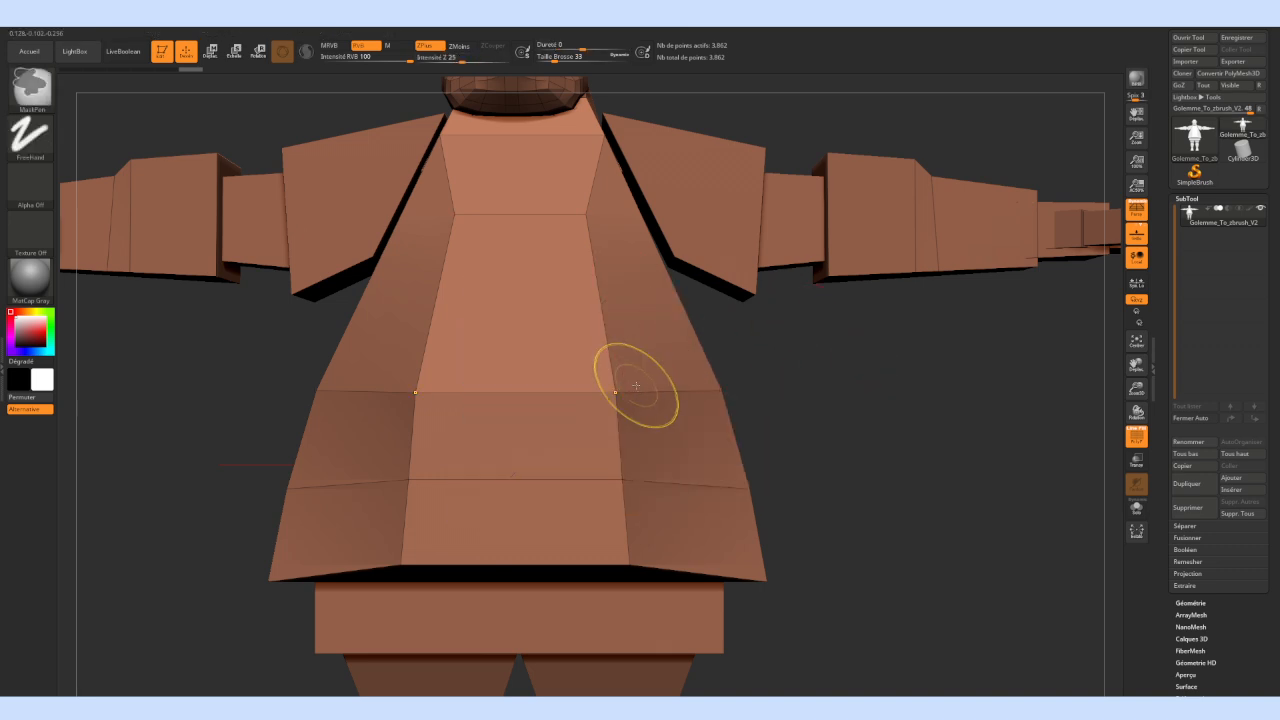
mouse_move(843, 394)
left_mouse_down("alt")
mouse_move(866, 357)
mouse_move(690, 357)
mouse_move(862, 347)
mouse_move(786, 403)
mouse_move(838, 411)
mouse_move(795, 405)
mouse_move(866, 397)
mouse_move(877, 426)
mouse_move(771, 401)
mouse_move(806, 428)
mouse_move(763, 403)
mouse_move(766, 349)
mouse_move(783, 352)
left_mouse_up("alt")
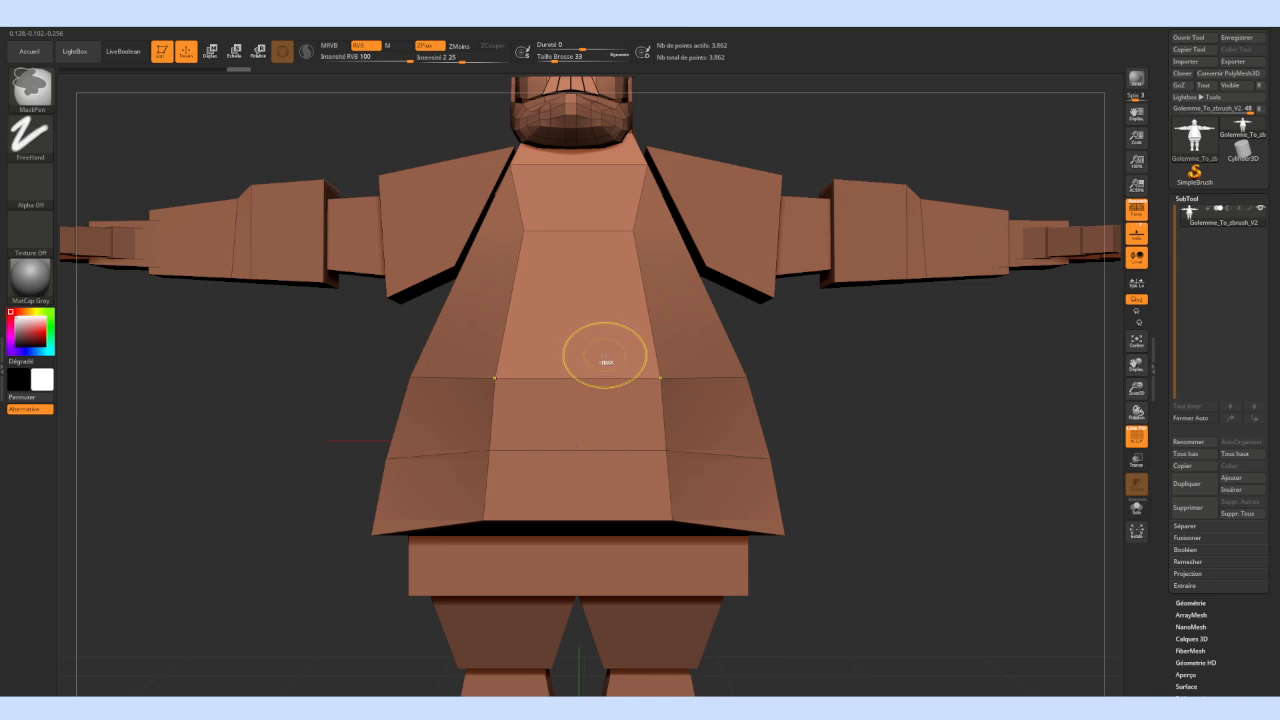
Try painting mask strokes over the robe and up toward the head, and undo the masking
left_click_drag(604, 355, 714, 378, "ctrl")
left_click_drag(697, 426, 706, 357, "ctrl")
mouse_move(636, 222)
left_mouse_down("ctrl")
mouse_move(632, 158)
mouse_move(604, 132)
left_mouse_up("ctrl")
key("ctrl+z")
left_click_drag(828, 392, 827, 412, "alt")
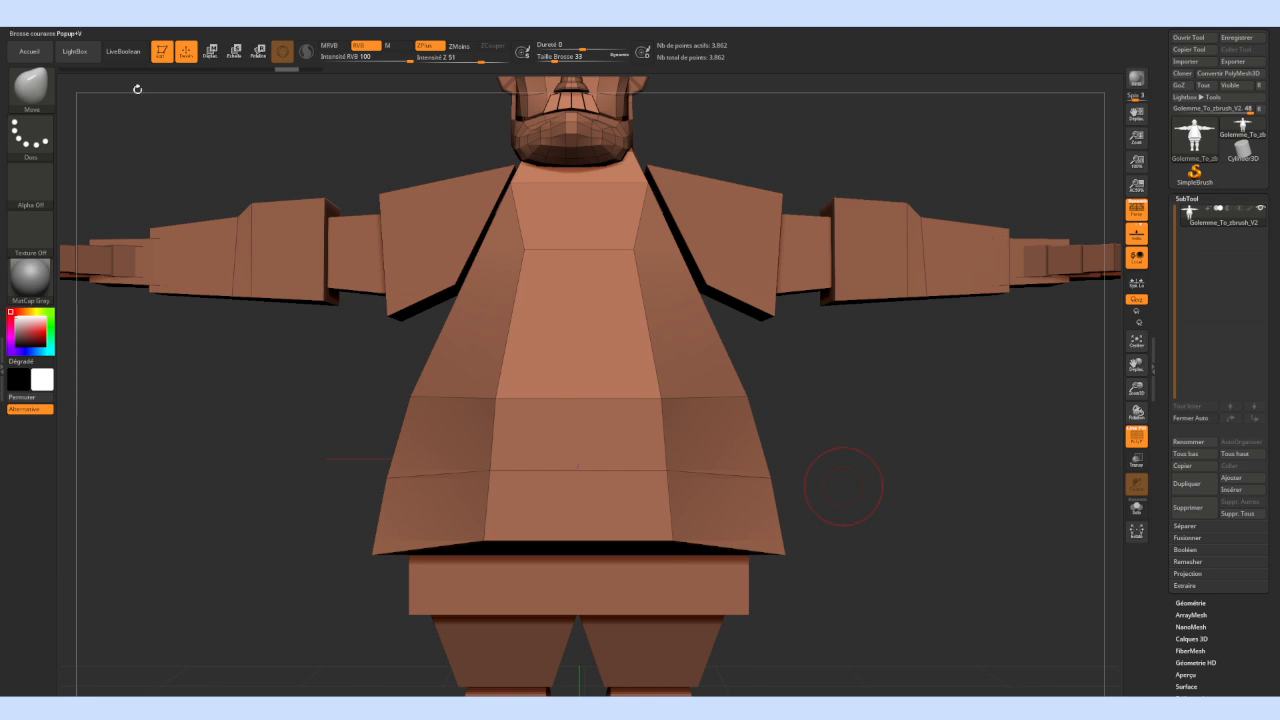
Save the project
key("ctrl")
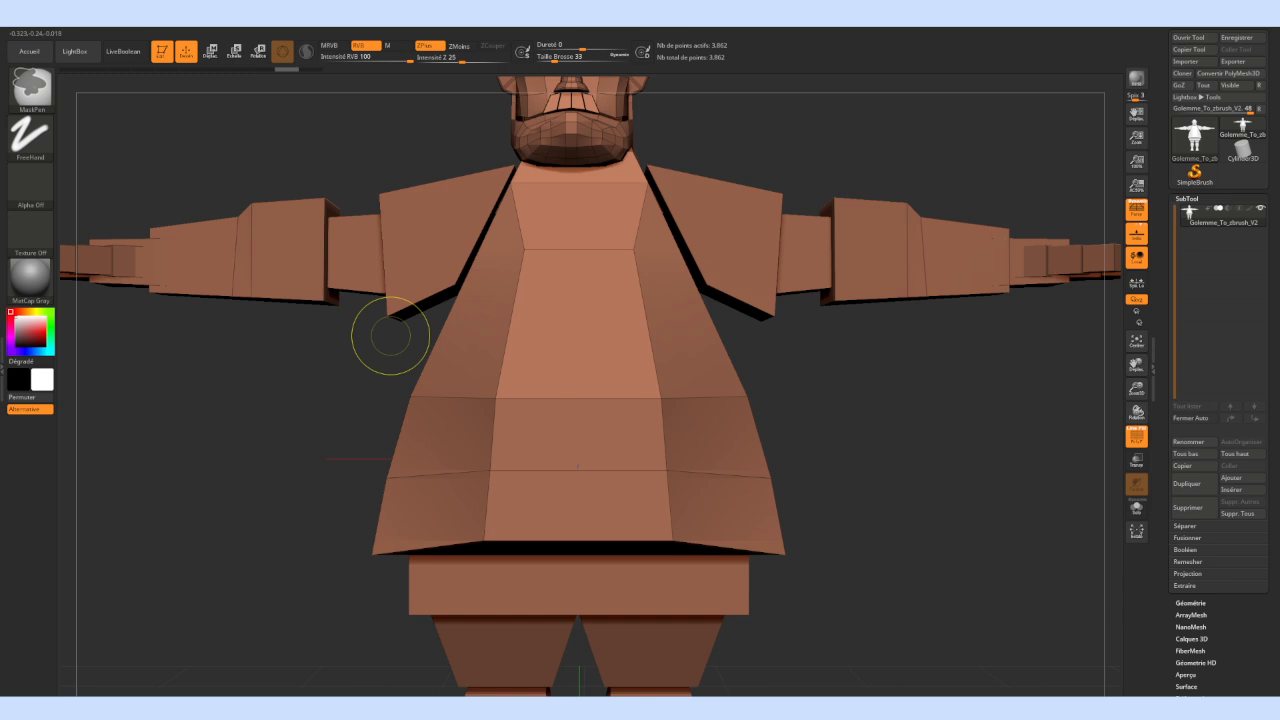
key("ctrl+s")
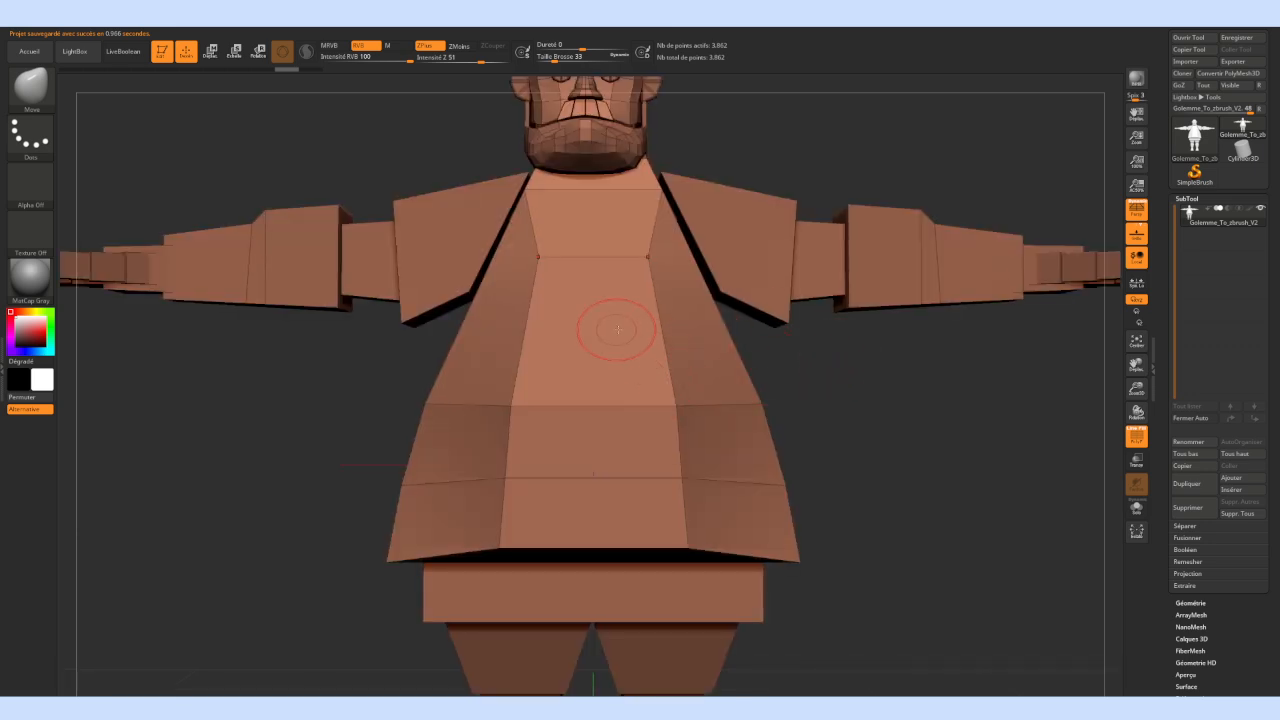
mouse_move(678, 404)
left_mouse_down()
mouse_move(726, 386)
mouse_move(675, 410)
mouse_move(697, 341)
mouse_move(680, 411)
left_mouse_up()
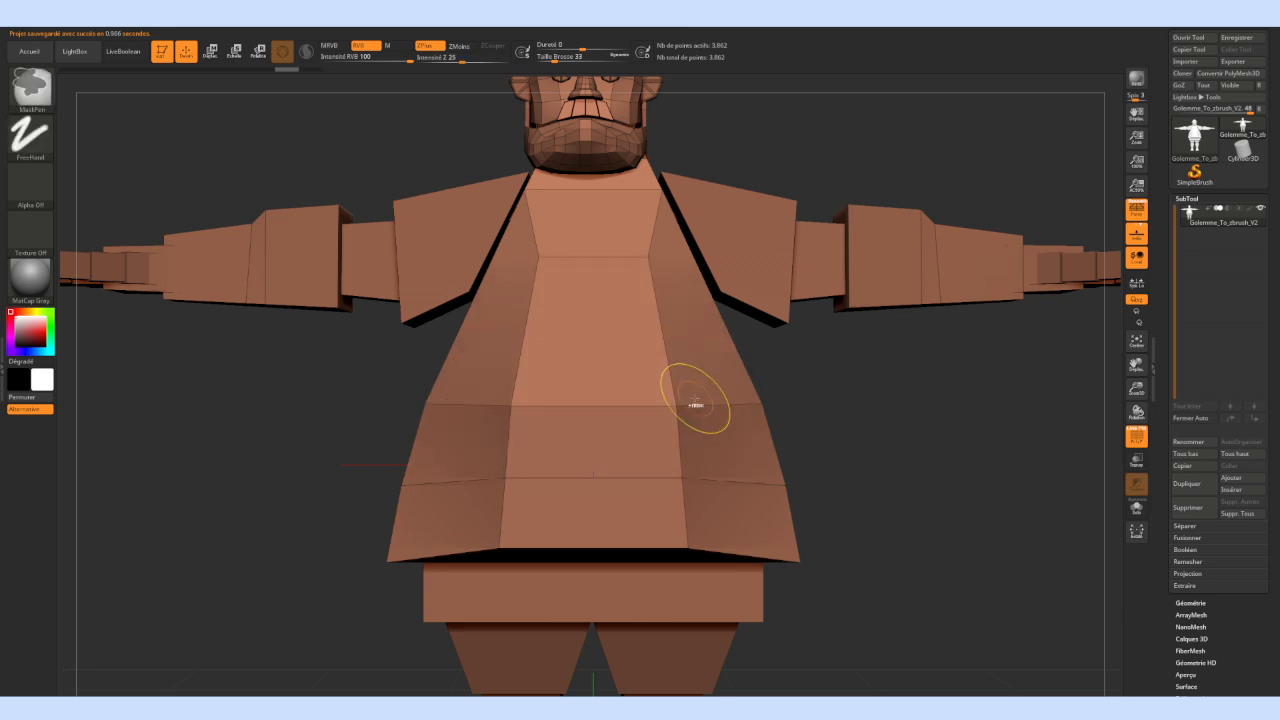
Generate automatic PolyGroups for the character so that each separate block gets its own group
mouse_move(838, 380)
right_mouse_down("ctrl")
mouse_move(800, 382)
mouse_move(814, 397)
mouse_move(690, 362)
right_mouse_up("ctrl")
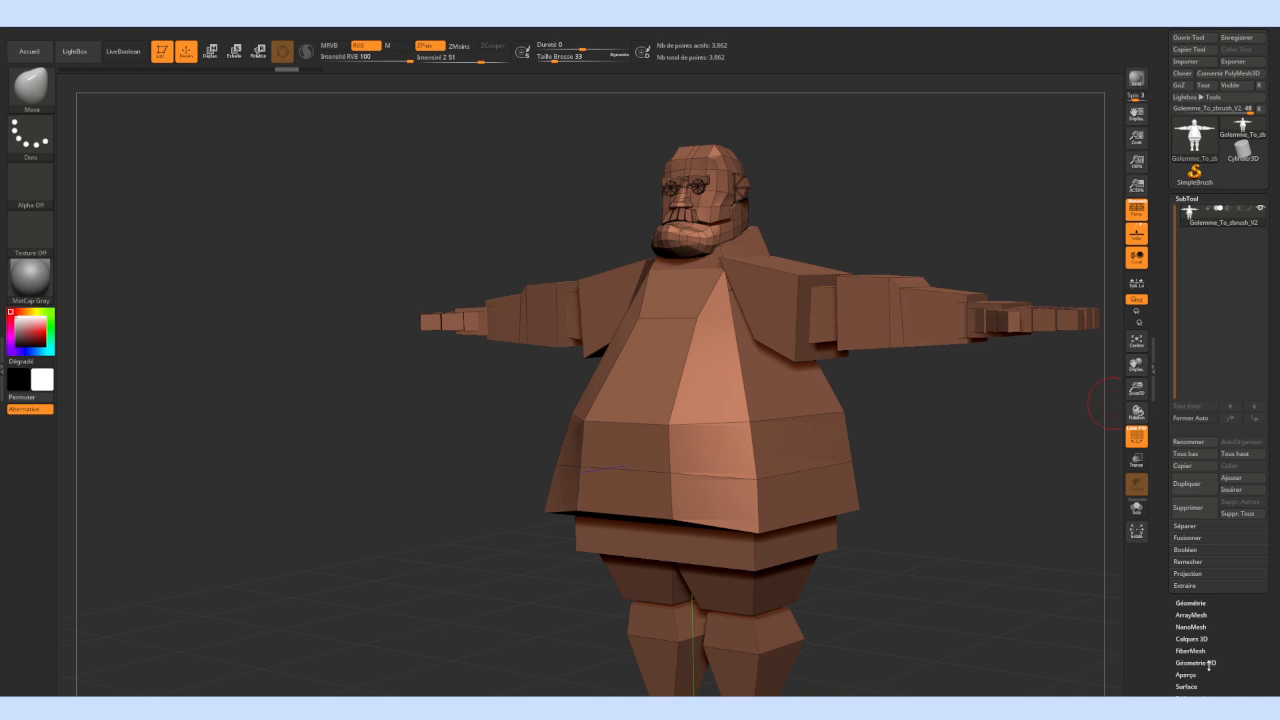
scroll(1200, 600, "down", 5)
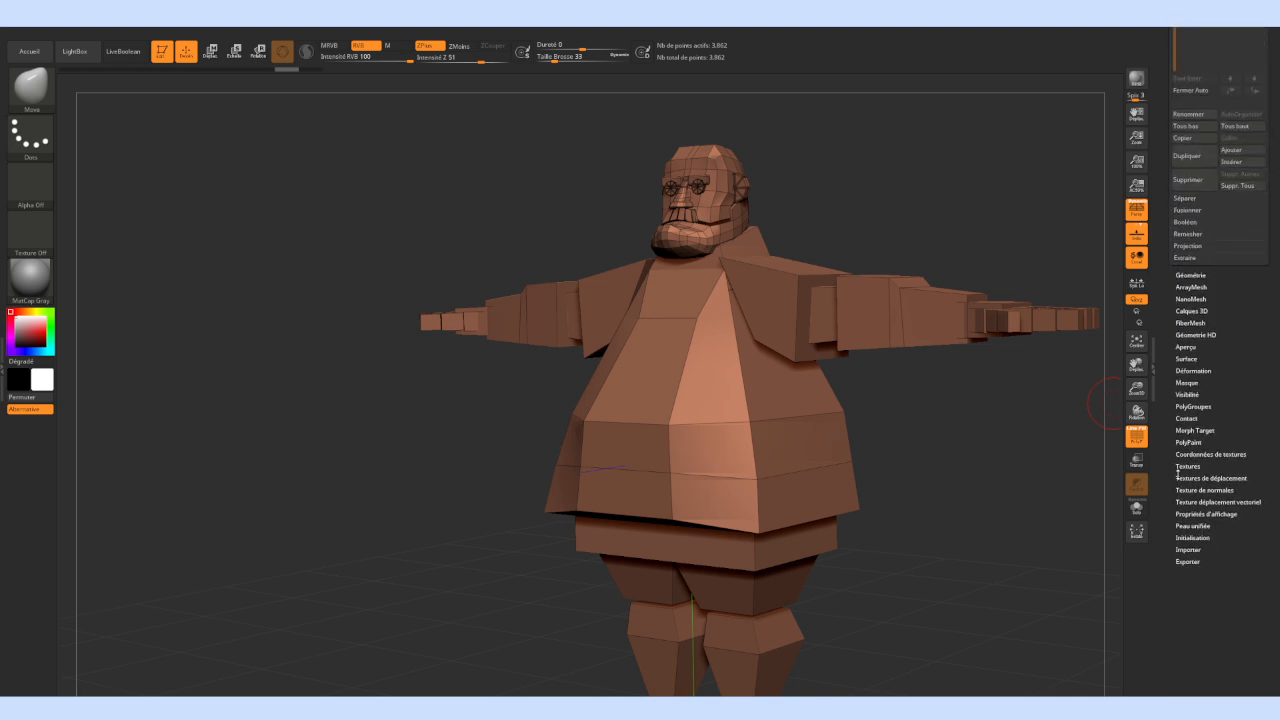
left_click(1190, 406)
scroll(1221, 331, "up", 4)
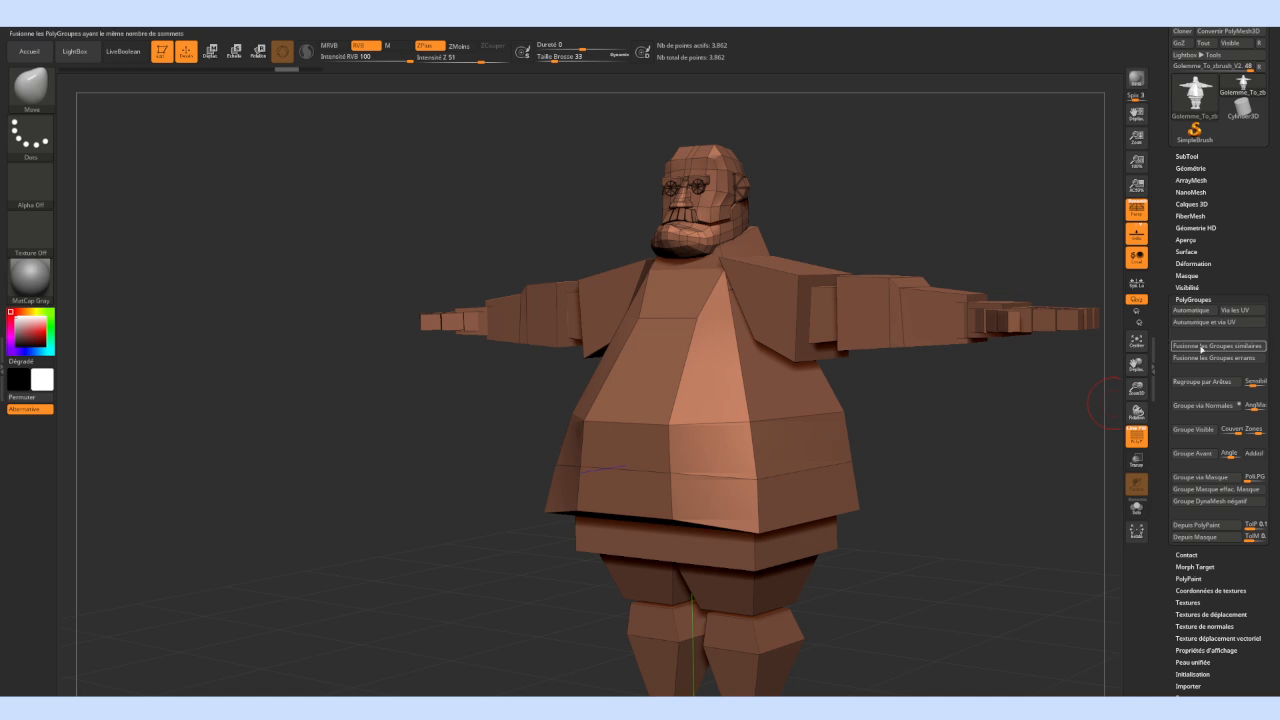
left_click(1190, 310)
mouse_move(865, 395)
left_mouse_down()
mouse_move(906, 395)
mouse_move(854, 391)
mouse_move(870, 395)
mouse_move(855, 402)
mouse_move(823, 369)
mouse_move(813, 427)
mouse_move(820, 391)
mouse_move(806, 393)
mouse_move(837, 394)
left_mouse_up()
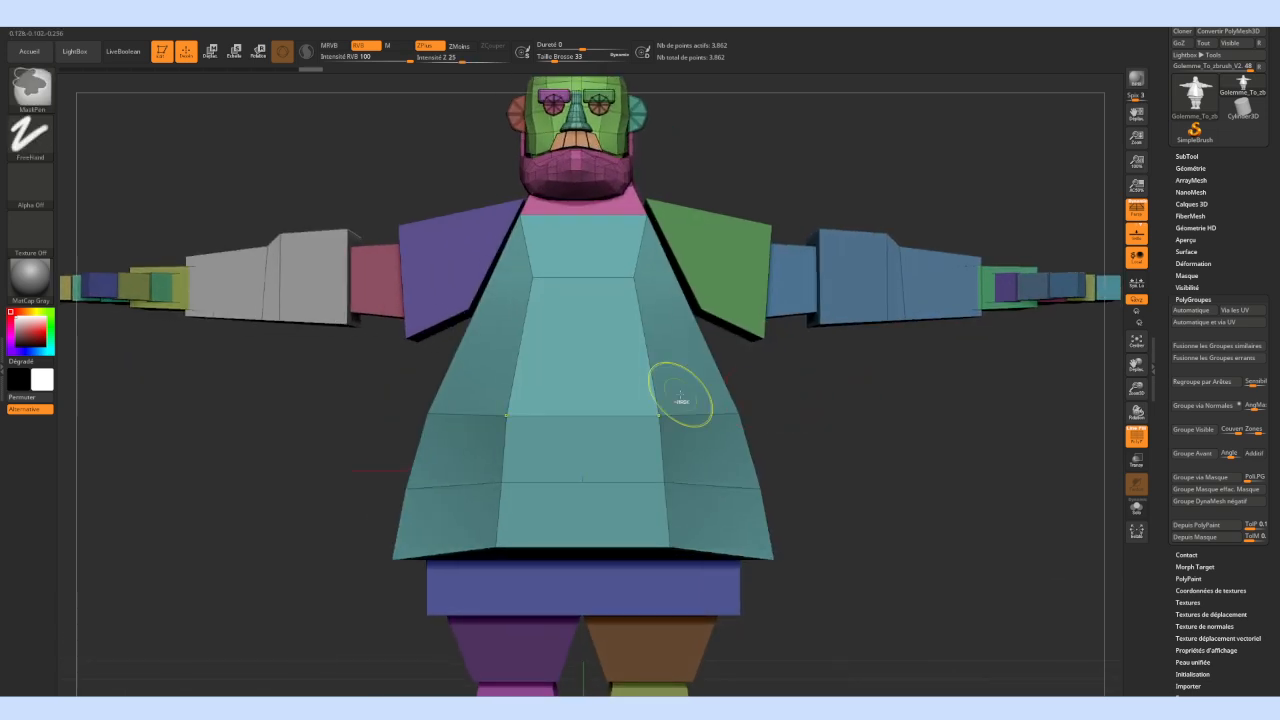
Isolate the robe's polygroup, duplicate the subtool and show all parts of the original again
left_click(1187, 156)
key("ctrl+shift")
left_click(651, 365, "ctrl+shift")
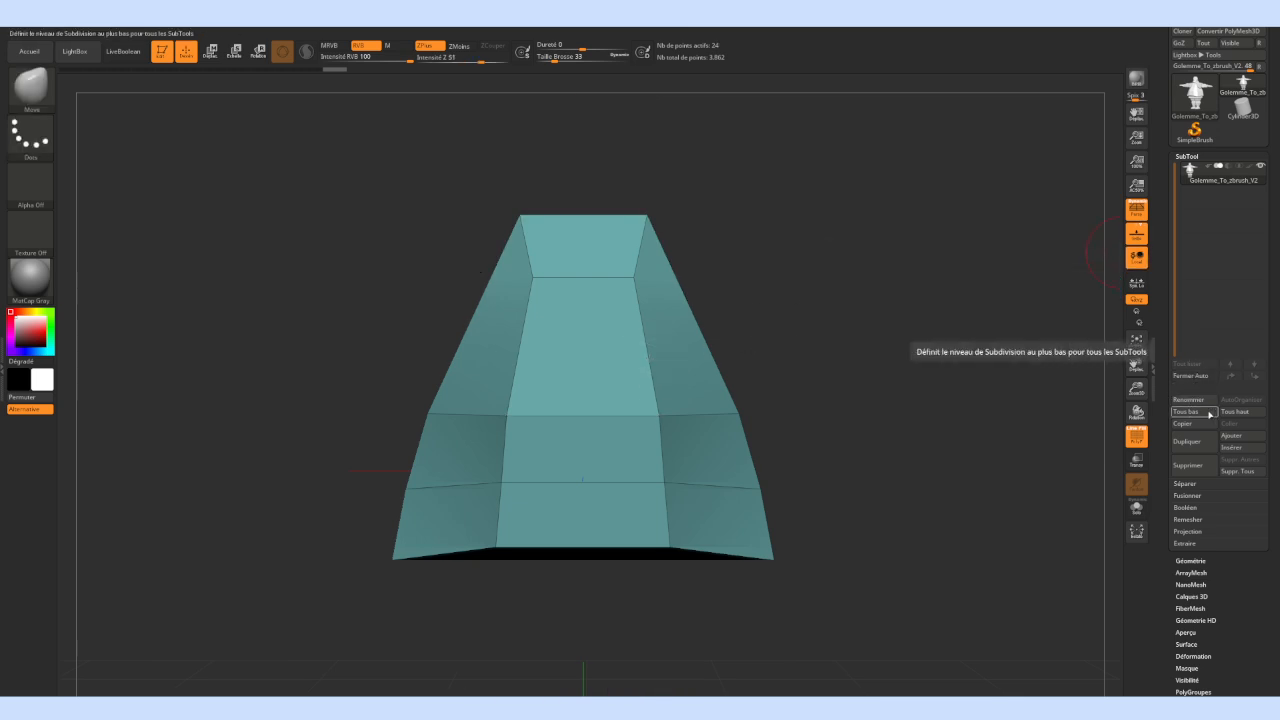
left_click(1224, 435)
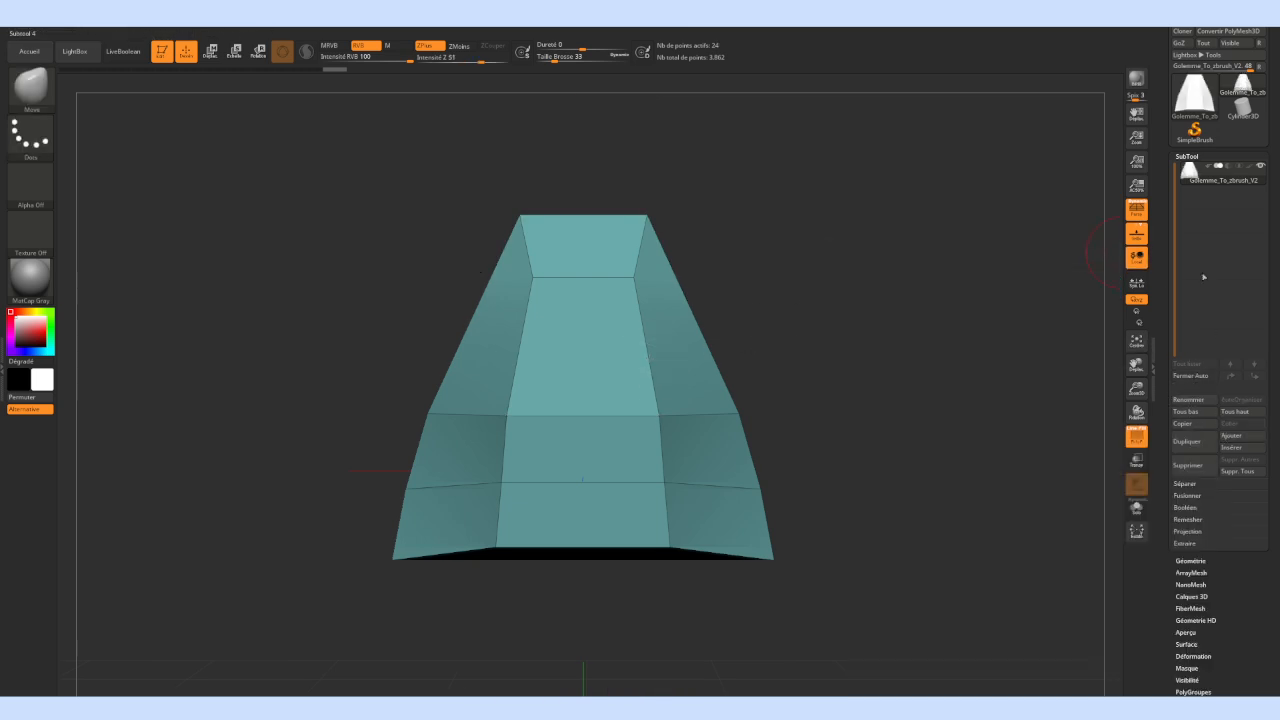
left_click(814, 329, "ctrl+shift")
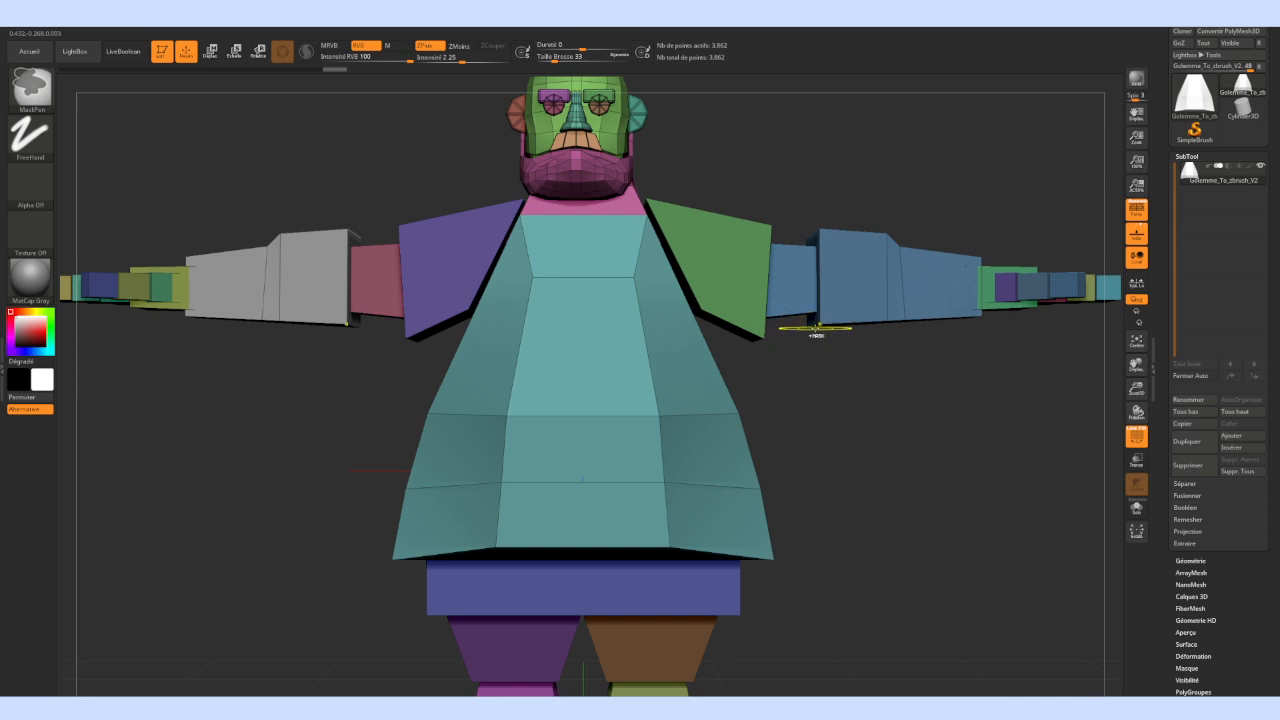
left_click(663, 368, "ctrl+shift")
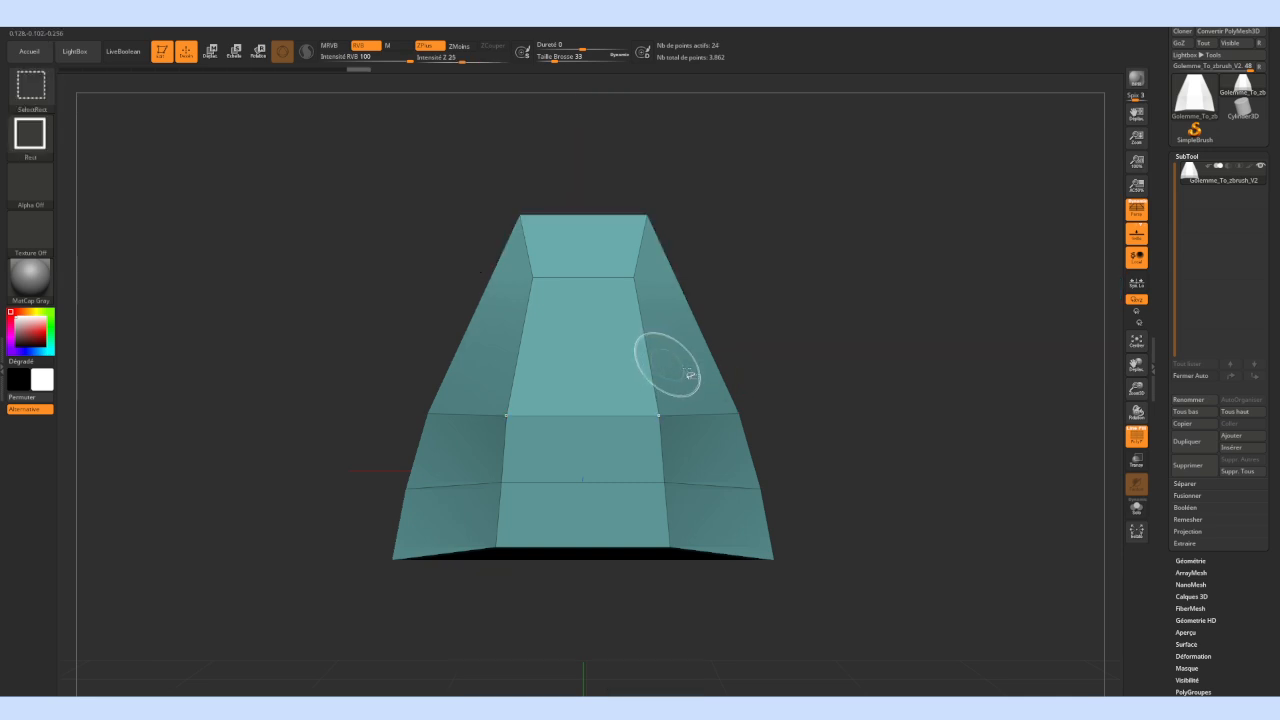
left_click(1187, 441)
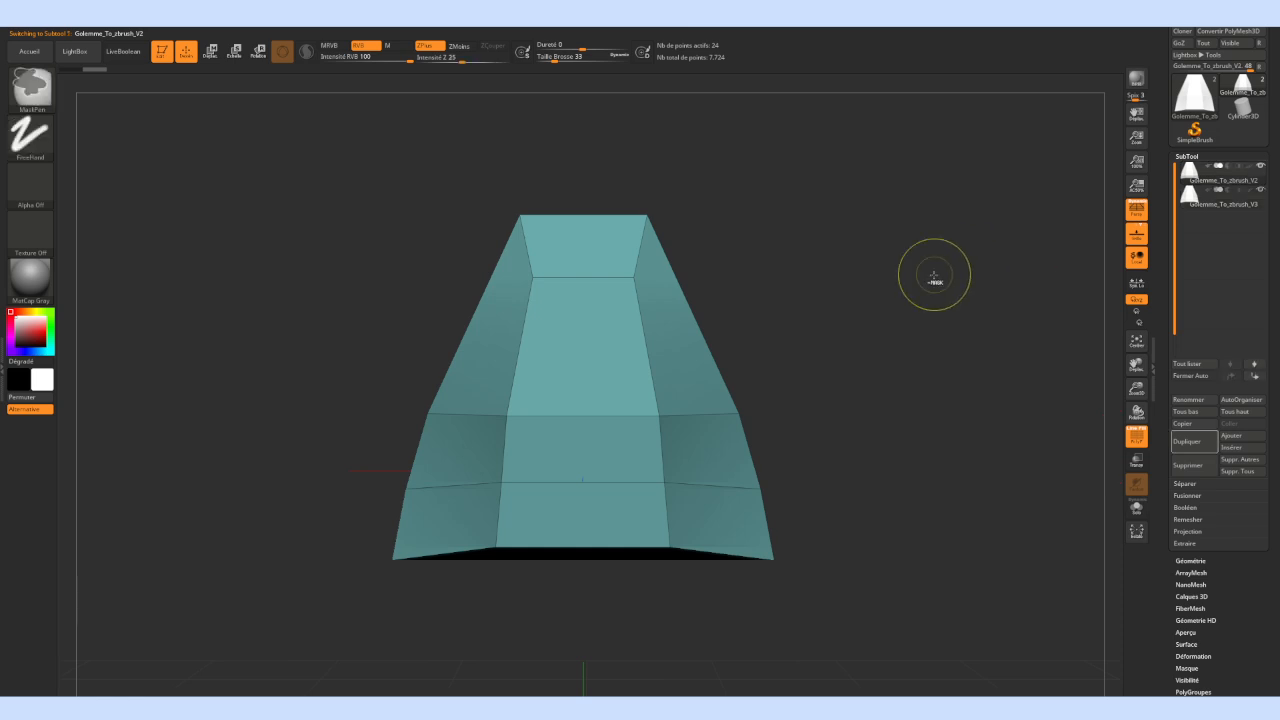
left_click(934, 277, "ctrl+shift")
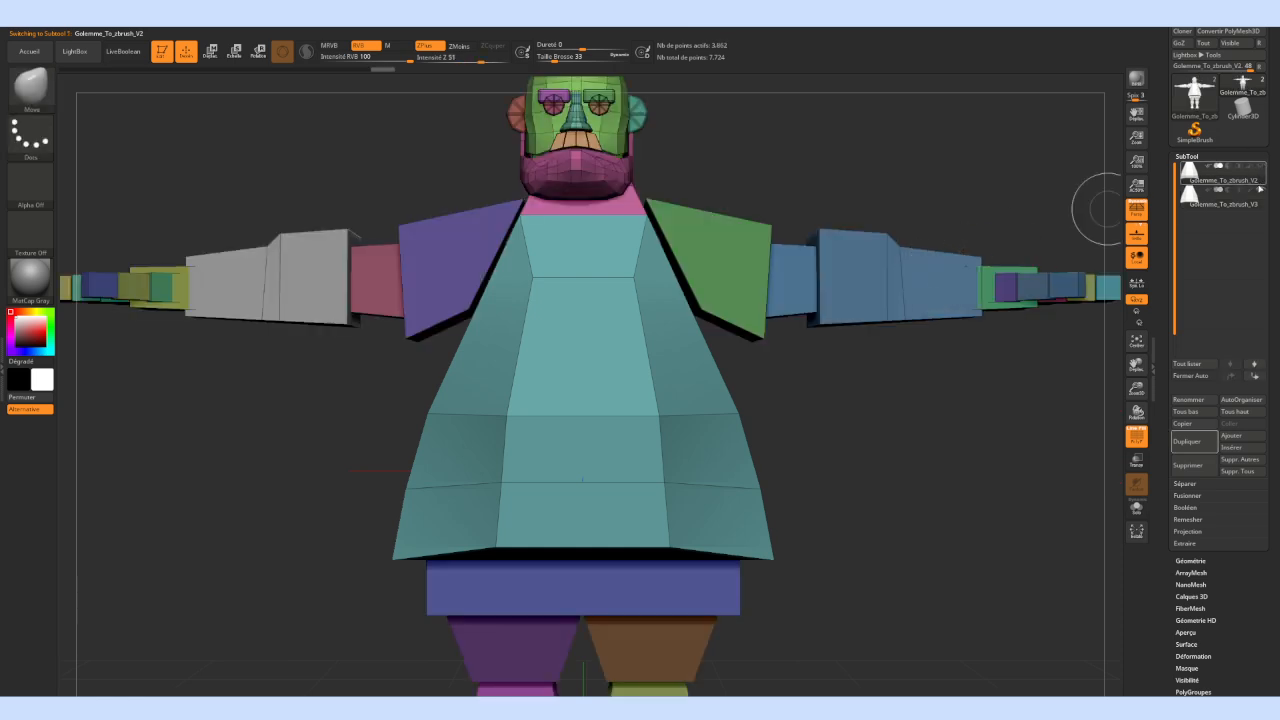
Compare the full character and the duplicated robe by switching subtools, toggling visibility and isolating the robe group
left_click(1192, 204)
left_click(1215, 180)
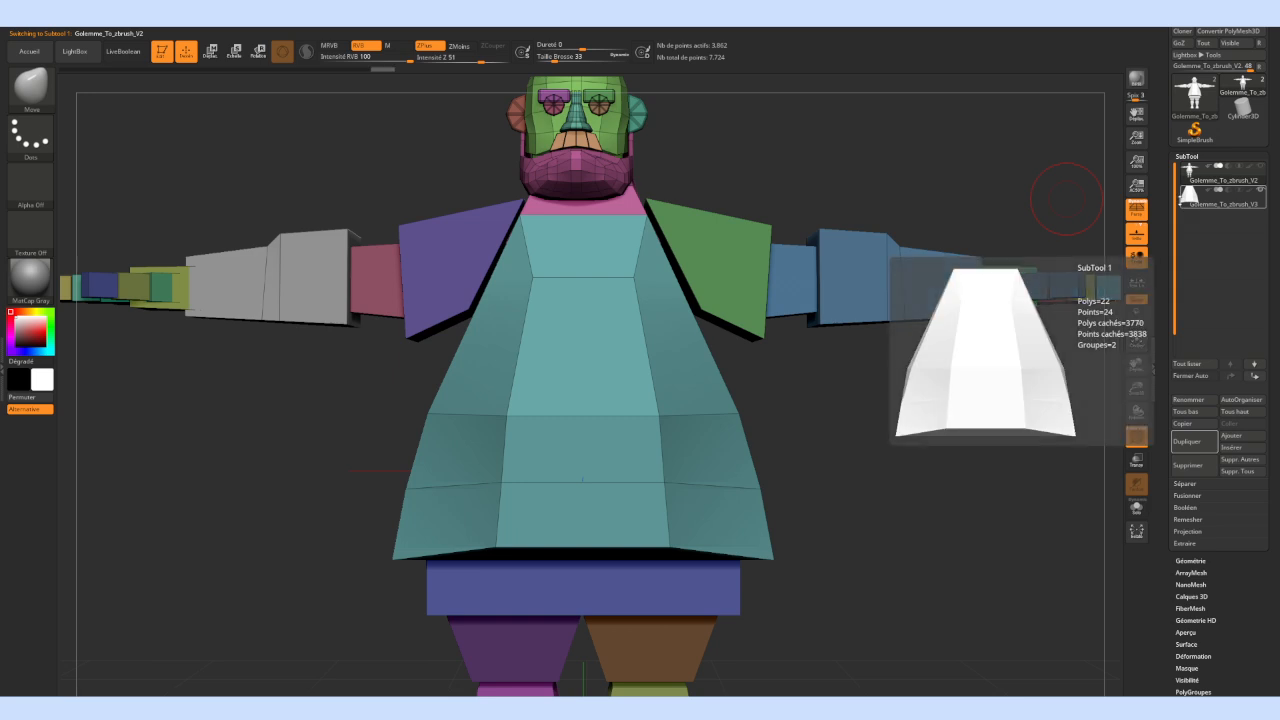
left_click(1200, 203)
left_click_drag(795, 321, 926, 369)
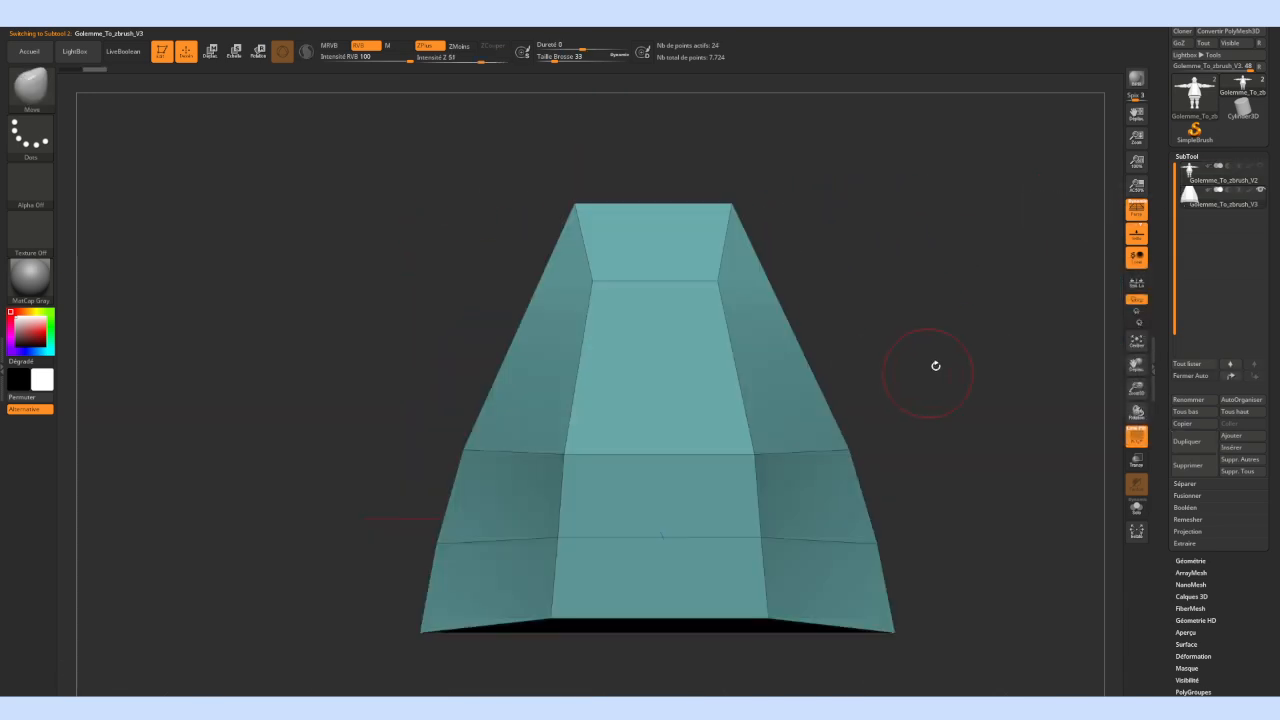
left_click(1260, 167)
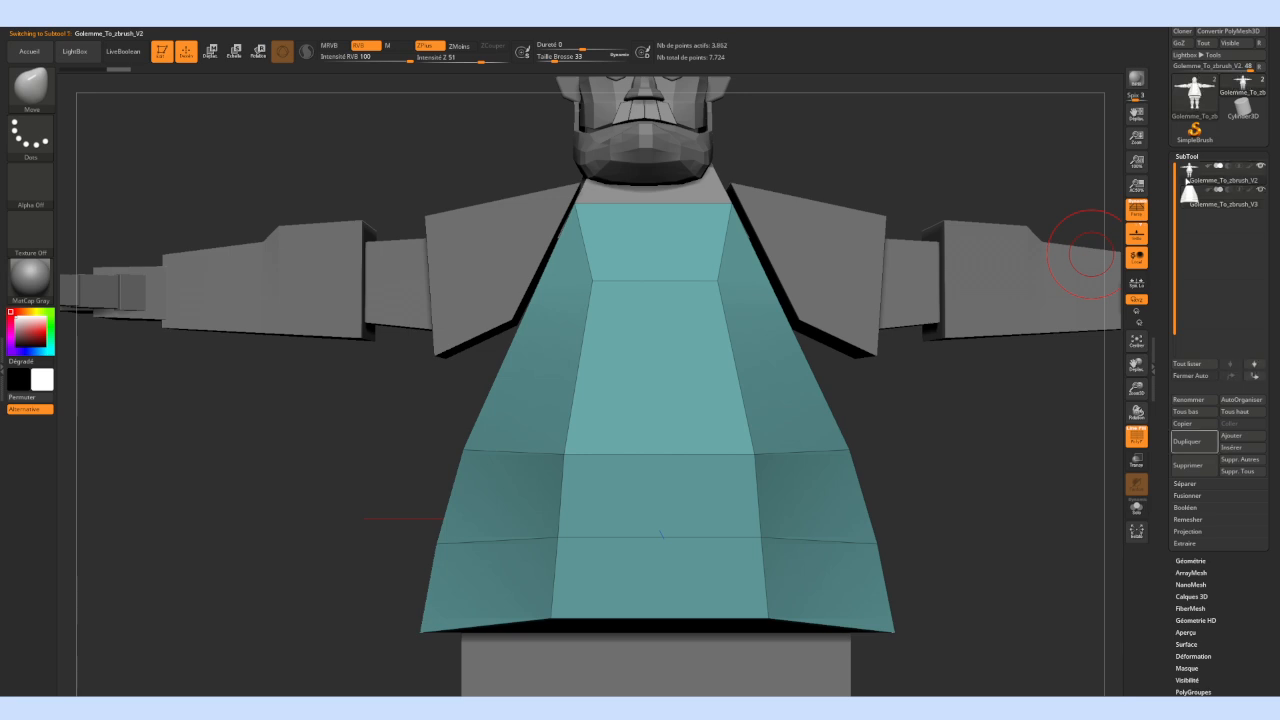
left_click(1188, 182)
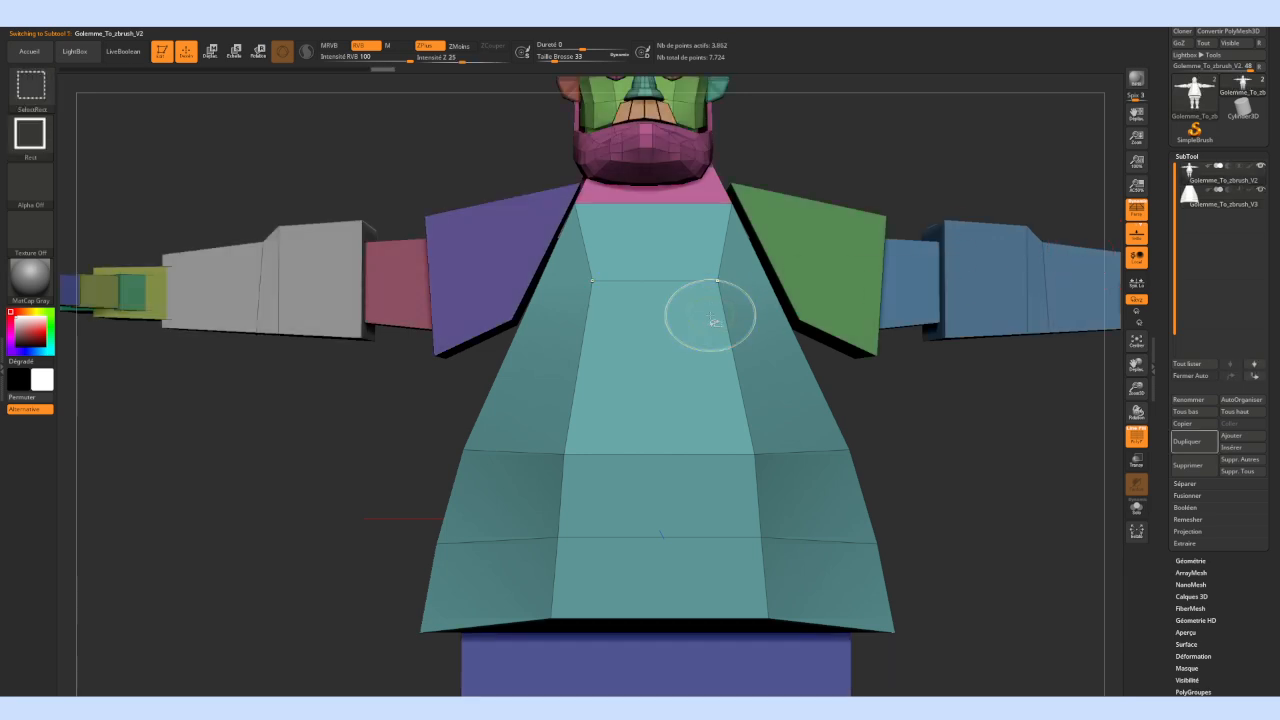
left_click(713, 320, "ctrl+shift")
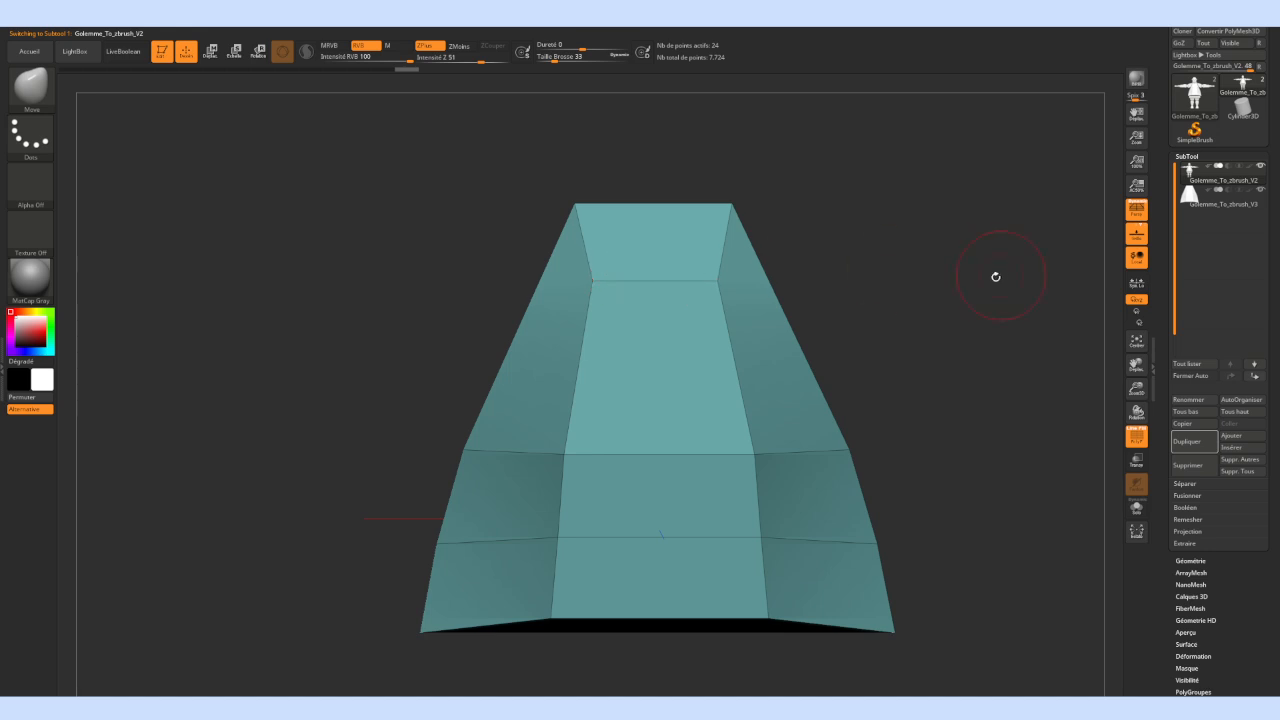
mouse_move(1190, 170)
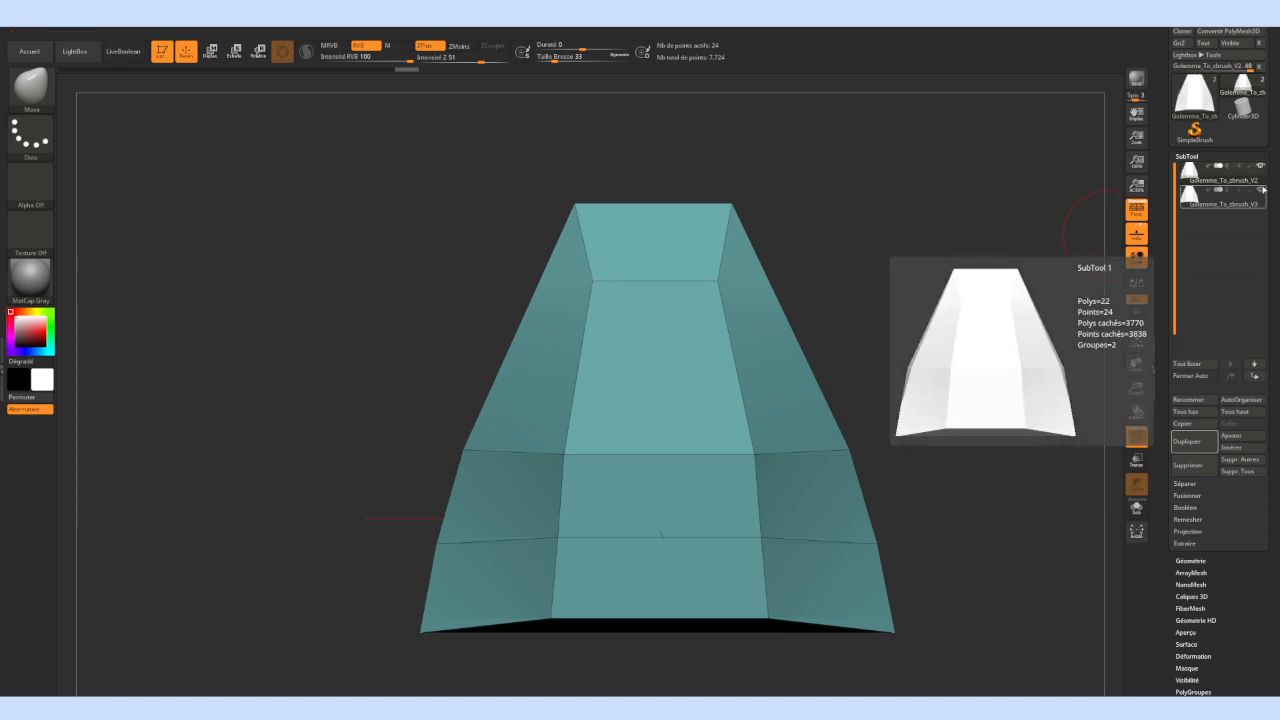
Show the whole character again, isolate the blue upper-arm block and duplicate the subtool
left_click(951, 237, "ctrl+shift")
left_click(833, 270, "ctrl+shift")
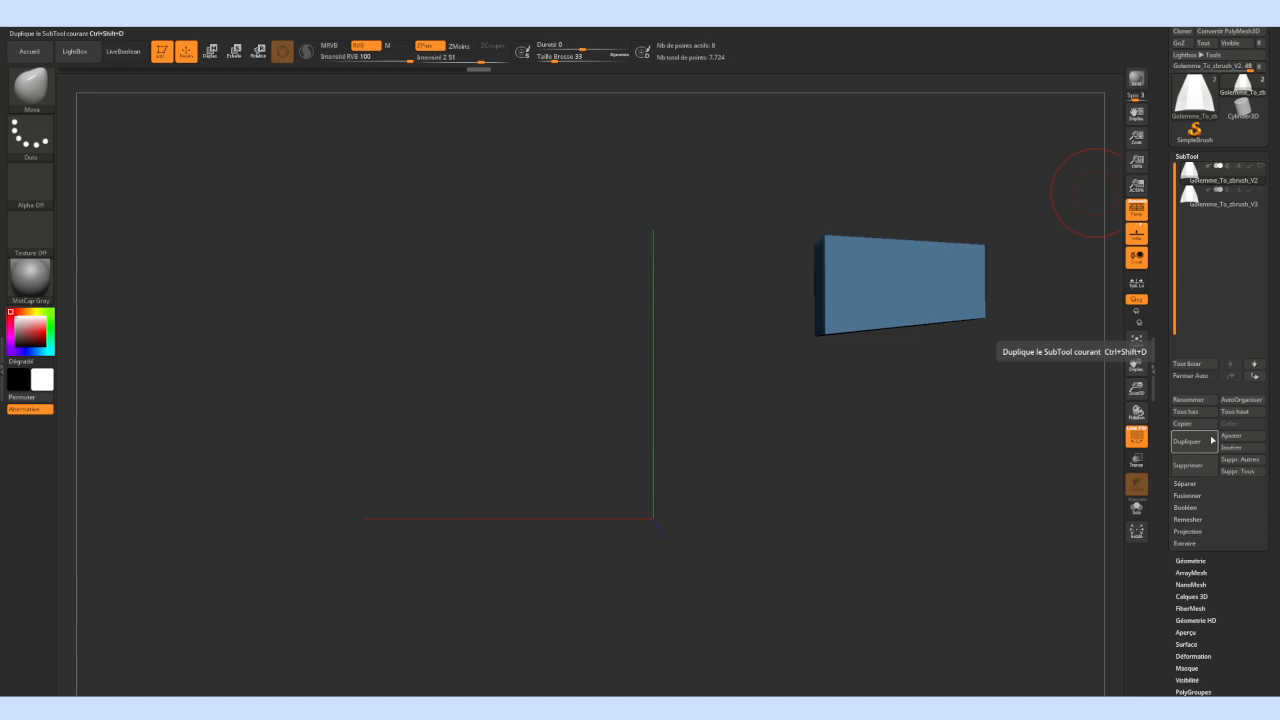
left_click(1212, 440)
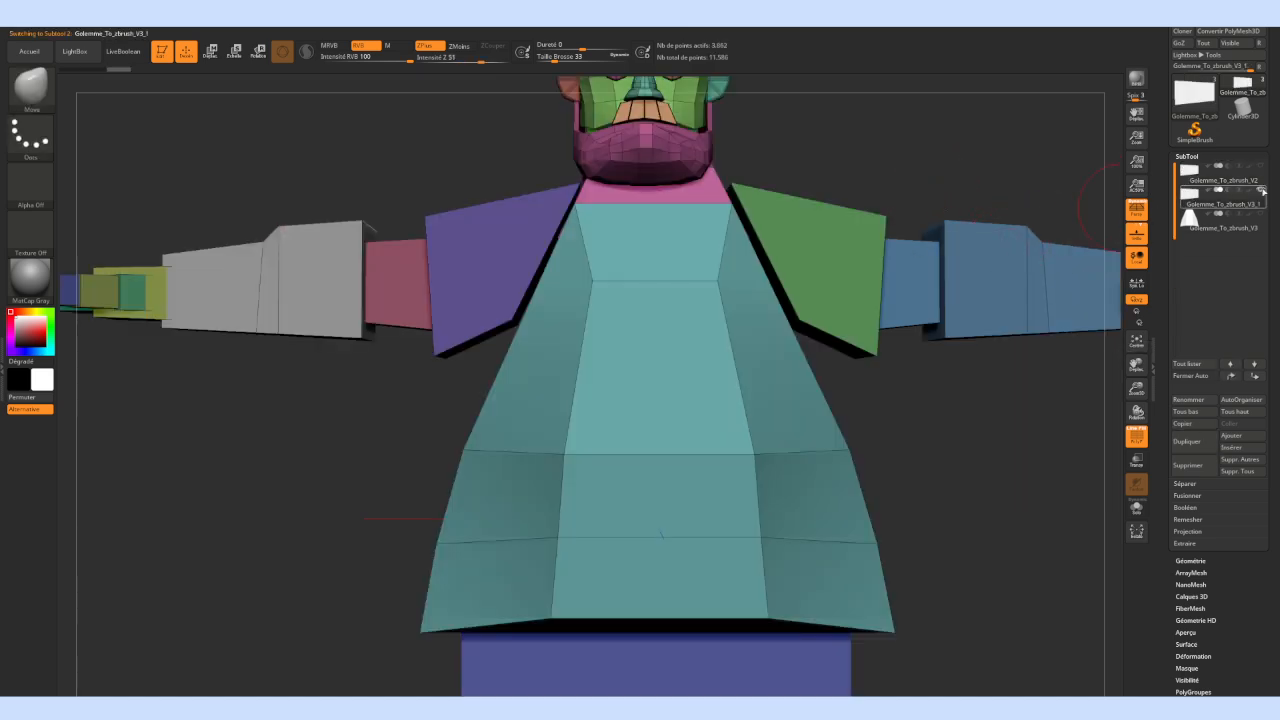
Hide the robe subtool and alternate between the blue arm-block and full-character subtools to examine each one separately
mouse_move(1263, 193)
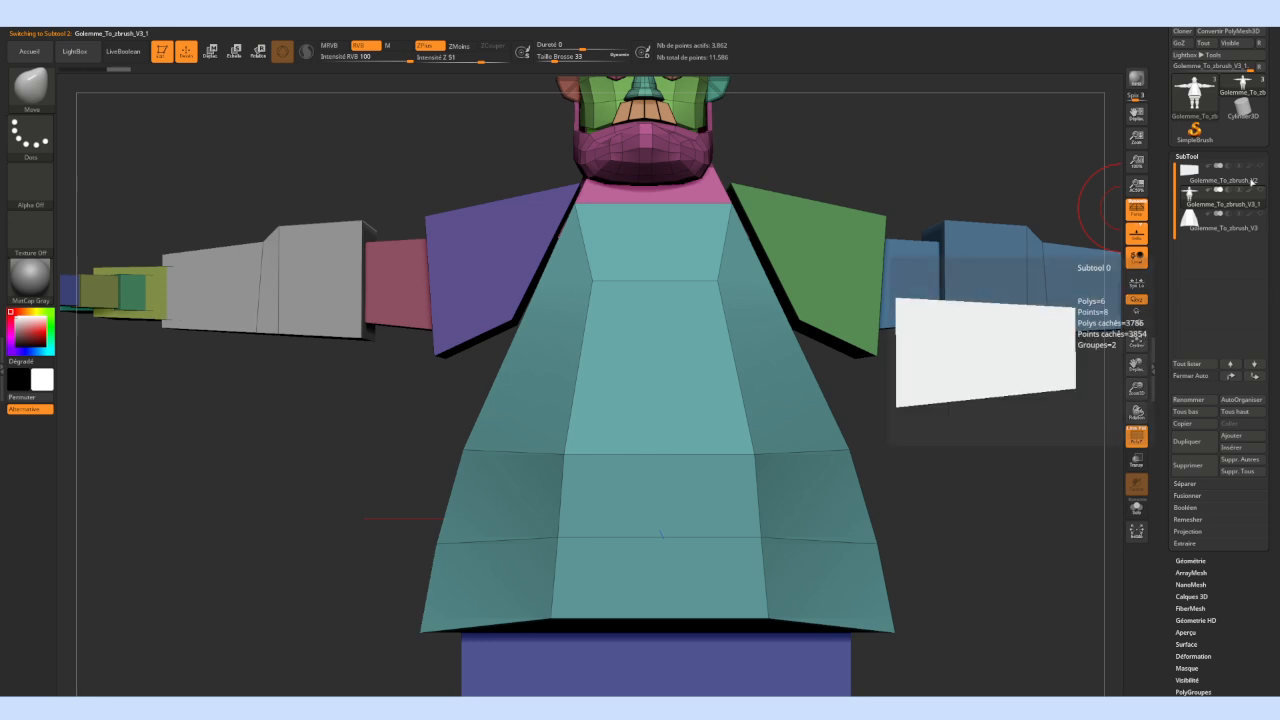
left_click(1262, 218)
left_click(1222, 172)
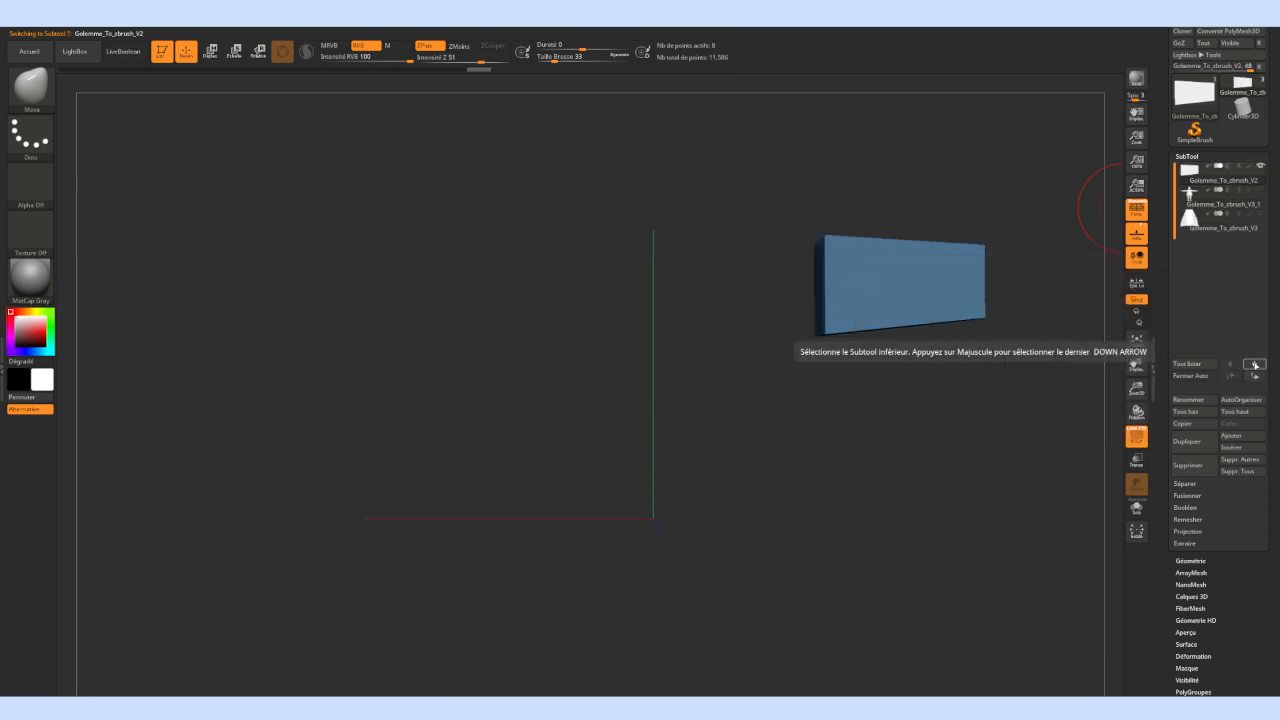
left_click(1255, 365)
left_click(1188, 174)
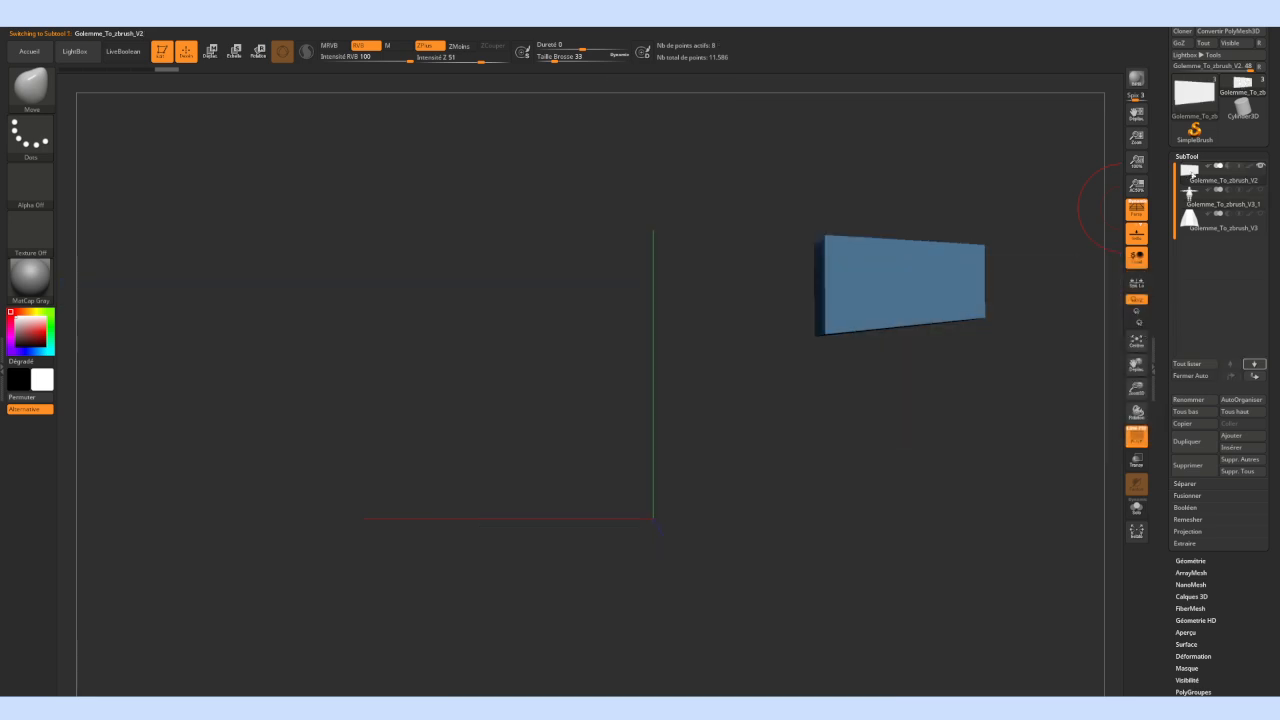
mouse_move(1210, 170)
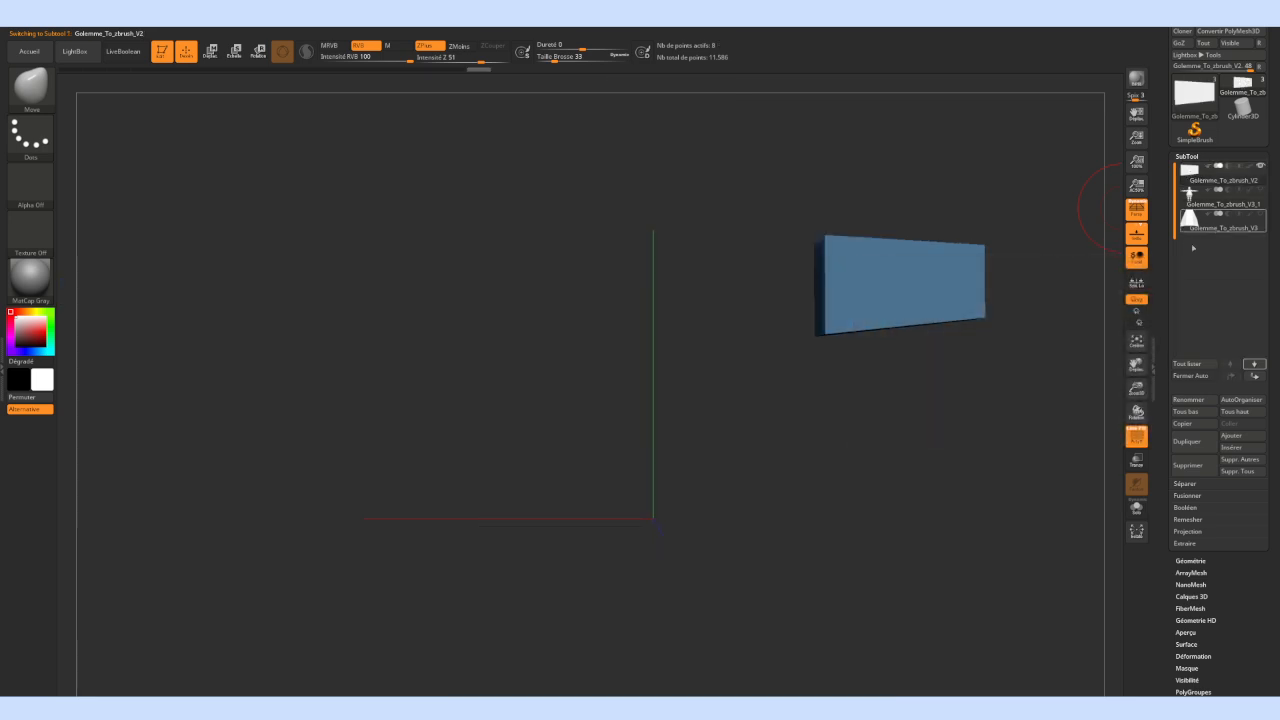
left_click(1255, 366)
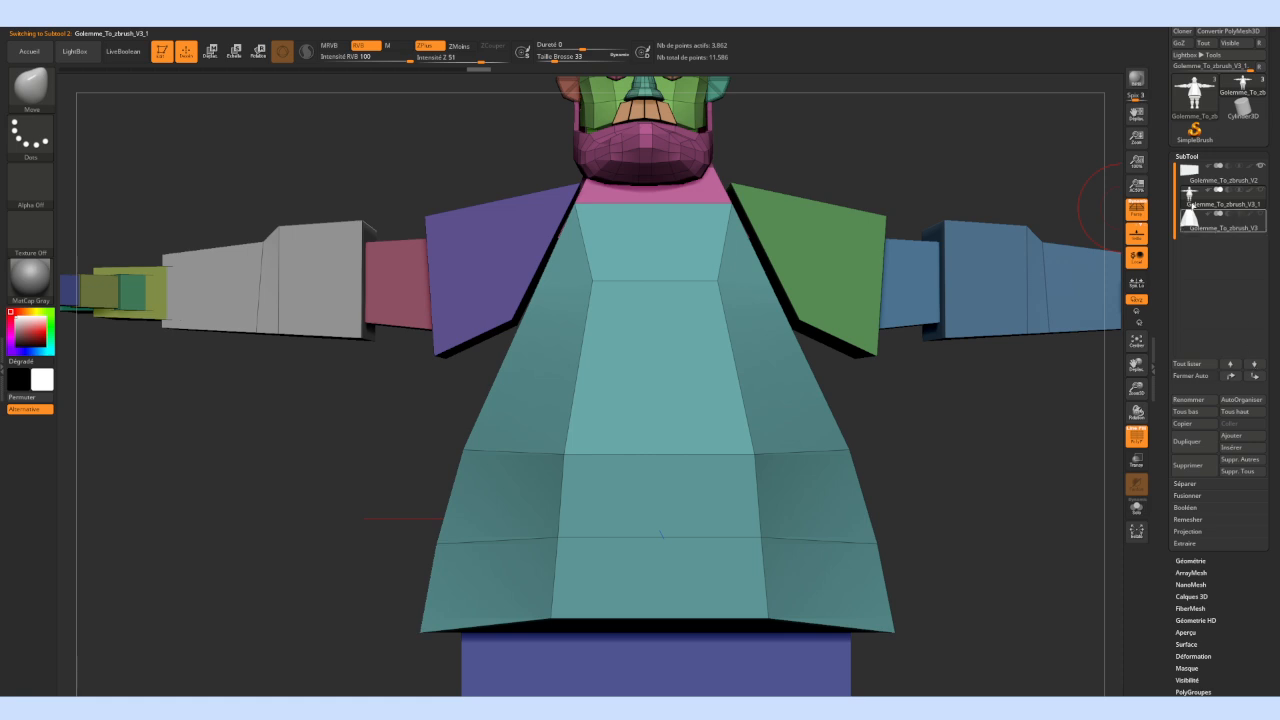
left_click(1191, 173)
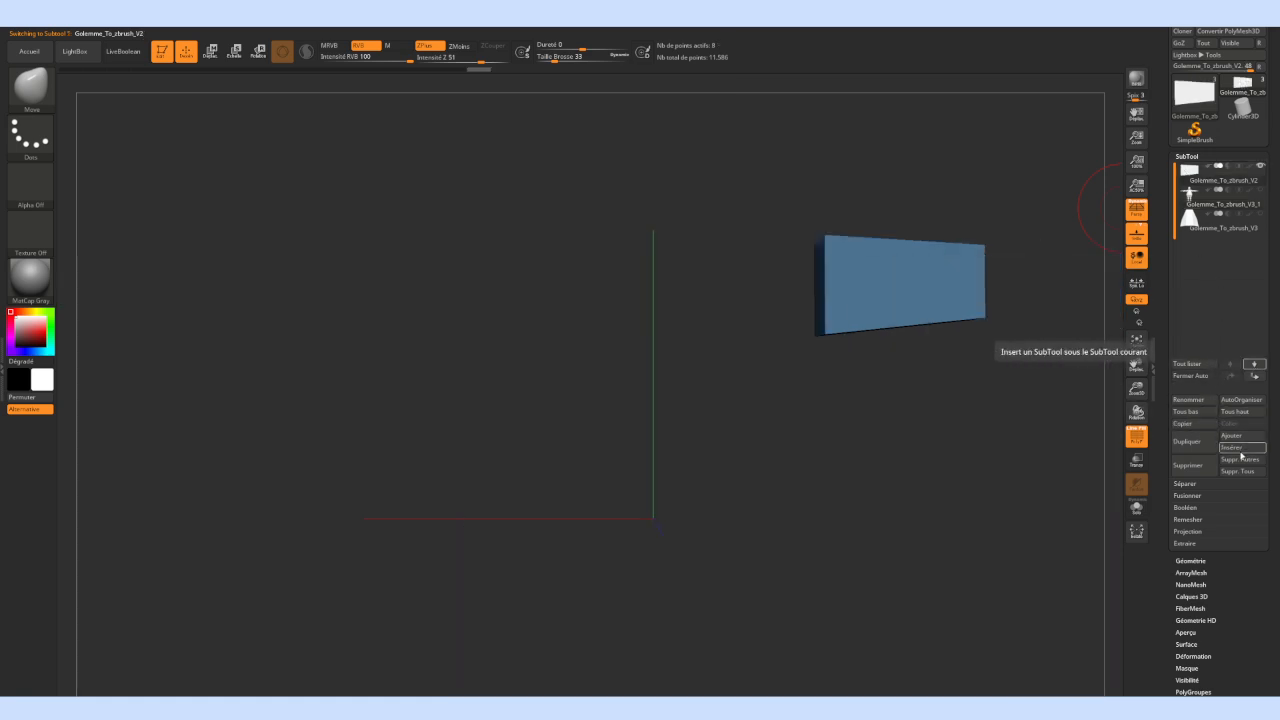
mouse_move(1192, 172)
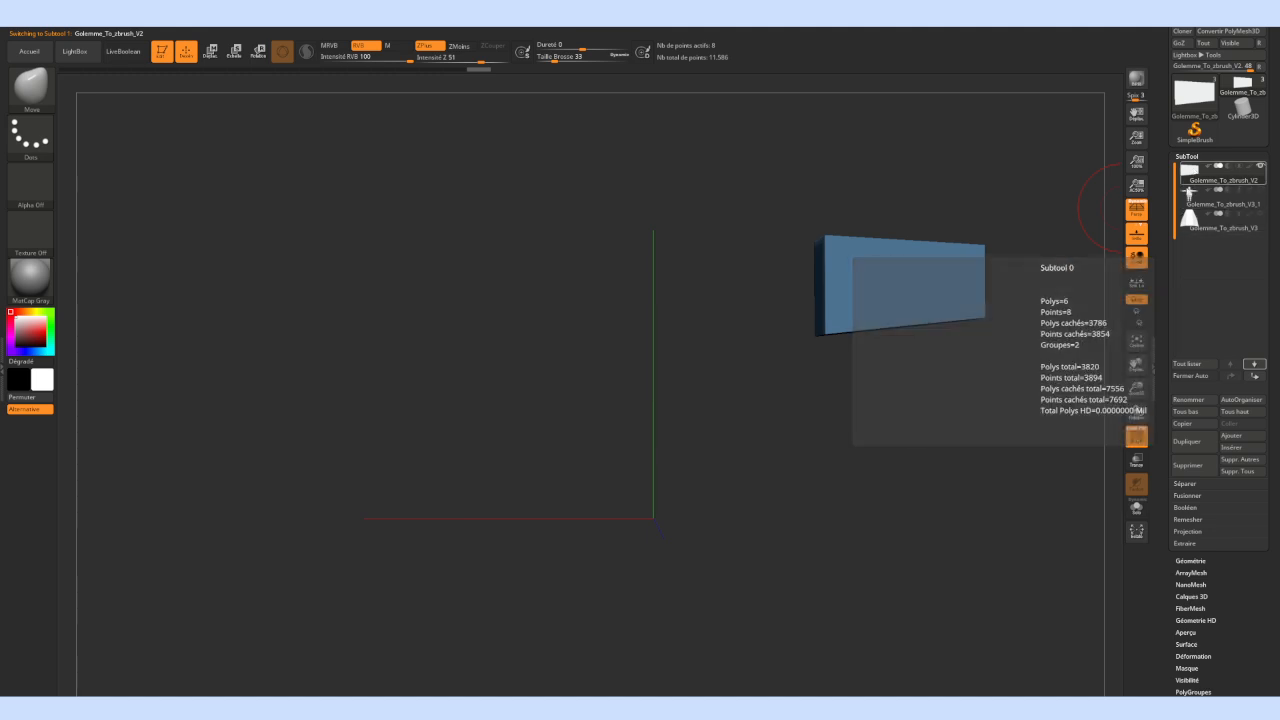
key("ctrl")
key("shift")
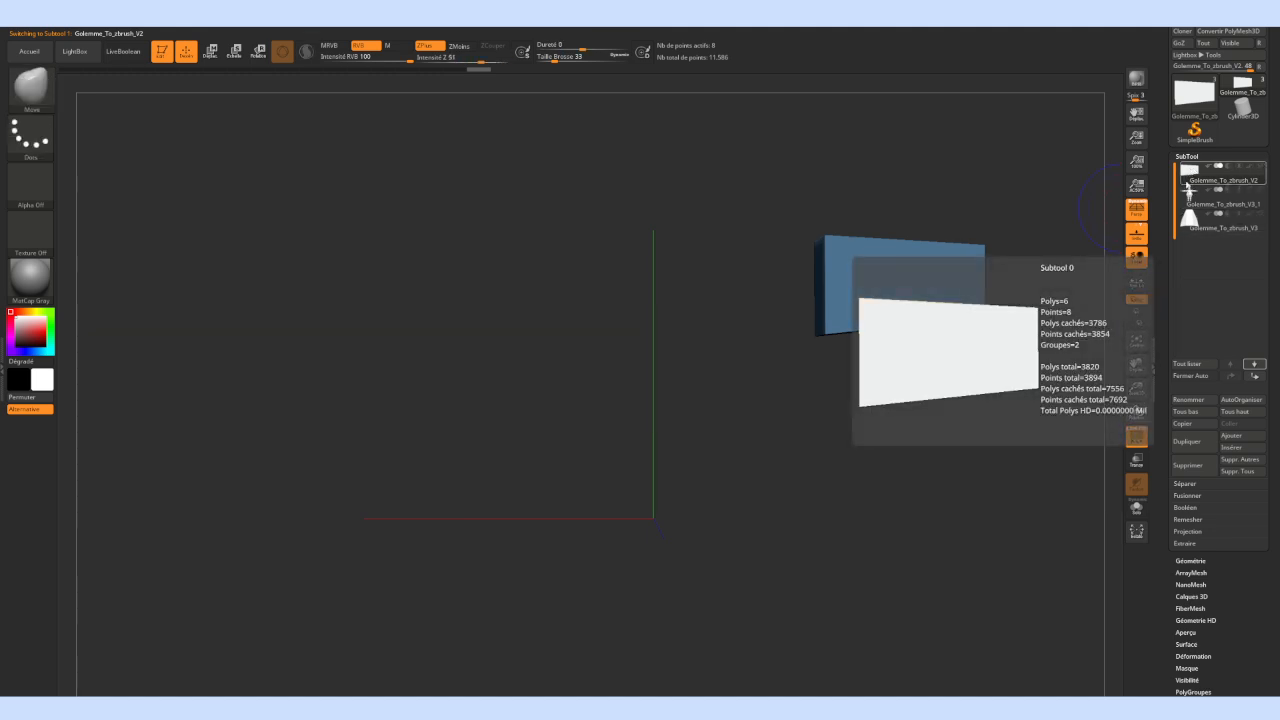
Examine the blue arm block alongside the visible full character, then compare the two subtools individually
left_click(1205, 195)
mouse_move(1206, 195)
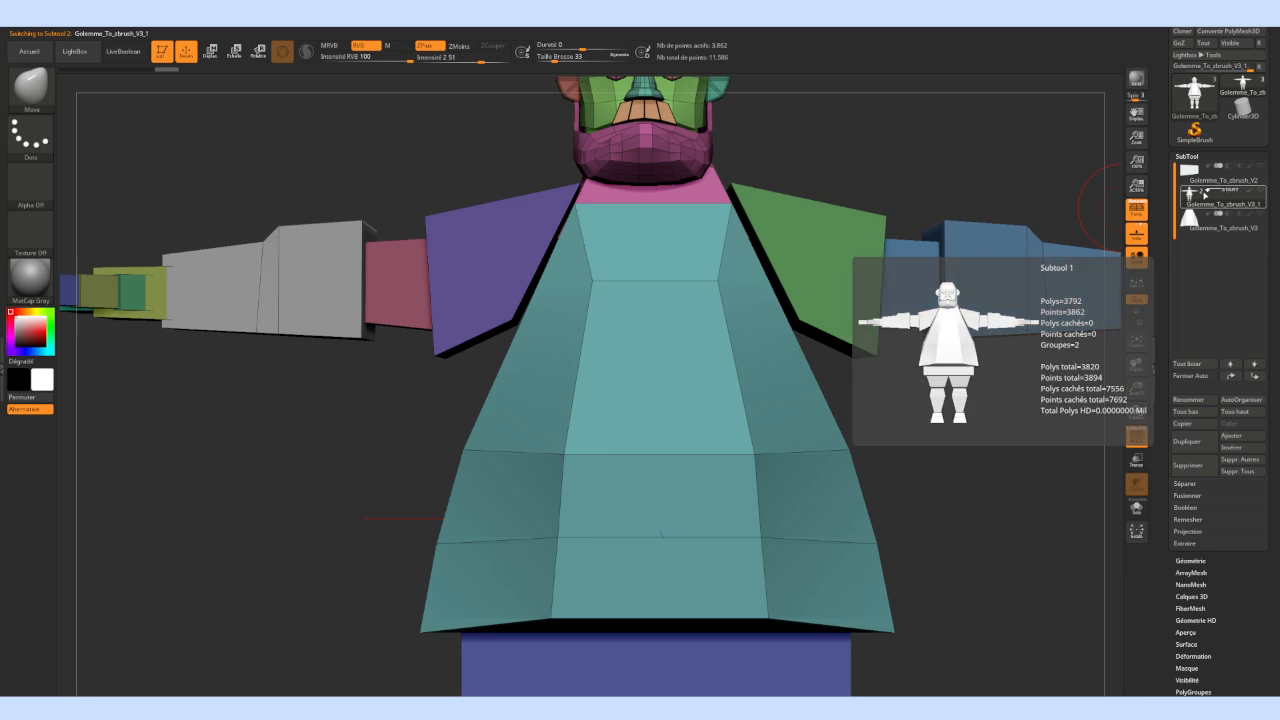
left_click(1232, 363)
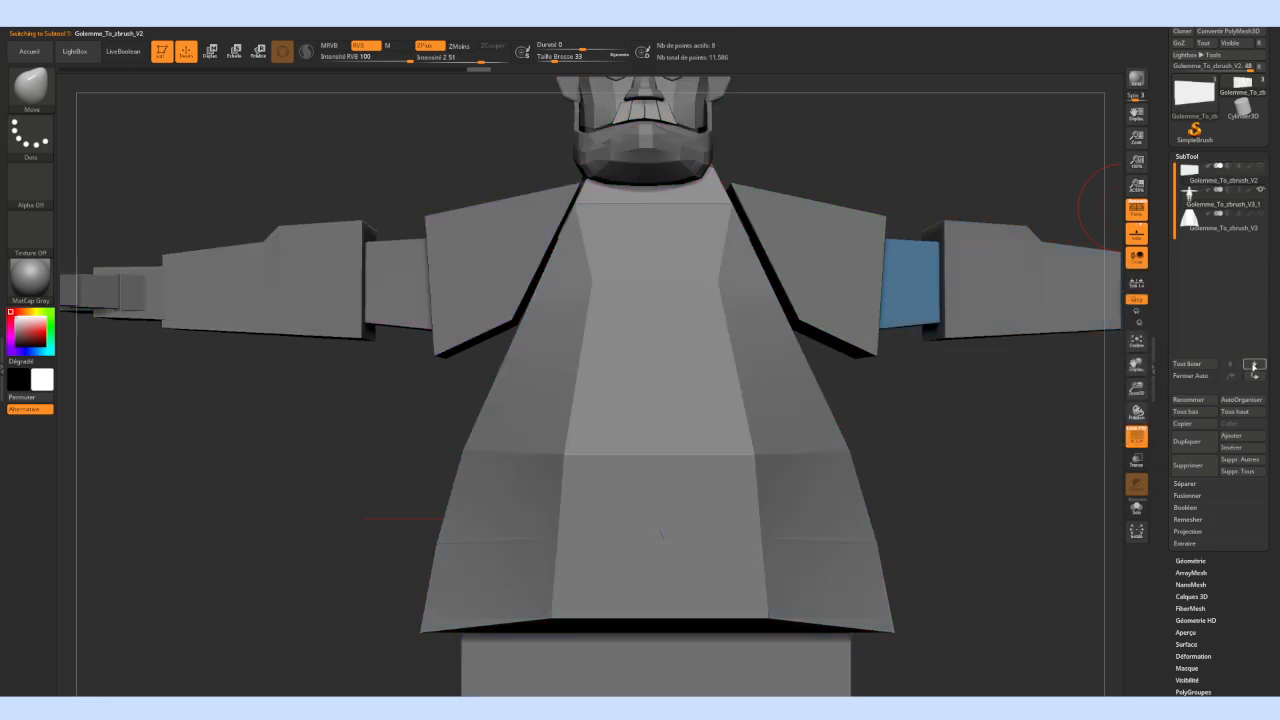
mouse_move(1188, 197)
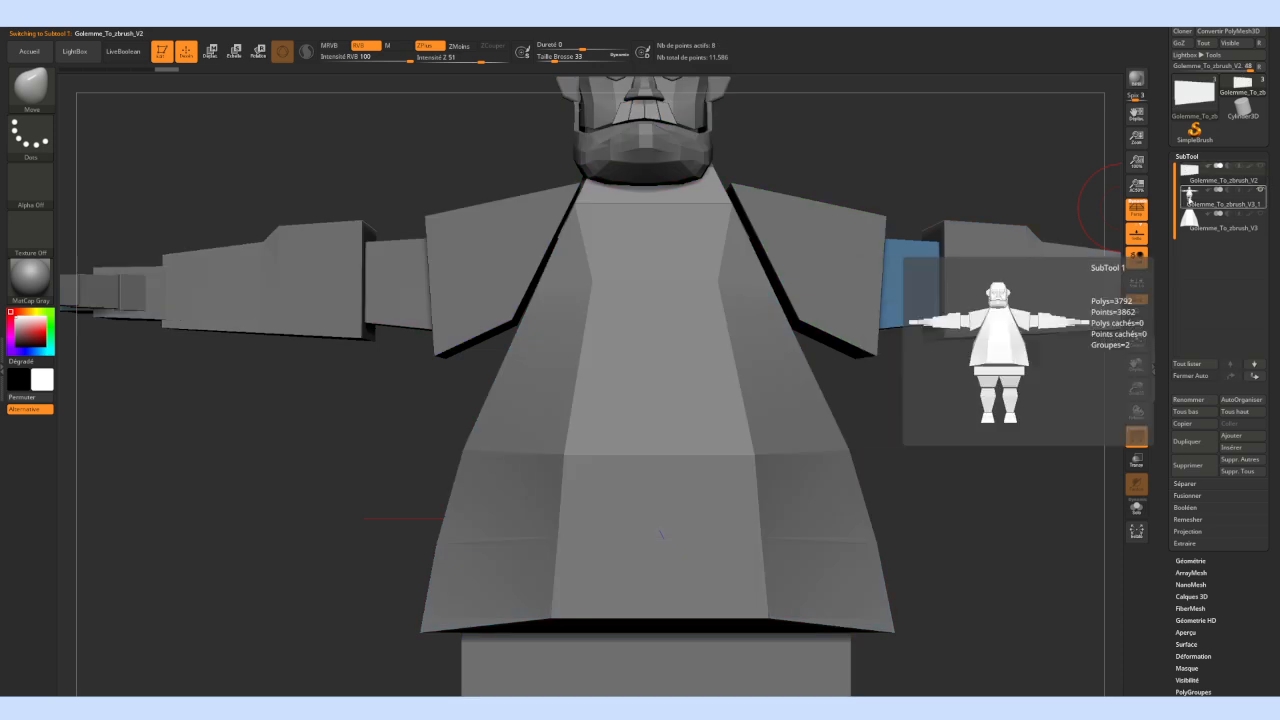
left_click(1203, 173)
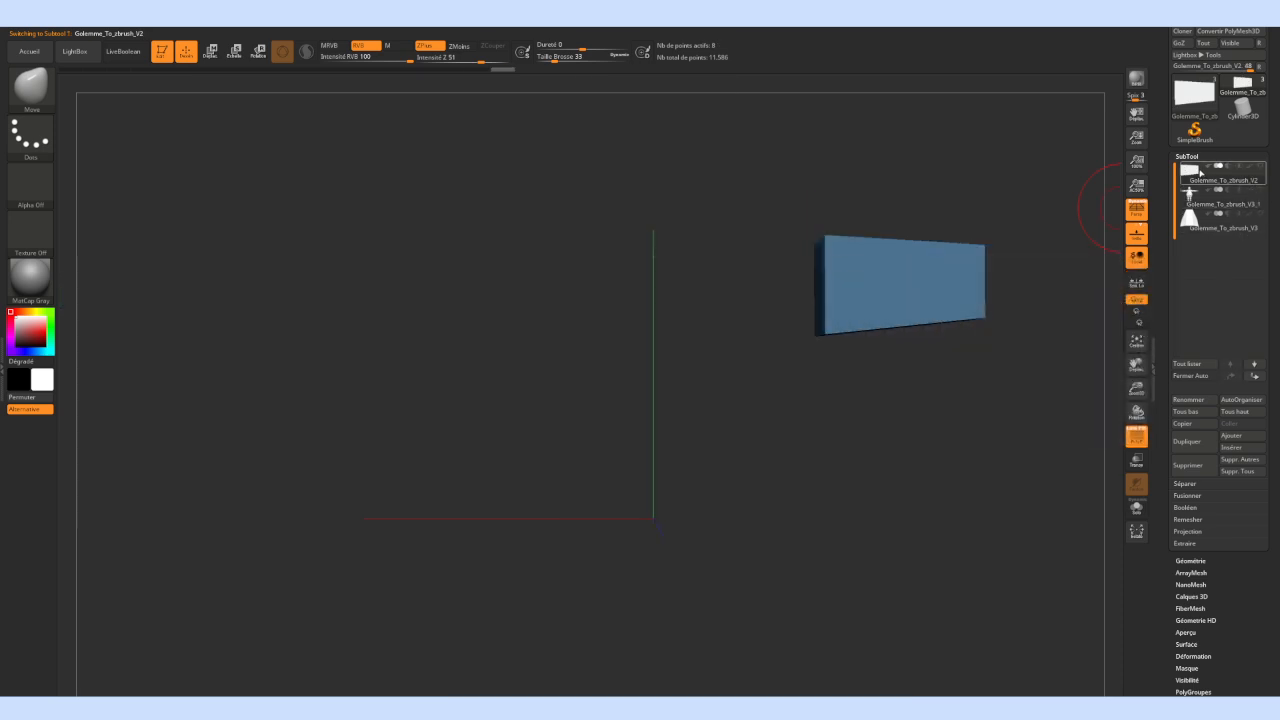
left_click(1255, 365)
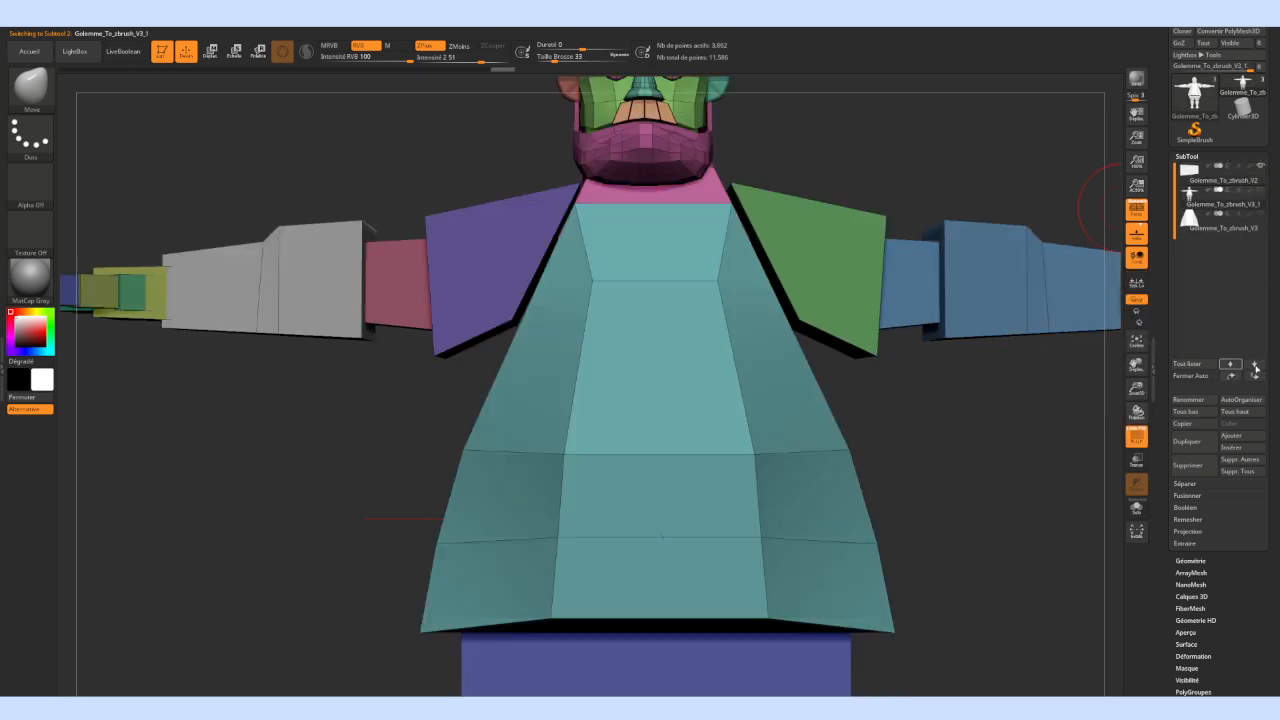
left_click(1255, 365)
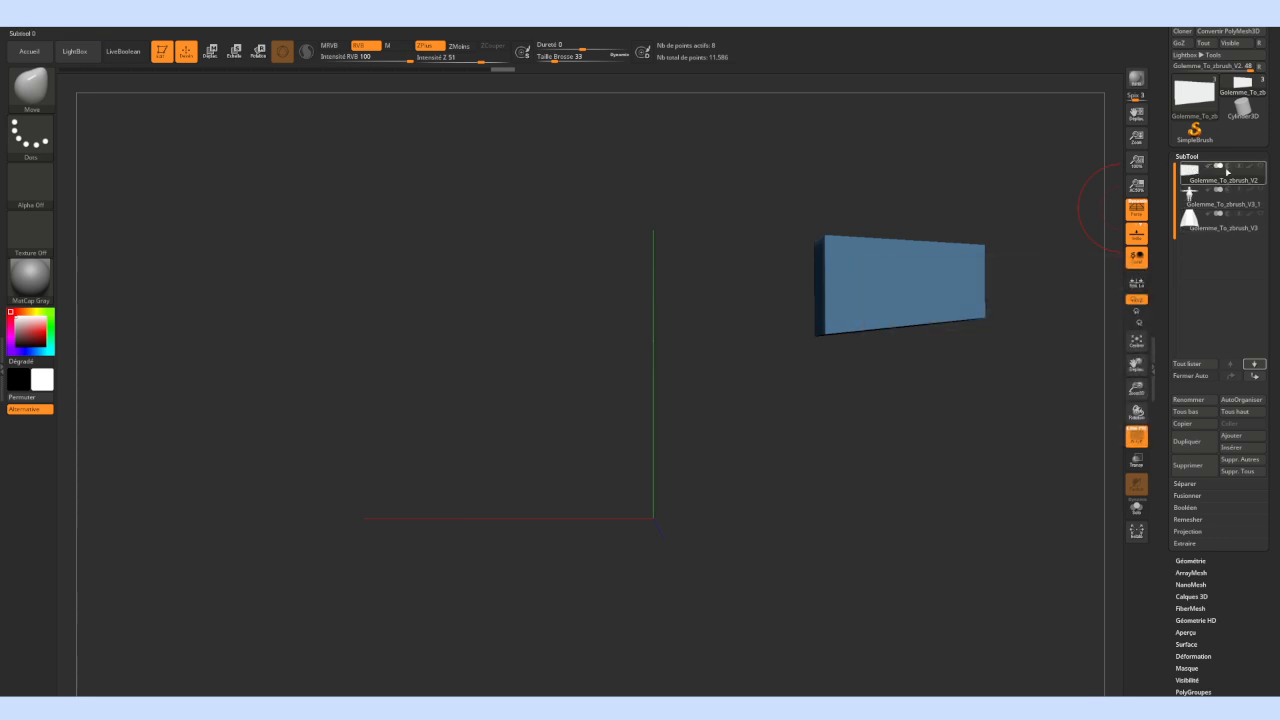
Show all subtools and move the blue arm-block subtool one level down in the subtool order, below the full character
left_click(1202, 198)
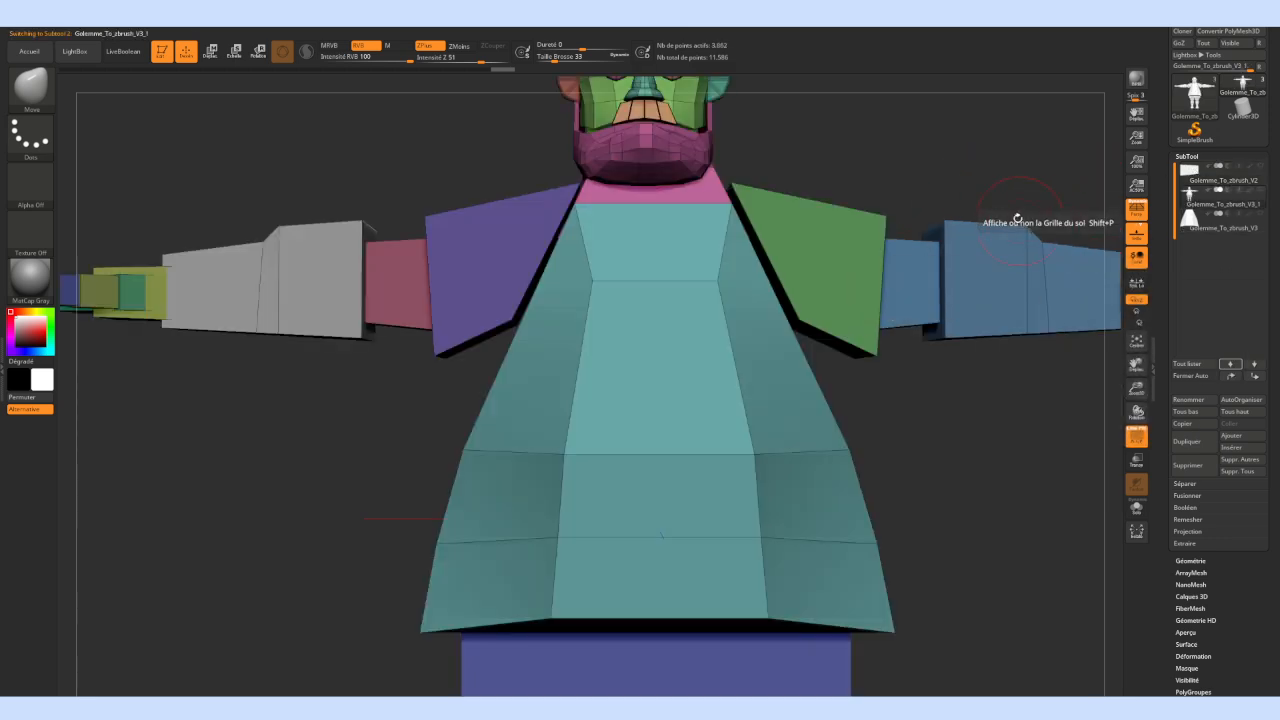
left_click_drag(943, 186, 853, 222, "alt")
left_click(1262, 167)
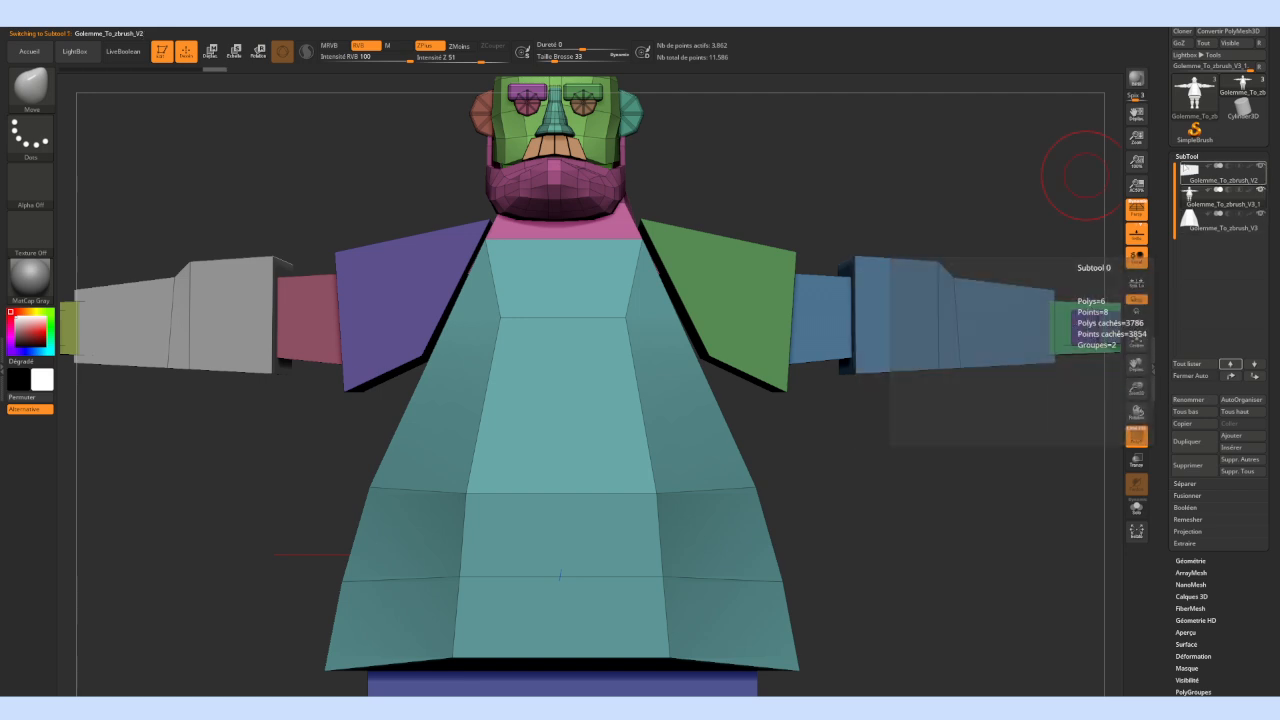
left_click(1190, 179)
mouse_move(1191, 179)
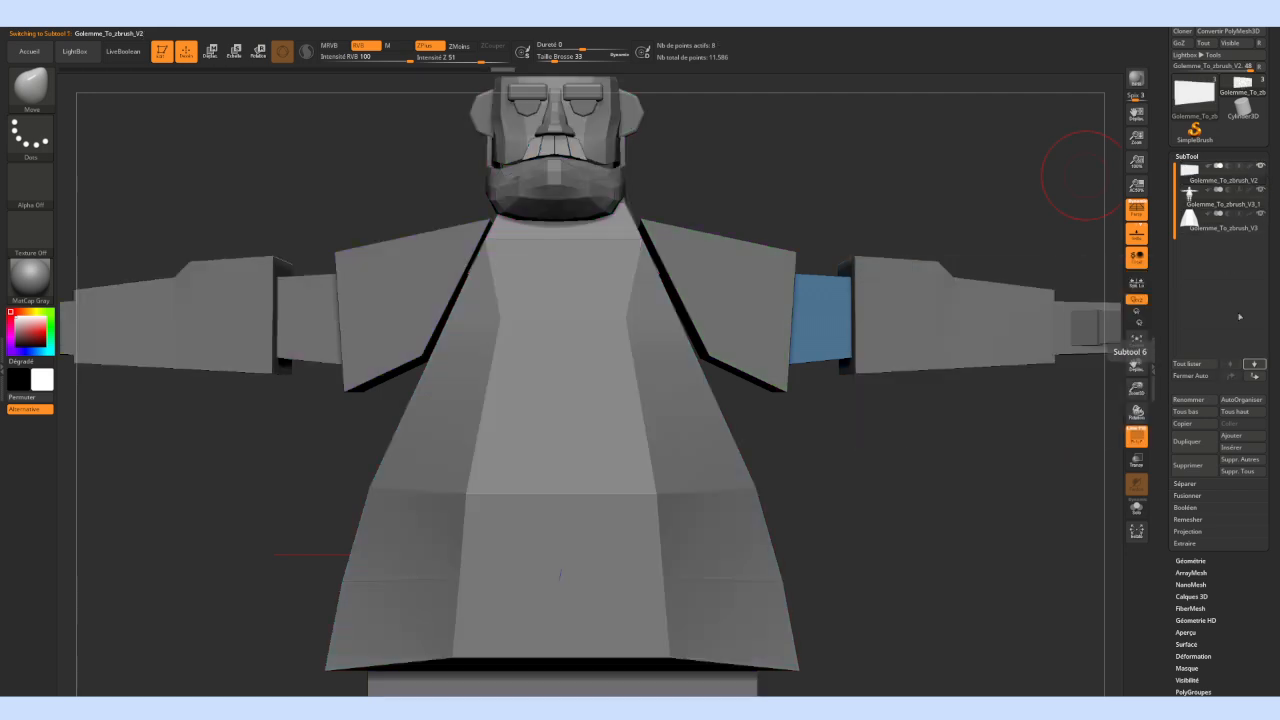
left_click(1254, 364)
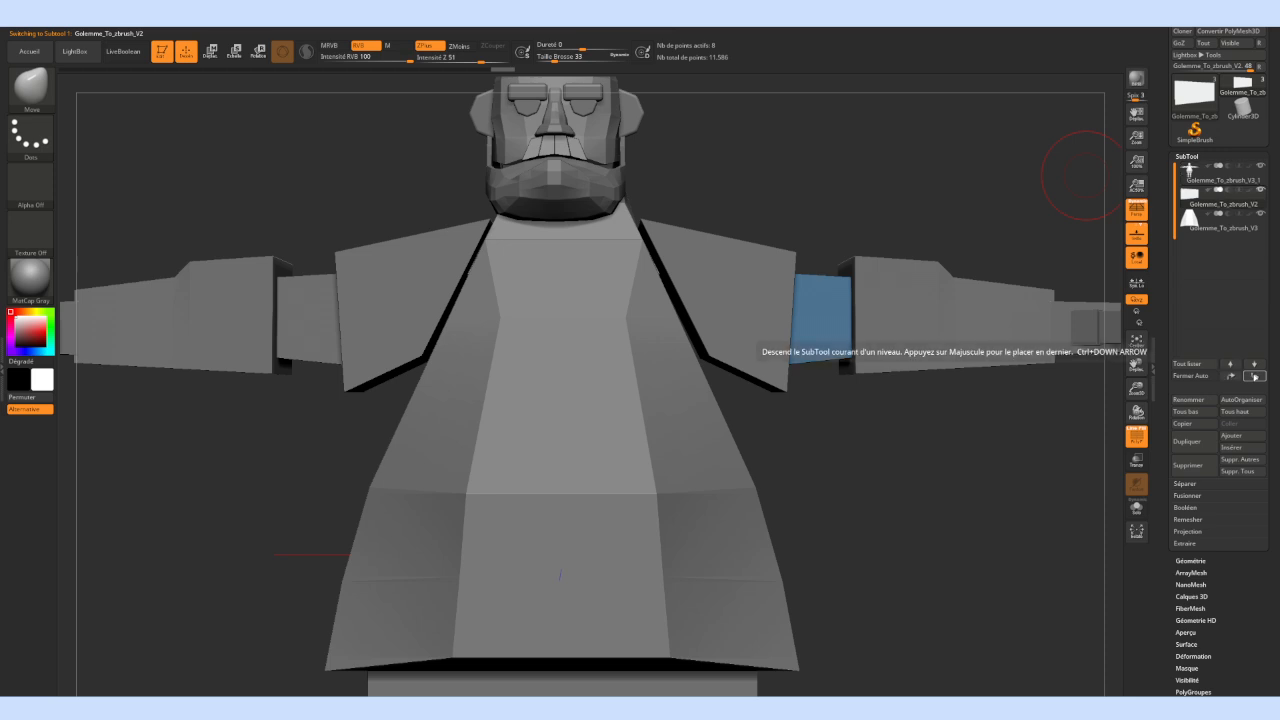
left_click_drag(842, 187, 791, 240, "alt")
left_click_drag(853, 412, 833, 374)
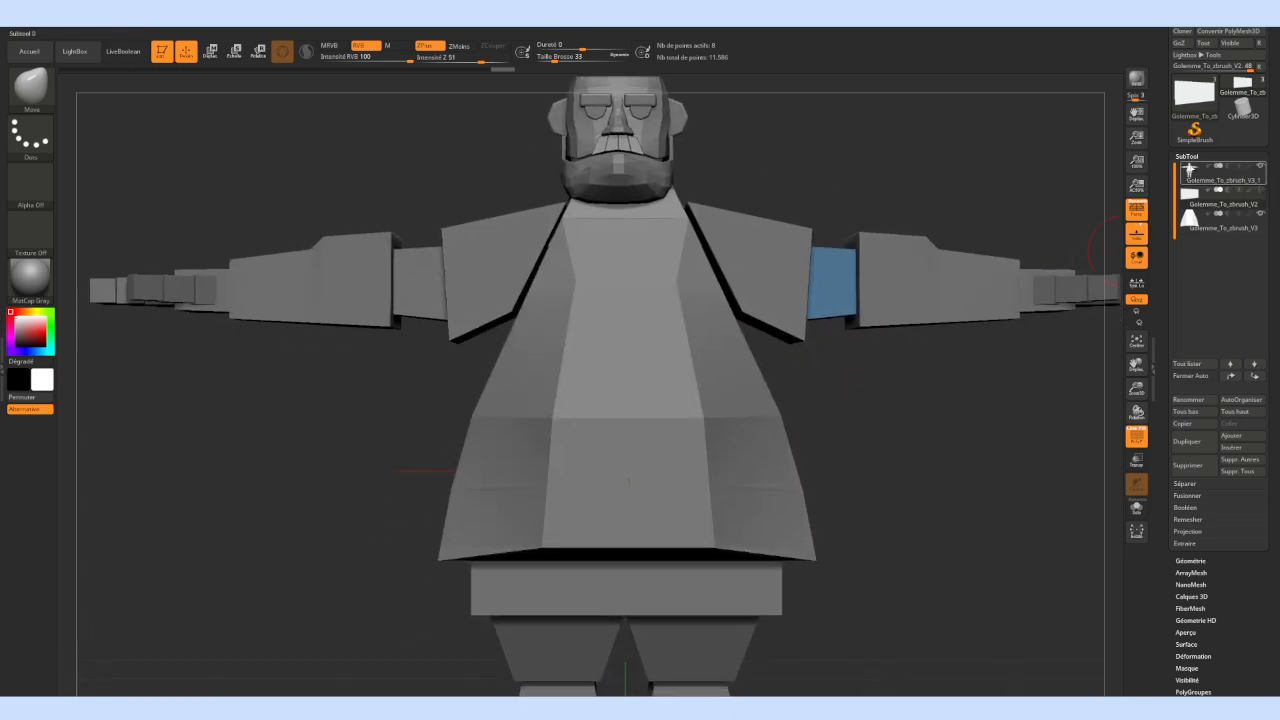
Hide the full-character subtool and select the robe subtool, viewed straight from the front
left_click(1260, 167)
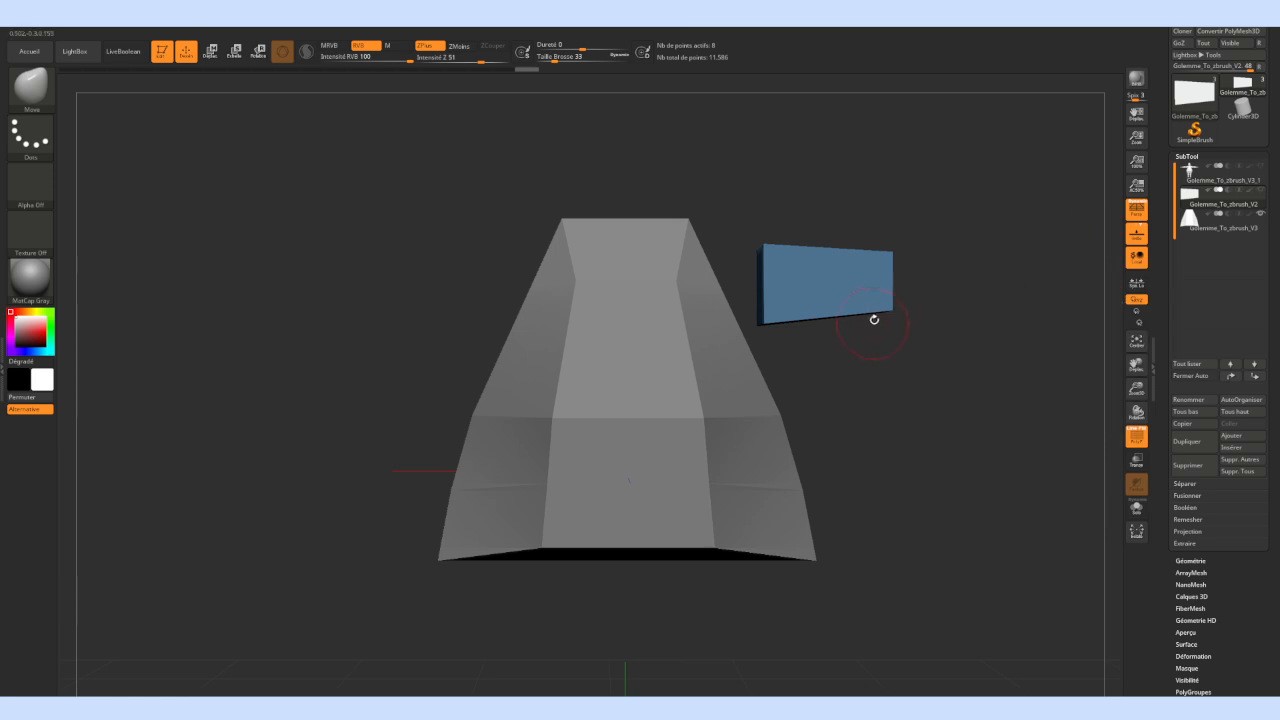
left_click(1194, 224)
mouse_move(895, 315)
left_mouse_down("shift")
mouse_move(884, 313)
mouse_move(900, 336)
left_mouse_up("shift")
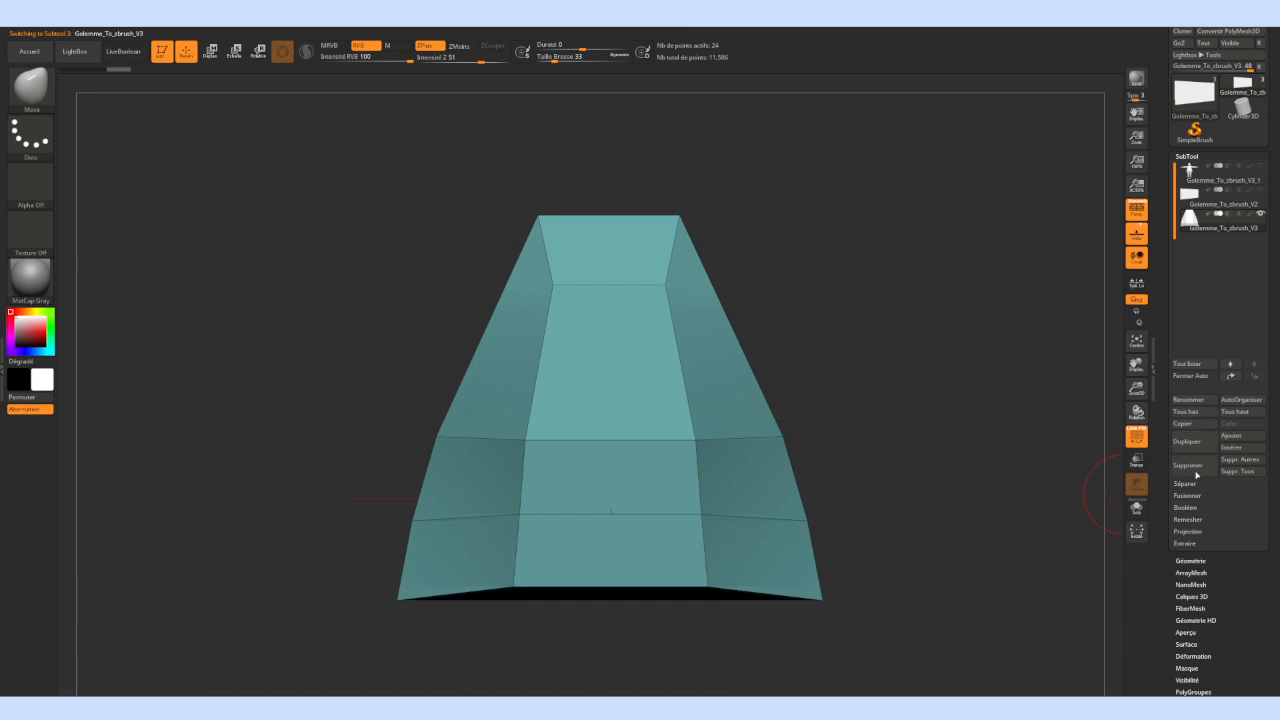
Try to convert the robe to a DynaMesh at resolution 384
left_click(1192, 561)
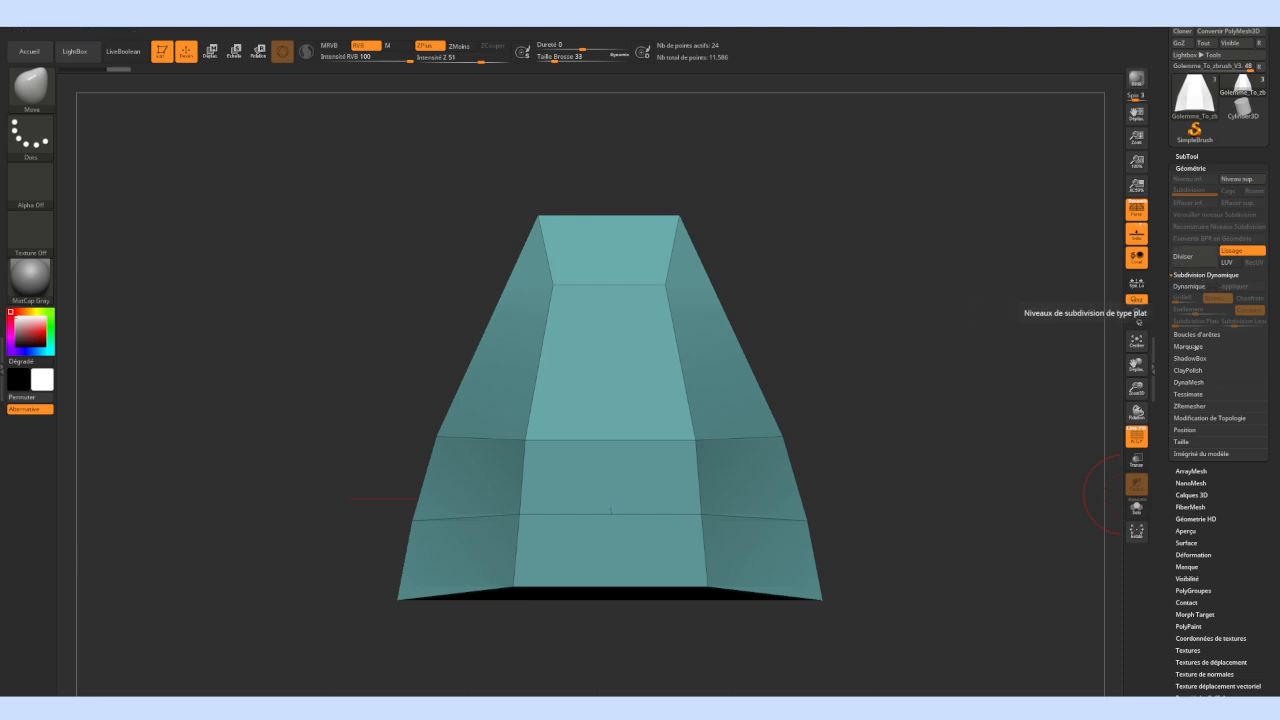
left_click(1189, 382)
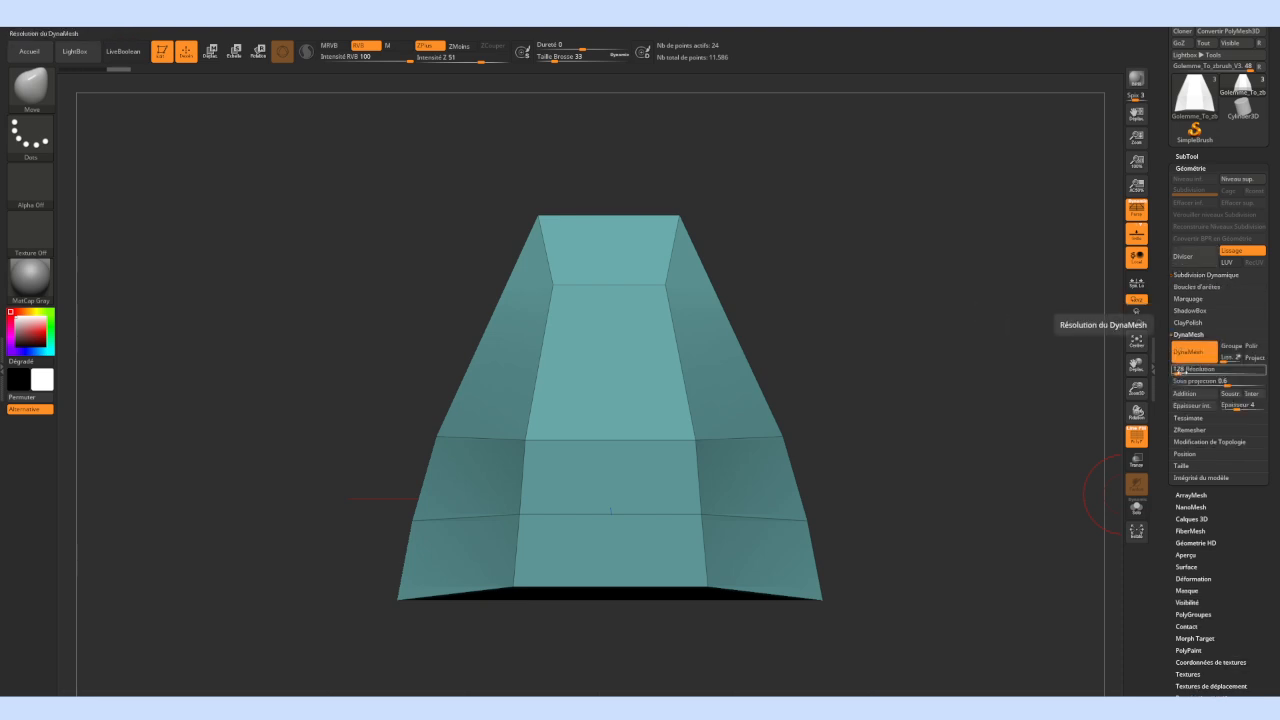
left_click(1185, 369)
type("384")
left_click(1194, 352)
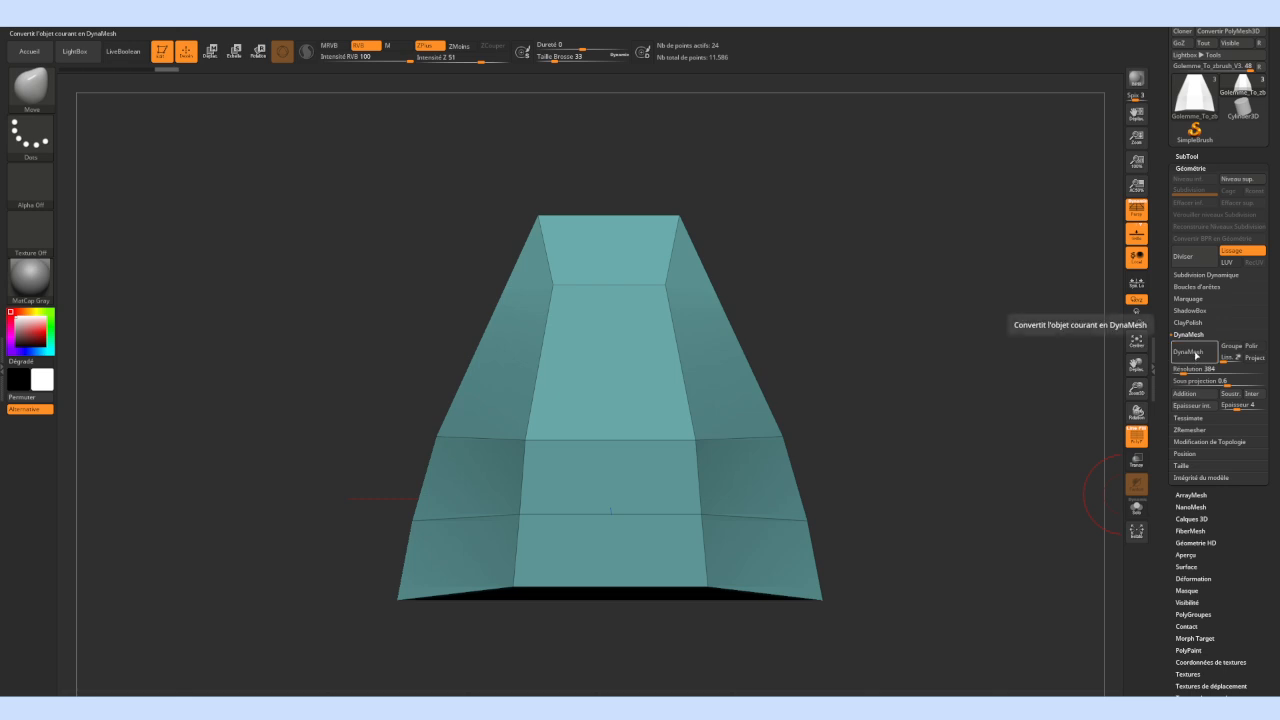
left_click_drag(873, 372, 808, 366)
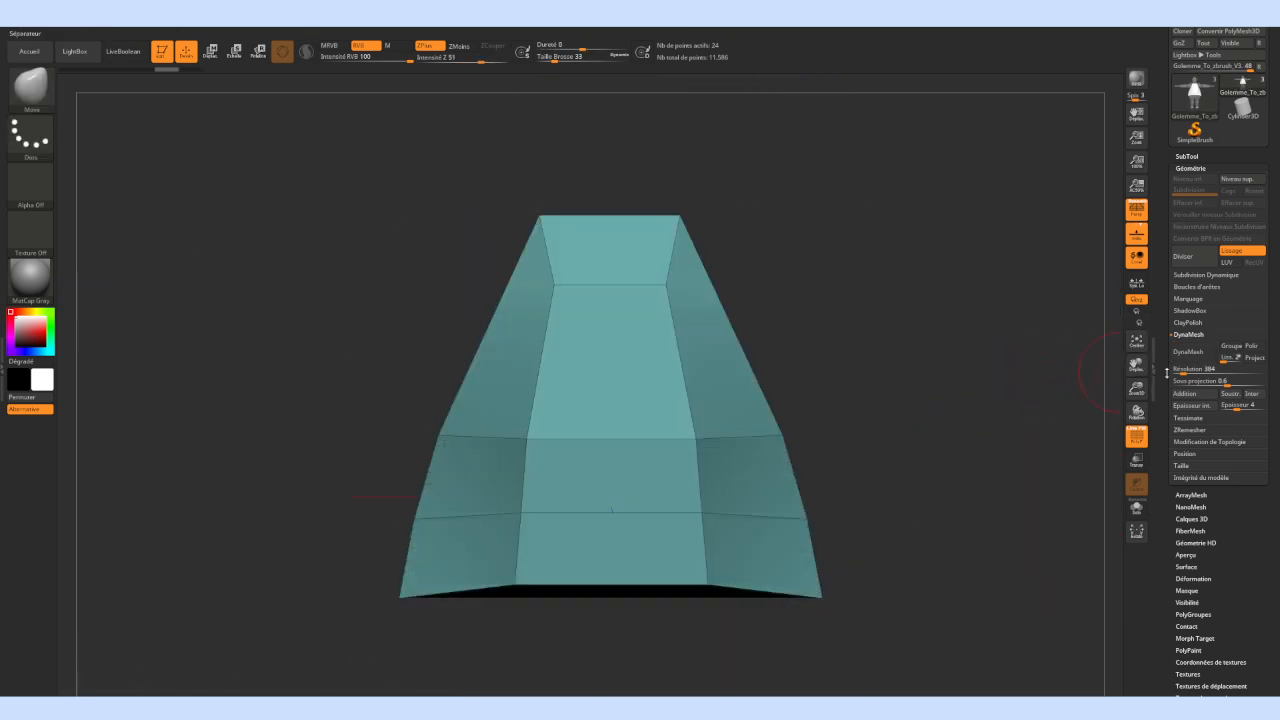
Raise the DynaMesh resolution to 832 and remesh the robe with DynaMesh
left_click_drag(1182, 372, 1192, 372)
left_click(1192, 353)
mouse_move(929, 371)
left_mouse_down()
mouse_move(906, 369)
mouse_move(928, 374)
left_mouse_up()
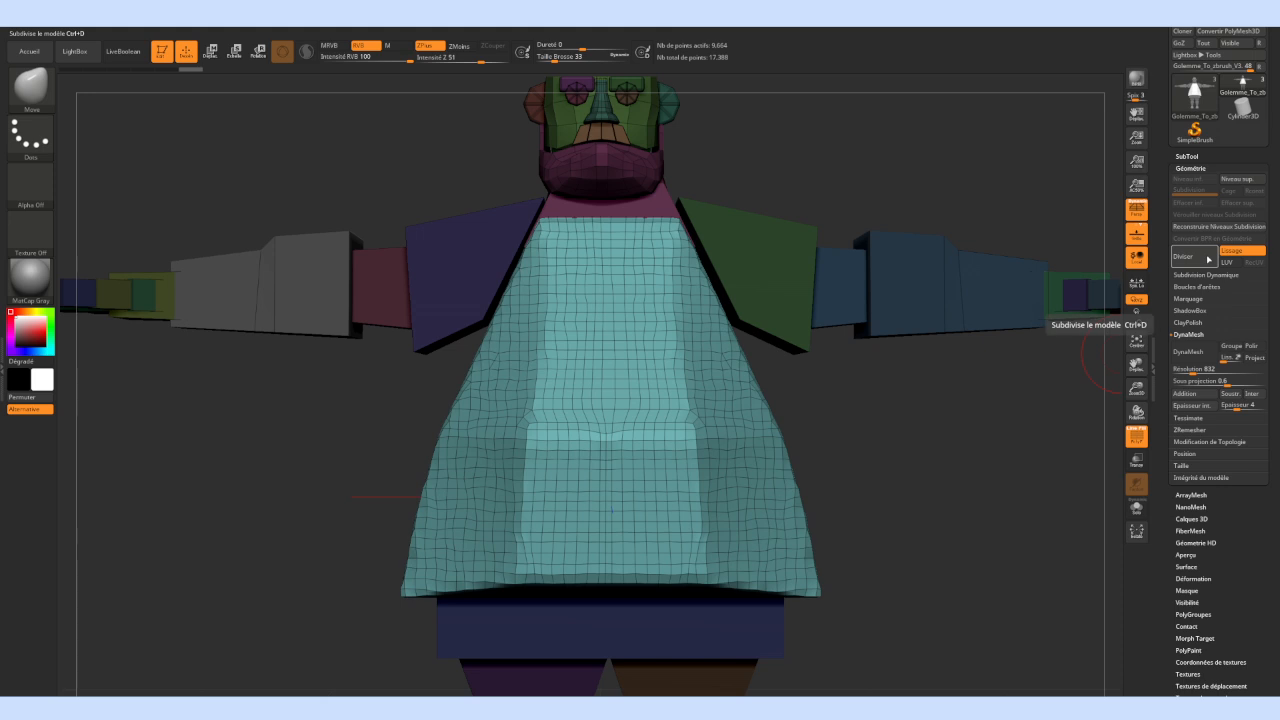
left_click(1205, 274)
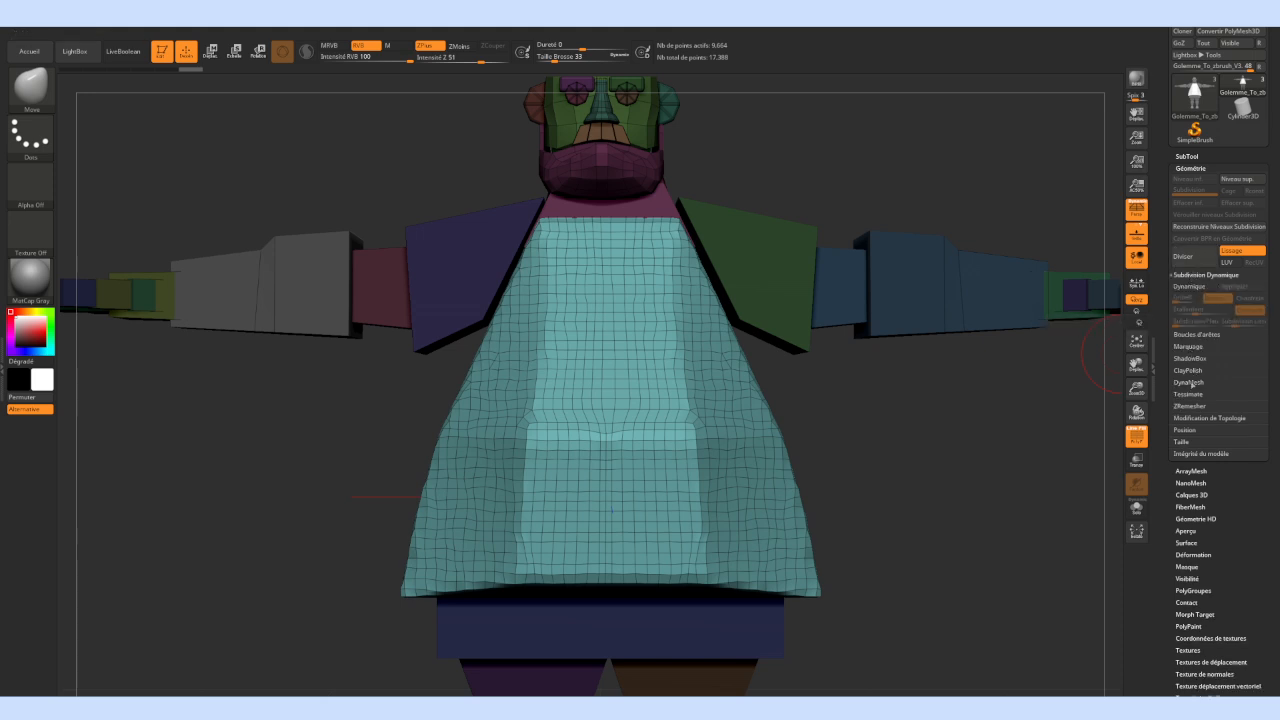
left_click(1189, 382)
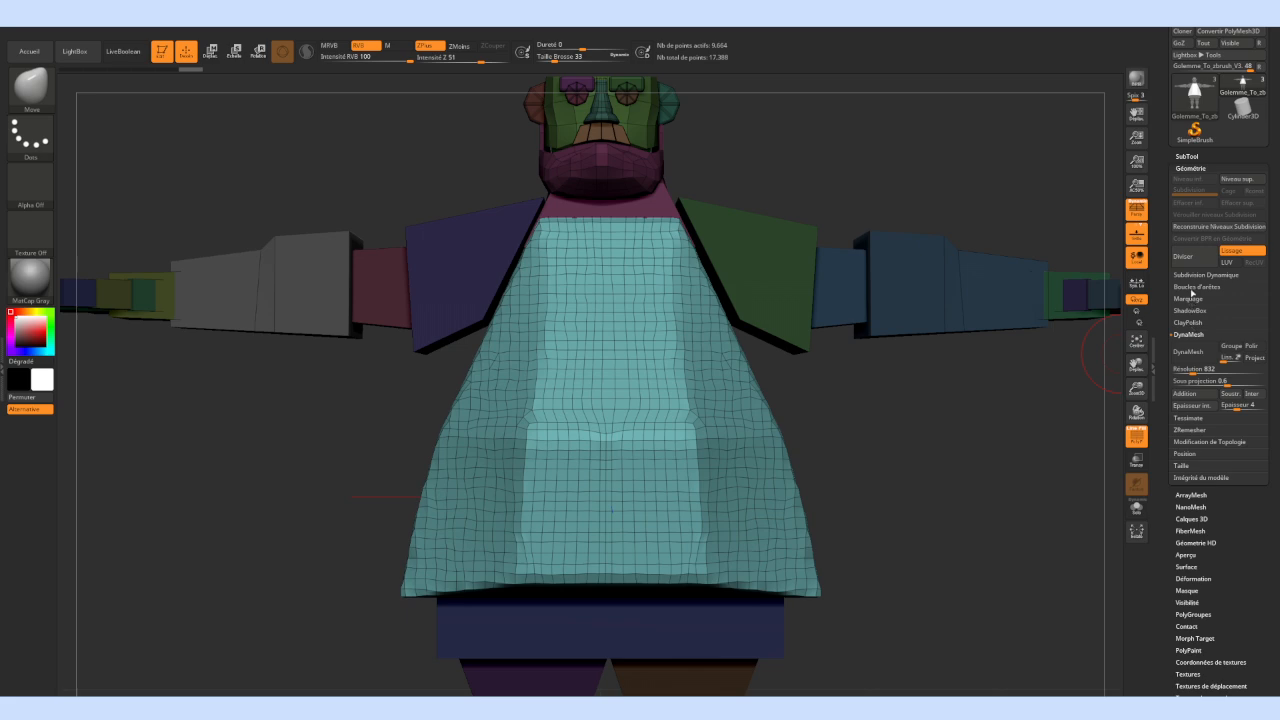
Try to raise the golem's subdivision level by activating dynamic subdivision
left_click(1240, 180)
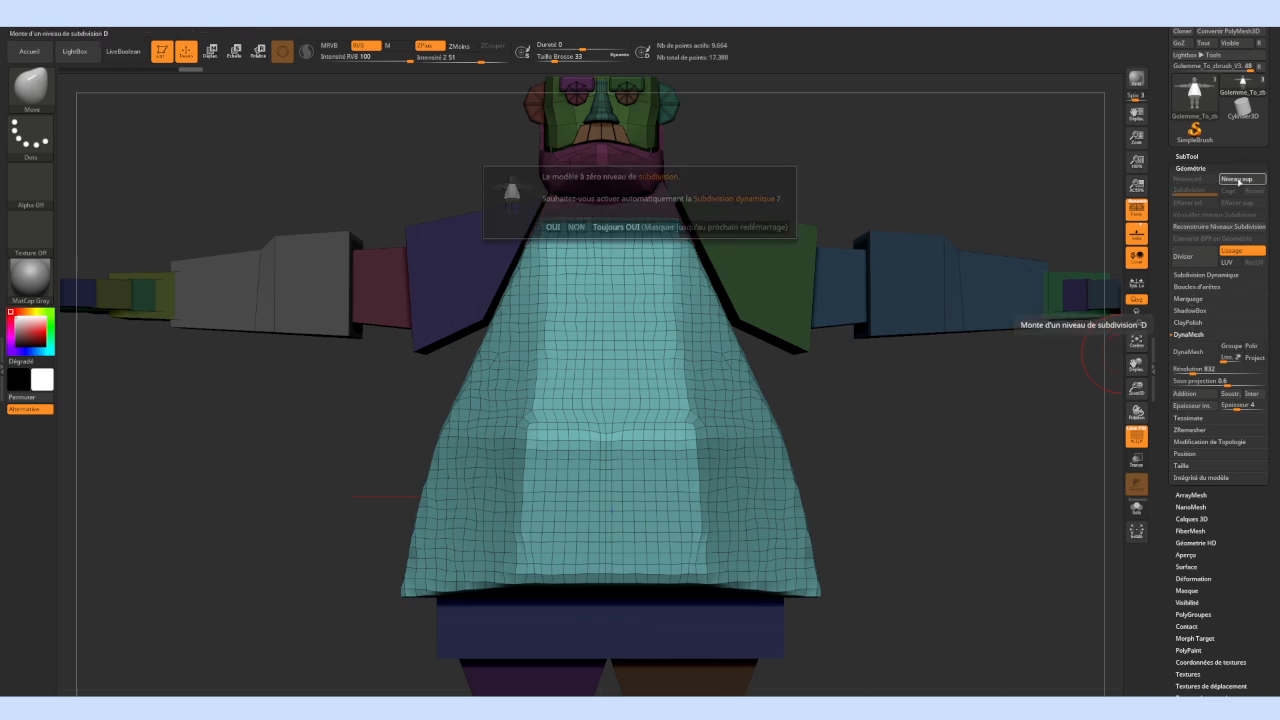
left_click(552, 227)
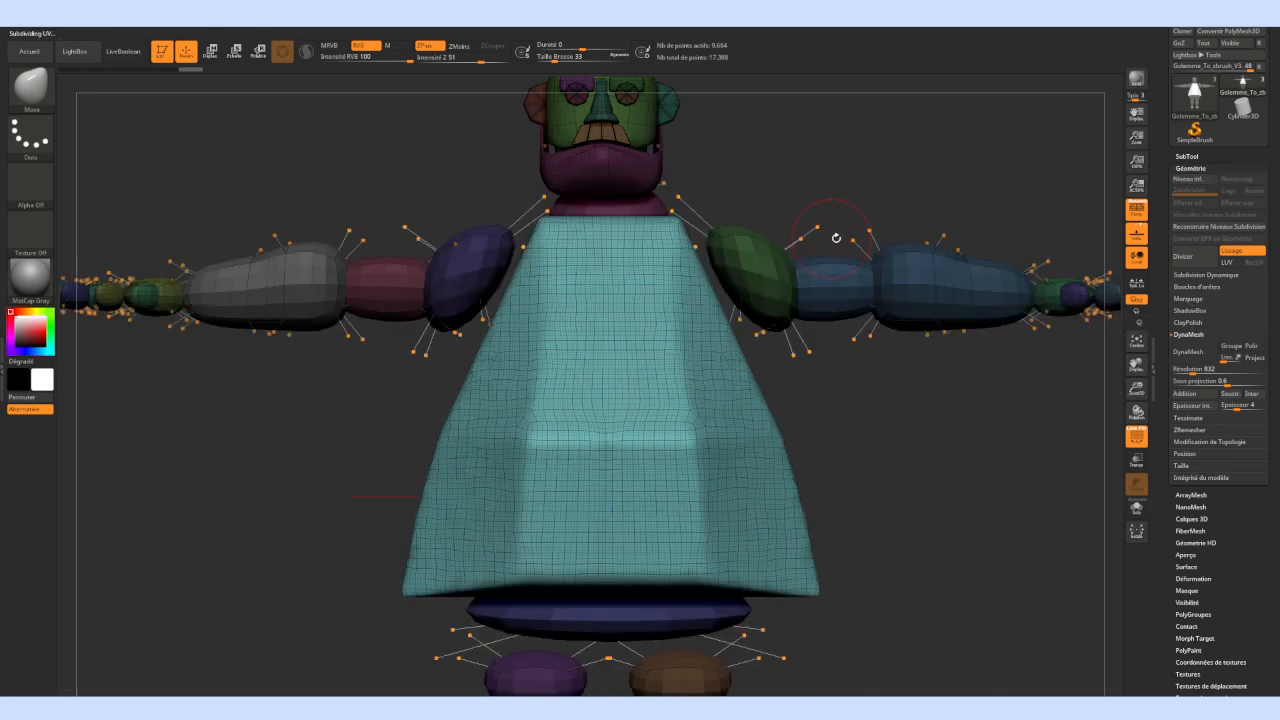
mouse_move(872, 184)
left_mouse_down()
mouse_move(843, 177)
mouse_move(852, 186)
left_mouse_up()
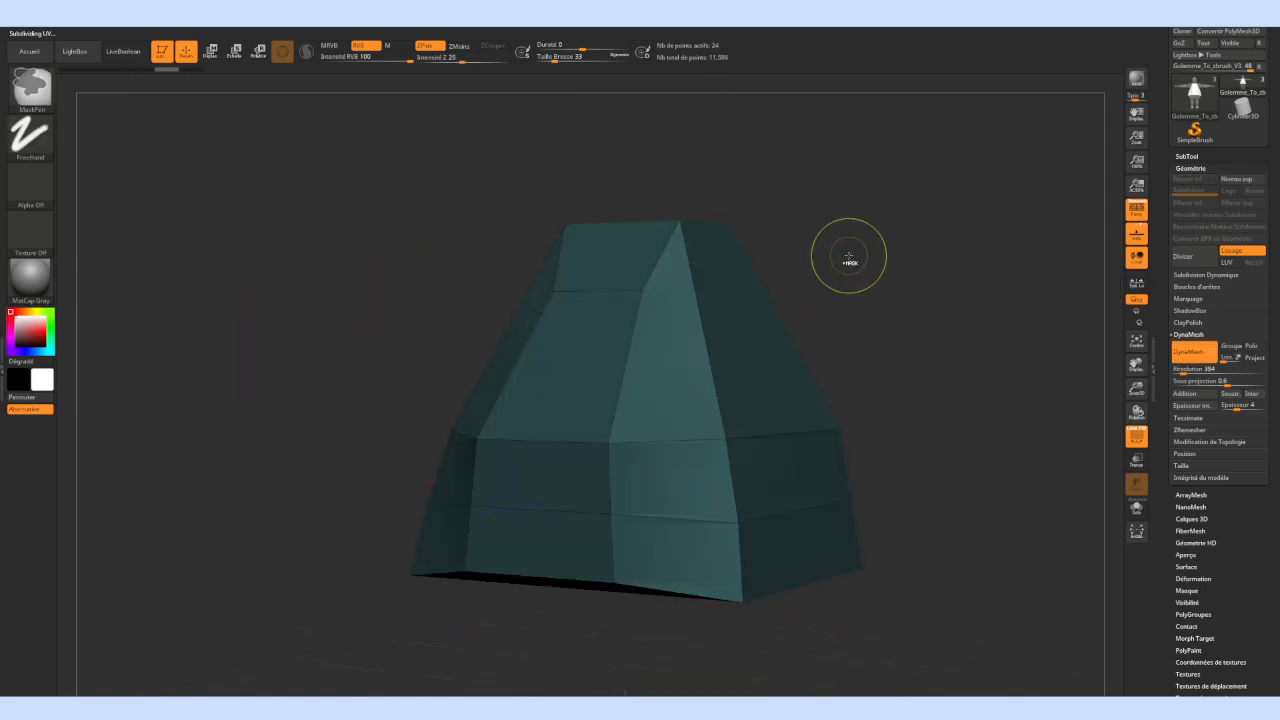
Unhide the whole golem and invert the mask to protect everything except the torso
left_click(847, 255, "ctrl+shift")
left_click(905, 388, "ctrl")
left_click_drag(902, 371, 897, 358)
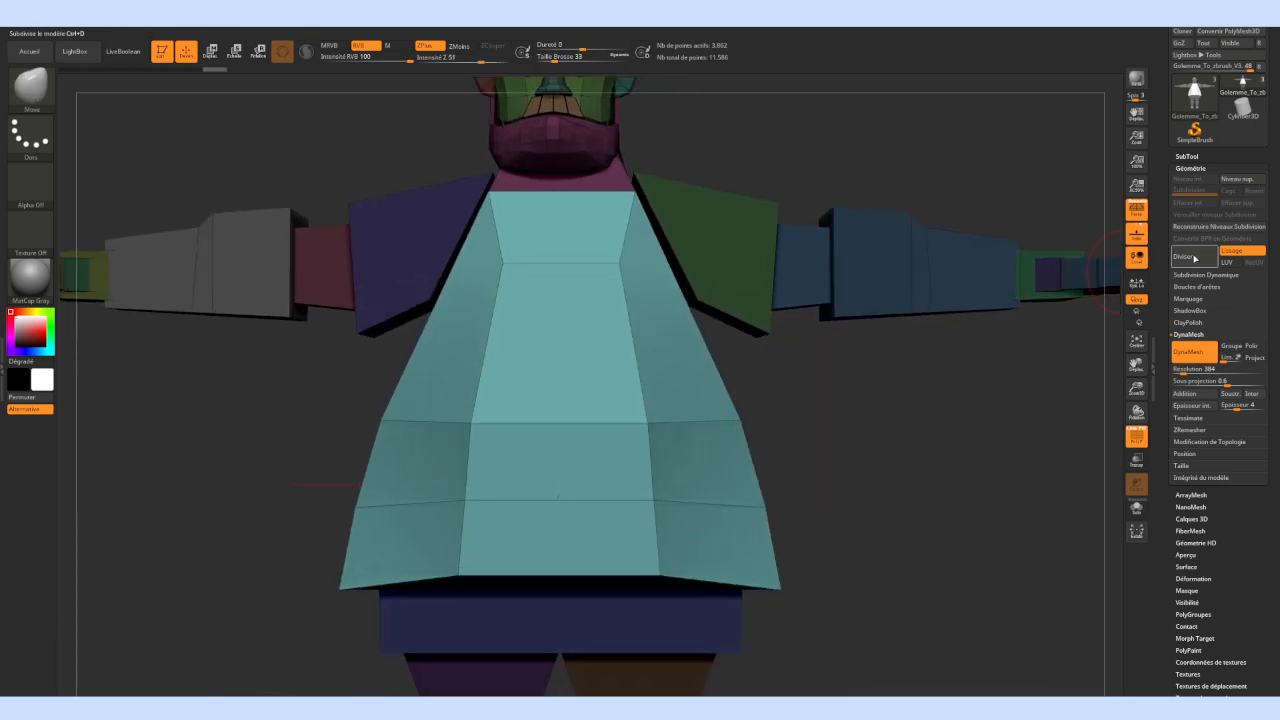
Examine the golem's subtools, comparing Golemme_To_zbrush_V2 with Golemme_To_zbrush_V3
left_click(1187, 157)
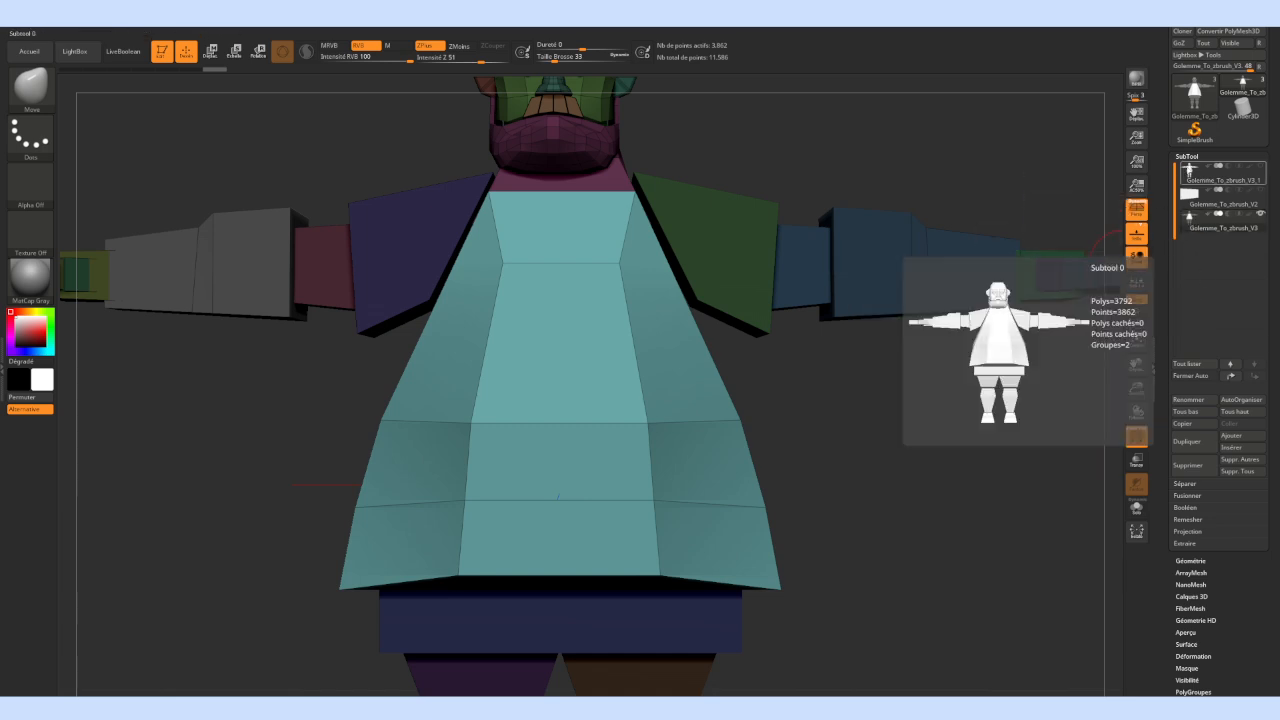
left_click(872, 288, "ctrl+shift")
left_click(872, 283, "ctrl+shift")
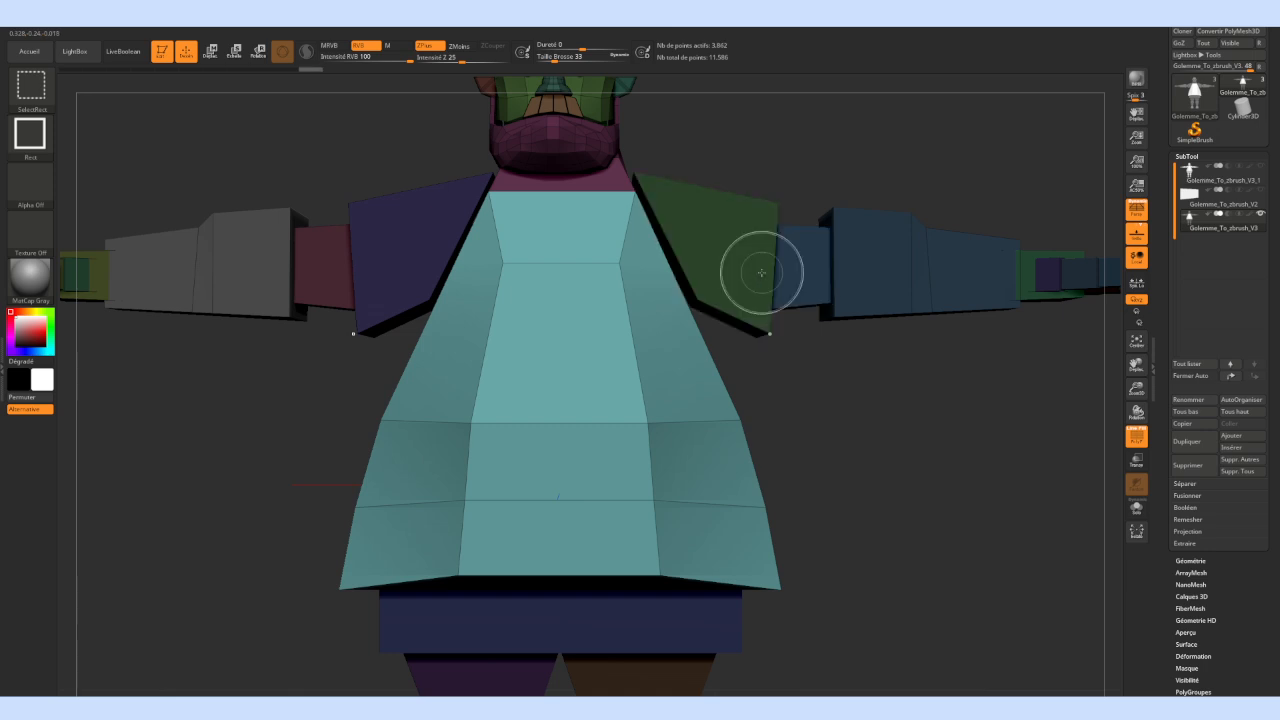
left_click(1183, 200)
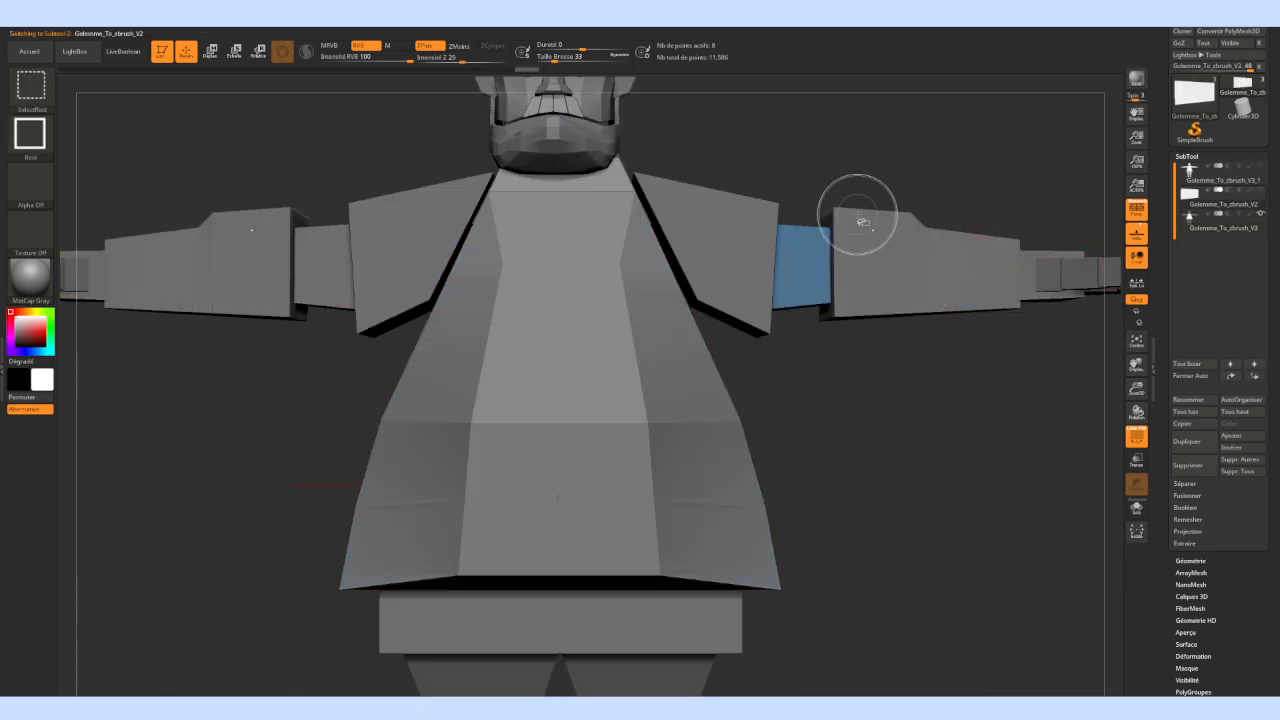
left_click(1222, 222)
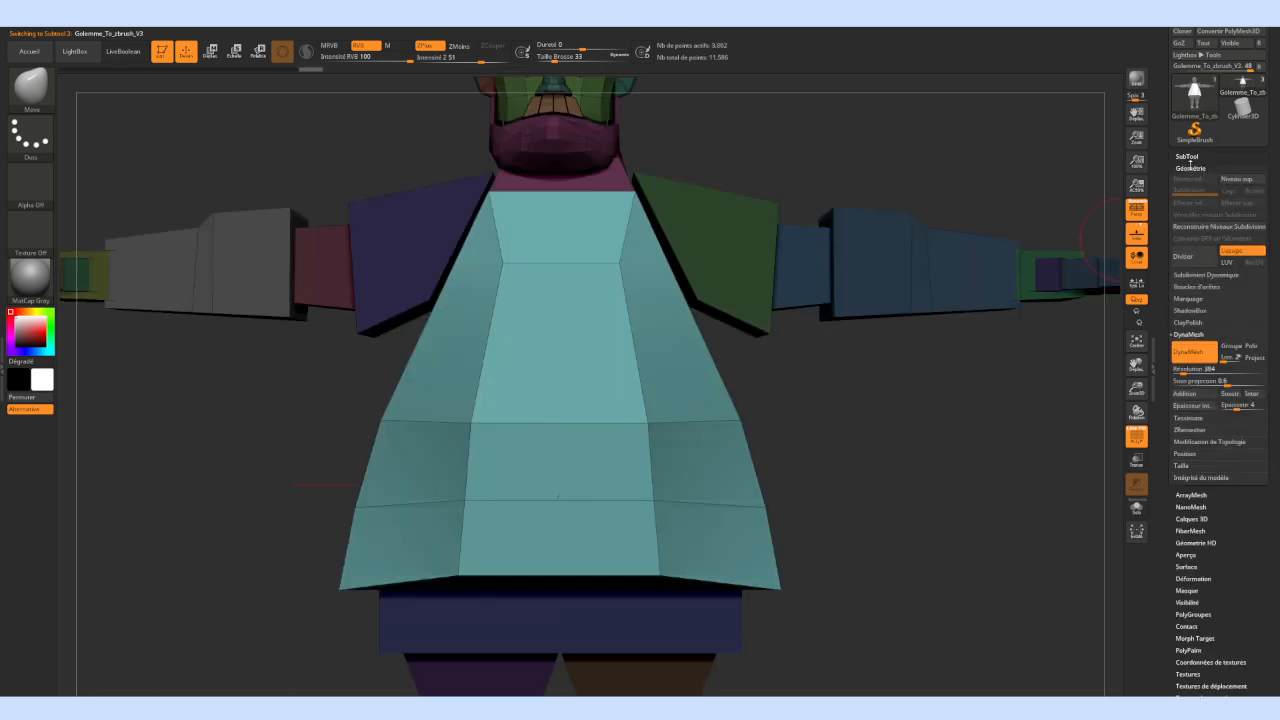
Delete the Golemme_To_zbrush_V3 subtool and make Golemme_To_zbrush_V3_1 active
left_click(1189, 172)
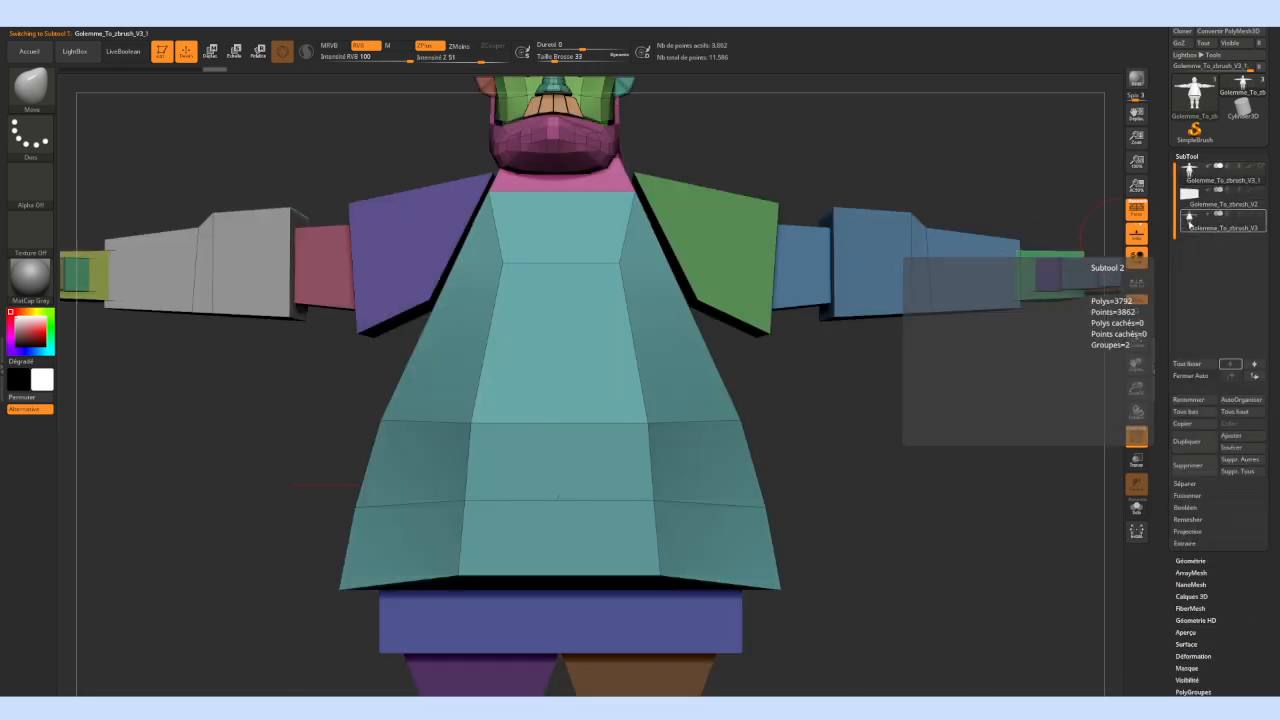
left_click(1189, 224)
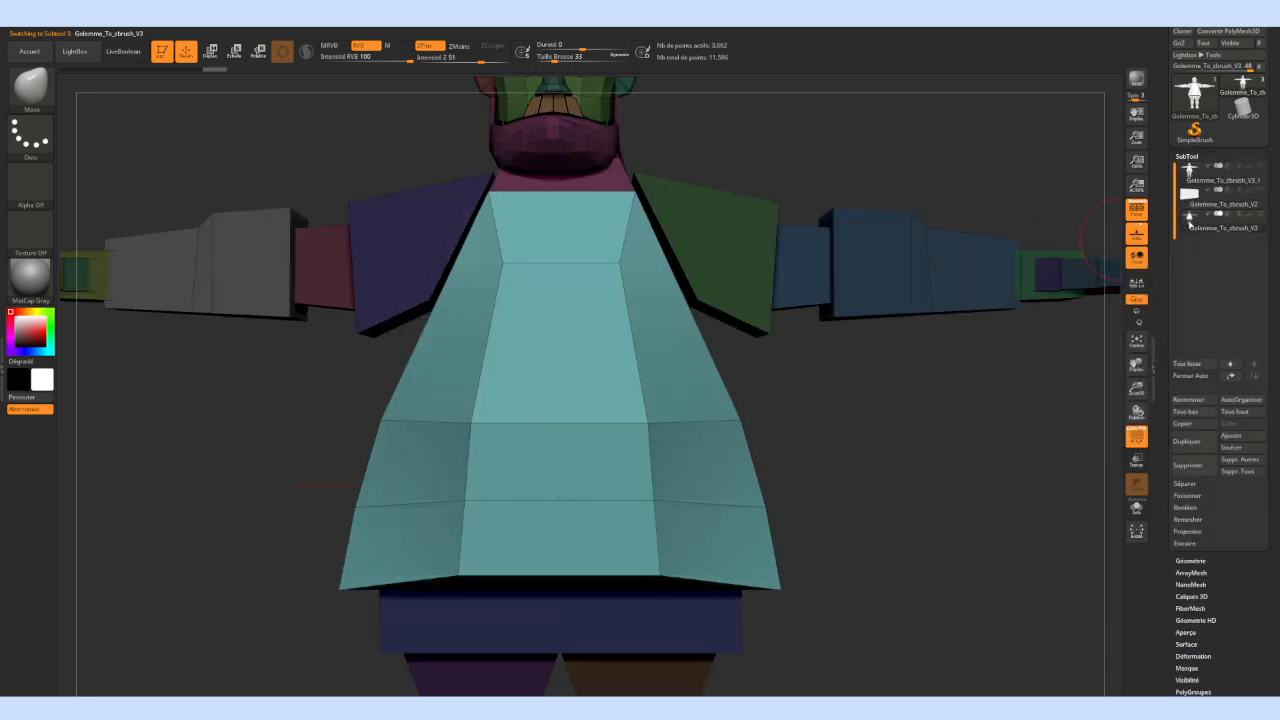
left_click(1227, 472)
left_click(1064, 494)
left_click(1198, 174)
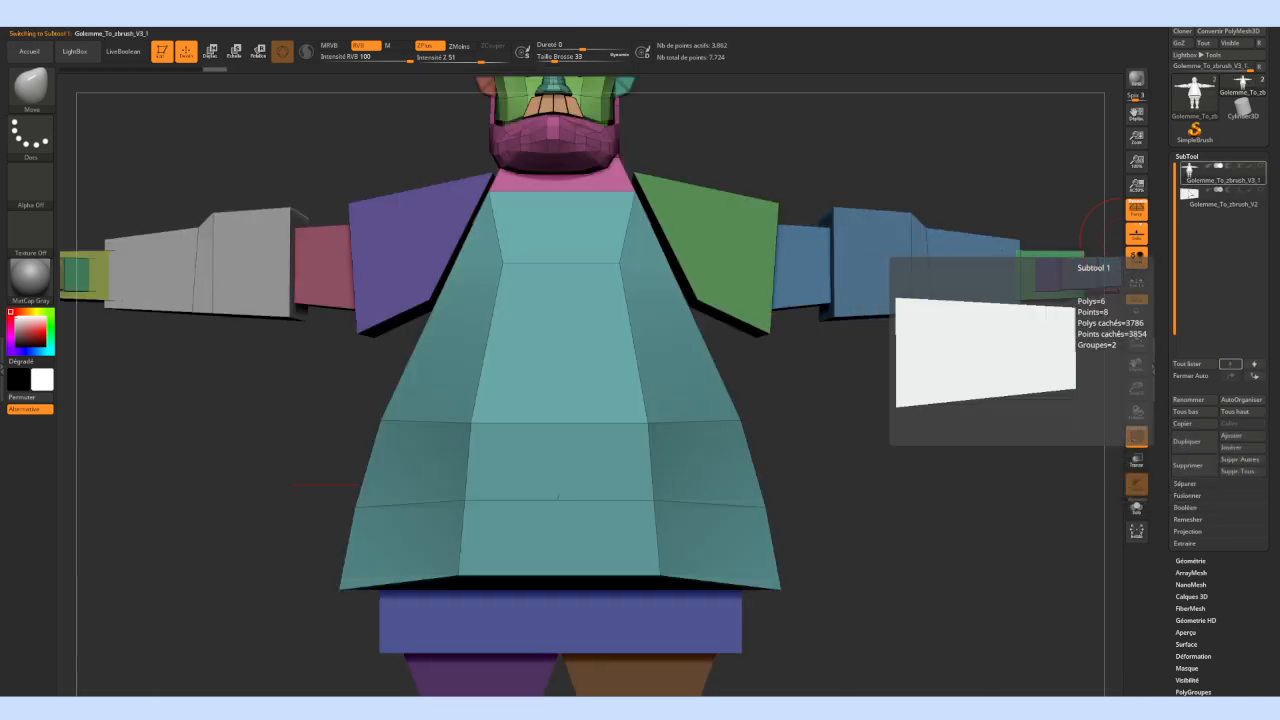
Isolate the torso polygroup of Golemme_To_zbrush_V3_1, duplicate the subtool and move the copy below Golemme_To_zbrush_V2
left_click(641, 374, "ctrl+shift")
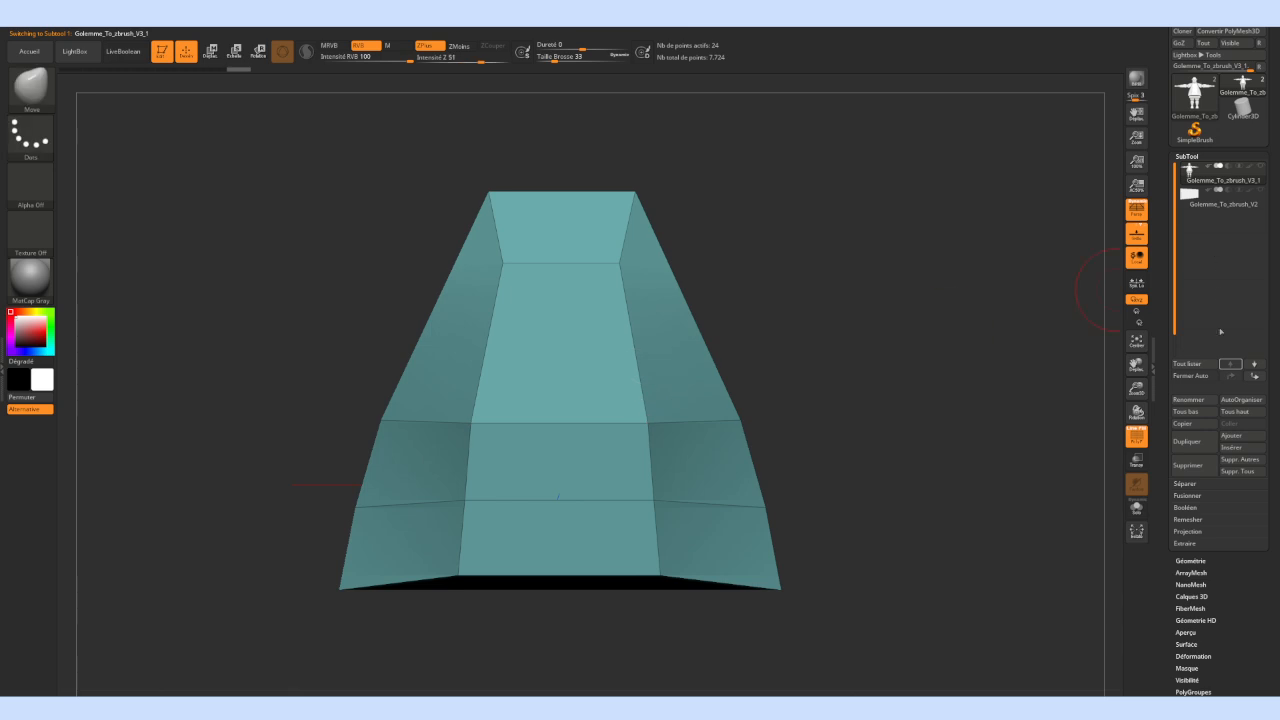
left_click(1197, 443)
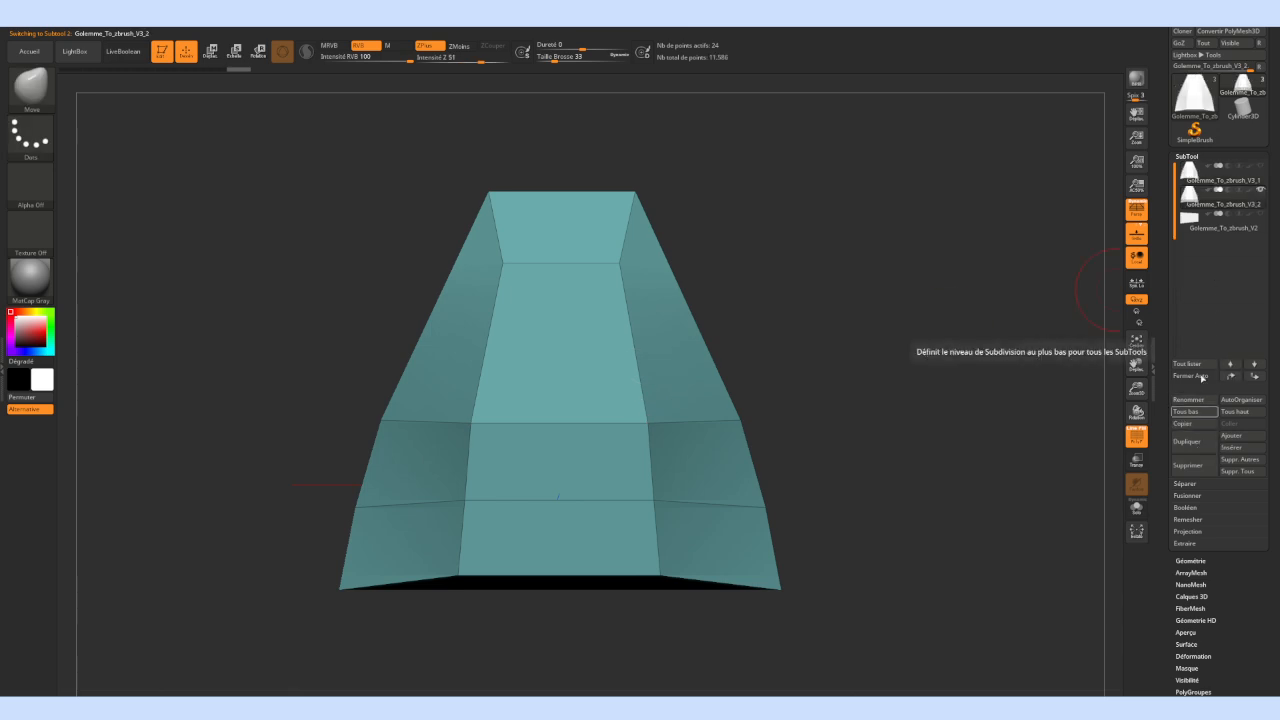
left_click(1253, 376)
Unhide all parts of the duplicated subtool and reselect Golemme_To_zbrush_V3_1
left_click(983, 266, "ctrl+shift")
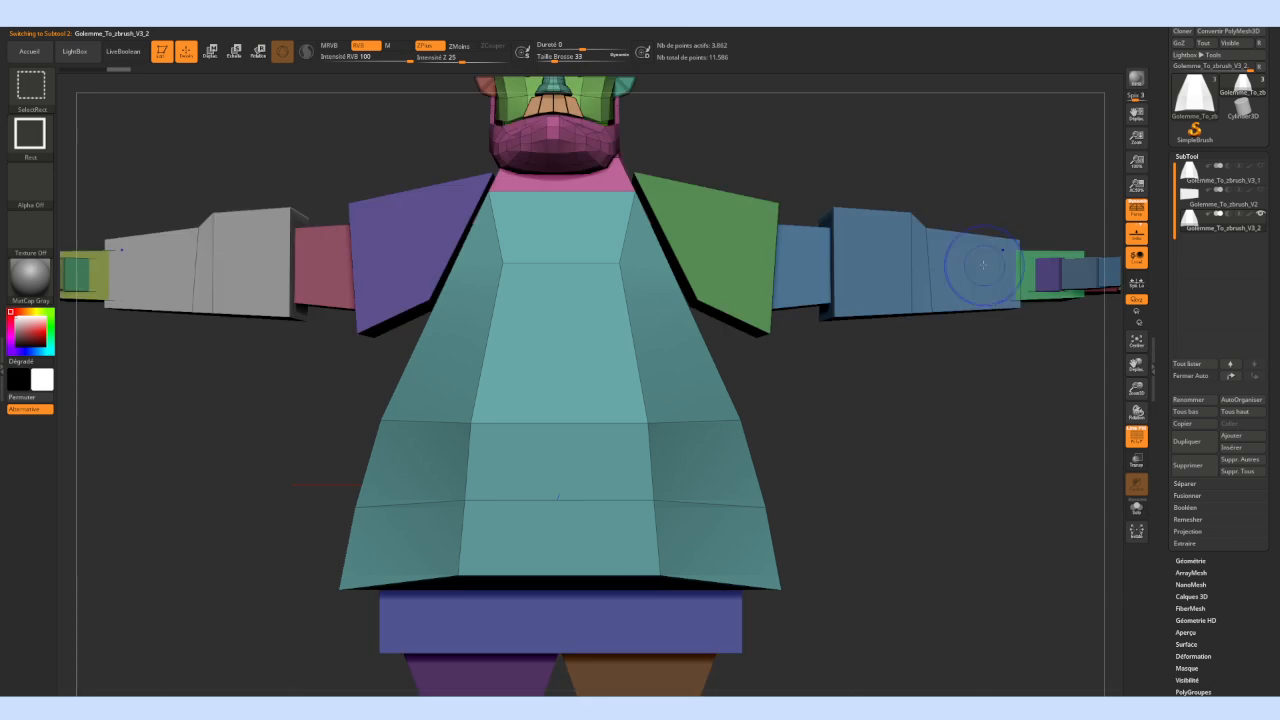
left_click(1222, 176)
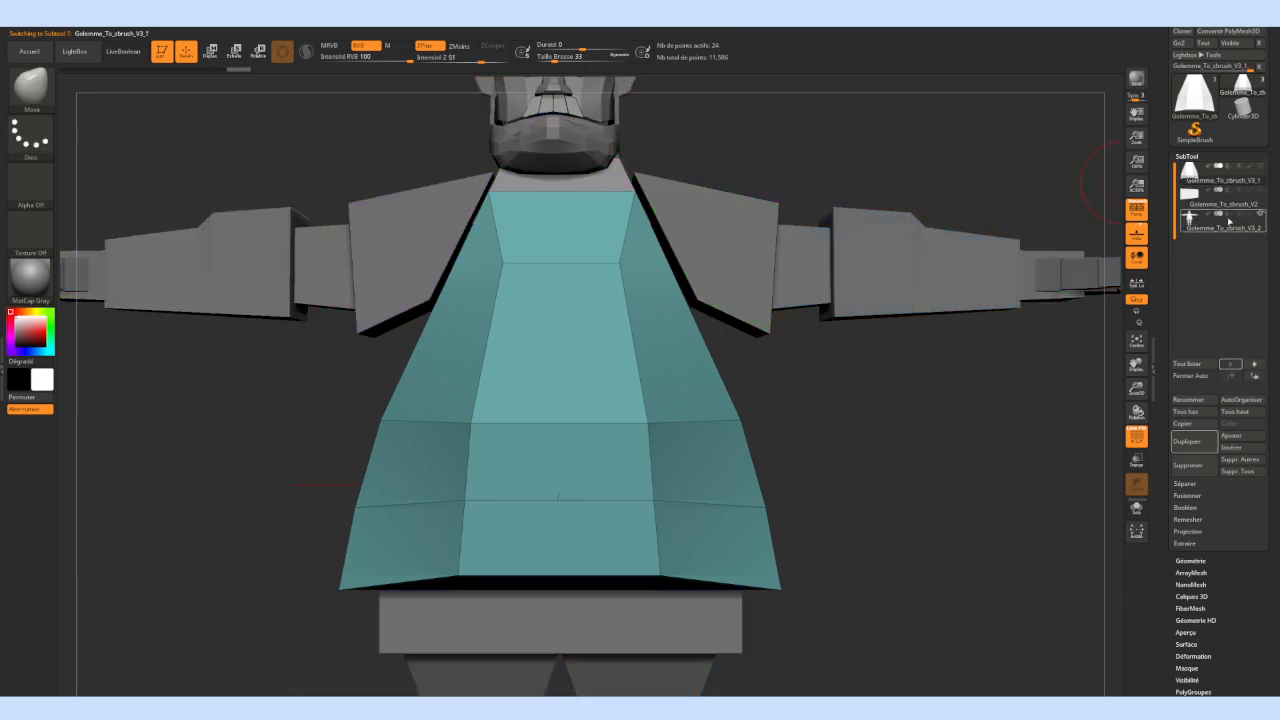
left_click(1222, 176)
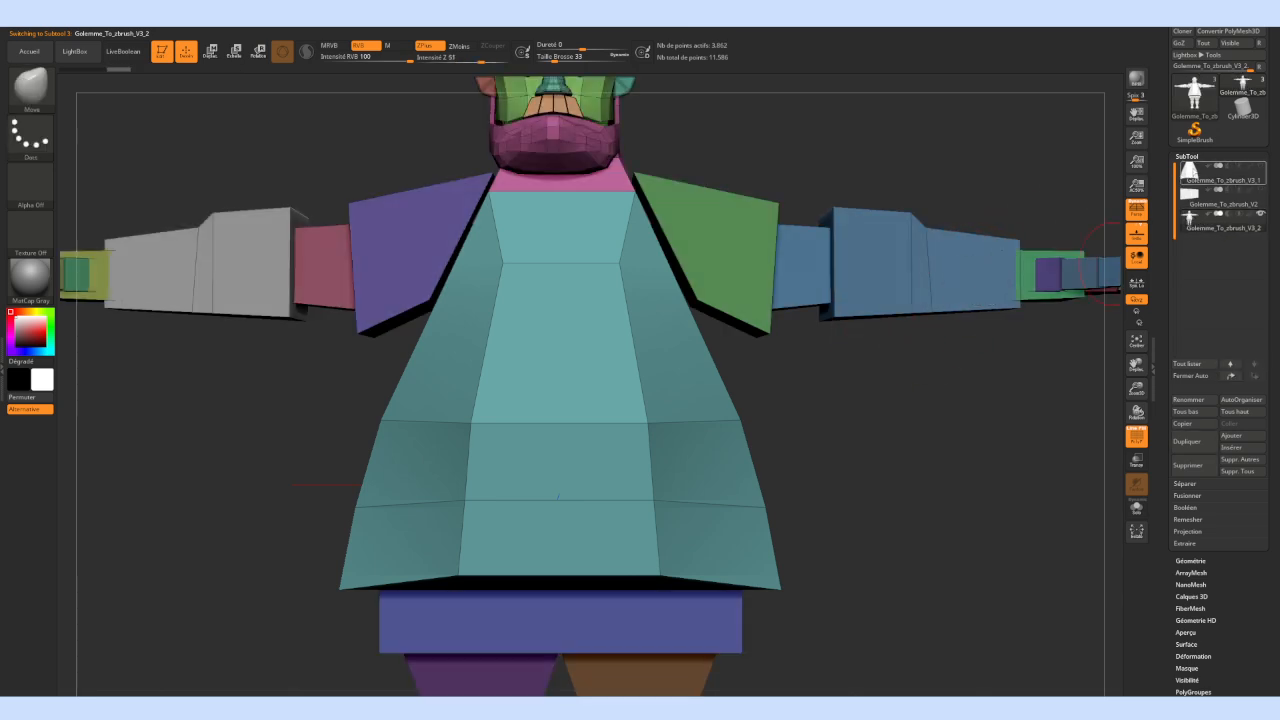
left_click_drag(991, 386, 979, 388)
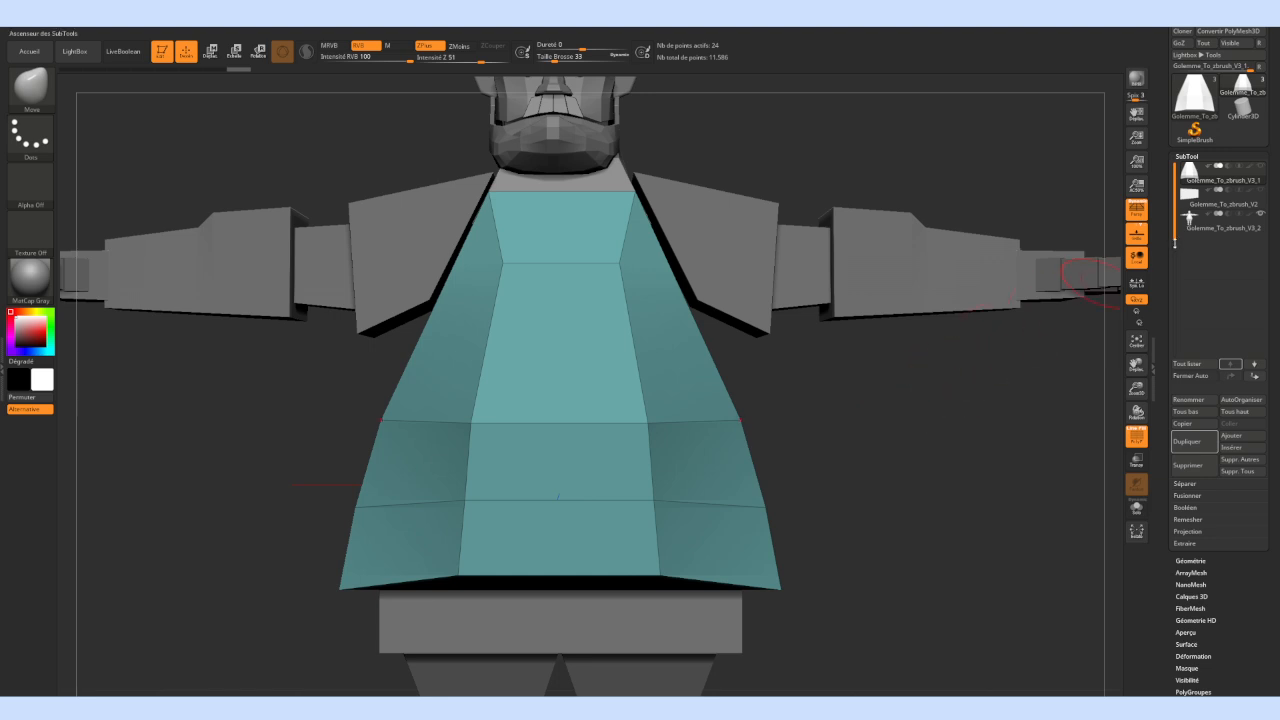
Display the Golemme_To_zbrush_V2 subtool alone and unhide all of its polygroups
left_click(1185, 202)
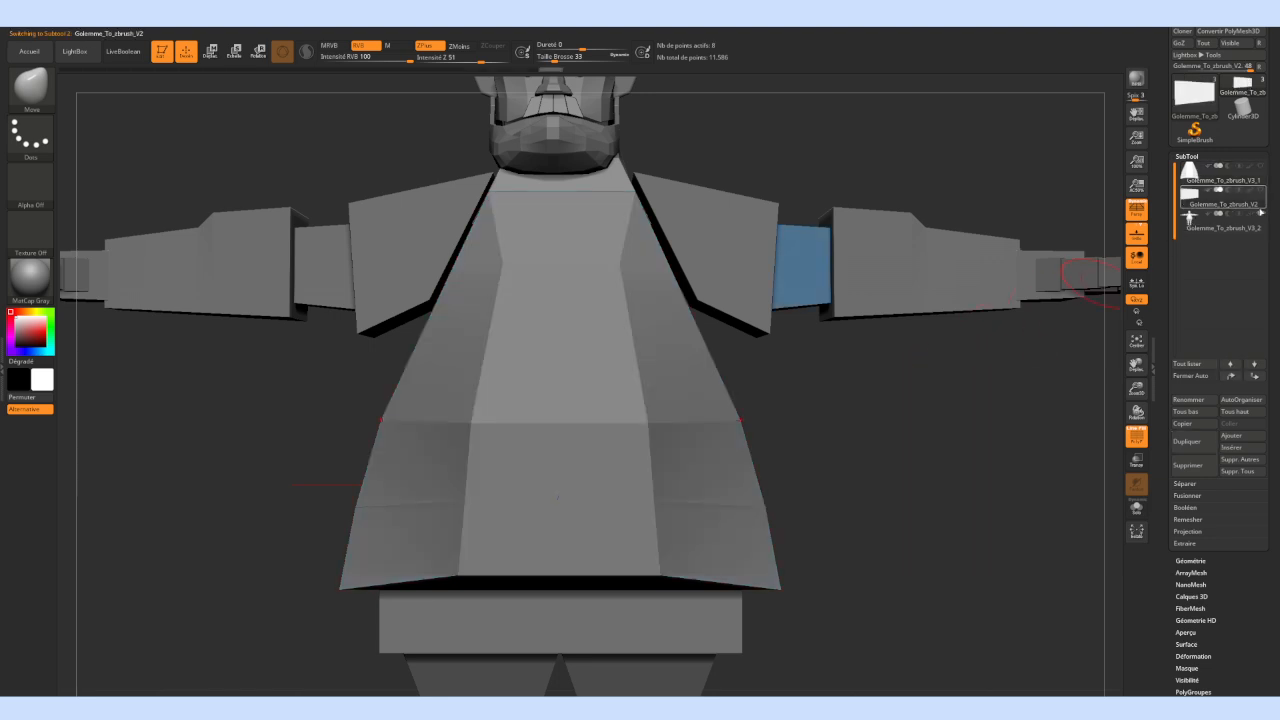
left_click(1261, 190)
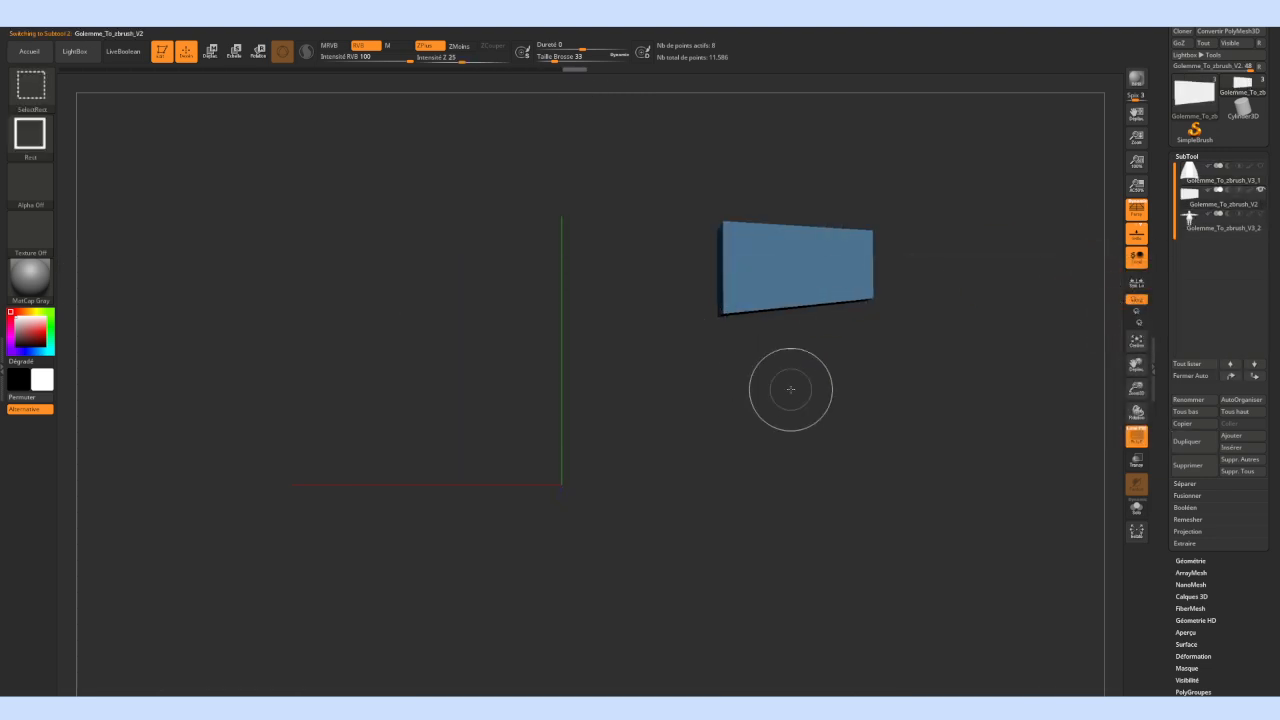
left_click(791, 391, "ctrl+shift")
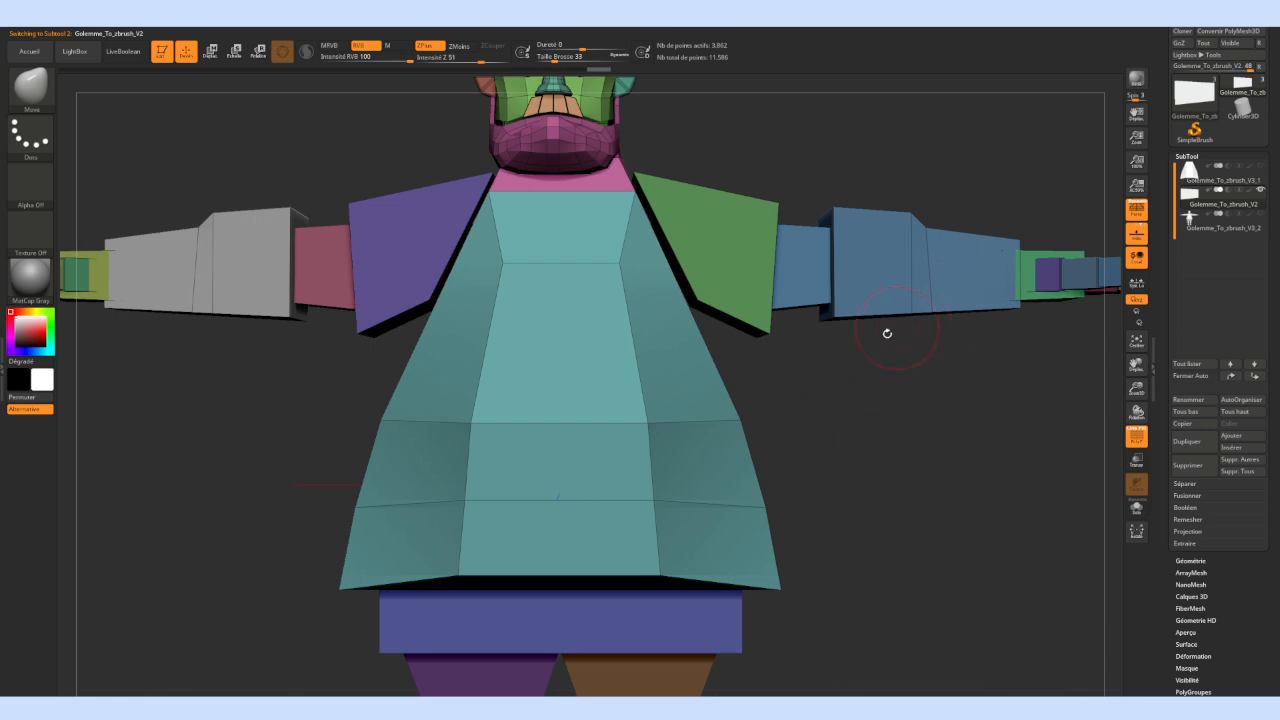
left_click_drag(813, 358, 778, 421, "alt")
left_click_drag(768, 424, 801, 397, "shift")
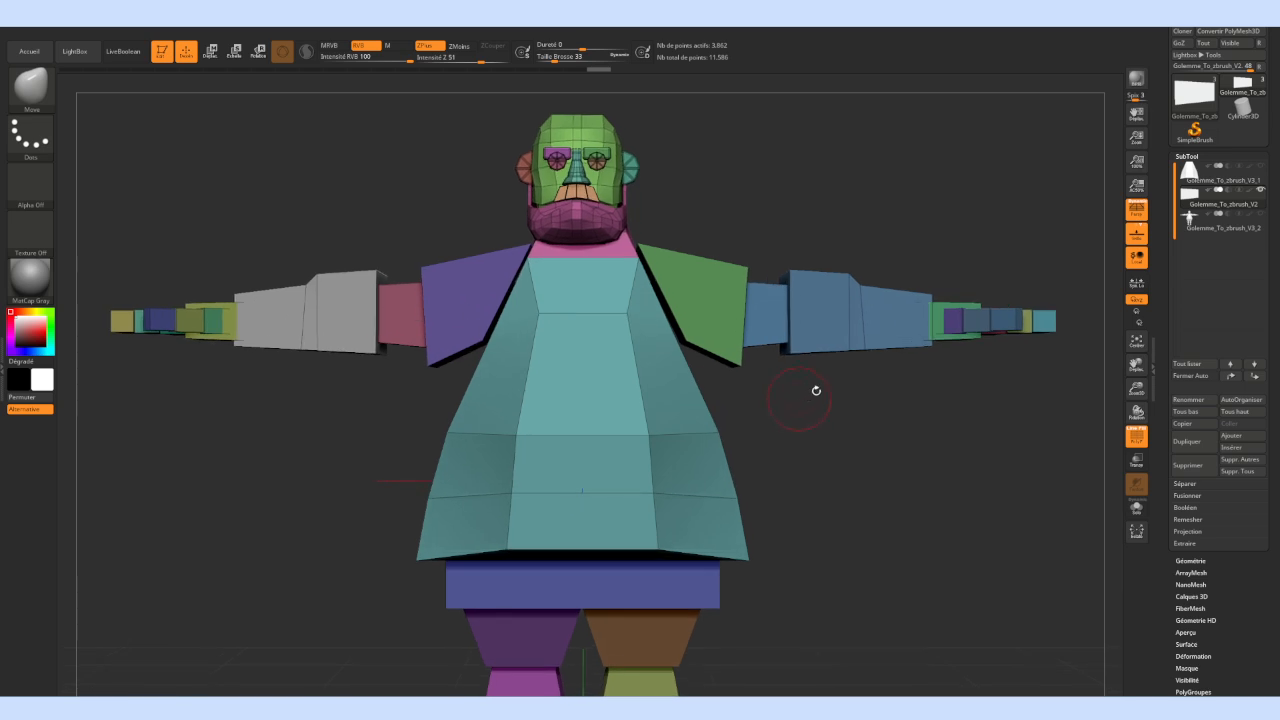
key("ctrl+shift")
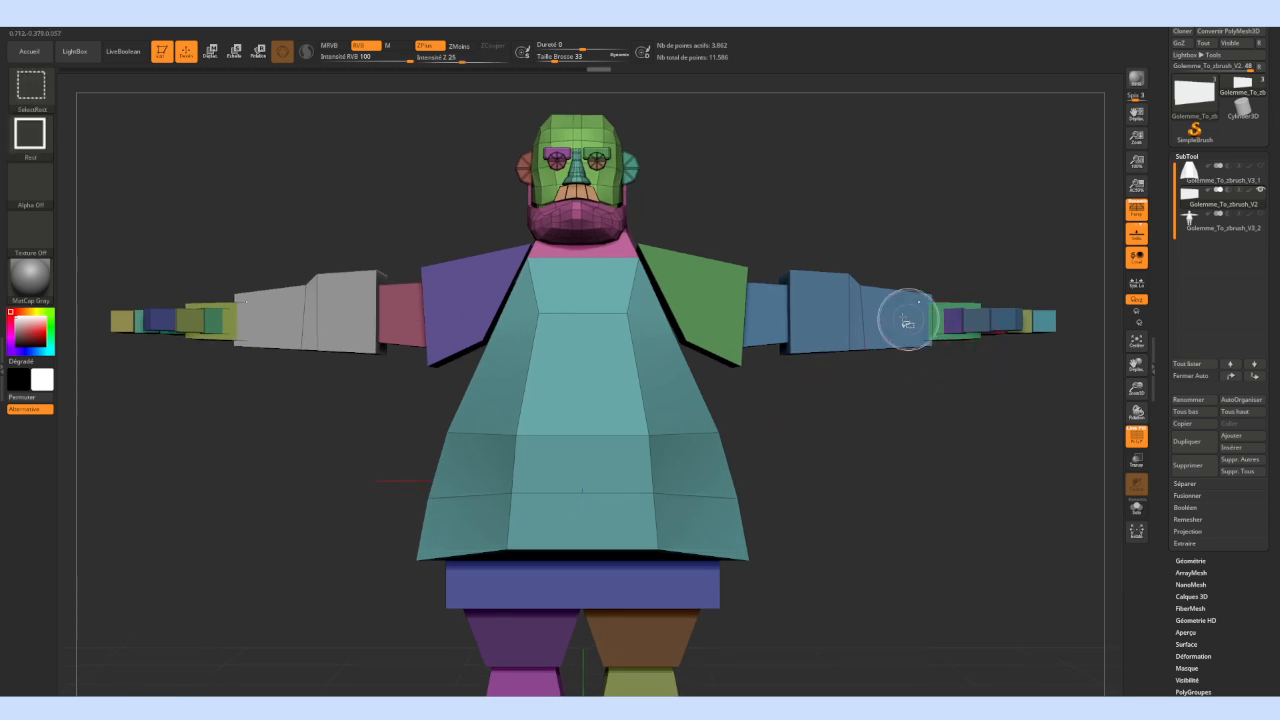
mouse_move(920, 314)
left_mouse_down("ctrl")
mouse_move(842, 329)
mouse_move(922, 318)
left_mouse_up("ctrl")
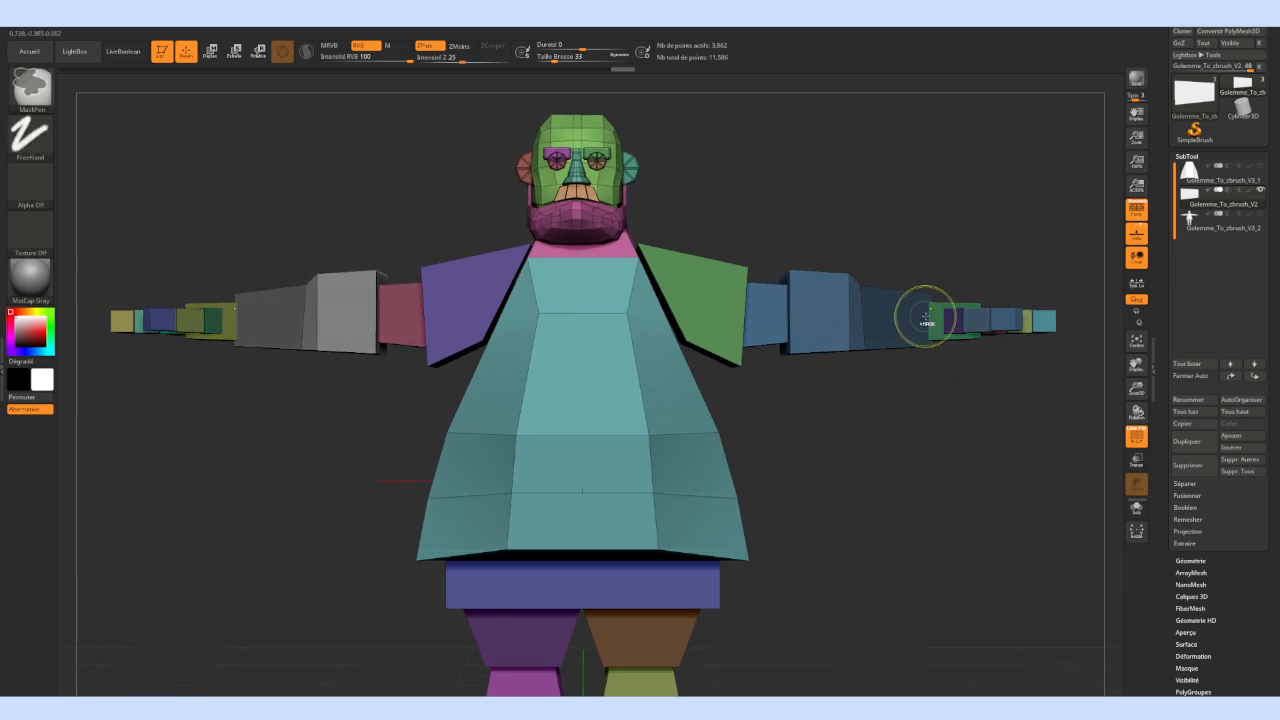
left_click_drag(895, 372, 854, 366, "ctrl")
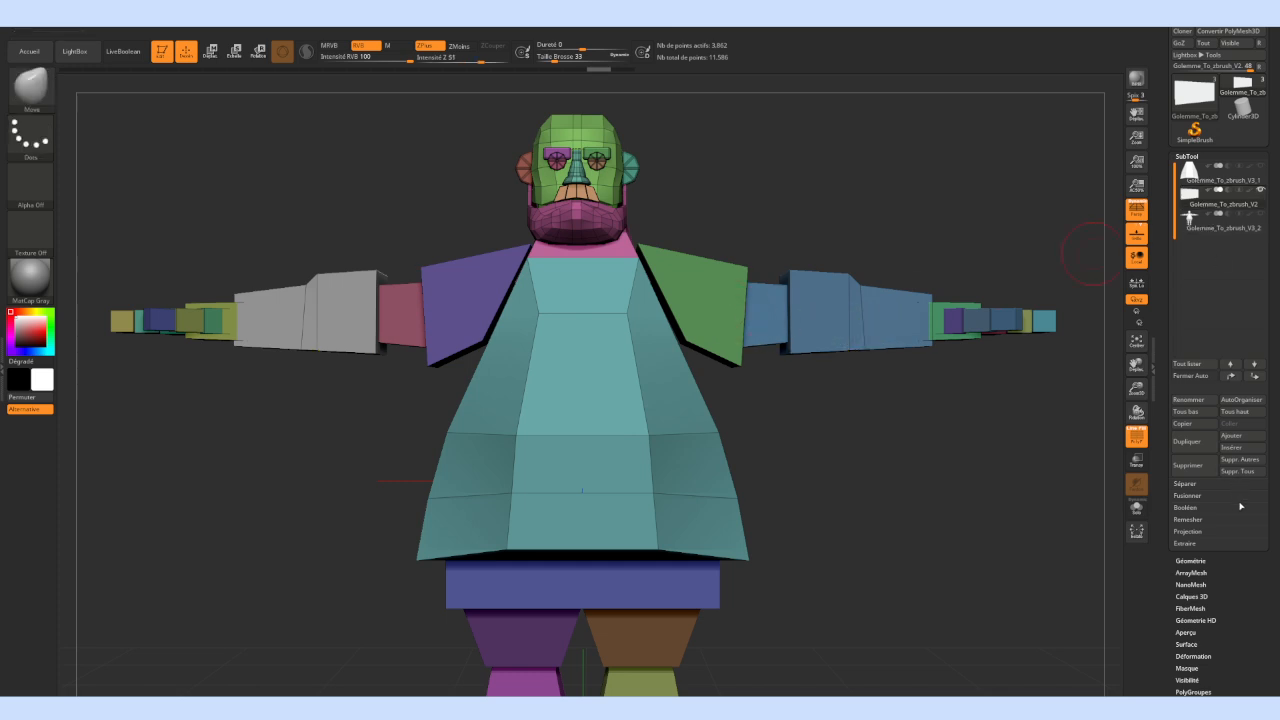
Delete the Golemme_To_zbrush_V2 subtool and make Golemme_To_zbrush_V3_1 active
left_click(1198, 465)
left_click(1065, 491)
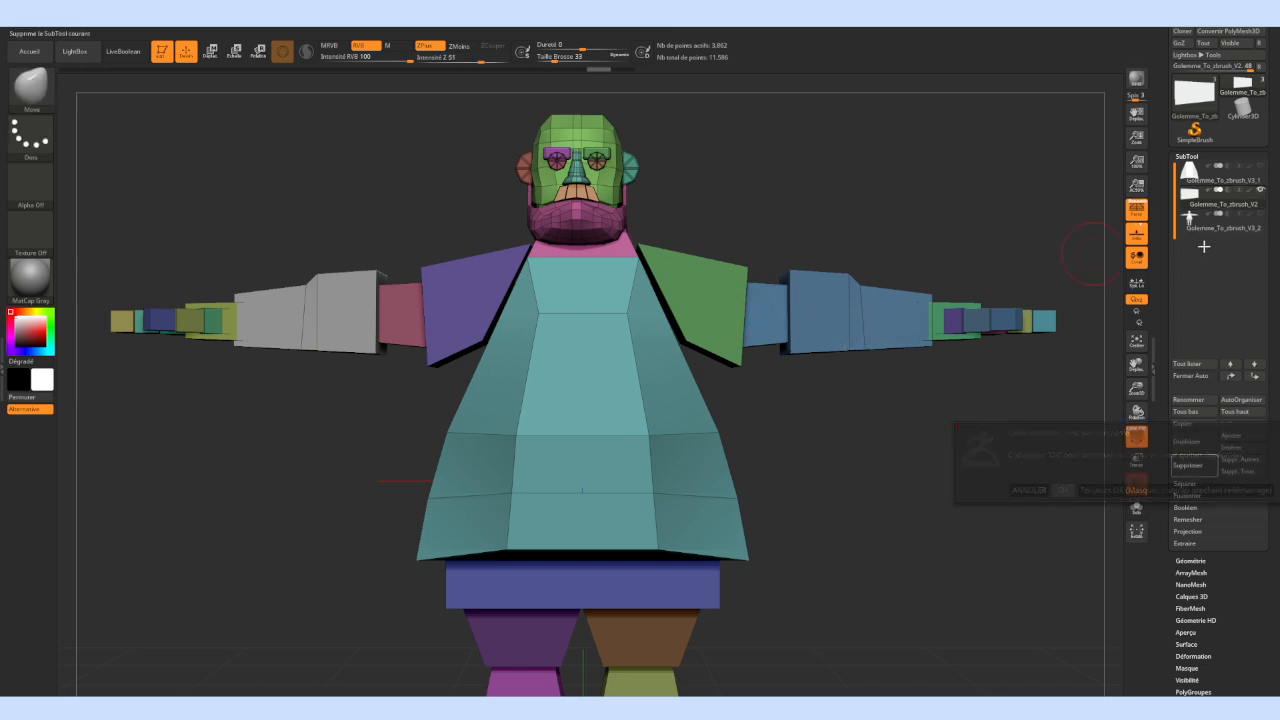
left_click(1189, 172)
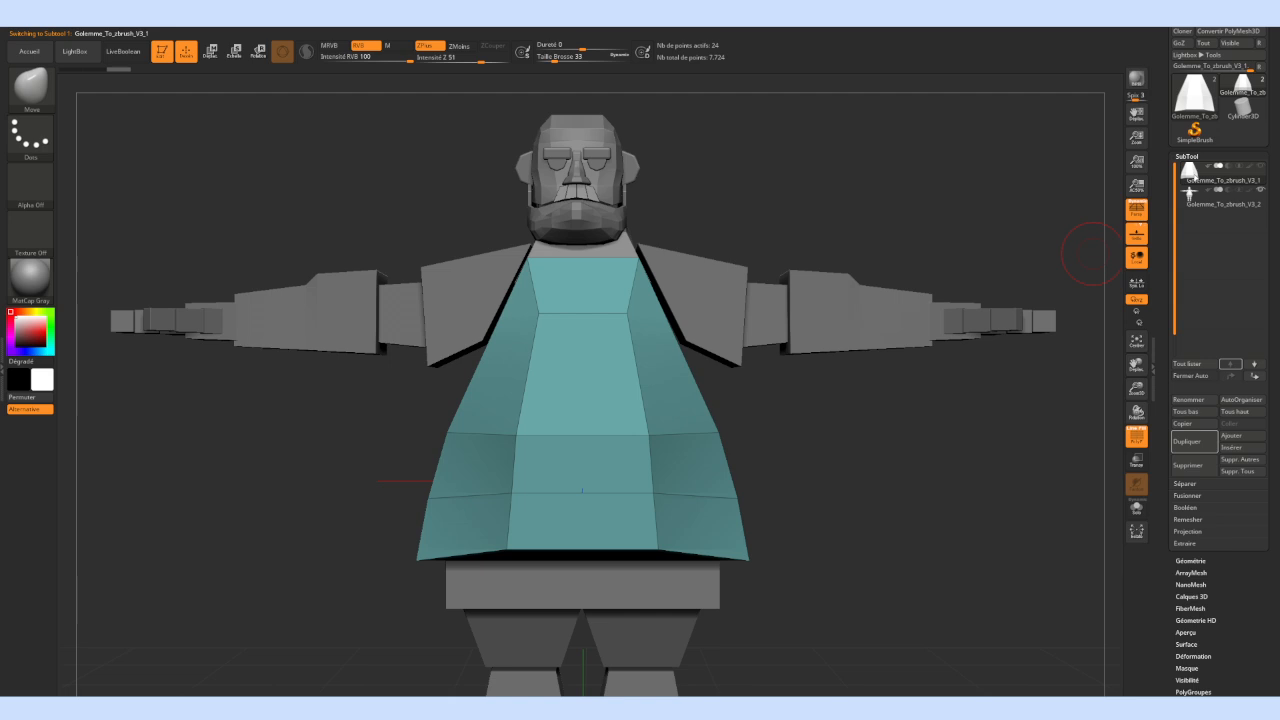
Hide the Golemme_To_zbrush_V3_2 subtool and unhide every polygroup of Golemme_To_zbrush_V3_1
left_click_drag(876, 390, 858, 460)
left_click(1261, 190)
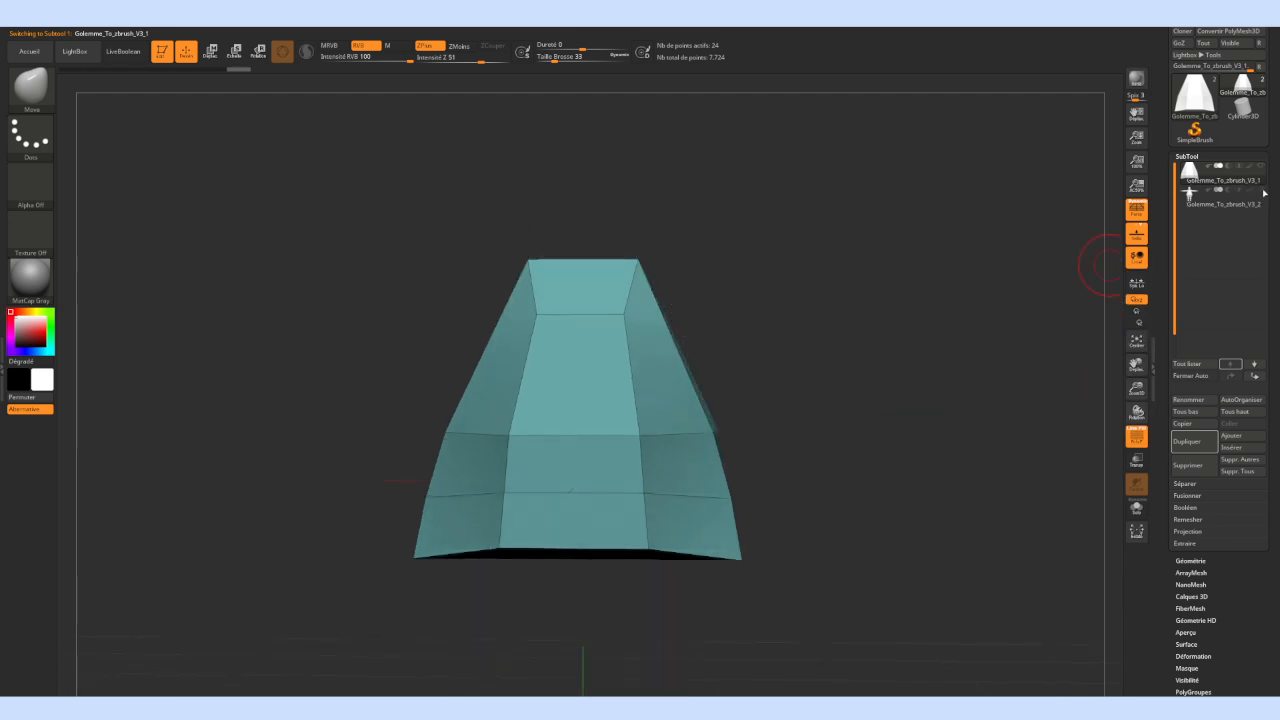
left_click(891, 287, "ctrl+shift")
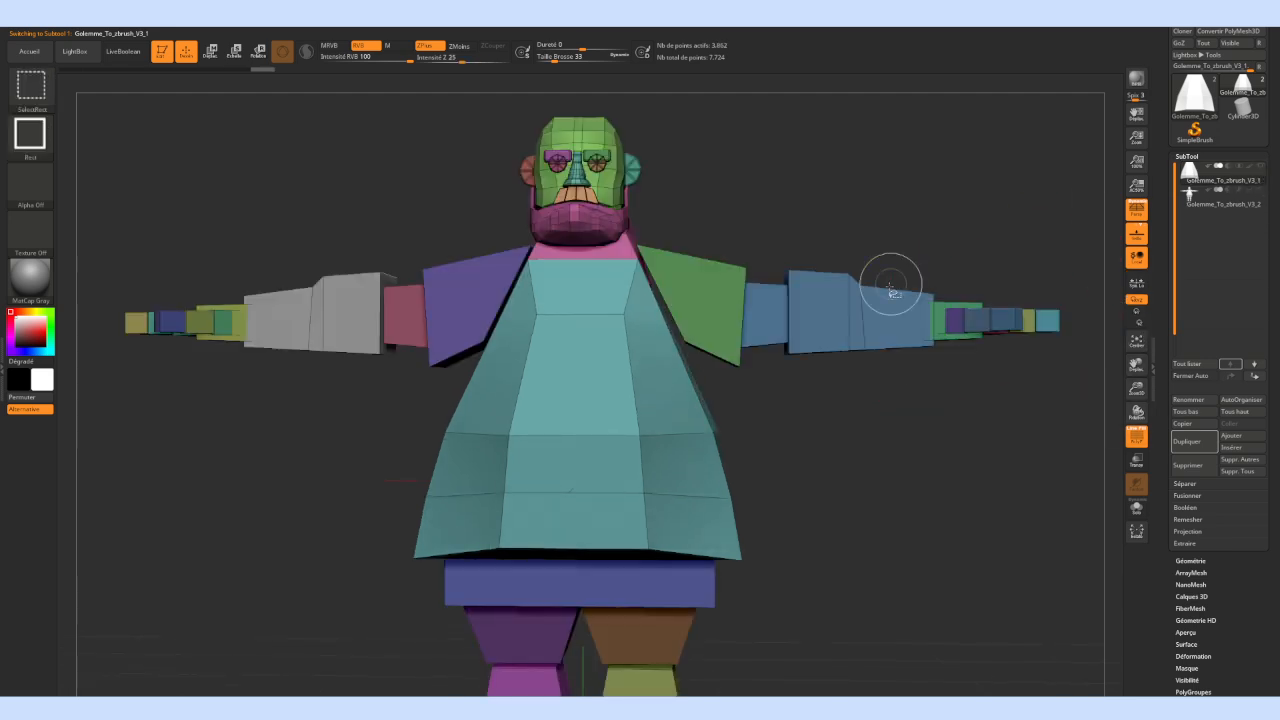
left_click_drag(810, 409, 829, 451, "alt")
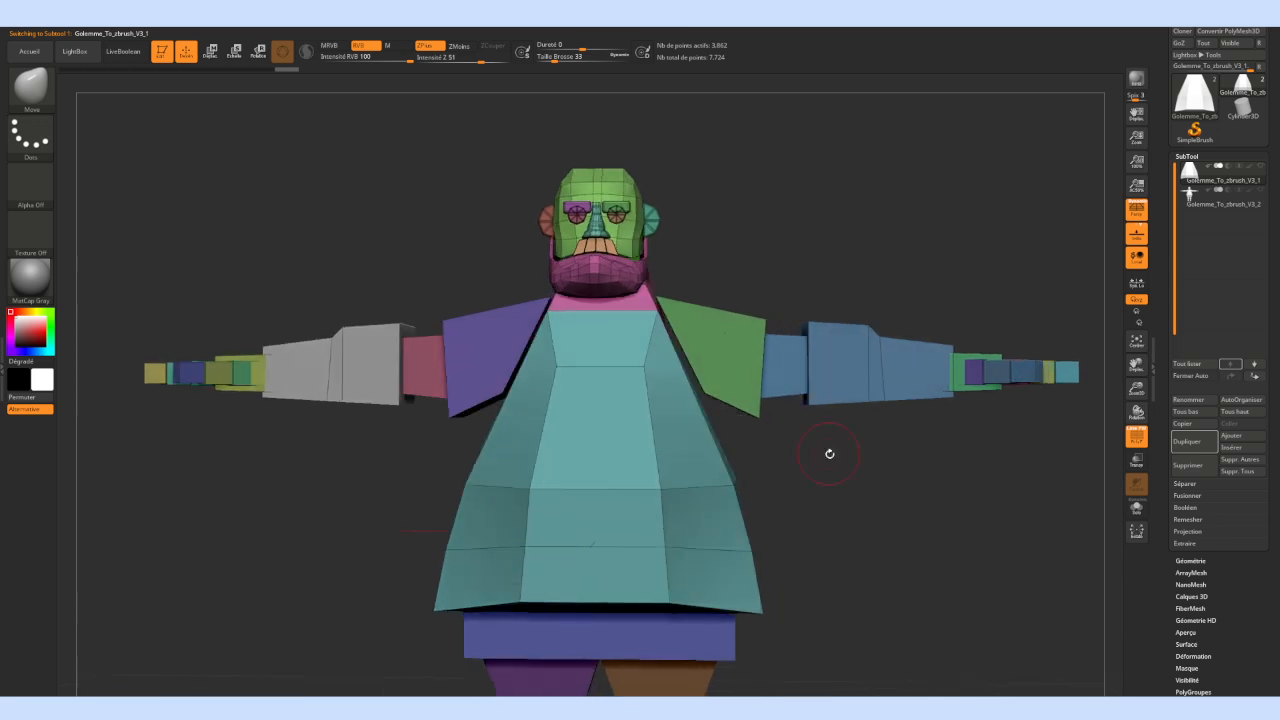
left_click(1261, 168)
mouse_move(888, 443)
left_mouse_down("alt")
mouse_move(875, 452)
mouse_move(900, 461)
mouse_move(875, 428)
left_mouse_up("alt")
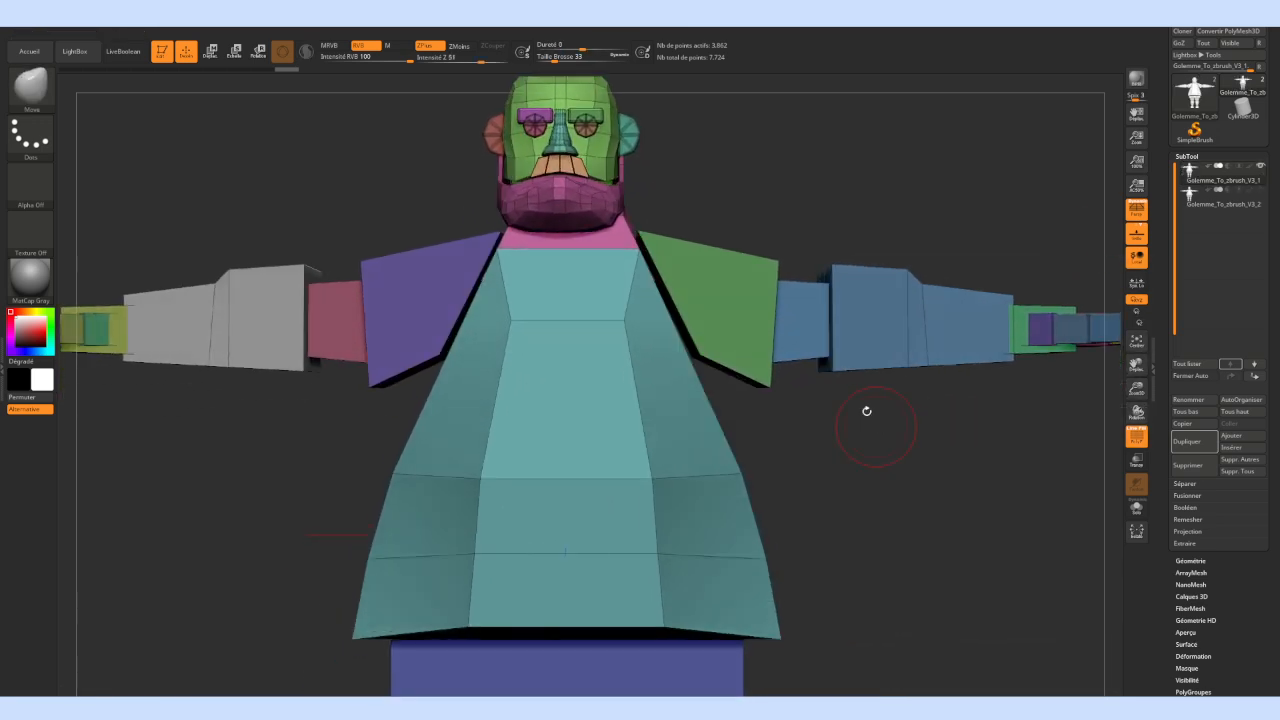
Hide the green shoulder, blue upper arm and forearm, and the nearest finger pieces of the golem's left arm
key("ctrl+shift")
left_click(757, 302, "ctrl+shift")
left_click(749, 294, "ctrl+shift")
left_click(770, 314, "ctrl+shift")
left_click(757, 314, "ctrl+shift")
left_click(790, 312, "ctrl+shift")
left_click(857, 320, "ctrl+shift")
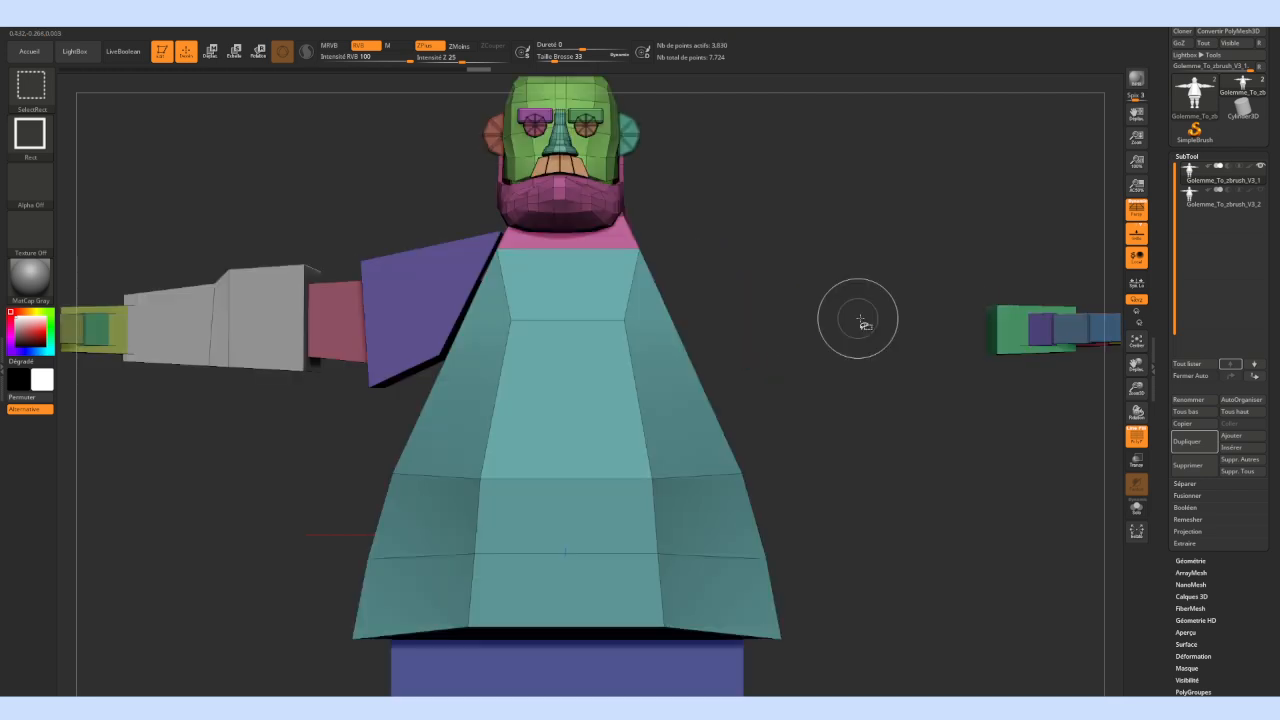
left_click(1044, 327, "ctrl+shift")
left_click(1059, 328, "ctrl+shift")
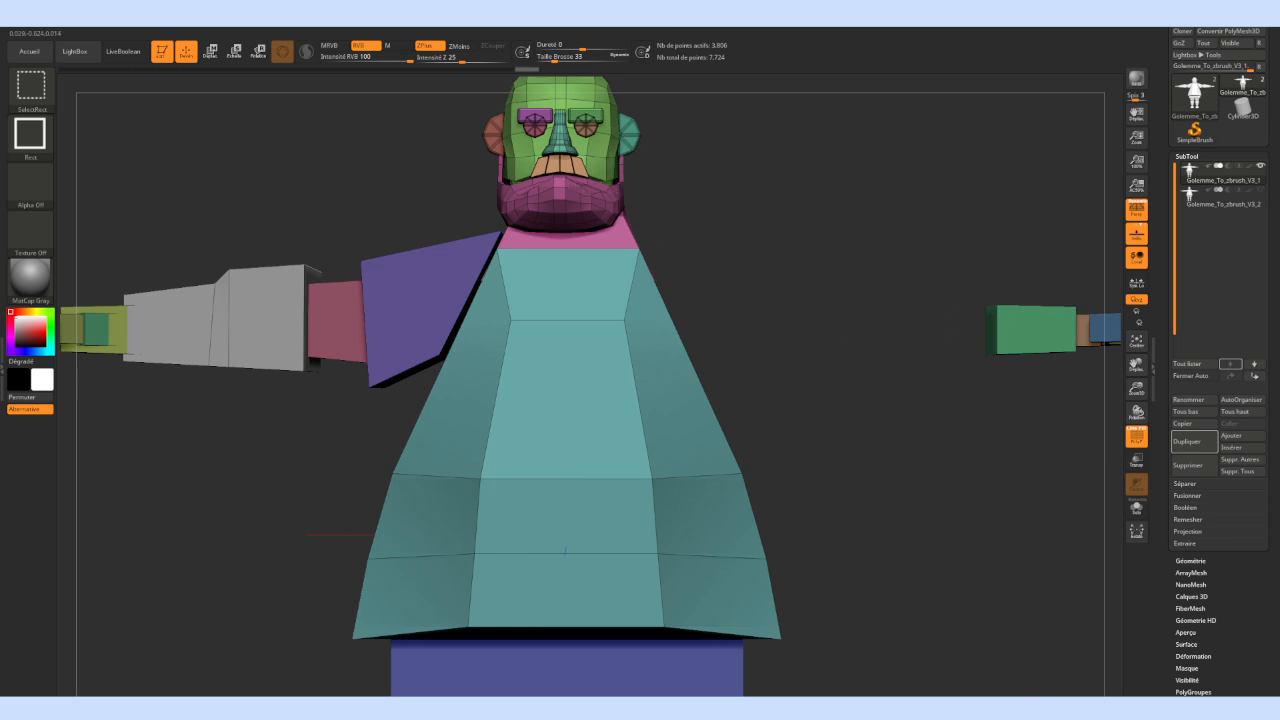
Hide all polygroups of the golem's head, including the face, eyes, nose, mouth, ears and beard
left_click(596, 158, "ctrl+shift")
left_click(569, 141, "ctrl+shift")
left_click(580, 124, "ctrl+shift")
left_click(591, 114, "ctrl+shift")
left_click(522, 117, "ctrl+shift")
left_click(537, 121, "ctrl+shift")
left_click(511, 135, "ctrl+shift")
left_click(505, 164, "ctrl+shift")
left_click(551, 166, "ctrl+shift")
left_click(625, 134, "ctrl+shift")
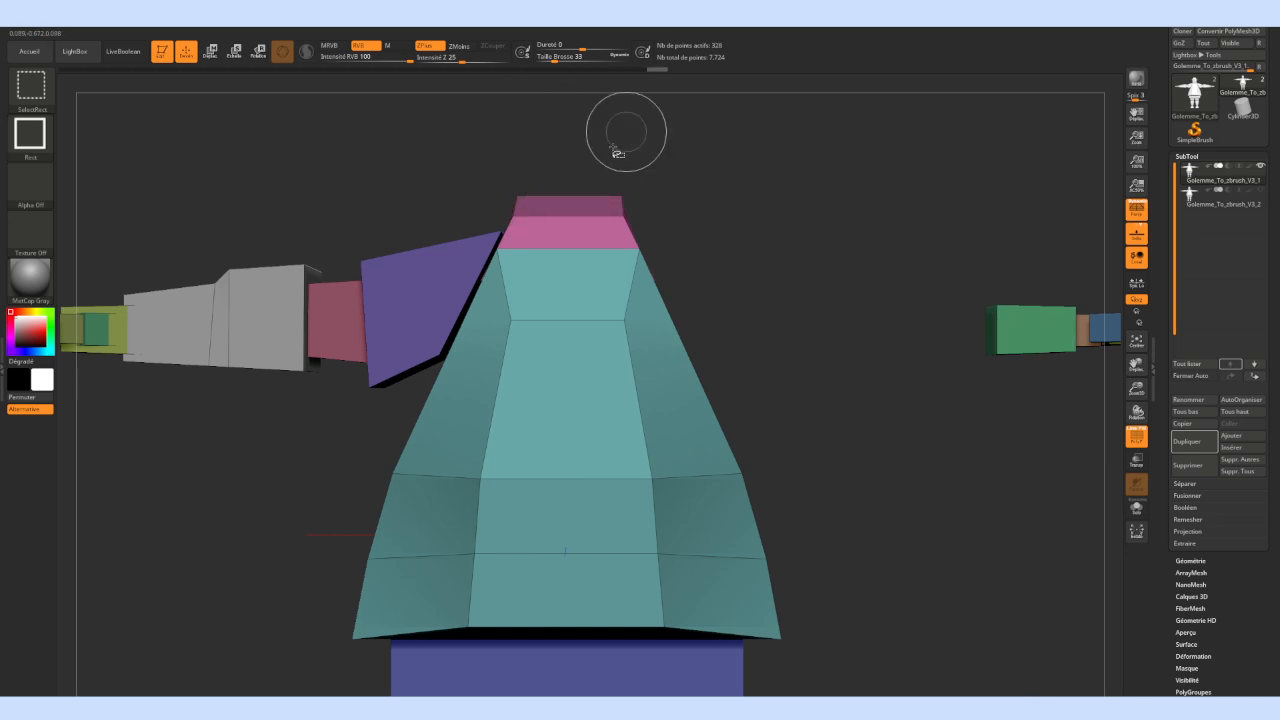
Hide the neck polygroups and the shoulder, upper arm and forearm of the golem's right arm
left_click(338, 322, "ctrl+shift")
left_click(565, 235, "ctrl+shift")
left_click(551, 208, "ctrl+shift")
left_click(410, 293, "ctrl+shift")
left_click(150, 345, "ctrl+shift")
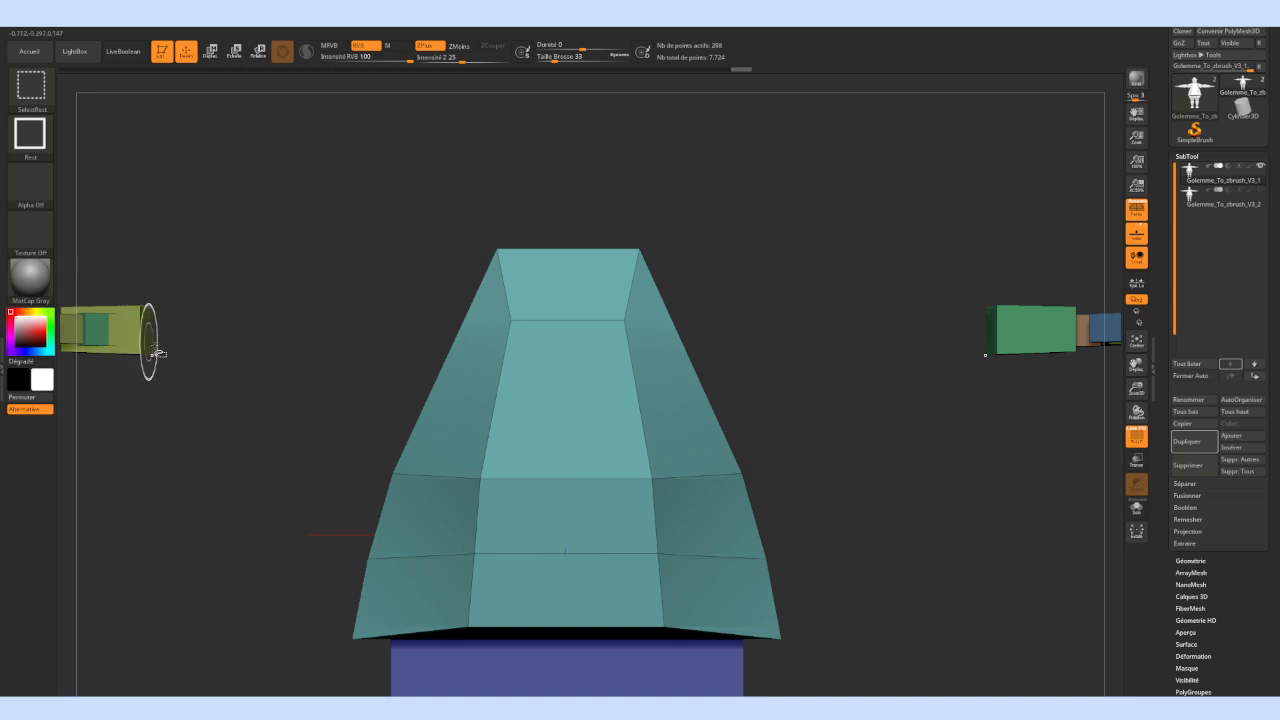
left_click_drag(806, 392, 666, 254, "alt")
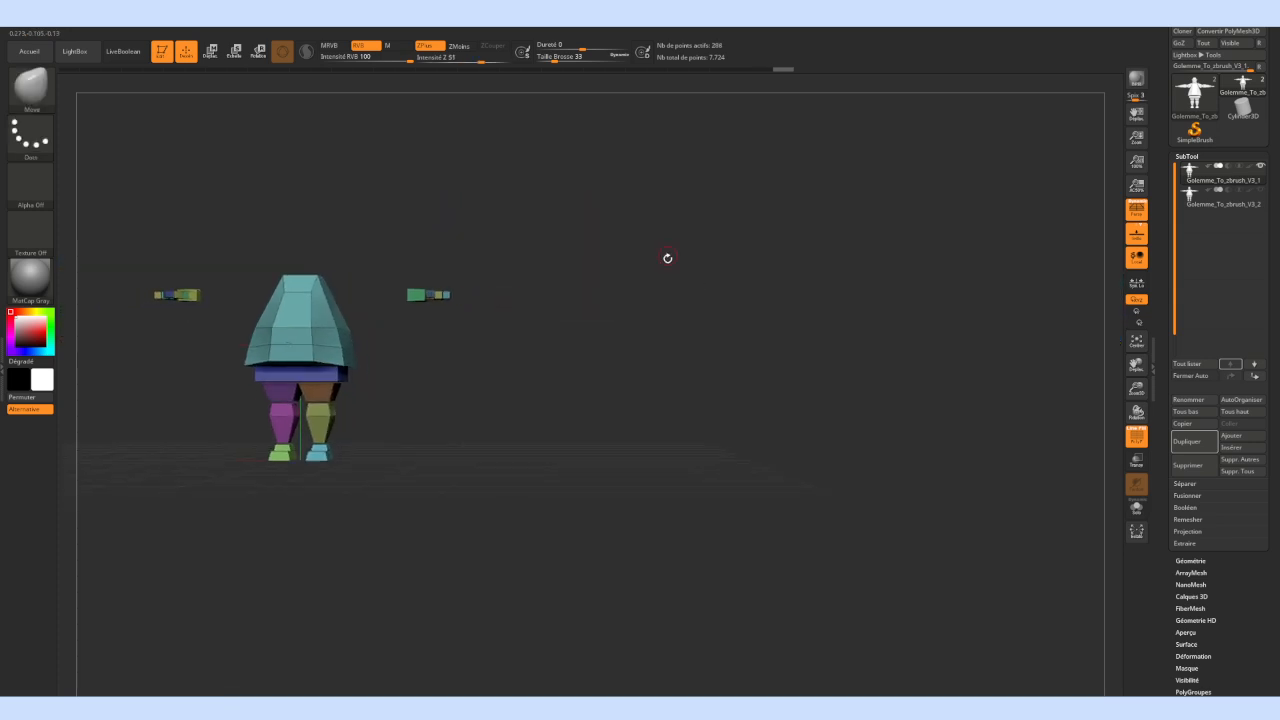
Hide the polygroups of the golem's pelvis, both thighs, lower legs and feet
left_click_drag(363, 383, 466, 343, "alt")
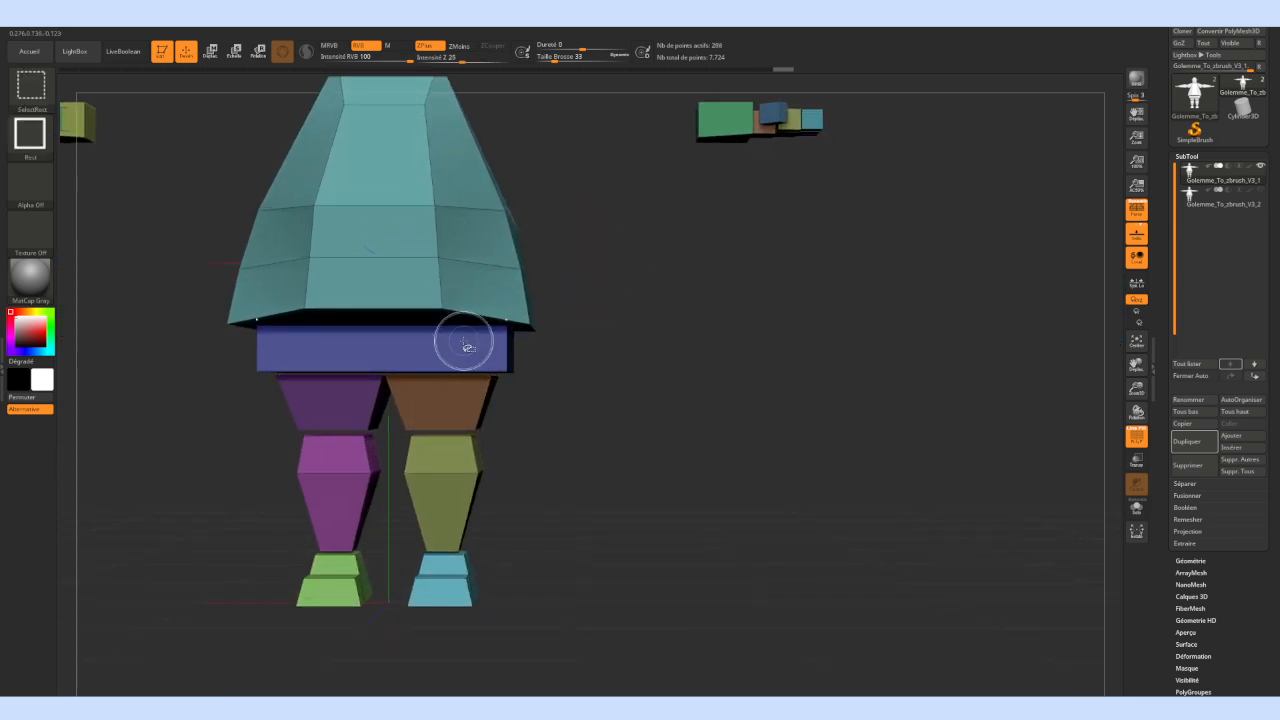
left_click(466, 343, "ctrl+shift")
left_click(460, 395, "ctrl+shift")
left_click(340, 400, "ctrl+shift")
left_click(349, 443, "ctrl+shift")
left_click(425, 480, "ctrl+shift")
left_click(425, 572, "ctrl+shift")
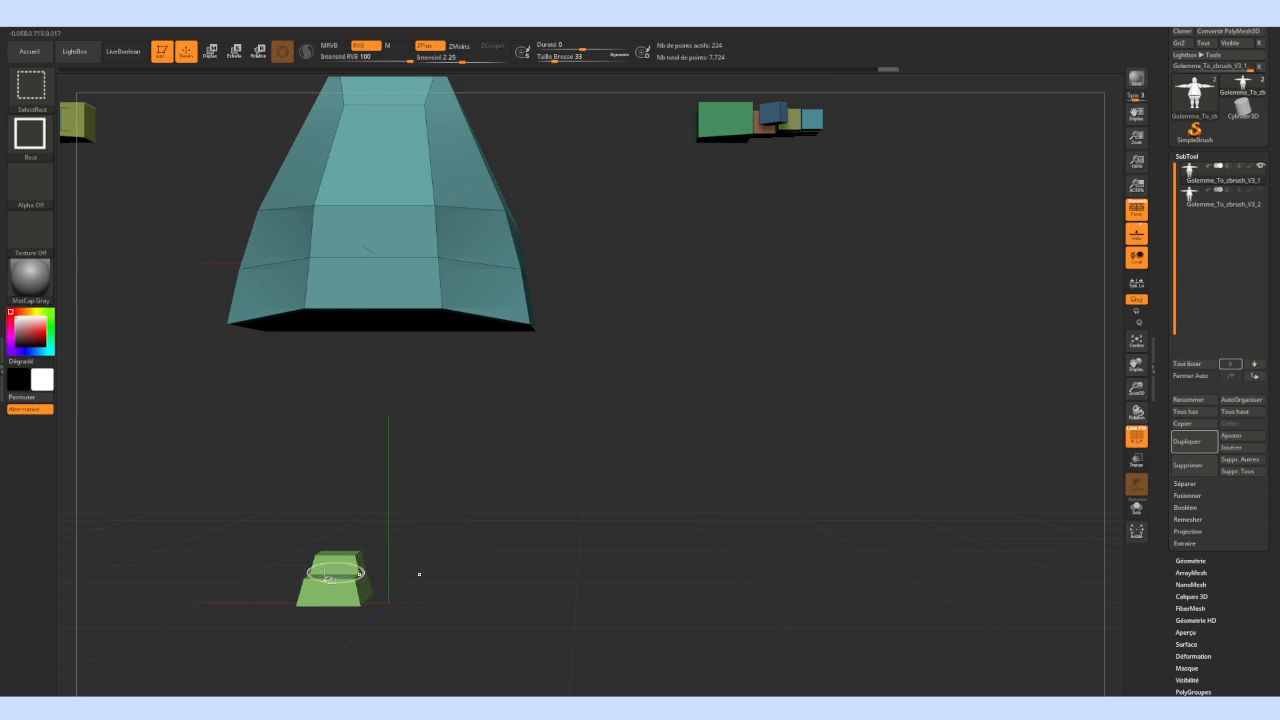
left_click(320, 572, "ctrl+shift")
Hide the remaining palm and finger polygroups of the golem's left hand
left_click(726, 122, "ctrl+shift")
left_click(788, 118, "ctrl+shift")
left_click(777, 121, "ctrl+shift")
left_click(769, 119, "ctrl+shift")
left_click(769, 119, "ctrl+shift")
left_click(807, 118, "ctrl+shift")
left_click(807, 118, "ctrl+shift")
Invert the polygroup visibility and unhide all parts of the golem
left_click_drag(686, 260, 1034, 464, "alt")
left_click(343, 305, "ctrl+shift")
left_click(343, 305, "ctrl+shift")
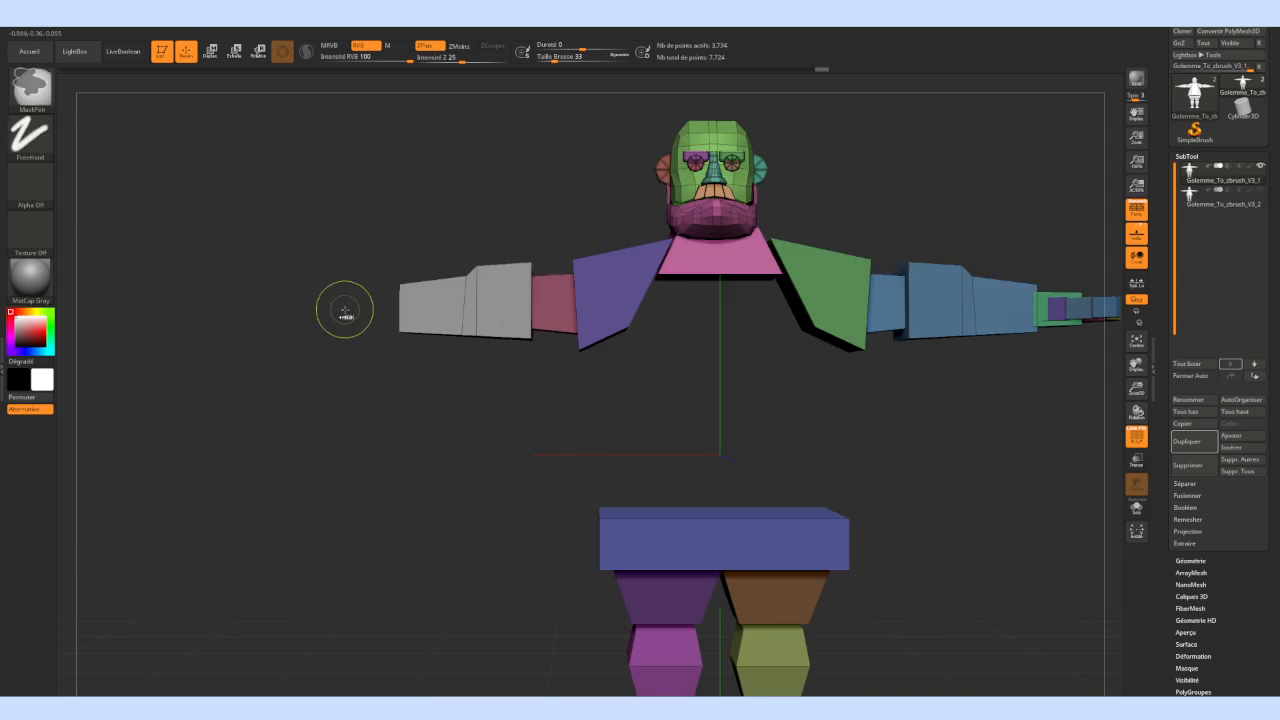
left_click(292, 299, "ctrl+shift")
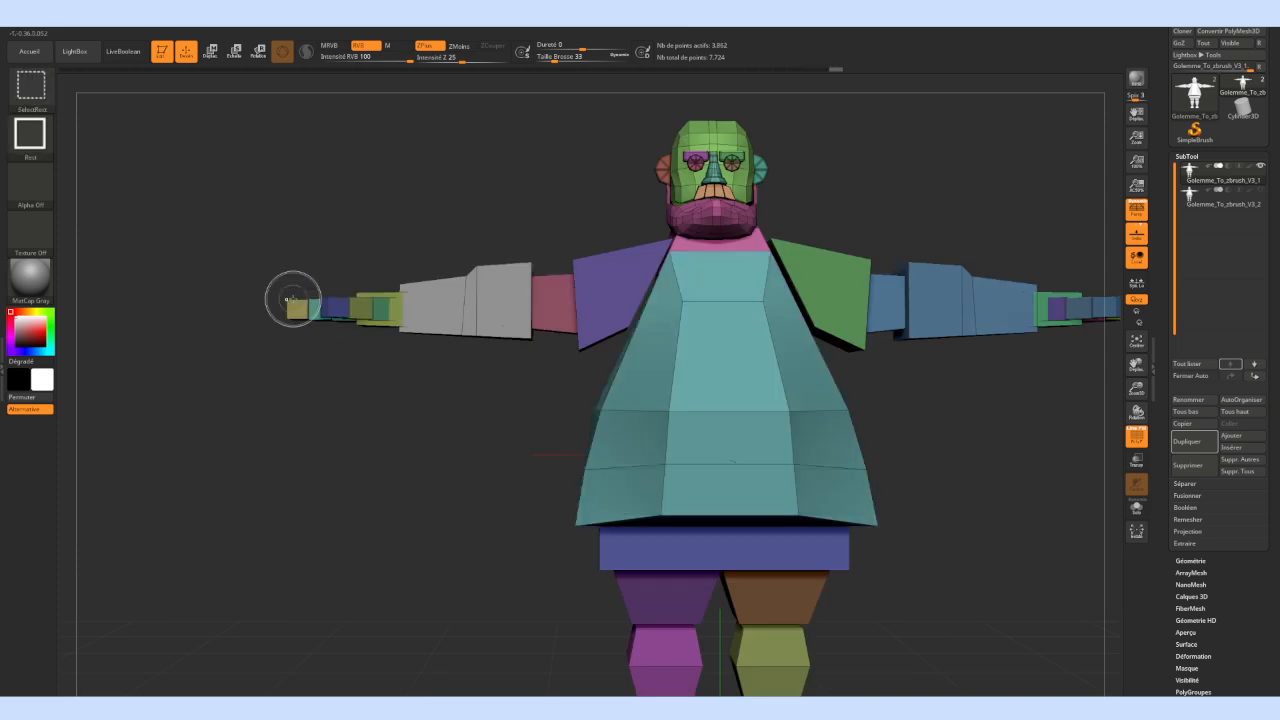
Isolate the golem's teal torso polygroup so that all other body parts are hidden
left_click(294, 302, "ctrl+shift")
left_click(773, 418, "ctrl+shift")
left_click(775, 414, "ctrl+shift")
left_click(775, 414, "ctrl+shift")
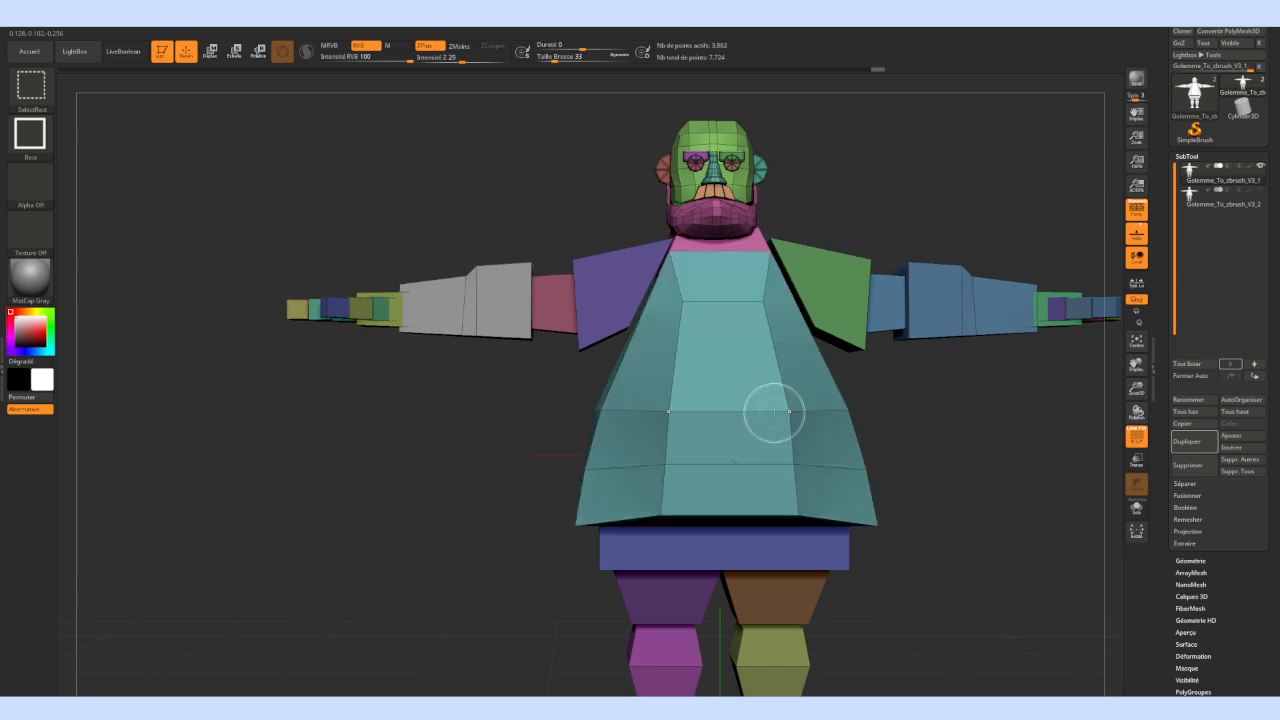
left_click(900, 402, "ctrl")
left_click_drag(875, 401, 1006, 402, "ctrl")
left_click(785, 398, "ctrl+shift")
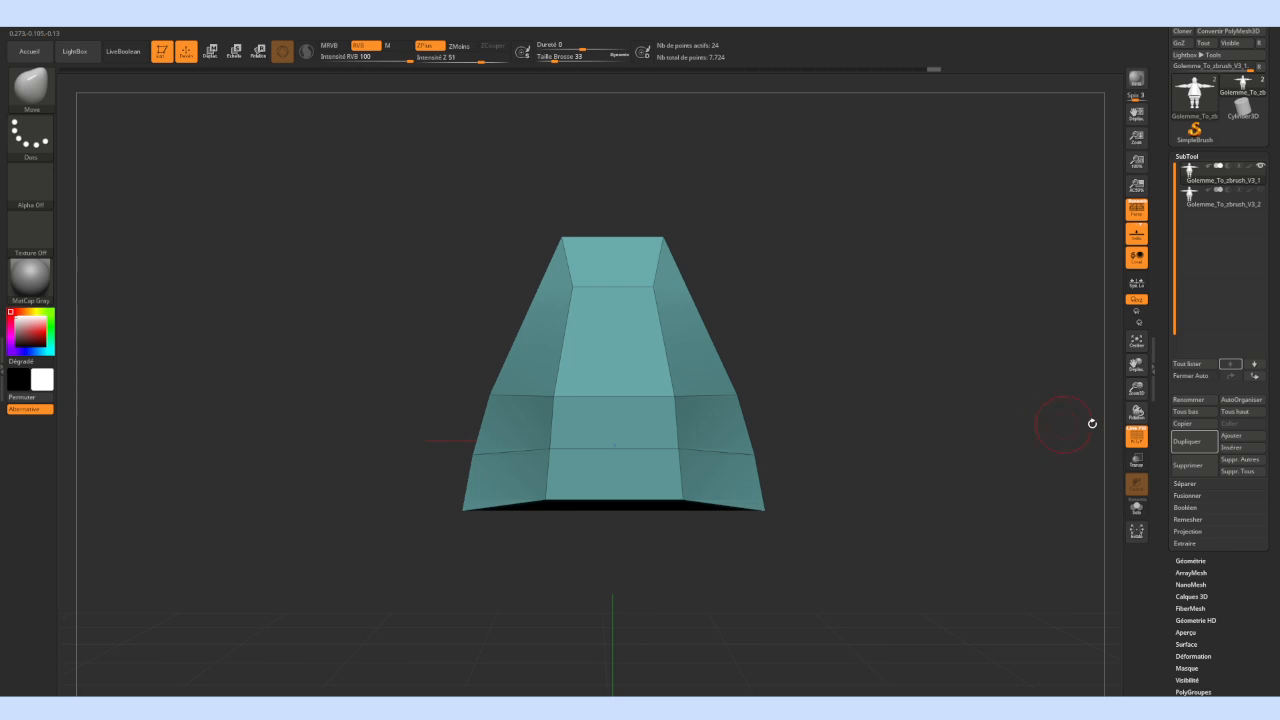
Delete the hidden geometry from Golemme_To_zbrush_V3_1, keeping only the torso
left_click(1191, 561)
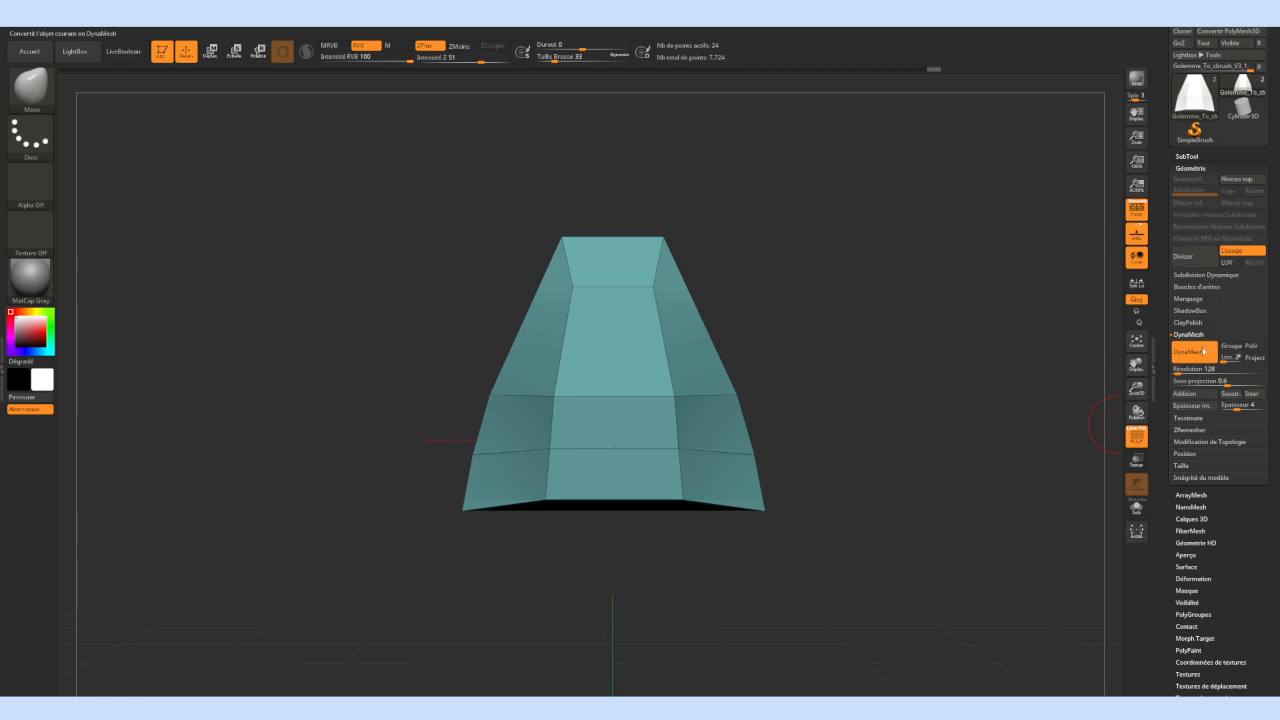
left_click(1201, 441)
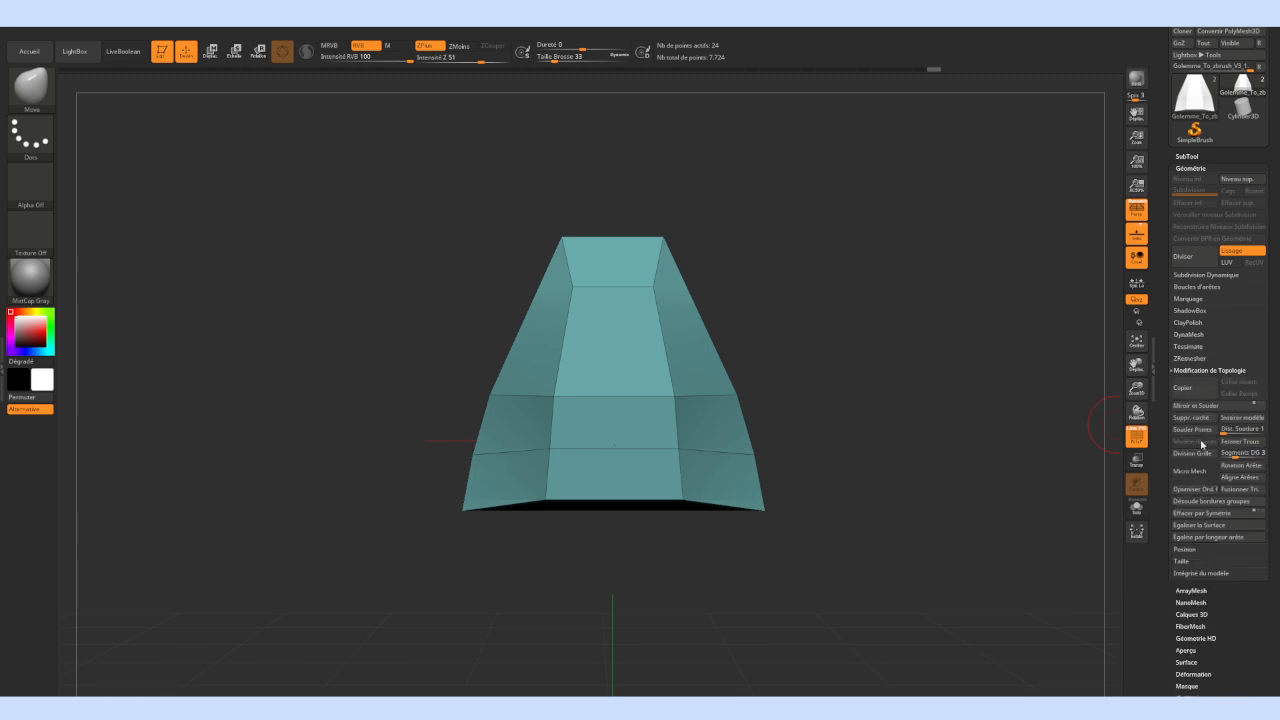
left_click(1200, 419)
left_click_drag(871, 280, 868, 335, "alt")
key("ctrl+shift")
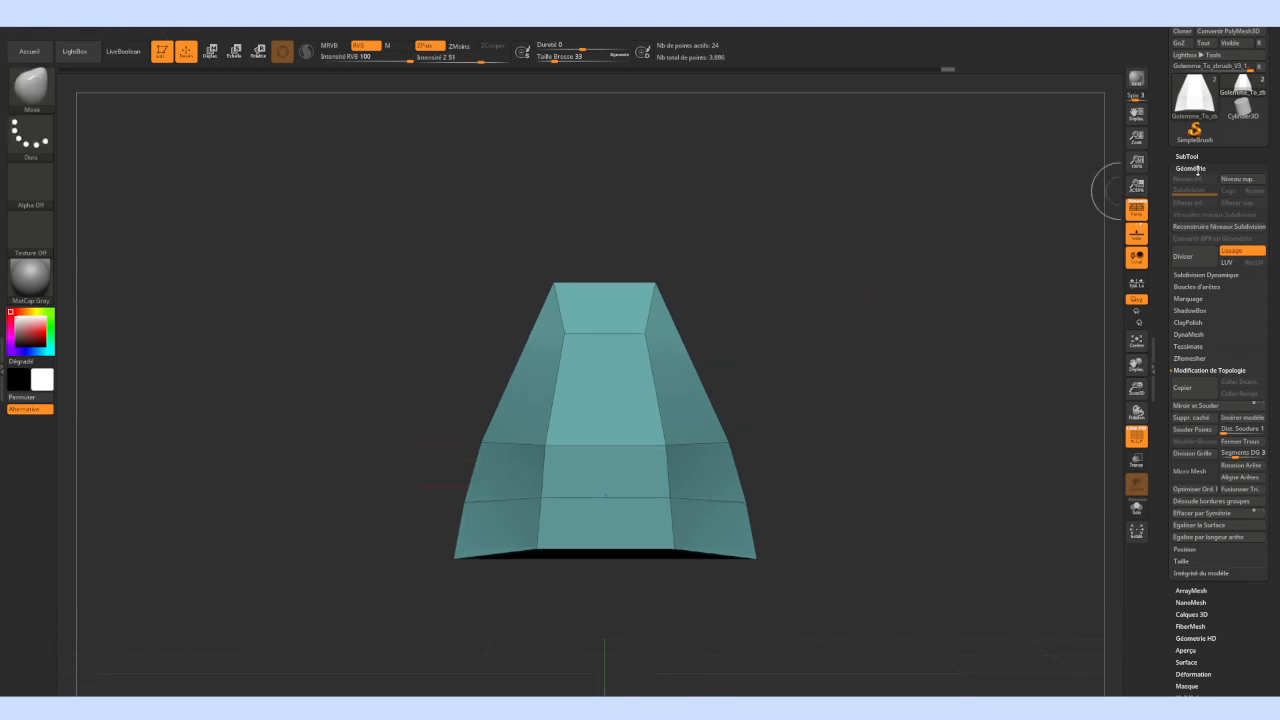
Move the torso subtool below Golemme_To_zbrush_V3_2 in the subtool order
left_click(1187, 157)
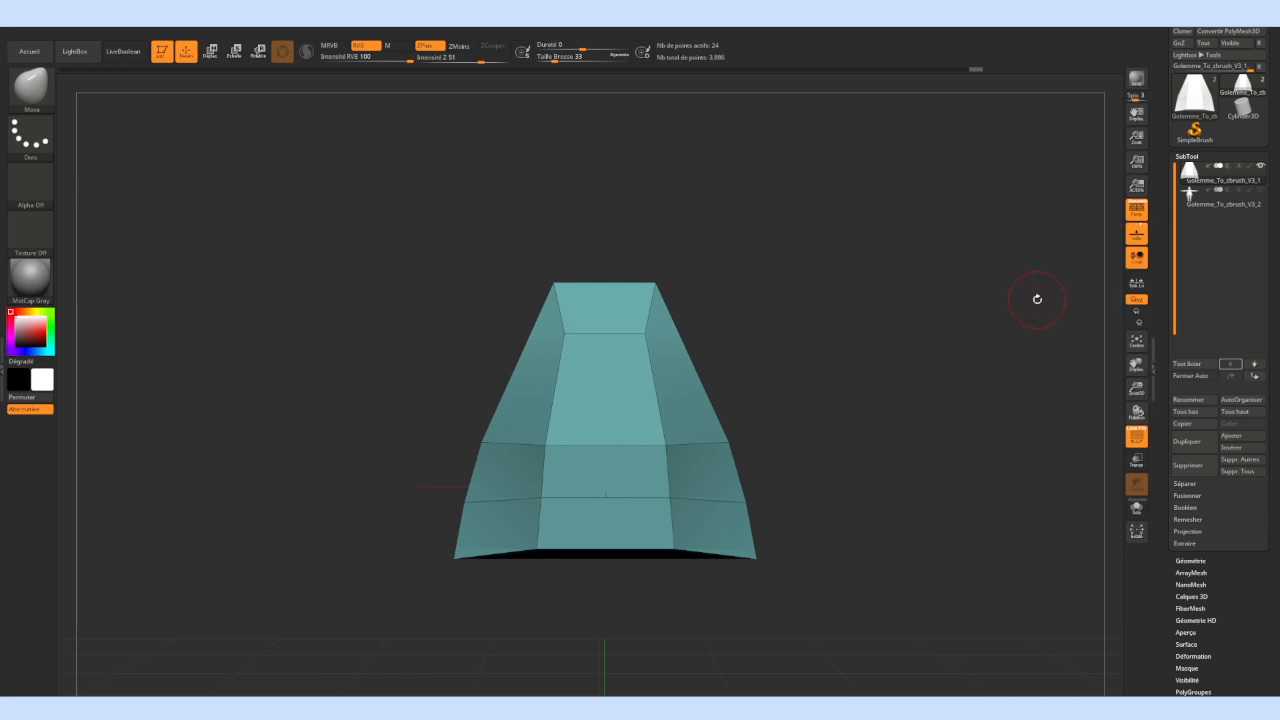
left_click(1254, 363)
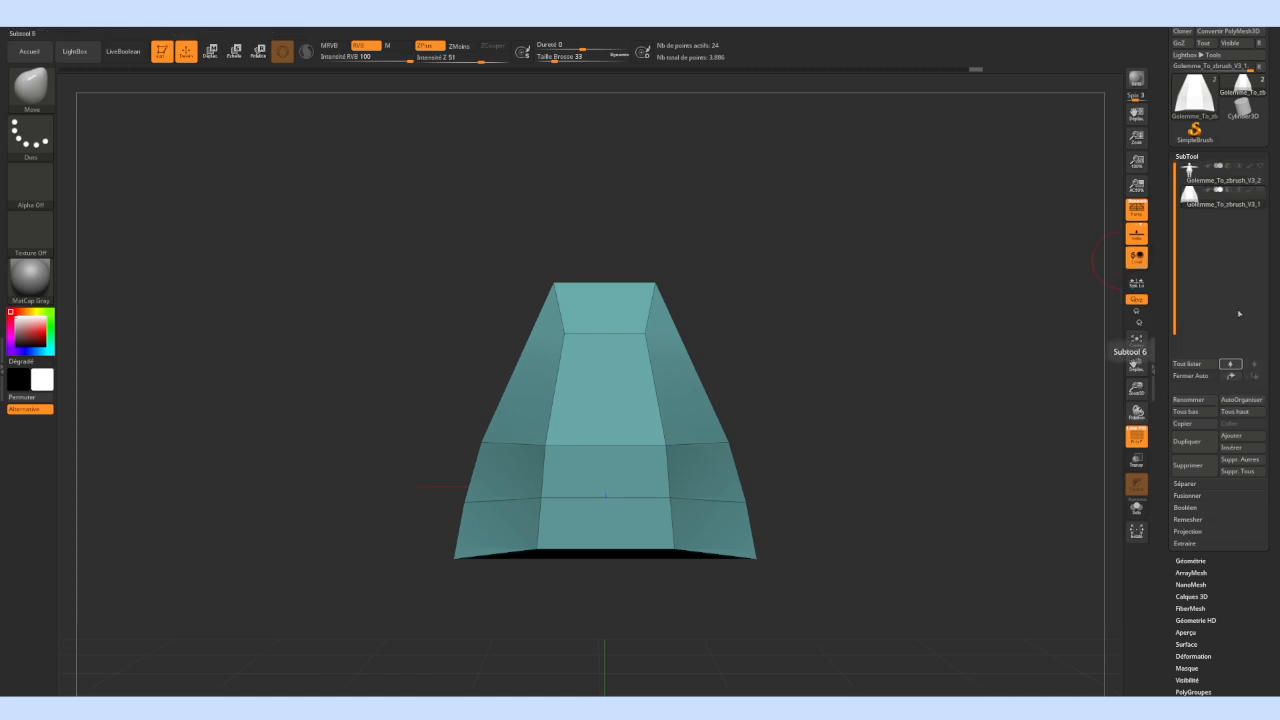
left_click_drag(848, 368, 894, 364, "alt")
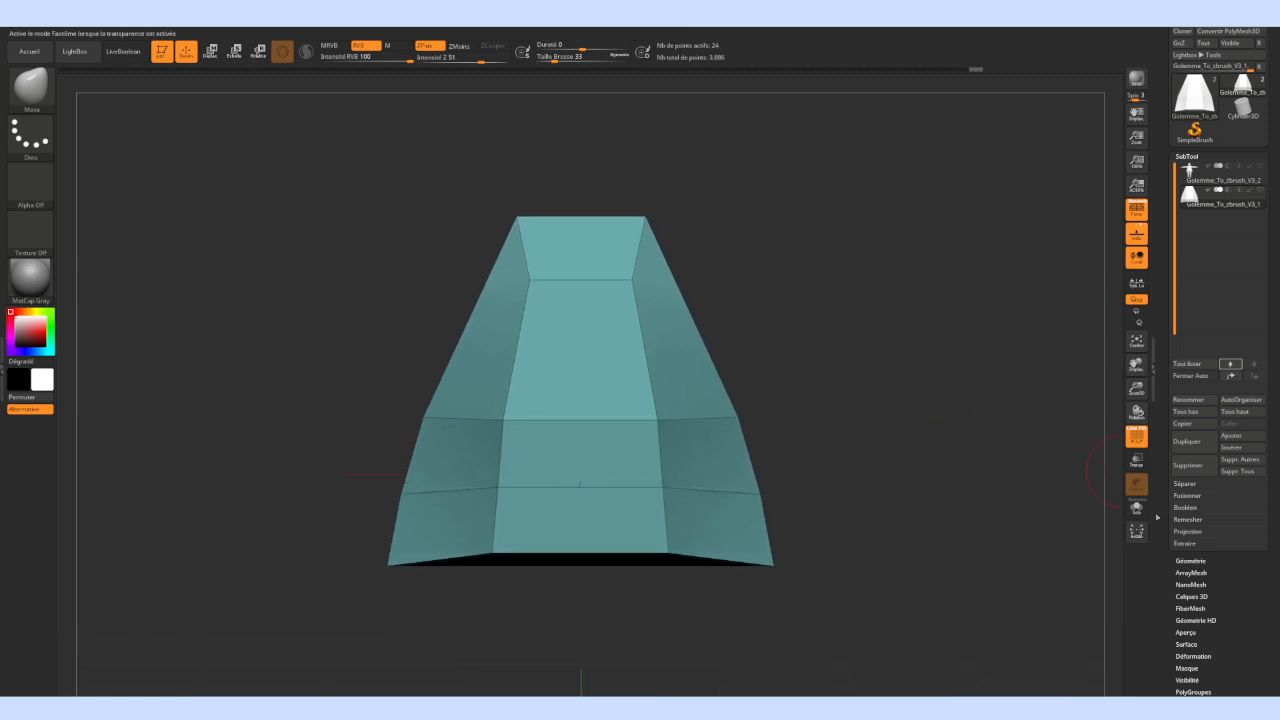
Try dividing the low-poly torso once with smoothing, inspect the shape, and undo the division
left_click(1186, 560)
left_click(1184, 256)
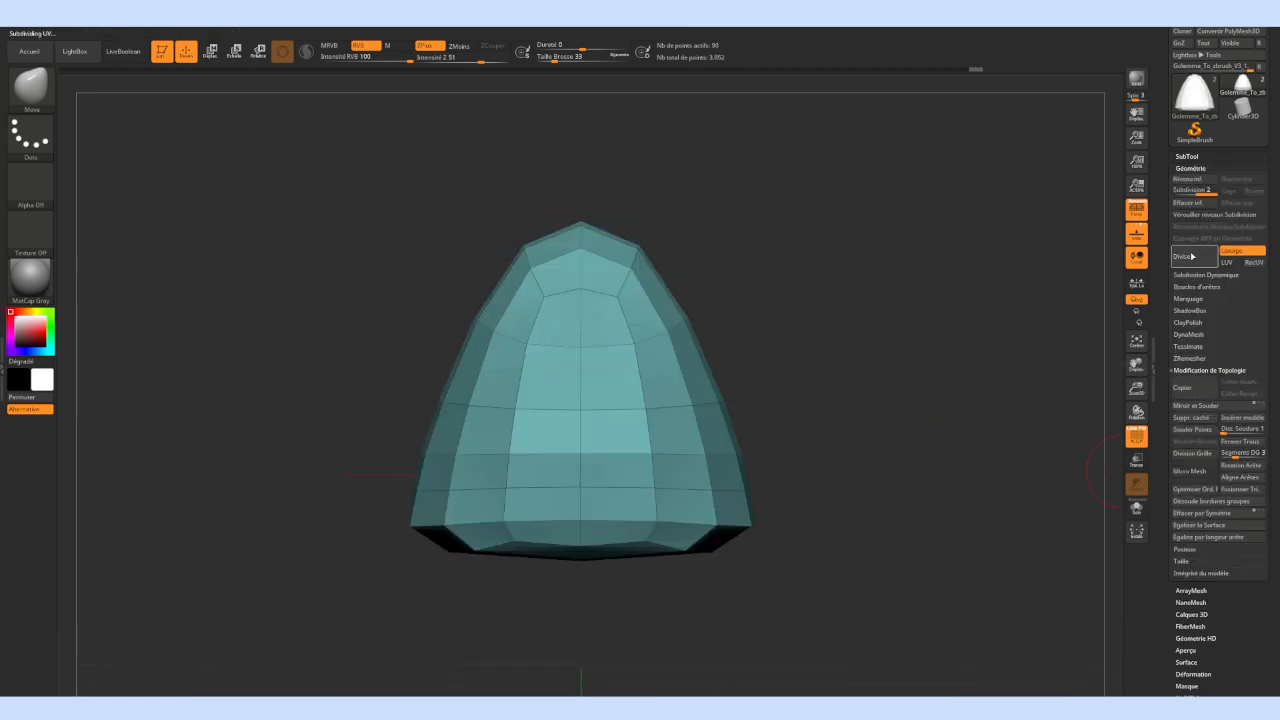
mouse_move(891, 340)
left_mouse_down()
mouse_move(871, 337)
mouse_move(883, 343)
left_mouse_up()
key("ctrl+z")
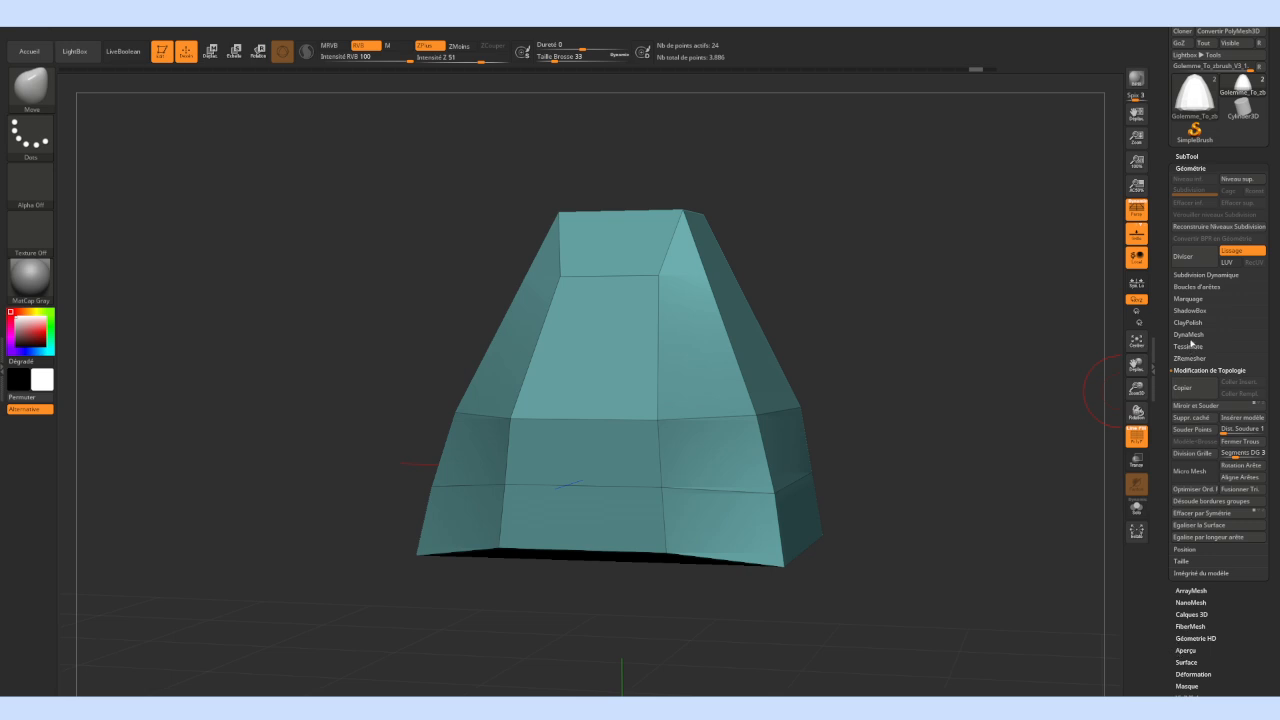
Remesh the torso with DynaMesh at a resolution of 336
left_click(1190, 336)
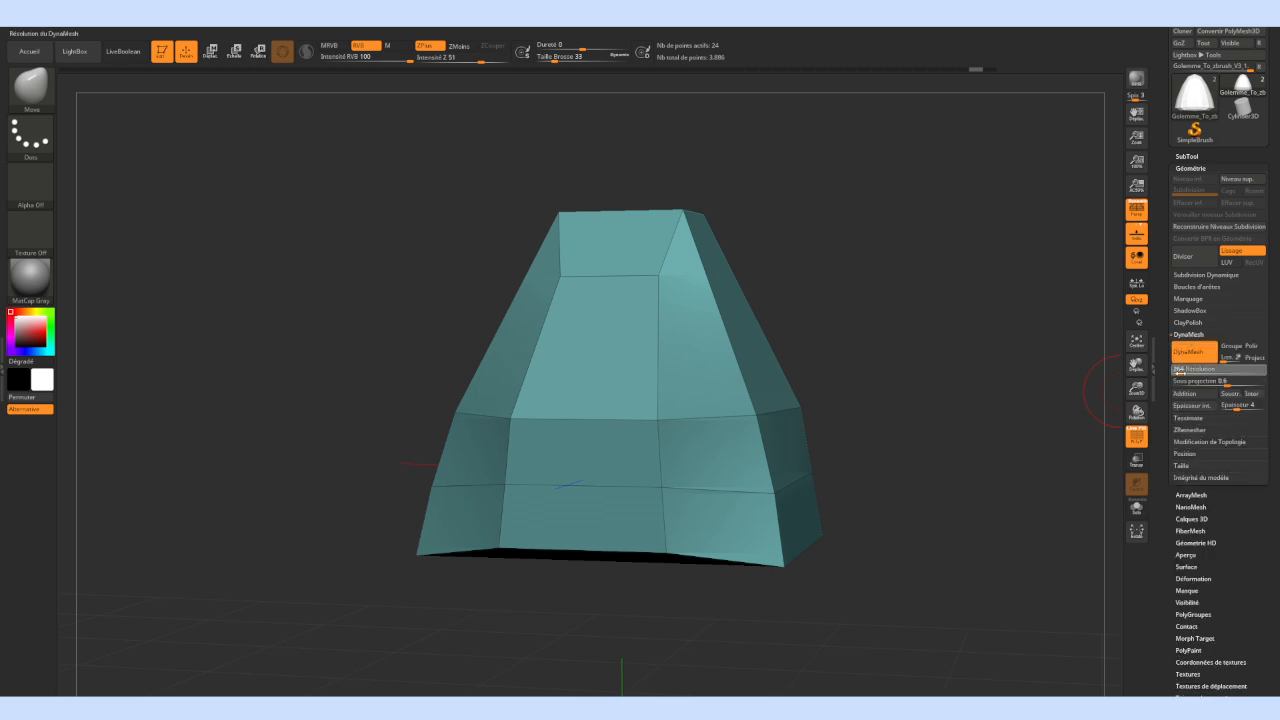
left_click_drag(1181, 373, 1183, 373)
left_click(1190, 359)
left_click_drag(866, 353, 867, 353)
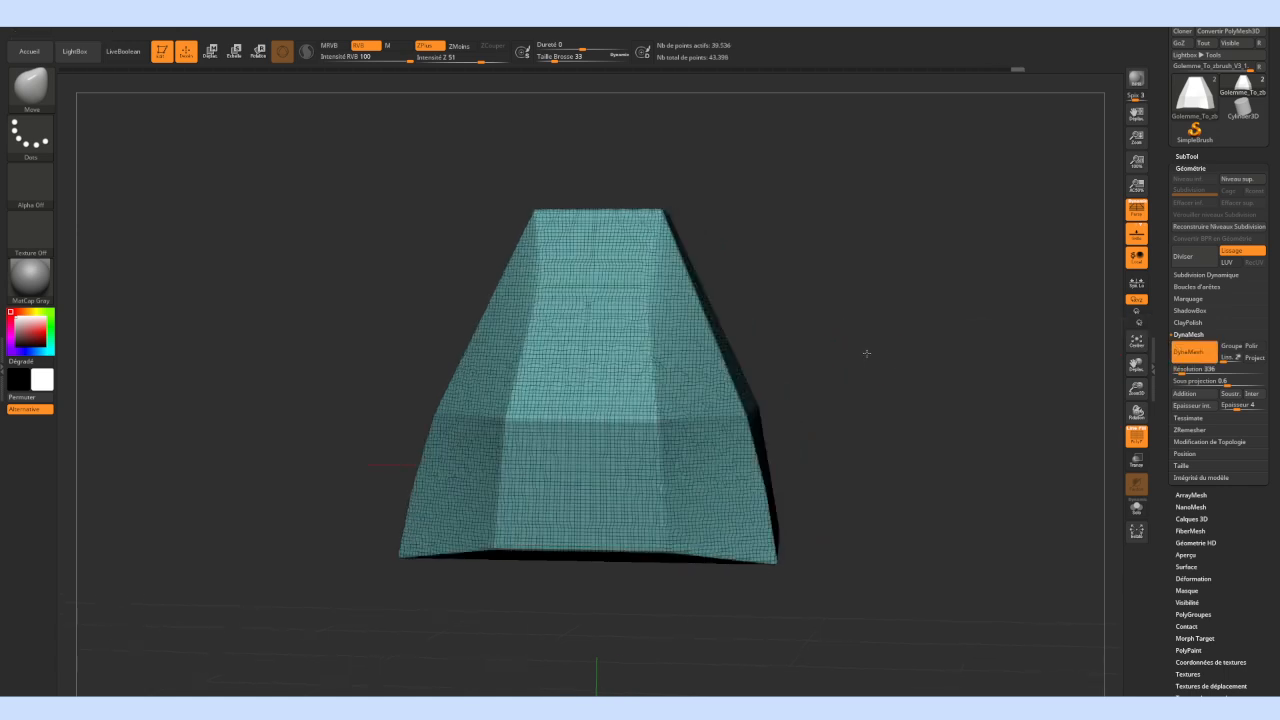
left_click_drag(1046, 306, 1016, 330)
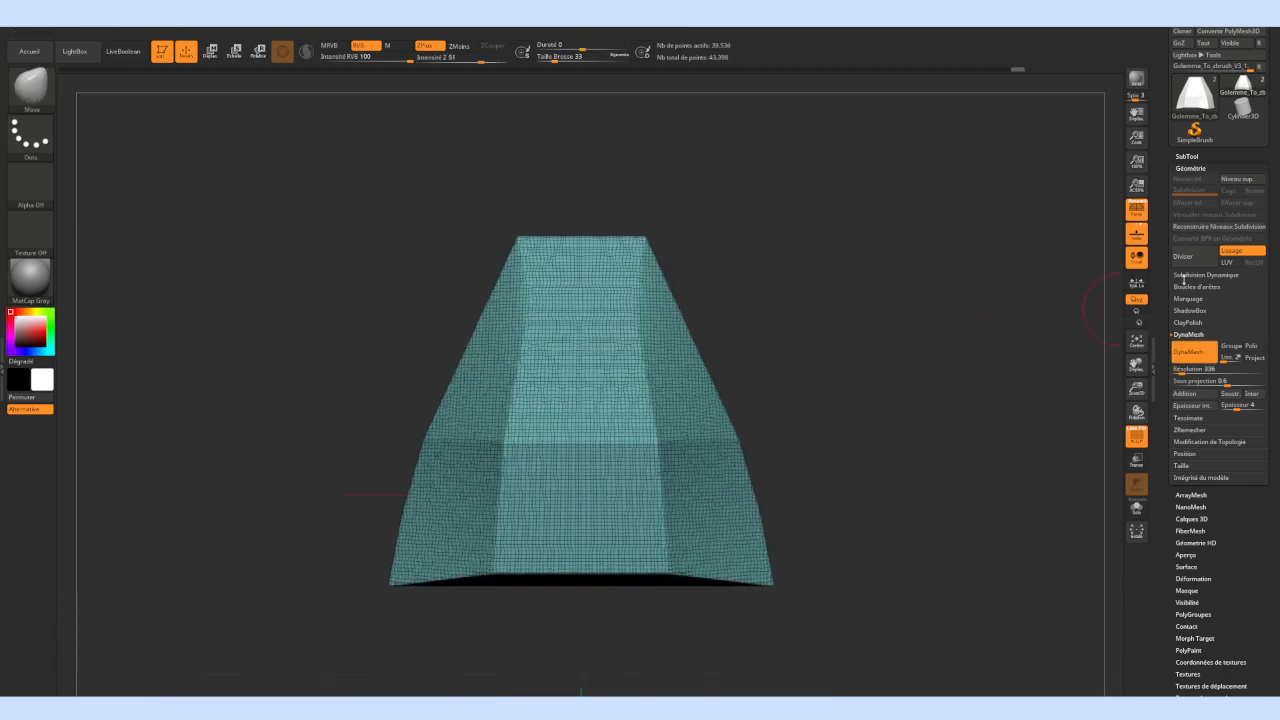
Try raising the torso's subdivision level with dynamic subdivision, and step back down
left_click(1187, 275)
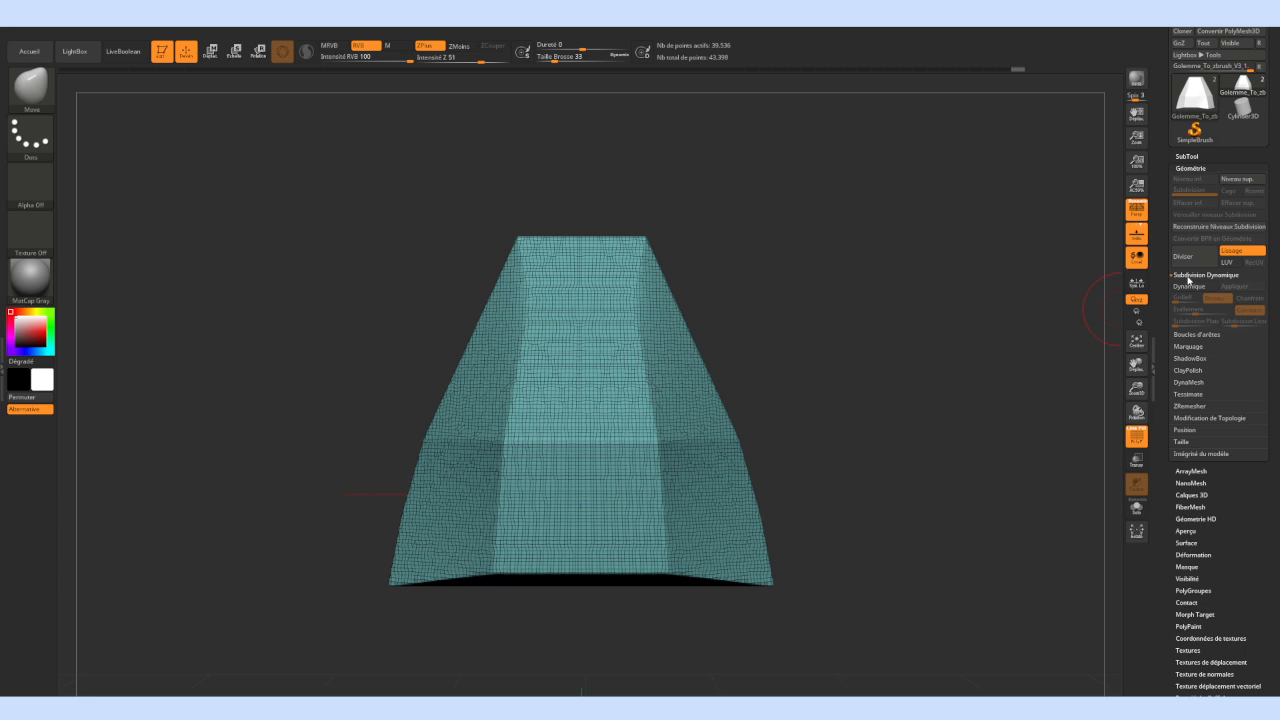
left_click(1188, 278)
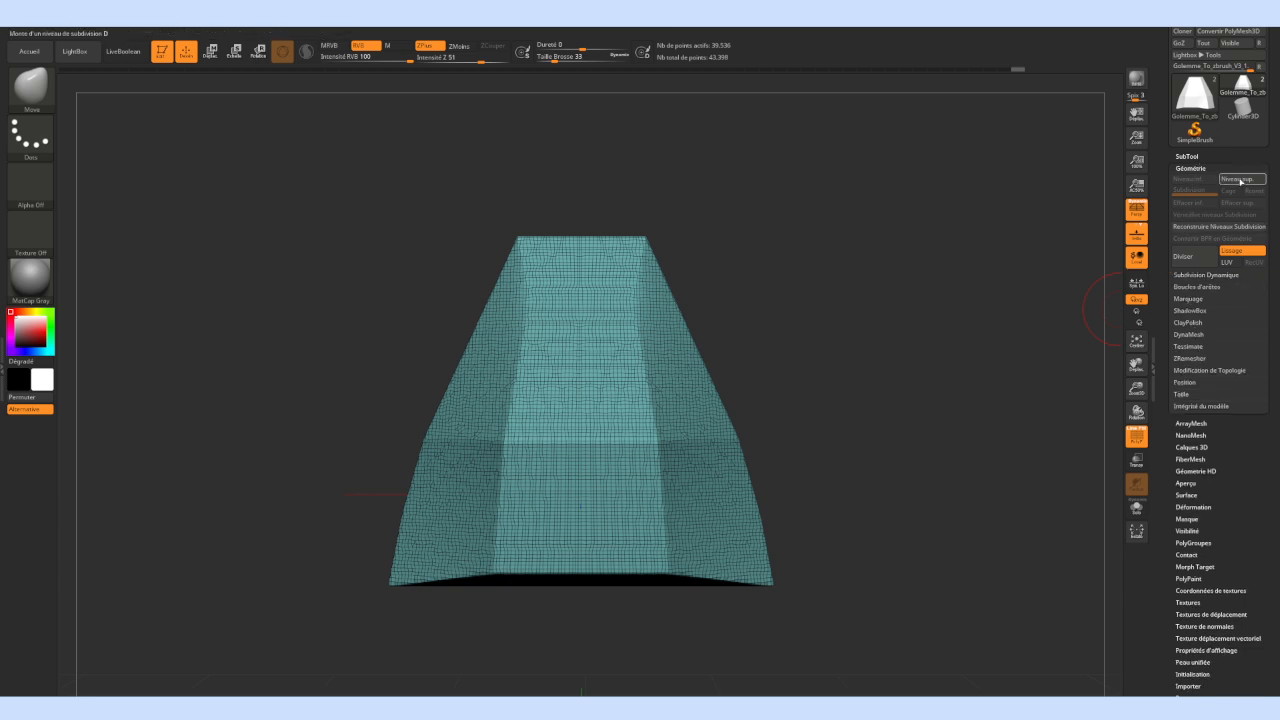
left_click(1240, 179)
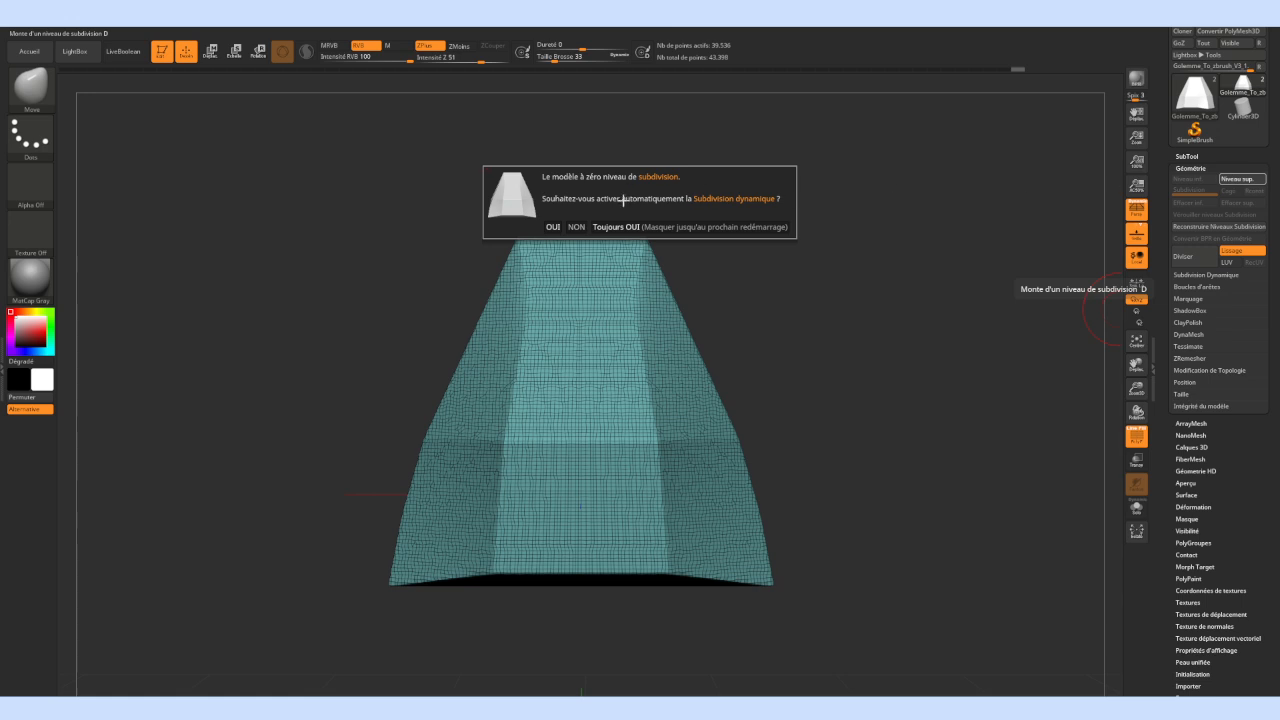
left_click(555, 227)
mouse_move(771, 294)
left_mouse_down()
mouse_move(760, 330)
mouse_move(755, 301)
mouse_move(791, 300)
left_mouse_up()
left_click(1192, 181)
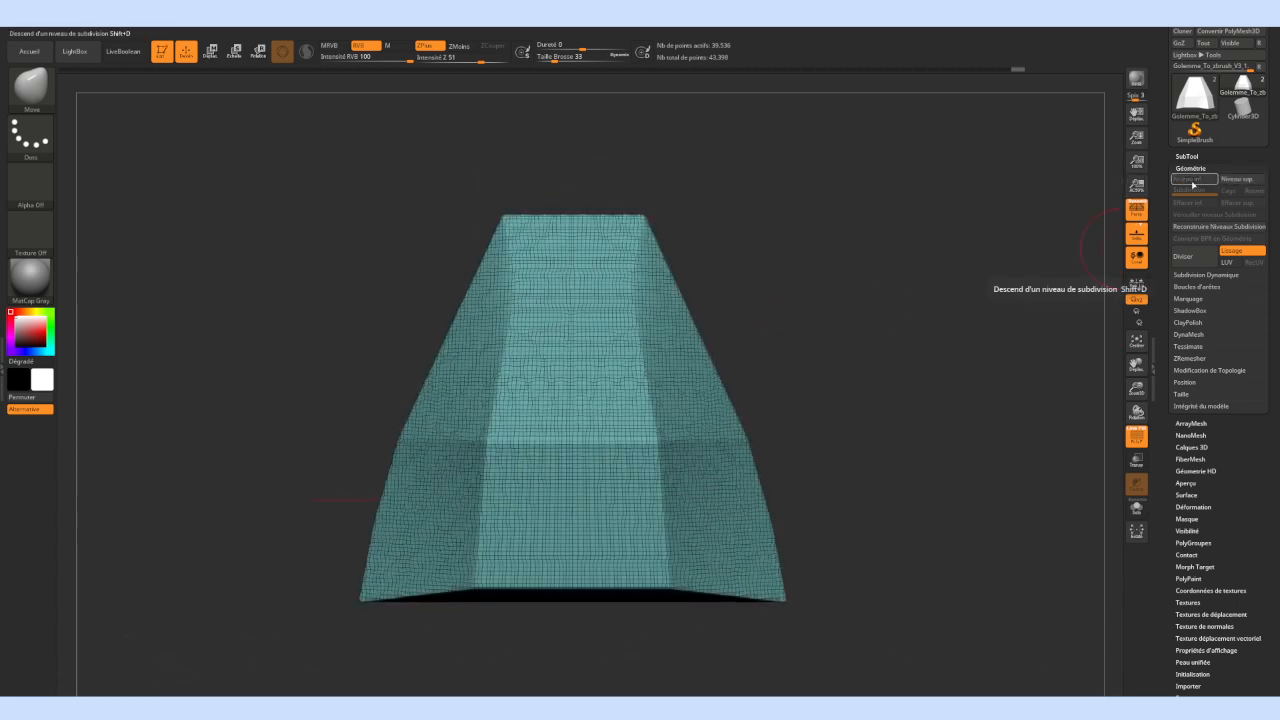
left_click_drag(712, 325, 727, 303, "alt")
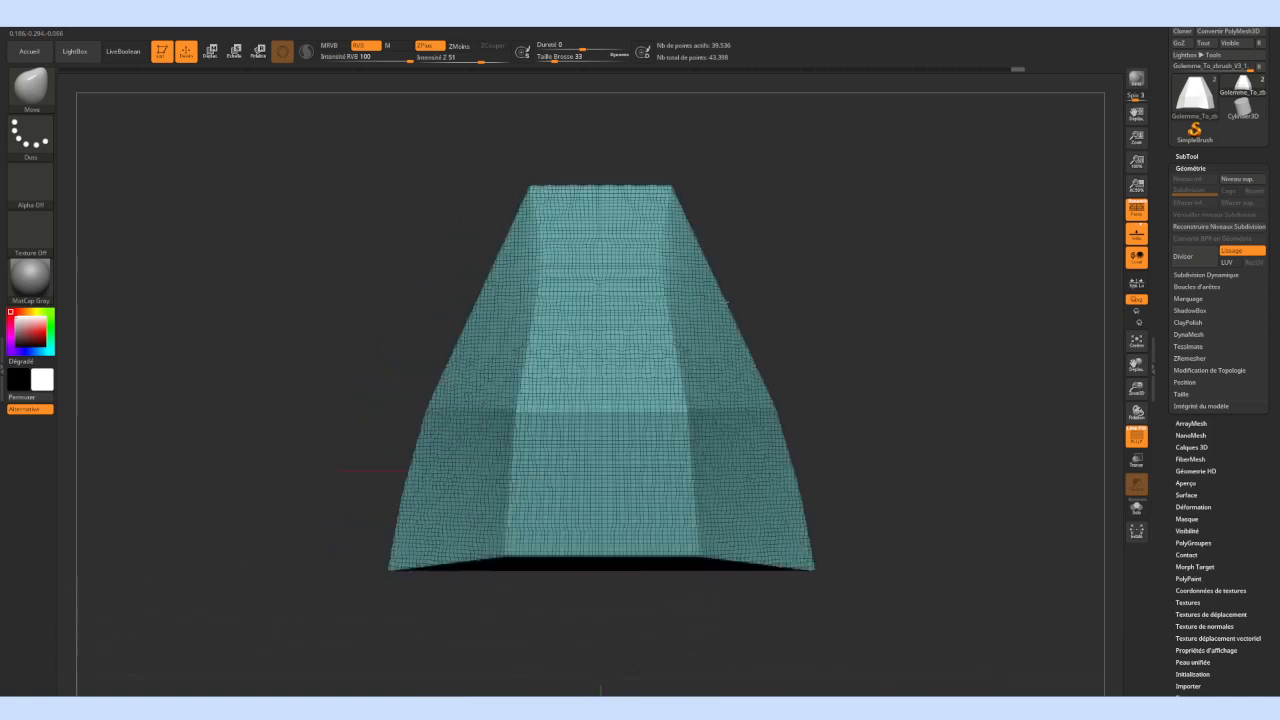
left_click(1222, 179)
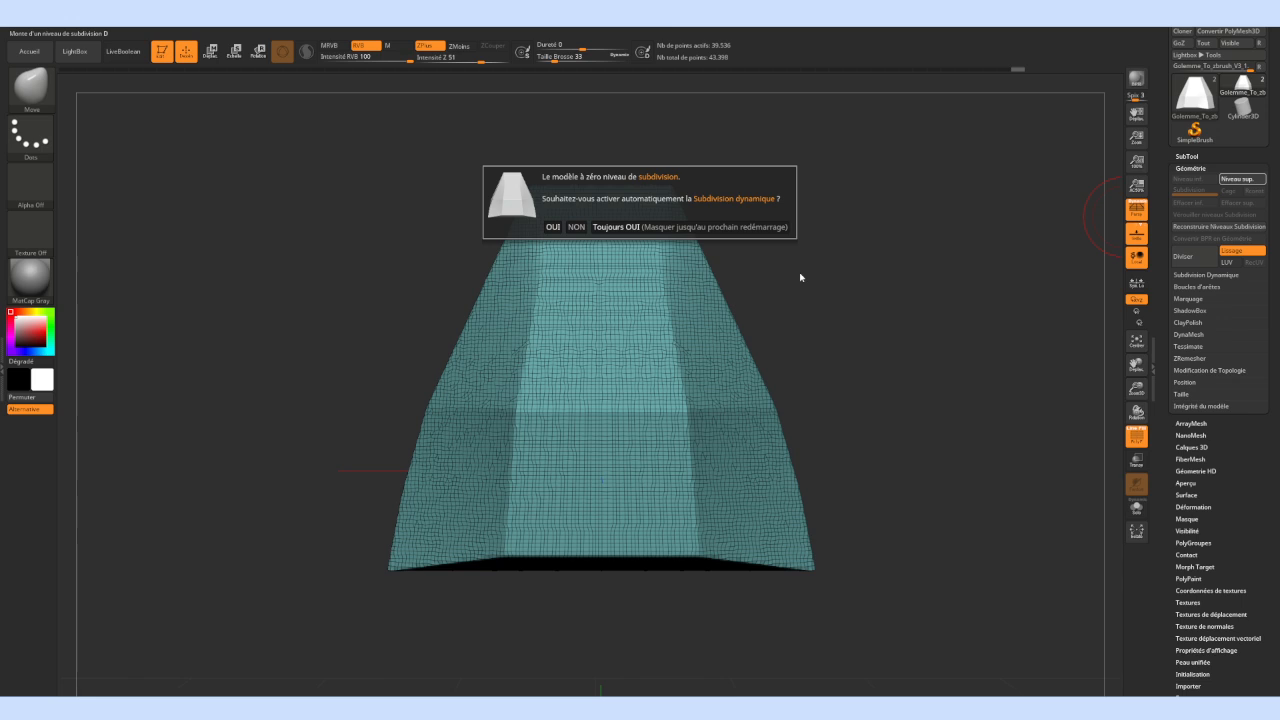
left_click(576, 227)
left_click_drag(892, 271, 846, 285, "alt")
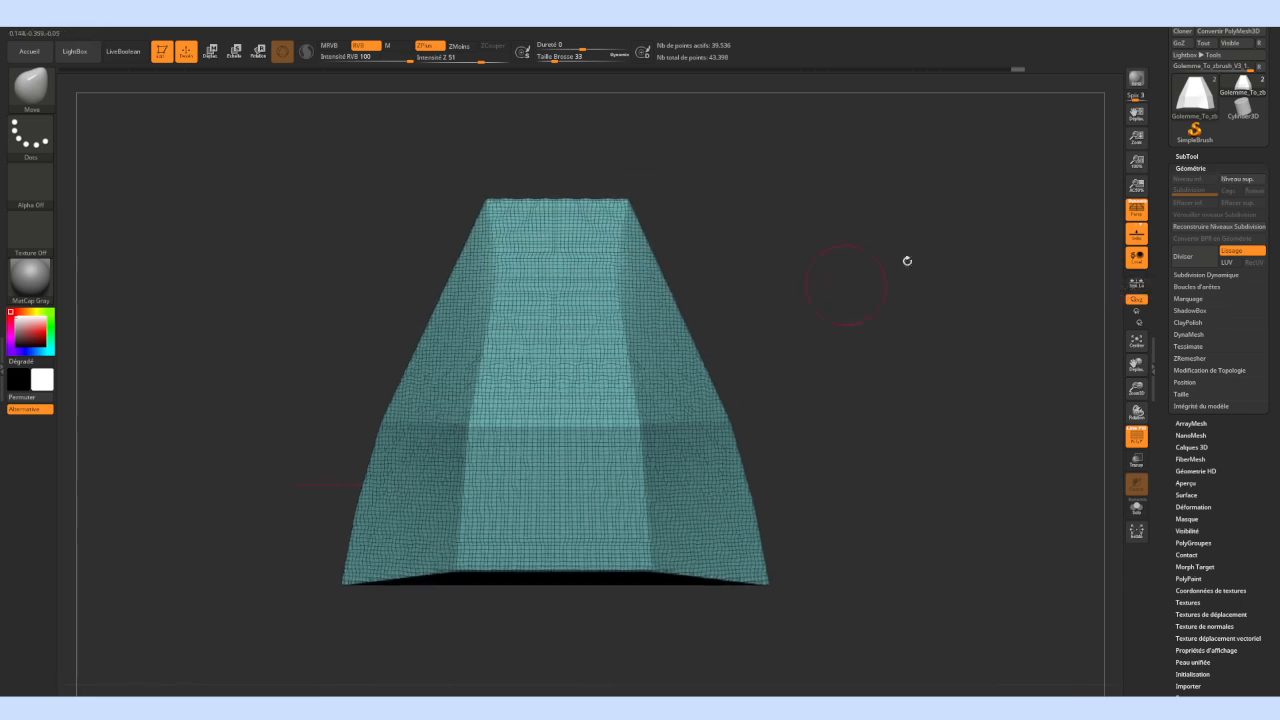
Divide the torso mesh twice to reach subdivision level 3
left_click(1180, 259)
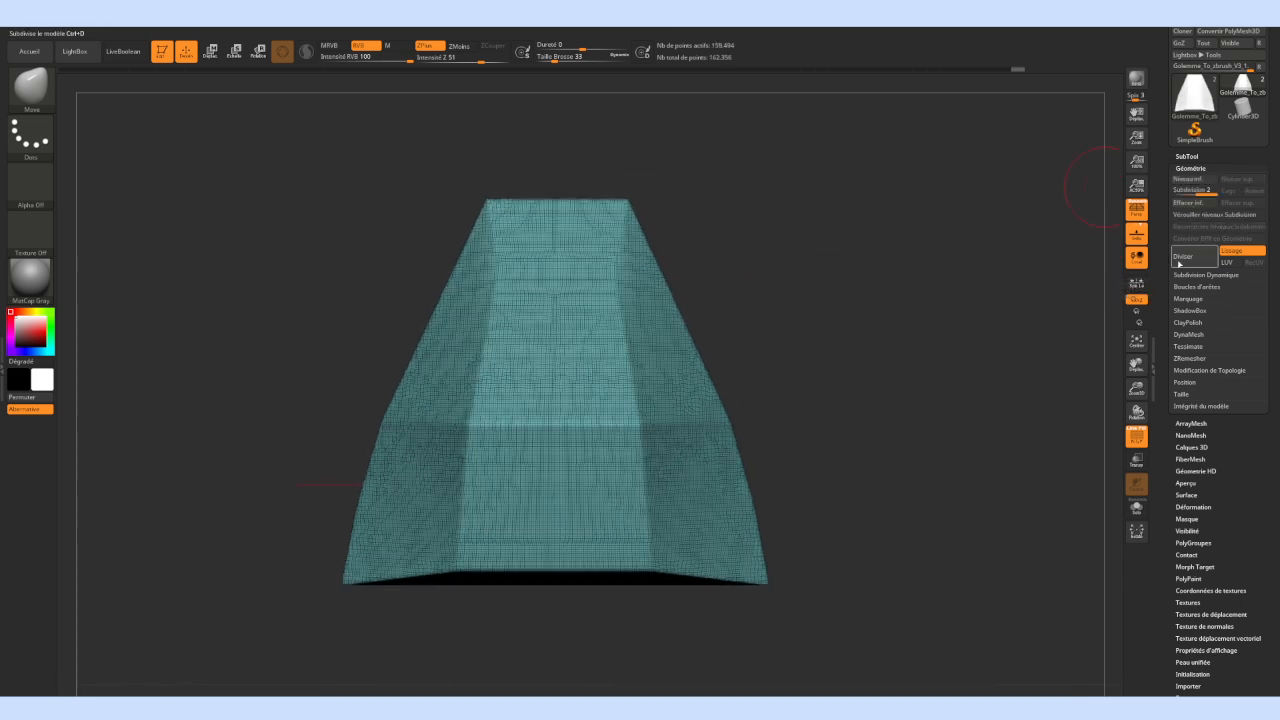
left_click(1183, 259)
left_click_drag(960, 271, 934, 243)
mouse_move(1196, 191)
left_mouse_down()
mouse_move(1179, 191)
mouse_move(1214, 190)
left_mouse_up()
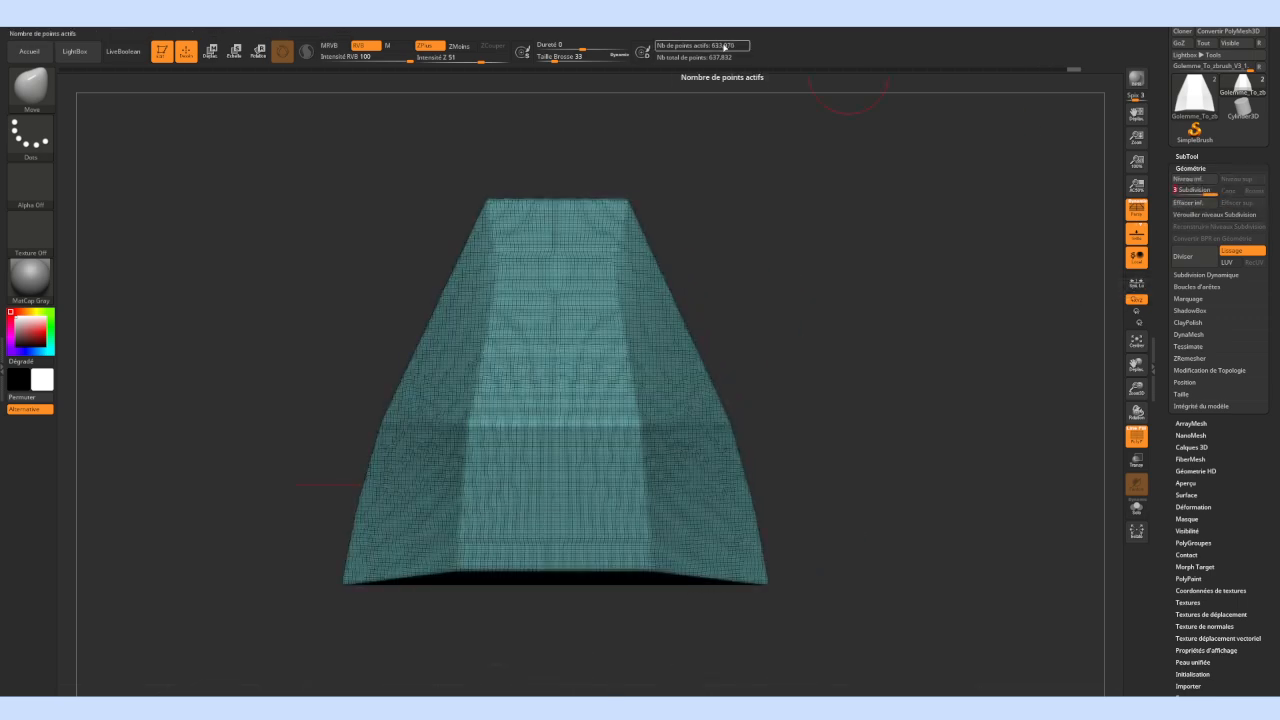
Turn off the polyframe display and set Smooth as the active smoothing brush
right_click_drag(505, 292, 748, 340, "ctrl")
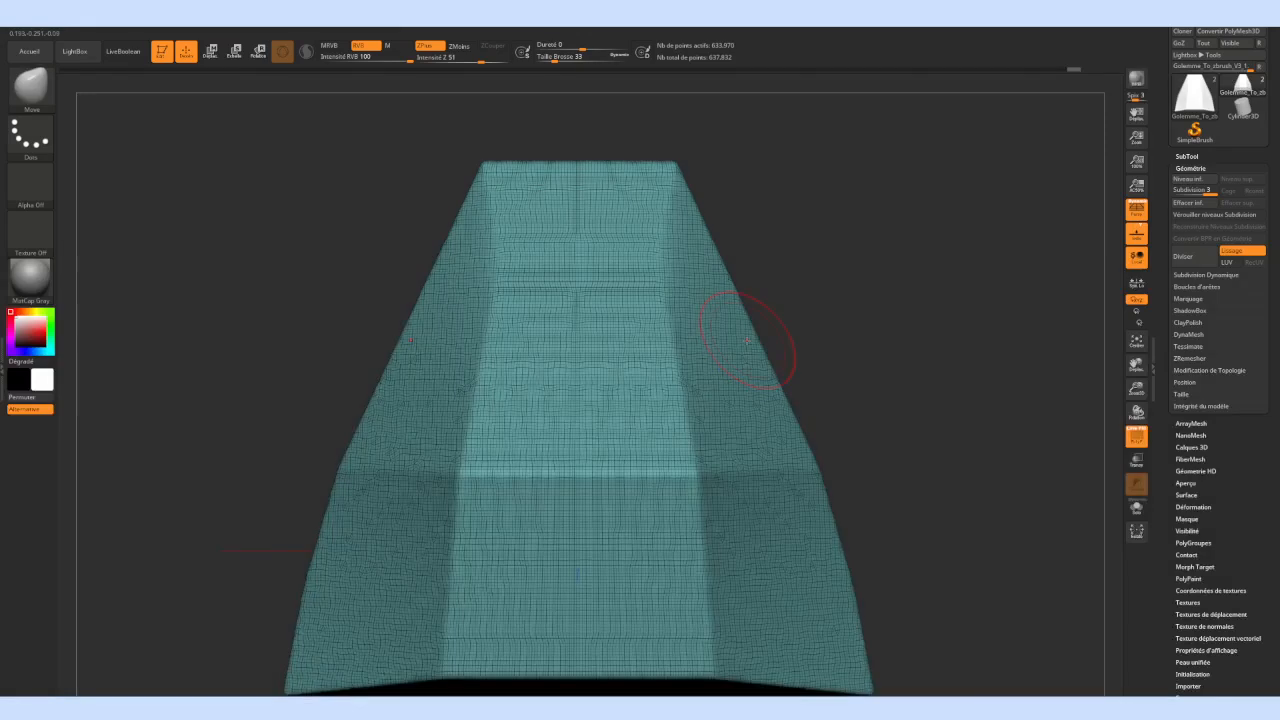
left_click(1136, 436)
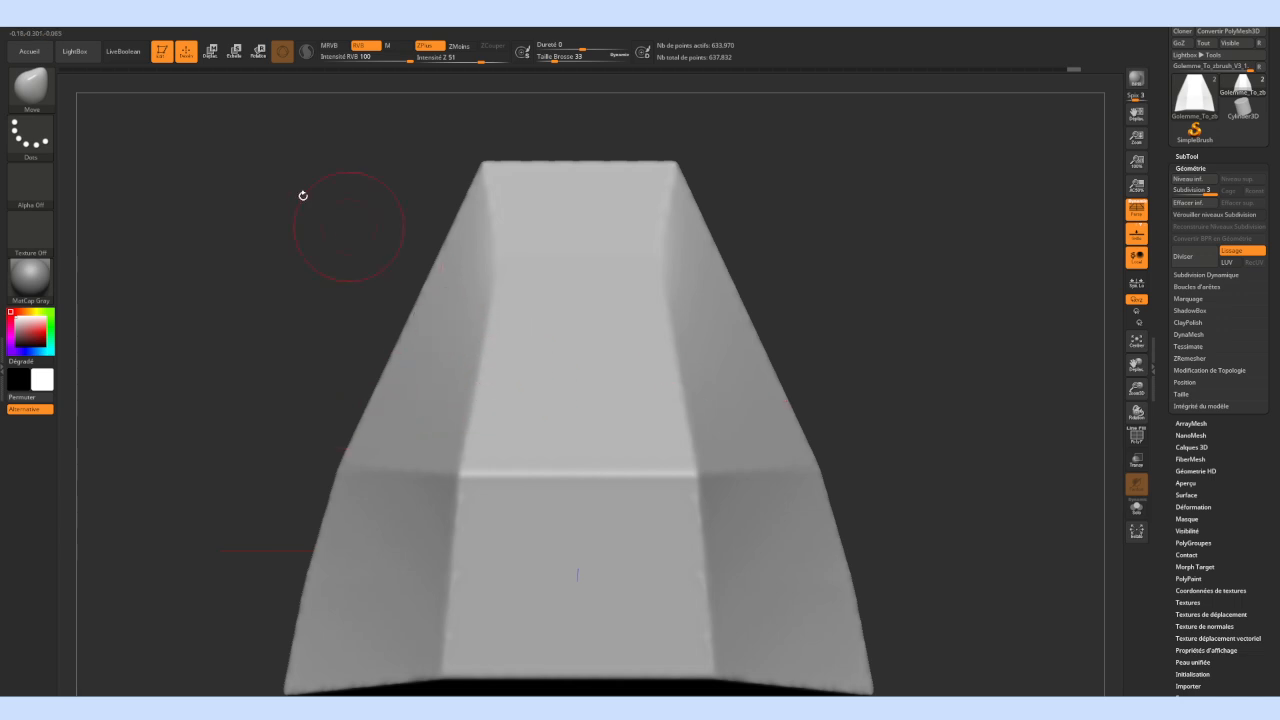
left_click(30, 88)
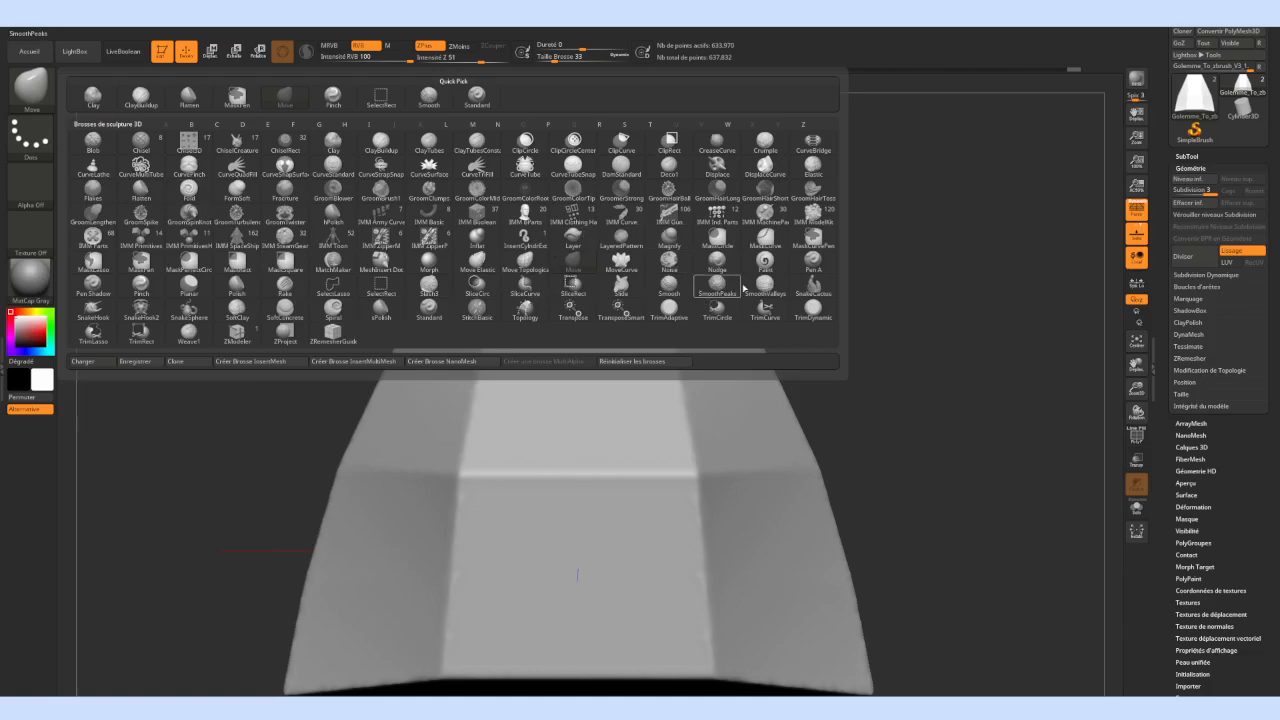
left_click(667, 289)
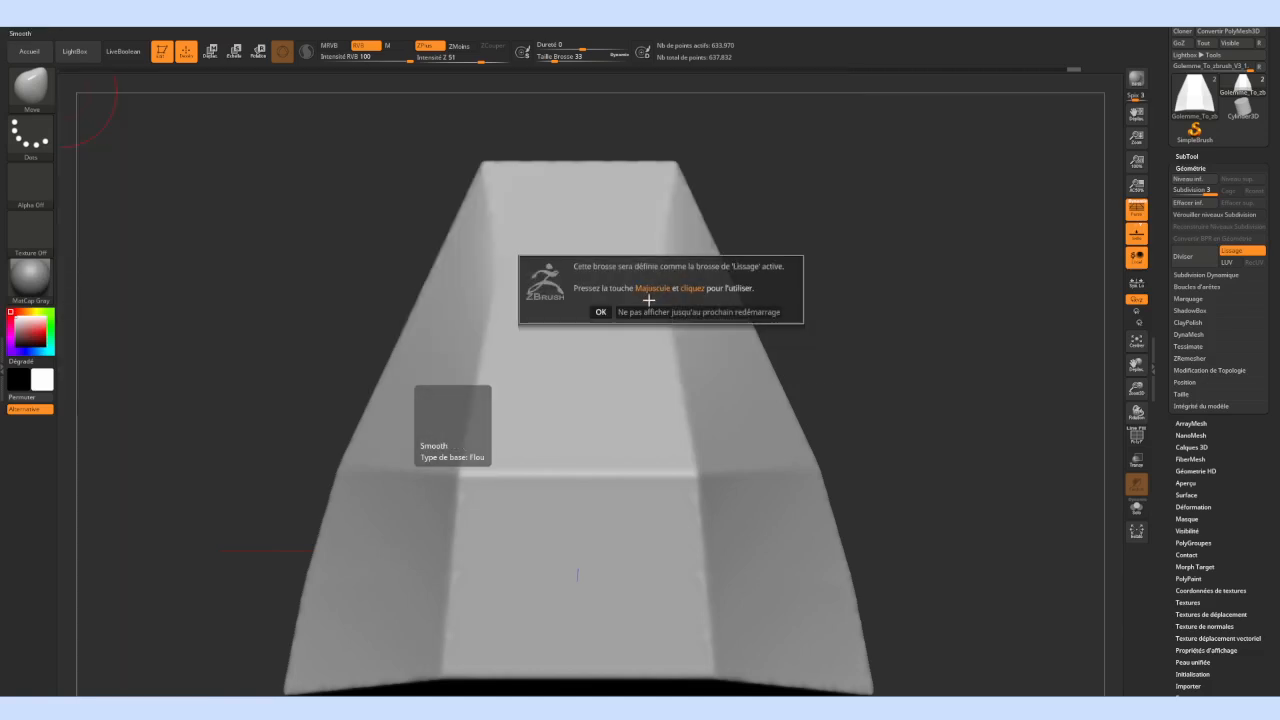
left_click(598, 312)
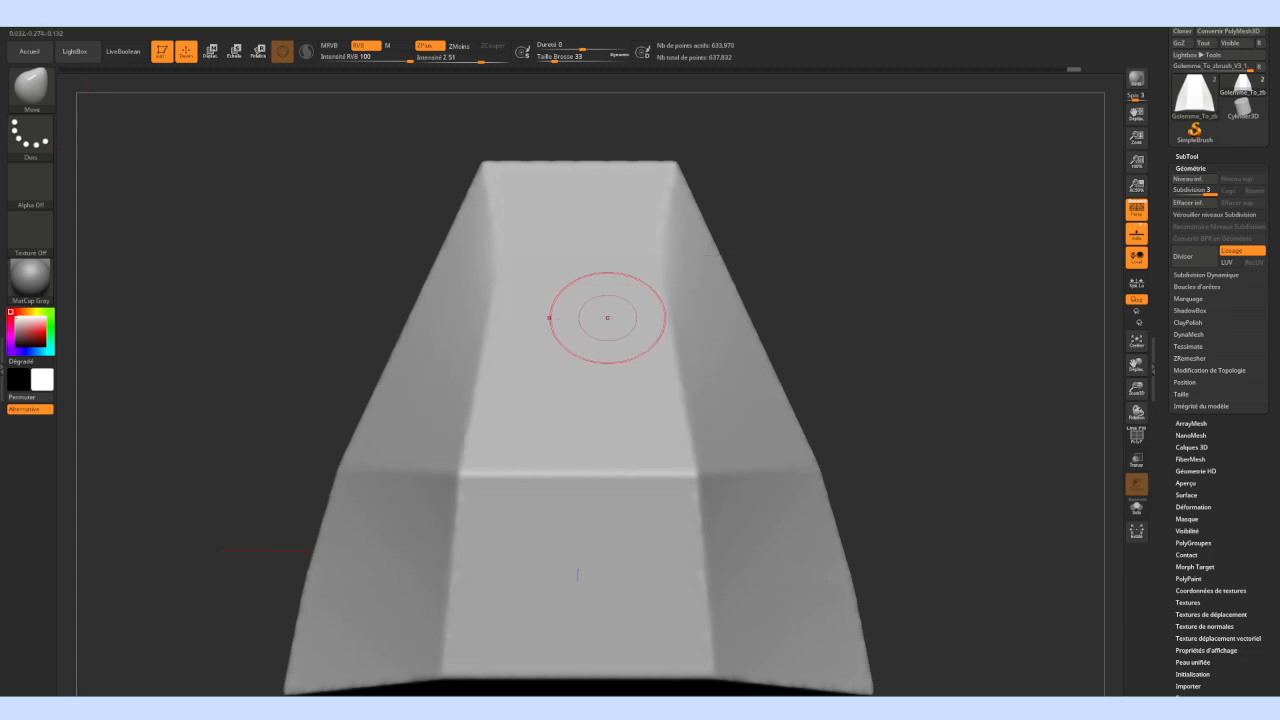
left_click(39, 100)
right_click(293, 83)
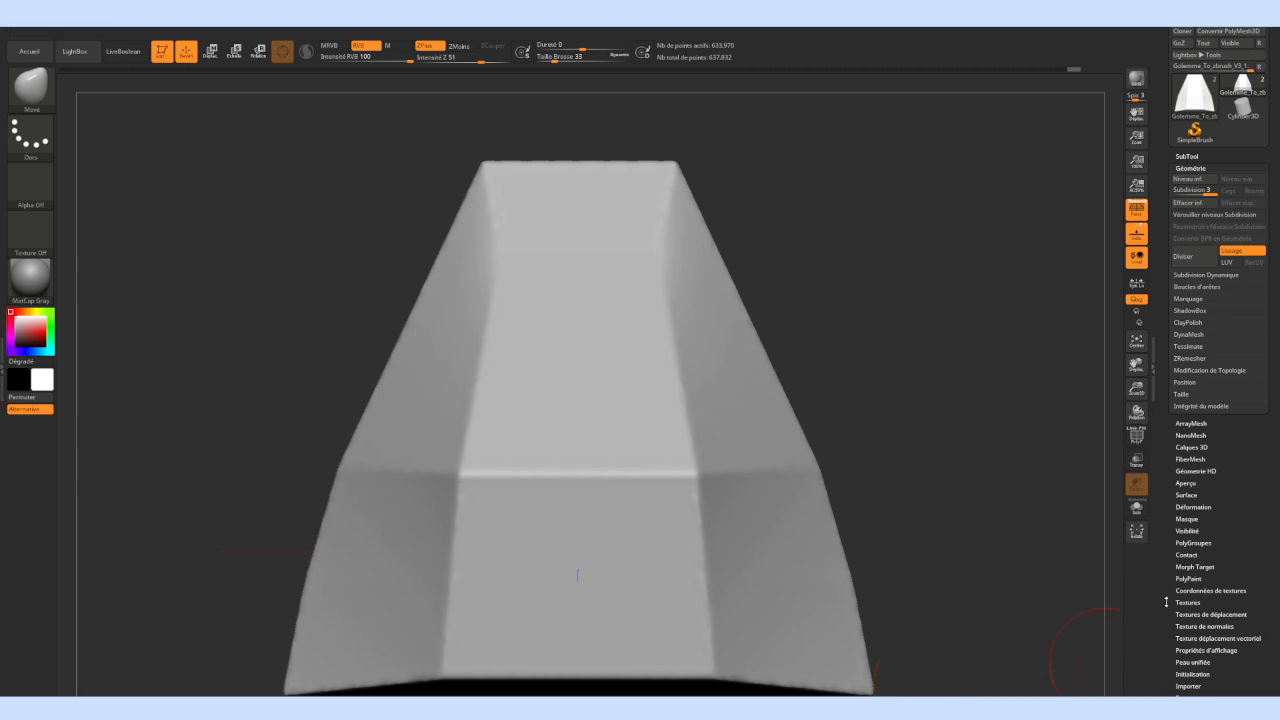
Smooth the front edges of the torso, and switch the mesh to subdivision level 1
key("shift")
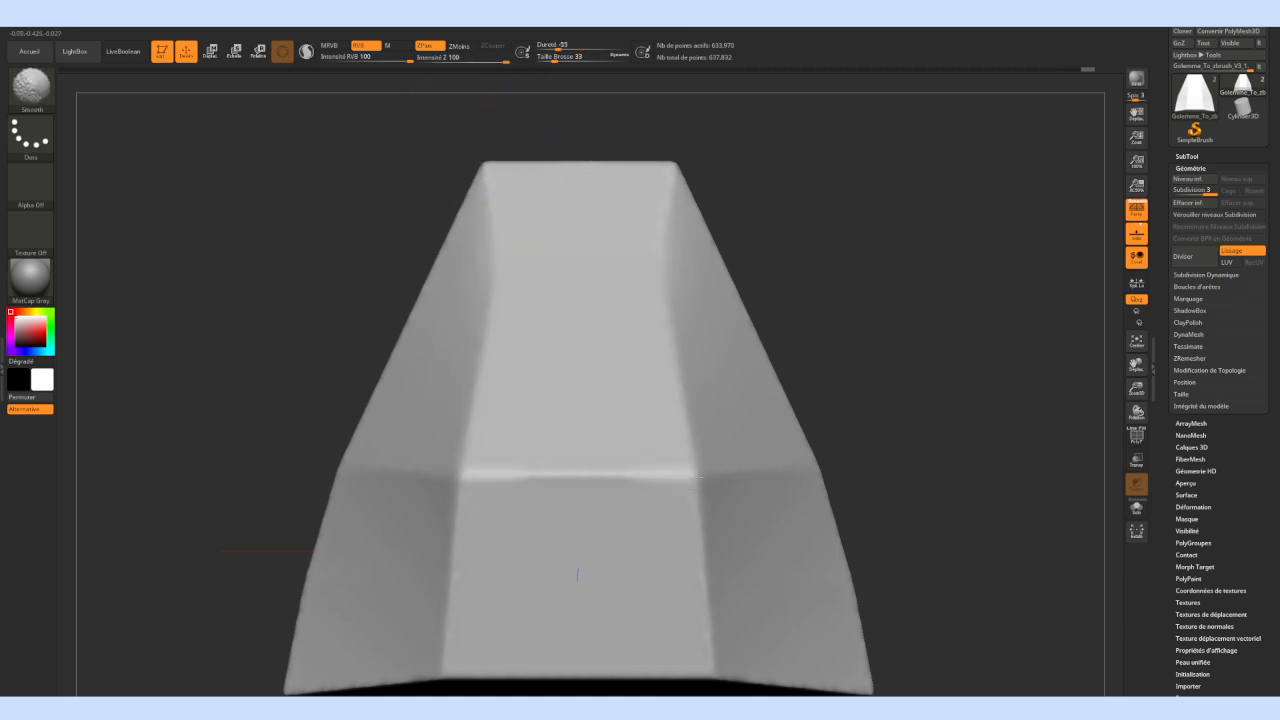
left_click_drag(674, 220, 690, 405, "shift")
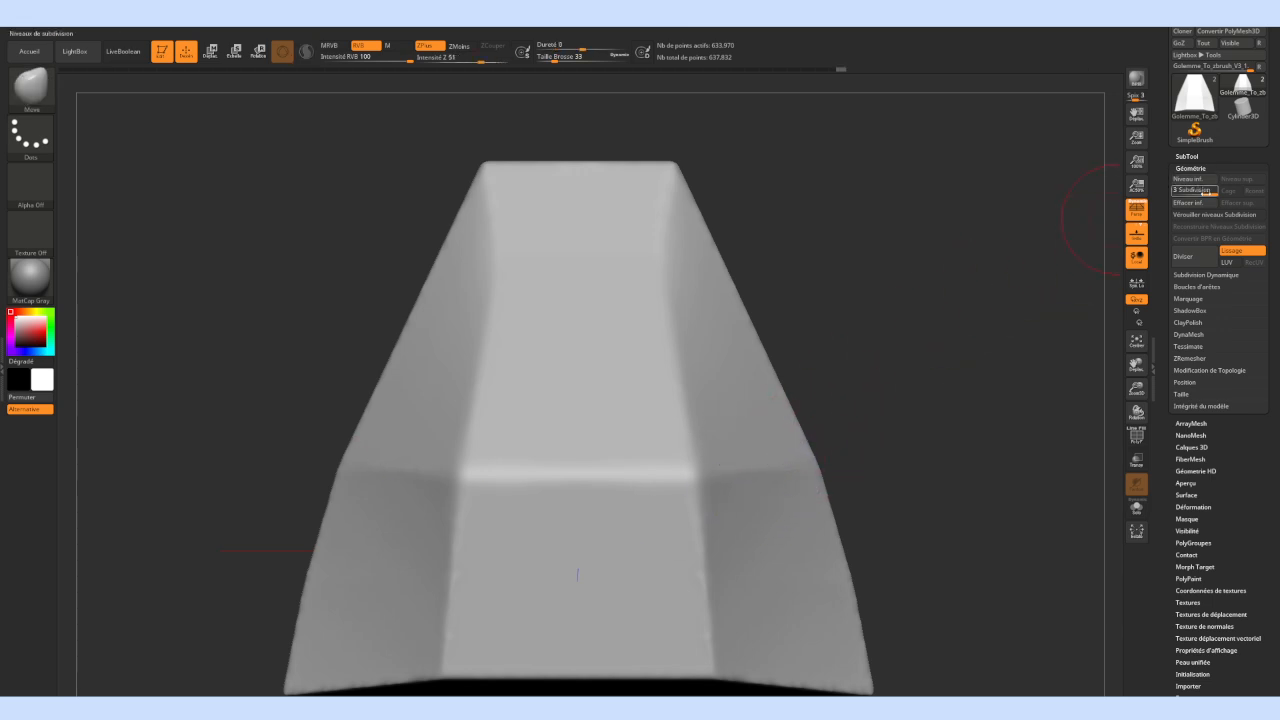
left_click(1177, 190)
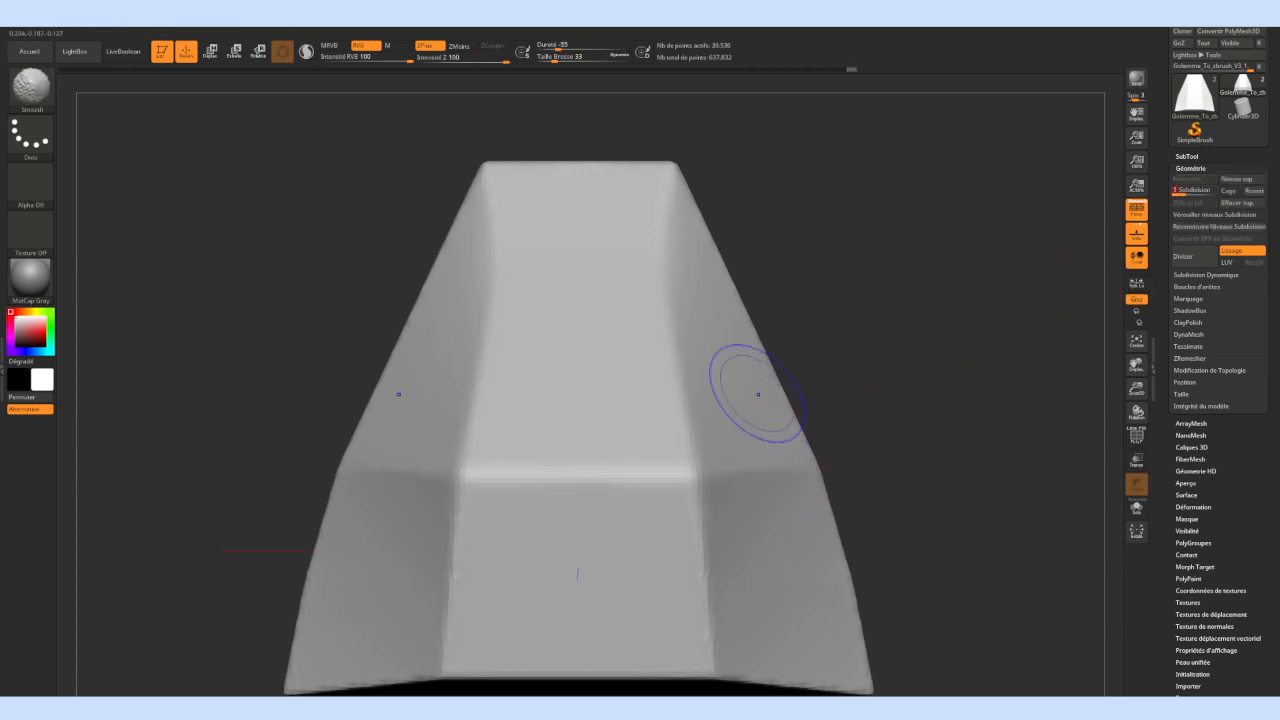
Smooth the horizontal crease and the slanted edges on the front of the torso at subdivision level 1
mouse_move(695, 486)
left_mouse_down("shift")
mouse_move(714, 640)
mouse_move(702, 670)
mouse_move(566, 486)
left_mouse_up("shift")
mouse_move(811, 505)
left_mouse_down("shift")
mouse_move(660, 680)
mouse_move(800, 682)
mouse_move(850, 640)
mouse_move(771, 365)
mouse_move(732, 285)
mouse_move(620, 168)
mouse_move(575, 167)
left_mouse_up("shift")
mouse_move(929, 358)
left_mouse_down()
mouse_move(855, 355)
mouse_move(877, 348)
left_mouse_up()
mouse_move(696, 317)
left_mouse_down()
mouse_move(654, 302)
mouse_move(689, 317)
mouse_move(680, 312)
mouse_move(720, 300)
left_mouse_up()
left_click_drag(465, 273, 427, 275, "alt")
left_click_drag(513, 308, 375, 219, "alt")
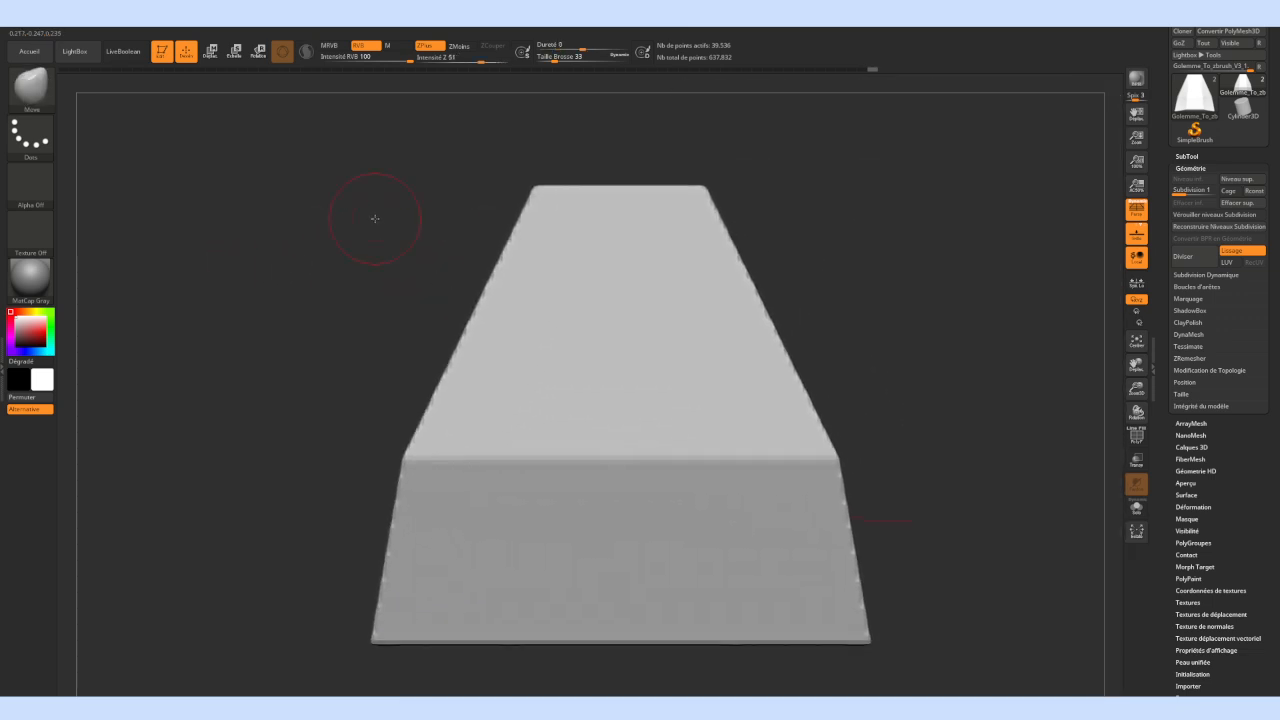
Try a Move brush stroke on the back face of the torso, and undo it
mouse_move(717, 251)
left_mouse_down()
mouse_move(743, 229)
mouse_move(751, 237)
mouse_move(694, 251)
mouse_move(801, 265)
mouse_move(743, 274)
mouse_move(765, 271)
left_mouse_up()
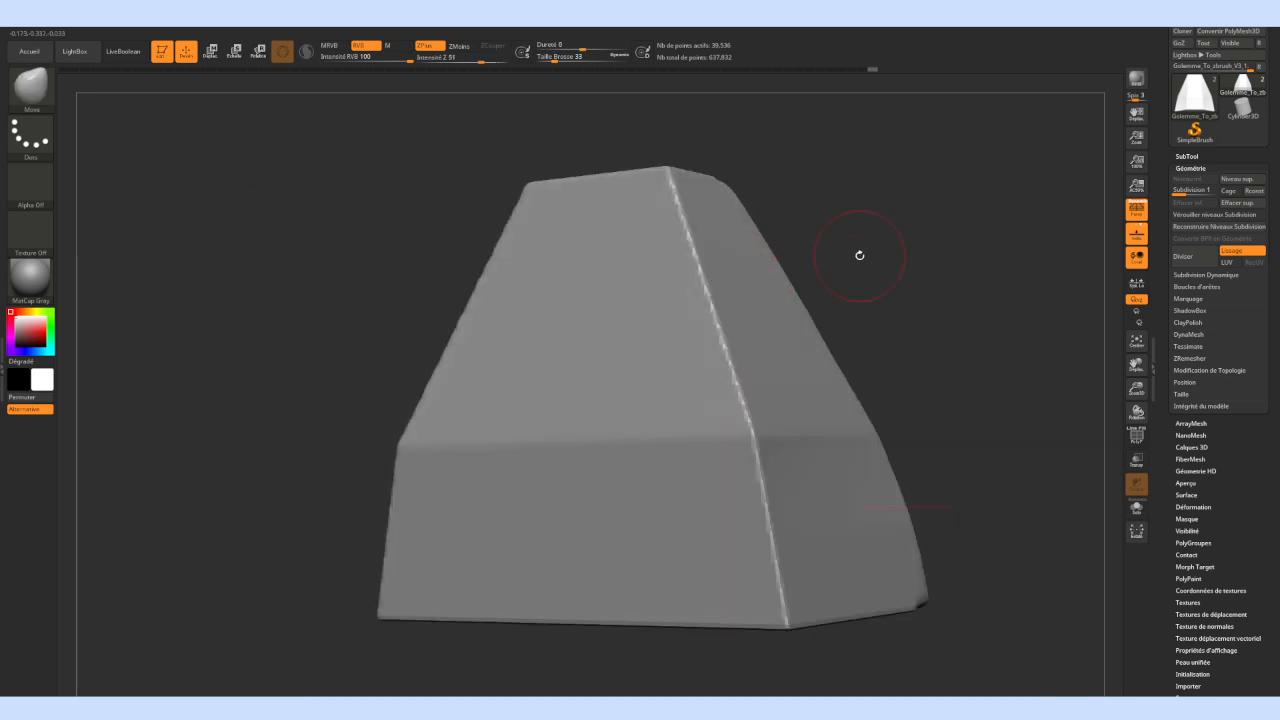
left_click_drag(389, 372, 336, 395)
left_click_drag(324, 346, 352, 355)
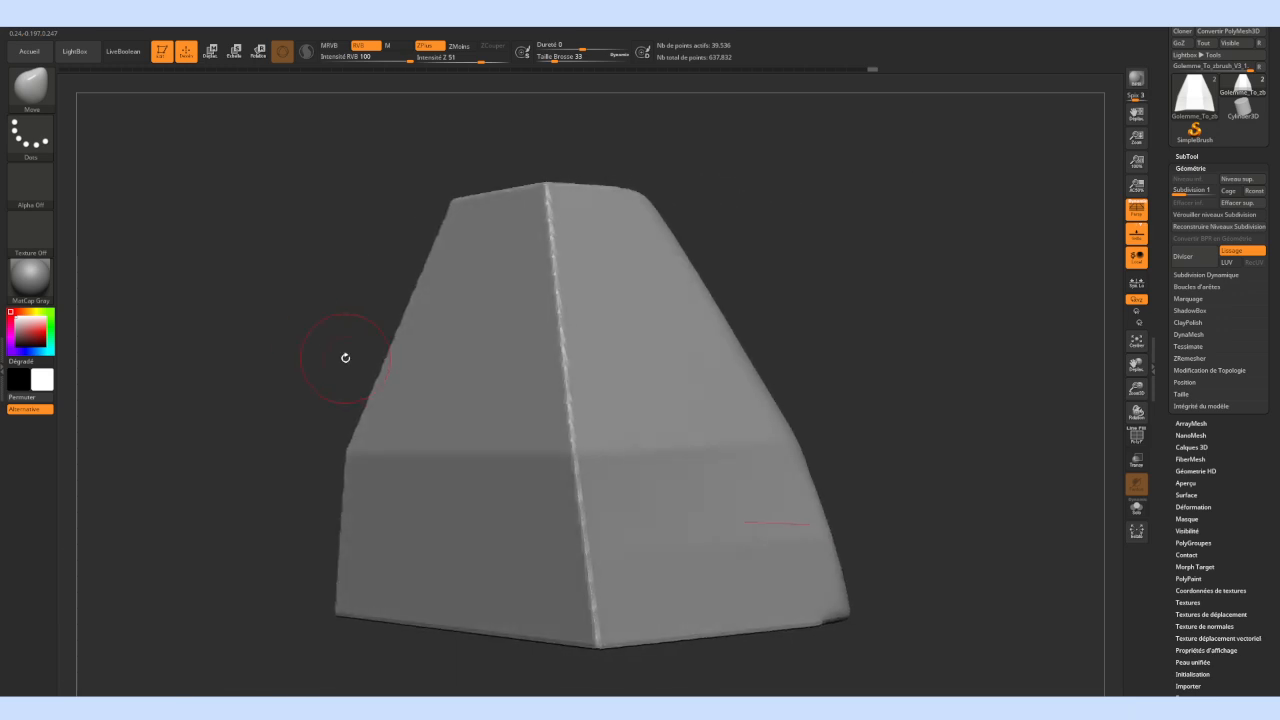
left_click_drag(485, 389, 495, 405)
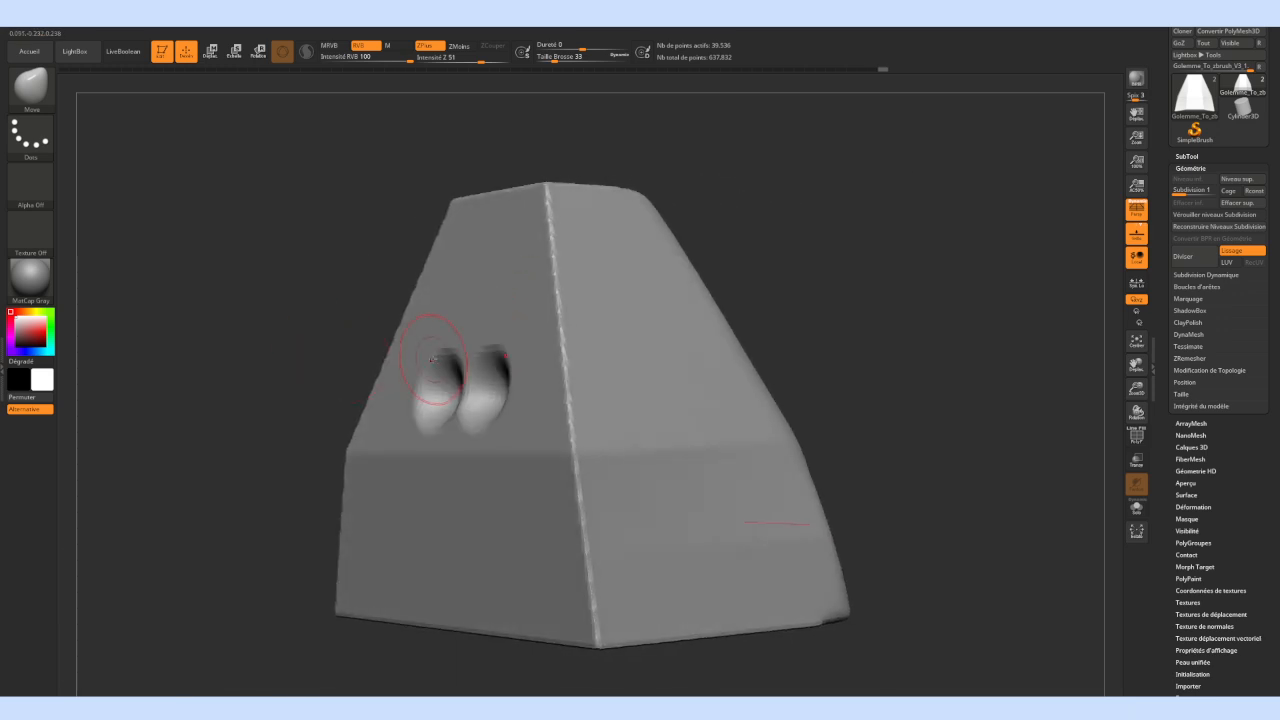
key("ctrl+z")
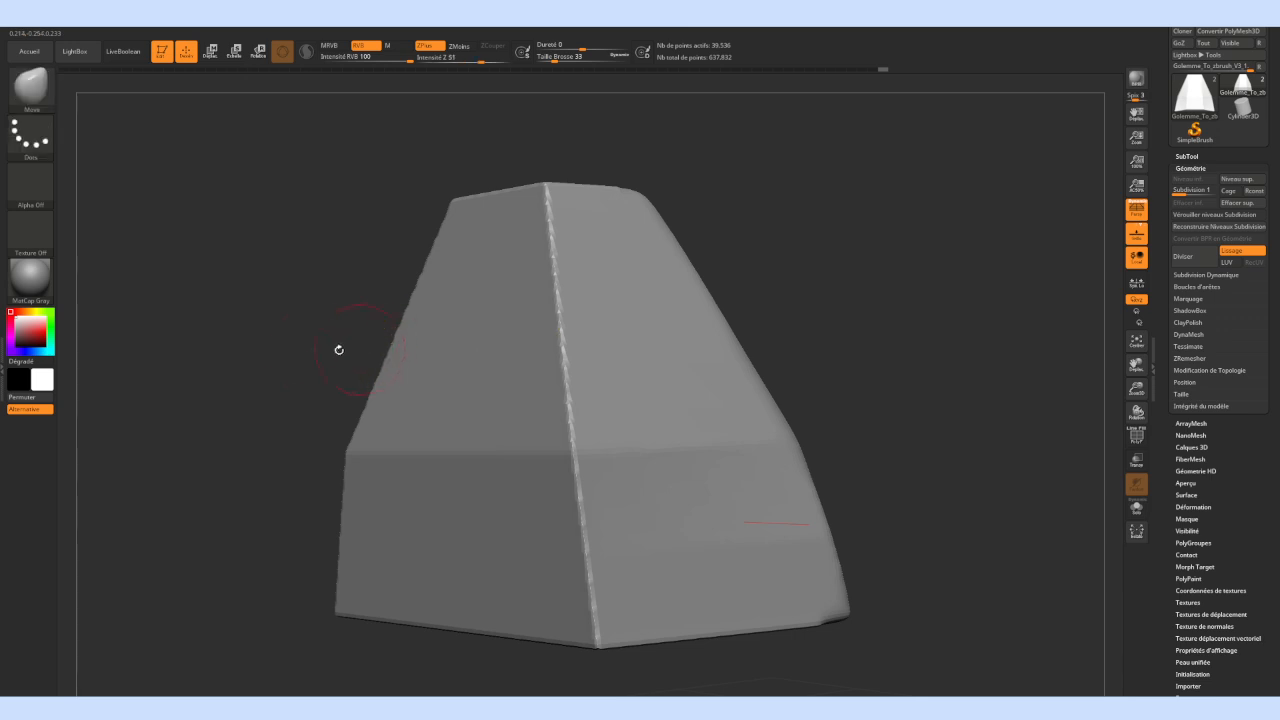
mouse_move(319, 319)
left_mouse_down()
mouse_move(280, 289)
mouse_move(320, 320)
mouse_move(306, 297)
mouse_move(319, 315)
mouse_move(286, 283)
mouse_move(334, 345)
mouse_move(309, 300)
mouse_move(577, 257)
mouse_move(277, 337)
mouse_move(317, 296)
left_mouse_up()
mouse_move(245, 313)
left_mouse_down()
mouse_move(290, 300)
mouse_move(328, 243)
left_mouse_up()
key("space")
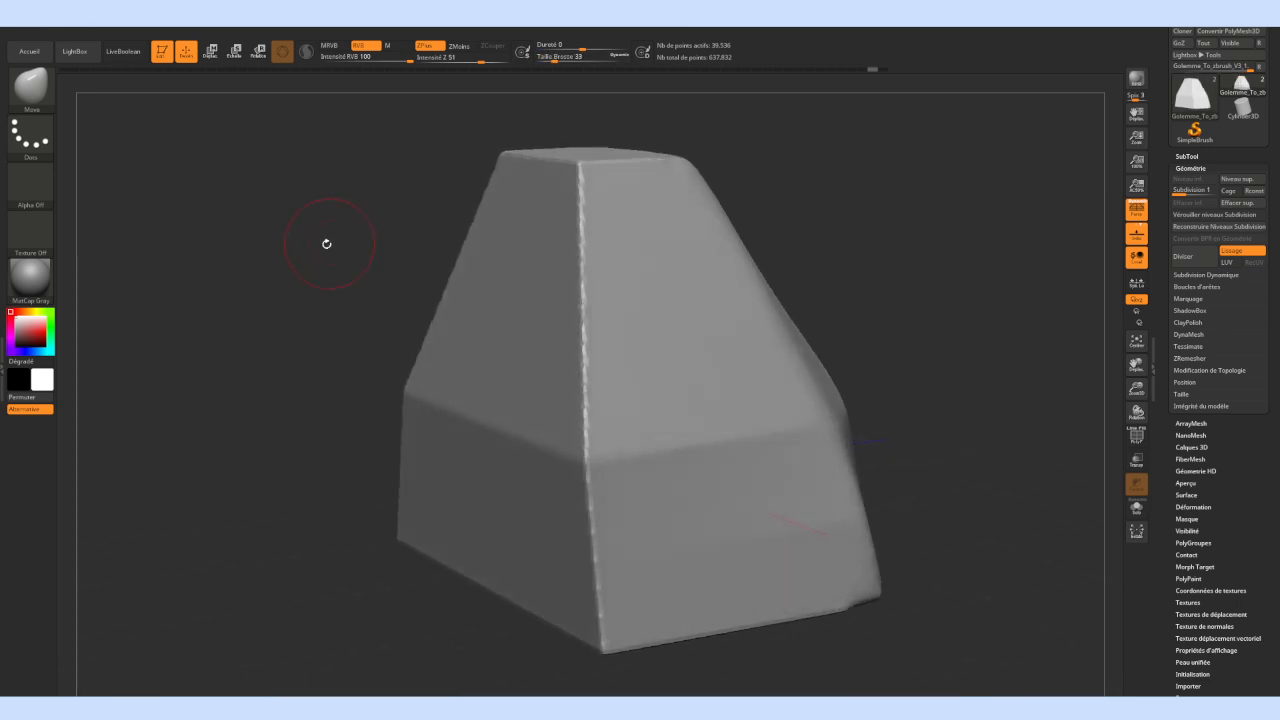
mouse_move(256, 303)
left_mouse_down()
mouse_move(280, 294)
mouse_move(265, 288)
left_mouse_up()
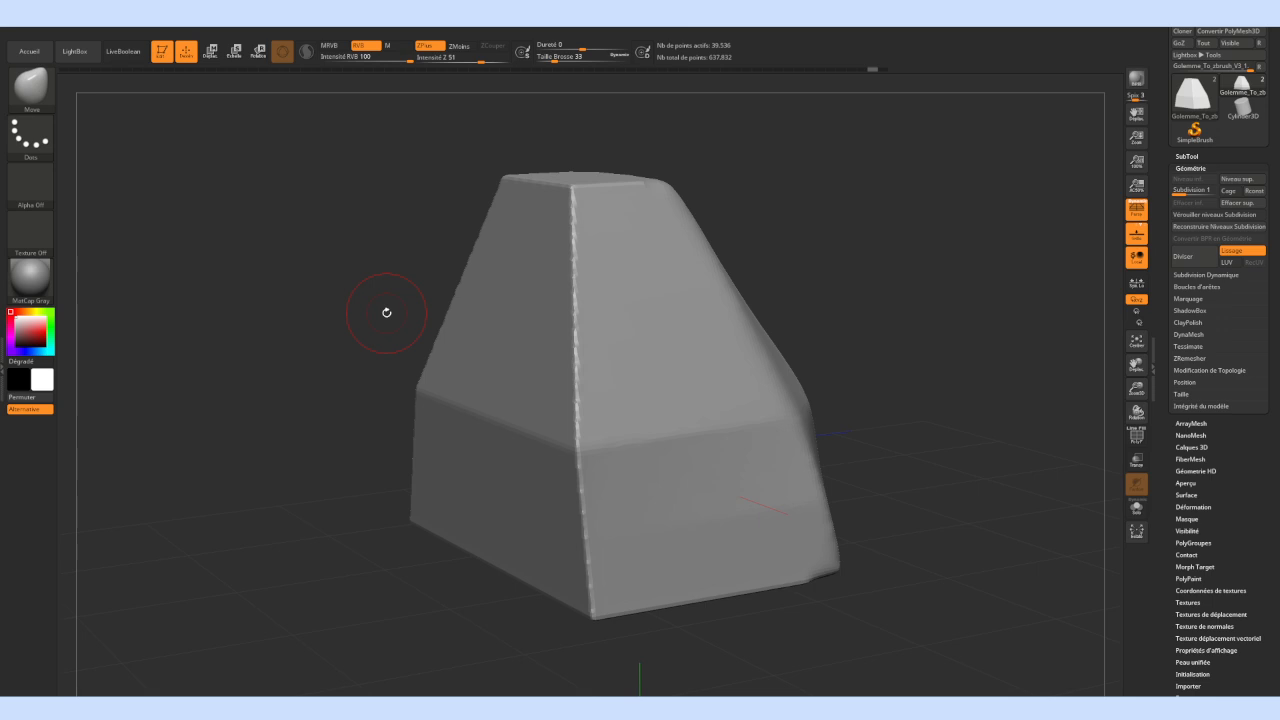
mouse_move(386, 313)
left_mouse_down()
mouse_move(449, 331)
mouse_move(366, 309)
mouse_move(408, 323)
mouse_move(349, 320)
mouse_move(373, 327)
left_mouse_up()
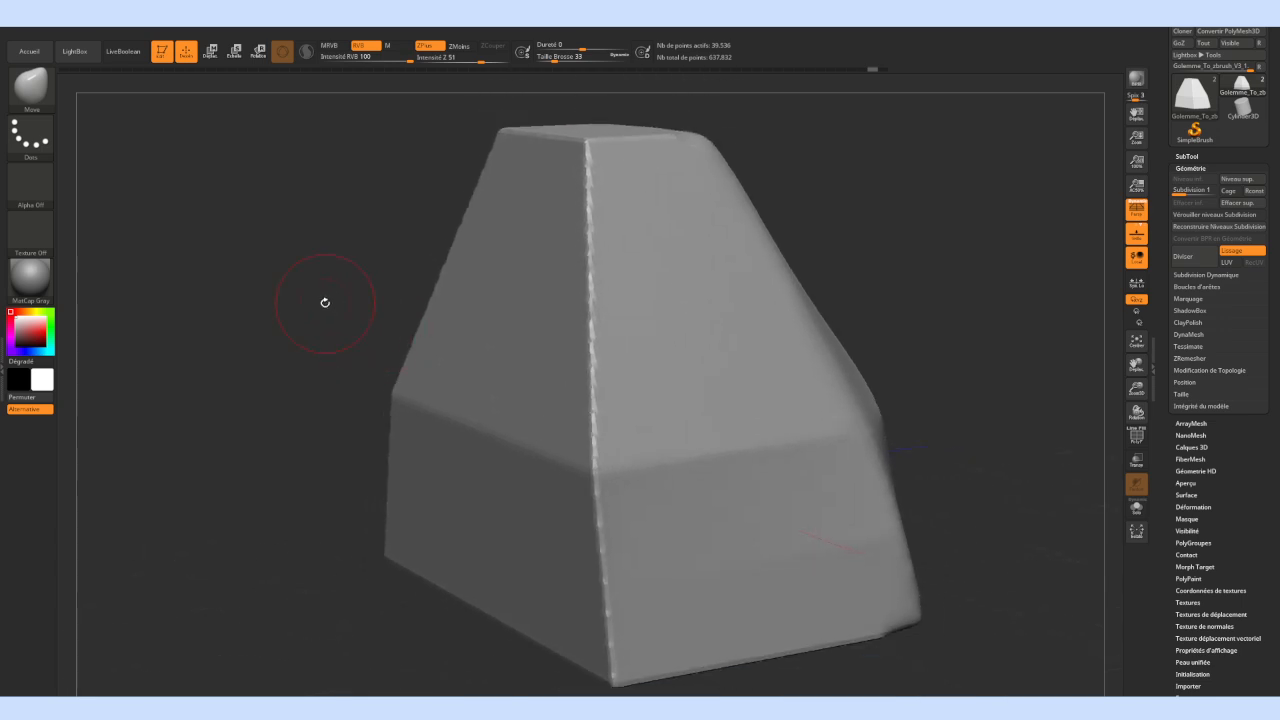
mouse_move(325, 302)
left_mouse_down()
mouse_move(371, 323)
mouse_move(320, 294)
mouse_move(271, 323)
mouse_move(291, 326)
left_mouse_up()
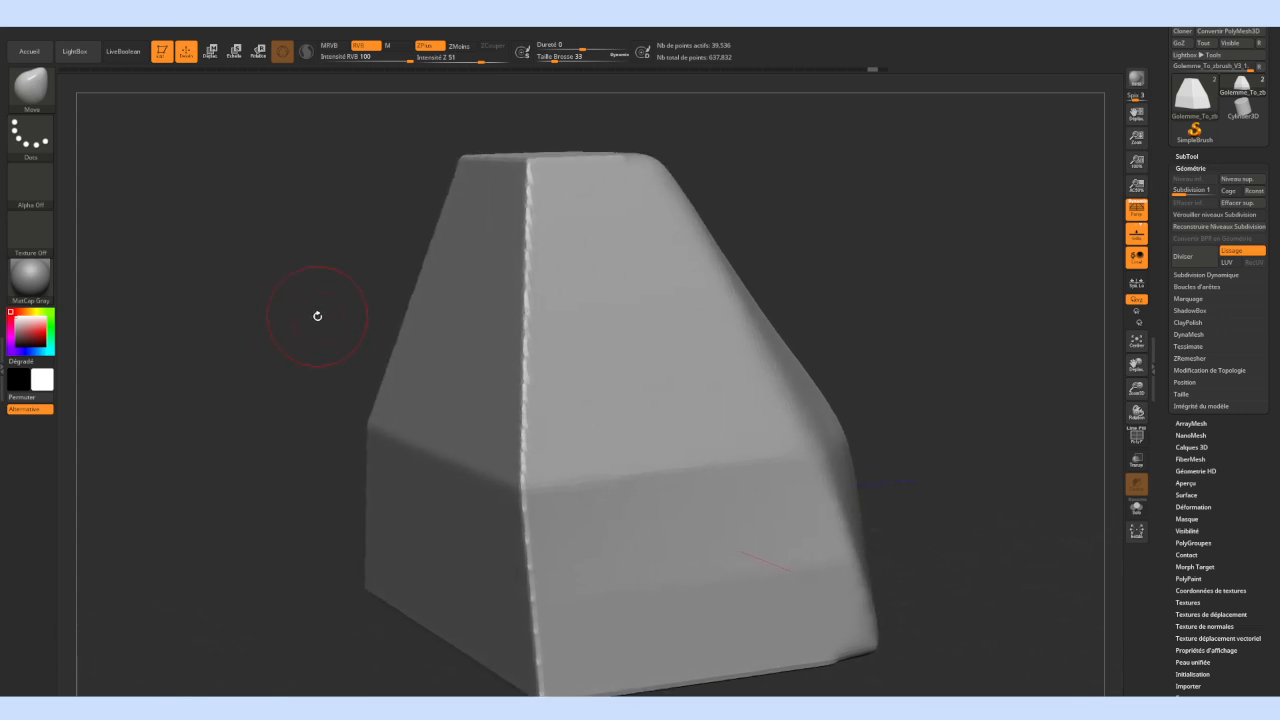
mouse_move(317, 316)
left_mouse_down()
mouse_move(335, 312)
mouse_move(223, 316)
mouse_move(311, 326)
mouse_move(291, 360)
mouse_move(306, 300)
mouse_move(331, 329)
mouse_move(300, 310)
mouse_move(332, 325)
left_mouse_up()
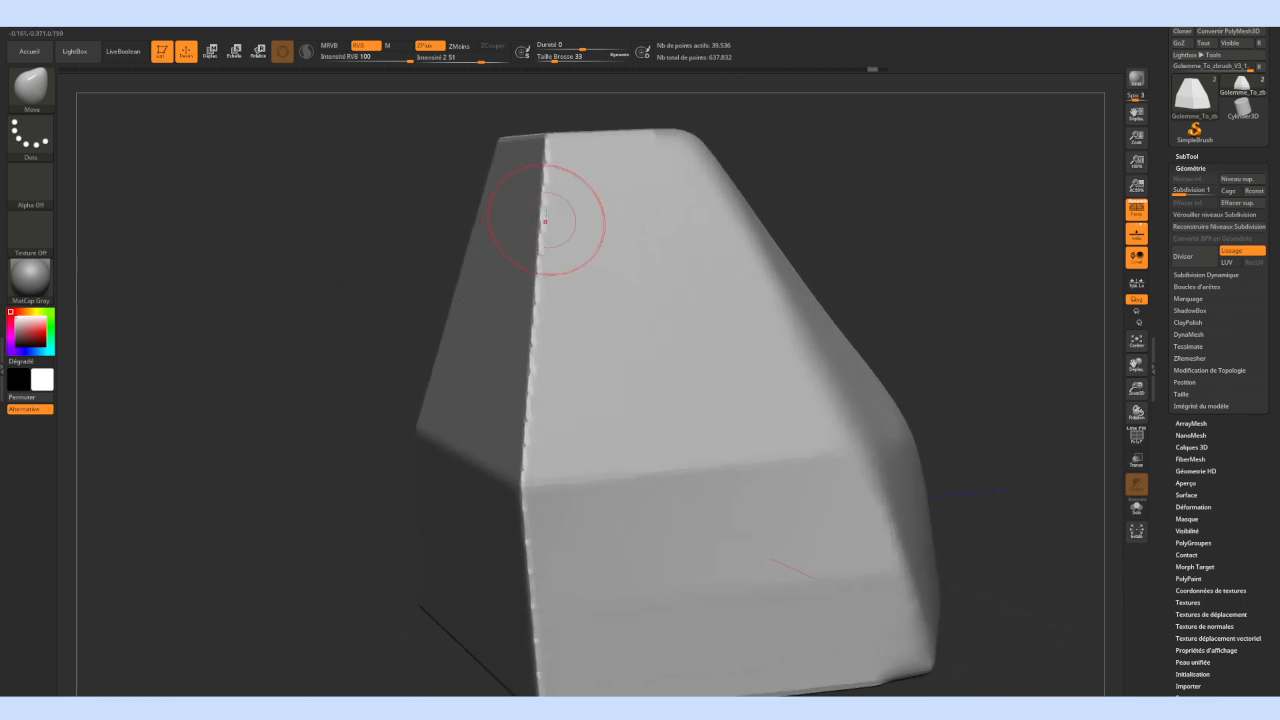
Smooth the torso's rear side edges and base corners, and soften the lower front surface
mouse_move(537, 206)
left_mouse_down("shift")
mouse_move(550, 180)
mouse_move(532, 160)
mouse_move(533, 355)
mouse_move(457, 435)
left_mouse_up("shift")
mouse_move(600, 466)
left_mouse_down("shift")
mouse_move(537, 545)
mouse_move(540, 645)
mouse_move(560, 690)
mouse_move(925, 668)
mouse_move(735, 686)
left_mouse_up("shift")
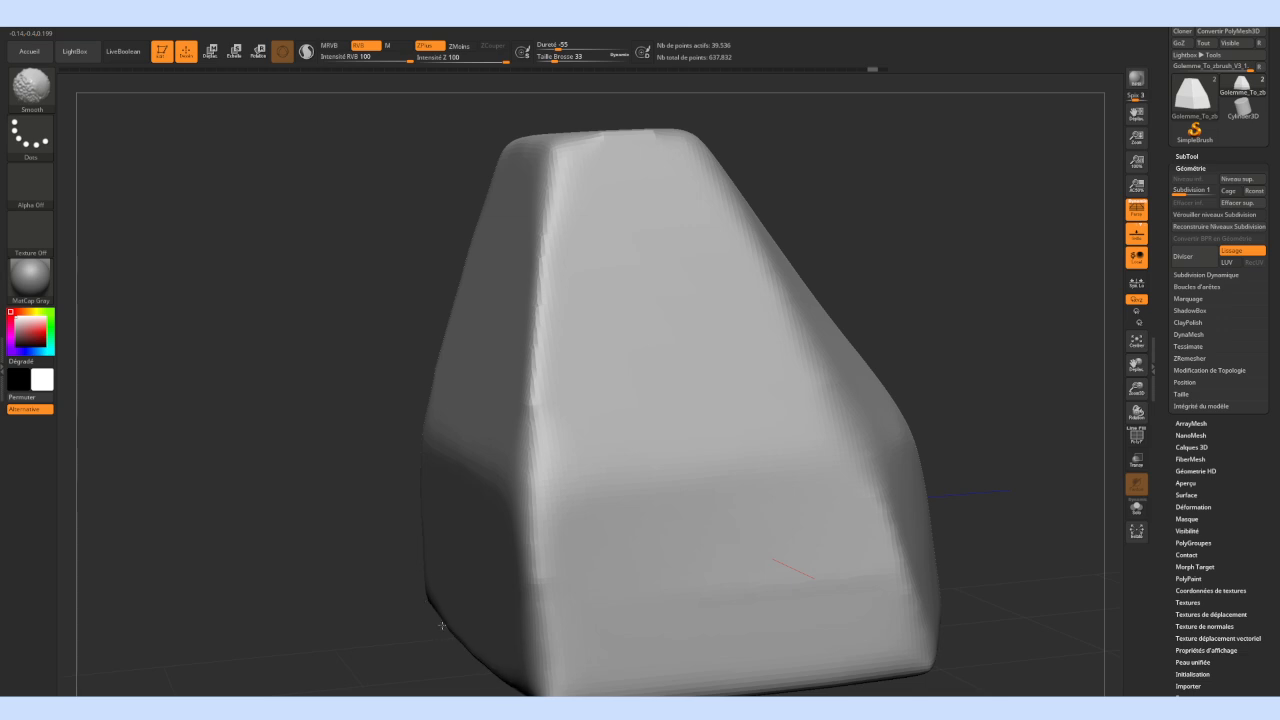
left_click_drag(489, 671, 460, 635, "shift")
mouse_move(416, 345)
left_mouse_down()
mouse_move(371, 329)
mouse_move(385, 331)
mouse_move(374, 331)
mouse_move(385, 371)
mouse_move(343, 337)
mouse_move(394, 371)
mouse_move(363, 340)
mouse_move(385, 347)
mouse_move(340, 337)
mouse_move(349, 349)
mouse_move(303, 317)
mouse_move(329, 354)
mouse_move(286, 363)
left_mouse_up()
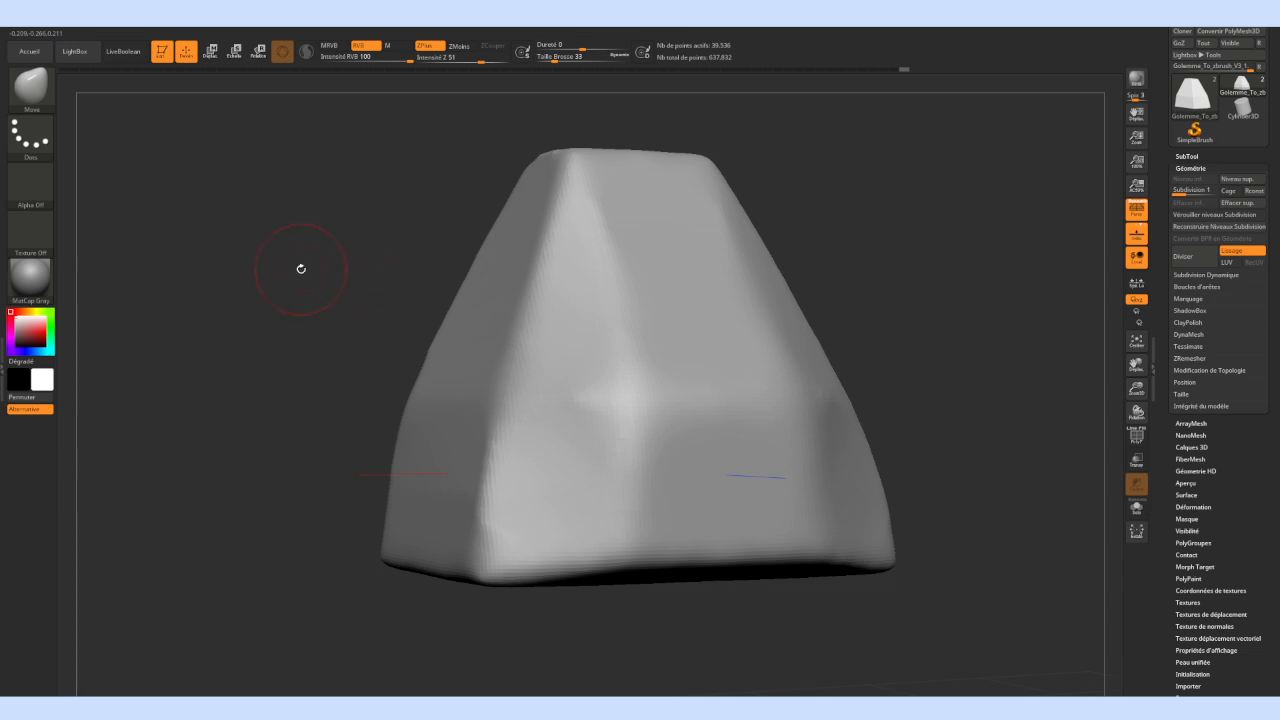
mouse_move(301, 268)
left_mouse_down()
mouse_move(297, 283)
mouse_move(274, 271)
mouse_move(269, 283)
mouse_move(380, 314)
left_mouse_up()
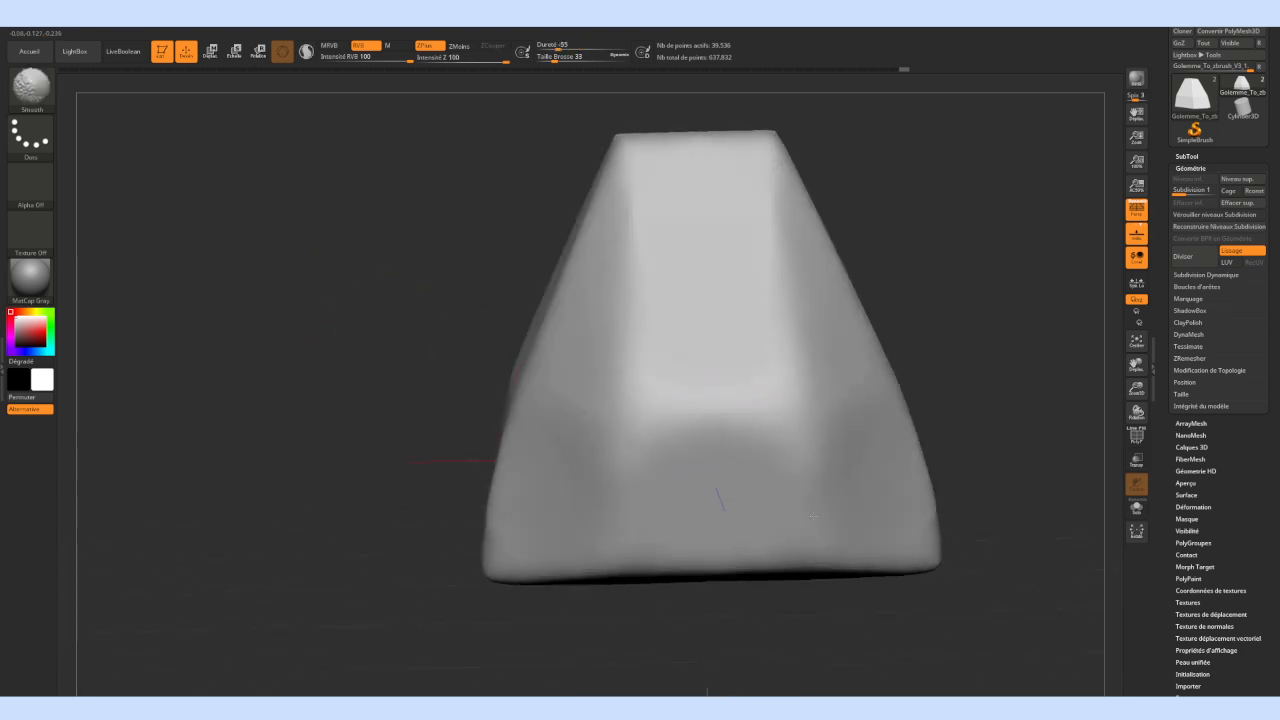
left_click_drag(583, 537, 510, 542, "shift")
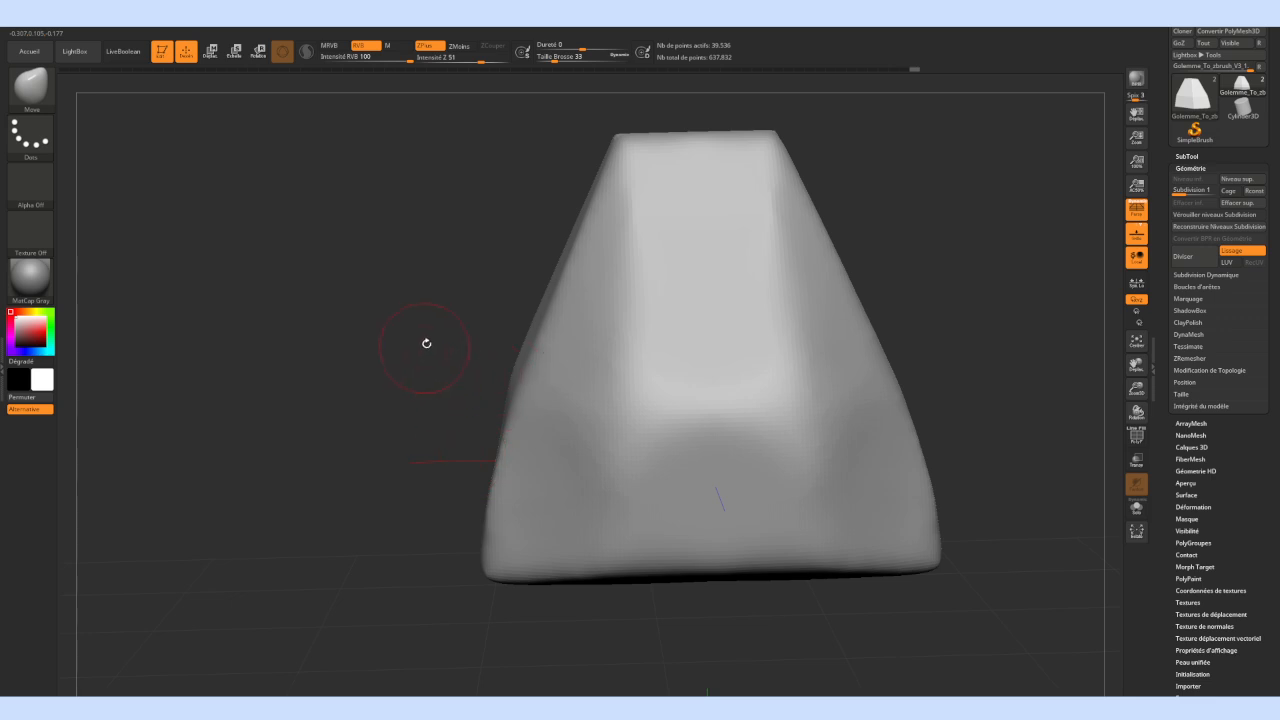
left_click_drag(427, 332, 322, 390, "alt")
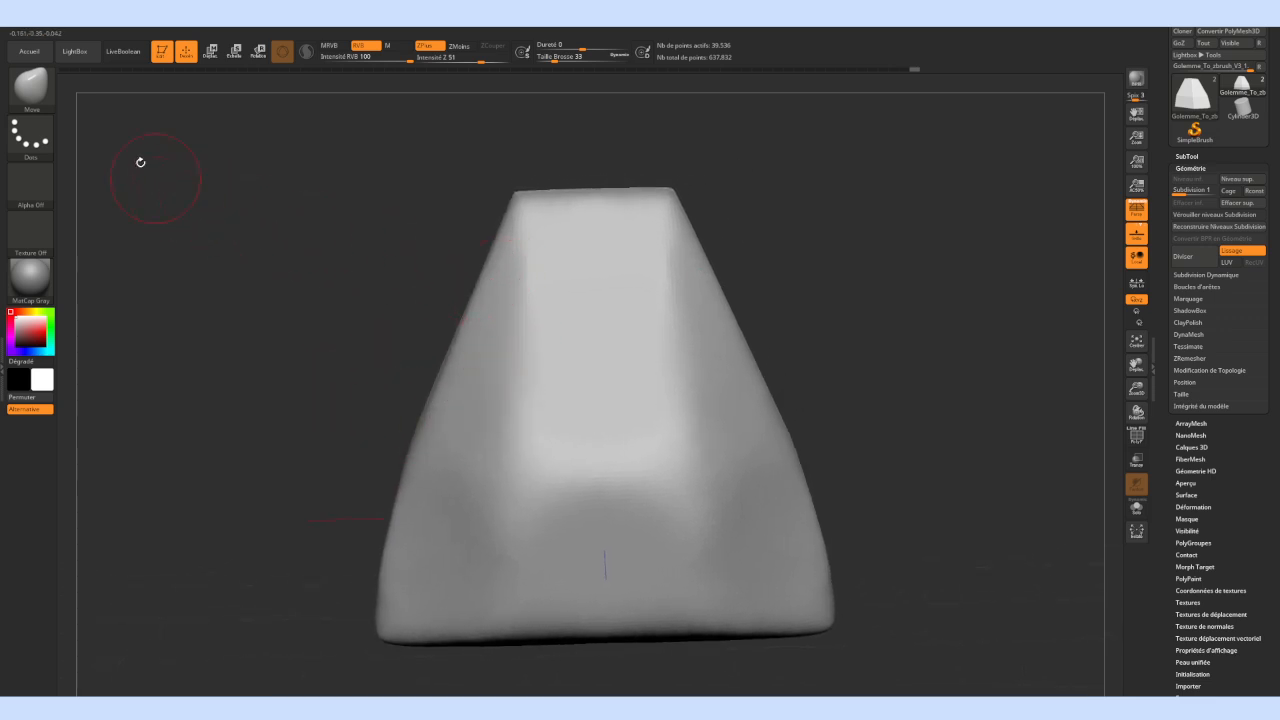
Switch to the ClayBuildup brush with a Z intensity of 5, undoing the test strokes made on the upper chest
left_click(30, 88)
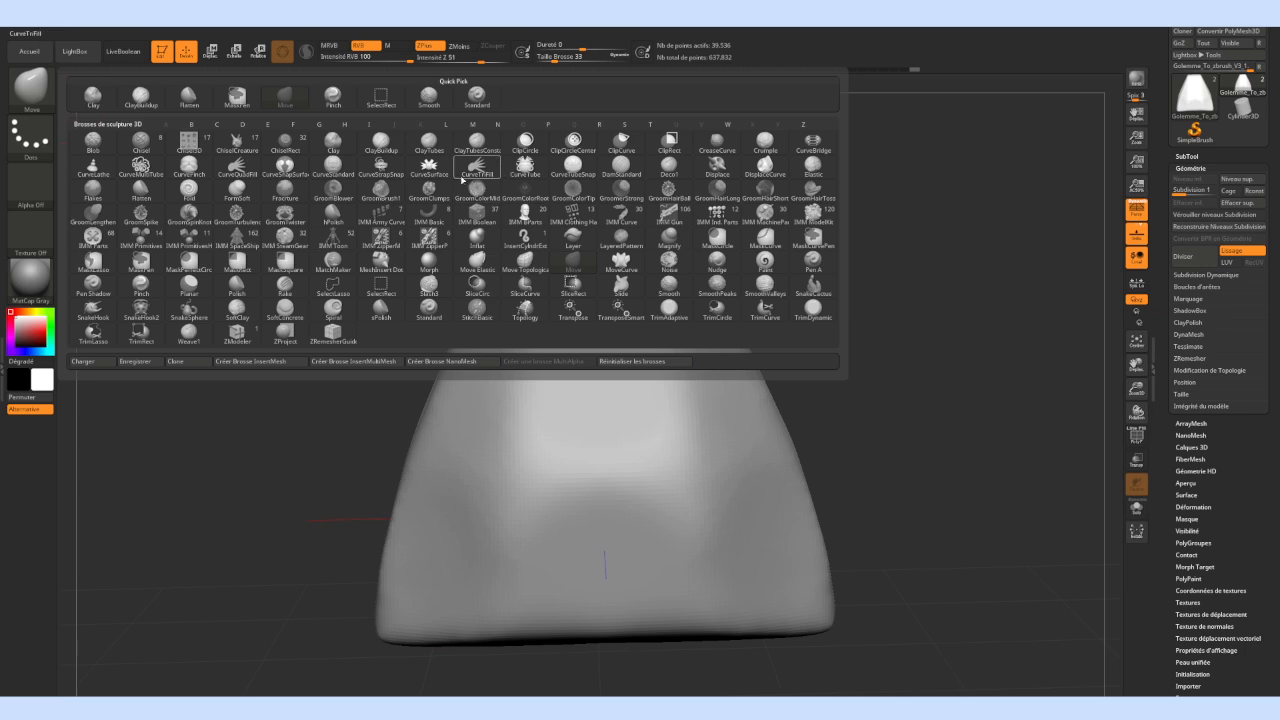
left_click(386, 146)
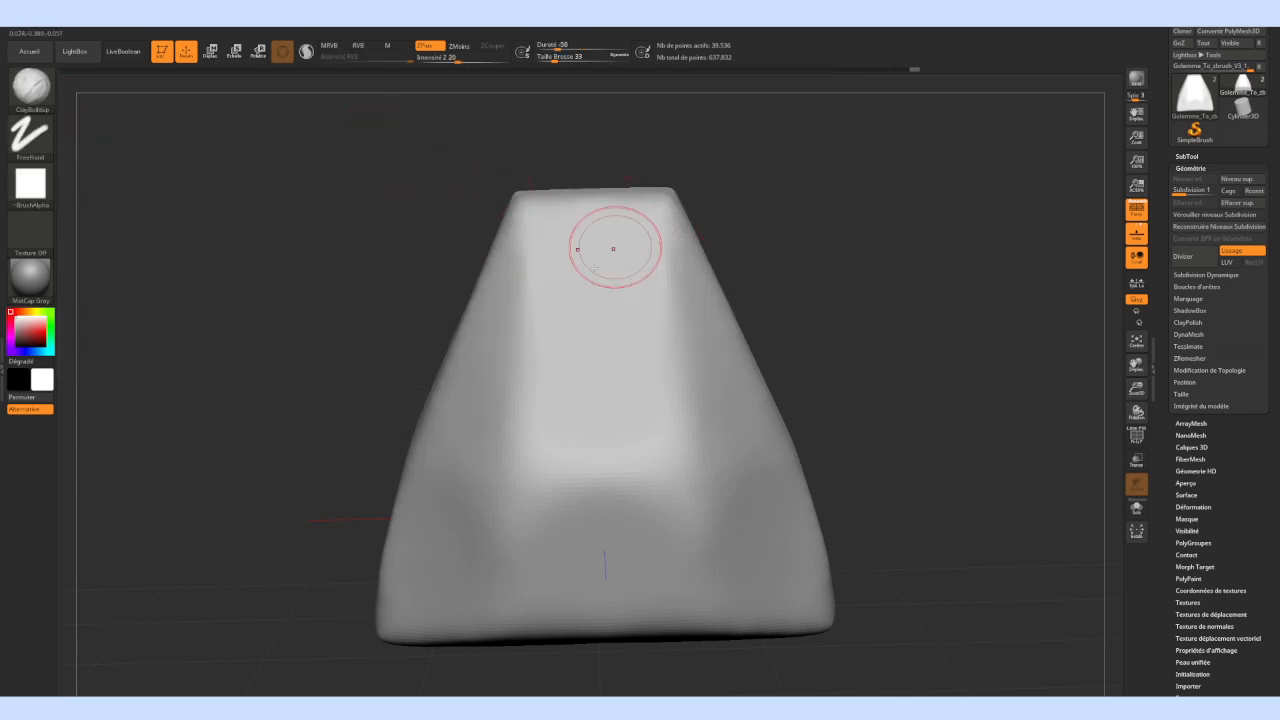
mouse_move(550, 228)
left_mouse_down()
mouse_move(550, 288)
mouse_move(537, 290)
left_mouse_up()
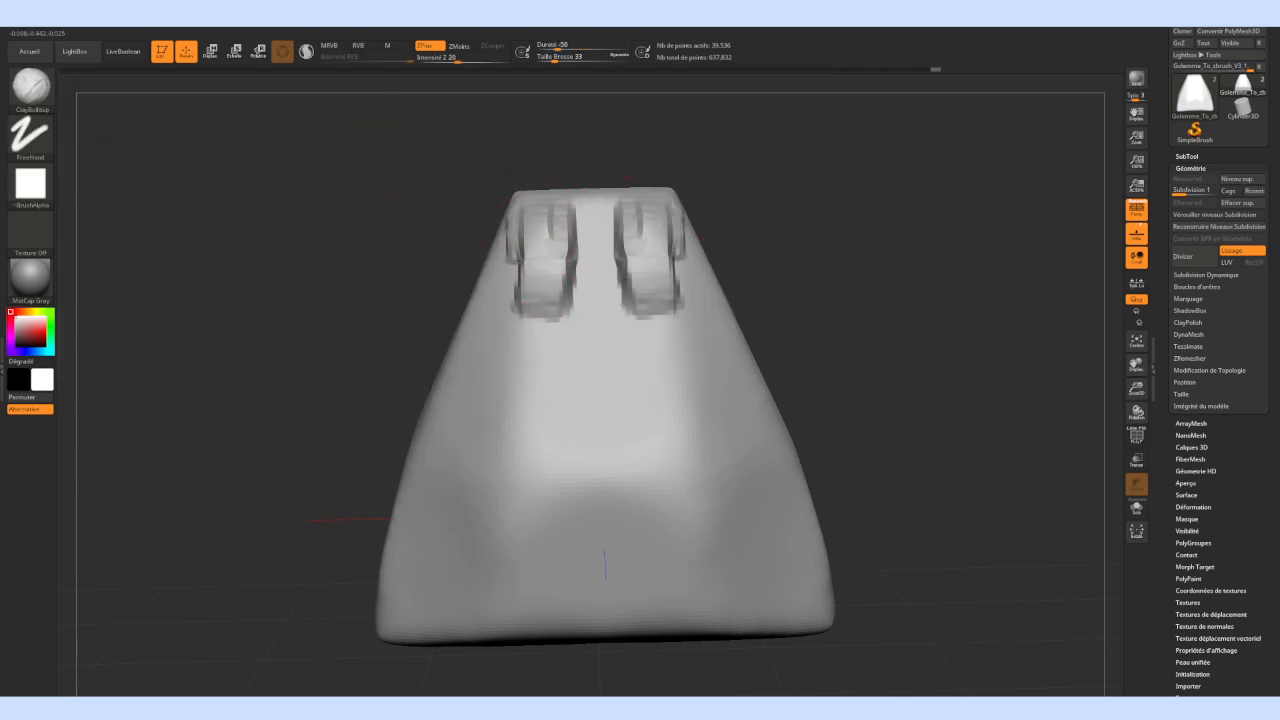
left_click_drag(525, 212, 481, 316)
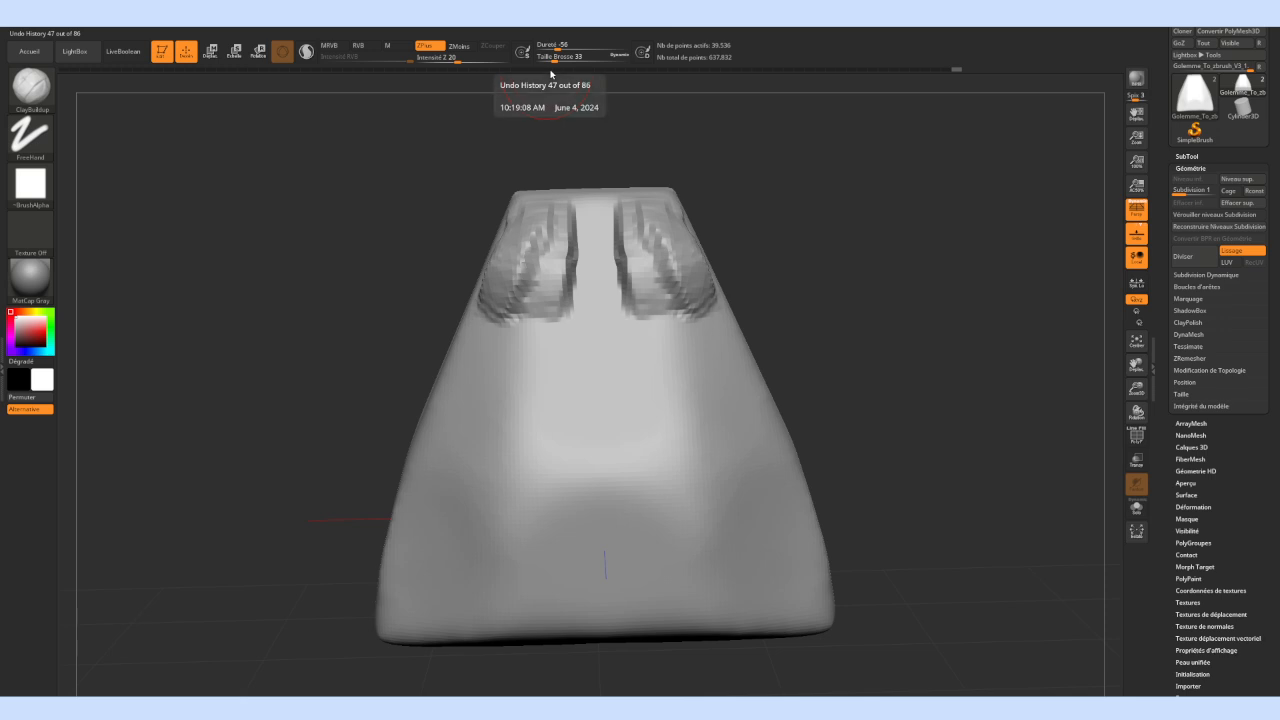
key("ctrl+z")
key("ctrl+z")
key("ctrl+z")
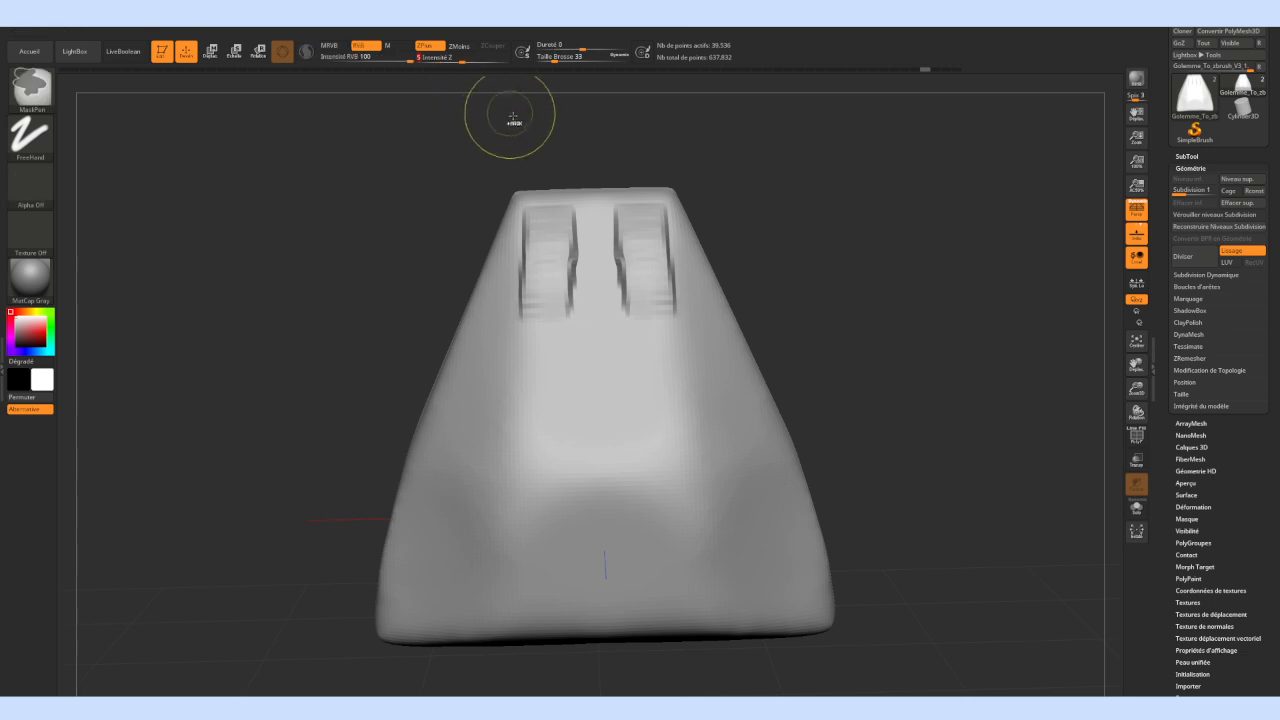
key("ctrl+z")
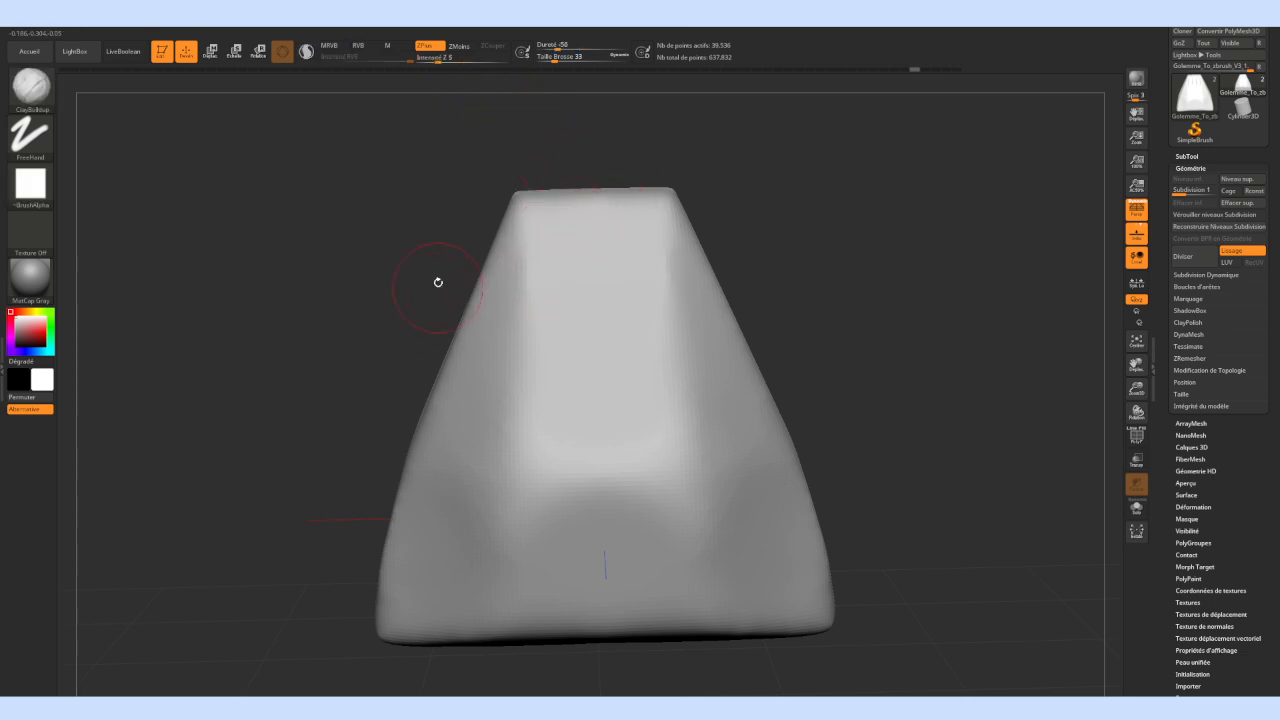
Build up two symmetrical pectoral masses on the upper chest with ClayBuildup, wrapping them around the sides of the torso
mouse_move(446, 247)
left_mouse_down()
mouse_move(437, 269)
mouse_move(420, 263)
mouse_move(427, 271)
mouse_move(408, 237)
mouse_move(413, 248)
left_mouse_up()
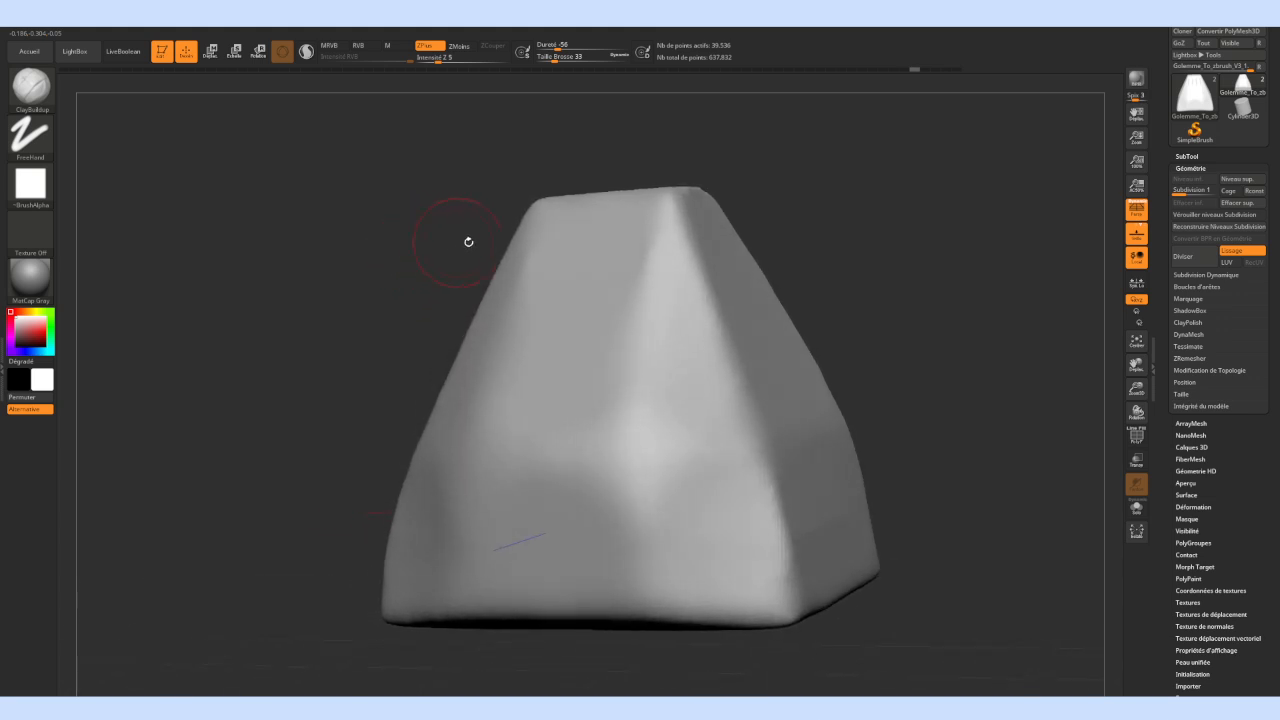
key("shift")
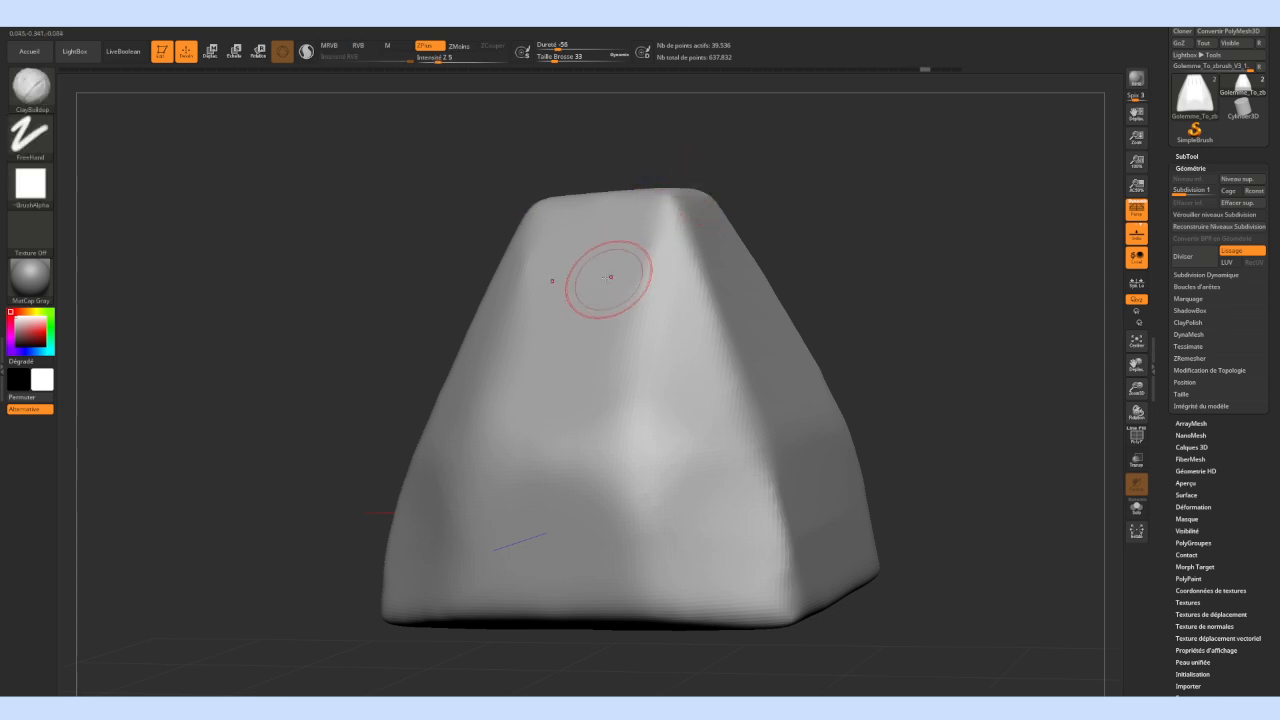
mouse_move(643, 214)
left_mouse_down()
mouse_move(628, 278)
mouse_move(612, 262)
left_mouse_up()
left_click_drag(622, 217, 614, 265)
mouse_move(640, 218)
left_mouse_down()
mouse_move(627, 262)
mouse_move(676, 272)
mouse_move(655, 290)
left_mouse_up()
mouse_move(663, 296)
left_mouse_down()
mouse_move(677, 300)
mouse_move(642, 233)
mouse_move(607, 297)
mouse_move(688, 306)
mouse_move(676, 306)
mouse_move(662, 262)
left_mouse_up()
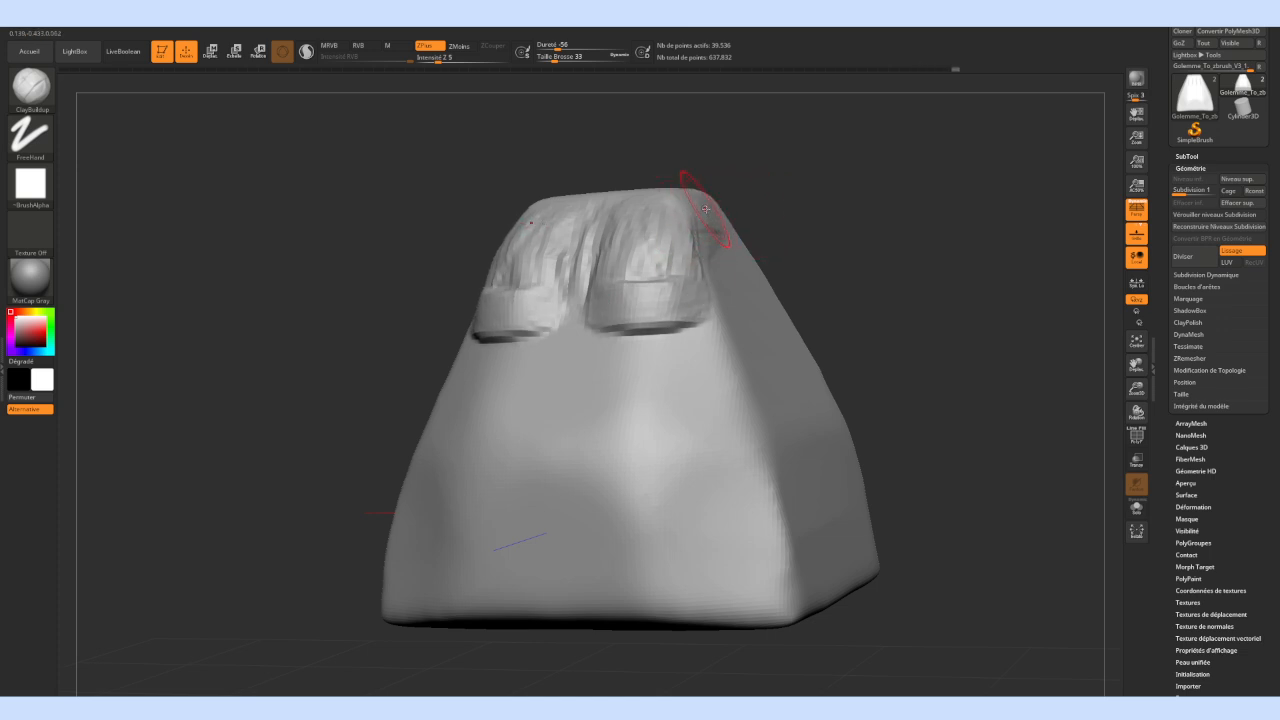
mouse_move(704, 238)
left_mouse_down()
mouse_move(684, 300)
mouse_move(688, 280)
left_mouse_up()
mouse_move(876, 247)
left_mouse_down()
mouse_move(757, 257)
mouse_move(718, 291)
left_mouse_up()
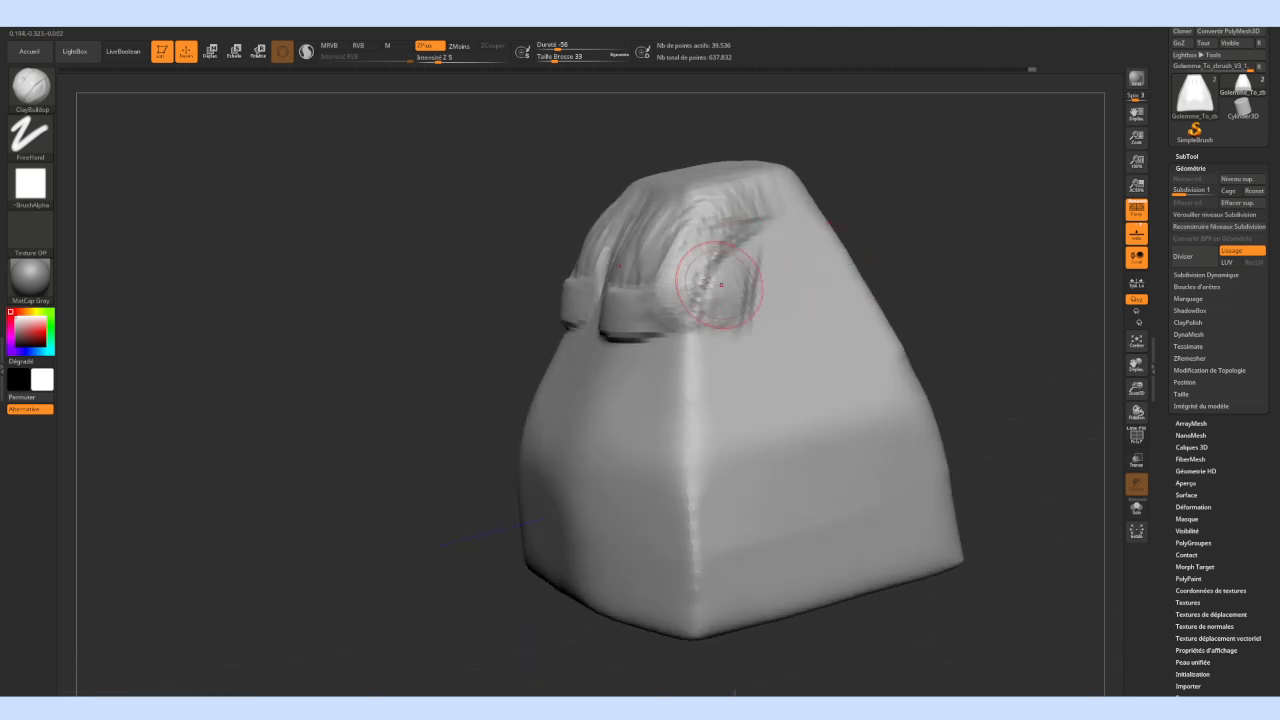
Add the first ClayBuildup strokes to the belly below the pectorals, and smooth them
mouse_move(433, 326)
left_mouse_down()
mouse_move(360, 266)
mouse_move(376, 282)
left_mouse_up()
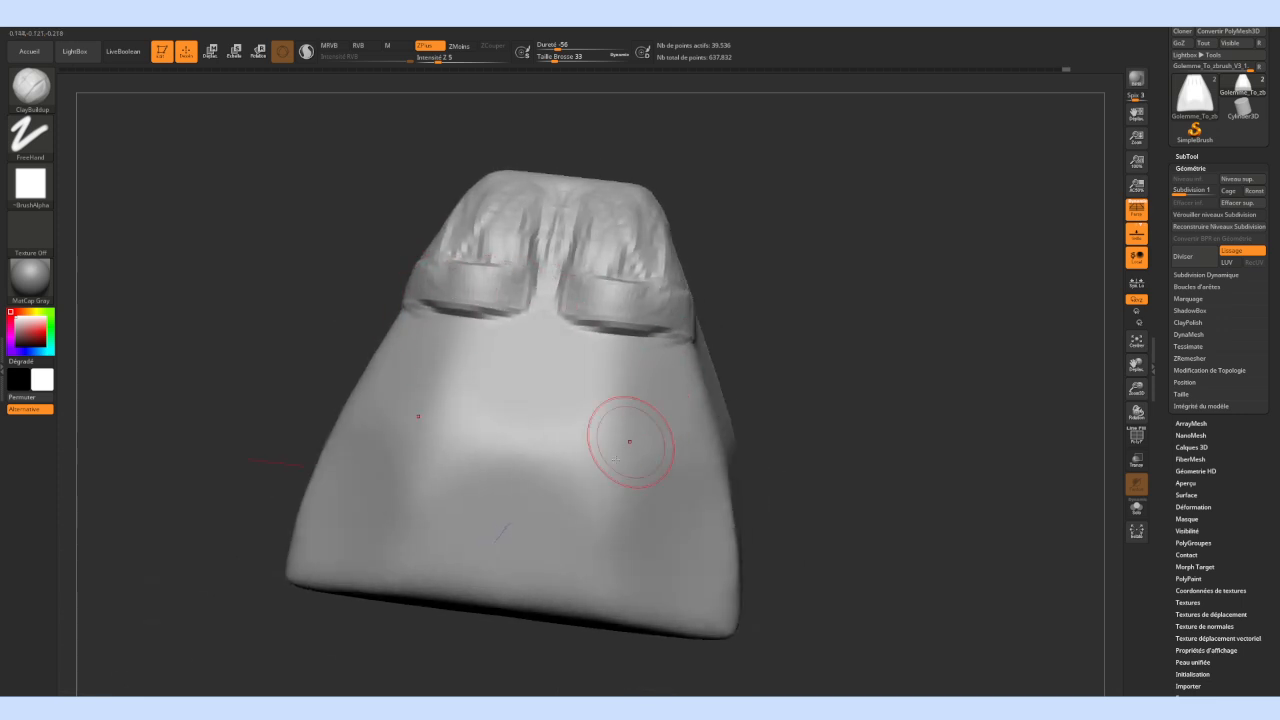
left_click_drag(608, 443, 625, 495)
mouse_move(607, 412)
left_mouse_down()
mouse_move(556, 450)
mouse_move(528, 436)
mouse_move(550, 408)
left_mouse_up()
mouse_move(814, 437)
left_mouse_down()
mouse_move(605, 430)
mouse_move(540, 375)
left_mouse_up()
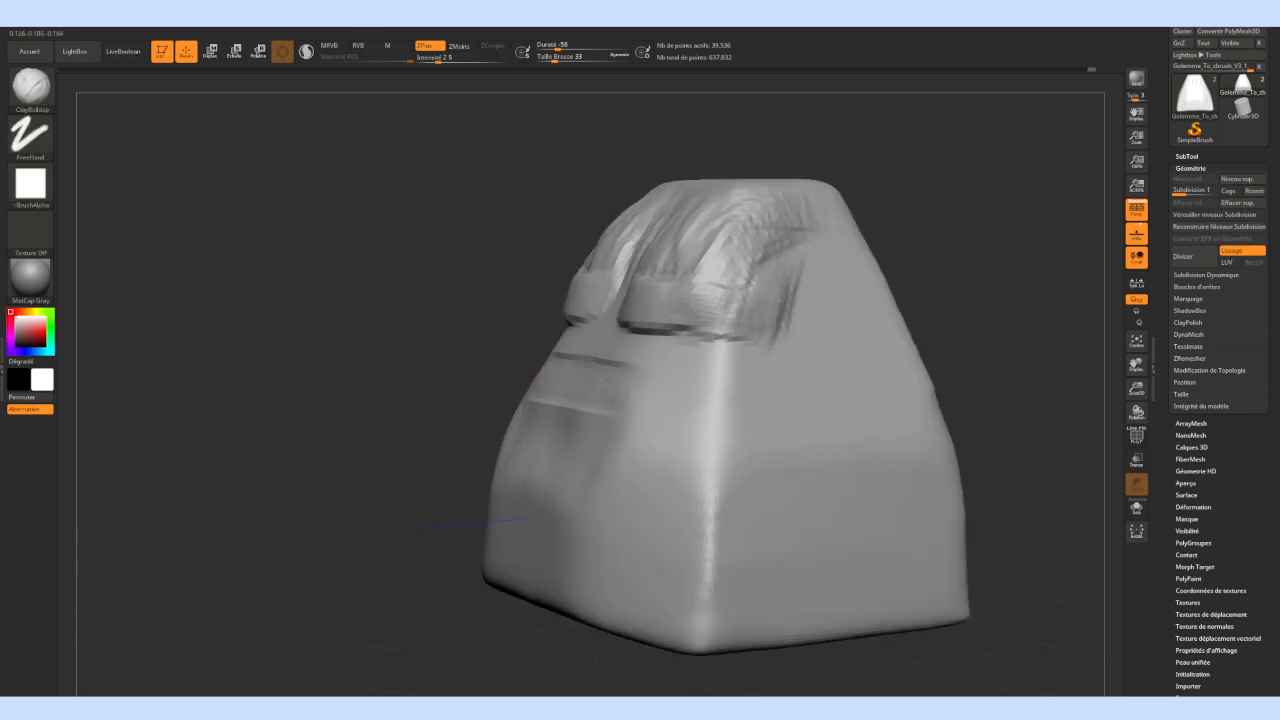
left_click_drag(579, 499, 545, 455)
key("shift")
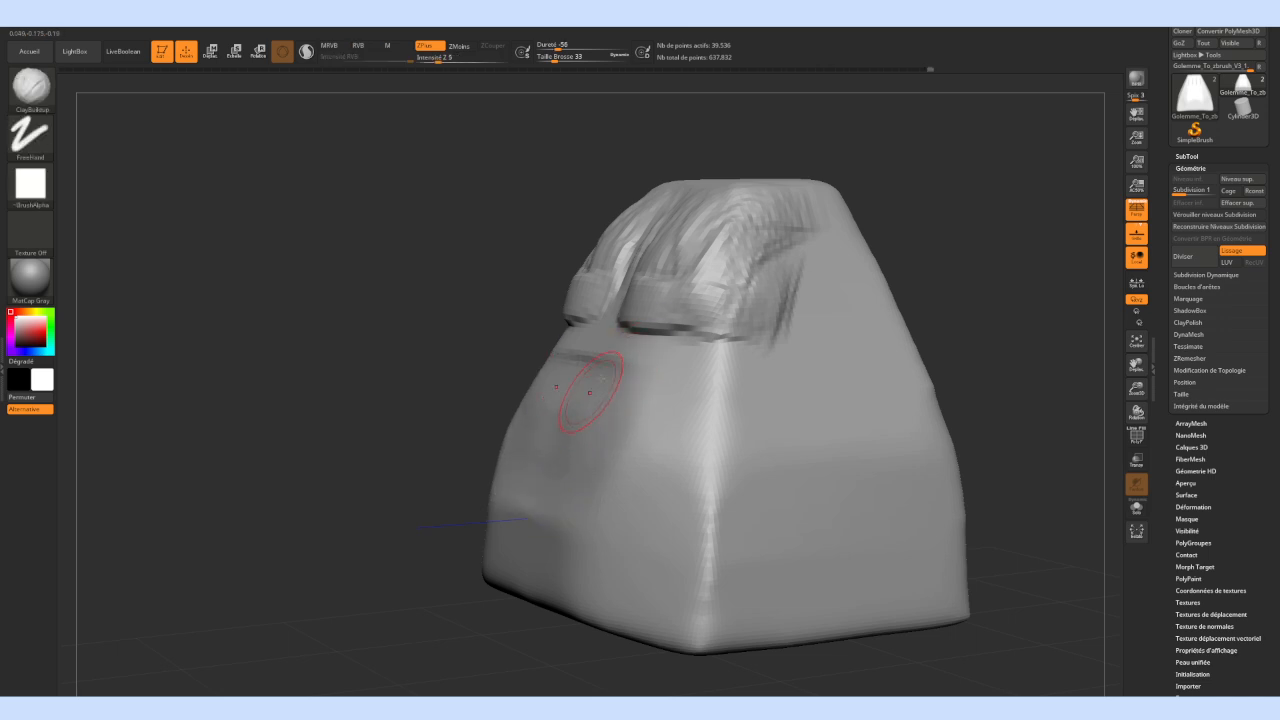
Build up a rounded belly volume across the lower front of the torso with overlapping ClayBuildup strokes
left_click_drag(622, 356, 688, 452)
left_click_drag(558, 372, 636, 420)
left_click_drag(556, 412, 640, 474)
left_click_drag(580, 429, 612, 484)
mouse_move(556, 452)
left_mouse_down()
mouse_move(624, 490)
mouse_move(598, 526)
left_mouse_up()
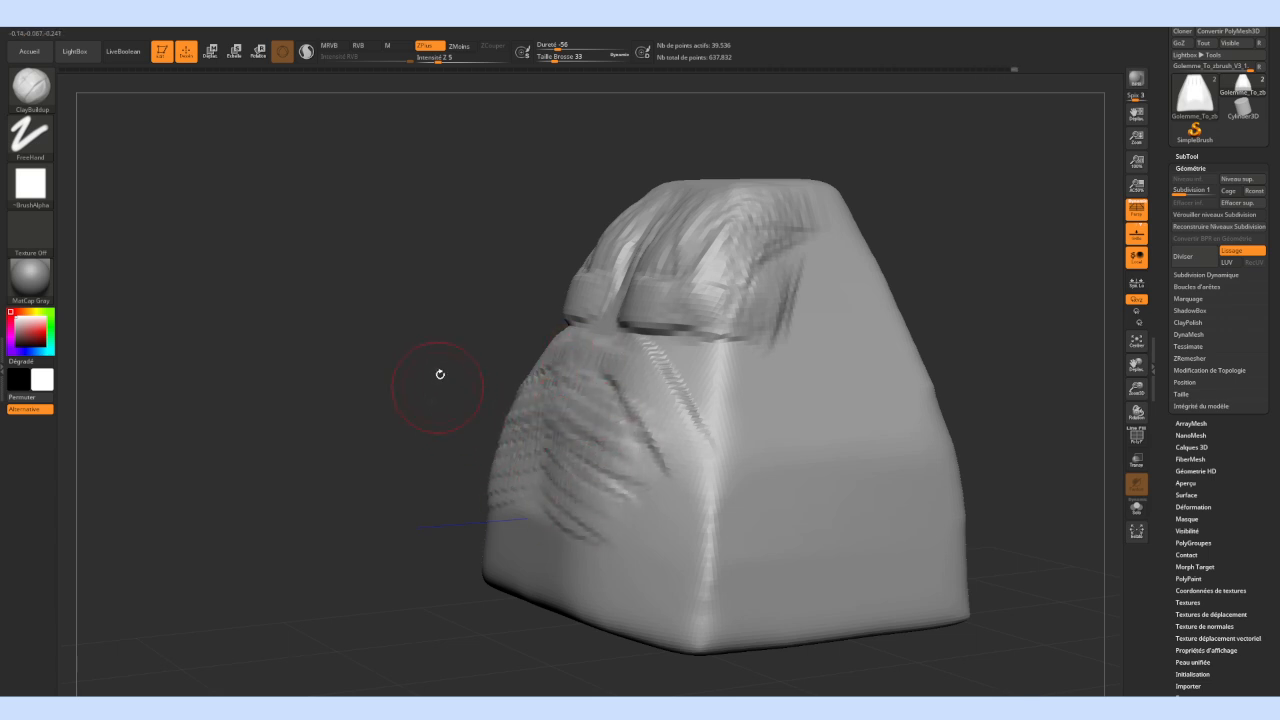
mouse_move(553, 438)
left_mouse_down()
mouse_move(538, 484)
mouse_move(518, 494)
left_mouse_up()
mouse_move(590, 352)
left_mouse_down()
mouse_move(600, 396)
mouse_move(568, 484)
mouse_move(572, 352)
left_mouse_up()
mouse_move(486, 303)
left_mouse_down()
mouse_move(459, 295)
mouse_move(509, 307)
mouse_move(500, 320)
mouse_move(514, 320)
mouse_move(558, 450)
mouse_move(562, 505)
left_mouse_up()
left_click_drag(545, 430, 530, 525)
mouse_move(528, 468)
left_mouse_down()
mouse_move(545, 550)
mouse_move(503, 572)
mouse_move(533, 580)
mouse_move(612, 576)
mouse_move(648, 488)
left_mouse_up()
mouse_move(590, 560)
left_mouse_down()
mouse_move(560, 480)
mouse_move(520, 570)
mouse_move(555, 426)
mouse_move(600, 470)
mouse_move(542, 445)
mouse_move(515, 490)
left_mouse_up()
Smooth the clay strokes across the belly, from its upper part down to the lower front
left_click_drag(545, 417, 537, 403, "shift")
left_click_drag(533, 496, 631, 444, "shift")
left_click_drag(528, 507, 530, 543, "shift")
mouse_move(603, 480)
left_mouse_down()
mouse_move(554, 528)
mouse_move(527, 524)
left_mouse_up()
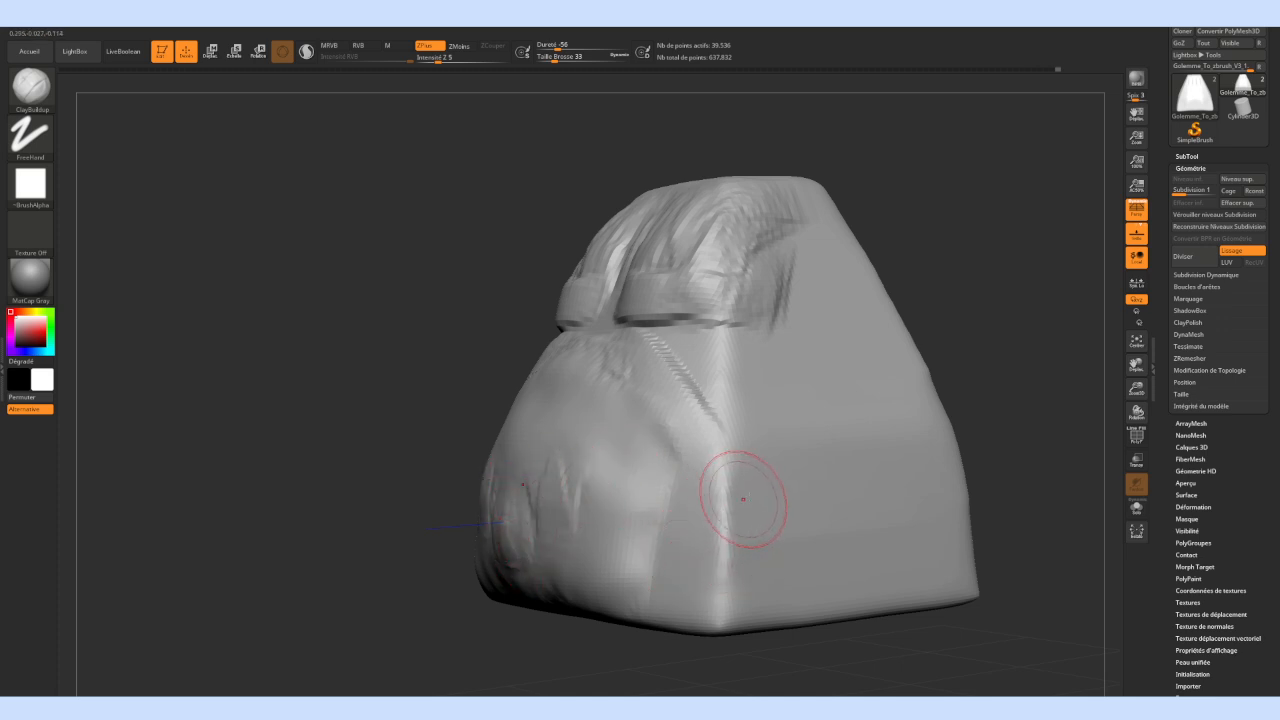
Build up vertical ridges along the flanks beside the belly, from under the pectorals down to the base
mouse_move(720, 509)
left_mouse_down()
mouse_move(726, 594)
mouse_move(728, 350)
mouse_move(700, 371)
mouse_move(749, 377)
mouse_move(726, 623)
mouse_move(746, 618)
mouse_move(696, 628)
mouse_move(728, 600)
left_mouse_up()
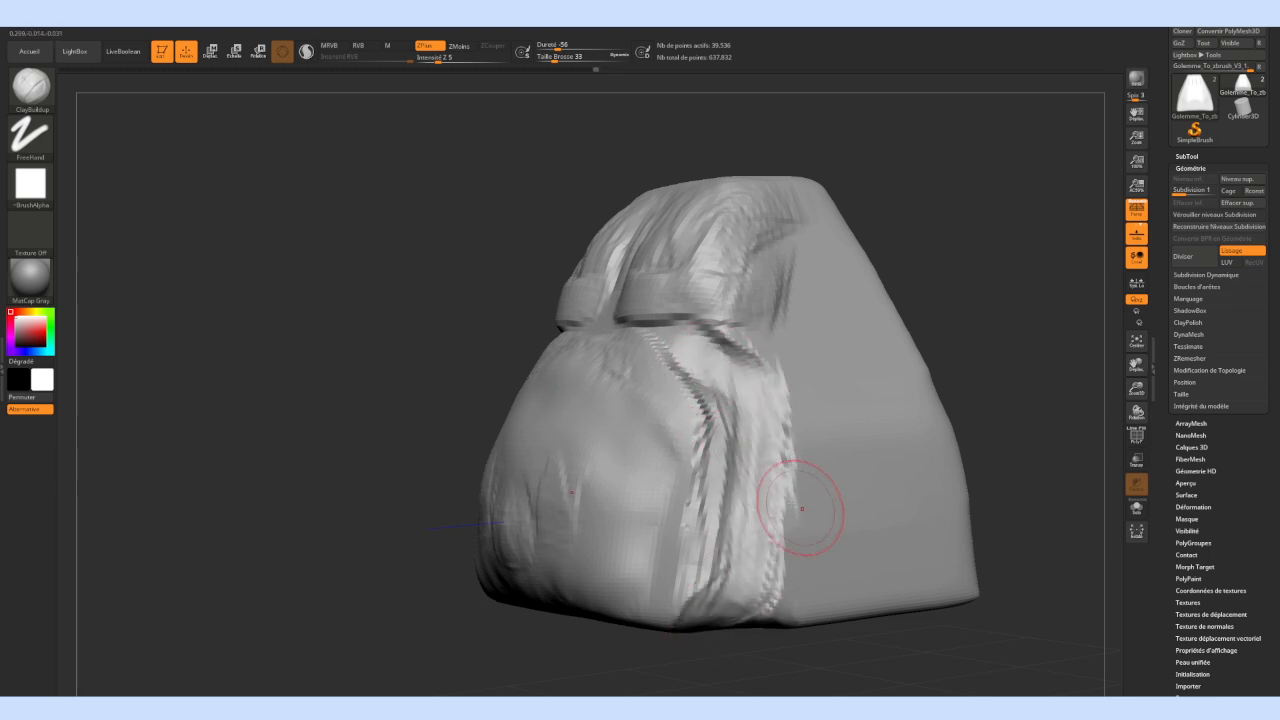
left_click_drag(724, 512, 652, 573)
mouse_move(391, 329)
left_mouse_down()
mouse_move(430, 335)
mouse_move(395, 337)
left_mouse_up()
mouse_move(683, 414)
left_mouse_down()
mouse_move(668, 391)
mouse_move(691, 418)
left_mouse_up()
mouse_move(653, 367)
left_mouse_down()
mouse_move(689, 421)
mouse_move(686, 410)
left_mouse_up()
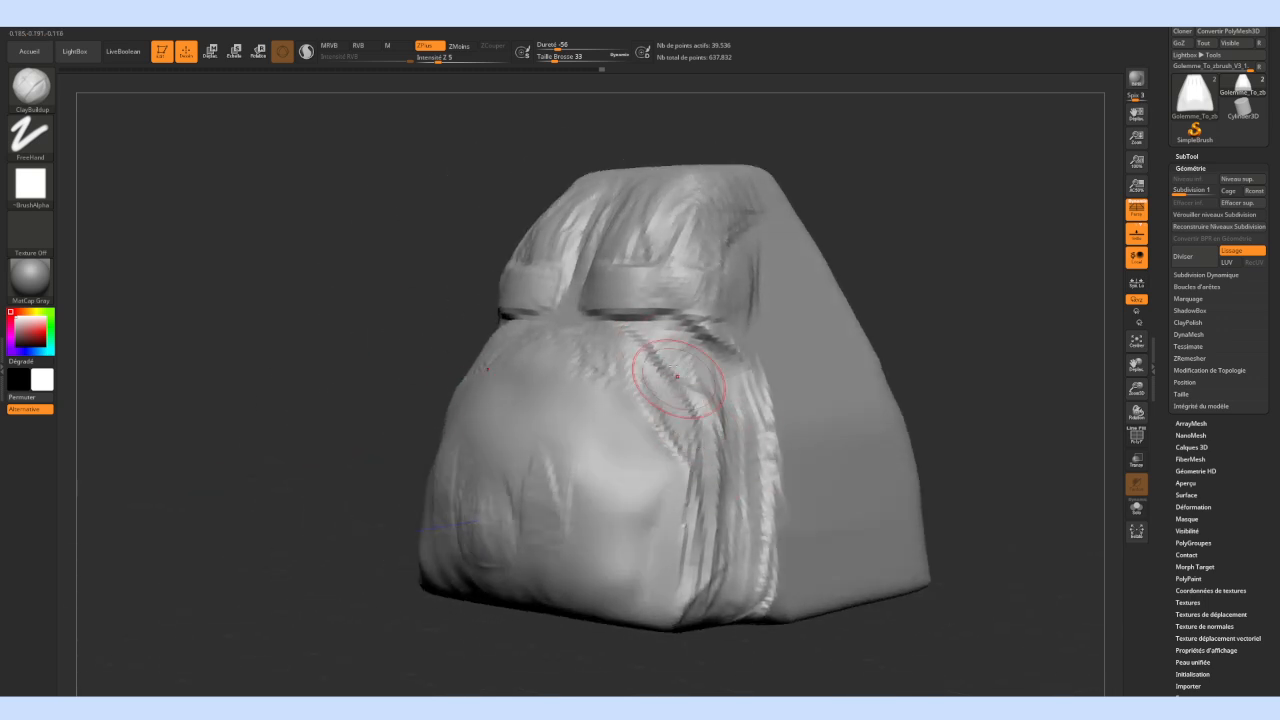
mouse_move(672, 351)
left_mouse_down()
mouse_move(702, 440)
mouse_move(692, 528)
mouse_move(486, 520)
mouse_move(648, 520)
mouse_move(586, 562)
mouse_move(591, 574)
mouse_move(474, 552)
mouse_move(678, 569)
mouse_move(543, 600)
mouse_move(486, 586)
left_mouse_up()
Build up the bottom rim of the belly from below, and add volume across the lower front with ClayBuildup
mouse_move(359, 463)
left_mouse_down()
mouse_move(374, 409)
mouse_move(656, 630)
left_mouse_up()
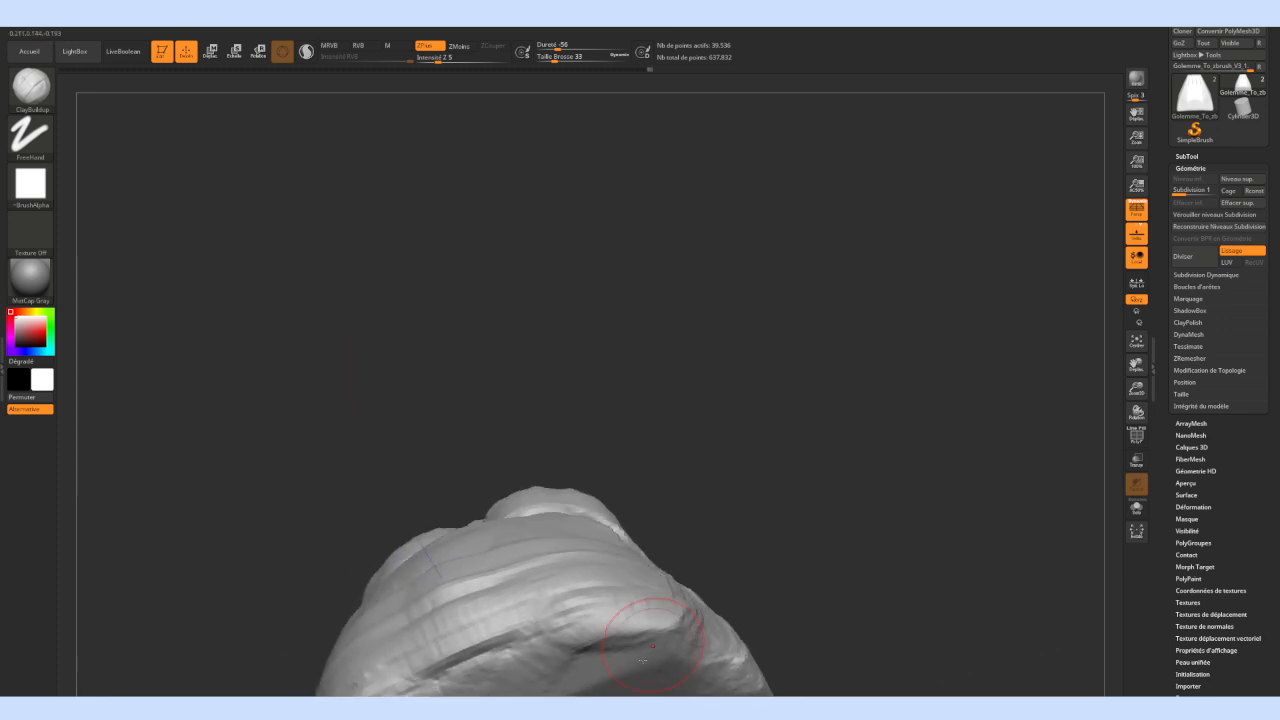
mouse_move(592, 414)
left_mouse_down()
mouse_move(531, 286)
mouse_move(614, 460)
mouse_move(466, 492)
left_mouse_up()
left_click_drag(661, 418, 446, 518)
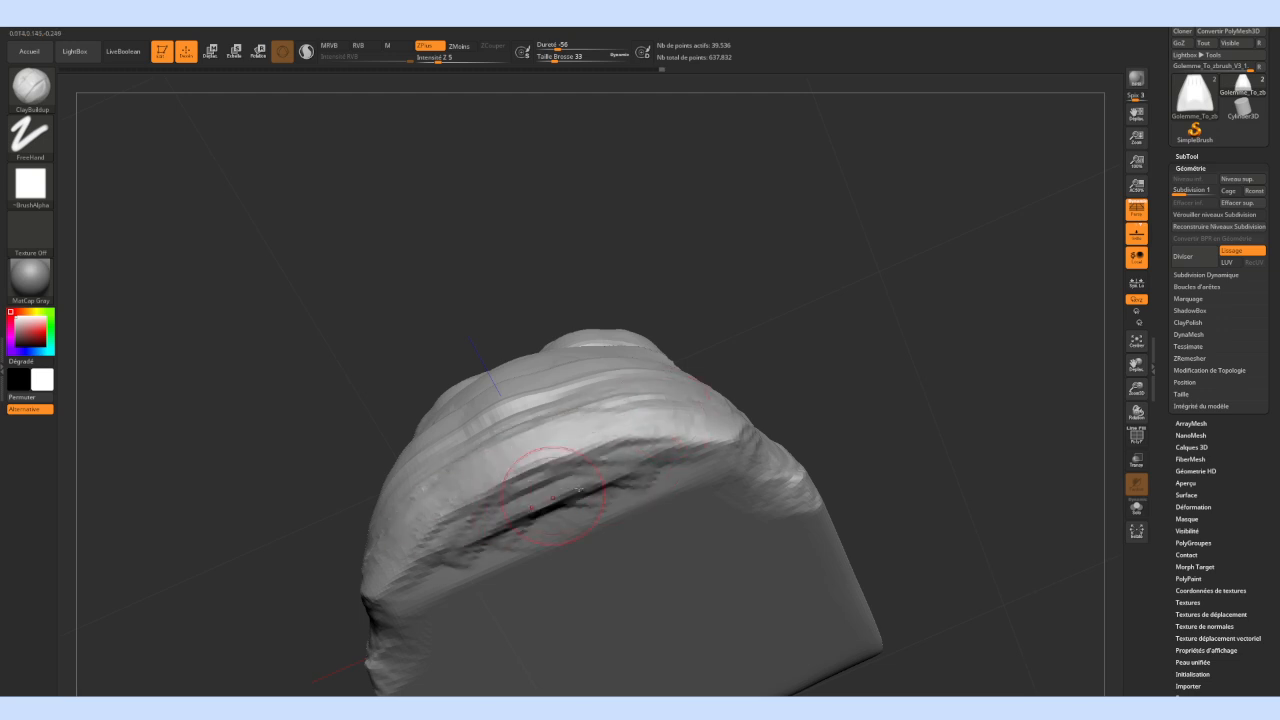
left_click_drag(661, 474, 469, 545)
left_click_drag(534, 283, 545, 339)
right_click_drag(545, 339, 534, 346, "shift")
mouse_move(516, 342)
left_mouse_down()
mouse_move(490, 441)
mouse_move(450, 372)
mouse_move(385, 415)
mouse_move(394, 358)
mouse_move(524, 343)
mouse_move(379, 332)
mouse_move(403, 371)
mouse_move(543, 357)
mouse_move(557, 343)
mouse_move(346, 340)
mouse_move(355, 440)
left_mouse_up()
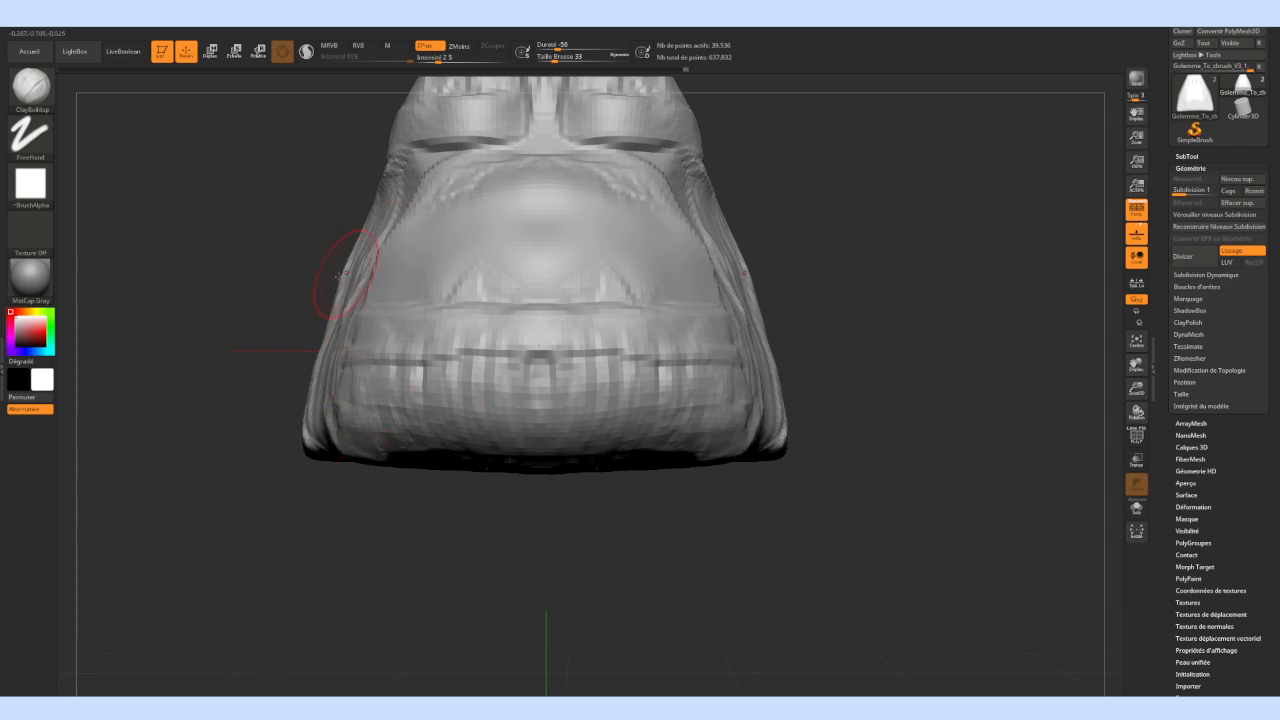
Widen the pectorals' outer contours and adjust their top edge with the Move brush at Z intensity 25 and brush size 54
mouse_move(299, 236)
left_mouse_down("alt")
mouse_move(351, 314)
mouse_move(357, 354)
mouse_move(331, 349)
mouse_move(351, 343)
left_mouse_up("alt")
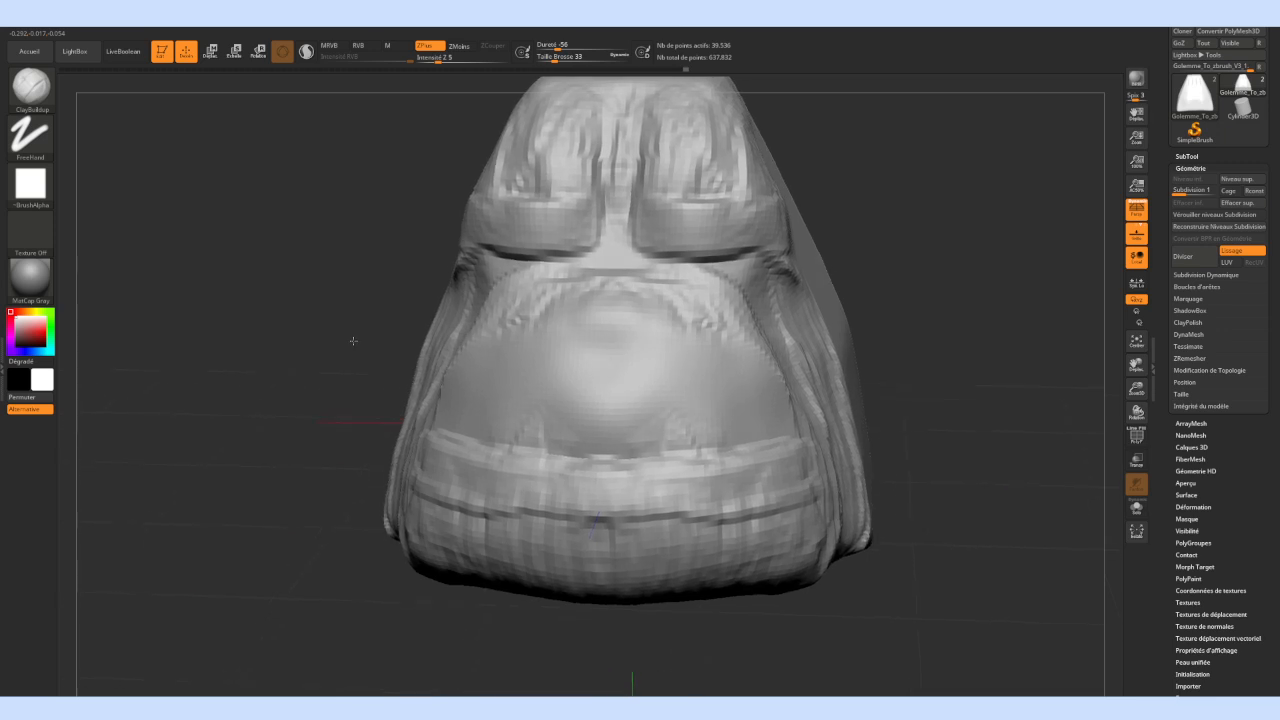
mouse_move(547, 207)
left_mouse_down()
mouse_move(530, 160)
mouse_move(565, 172)
left_mouse_up()
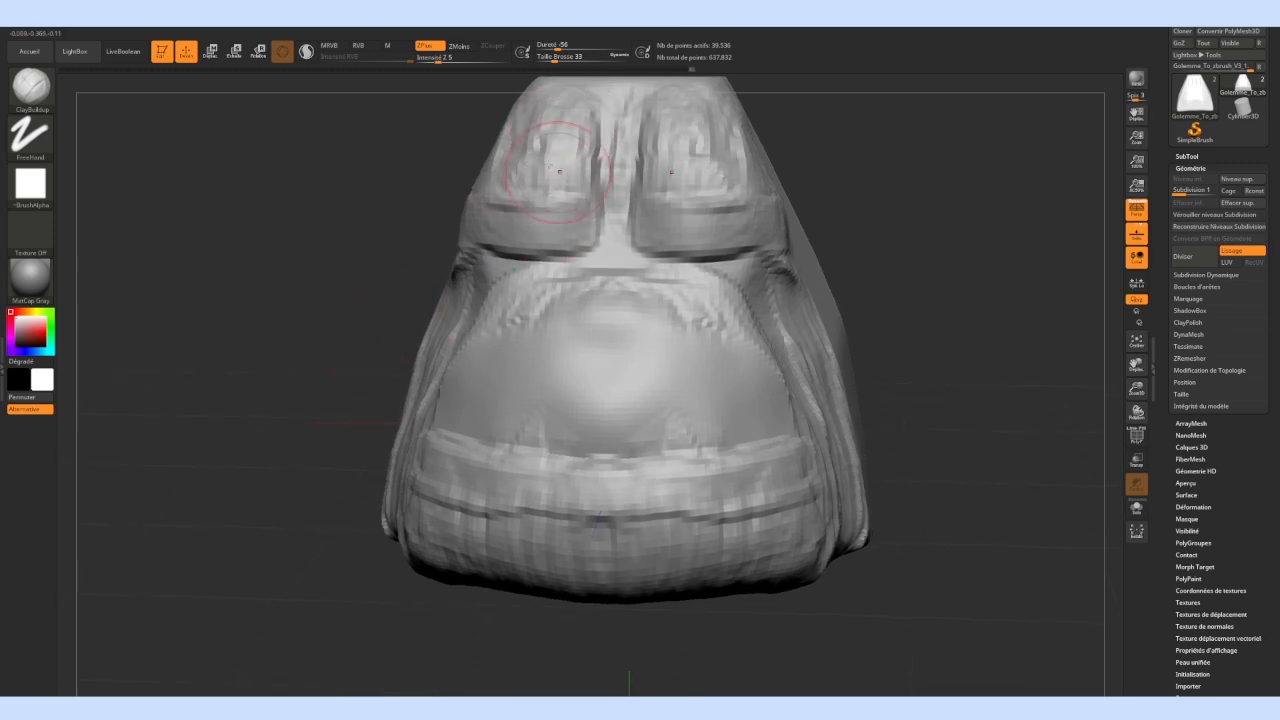
left_click_drag(392, 177, 379, 265, "alt")
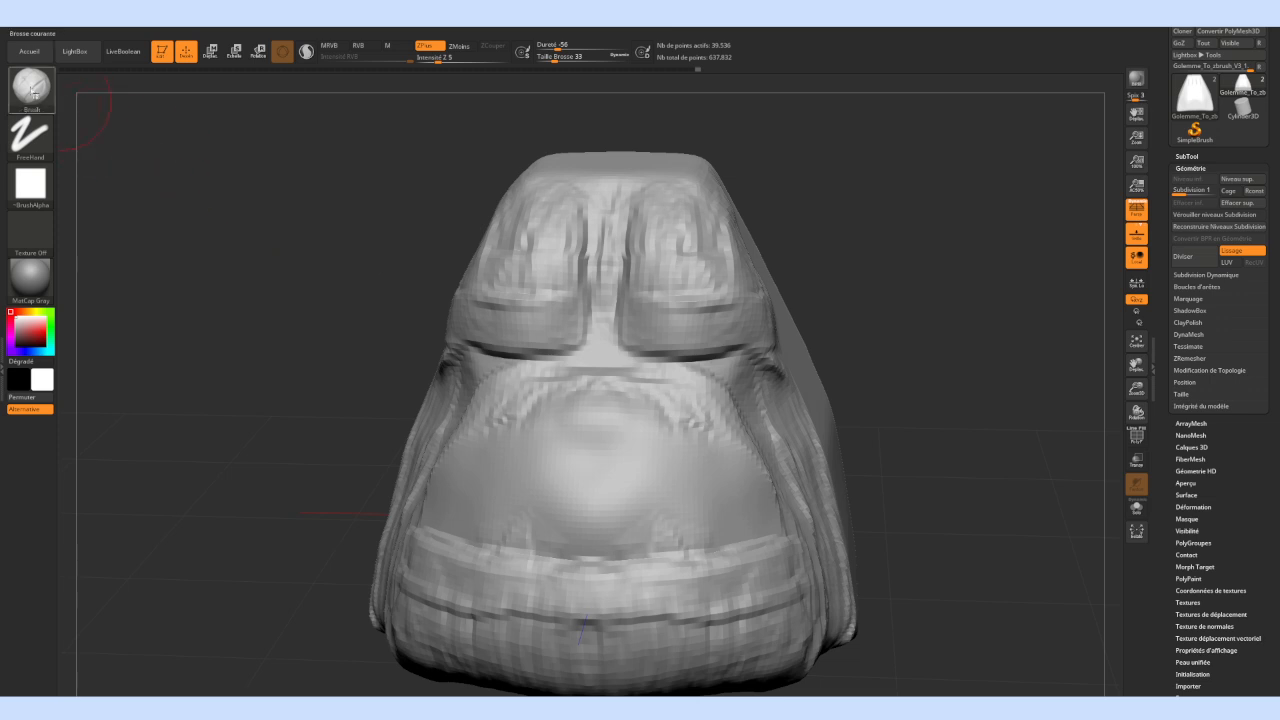
left_click(31, 88)
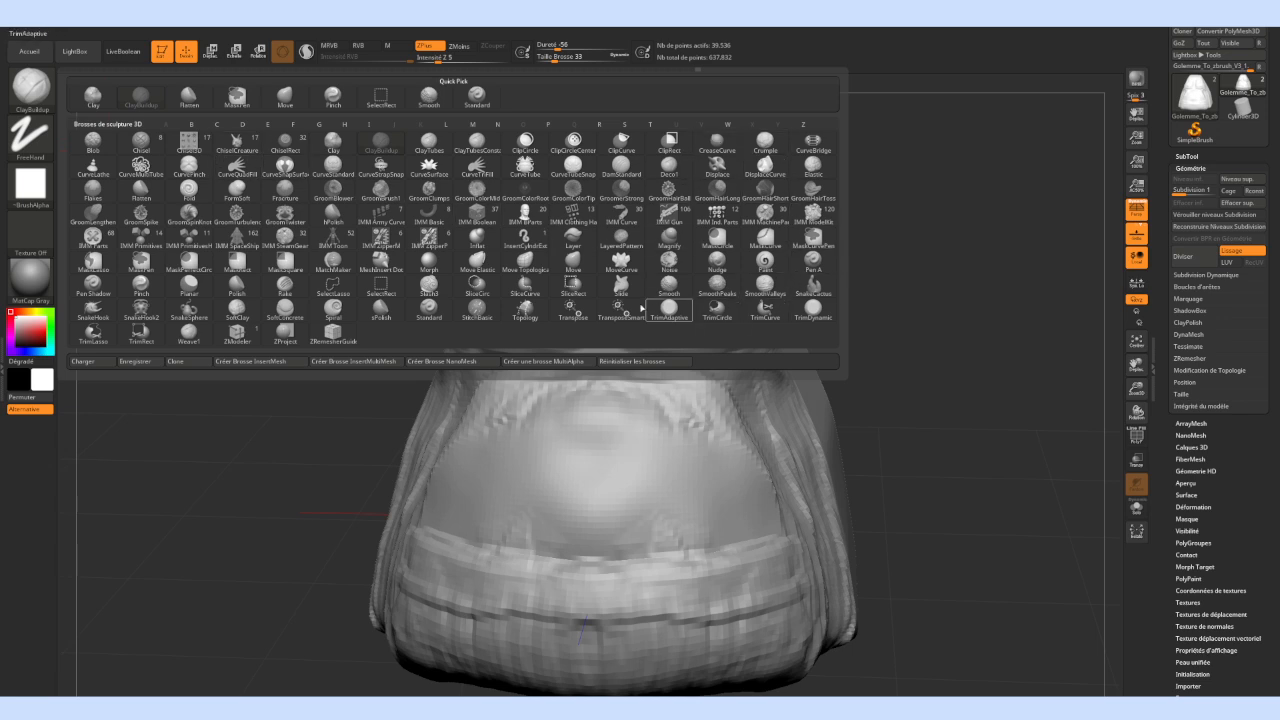
left_click(590, 262)
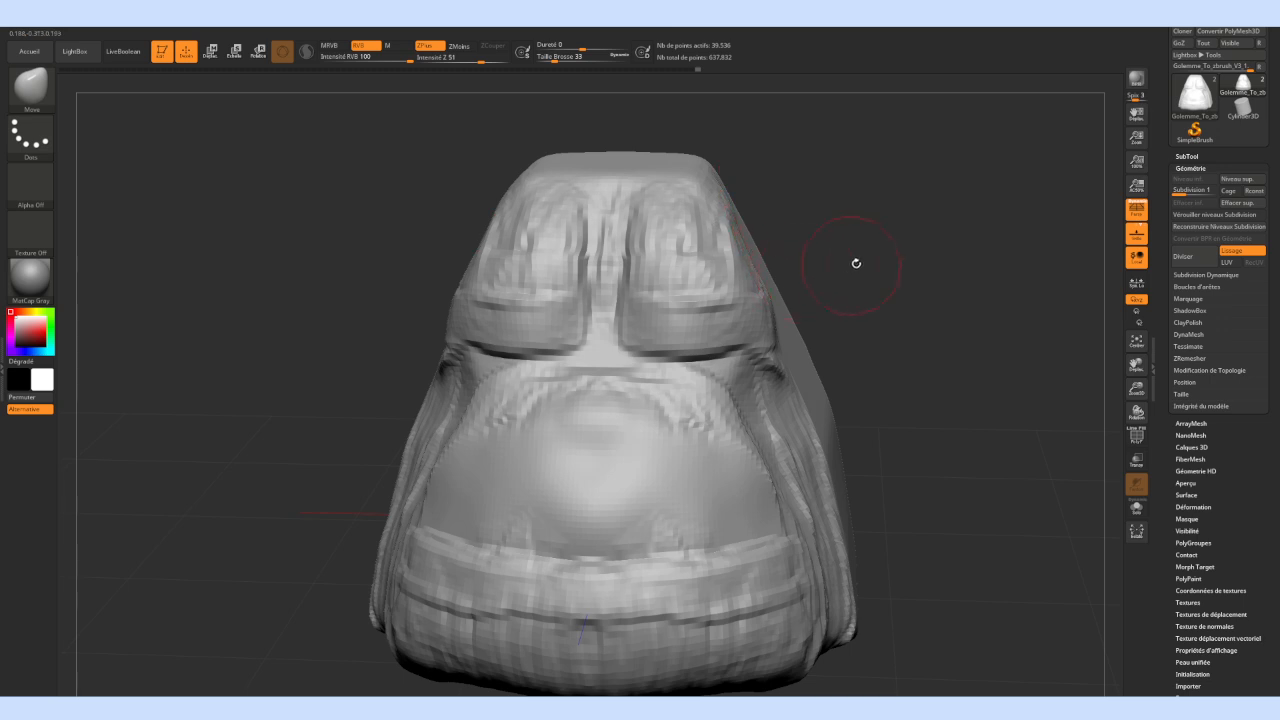
left_click_drag(862, 268, 842, 294, "alt")
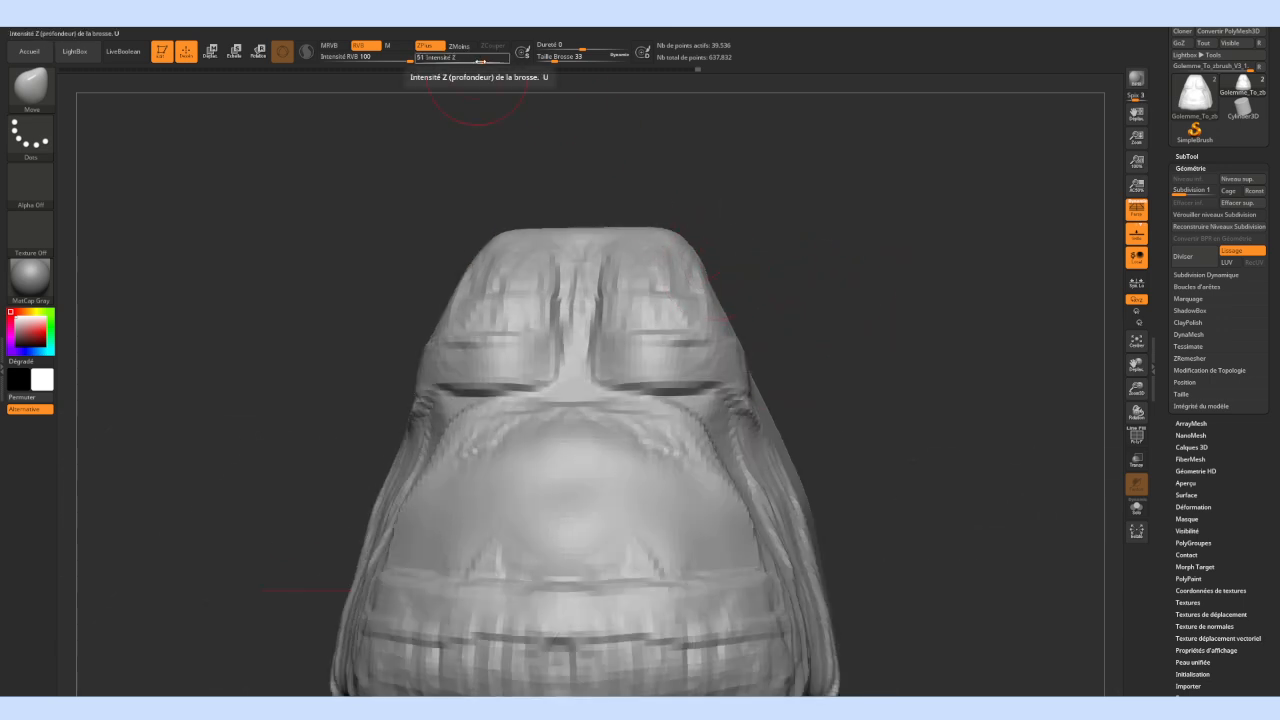
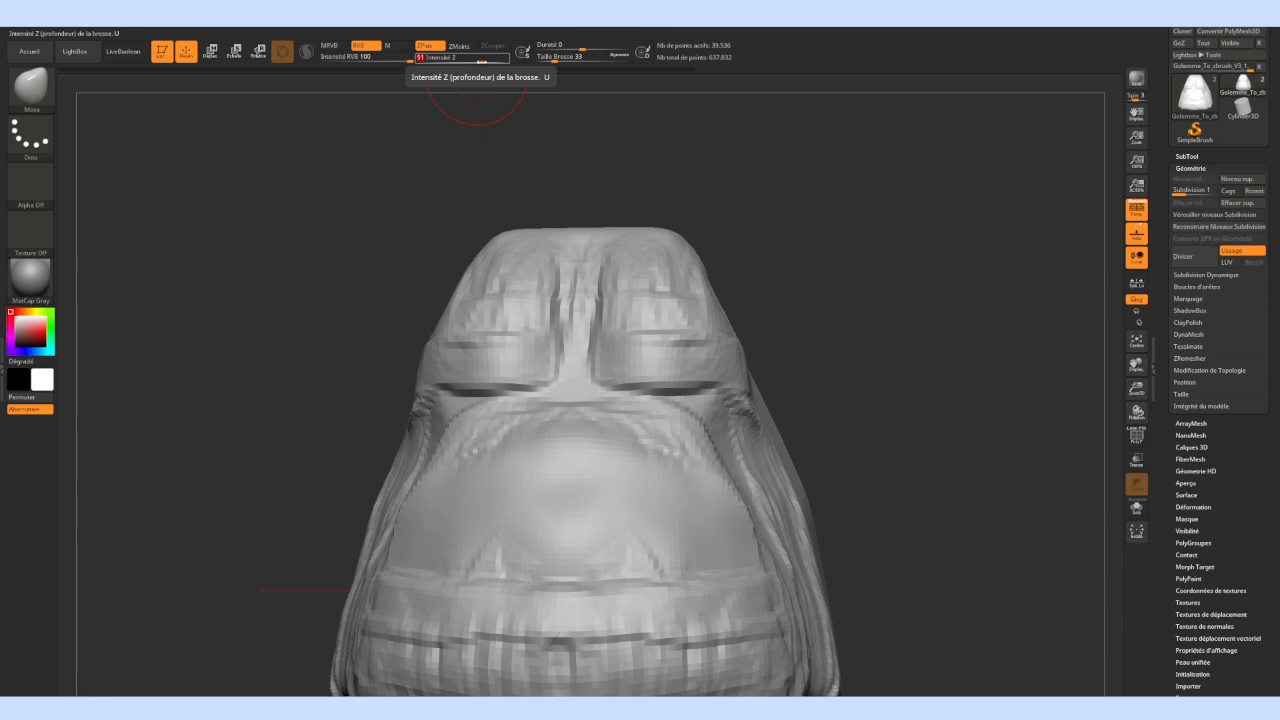
left_click_drag(499, 61, 491, 61)
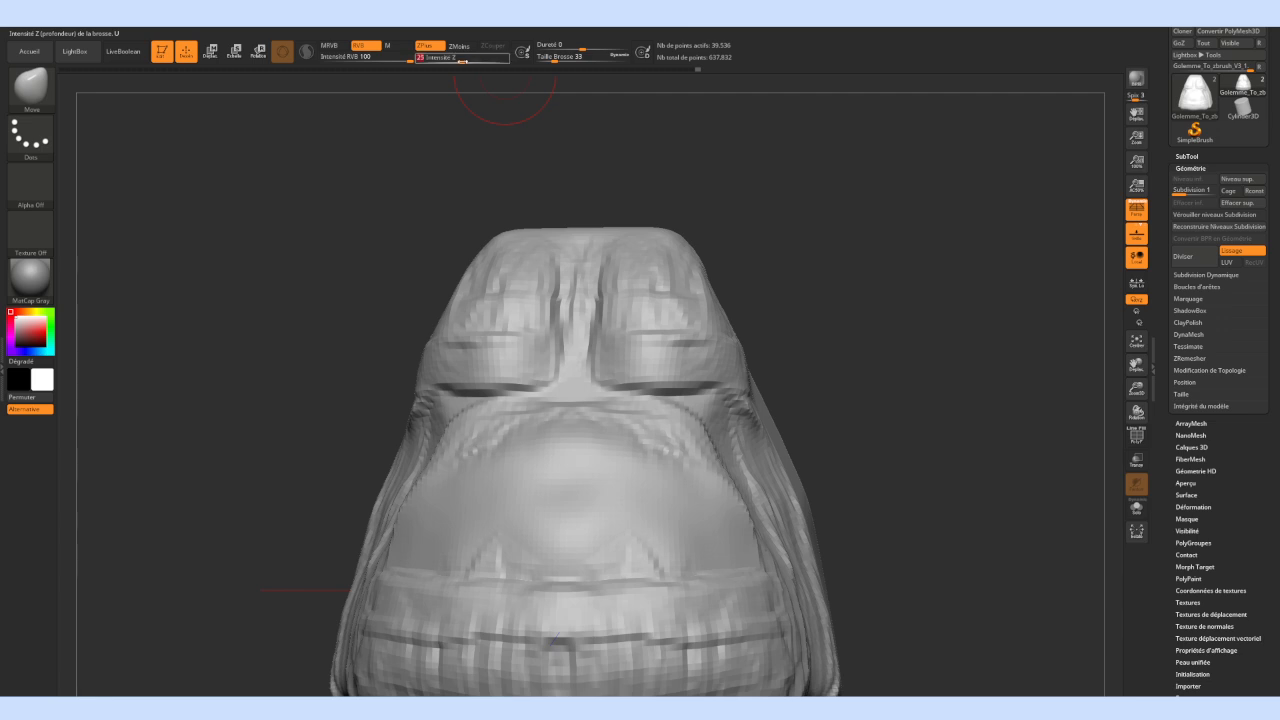
left_click_drag(556, 60, 560, 57)
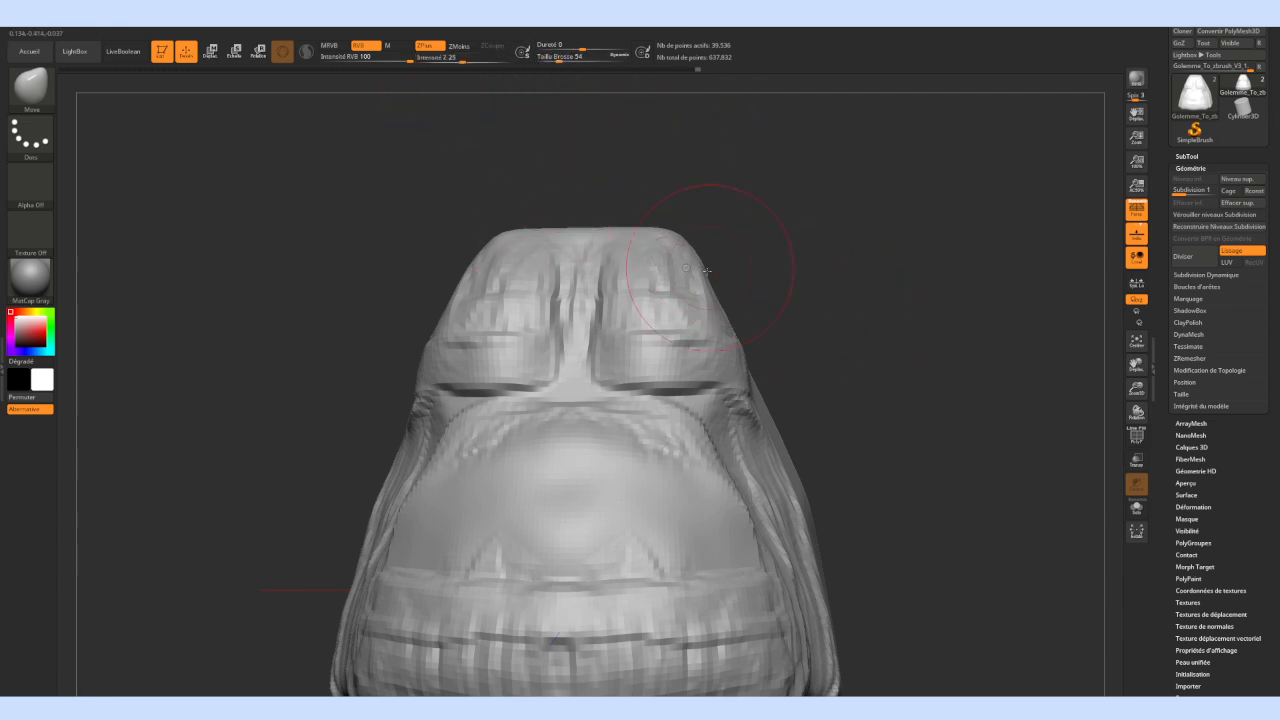
left_click_drag(687, 272, 758, 256)
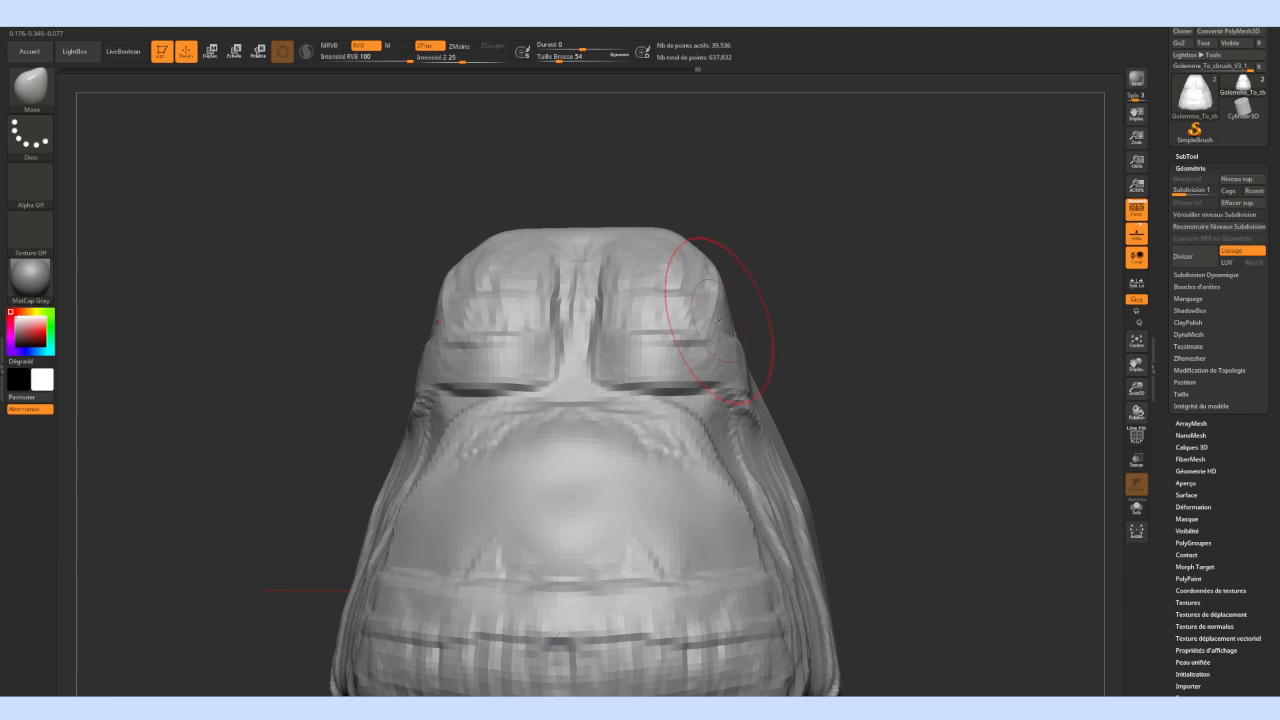
left_click_drag(728, 347, 773, 335)
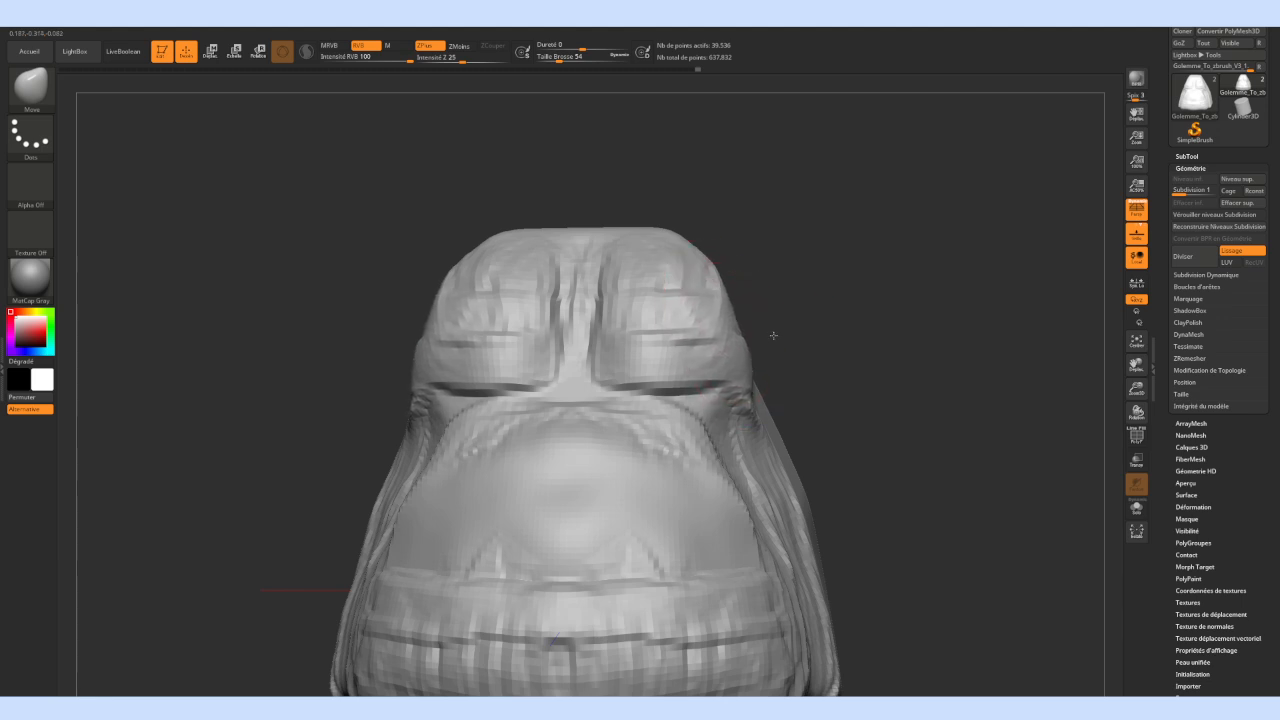
left_click_drag(693, 226, 692, 228)
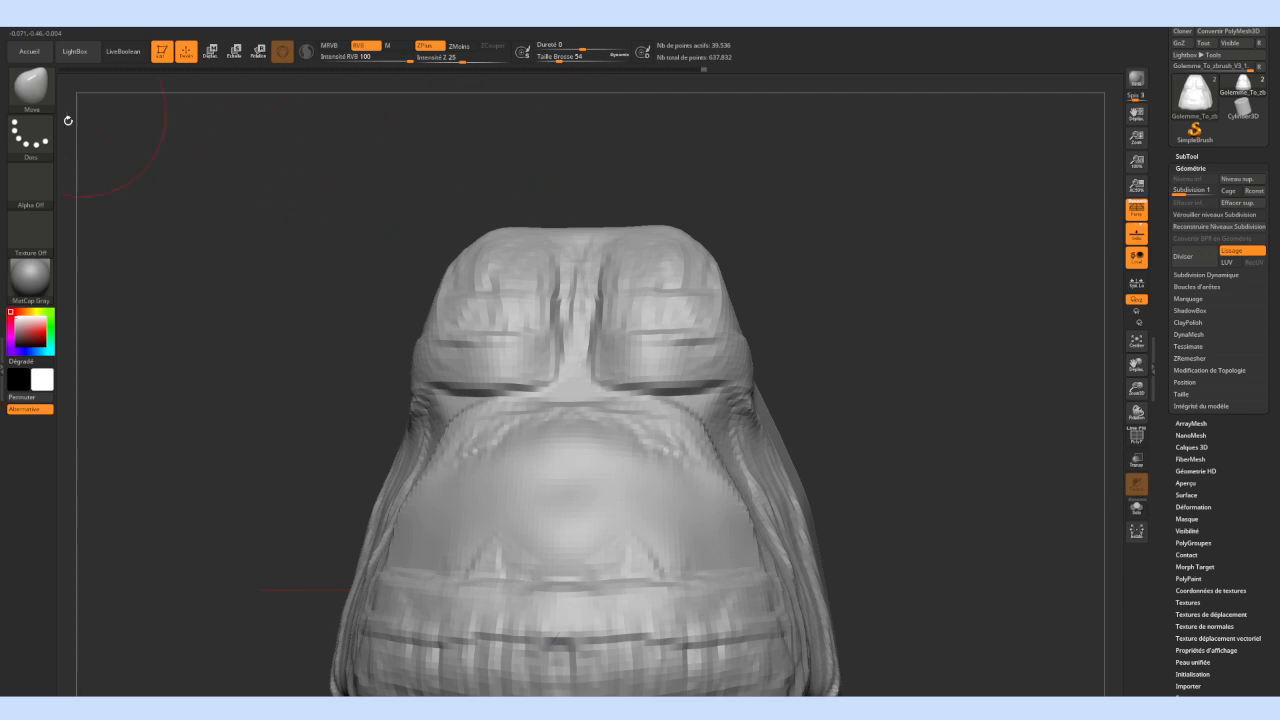
Build up the pectorals' inner edges along the central groove with ClayBuildup at brush size 25
left_click(57, 103)
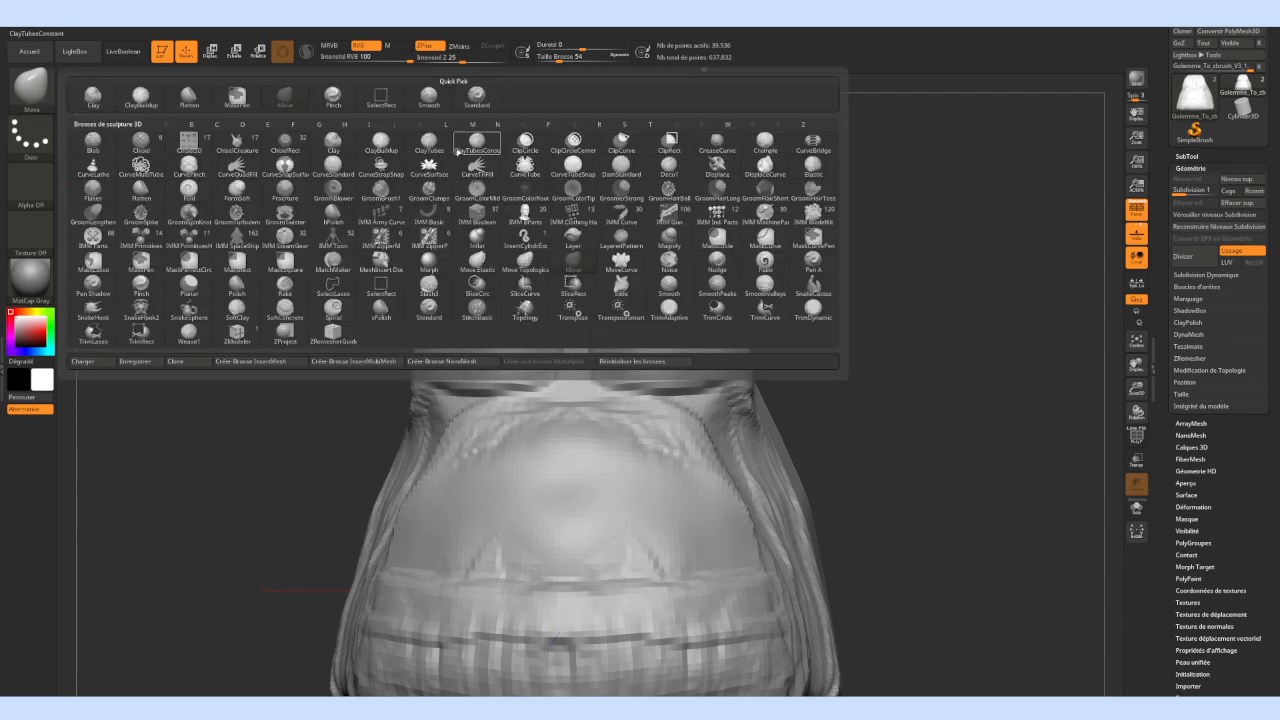
left_click(380, 145)
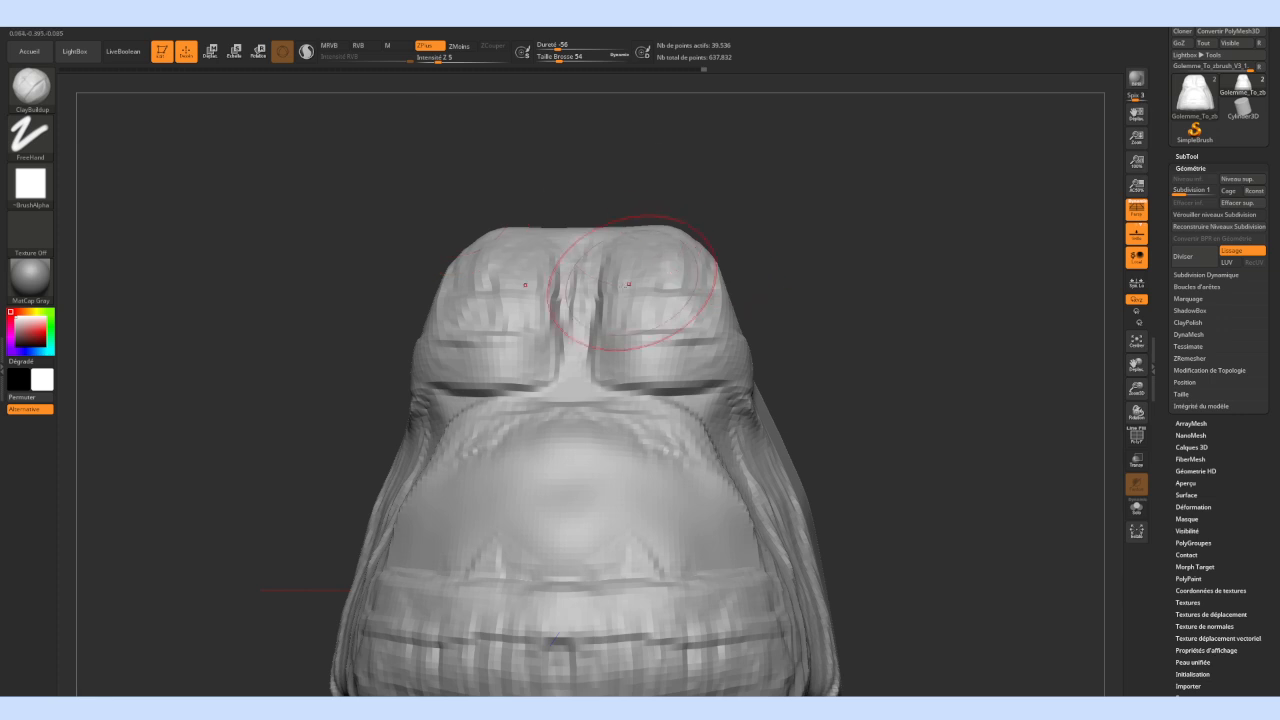
left_click_drag(603, 300, 588, 202)
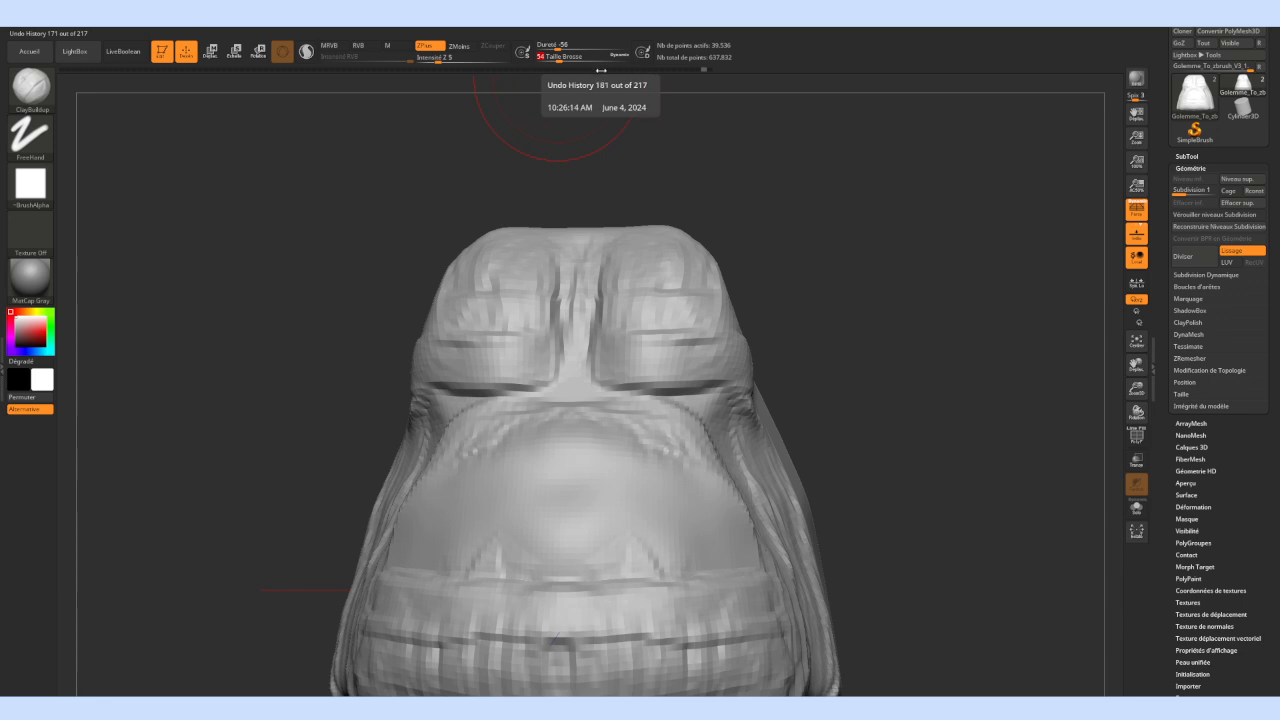
left_click(559, 60)
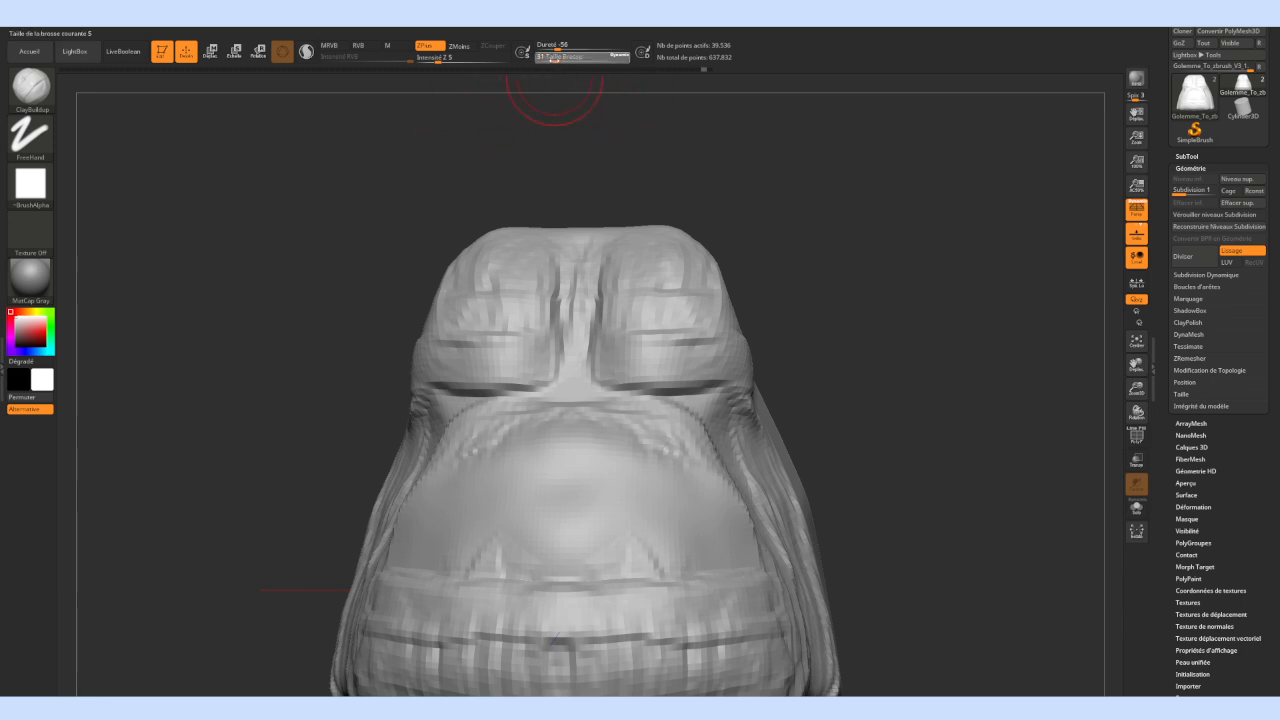
mouse_move(599, 248)
left_mouse_down()
mouse_move(594, 338)
mouse_move(604, 325)
mouse_move(607, 350)
left_mouse_up()
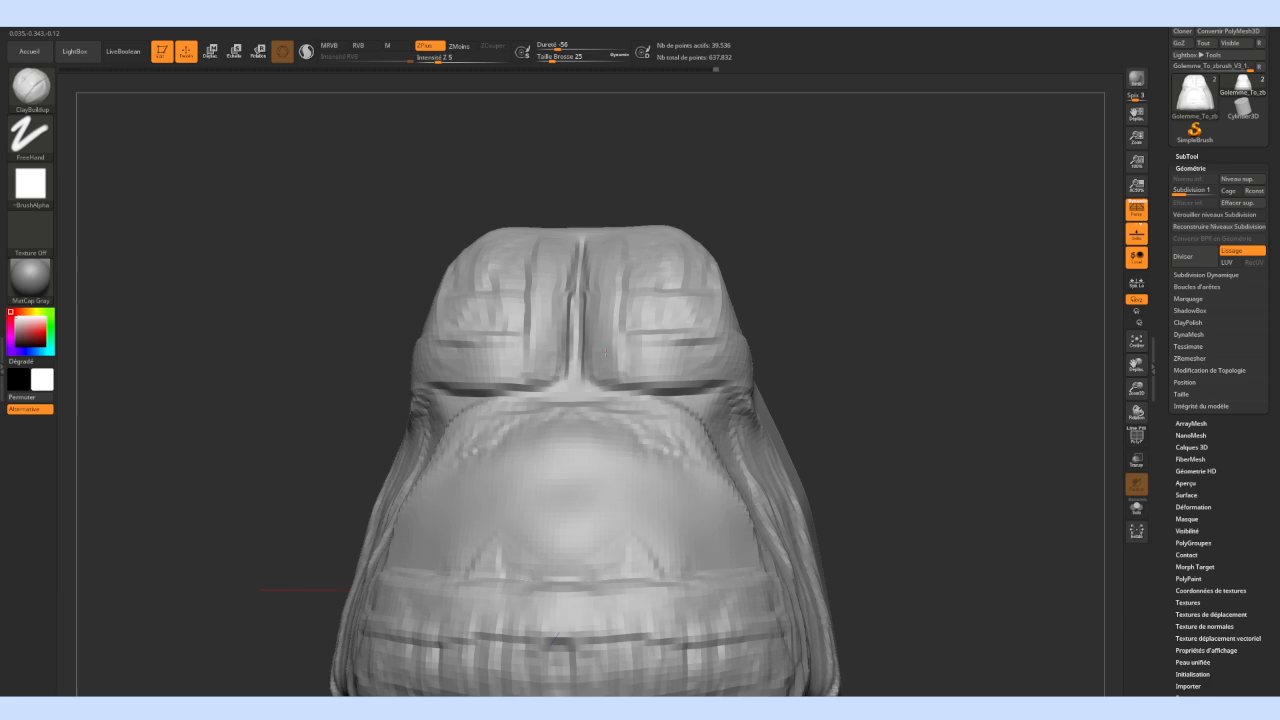
mouse_move(449, 152)
left_mouse_down()
mouse_move(386, 194)
mouse_move(414, 203)
mouse_move(455, 171)
left_mouse_up()
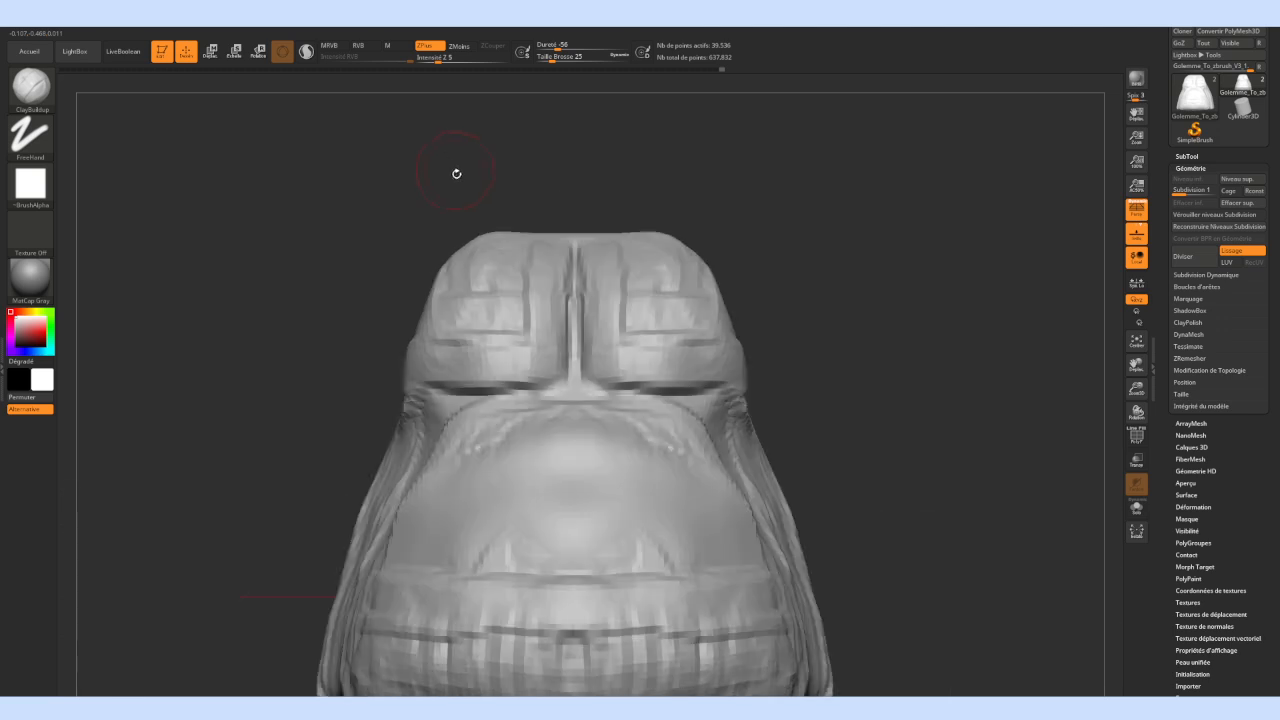
Smooth the raised marks on the lower part of the belly, just above the bottom rim
left_click_drag(342, 355, 384, 301, "alt")
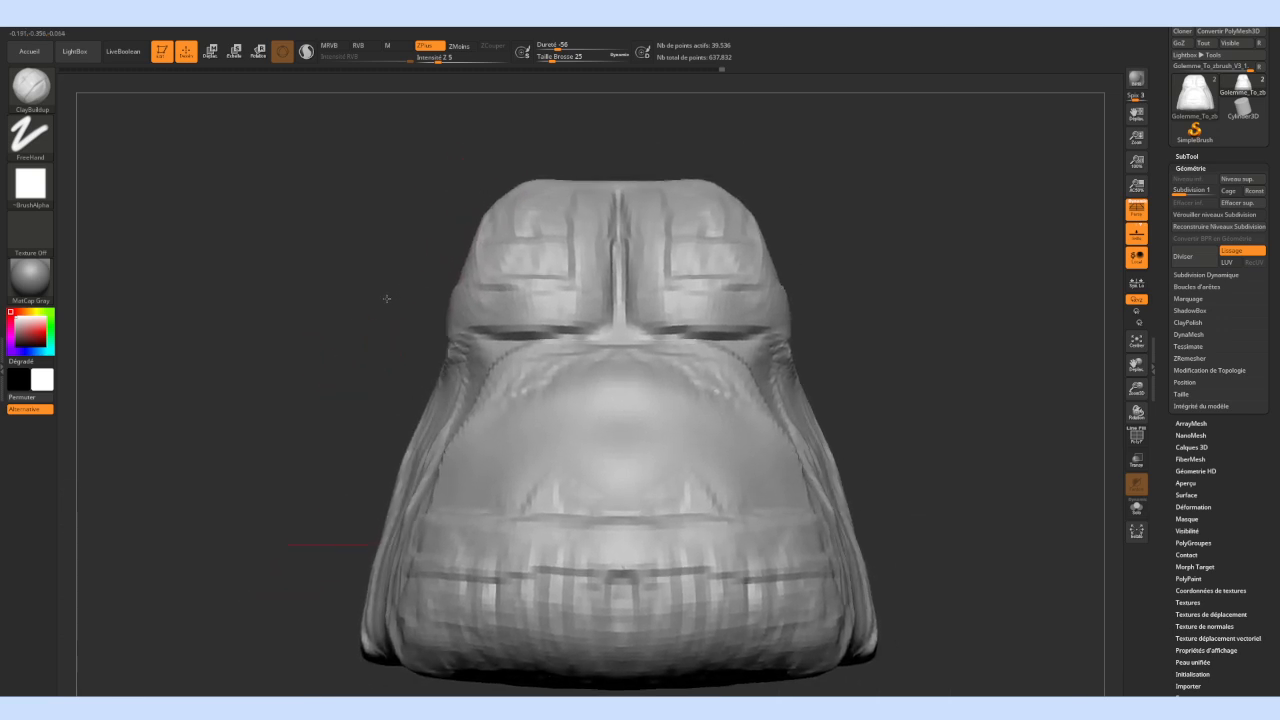
left_click_drag(564, 480, 580, 484, "shift")
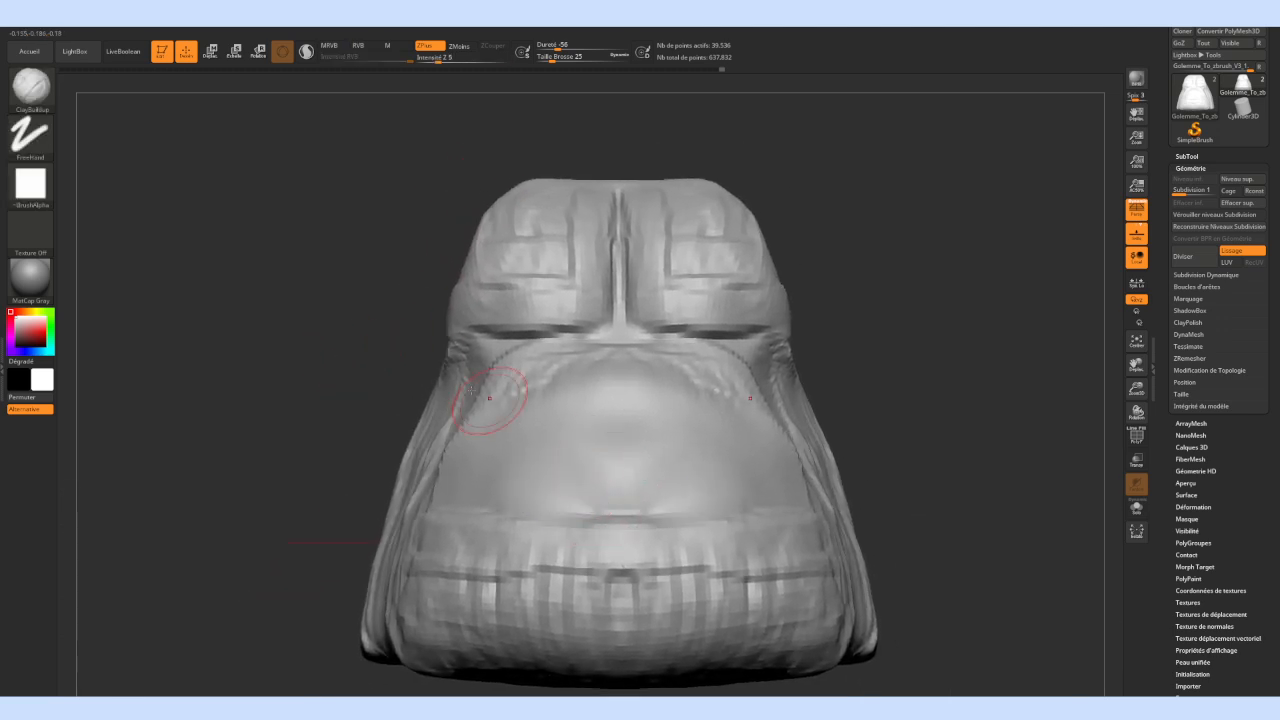
mouse_move(381, 308)
left_mouse_down()
mouse_move(351, 303)
mouse_move(395, 324)
left_mouse_up()
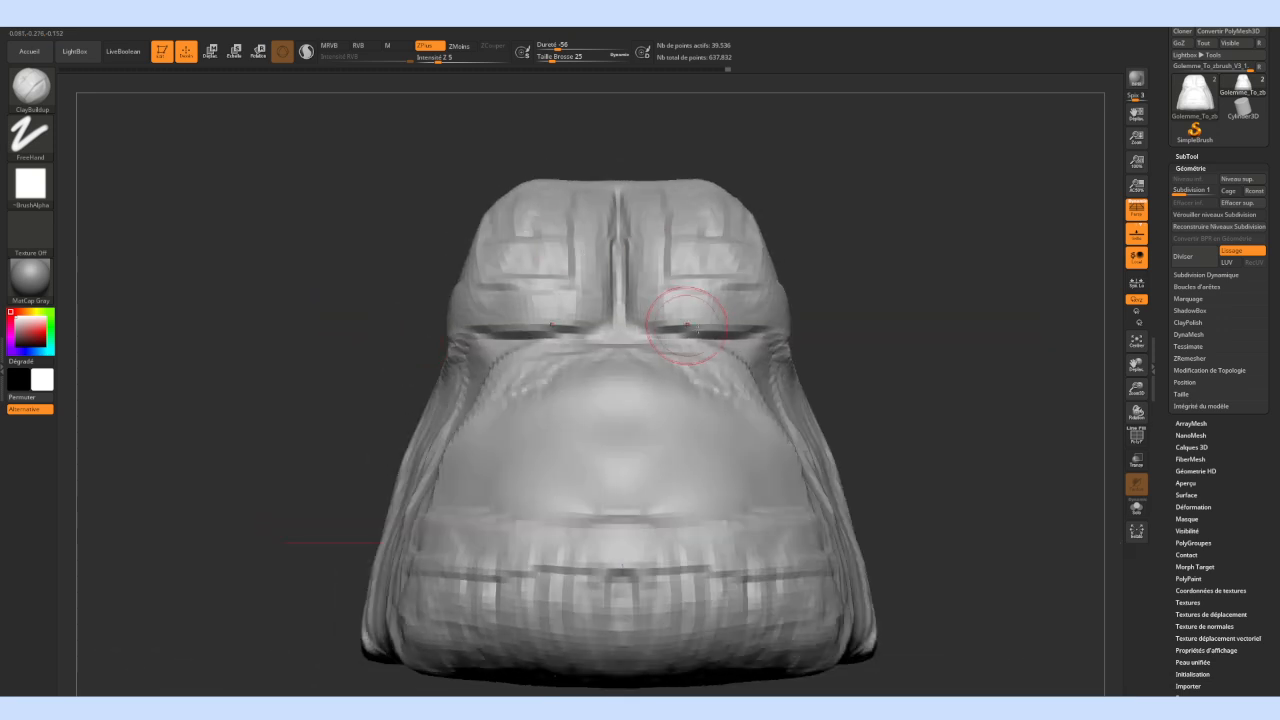
Extend the thick bottom rim from the flank along the side of the torso with ClayBuildup
mouse_move(943, 429)
left_mouse_down()
mouse_move(527, 334)
mouse_move(440, 345)
left_mouse_up()
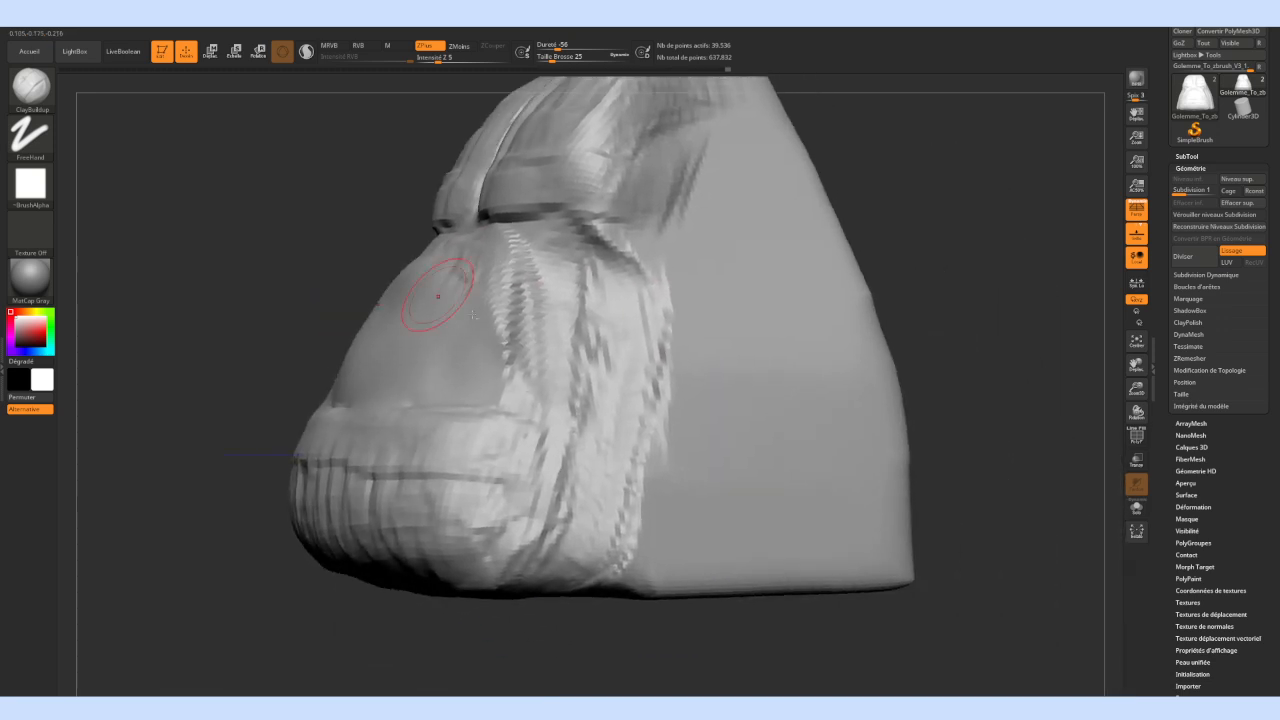
mouse_move(664, 454)
left_mouse_down()
mouse_move(565, 562)
mouse_move(804, 550)
mouse_move(746, 461)
left_mouse_up()
mouse_move(821, 449)
left_mouse_down()
mouse_move(870, 468)
mouse_move(880, 515)
mouse_move(842, 571)
left_mouse_up()
left_click_drag(819, 449, 822, 546)
left_click_drag(675, 437, 667, 492)
Build up a rounded bulge on the bottom rim at the hip, directly below the flank
mouse_move(986, 434)
left_mouse_down()
mouse_move(951, 417)
mouse_move(957, 446)
mouse_move(943, 466)
mouse_move(822, 427)
mouse_move(735, 430)
mouse_move(607, 531)
mouse_move(625, 475)
mouse_move(480, 600)
mouse_move(474, 537)
mouse_move(507, 536)
left_mouse_up()
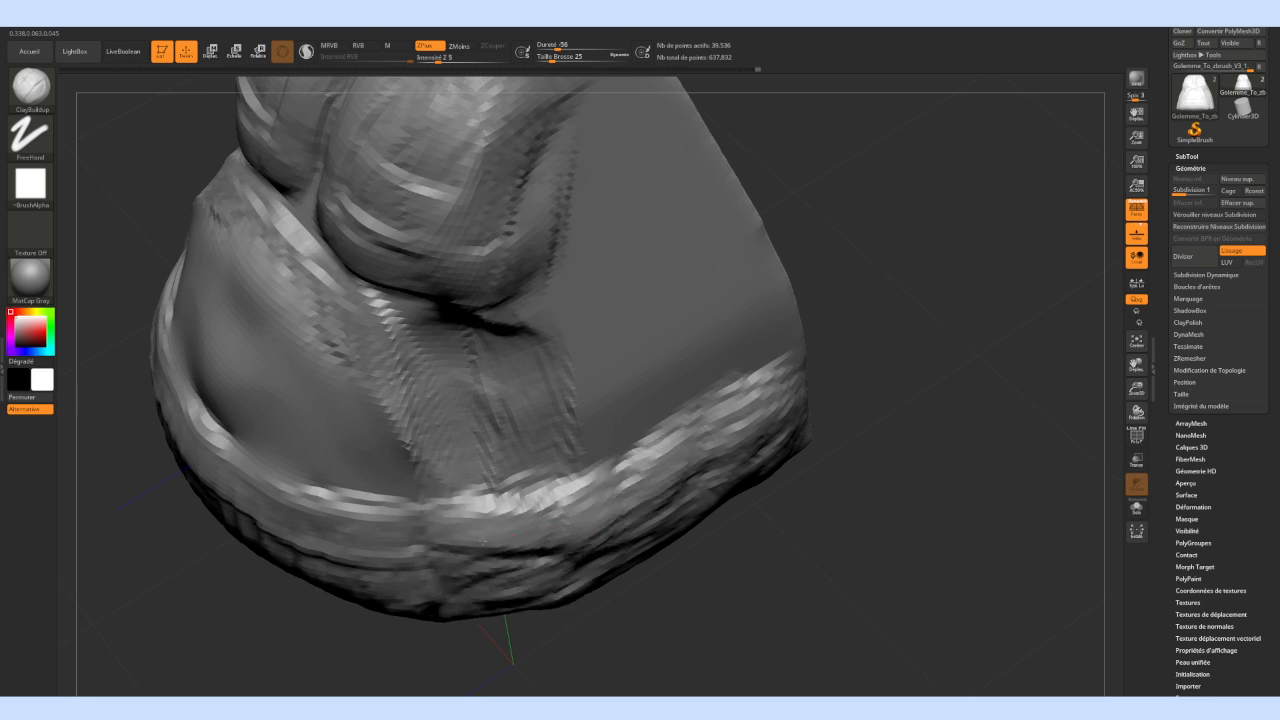
left_click_drag(854, 544, 757, 458)
mouse_move(494, 455)
left_mouse_down()
mouse_move(500, 428)
mouse_move(490, 468)
mouse_move(562, 468)
mouse_move(617, 441)
mouse_move(485, 450)
mouse_move(460, 470)
mouse_move(570, 470)
left_mouse_up()
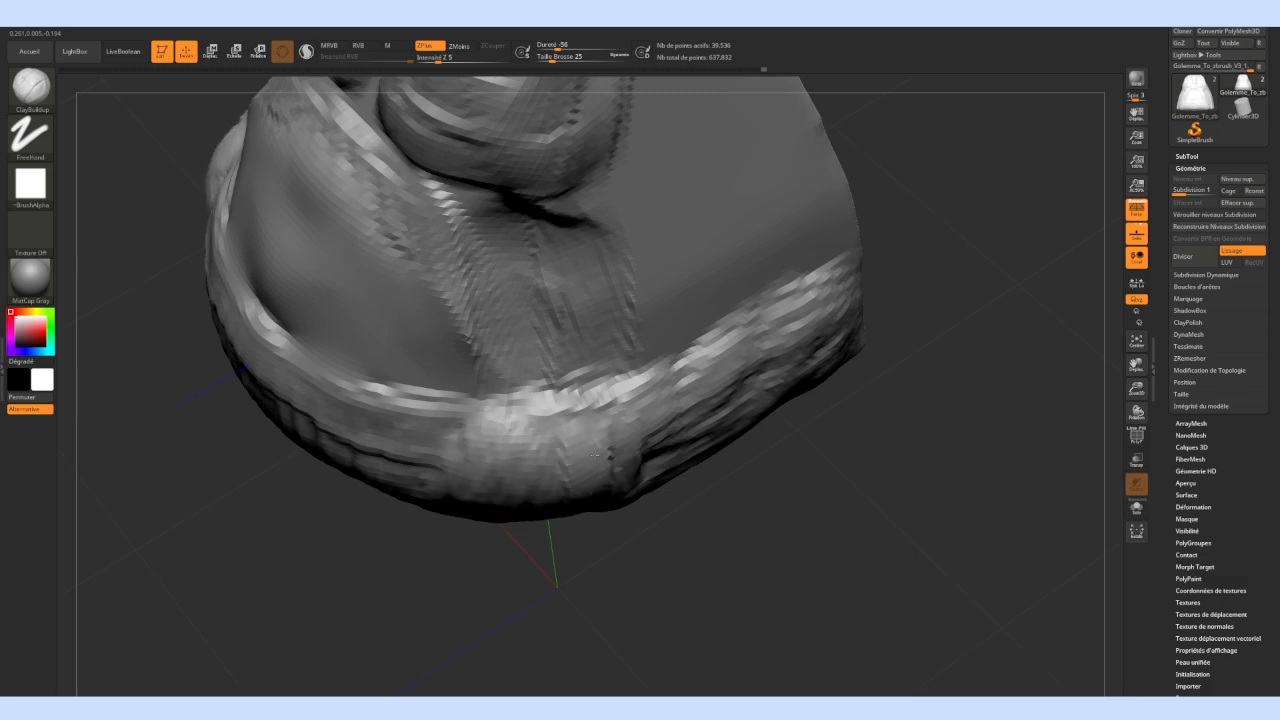
left_click_drag(770, 467, 774, 516)
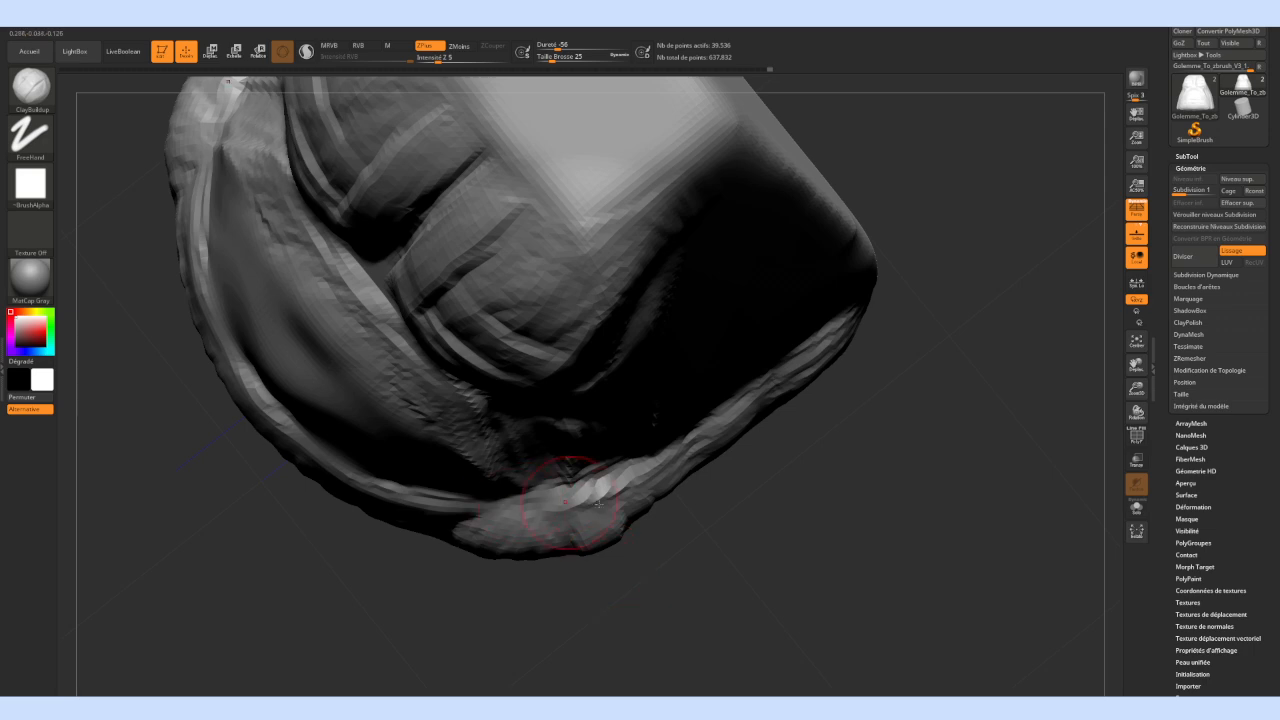
mouse_move(450, 536)
left_mouse_down()
mouse_move(520, 525)
mouse_move(540, 540)
mouse_move(502, 572)
left_mouse_up()
mouse_move(656, 595)
left_mouse_down()
mouse_move(547, 590)
mouse_move(512, 655)
mouse_move(570, 590)
mouse_move(640, 565)
mouse_move(532, 605)
left_mouse_up()
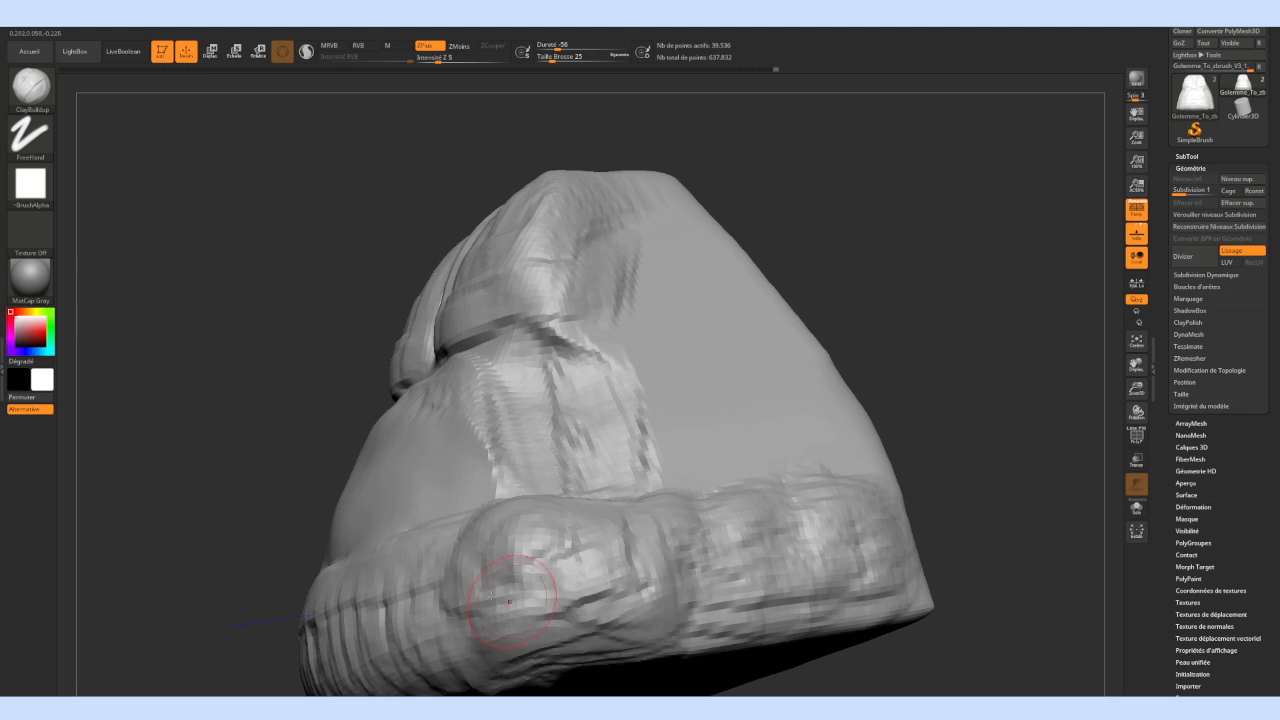
Continue the thick bottom rim around the rear corner and across the lower back with ClayBuildup strokes
left_click_drag(893, 443, 818, 352)
left_click_drag(733, 262, 575, 410)
left_click_drag(632, 368, 570, 390)
mouse_move(660, 343)
left_mouse_down()
mouse_move(722, 321)
mouse_move(720, 365)
mouse_move(635, 414)
left_mouse_up()
mouse_move(912, 413)
left_mouse_down()
mouse_move(749, 323)
mouse_move(825, 330)
mouse_move(725, 395)
mouse_move(800, 385)
mouse_move(773, 425)
mouse_move(775, 470)
mouse_move(860, 440)
mouse_move(930, 460)
mouse_move(707, 600)
left_mouse_up()
mouse_move(652, 390)
left_mouse_down()
mouse_move(670, 580)
mouse_move(690, 340)
mouse_move(725, 560)
mouse_move(740, 407)
mouse_move(775, 560)
mouse_move(757, 372)
mouse_move(822, 582)
mouse_move(806, 398)
mouse_move(850, 520)
mouse_move(885, 370)
mouse_move(935, 470)
left_mouse_up()
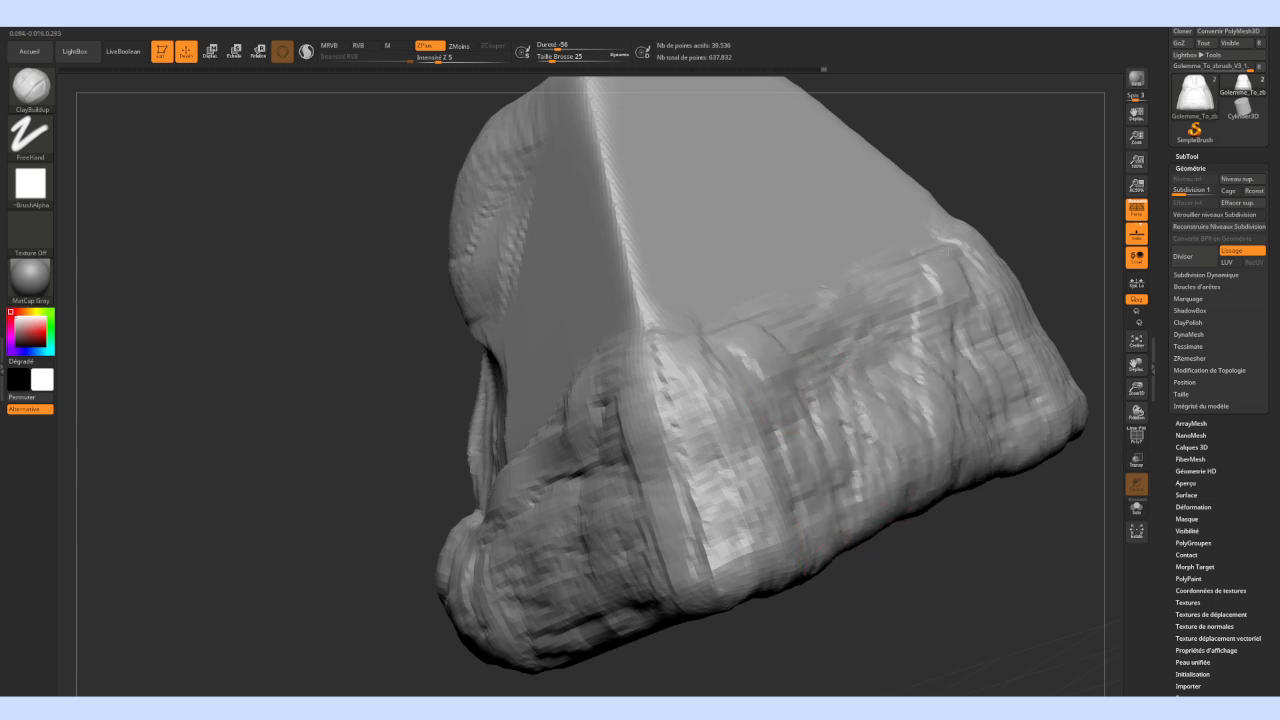
Thicken the upper edge and rear corner of the lower-back band with further ClayBuildup strokes
mouse_move(925, 285)
left_mouse_down()
mouse_move(790, 355)
mouse_move(955, 360)
mouse_move(760, 420)
mouse_move(985, 315)
left_mouse_up()
left_click_drag(561, 483, 590, 505)
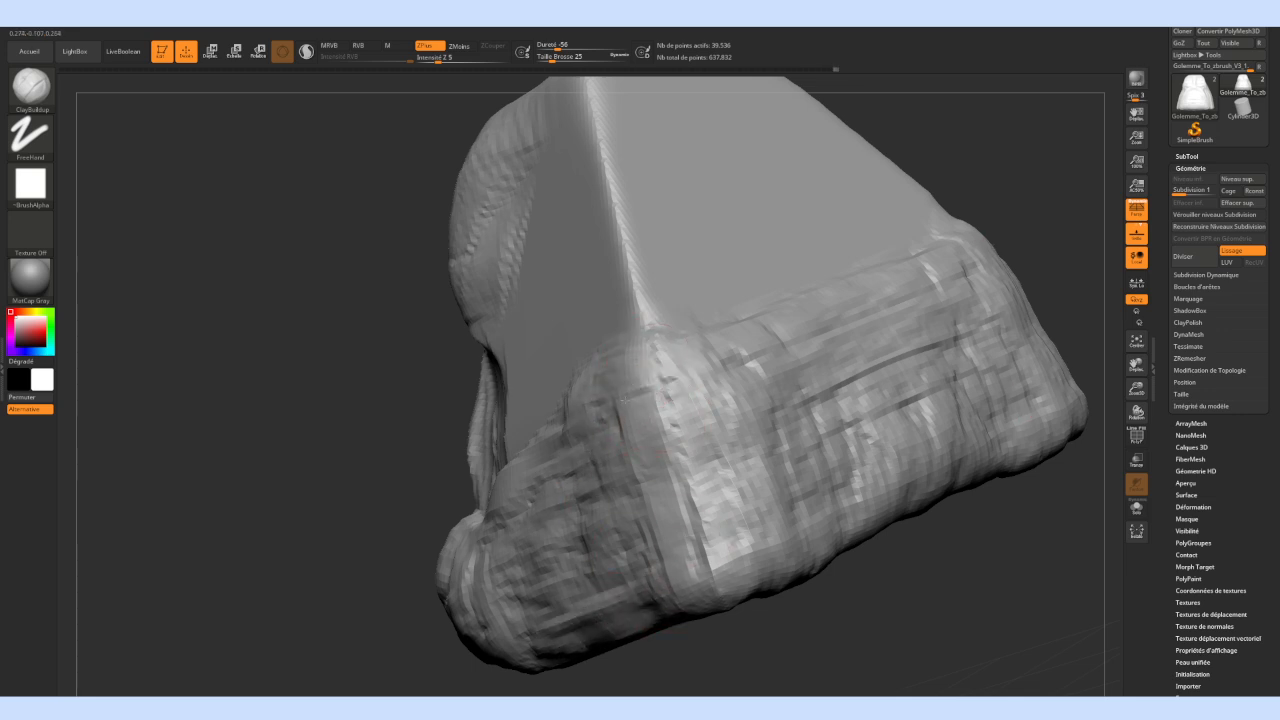
left_click_drag(660, 362, 978, 250)
mouse_move(742, 332)
left_mouse_down()
mouse_move(780, 400)
mouse_move(790, 480)
mouse_move(770, 540)
left_mouse_up()
Build up the upper belly beneath the pectorals with overlapping ClayBuildup strokes and soften the added volume
mouse_move(911, 593)
left_mouse_down("alt")
mouse_move(848, 632)
mouse_move(894, 601)
mouse_move(937, 597)
mouse_move(867, 396)
mouse_move(849, 420)
mouse_move(807, 432)
mouse_move(803, 340)
mouse_move(884, 378)
left_mouse_up("alt")
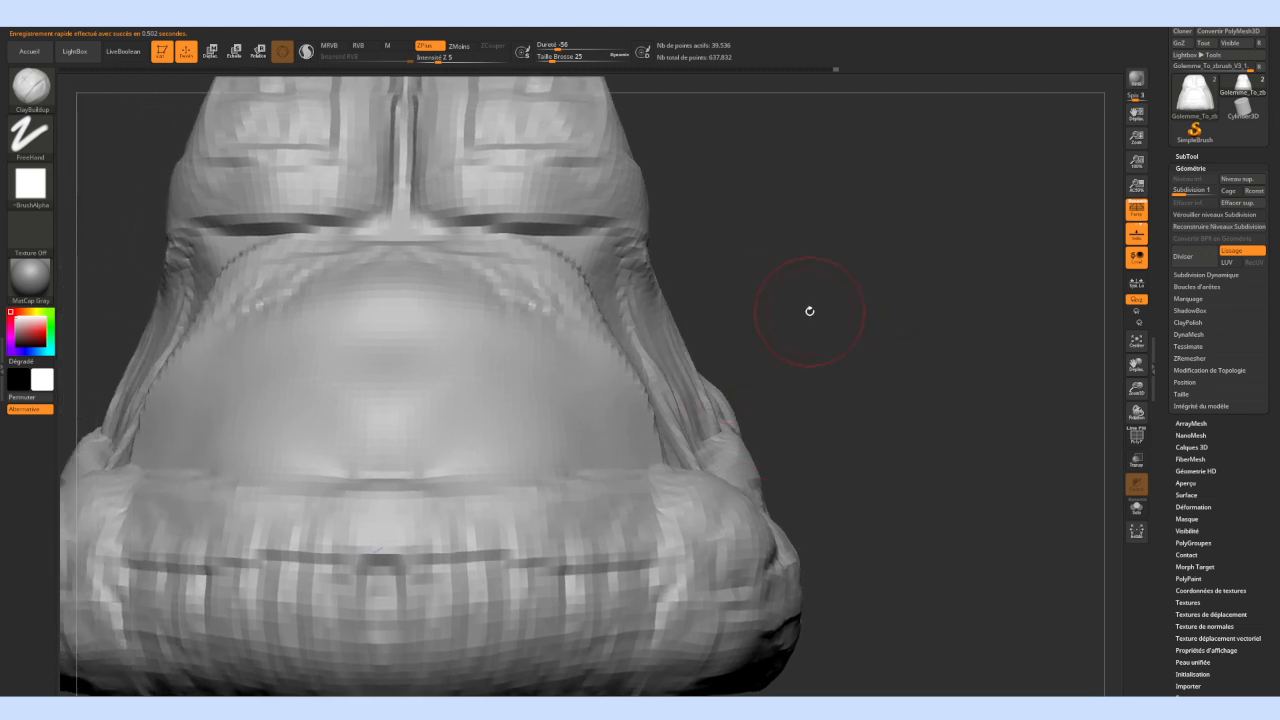
left_click_drag(810, 311, 815, 366)
mouse_move(699, 338)
left_mouse_down()
mouse_move(631, 344)
mouse_move(588, 322)
left_mouse_up()
mouse_move(645, 292)
left_mouse_down()
mouse_move(561, 310)
mouse_move(568, 377)
left_mouse_up()
mouse_move(534, 303)
left_mouse_down()
mouse_move(521, 345)
mouse_move(508, 340)
mouse_move(590, 292)
mouse_move(648, 350)
left_mouse_up()
mouse_move(648, 350)
left_mouse_down()
mouse_move(419, 369)
mouse_move(372, 292)
left_mouse_up()
mouse_move(883, 344)
left_mouse_down()
mouse_move(920, 346)
mouse_move(925, 460)
left_mouse_up()
left_click_drag(883, 384, 868, 384)
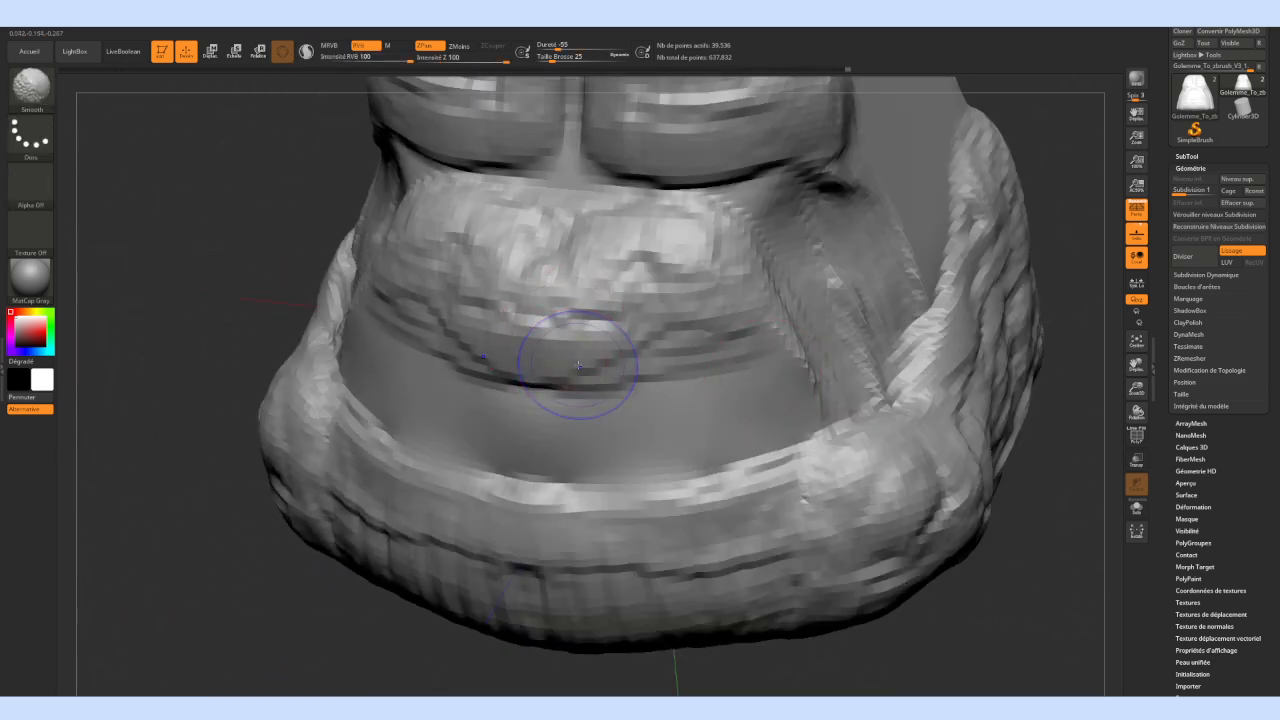
Build up a horizontal fold across the belly above the bottom rim and carry it around the flanks
mouse_move(588, 312)
left_mouse_down()
mouse_move(505, 340)
mouse_move(592, 330)
mouse_move(508, 345)
mouse_move(598, 375)
mouse_move(420, 360)
mouse_move(700, 260)
mouse_move(400, 260)
mouse_move(748, 415)
left_mouse_up()
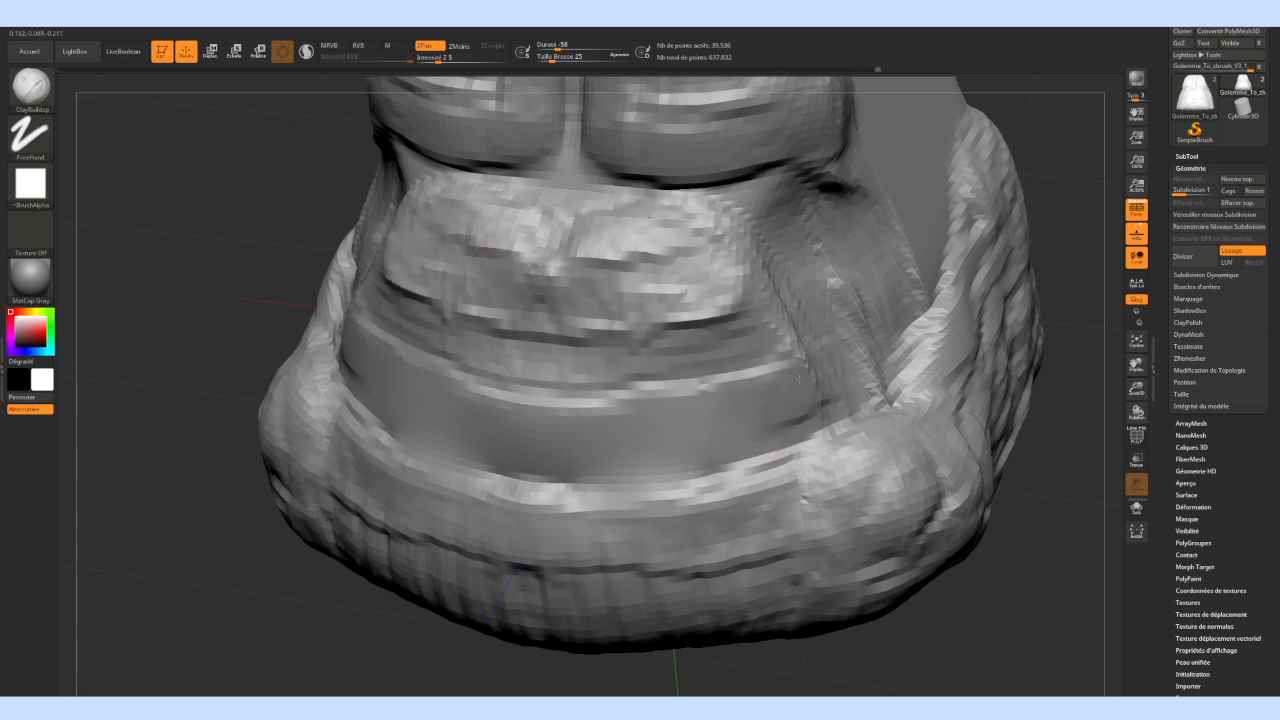
mouse_move(835, 323)
left_mouse_down()
mouse_move(815, 330)
mouse_move(805, 300)
mouse_move(852, 266)
mouse_move(915, 330)
mouse_move(868, 325)
mouse_move(872, 380)
mouse_move(721, 432)
mouse_move(795, 425)
mouse_move(650, 465)
mouse_move(590, 440)
mouse_move(507, 433)
mouse_move(590, 475)
mouse_move(900, 338)
mouse_move(866, 268)
mouse_move(858, 335)
mouse_move(812, 330)
left_mouse_up()
mouse_move(900, 345)
left_mouse_down()
mouse_move(909, 329)
mouse_move(805, 360)
mouse_move(729, 429)
mouse_move(795, 443)
left_mouse_up()
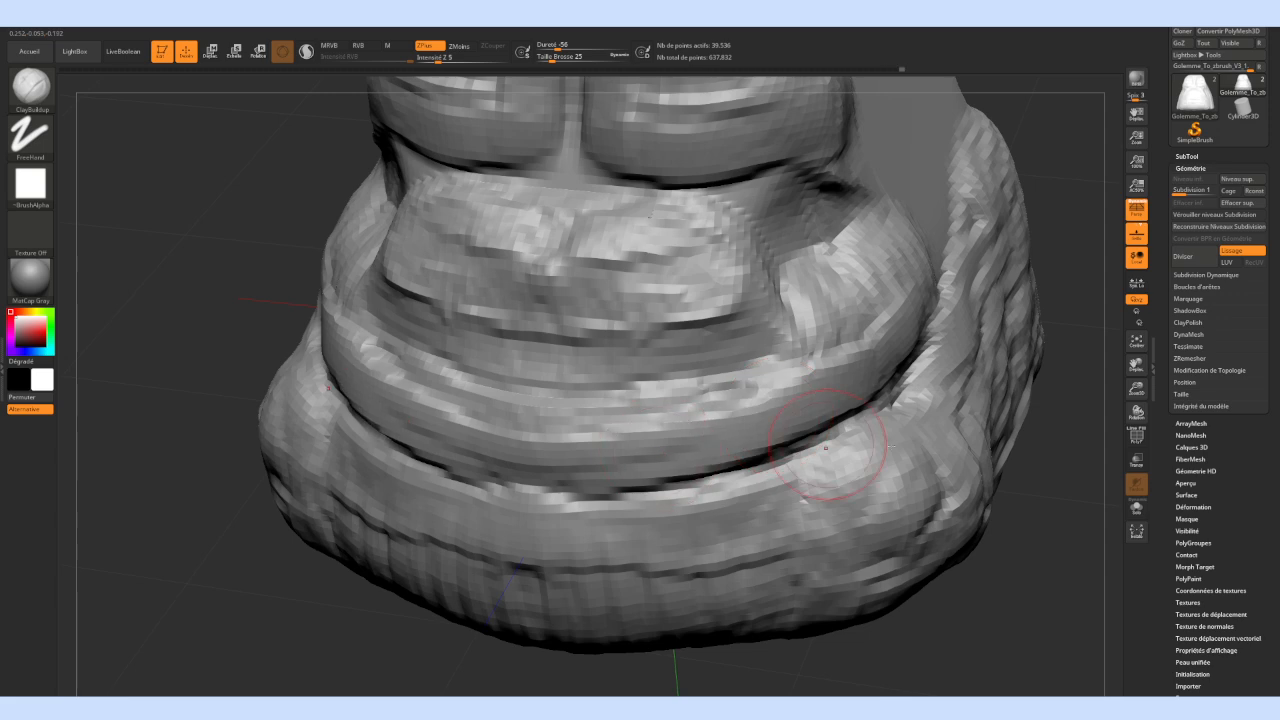
mouse_move(1005, 527)
left_mouse_down()
mouse_move(994, 551)
mouse_move(965, 518)
left_mouse_up()
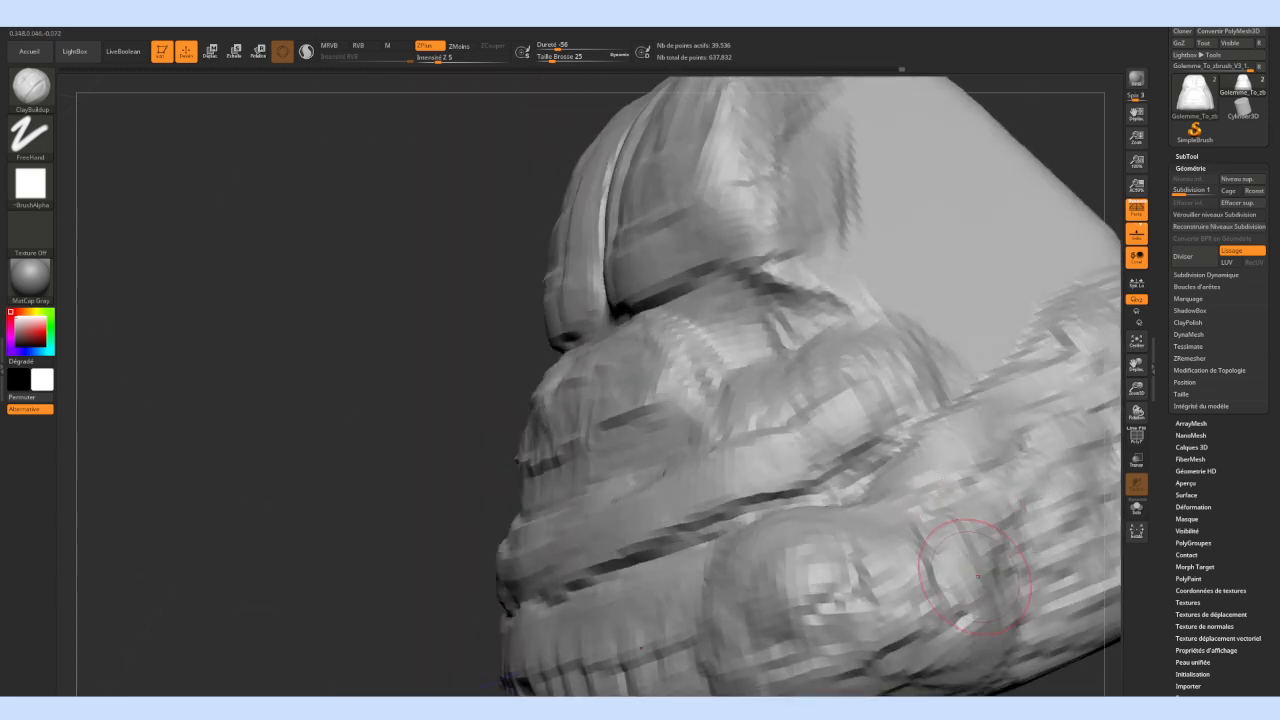
Build up the shoulder ridge around the top of the torso and across the upper back with ClayBuildup strokes
mouse_move(388, 302)
left_mouse_down("alt")
mouse_move(434, 280)
mouse_move(381, 304)
mouse_move(500, 330)
mouse_move(443, 312)
left_mouse_up("alt")
key("shift")
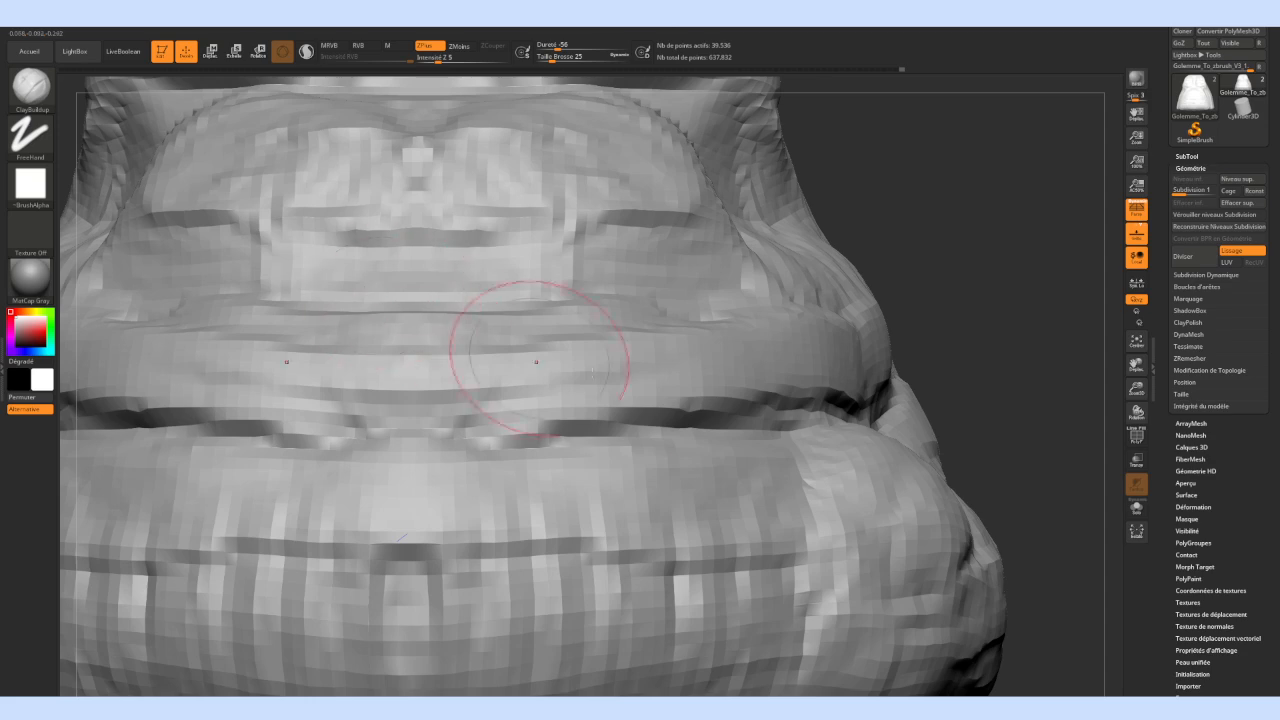
mouse_move(1001, 341)
left_mouse_down("alt")
mouse_move(1005, 400)
mouse_move(883, 286)
mouse_move(881, 312)
mouse_move(902, 317)
mouse_move(888, 334)
mouse_move(903, 378)
mouse_move(745, 288)
mouse_move(688, 336)
mouse_move(716, 374)
mouse_move(658, 335)
mouse_move(739, 335)
mouse_move(692, 322)
mouse_move(763, 287)
left_mouse_up("alt")
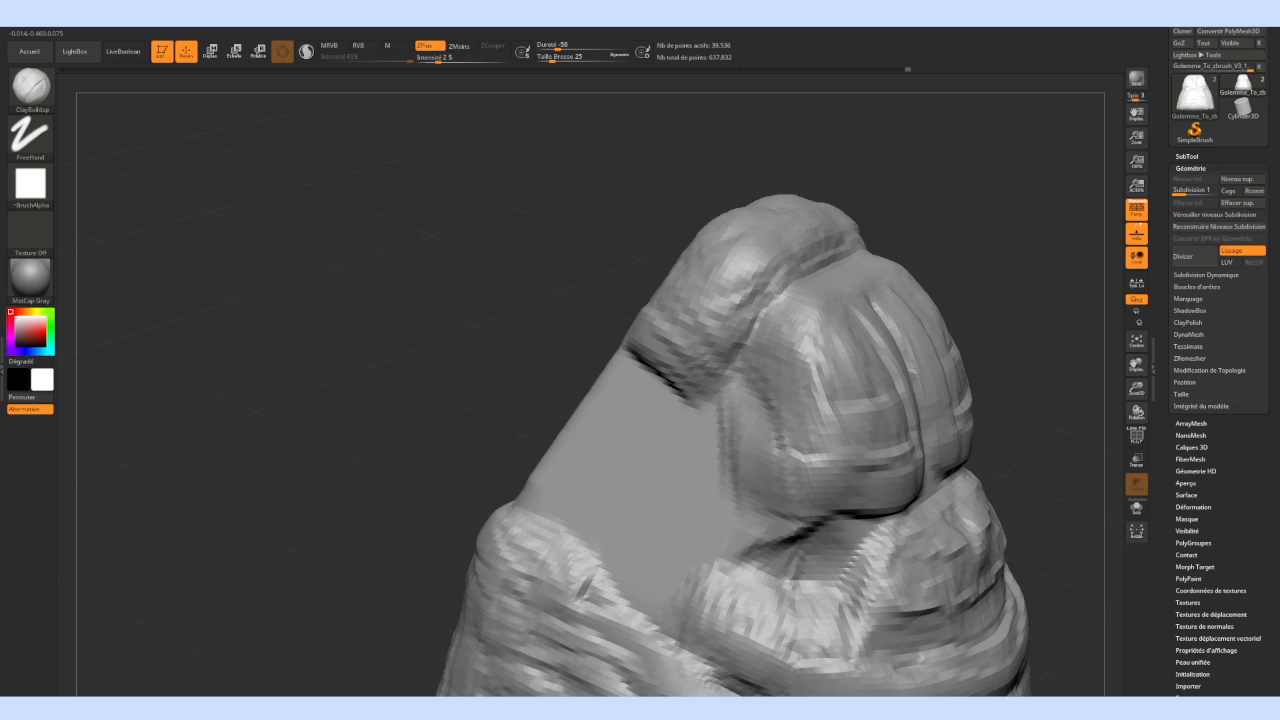
mouse_move(686, 276)
left_mouse_down()
mouse_move(724, 312)
mouse_move(721, 341)
left_mouse_up()
left_click_drag(617, 276, 640, 268)
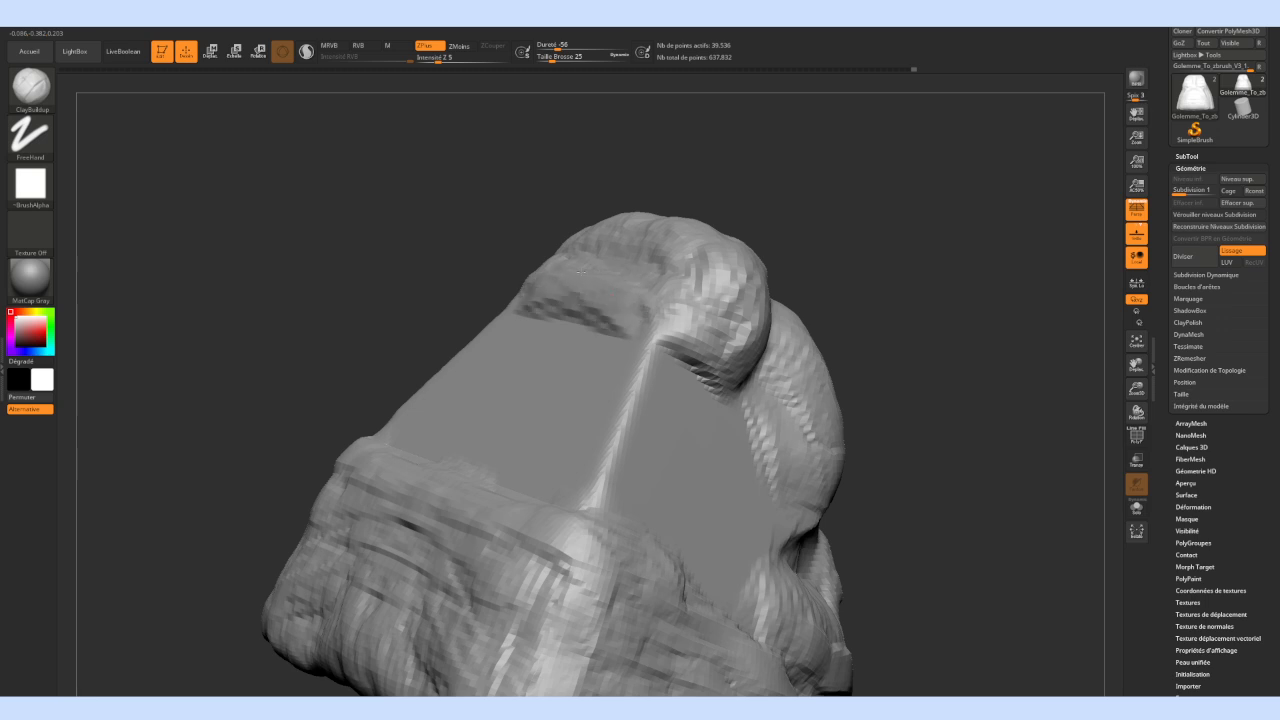
left_click_drag(461, 217, 729, 271)
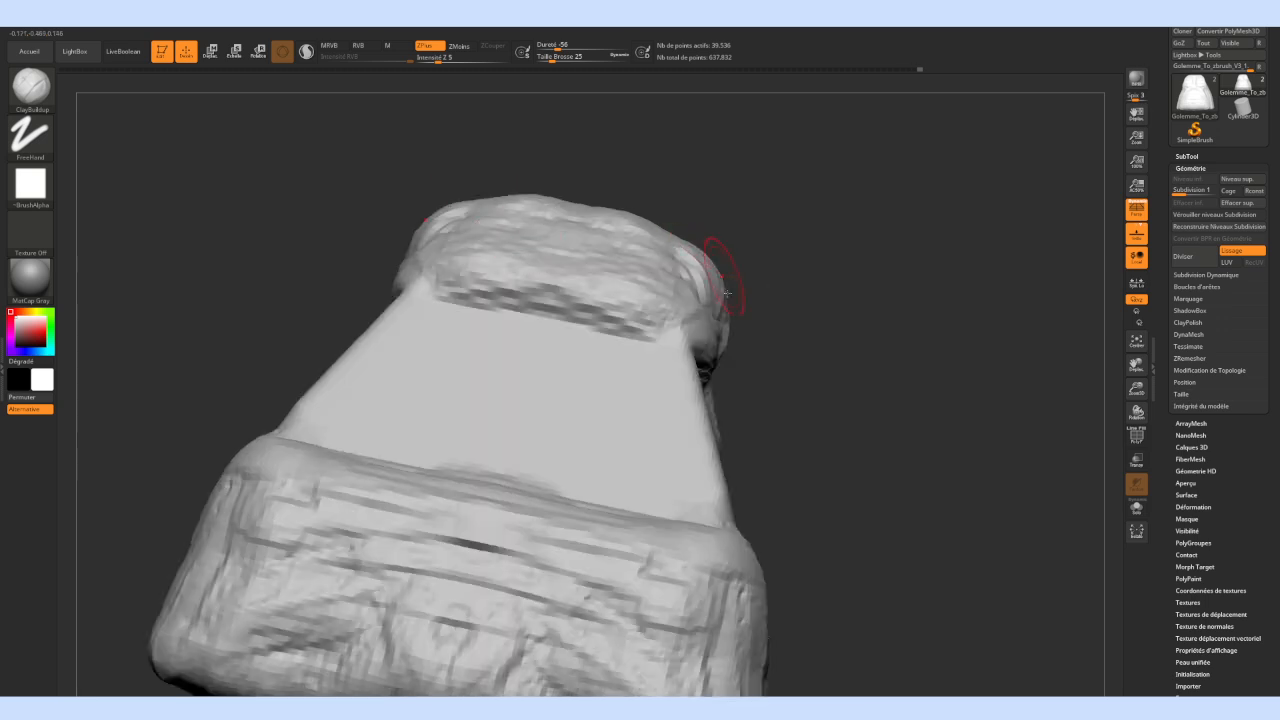
left_click_drag(522, 220, 612, 240)
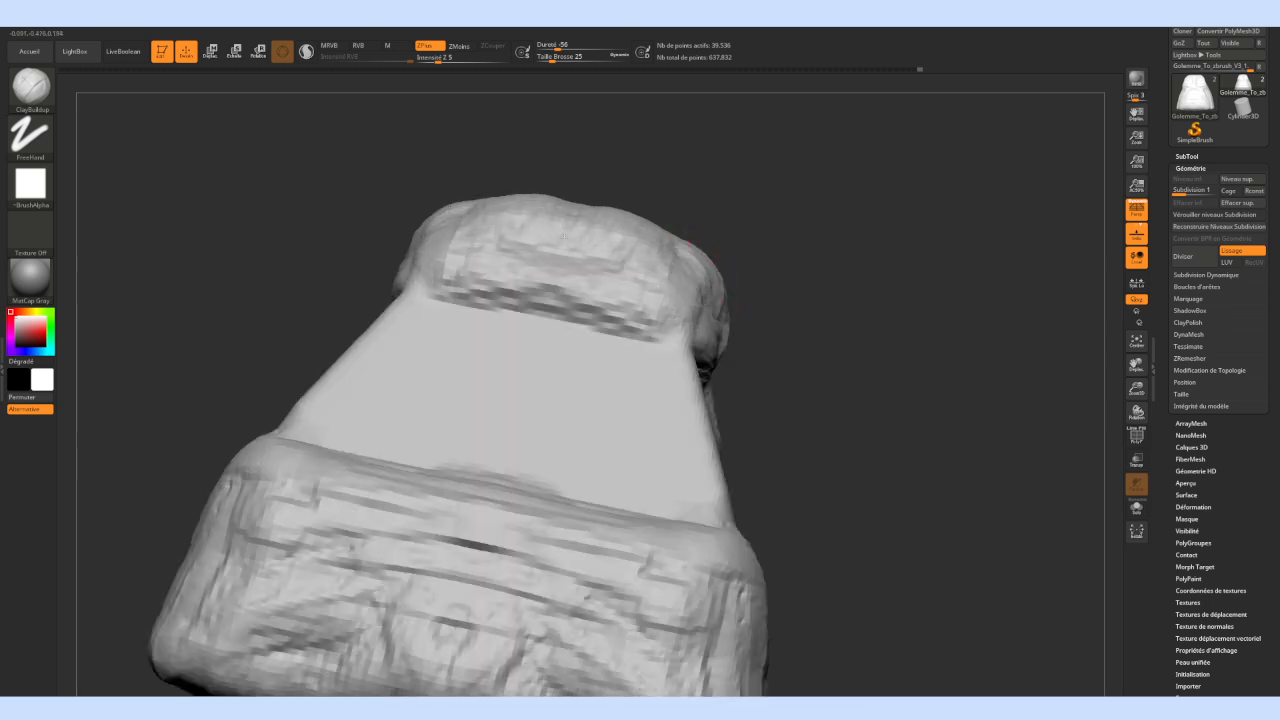
left_click_drag(676, 284, 652, 300)
Fill the horizontal creases on both sides of the upper belly below the pectorals with ClayBuildup
mouse_move(869, 368)
left_mouse_down()
mouse_move(817, 334)
mouse_move(680, 375)
left_mouse_up()
left_click_drag(975, 358, 887, 356)
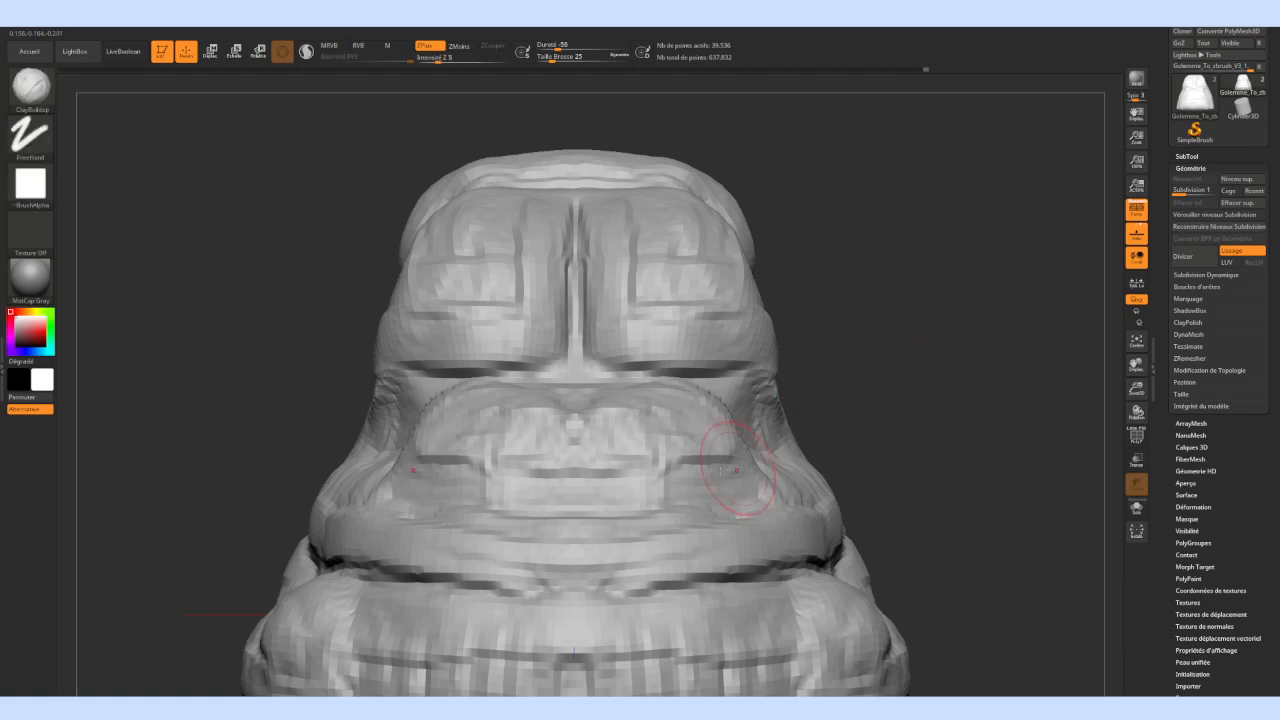
mouse_move(716, 470)
left_mouse_down()
mouse_move(594, 491)
mouse_move(600, 478)
mouse_move(580, 462)
mouse_move(660, 468)
mouse_move(650, 475)
left_mouse_up()
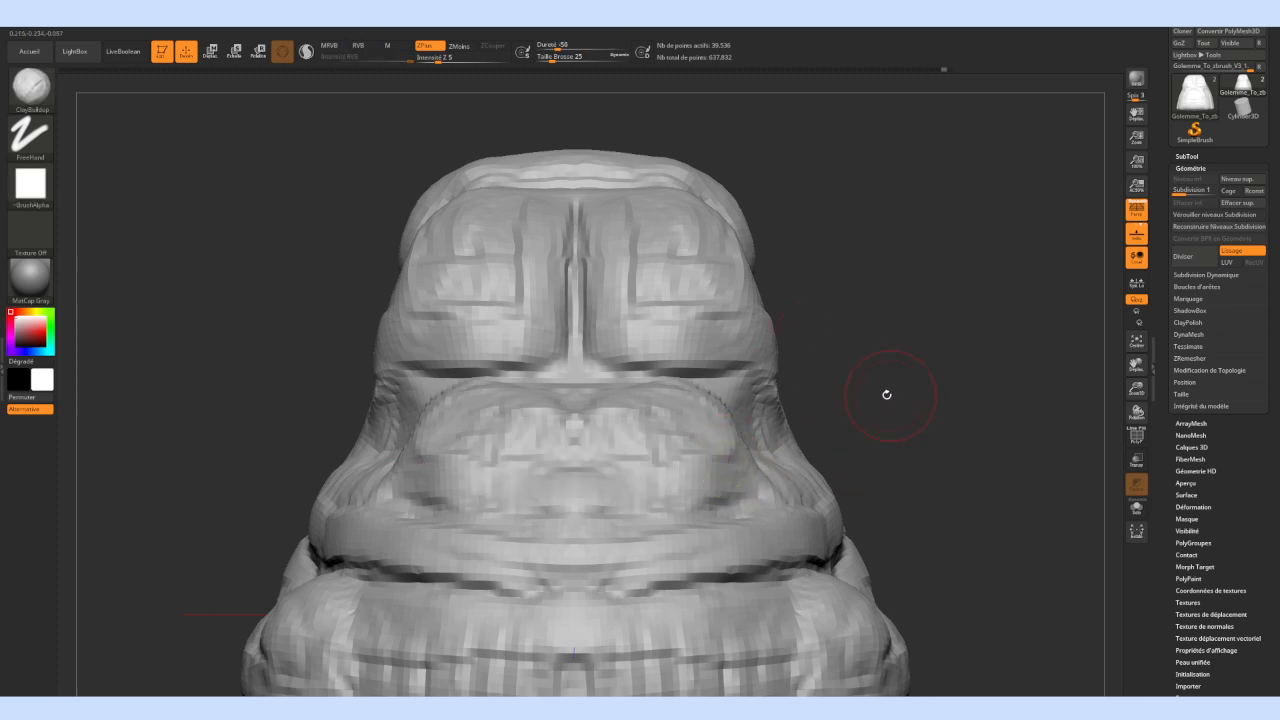
Add volume to the shoulder lump and fill the flat side area beneath it with layered ClayBuildup strokes
mouse_move(921, 345)
left_mouse_down()
mouse_move(946, 409)
mouse_move(928, 392)
left_mouse_up()
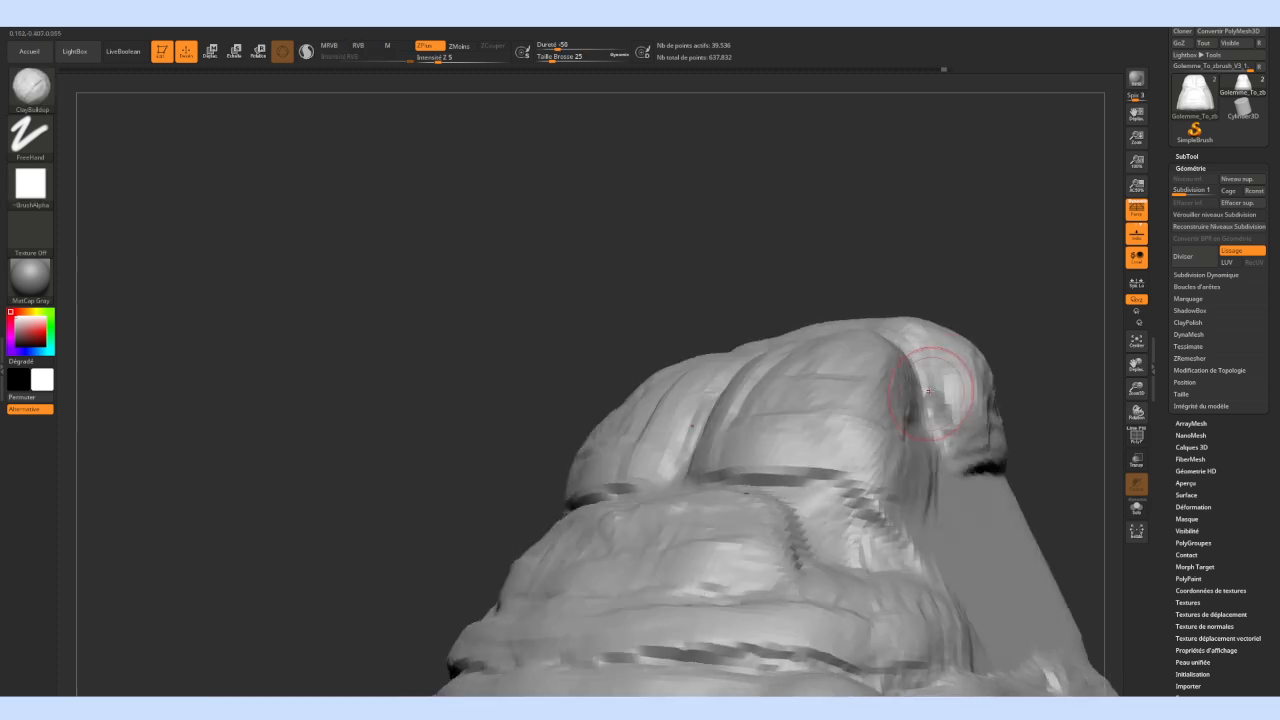
mouse_move(709, 172)
left_mouse_down()
mouse_move(668, 214)
mouse_move(677, 249)
left_mouse_up()
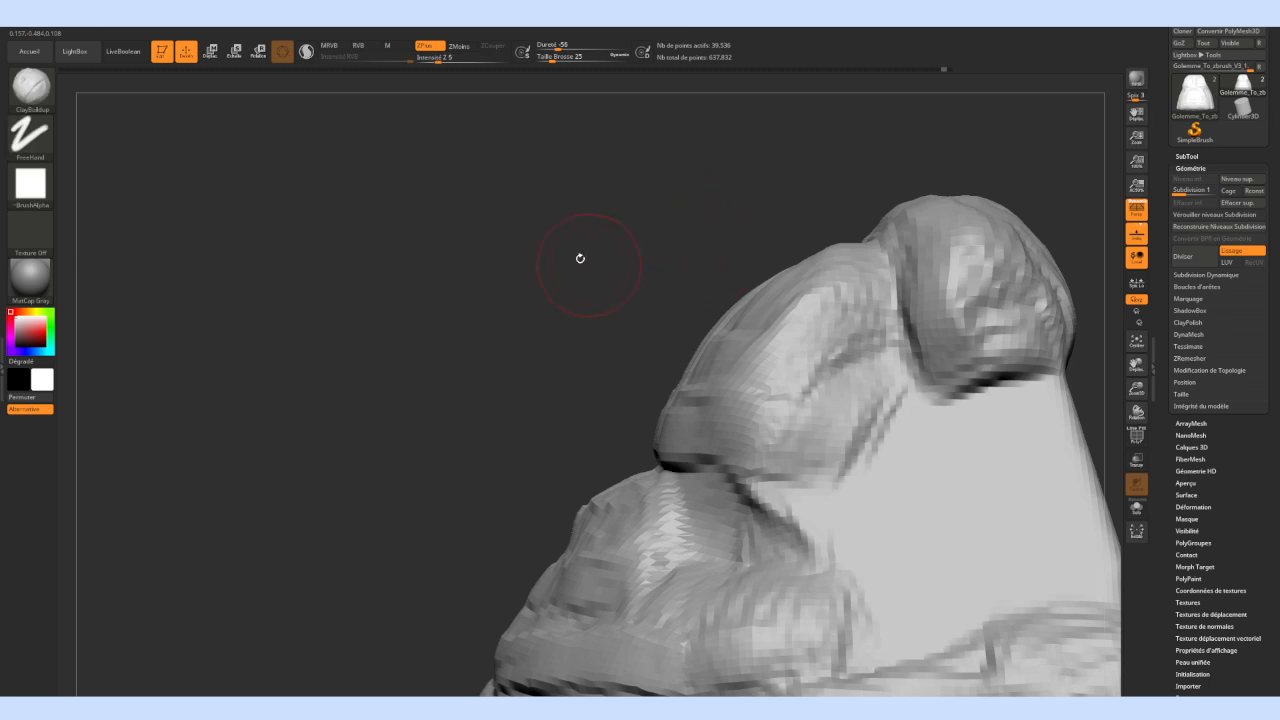
left_click_drag(583, 263, 450, 203)
mouse_move(612, 335)
left_mouse_down()
mouse_move(608, 500)
mouse_move(640, 490)
mouse_move(685, 291)
mouse_move(760, 300)
mouse_move(820, 460)
mouse_move(840, 270)
mouse_move(792, 258)
mouse_move(762, 440)
mouse_move(700, 340)
mouse_move(650, 490)
left_mouse_up()
mouse_move(808, 292)
left_mouse_down()
mouse_move(655, 303)
mouse_move(665, 318)
mouse_move(617, 445)
mouse_move(645, 480)
mouse_move(862, 425)
left_mouse_up()
mouse_move(764, 429)
left_mouse_down()
mouse_move(842, 390)
mouse_move(800, 322)
mouse_move(737, 405)
left_mouse_up()
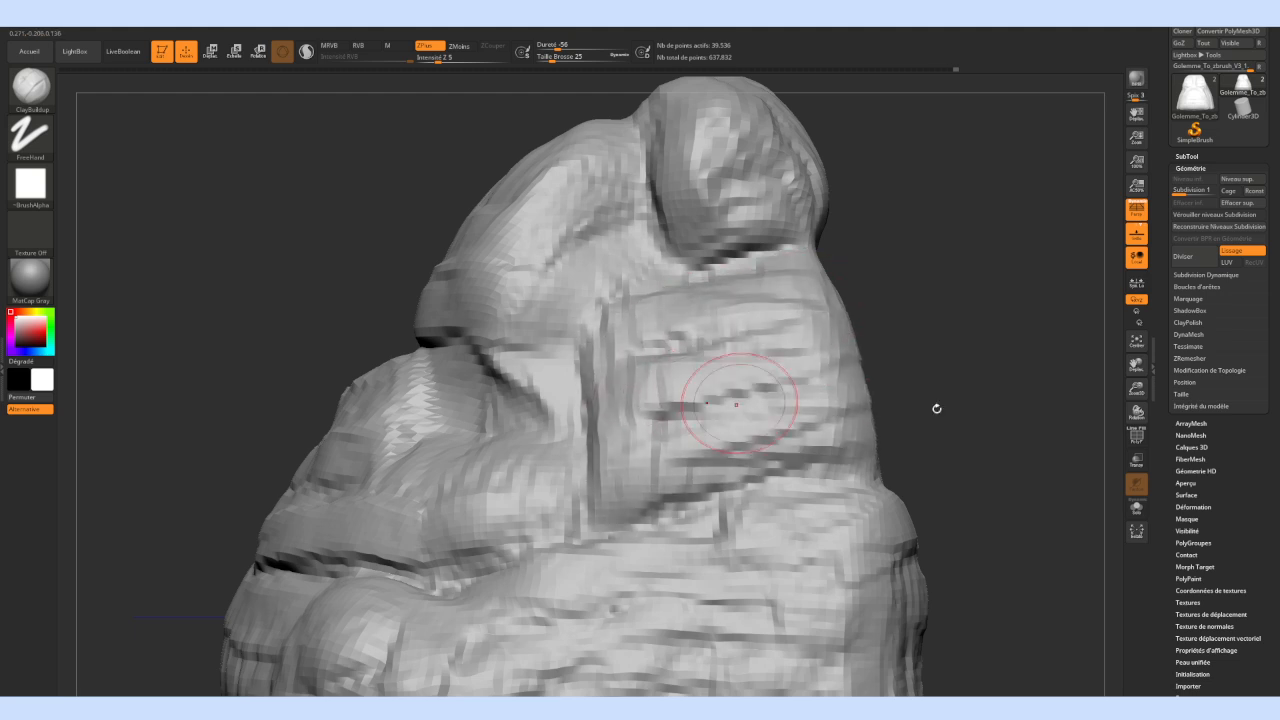
Build up the flat middle of the back between the shoulder ridge and lower-back band, blending it around the rear corner into the side
left_click_drag(998, 338, 740, 335, "alt")
mouse_move(543, 285)
left_mouse_down("alt")
mouse_move(351, 286)
mouse_move(333, 333)
left_mouse_up("alt")
mouse_move(886, 320)
left_mouse_down()
mouse_move(530, 330)
mouse_move(910, 390)
mouse_move(480, 430)
mouse_move(940, 480)
mouse_move(898, 474)
mouse_move(955, 470)
mouse_move(905, 340)
mouse_move(850, 430)
mouse_move(757, 430)
mouse_move(733, 345)
mouse_move(795, 400)
left_mouse_up()
mouse_move(935, 375)
left_mouse_down()
mouse_move(922, 468)
mouse_move(840, 475)
left_mouse_up()
mouse_move(890, 430)
left_mouse_down()
mouse_move(465, 412)
mouse_move(890, 370)
mouse_move(515, 345)
mouse_move(550, 280)
left_mouse_up()
mouse_move(493, 386)
left_mouse_down()
mouse_move(428, 428)
mouse_move(560, 470)
mouse_move(714, 468)
mouse_move(600, 430)
left_mouse_up()
left_click_drag(299, 314, 345, 310)
left_click_drag(595, 362, 893, 330)
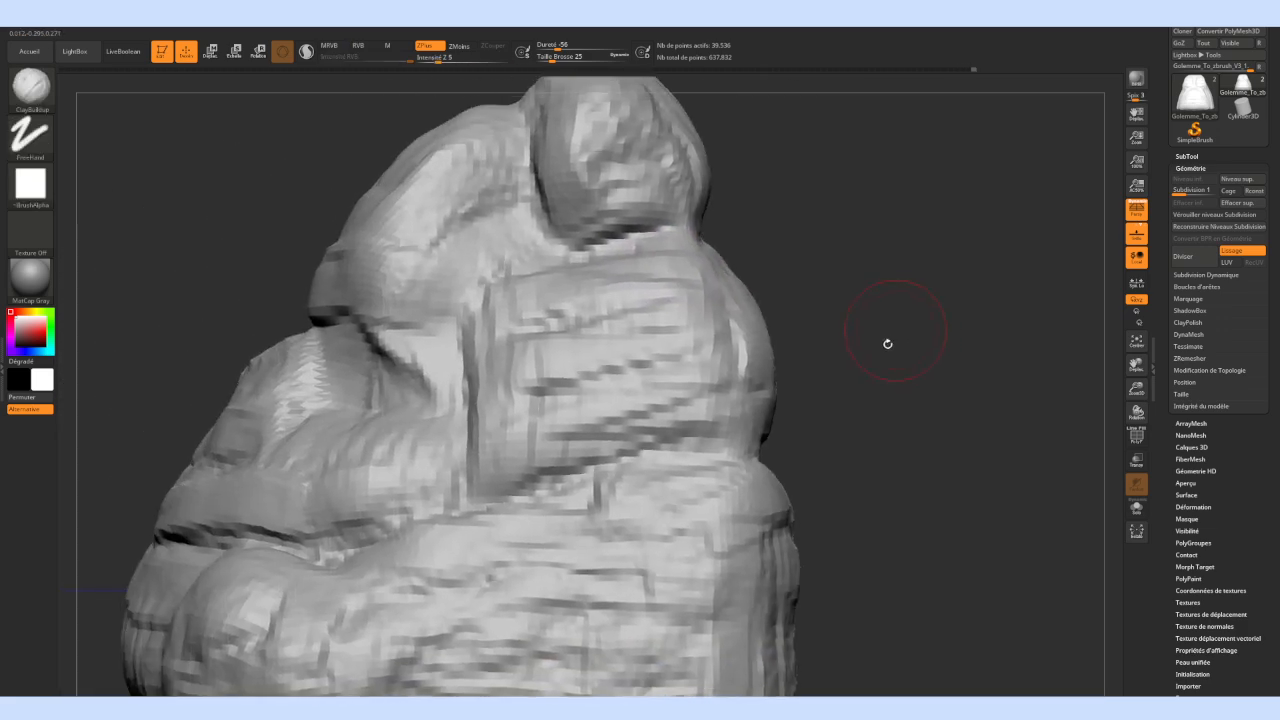
Raise the torso to subdivision level 3 and smooth the creases on the front of the bottom rim
left_click_drag(916, 458, 836, 399, "alt")
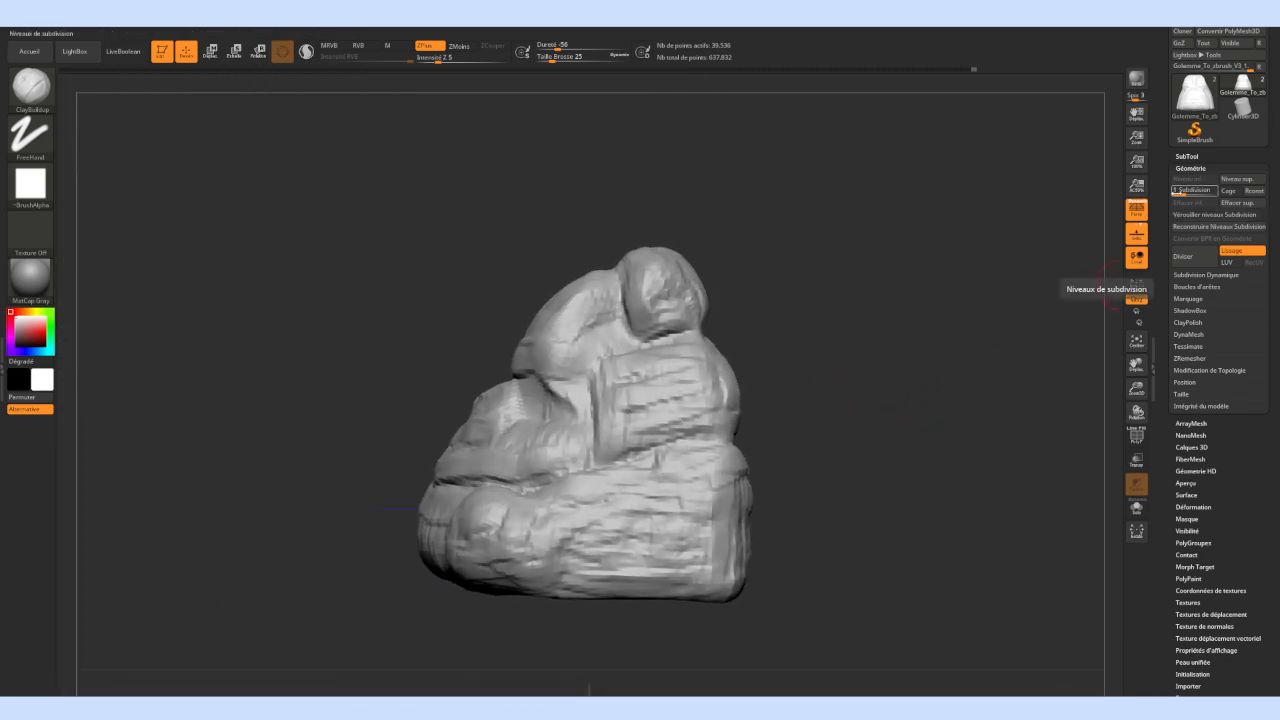
left_click_drag(1210, 195, 1212, 195)
left_click_drag(434, 356, 488, 402)
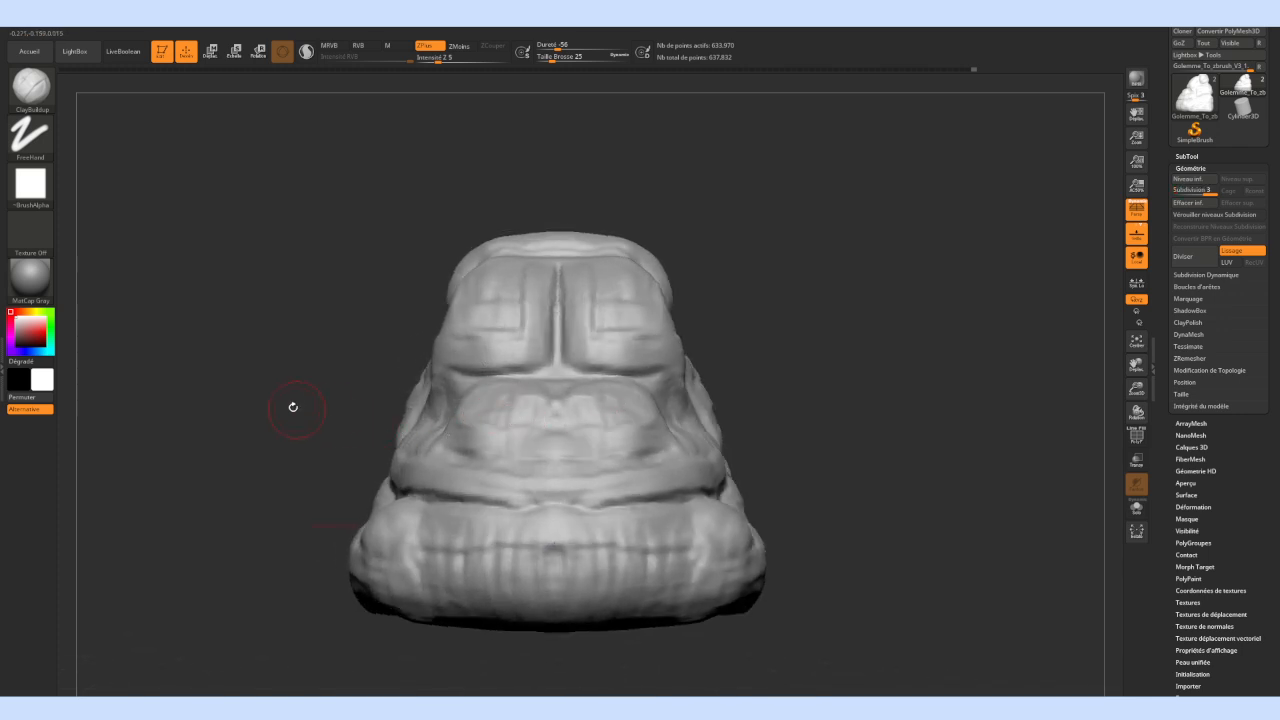
left_click_drag(296, 408, 366, 330, "alt")
key("shift")
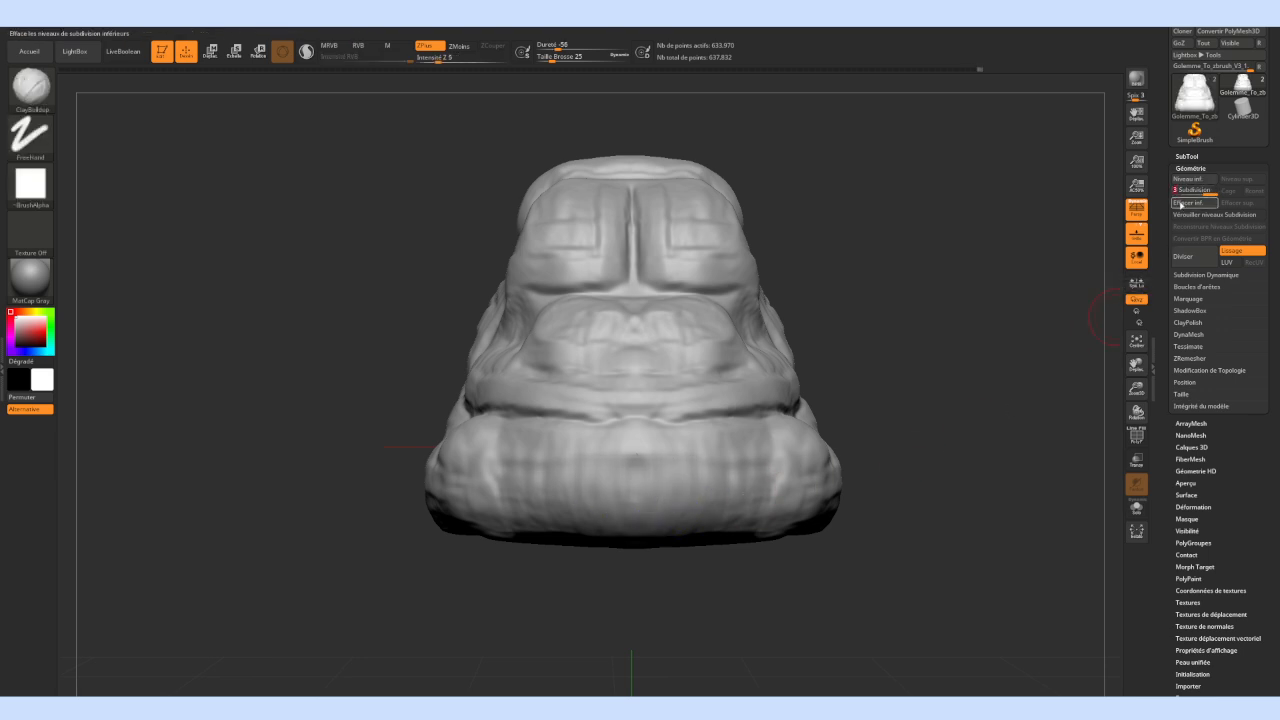
Drop the torso to subdivision level 2 and try the TrimAdaptive brush on the front of the torso
left_click(1192, 190)
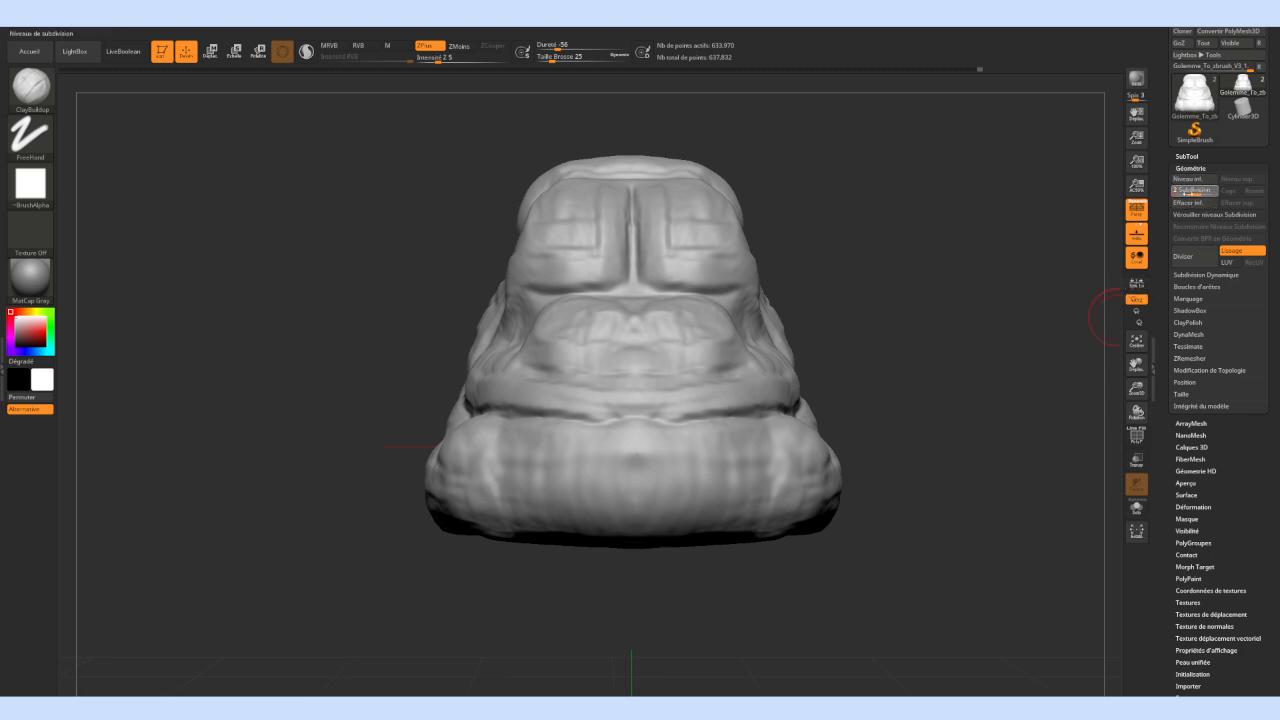
key("shift")
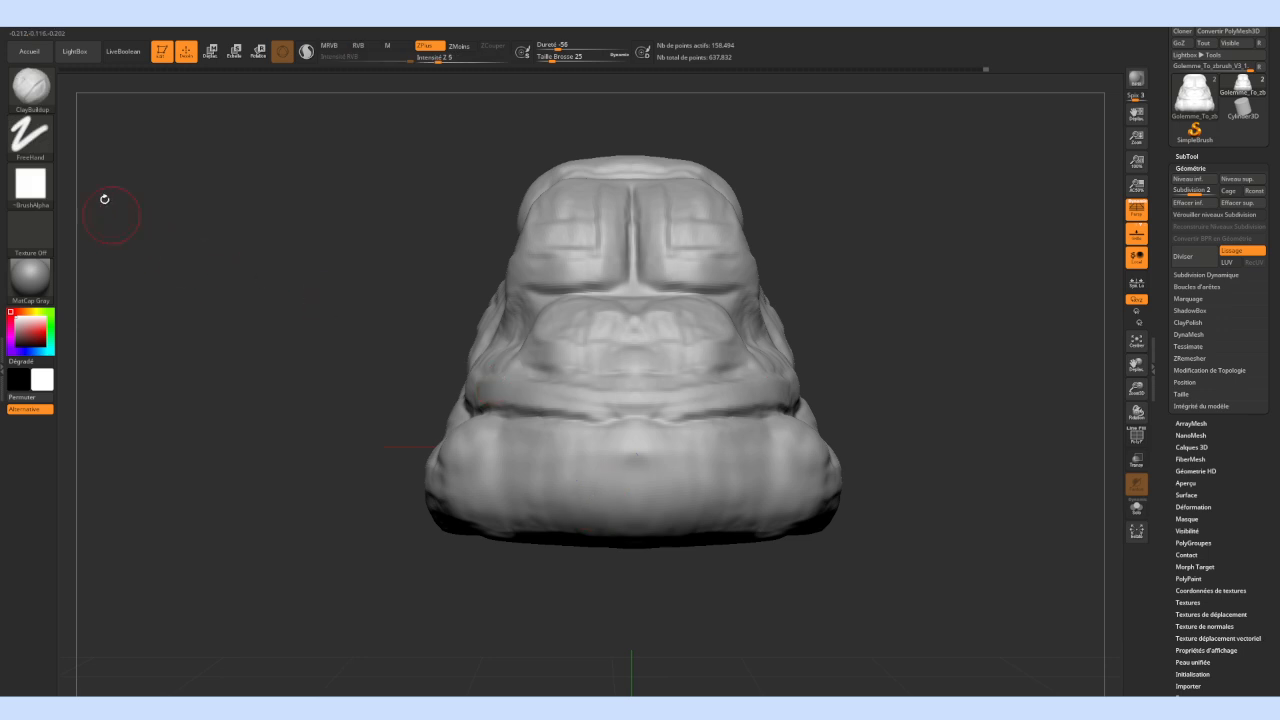
key("b")
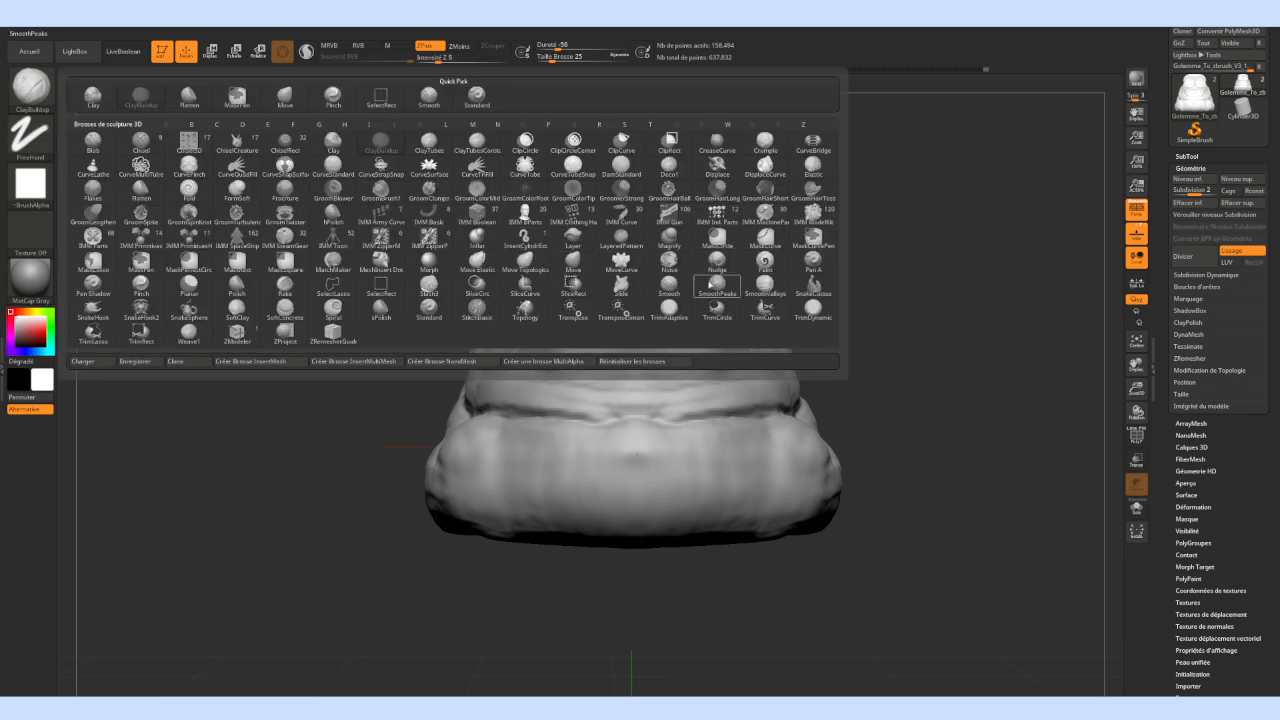
left_click(668, 310)
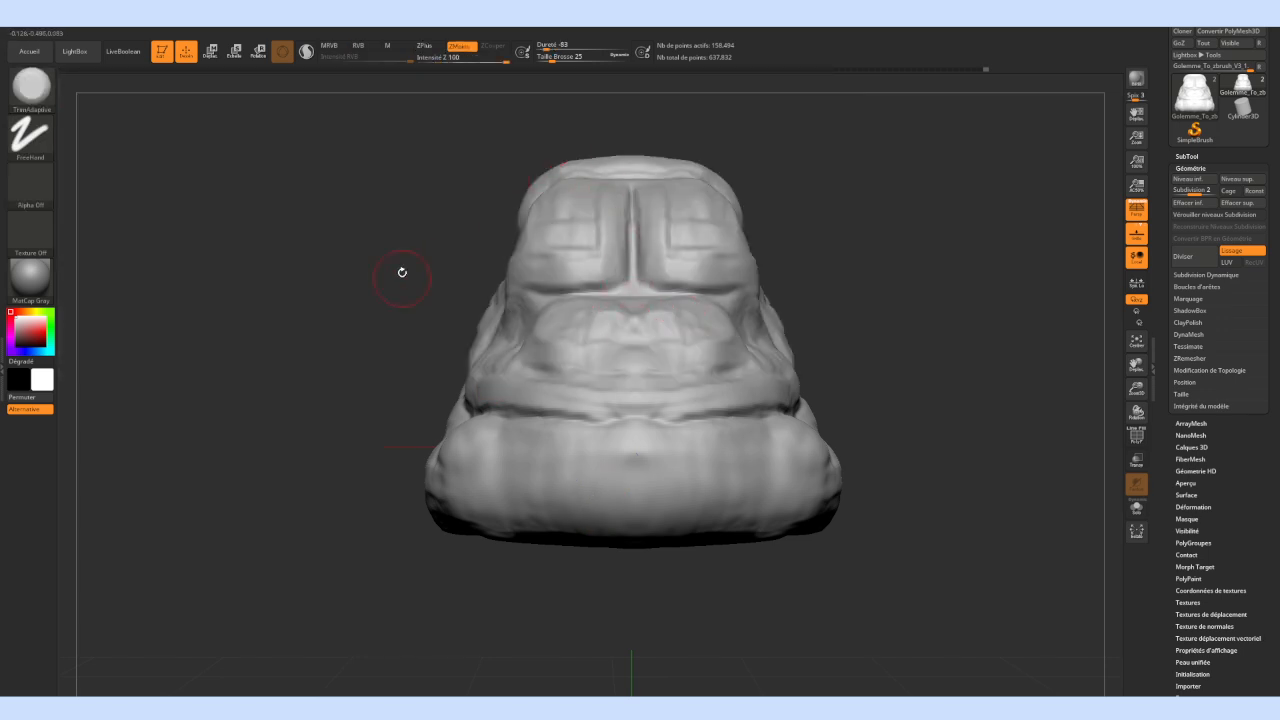
left_click_drag(399, 238, 389, 323, "alt")
left_click_drag(603, 288, 612, 350)
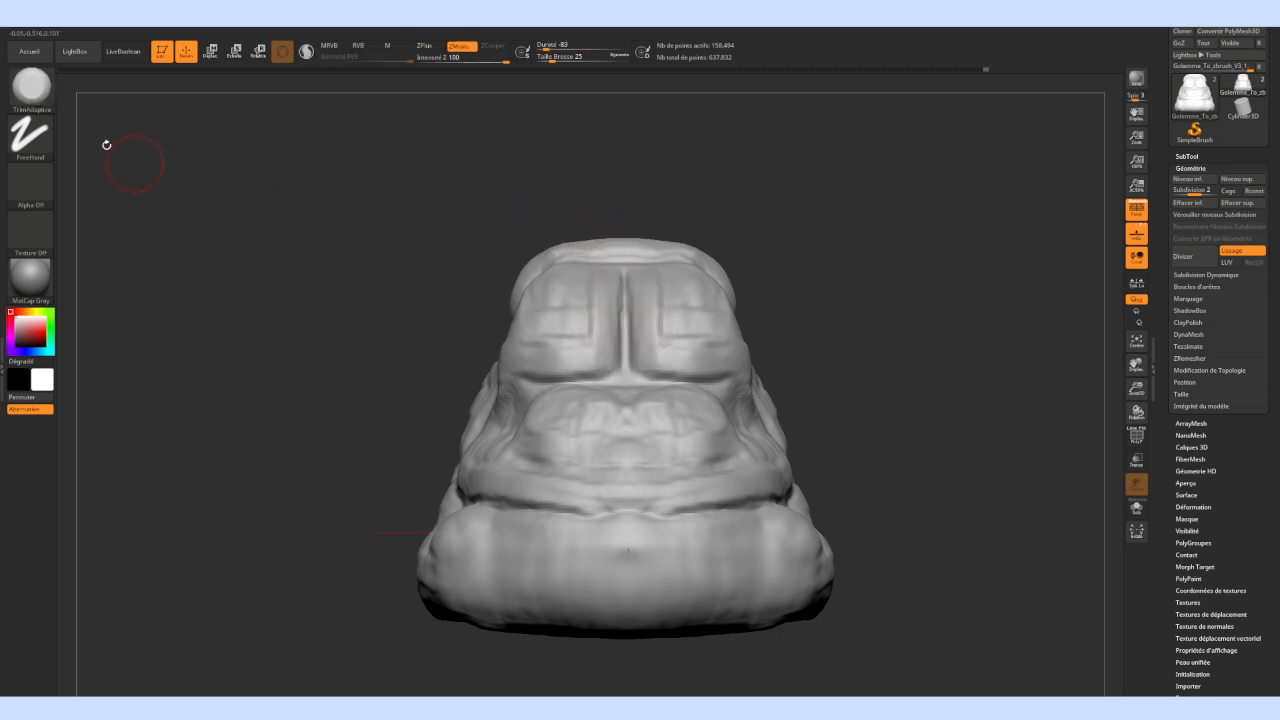
Switch to the TrimDynamic brush, try flattening the pectorals with a brush size of 59, and undo the stroke
left_click(30, 87)
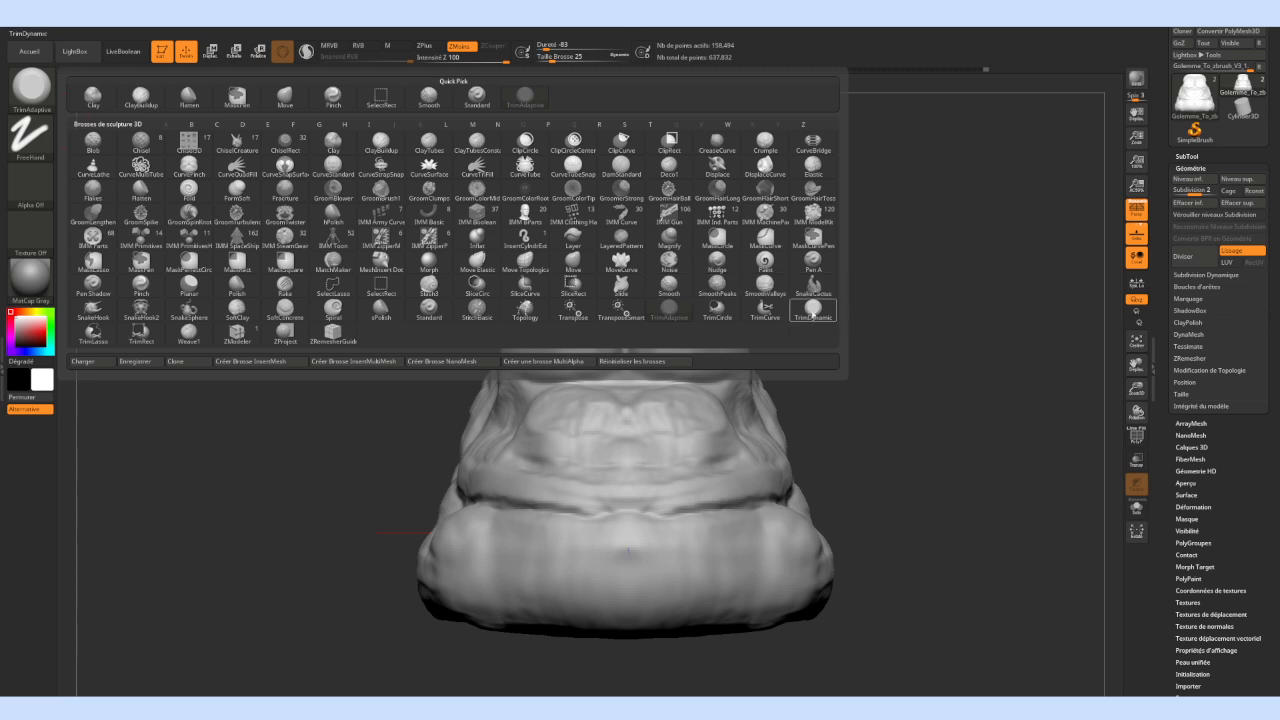
left_click(812, 310)
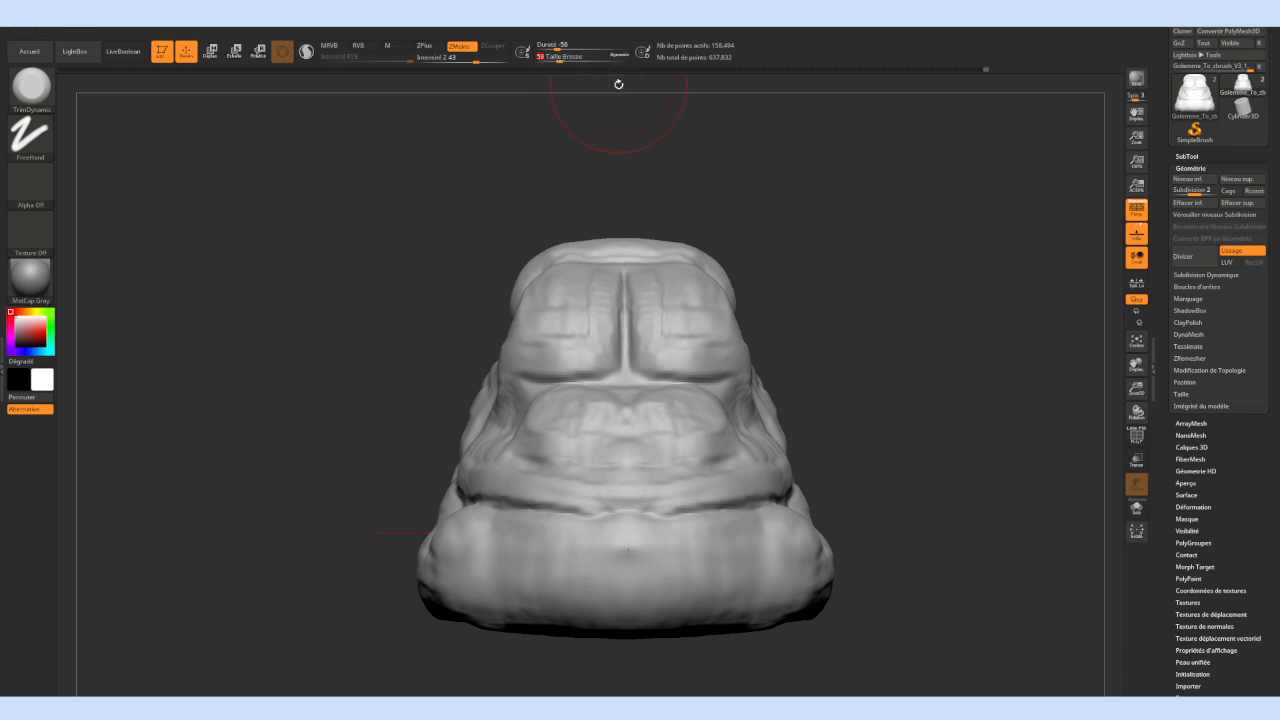
left_click_drag(380, 284, 386, 297, "alt")
mouse_move(697, 294)
left_mouse_down()
mouse_move(750, 343)
mouse_move(722, 376)
mouse_move(684, 376)
left_mouse_up()
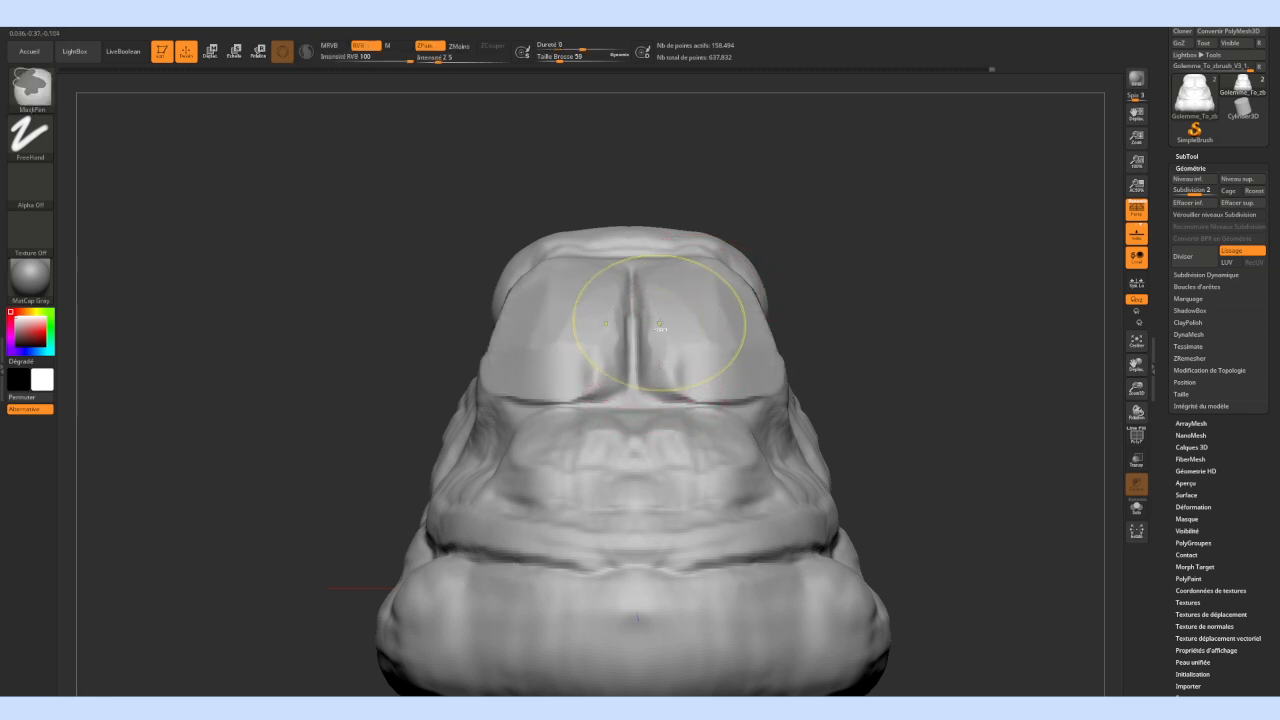
key("ctrl+z")
Set the brush size to 27 and flatten the pectorals beside the chest groove with TrimDynamic, undoing the stroke that crosses the groove
left_click_drag(582, 56, 560, 57)
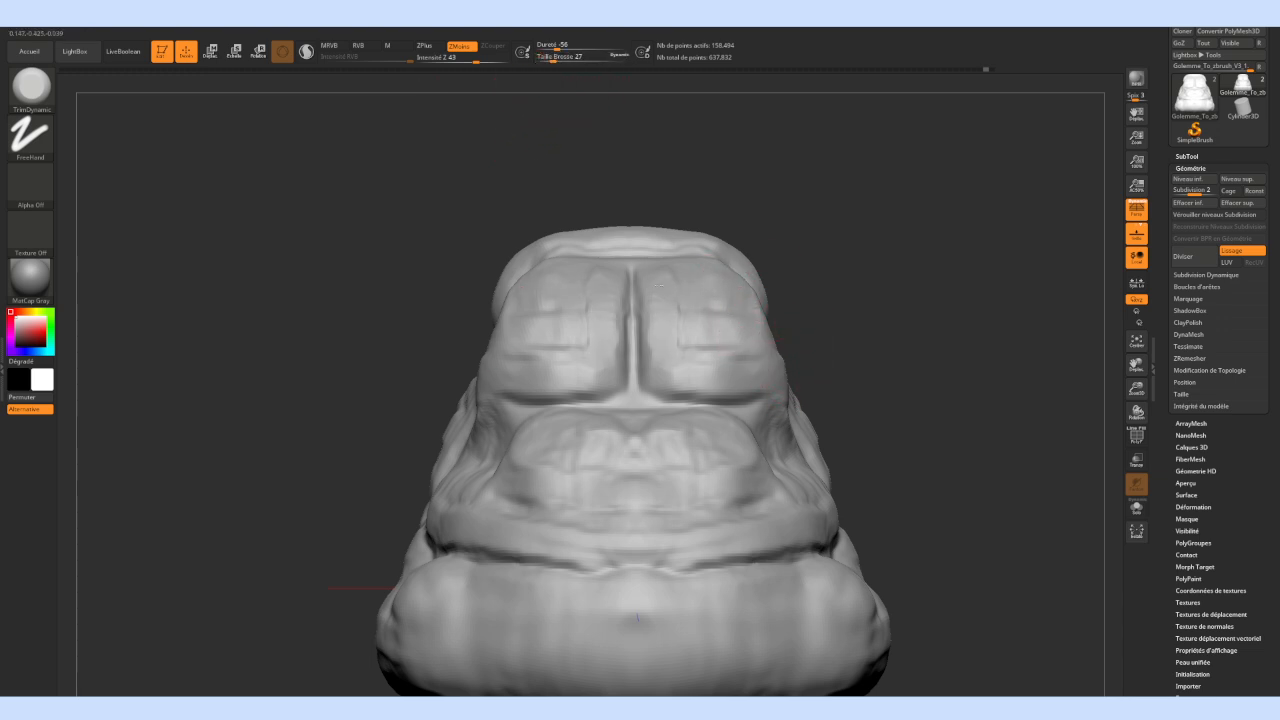
mouse_move(641, 298)
left_mouse_down()
mouse_move(652, 374)
mouse_move(655, 362)
left_mouse_up()
mouse_move(413, 261)
left_mouse_down()
mouse_move(400, 320)
mouse_move(371, 306)
mouse_move(366, 329)
mouse_move(366, 209)
mouse_move(343, 185)
mouse_move(366, 314)
mouse_move(346, 303)
mouse_move(380, 331)
mouse_move(340, 303)
mouse_move(390, 336)
left_mouse_up()
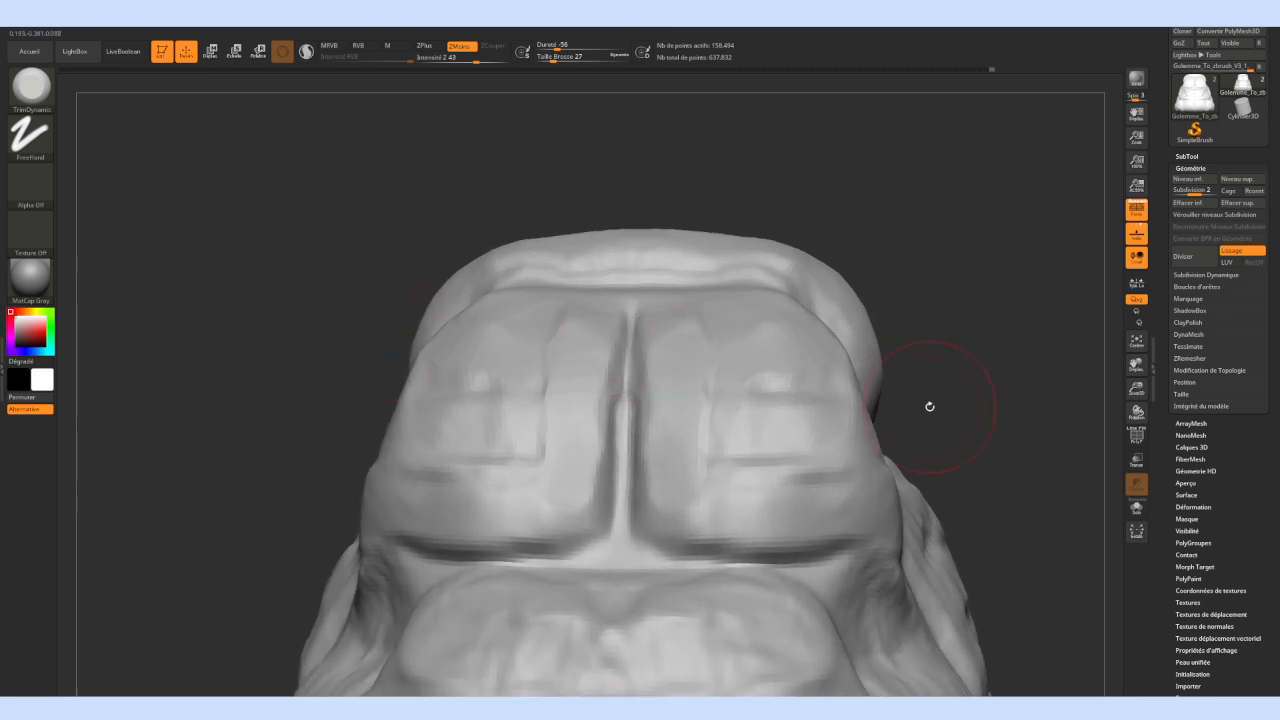
left_click_drag(318, 236, 347, 237)
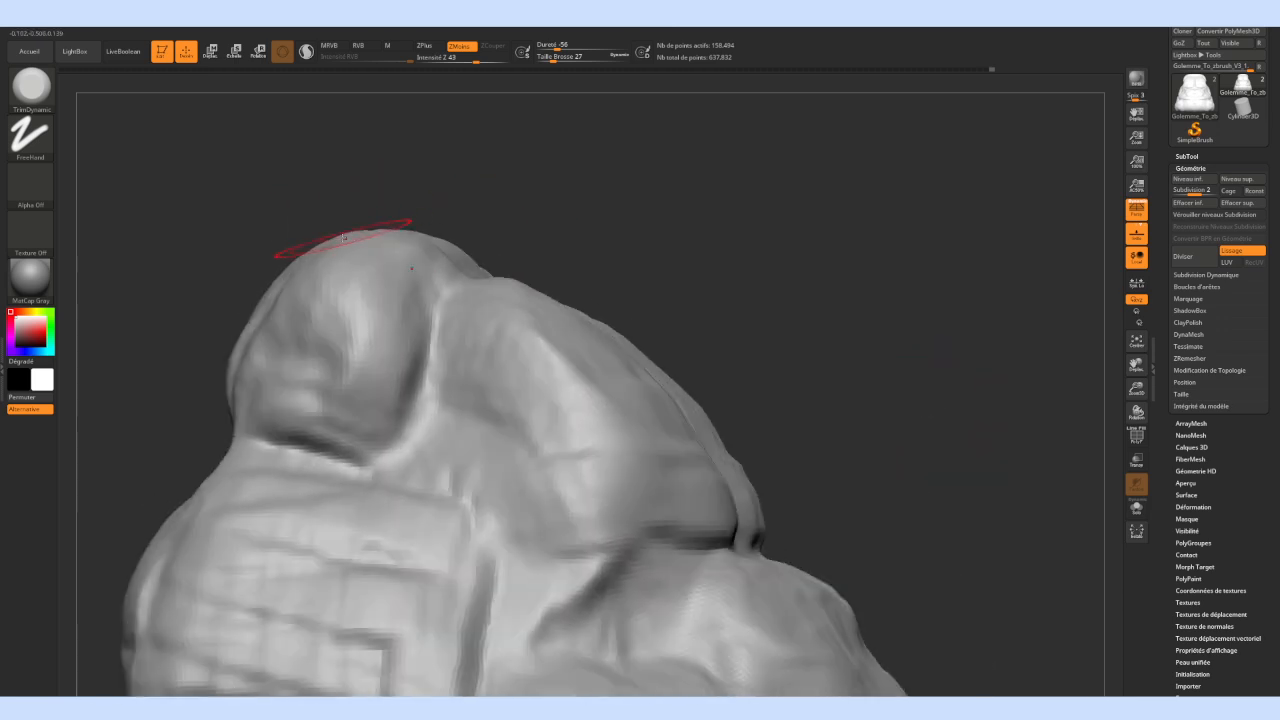
mouse_move(410, 177)
left_mouse_down()
mouse_move(366, 177)
mouse_move(378, 192)
left_mouse_up()
left_click_drag(529, 332, 556, 430)
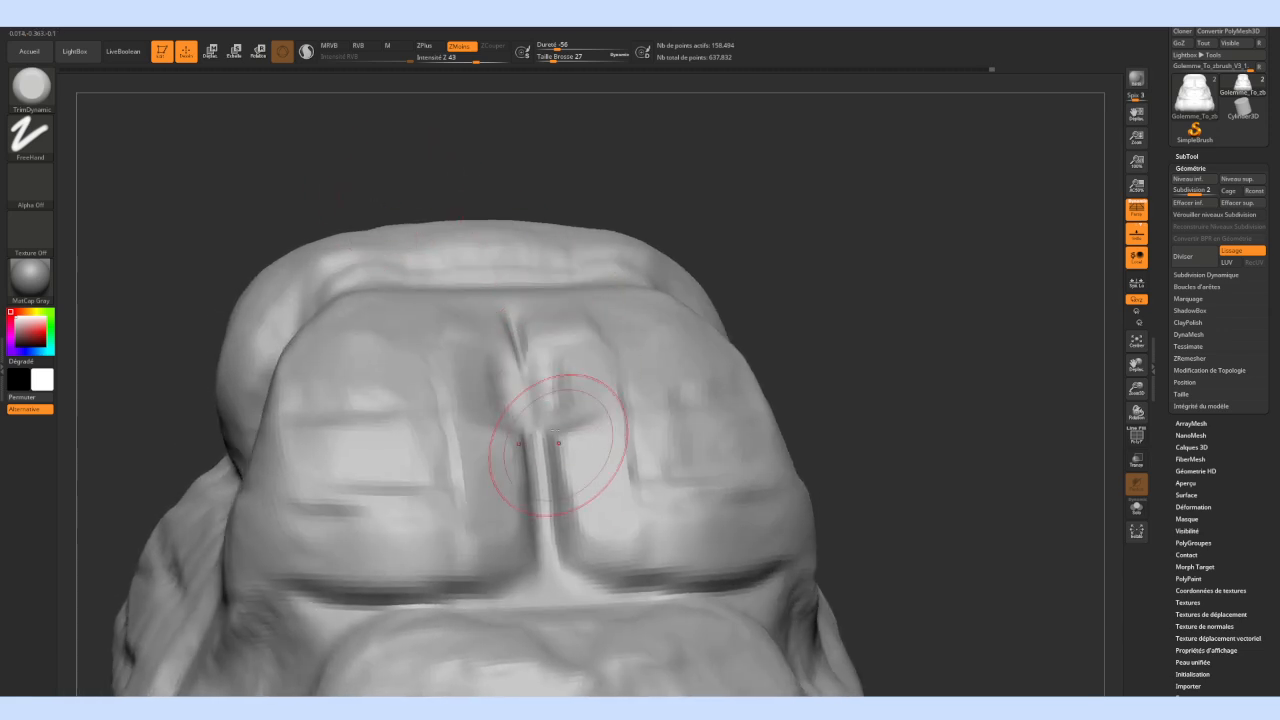
key("ctrl+z")
Try the sPolish and Planar brushes for flattening the pectorals and undo the Planar strokes
left_click(33, 104)
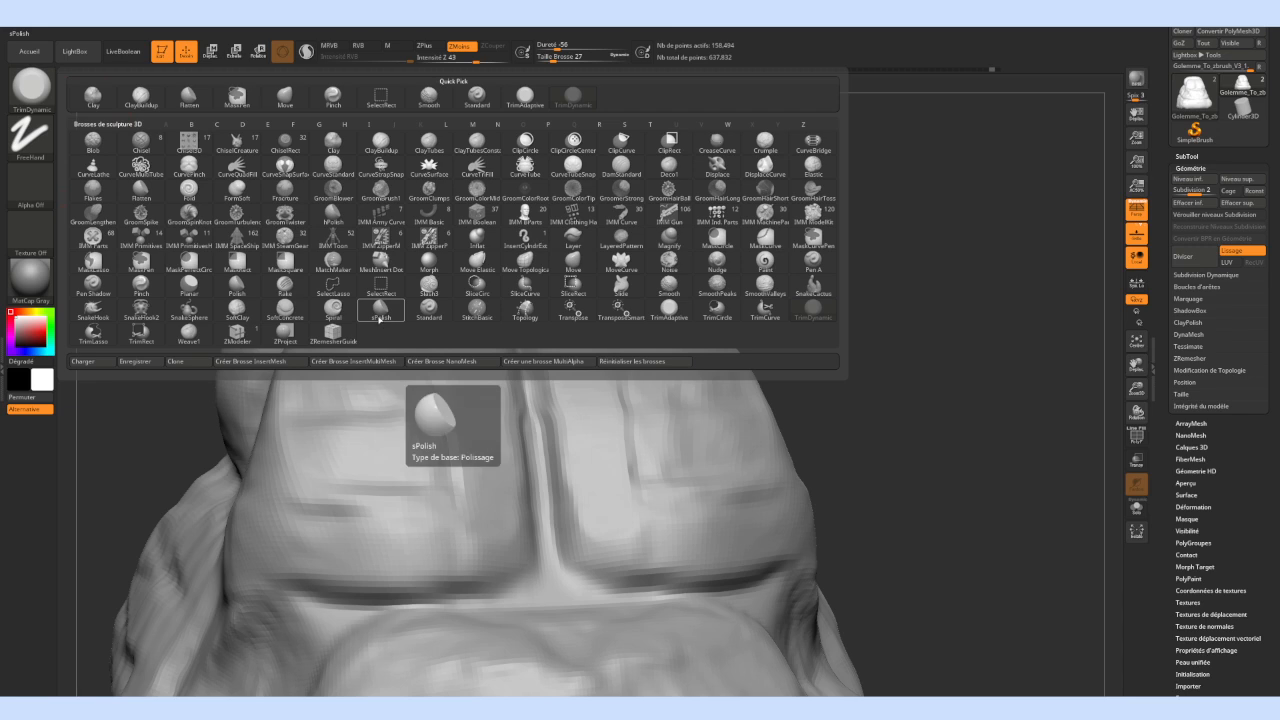
left_click(381, 309)
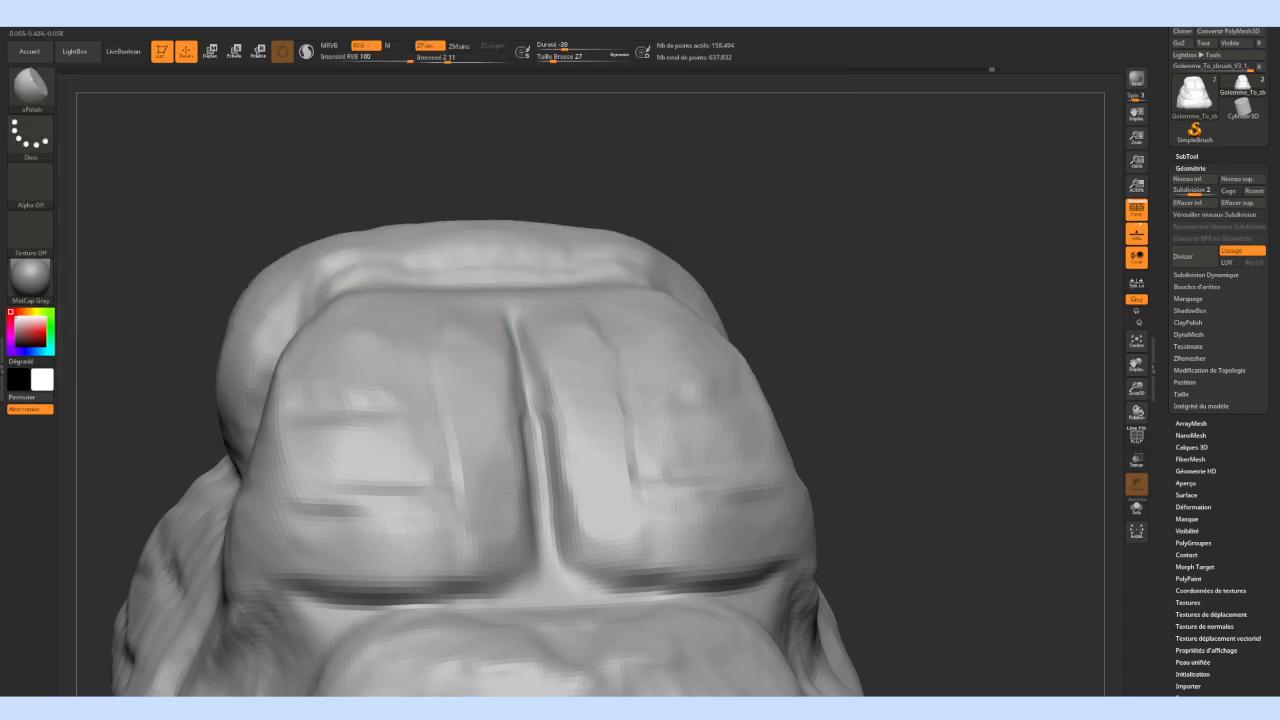
left_click(32, 108)
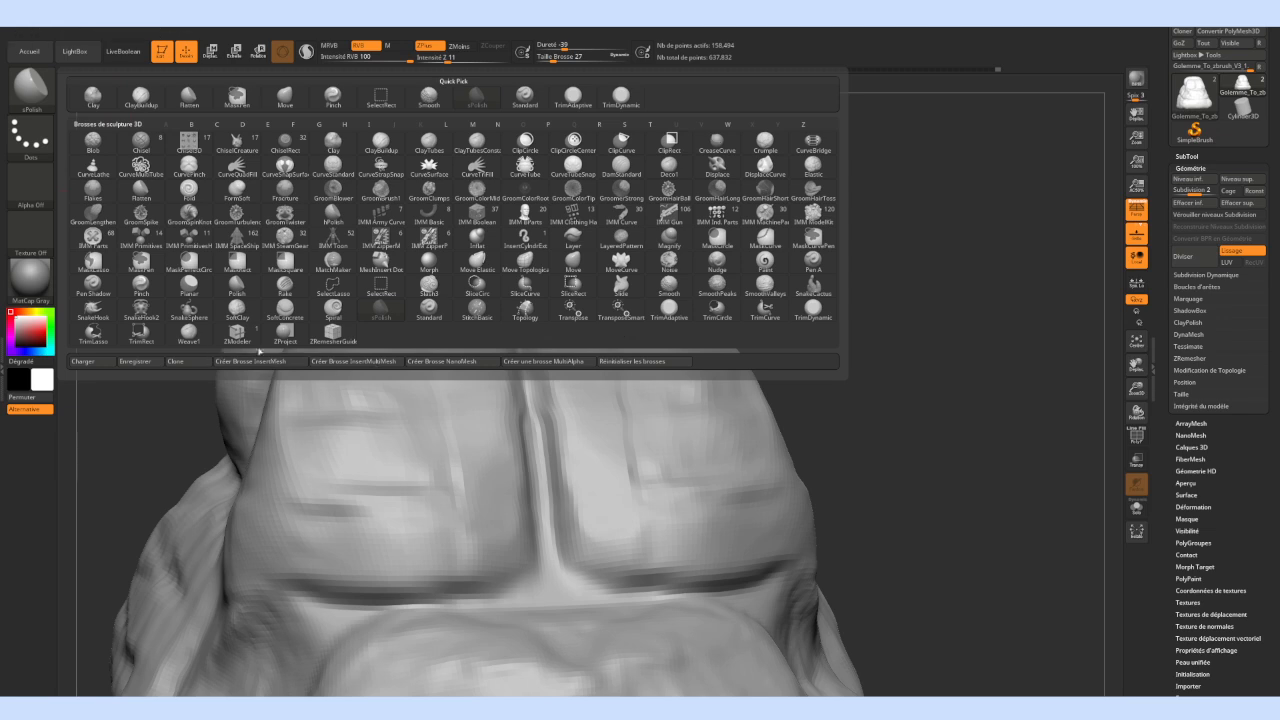
left_click(235, 284)
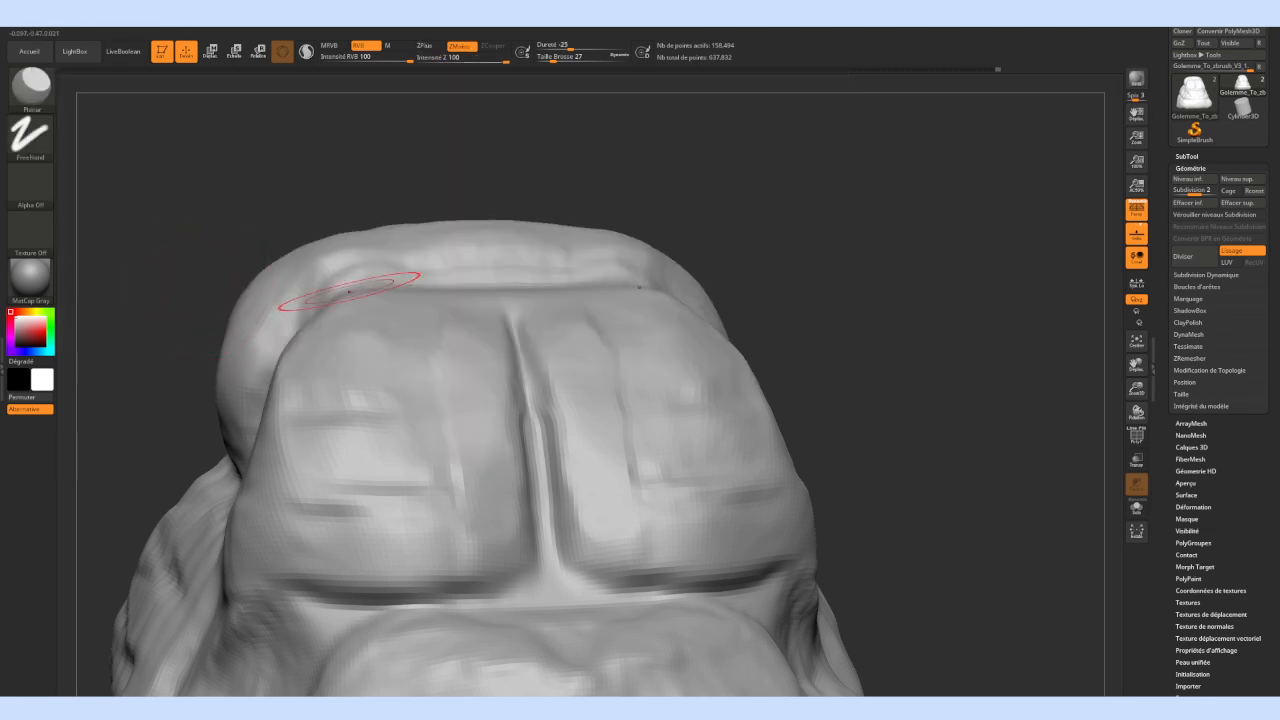
mouse_move(444, 390)
left_mouse_down()
mouse_move(400, 415)
mouse_move(368, 403)
mouse_move(432, 388)
mouse_move(398, 436)
left_mouse_up()
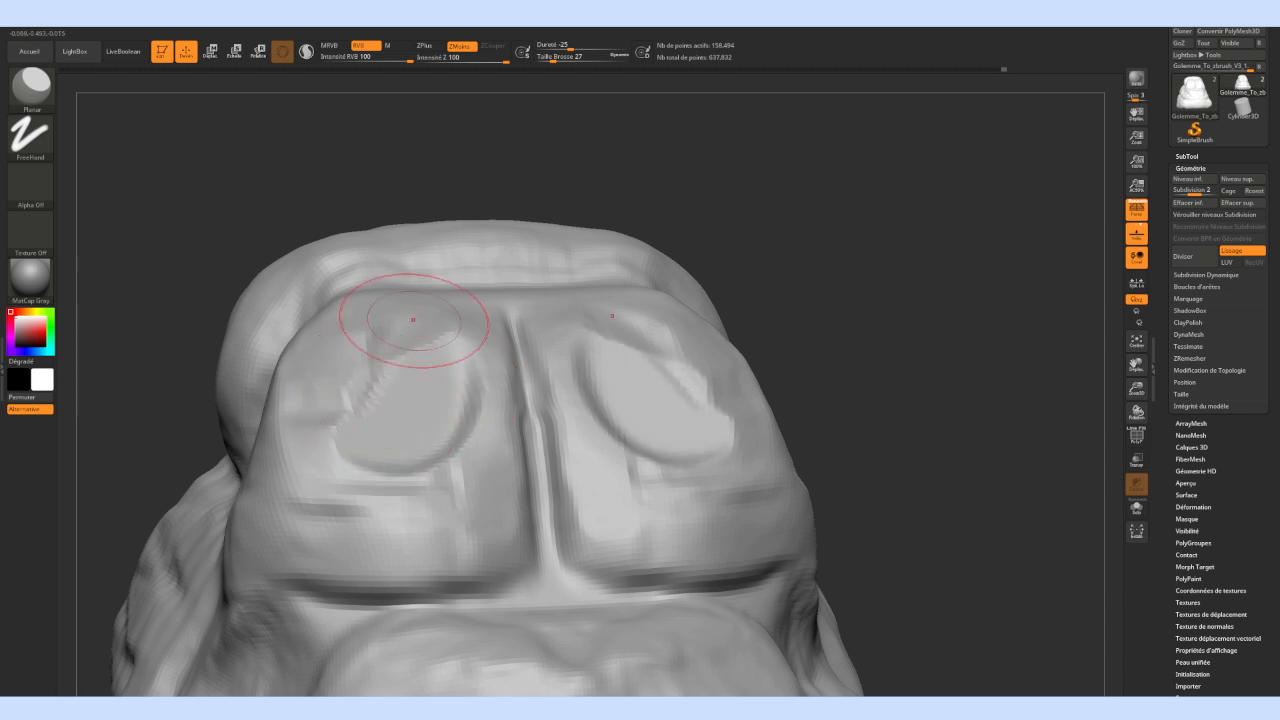
key("ctrl+z")
key("ctrl+z")
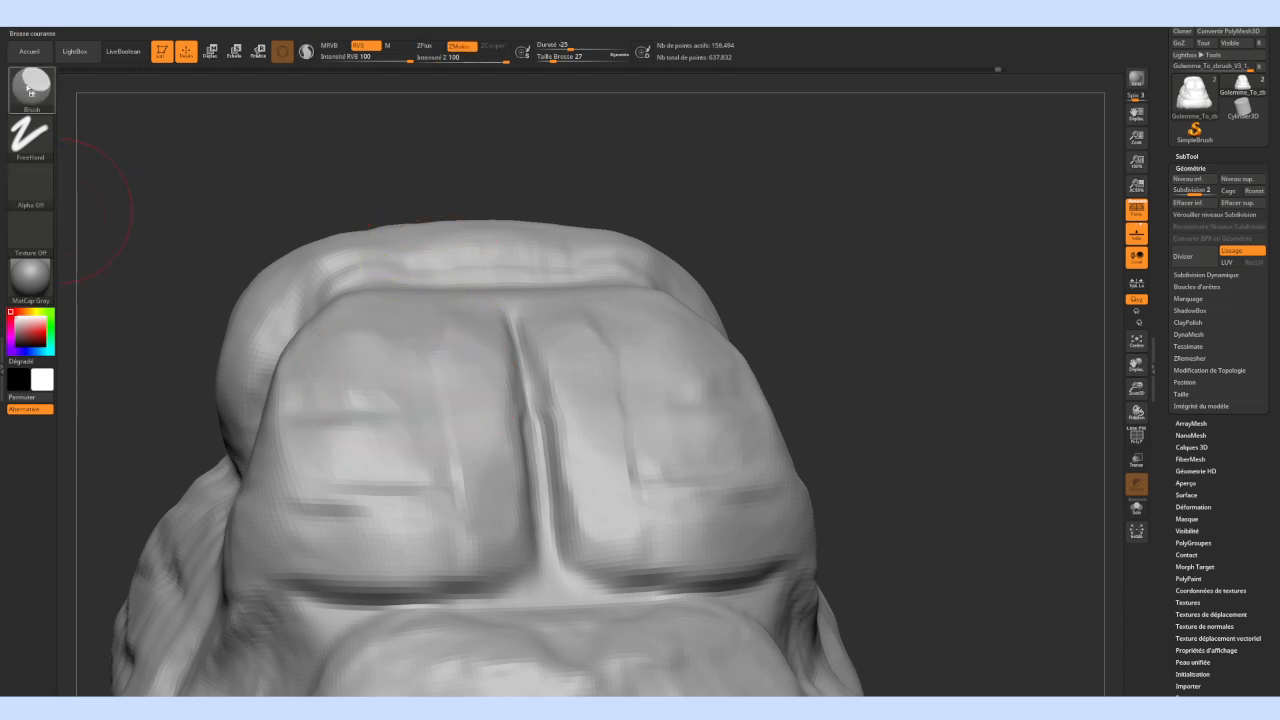
Sample the Polish brush, then try flattening the pectorals and their outer sides with TrimAdaptive
left_click(30, 88)
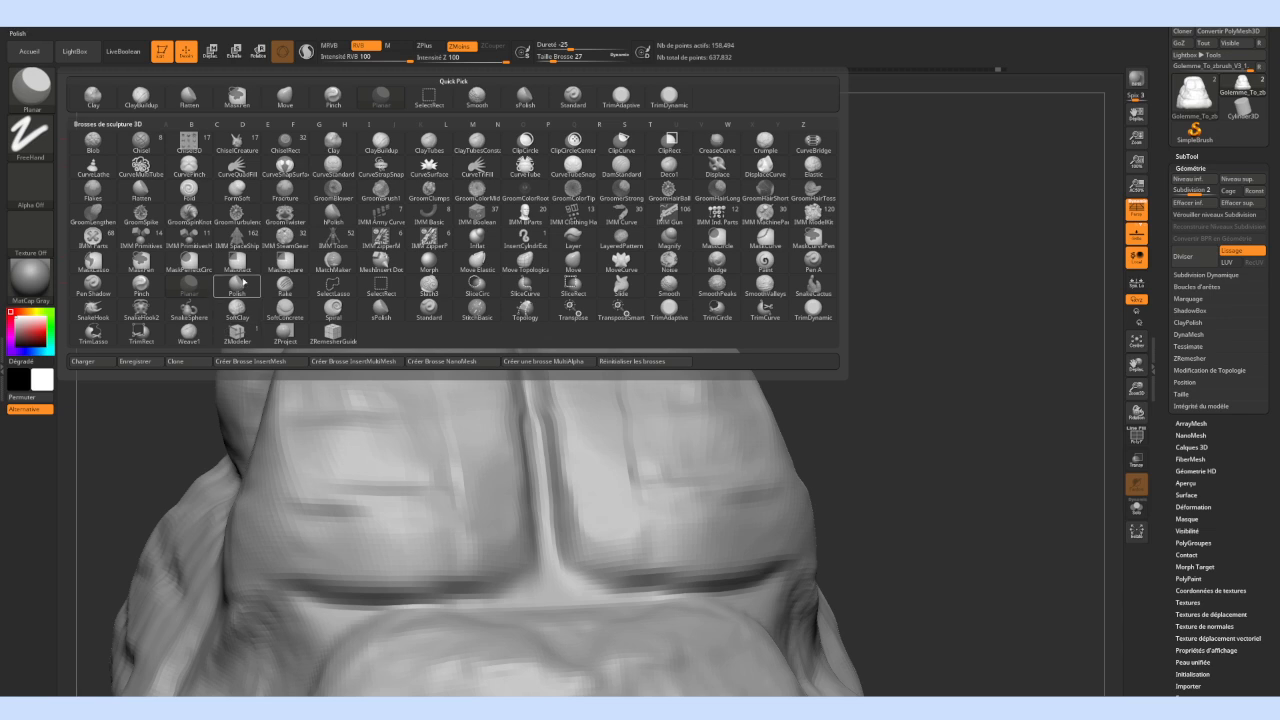
left_click(243, 284)
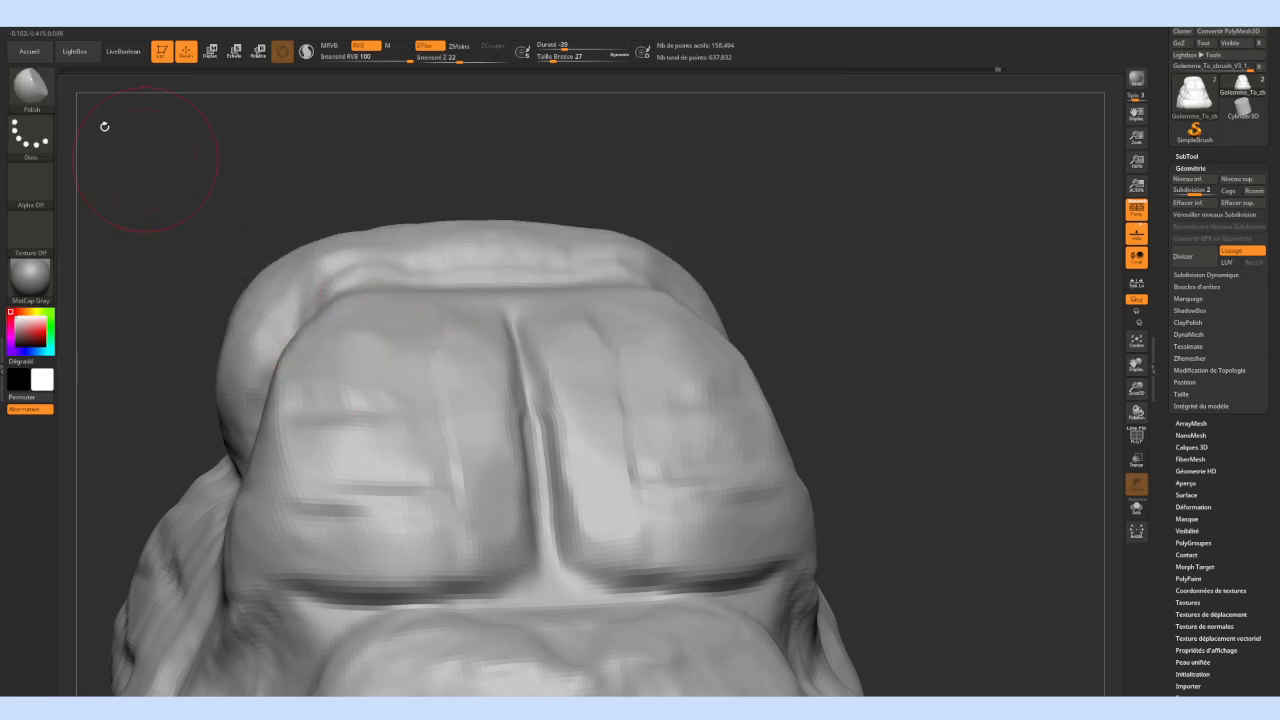
left_click(34, 98)
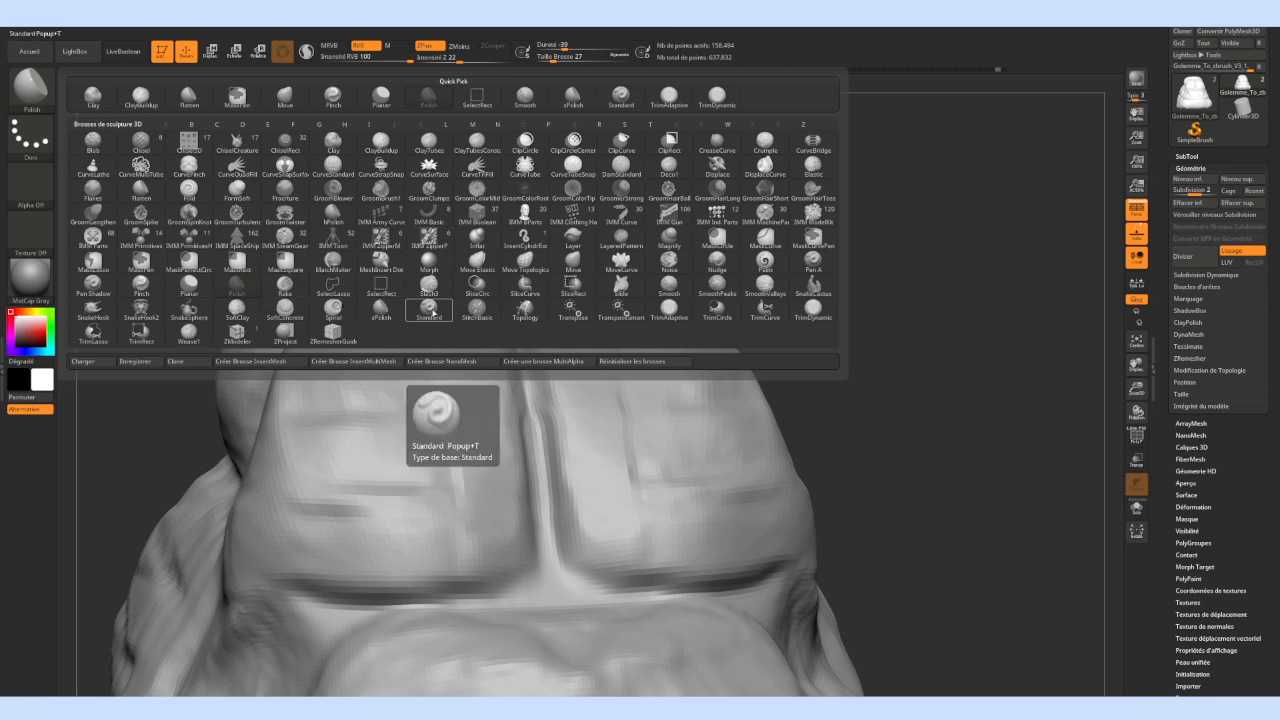
left_click(680, 322)
mouse_move(649, 404)
left_mouse_down()
mouse_move(660, 375)
mouse_move(615, 353)
mouse_move(642, 440)
left_mouse_up()
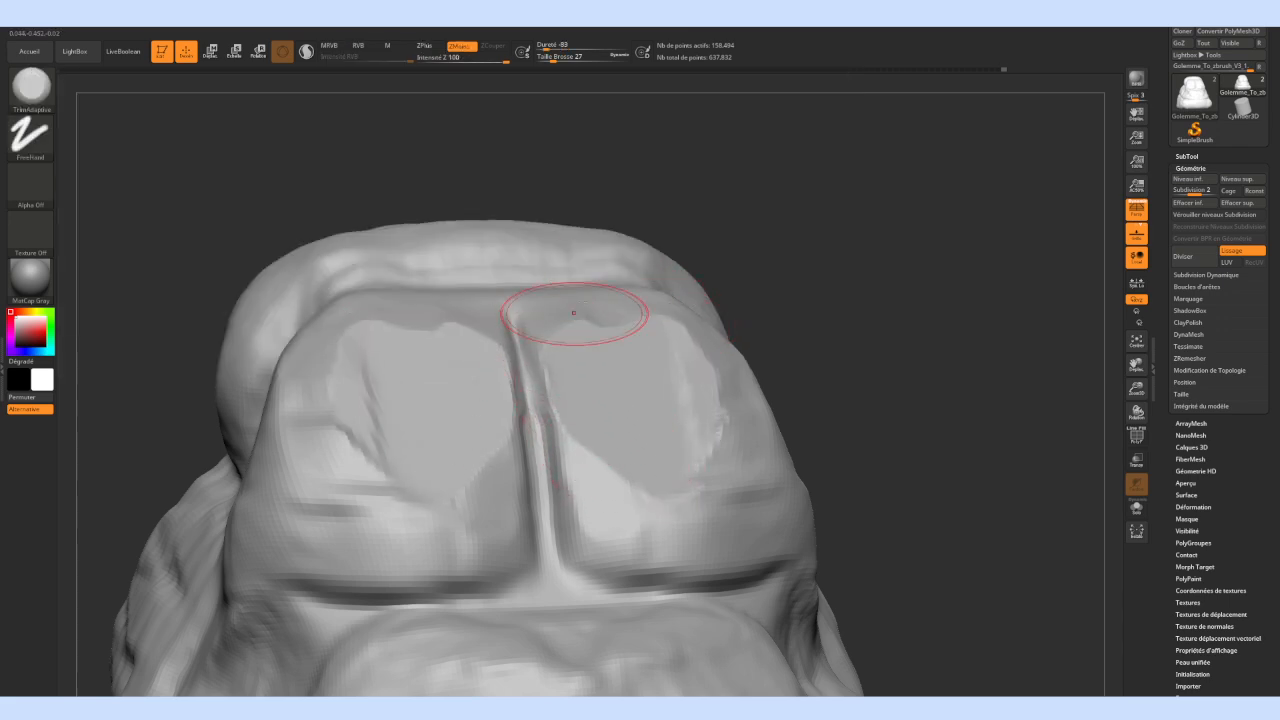
left_click_drag(889, 397, 818, 390)
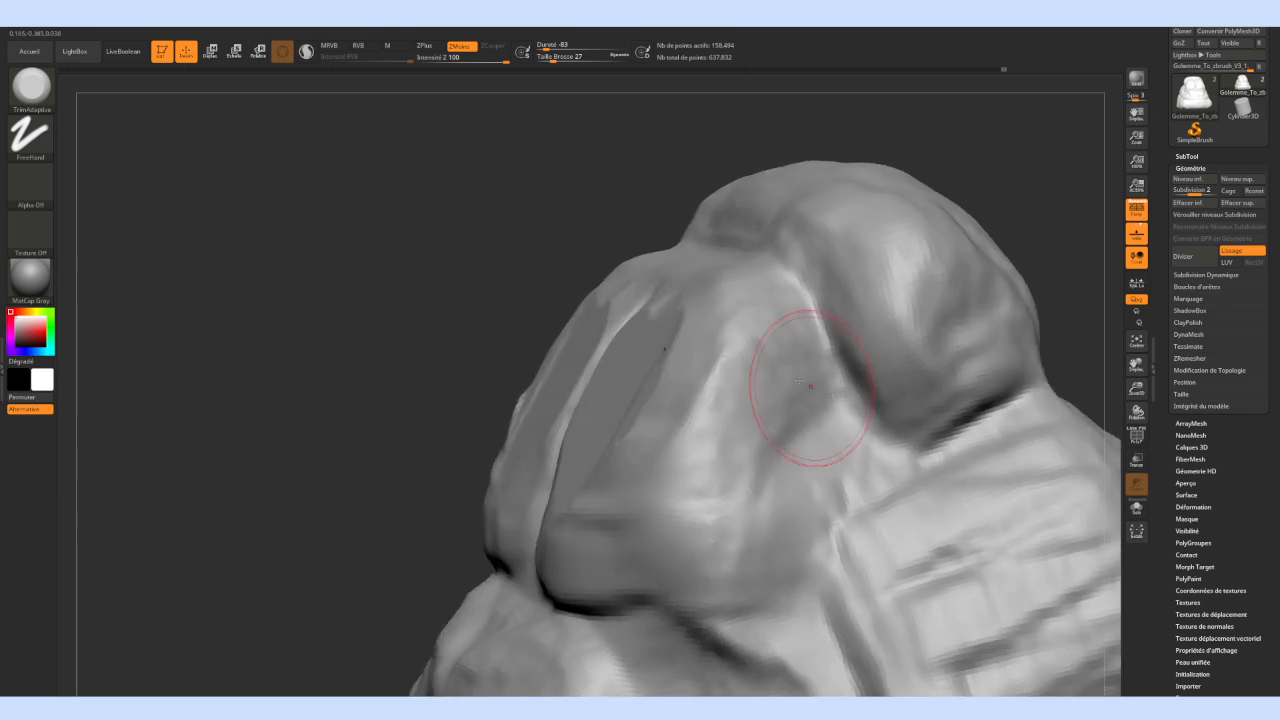
mouse_move(760, 350)
left_mouse_down()
mouse_move(762, 392)
mouse_move(785, 335)
left_mouse_up()
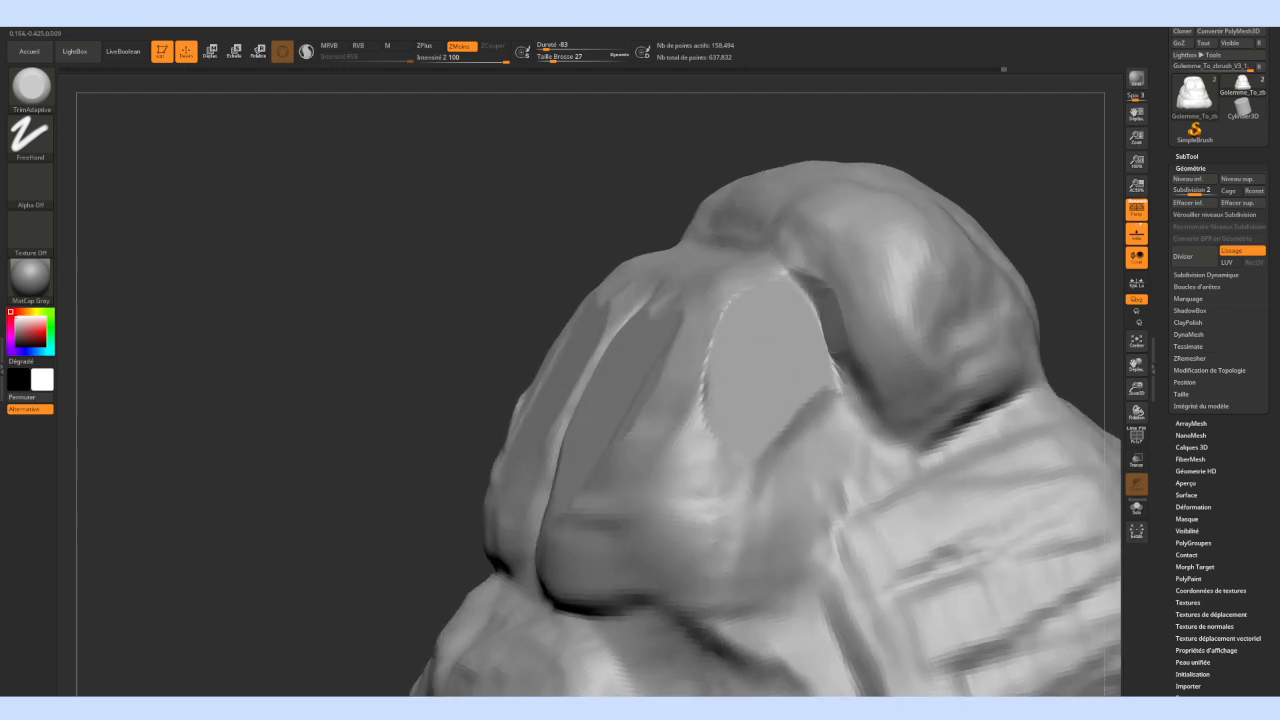
mouse_move(671, 443)
left_mouse_down()
mouse_move(630, 470)
mouse_move(695, 315)
left_mouse_up()
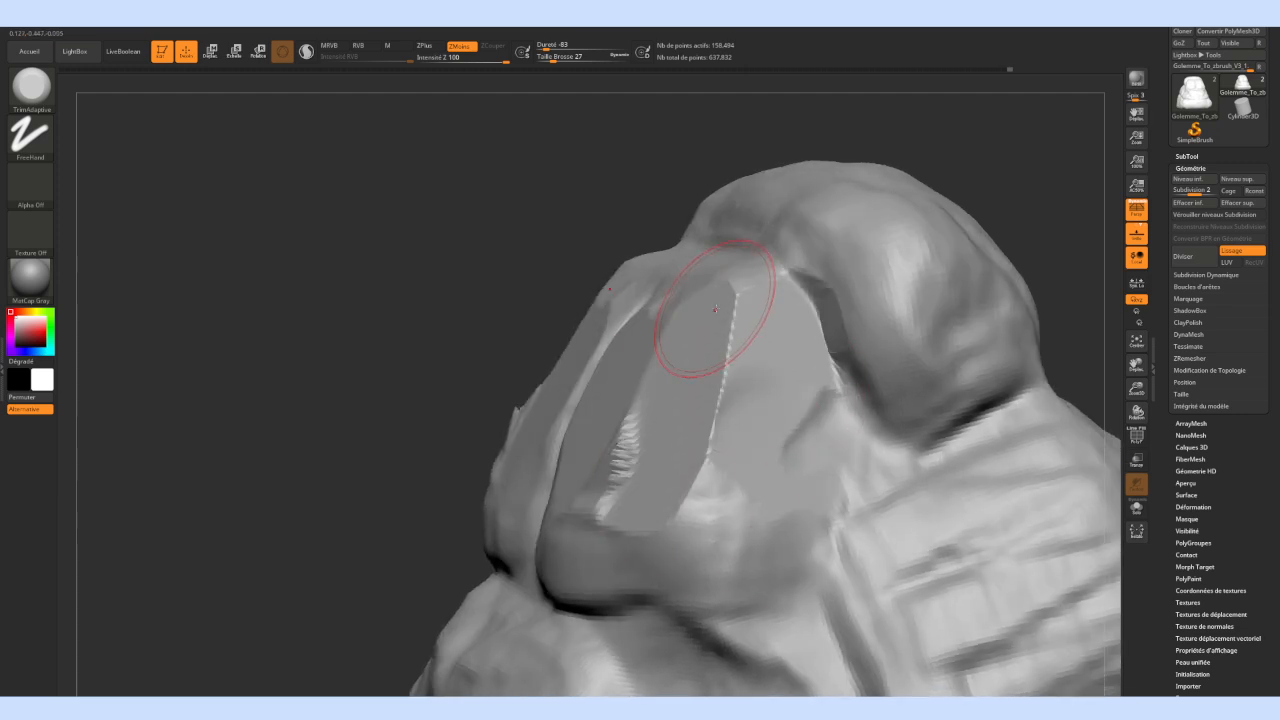
Undo the TrimAdaptive strokes on the pectorals
left_click_drag(443, 212, 484, 243)
key("ctrl+z")
key("ctrl+z")
key("ctrl+z")
key("ctrl+z")
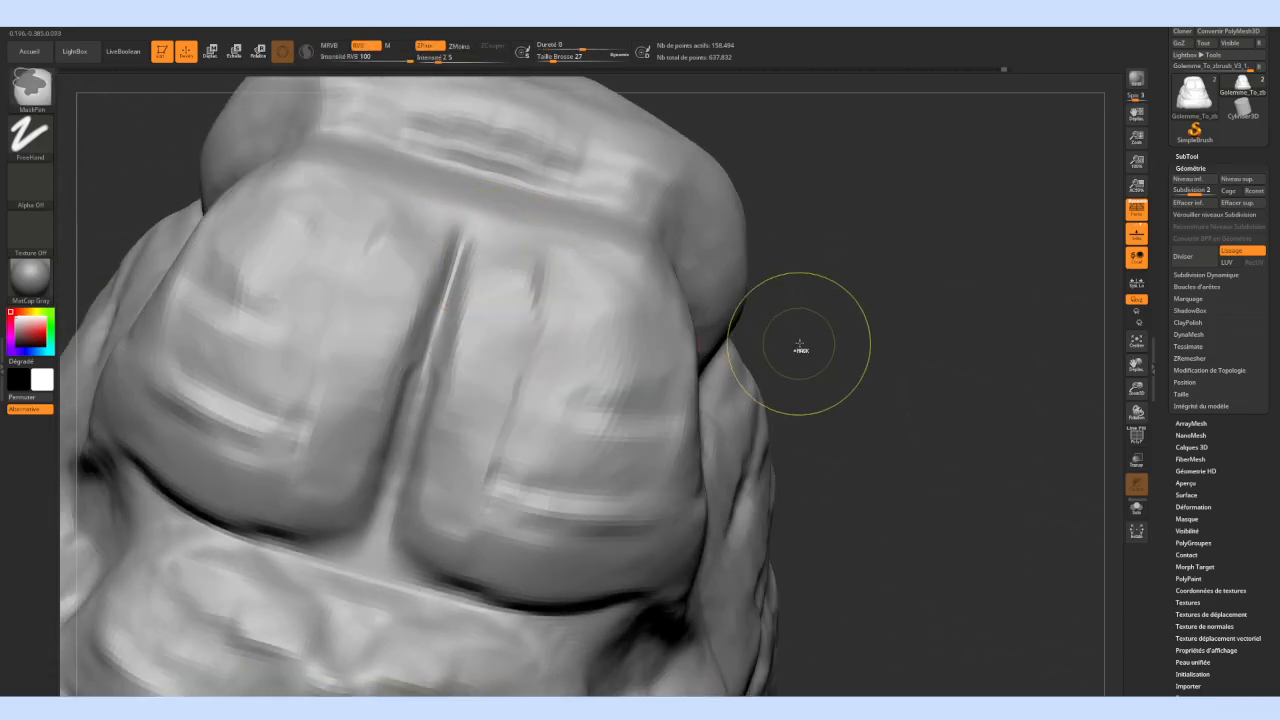
Switch to TrimDynamic with a lower Z intensity and brush size 25, and flatten the front and lower bands of the pectorals
left_click_drag(800, 352, 795, 317)
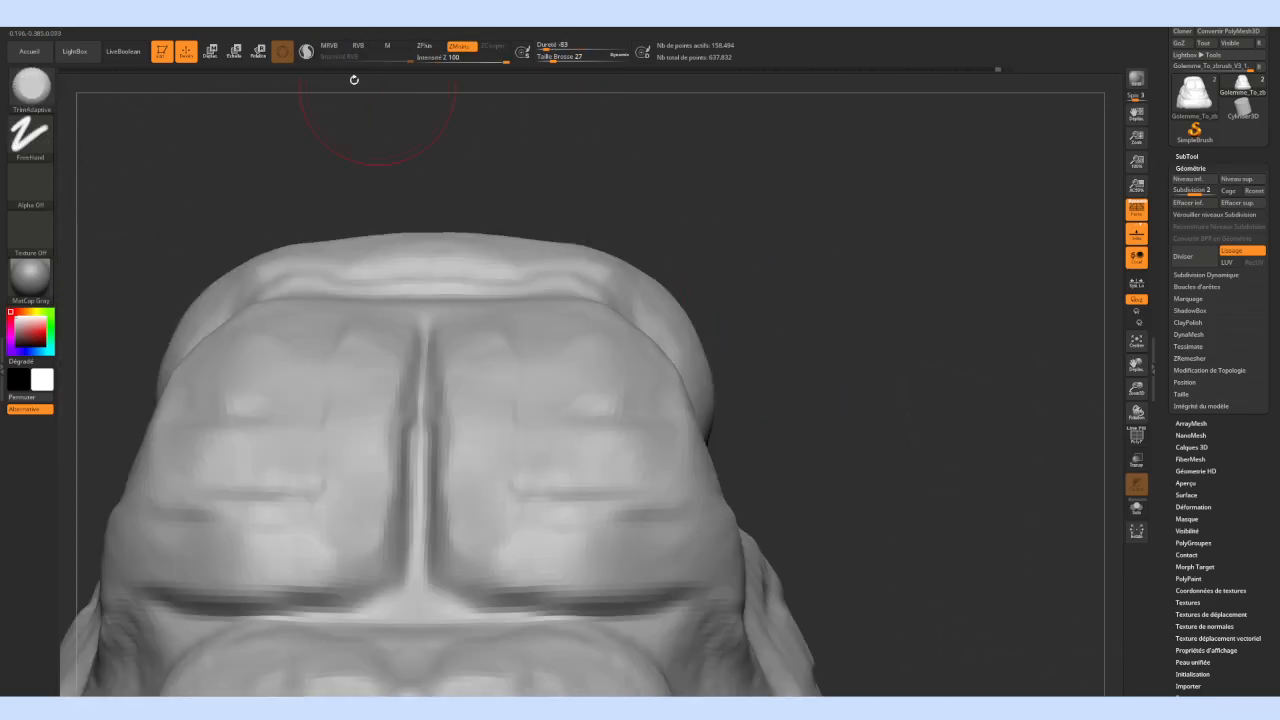
left_click(40, 90)
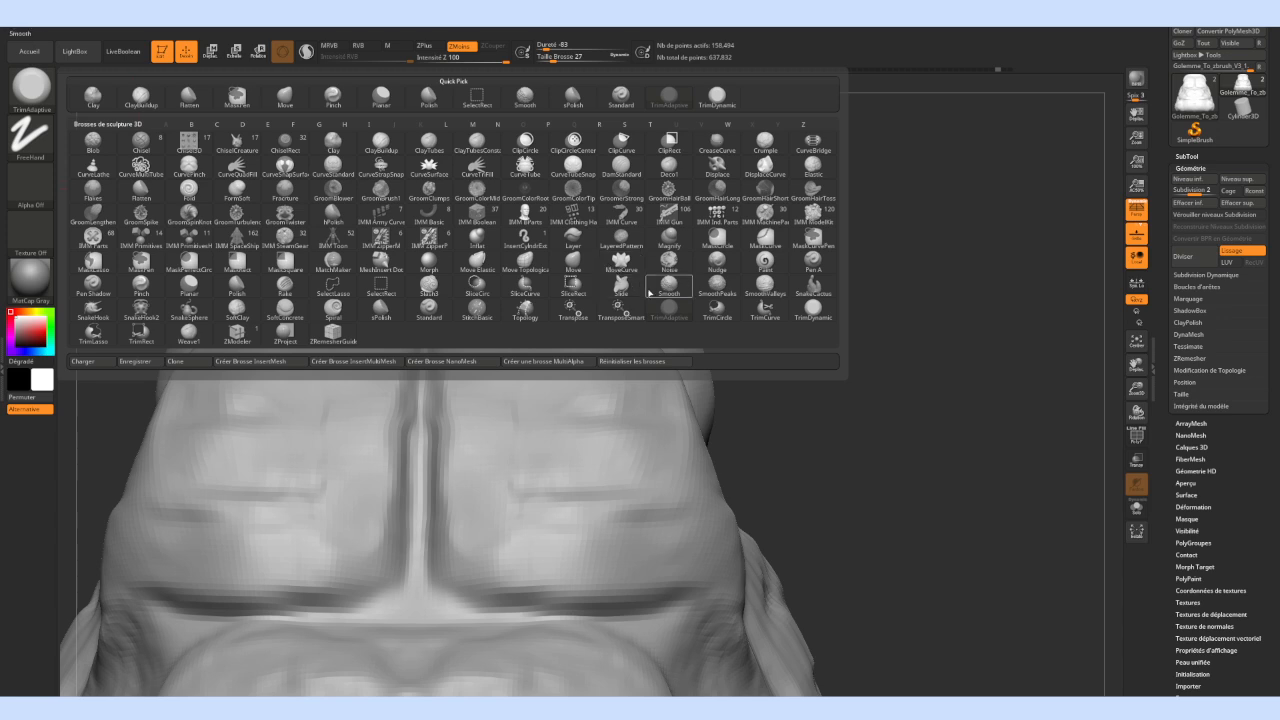
left_click(812, 312)
left_click_drag(505, 61, 473, 60)
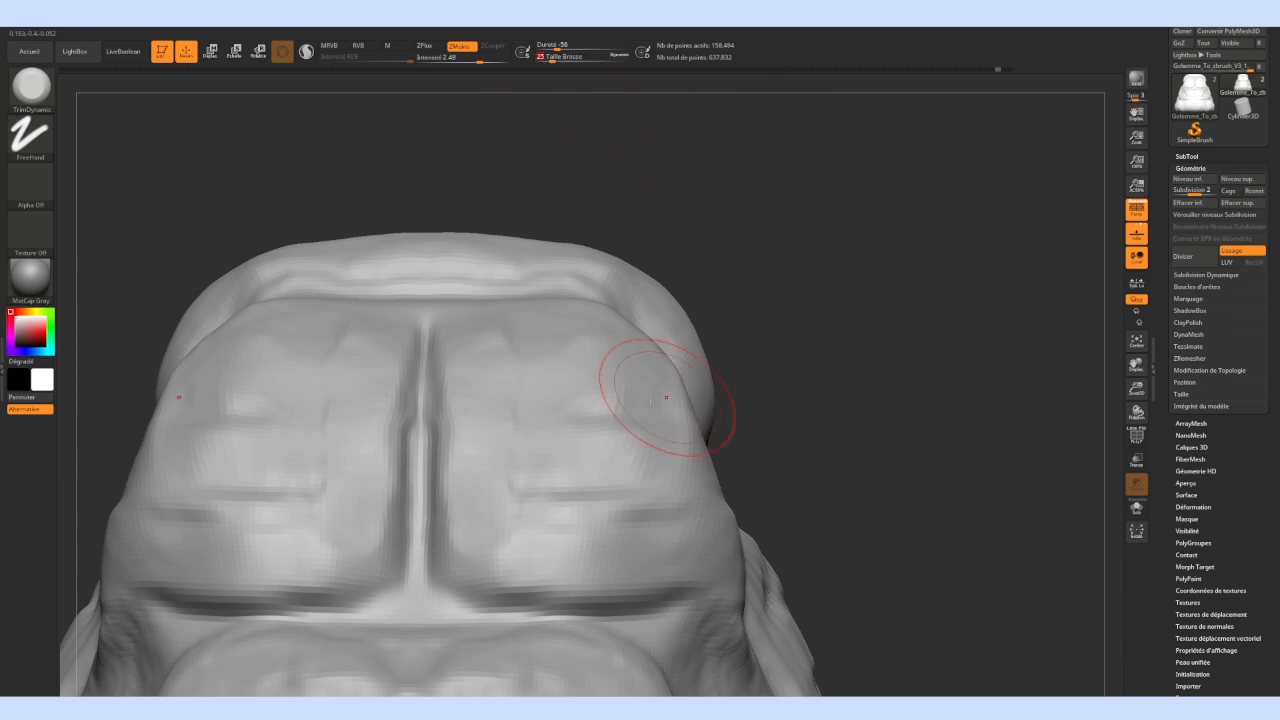
mouse_move(492, 548)
left_mouse_down()
mouse_move(575, 558)
mouse_move(530, 578)
mouse_move(462, 560)
mouse_move(627, 567)
mouse_move(683, 536)
mouse_move(604, 527)
mouse_move(540, 550)
left_mouse_up()
left_click_drag(592, 496, 566, 488)
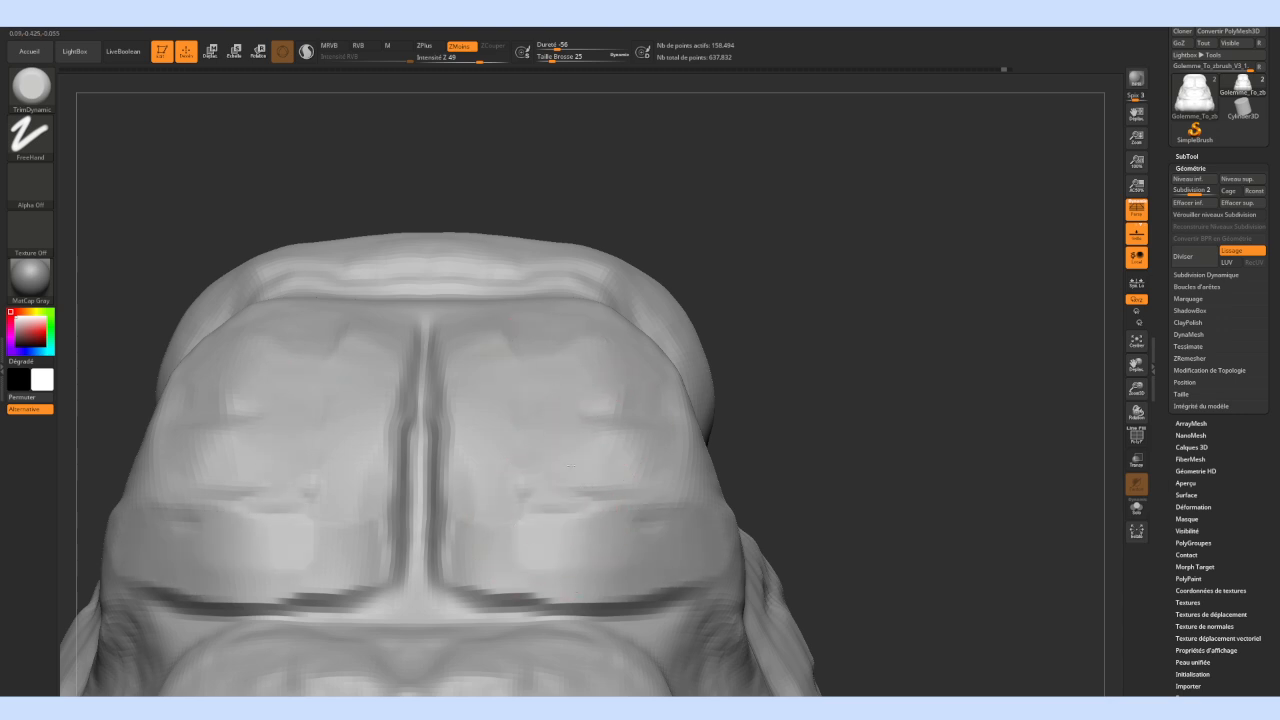
left_click_drag(603, 442, 640, 444)
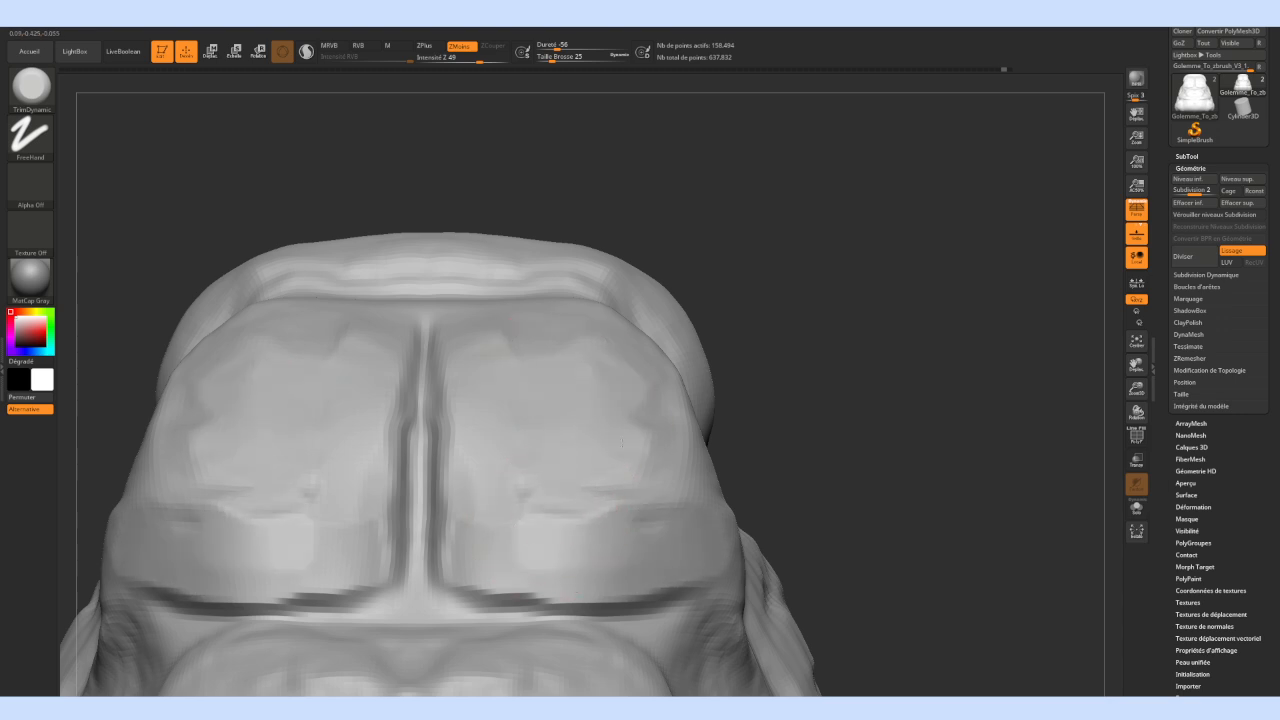
left_click_drag(594, 484, 601, 468)
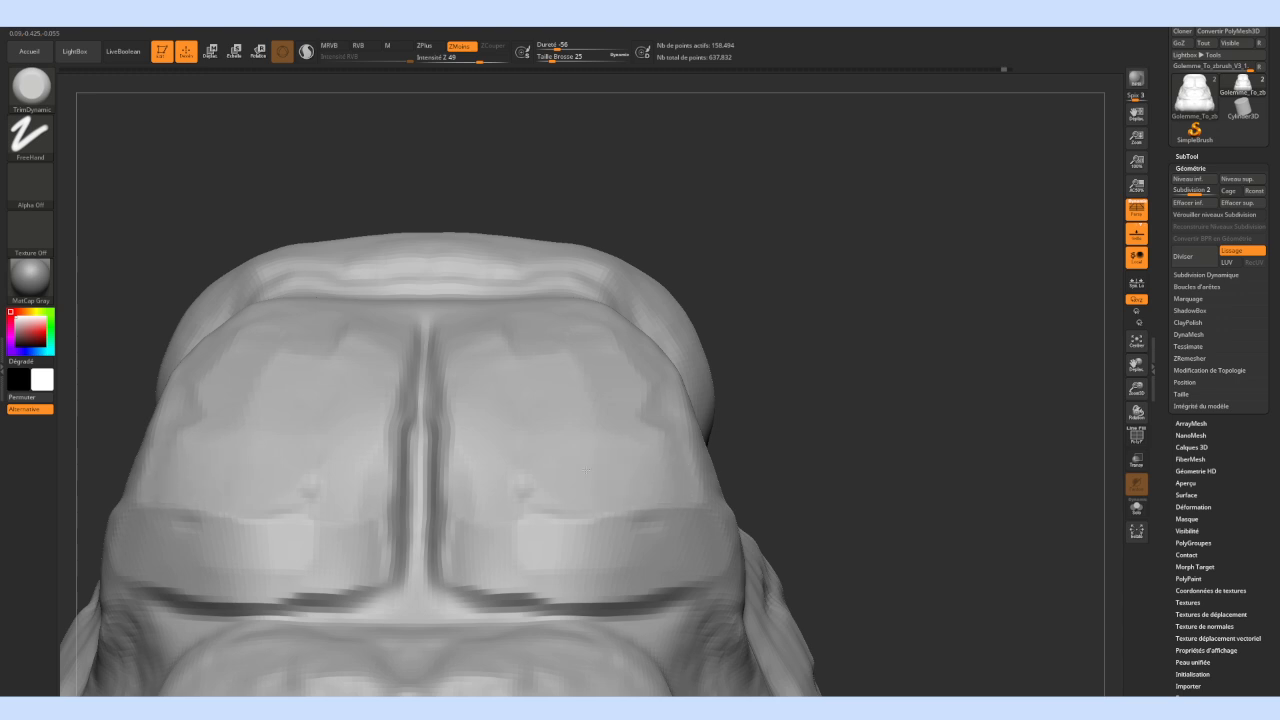
Flatten the outer side planes of the pectorals with TrimDynamic, cutting a facet down to their lower outer corners
left_click_drag(820, 463, 737, 400)
left_click_drag(712, 339, 724, 436)
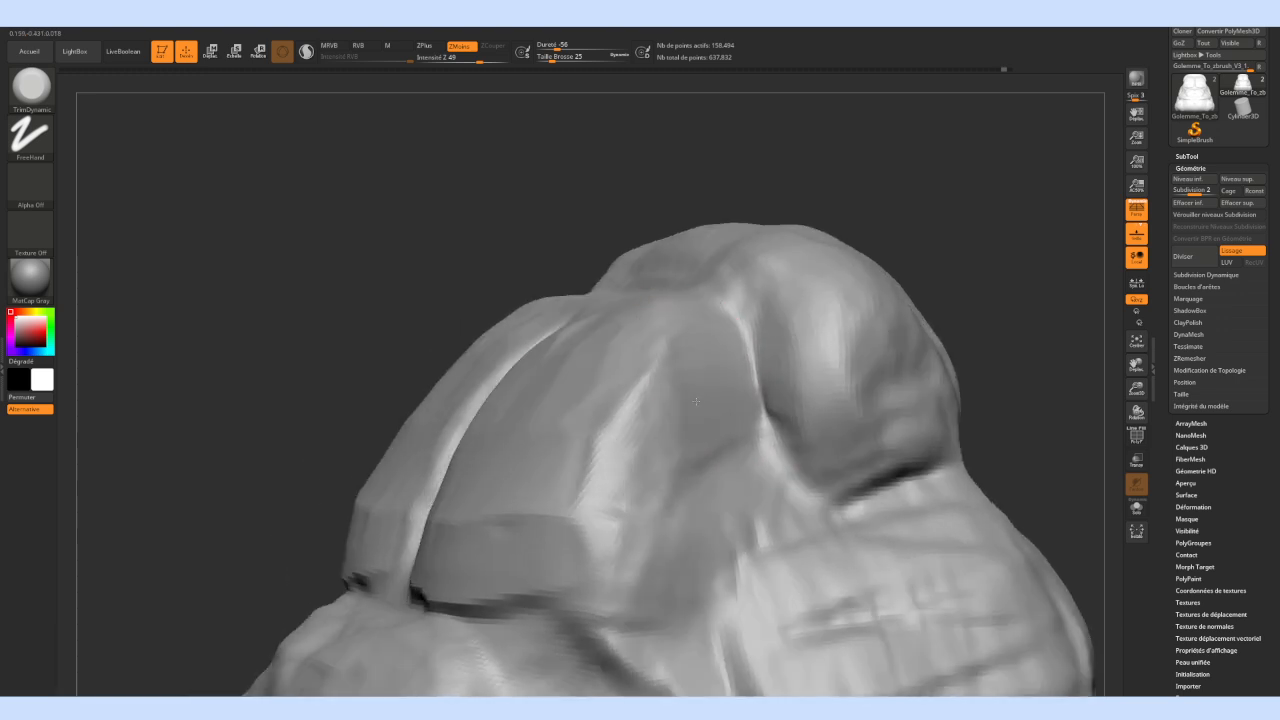
mouse_move(652, 372)
left_mouse_down()
mouse_move(618, 468)
mouse_move(622, 512)
mouse_move(612, 460)
left_mouse_up()
mouse_move(697, 549)
left_mouse_down()
mouse_move(737, 486)
mouse_move(710, 540)
mouse_move(604, 604)
mouse_move(610, 586)
left_mouse_up()
mouse_move(303, 302)
left_mouse_down()
mouse_move(360, 325)
mouse_move(424, 319)
left_mouse_up()
mouse_move(650, 258)
left_mouse_down()
mouse_move(586, 187)
mouse_move(668, 236)
mouse_move(590, 125)
mouse_move(468, 178)
left_mouse_up()
mouse_move(548, 209)
left_mouse_down()
mouse_move(486, 263)
mouse_move(564, 207)
left_mouse_up()
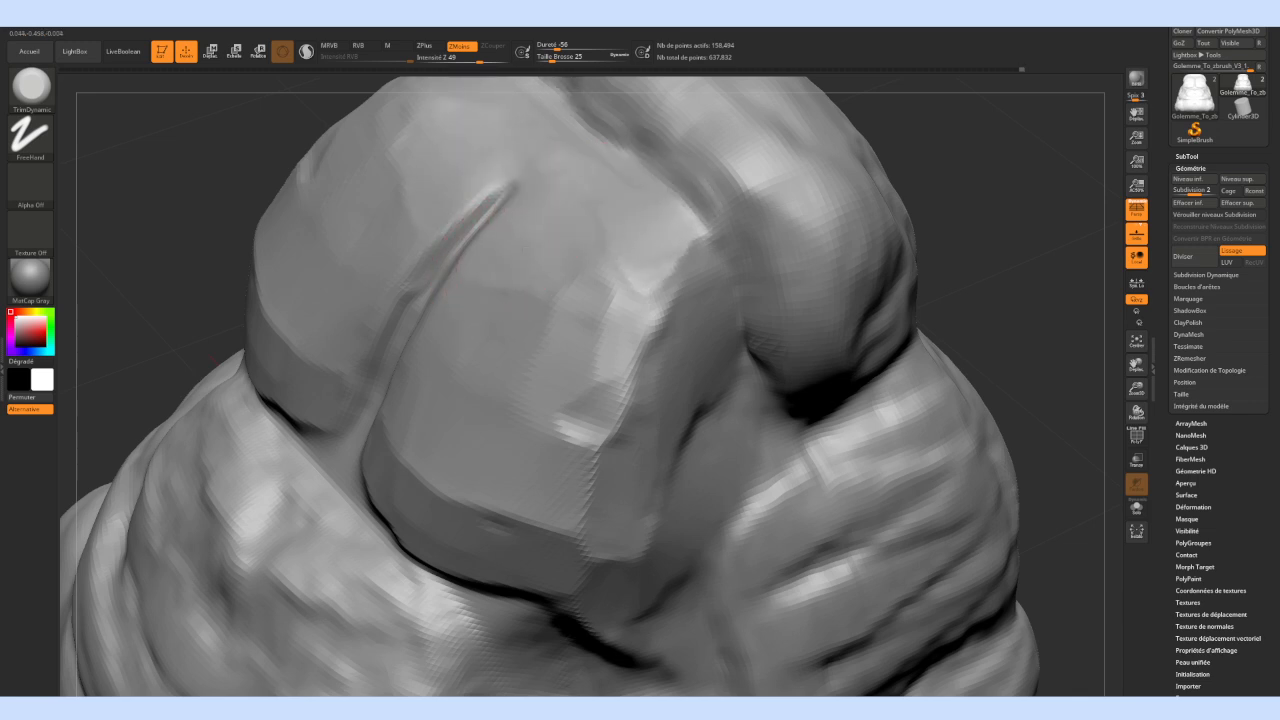
Flatten the front of the upper abdomen beneath the pectorals with horizontal TrimDynamic strokes
left_click_drag(188, 264, 243, 229)
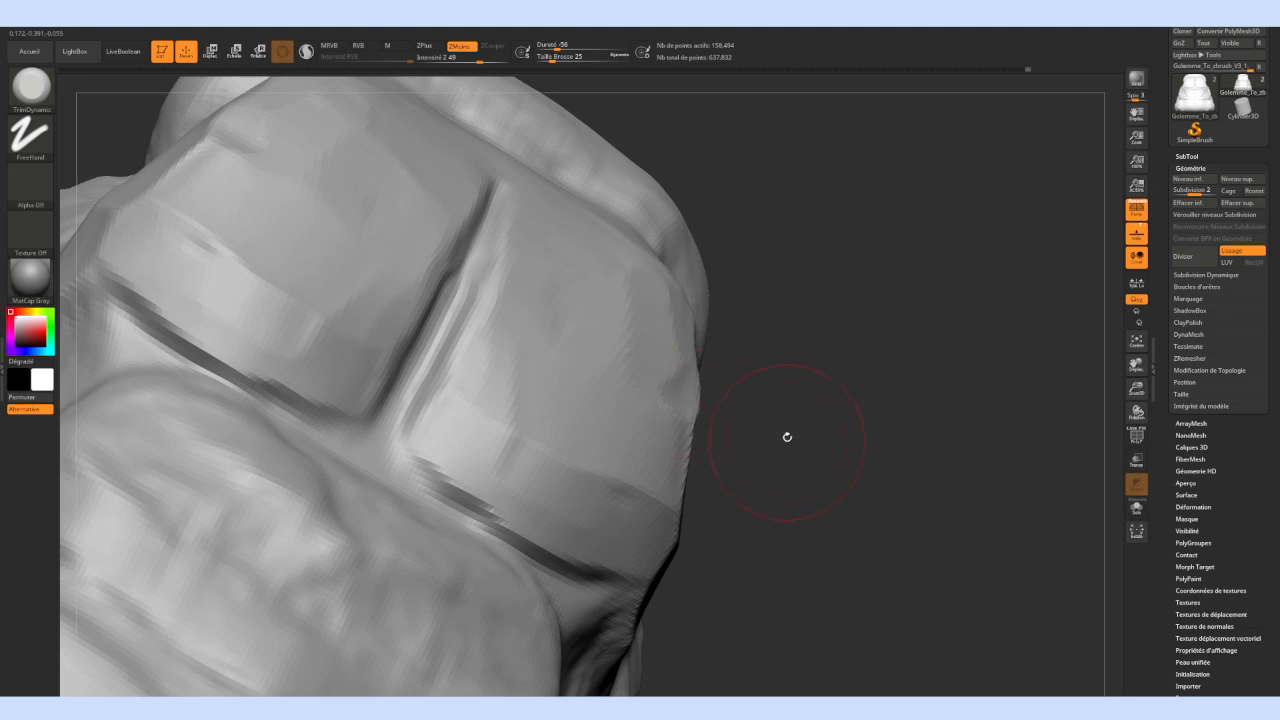
mouse_move(807, 413)
left_mouse_down("shift")
mouse_move(878, 445)
mouse_move(893, 342)
left_mouse_up("shift")
left_click_drag(542, 454, 359, 457)
left_click_drag(506, 534, 367, 554)
mouse_move(538, 558)
left_mouse_down()
mouse_move(668, 556)
mouse_move(722, 520)
left_mouse_up()
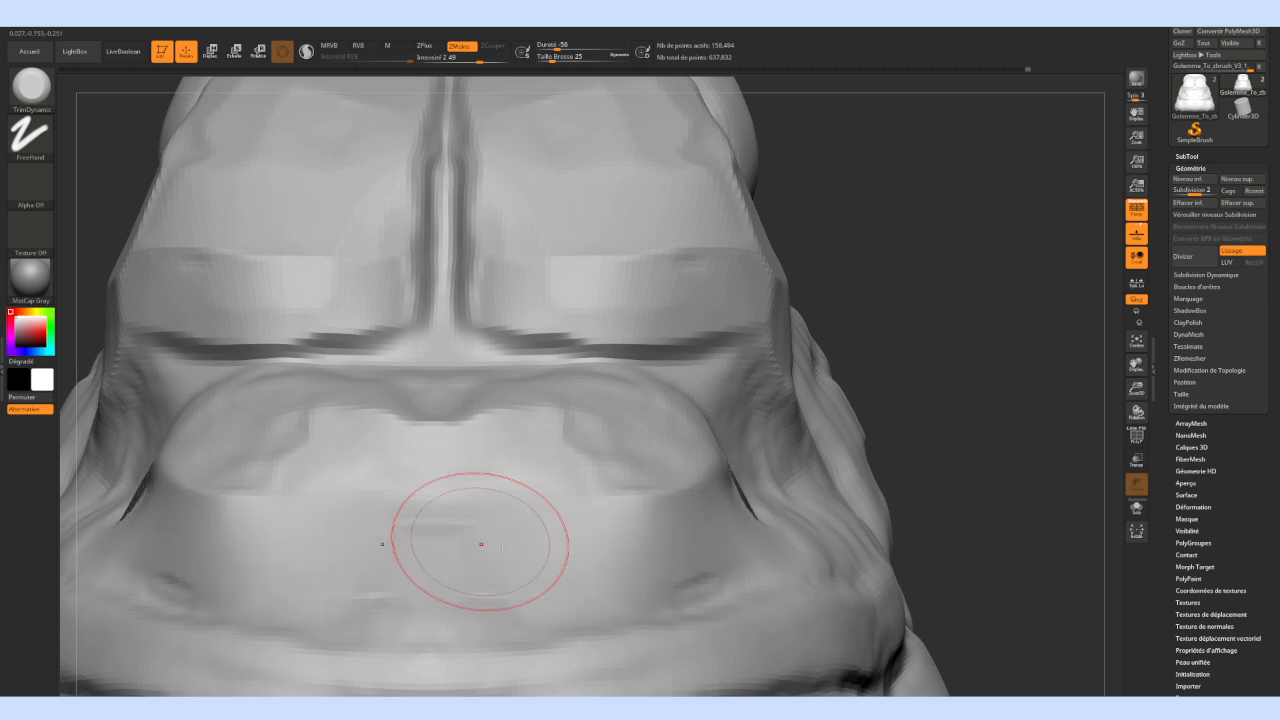
Trim flat facets into the side corners of the upper abdomen with TrimDynamic
left_click_drag(954, 433, 735, 440)
mouse_move(700, 489)
left_mouse_down()
mouse_move(688, 478)
mouse_move(700, 482)
left_mouse_up()
left_click_drag(672, 440, 695, 455)
left_click_drag(706, 547, 703, 456)
left_click_drag(634, 434, 634, 493)
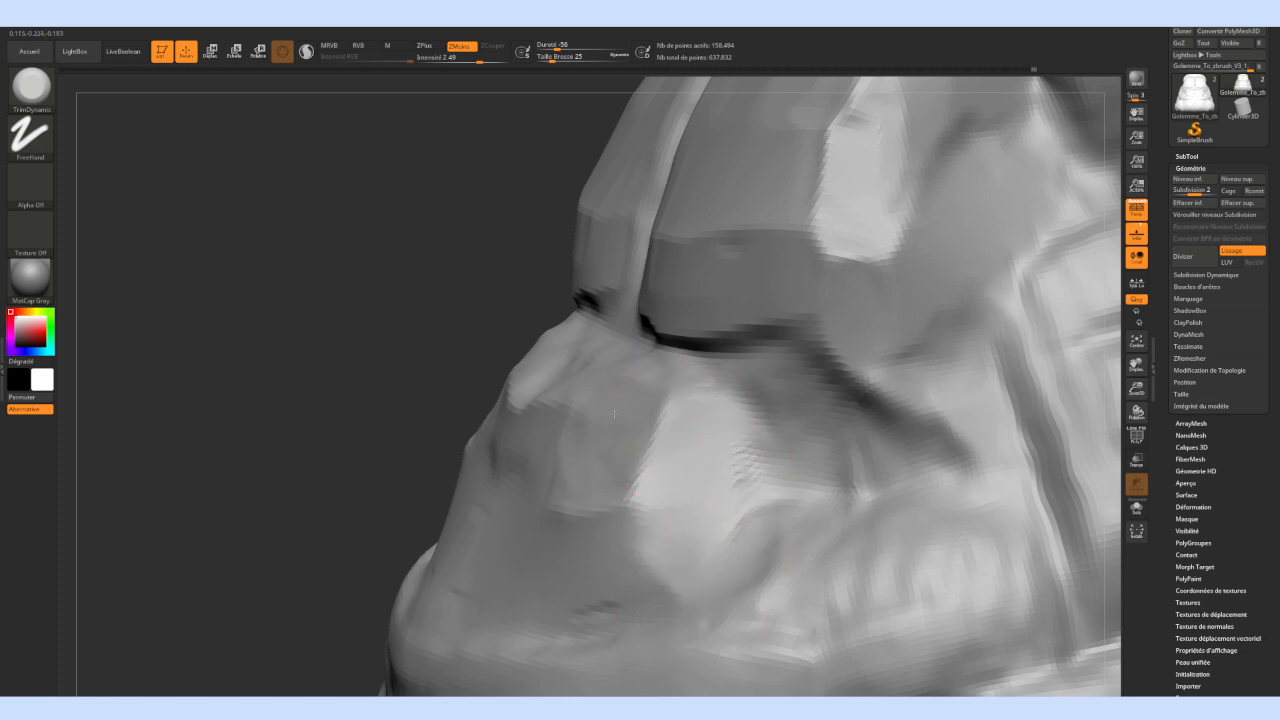
Flatten the sloped upper band of the abdomen under the pectorals and the front plane directly below it
mouse_move(415, 273)
left_mouse_down()
mouse_move(525, 355)
mouse_move(486, 318)
mouse_move(474, 336)
left_mouse_up()
left_click_drag(382, 292, 492, 346)
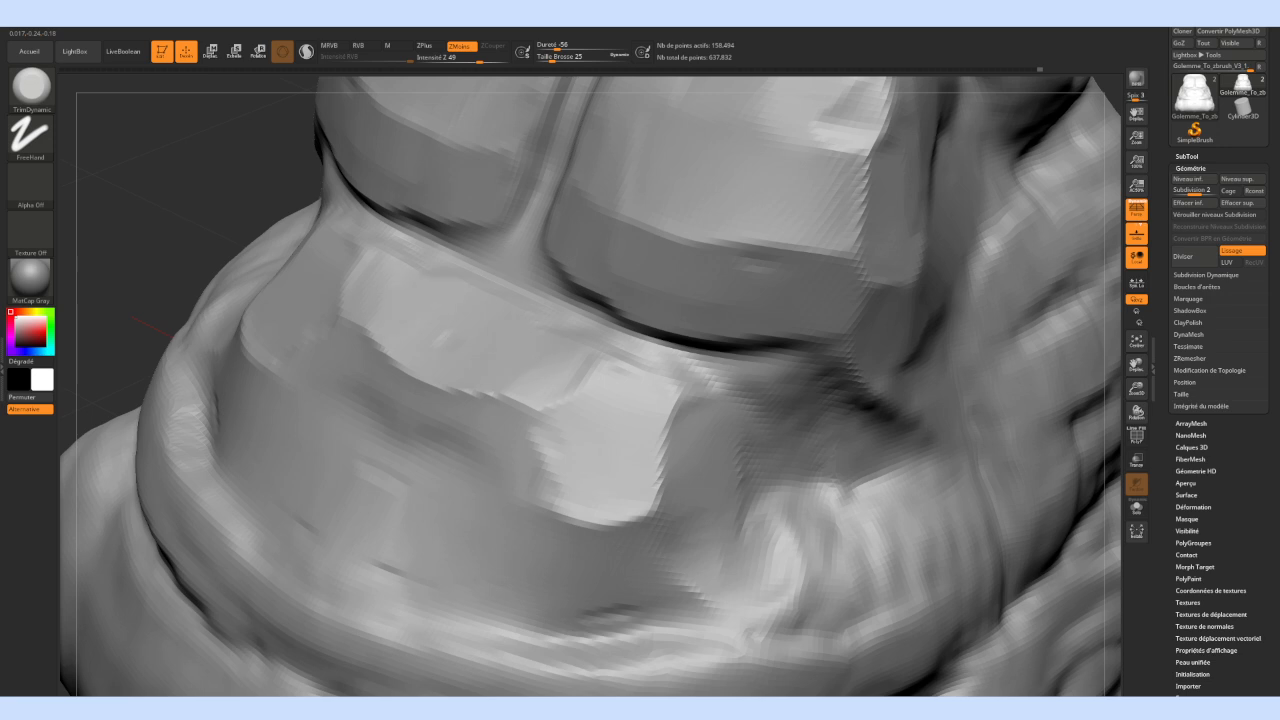
left_click_drag(554, 367, 590, 376)
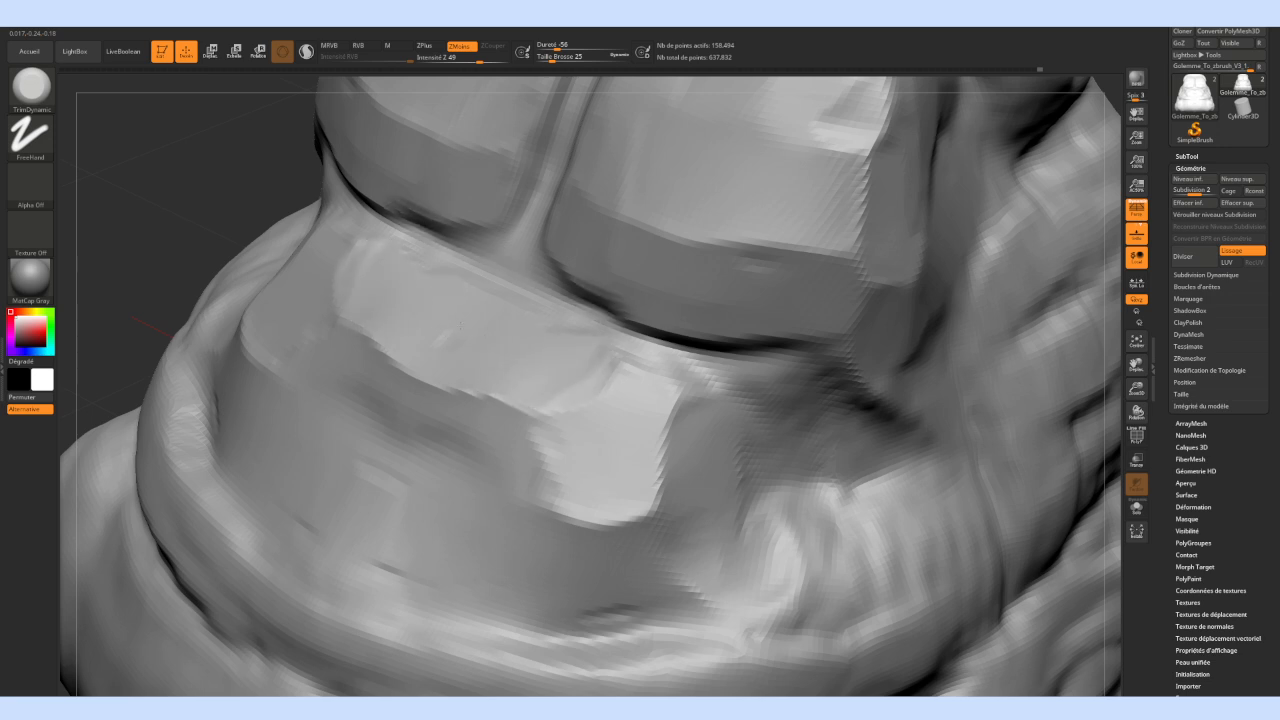
left_click_drag(145, 240, 386, 357)
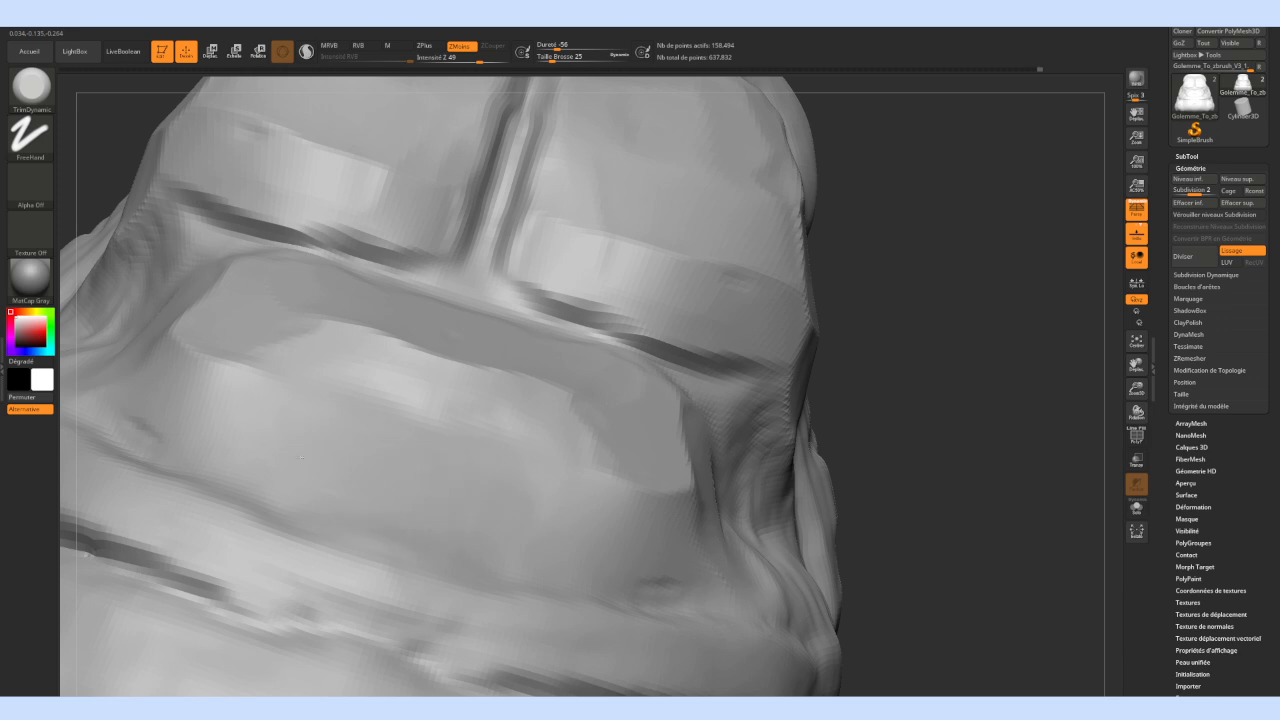
mouse_move(459, 479)
left_mouse_down()
mouse_move(590, 515)
mouse_move(610, 540)
mouse_move(472, 385)
mouse_move(514, 403)
mouse_move(341, 372)
left_mouse_up()
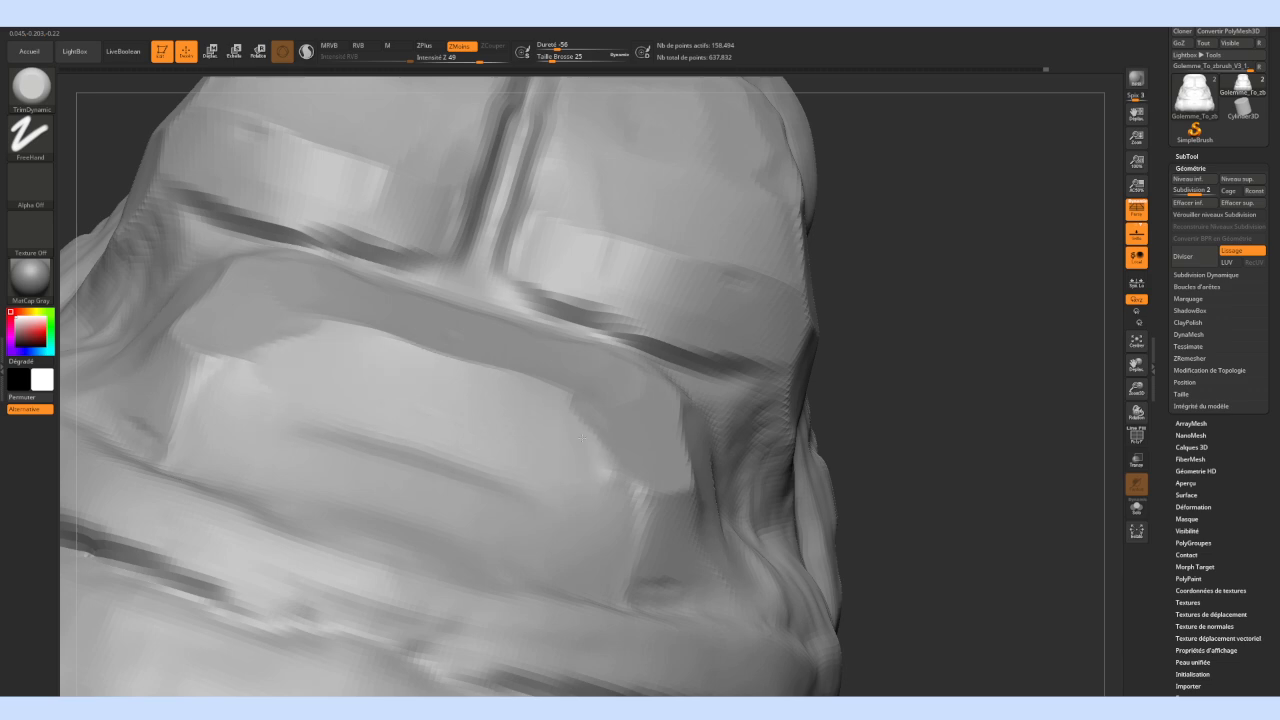
Set the brush size to 13 and flatten the abdomen's flank beside the crease under the pectoral
mouse_move(934, 431)
left_mouse_down()
mouse_move(946, 383)
mouse_move(737, 391)
left_mouse_up()
mouse_move(281, 229)
left_mouse_down()
mouse_move(300, 271)
mouse_move(269, 260)
mouse_move(276, 268)
mouse_move(294, 220)
mouse_move(289, 240)
mouse_move(308, 263)
left_mouse_up()
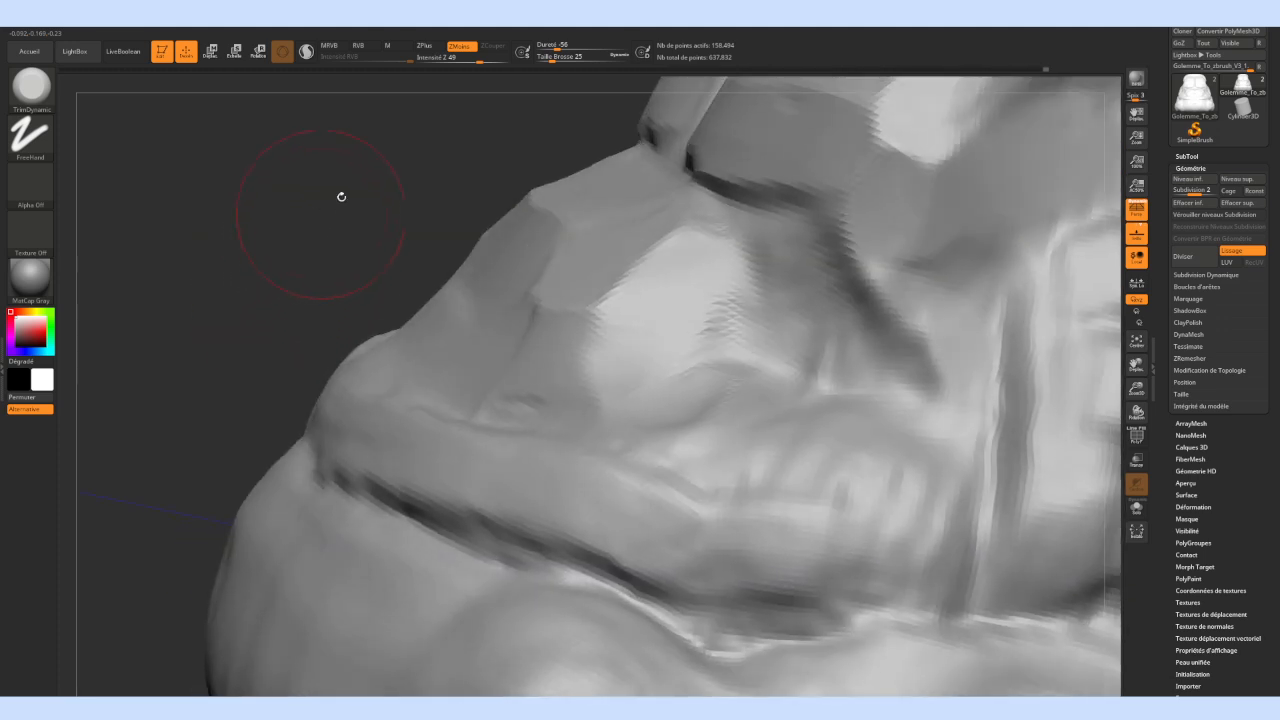
left_click_drag(566, 57, 549, 57)
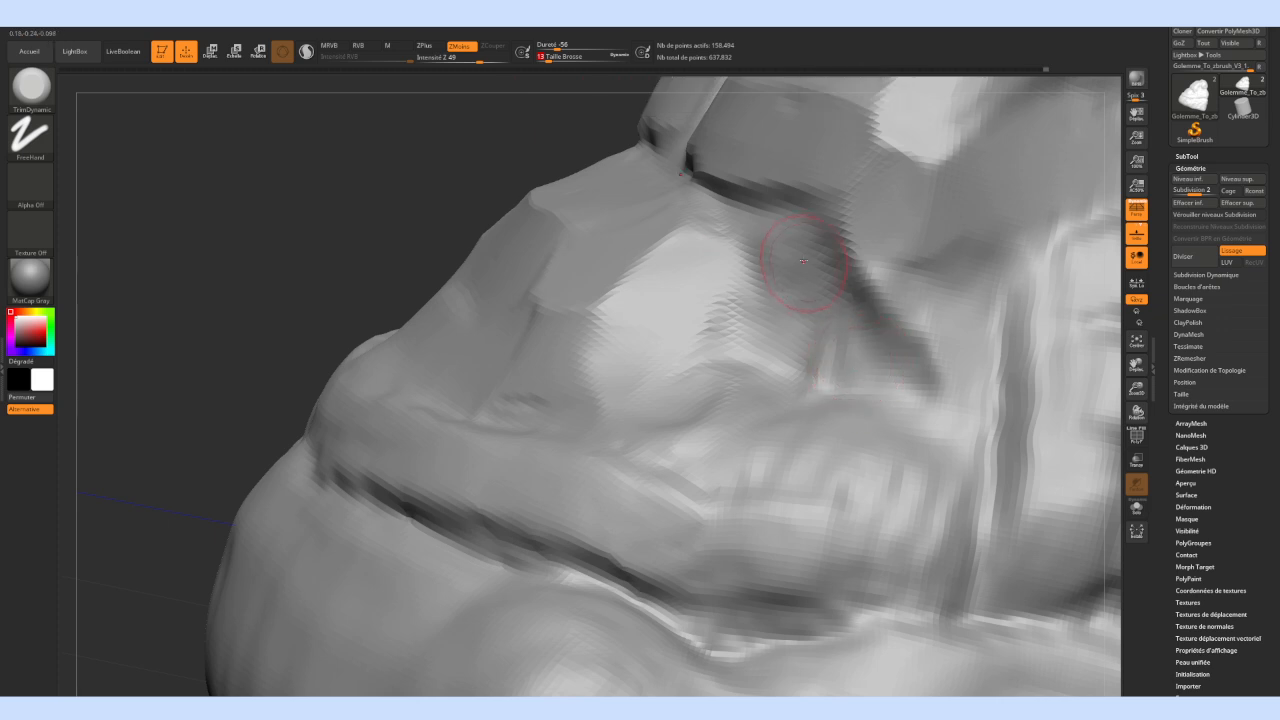
mouse_move(751, 329)
left_mouse_down()
mouse_move(720, 345)
mouse_move(733, 349)
left_mouse_up()
mouse_move(843, 377)
left_mouse_down()
mouse_move(812, 371)
mouse_move(848, 362)
left_mouse_up()
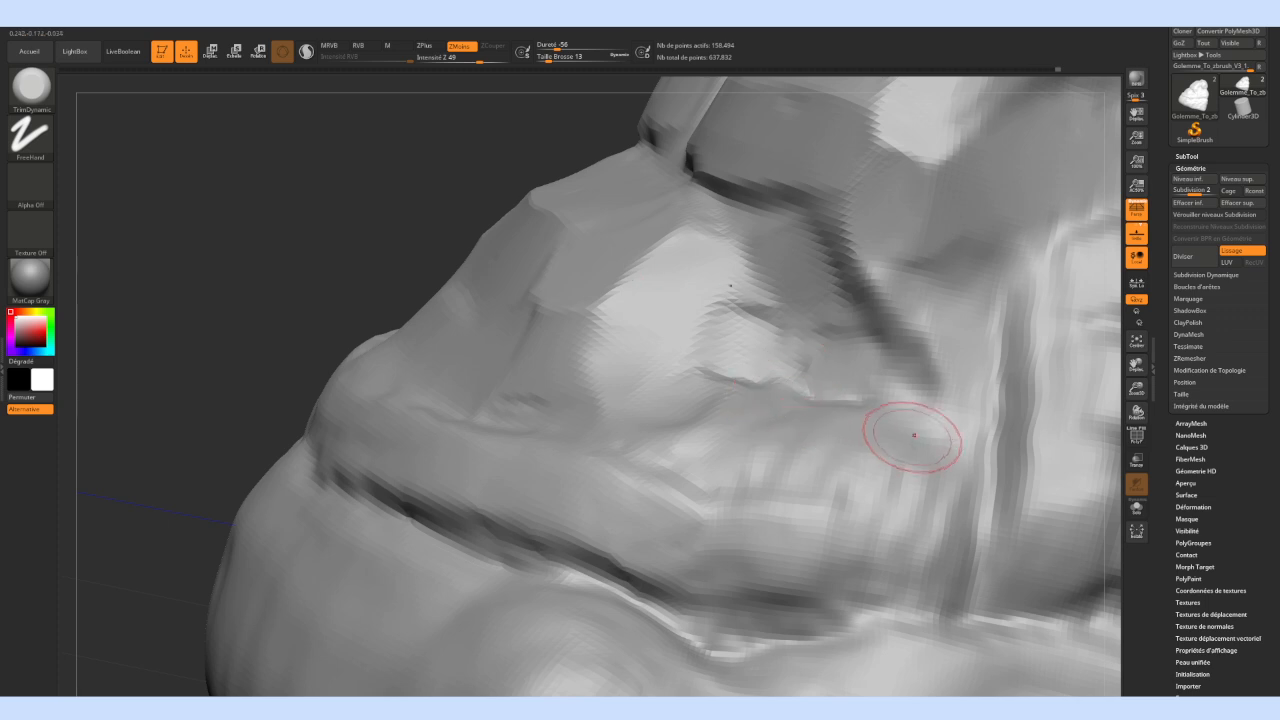
Flatten the raised roll around the base of the upper abdomen into clean planes, from the front to the flank
mouse_move(329, 289)
left_mouse_down()
mouse_move(365, 275)
mouse_move(311, 237)
mouse_move(338, 251)
left_mouse_up()
left_click_drag(717, 443, 637, 420)
left_click_drag(254, 226, 237, 237)
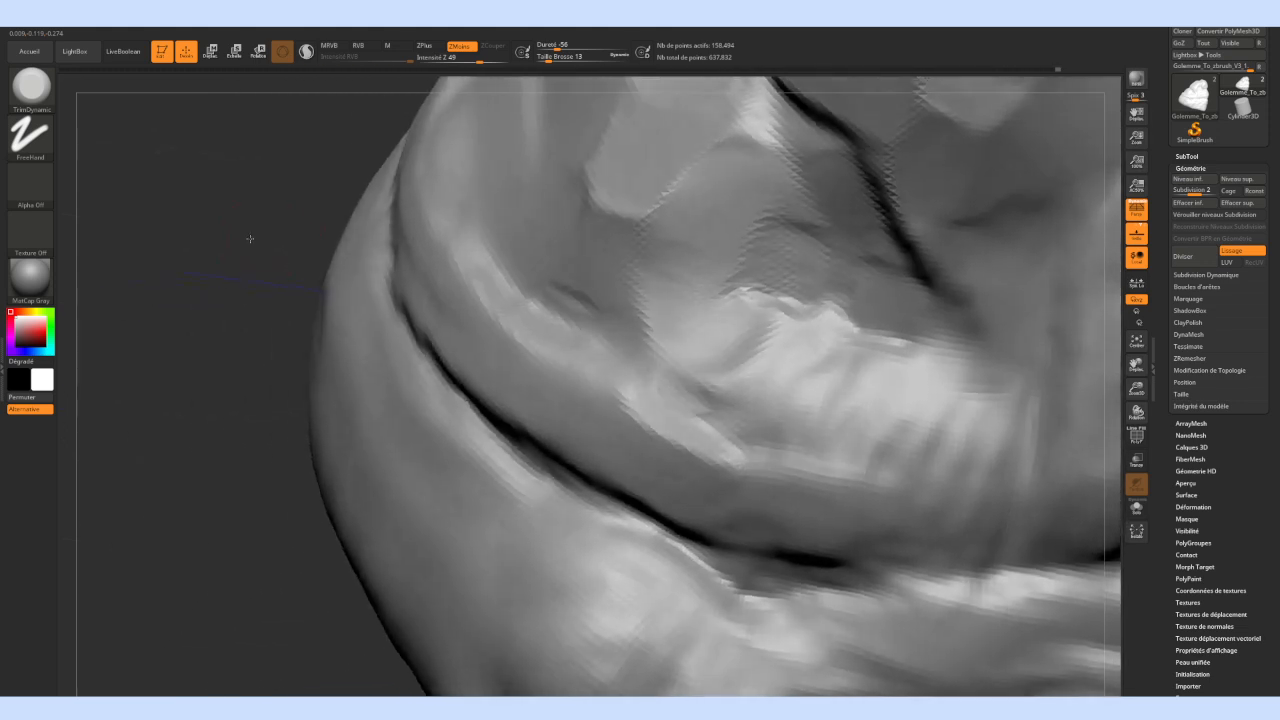
mouse_move(452, 248)
left_mouse_down()
mouse_move(632, 372)
mouse_move(508, 297)
mouse_move(443, 224)
left_mouse_up()
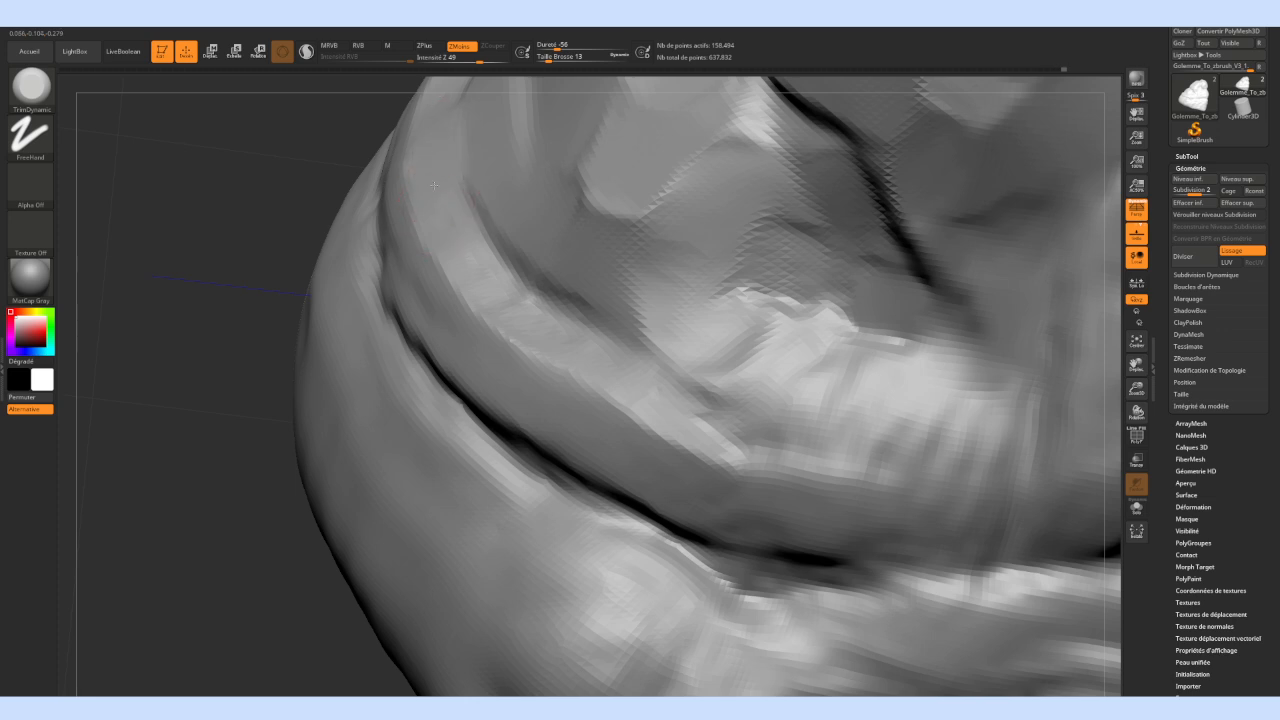
left_click_drag(458, 238, 532, 320)
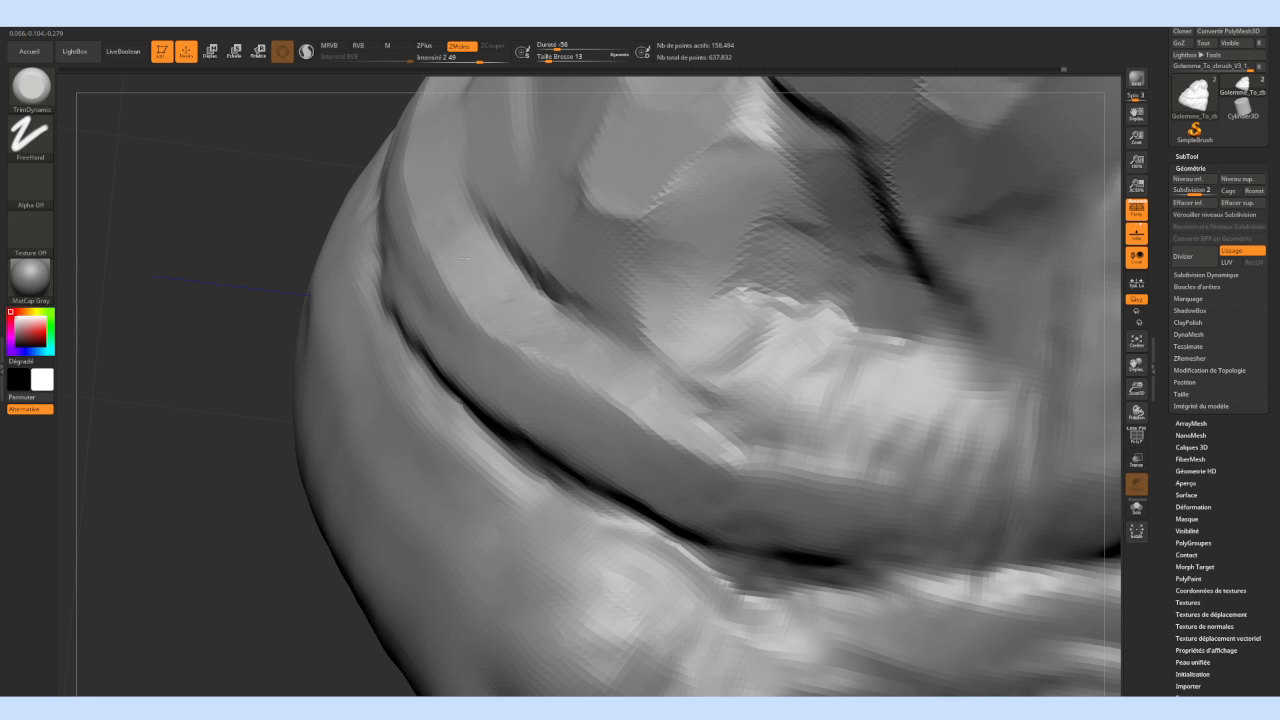
left_click_drag(491, 272, 636, 340)
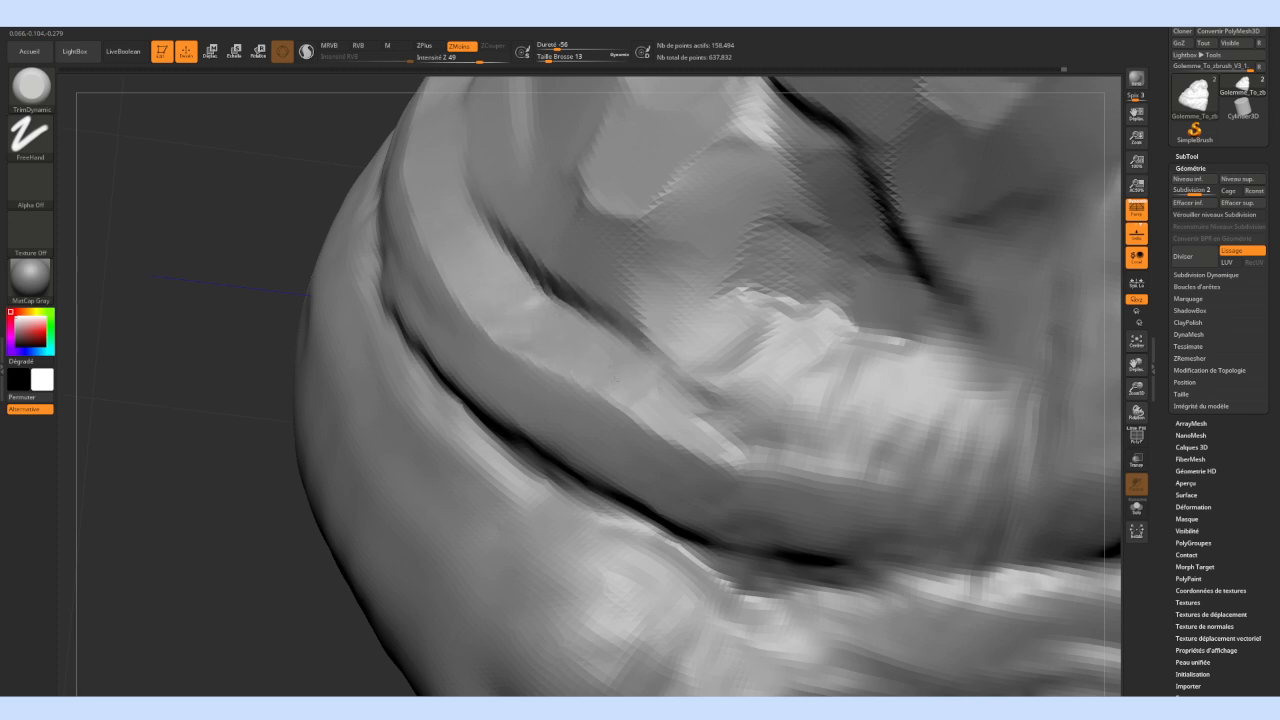
mouse_move(691, 378)
left_mouse_down()
mouse_move(668, 350)
mouse_move(714, 391)
left_mouse_up()
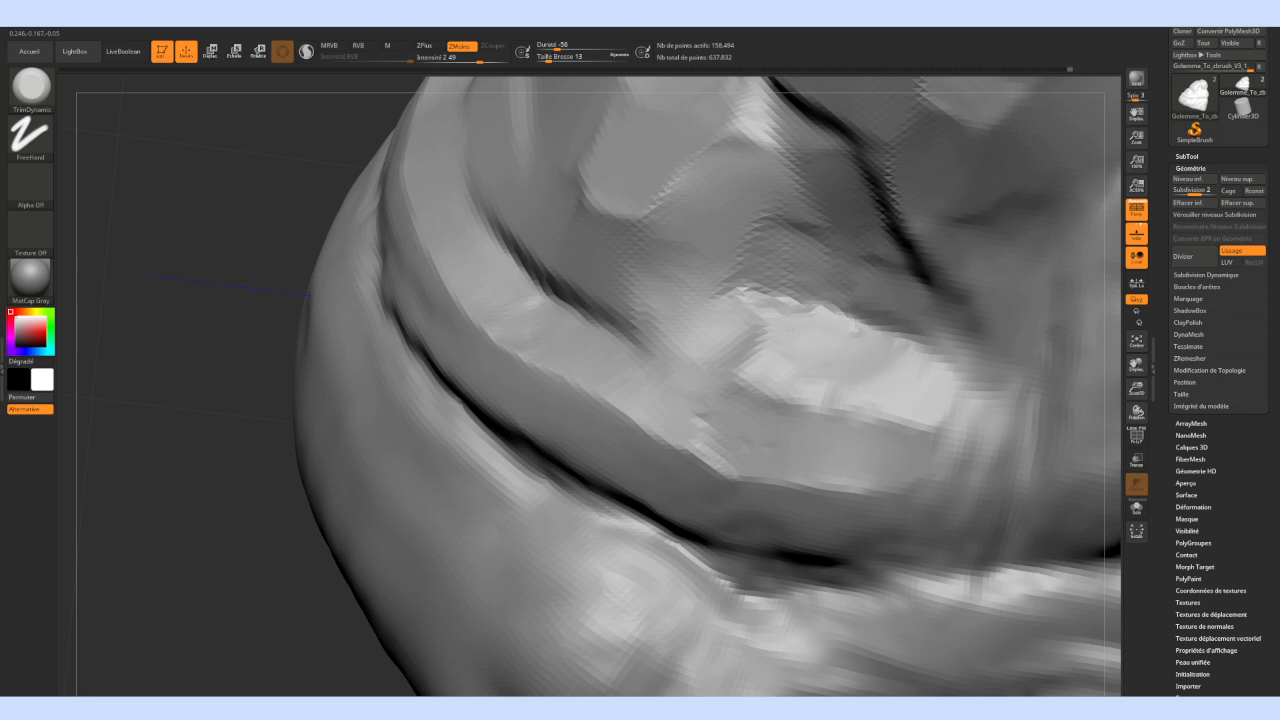
mouse_move(782, 372)
left_mouse_down()
mouse_move(784, 386)
mouse_move(930, 403)
left_mouse_up()
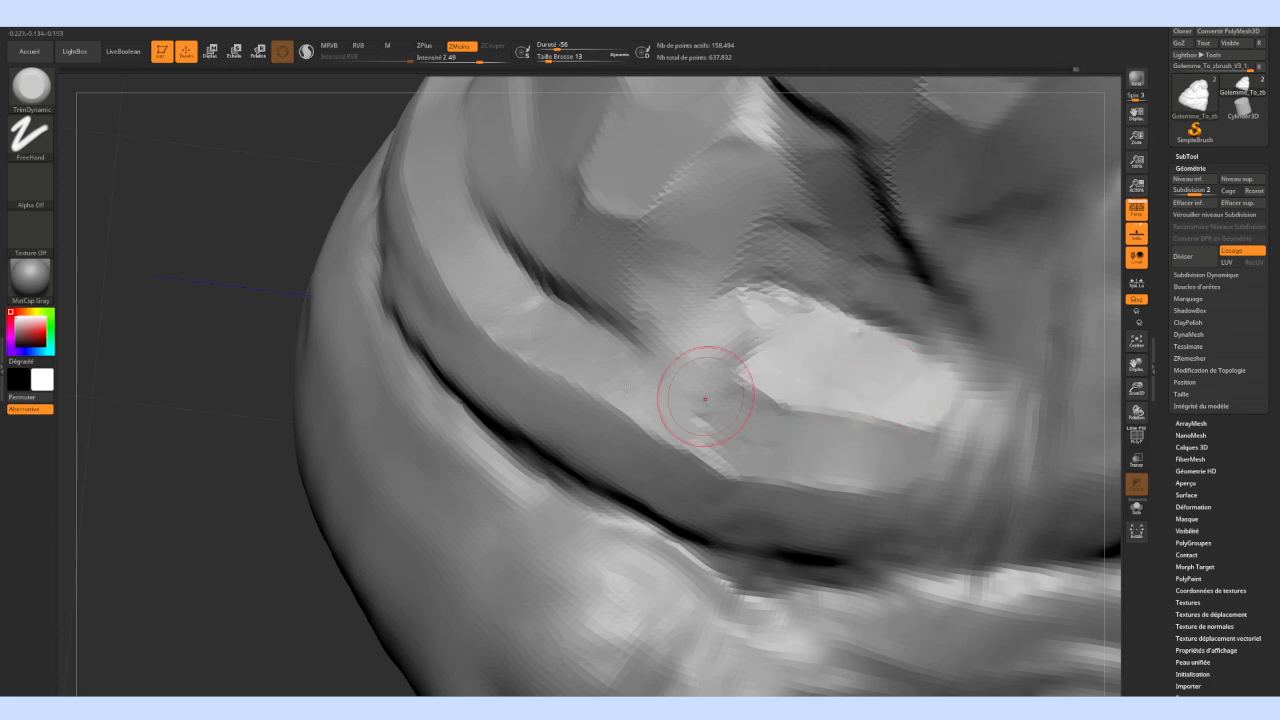
Set the brush size to 4 for the narrow crease at the base of the upper abdomen
left_click_drag(166, 334, 190, 420)
mouse_move(96, 368)
left_mouse_down()
mouse_move(124, 306)
mouse_move(183, 287)
mouse_move(469, 365)
left_mouse_up()
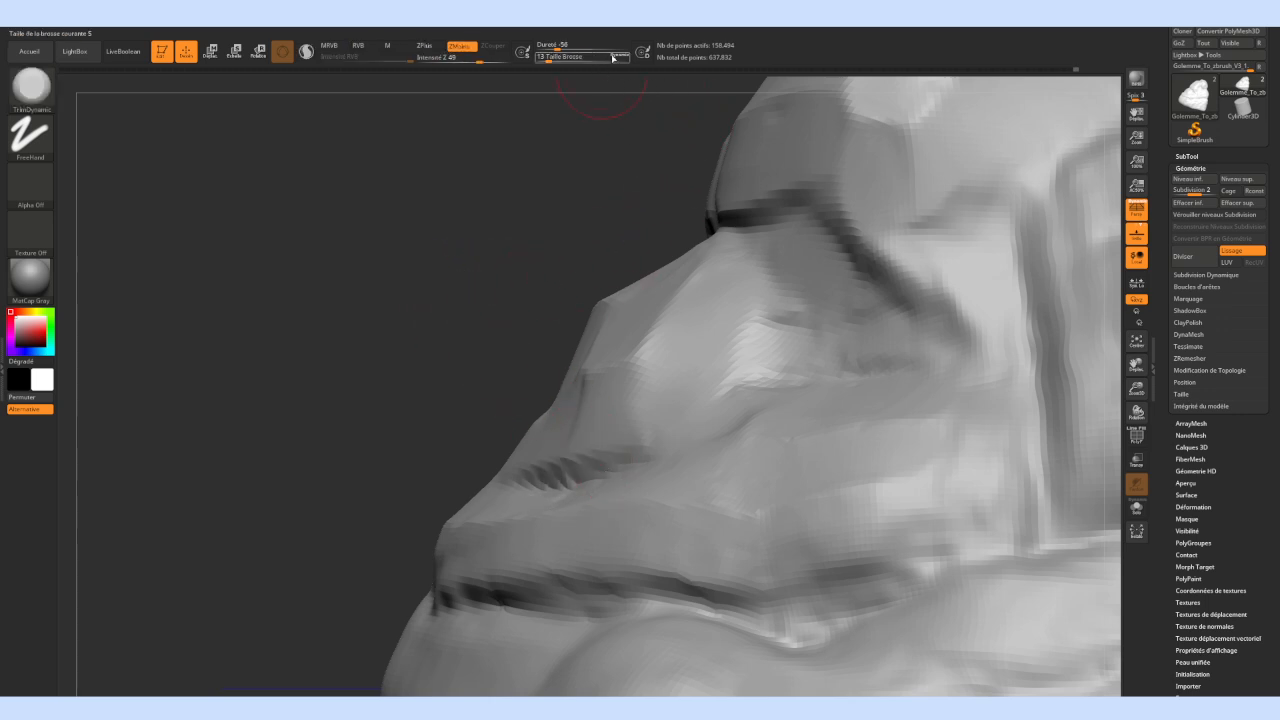
left_click(545, 60)
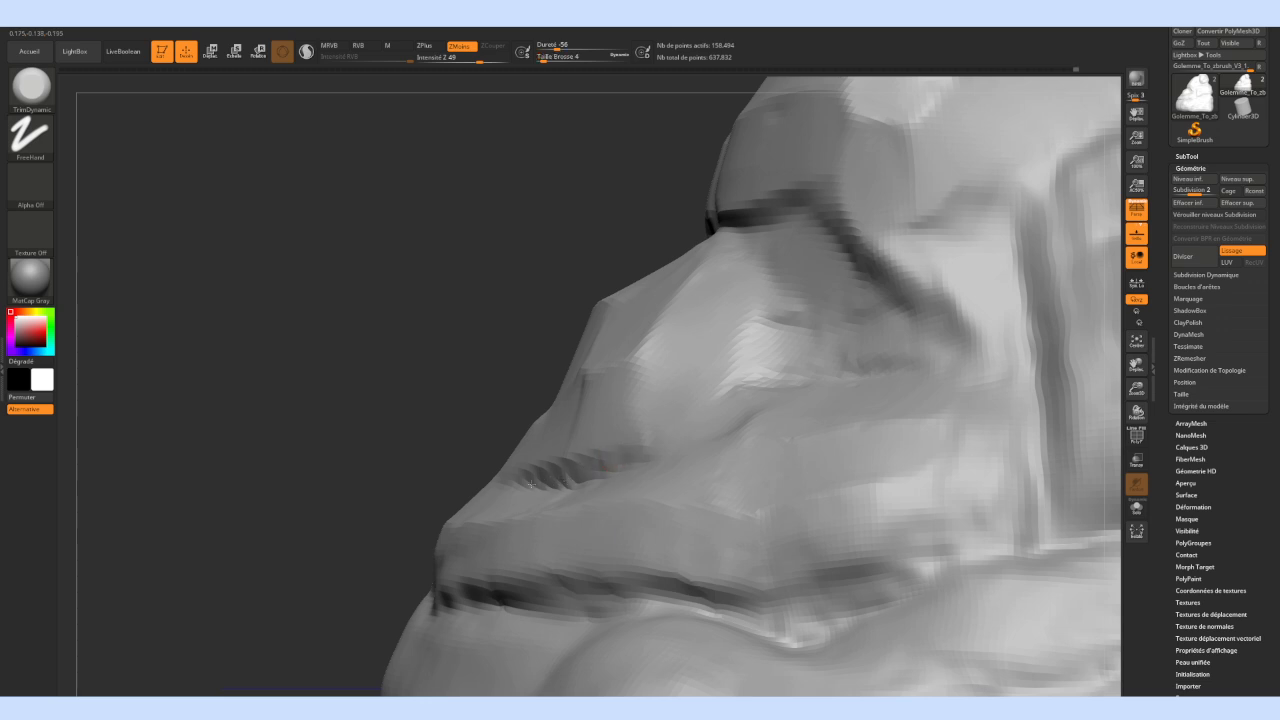
left_click_drag(417, 334, 880, 371)
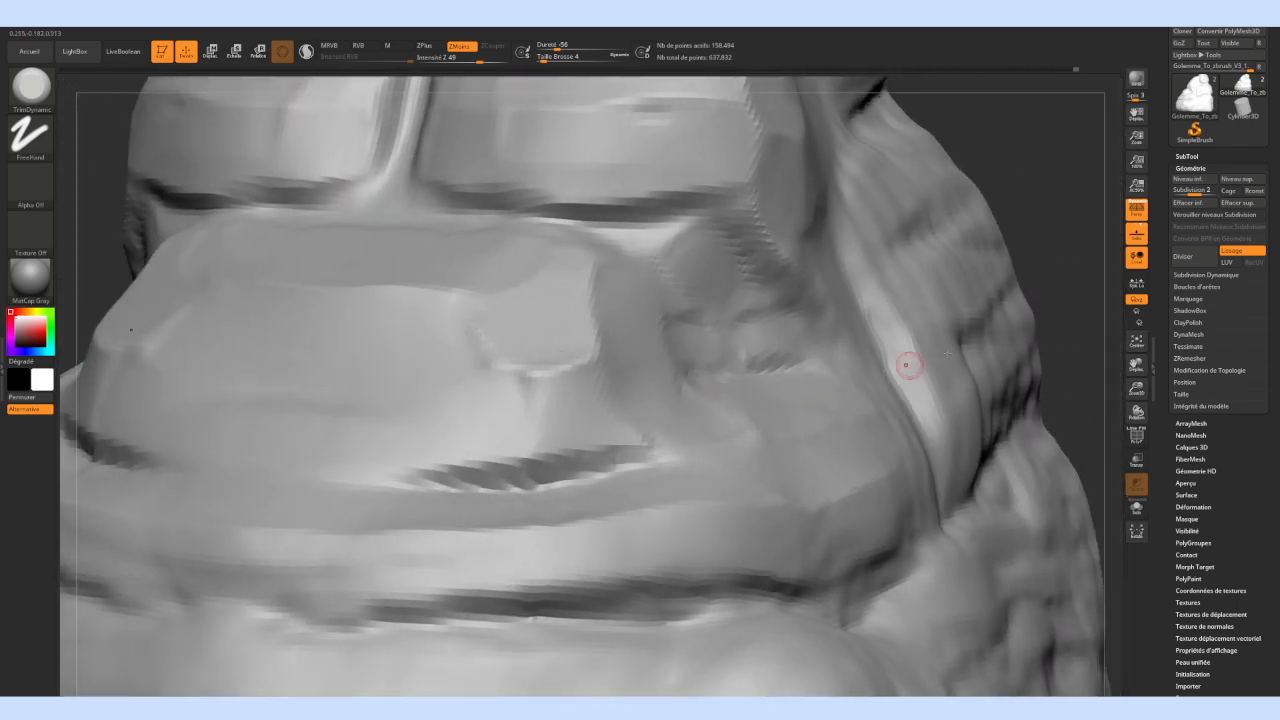
left_click_drag(1068, 309, 1005, 306)
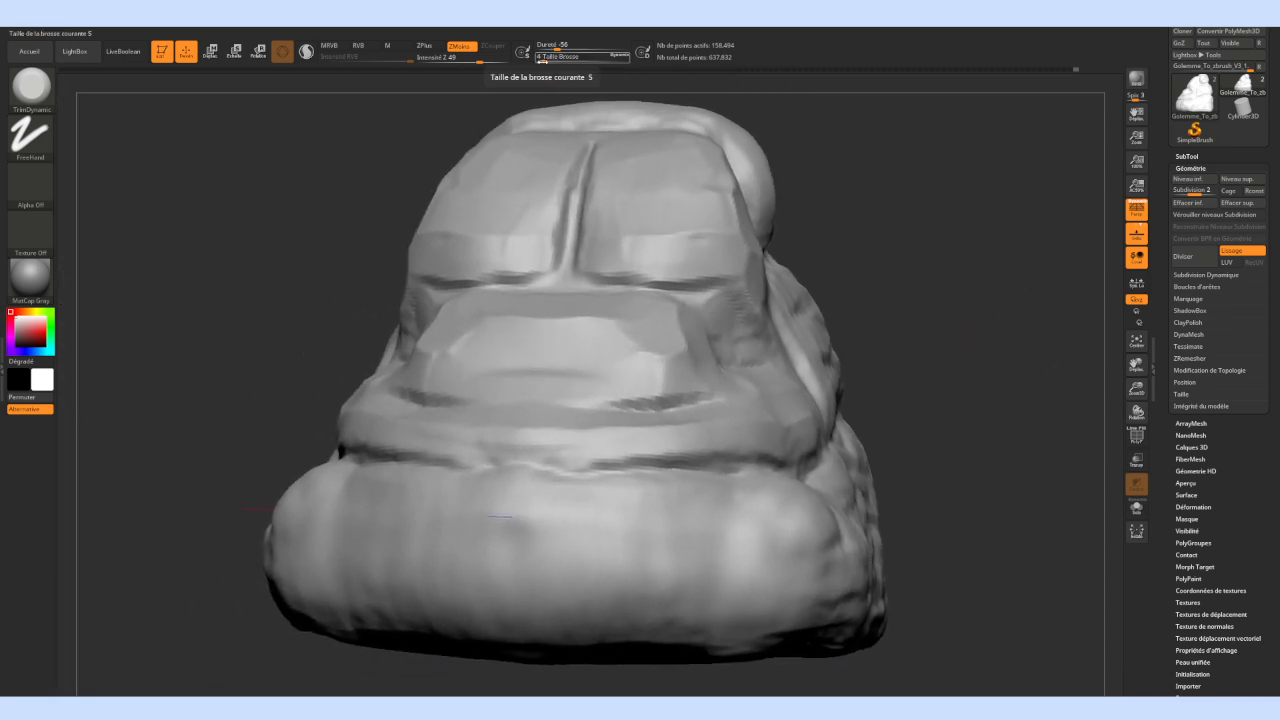
Set the brush size to 20 and undo the last two TrimDynamic strokes on the torso
left_click_drag(565, 60, 552, 45)
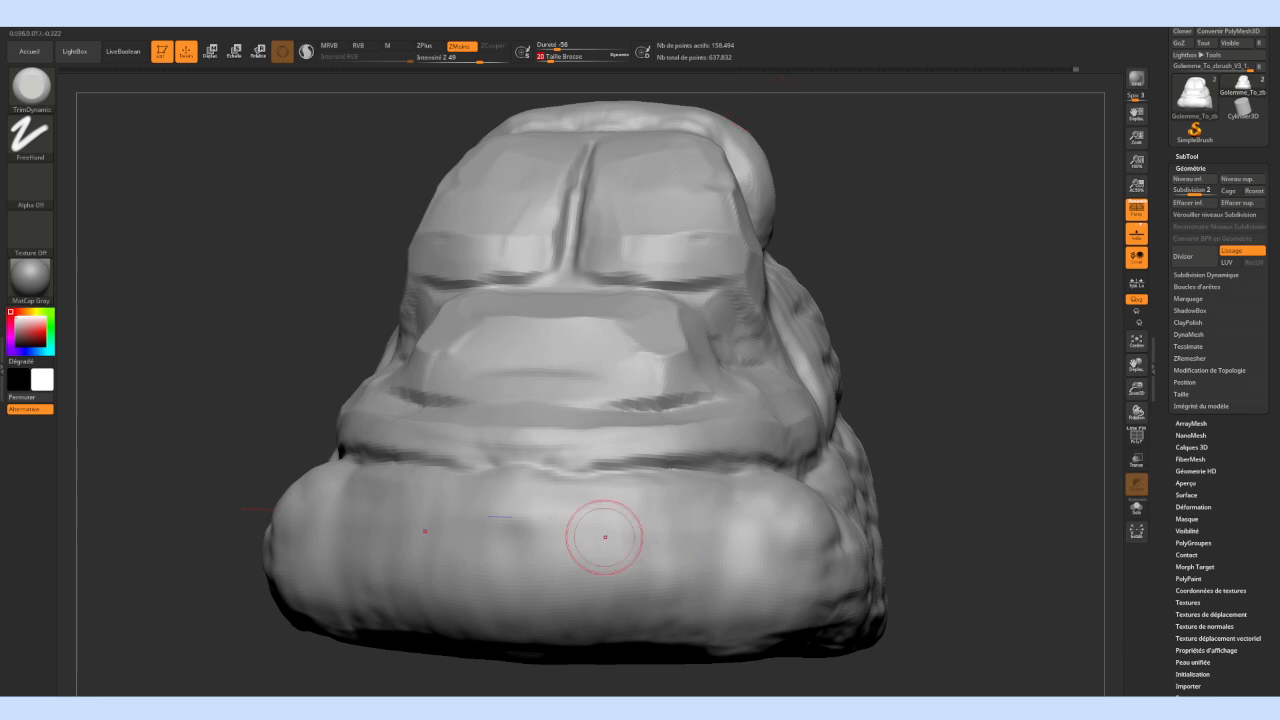
left_click_drag(258, 249, 370, 302)
mouse_move(271, 288)
left_mouse_down()
mouse_move(248, 266)
mouse_move(260, 268)
left_mouse_up()
mouse_move(765, 338)
left_mouse_down()
mouse_move(780, 312)
mouse_move(750, 296)
mouse_move(737, 303)
mouse_move(771, 328)
mouse_move(750, 313)
left_mouse_up()
key("ctrl+z")
key("ctrl+z")
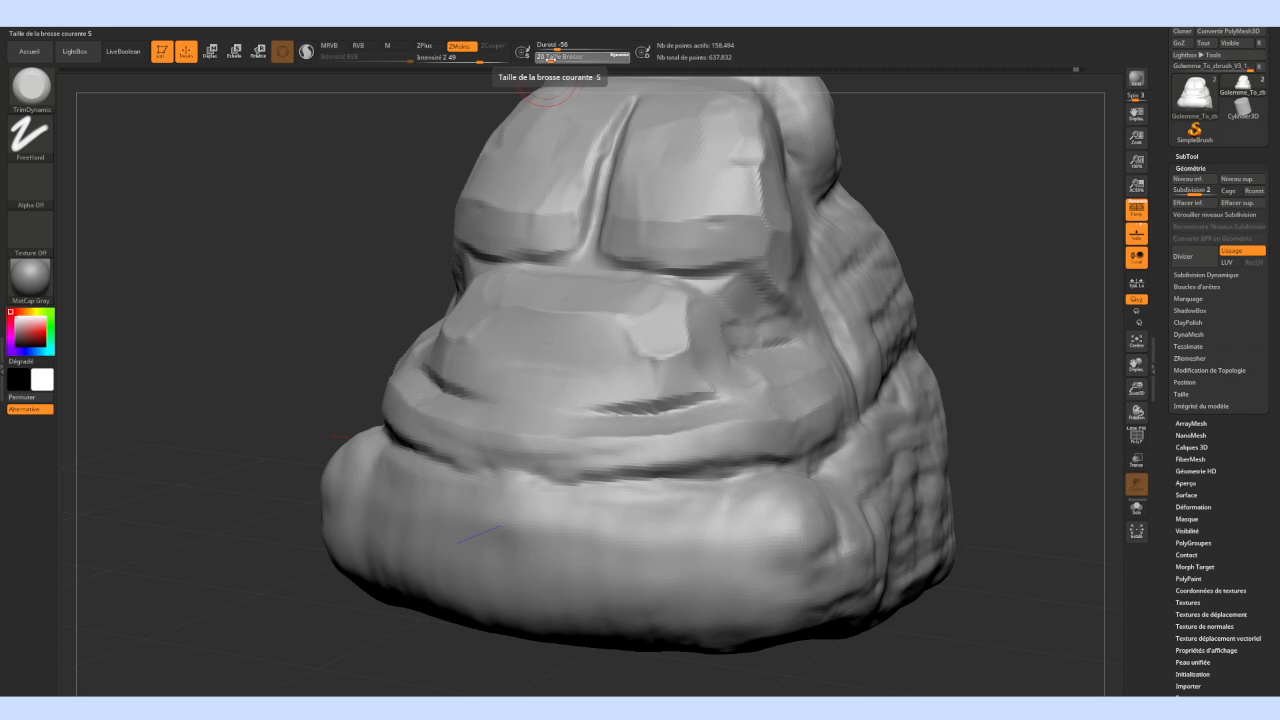
Flatten the recess in the abdomen's flank at brush size 11, and the face of the roll below it at size 18
left_click(548, 58)
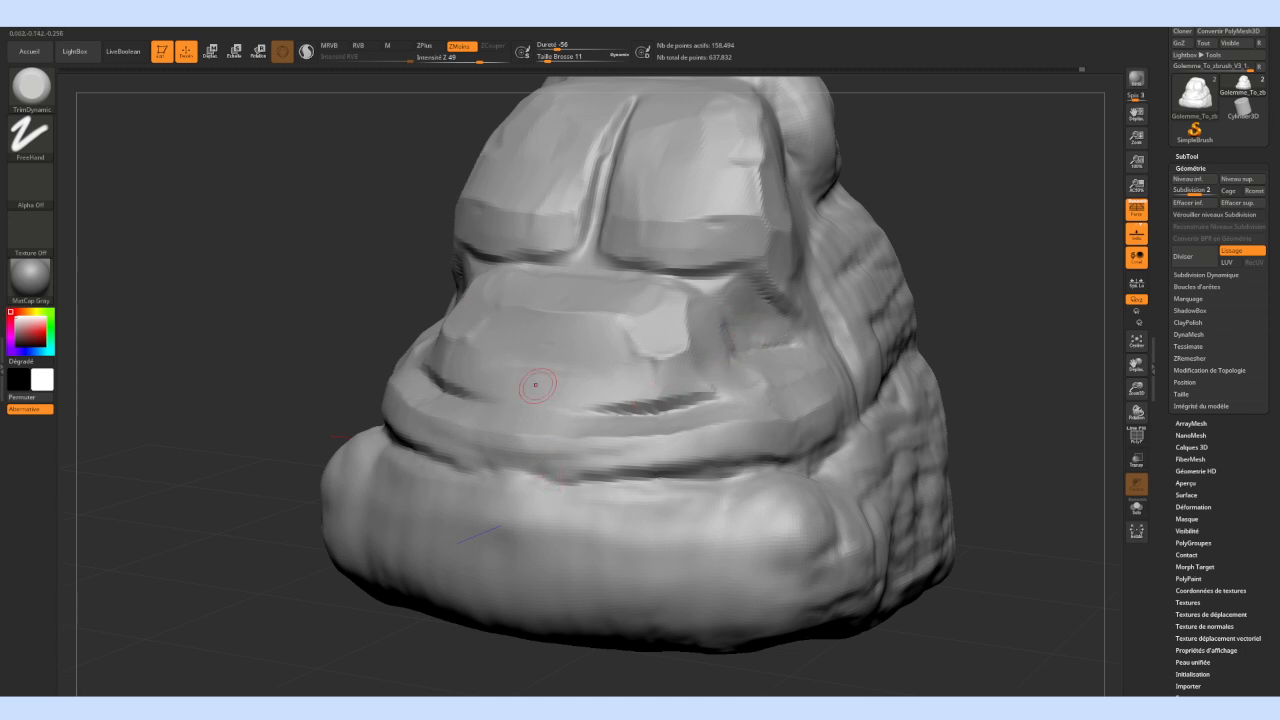
left_click_drag(547, 58, 550, 58)
left_click_drag(822, 427, 805, 433)
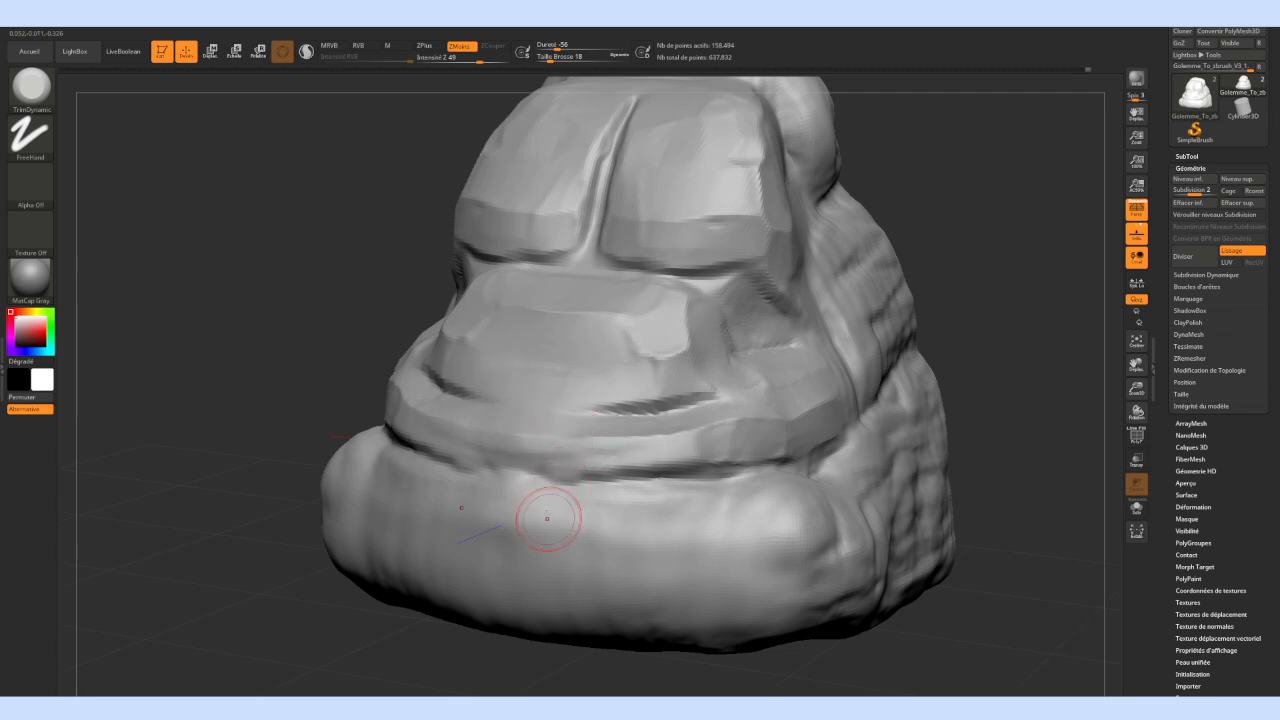
left_click_drag(543, 451, 505, 453)
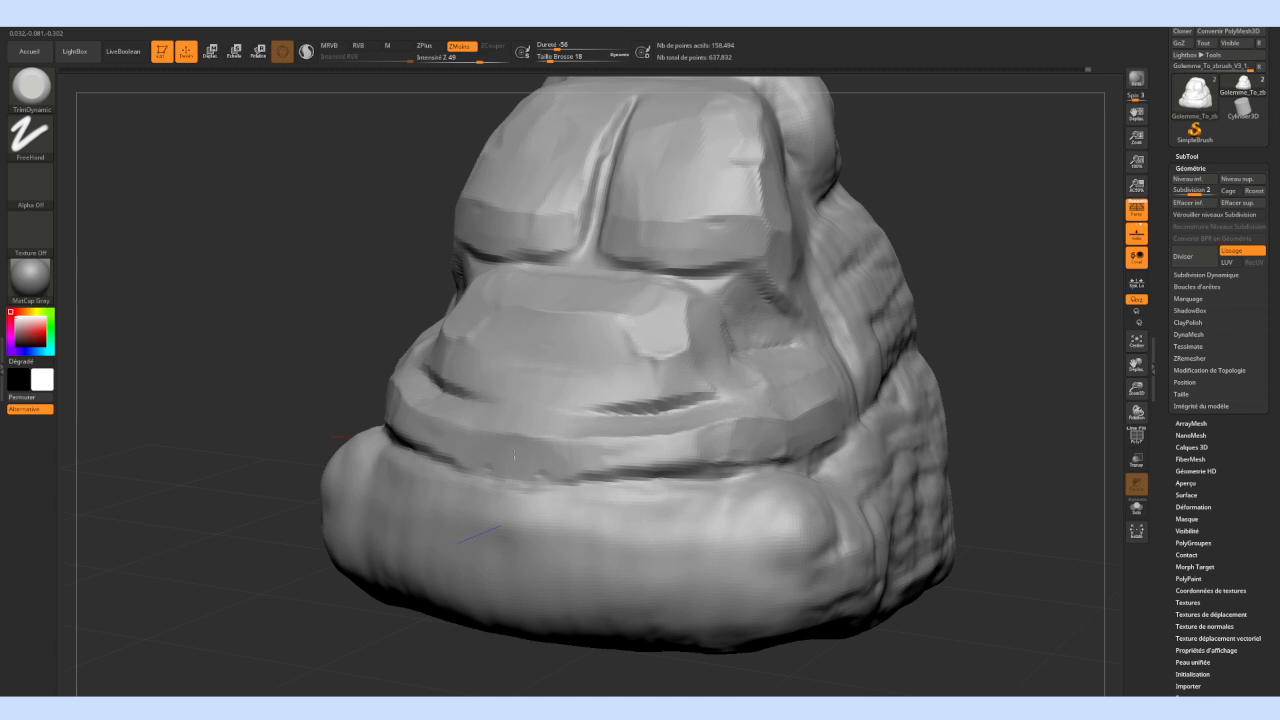
mouse_move(634, 457)
left_mouse_down()
mouse_move(645, 460)
mouse_move(597, 455)
mouse_move(682, 463)
mouse_move(666, 446)
mouse_move(592, 447)
mouse_move(676, 445)
mouse_move(554, 440)
mouse_move(698, 458)
mouse_move(820, 495)
mouse_move(793, 523)
left_mouse_up()
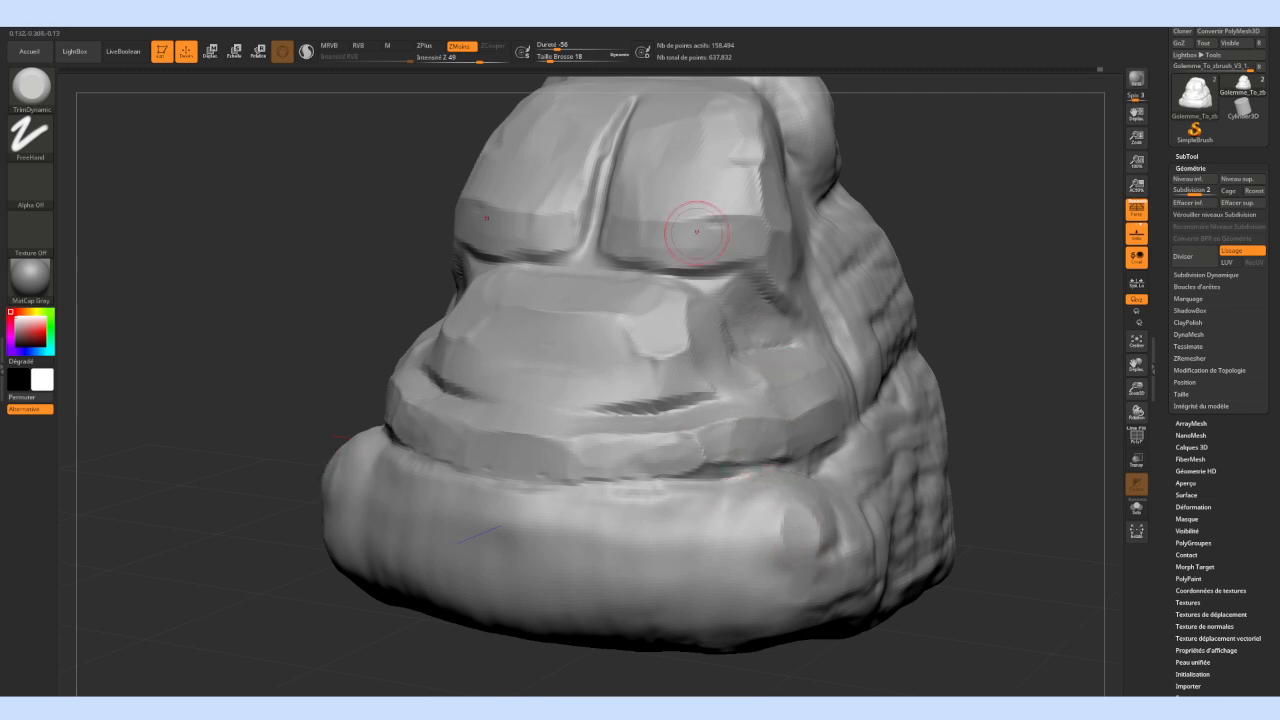
Set the brush size to 25 and trim flat facets into the side corner of the large lower belly roll
left_click_drag(550, 59, 552, 59)
mouse_move(792, 528)
left_mouse_down()
mouse_move(815, 545)
mouse_move(810, 560)
mouse_move(785, 530)
left_mouse_up()
mouse_move(797, 594)
left_mouse_down()
mouse_move(800, 550)
mouse_move(797, 584)
left_mouse_up()
mouse_move(805, 529)
left_mouse_down()
mouse_move(809, 563)
mouse_move(869, 549)
left_mouse_up()
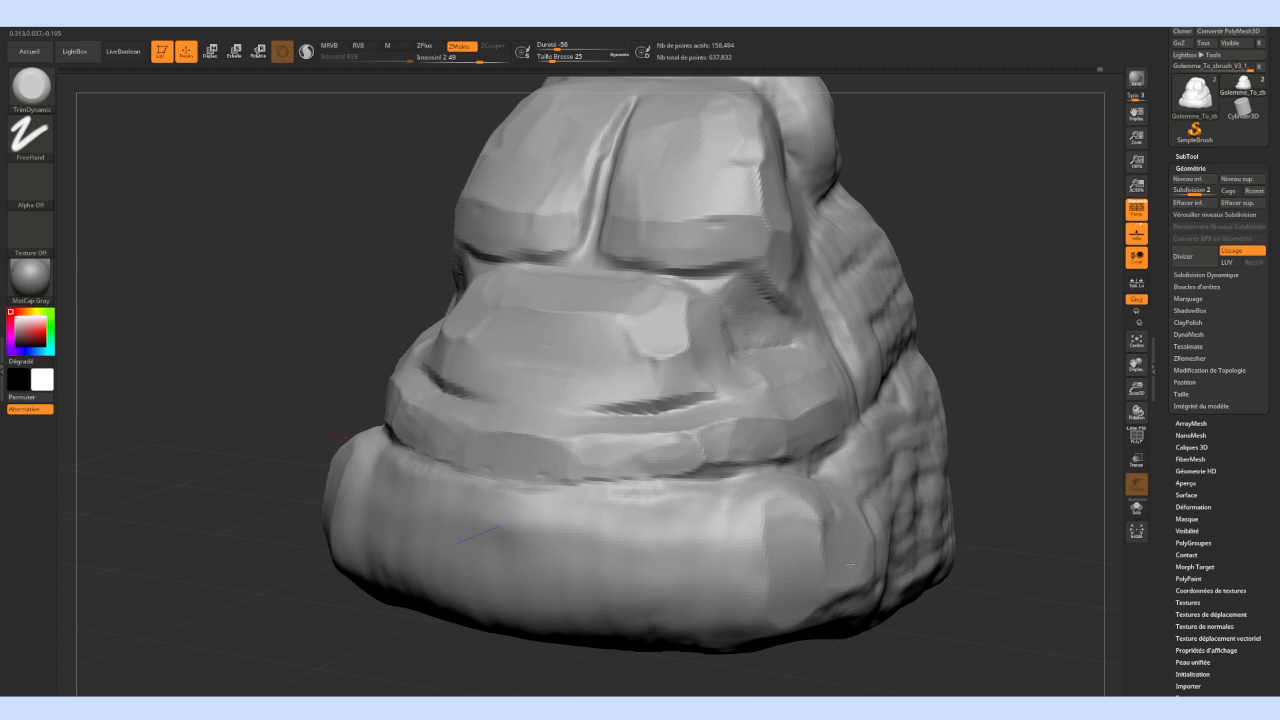
left_click_drag(1027, 502, 905, 520)
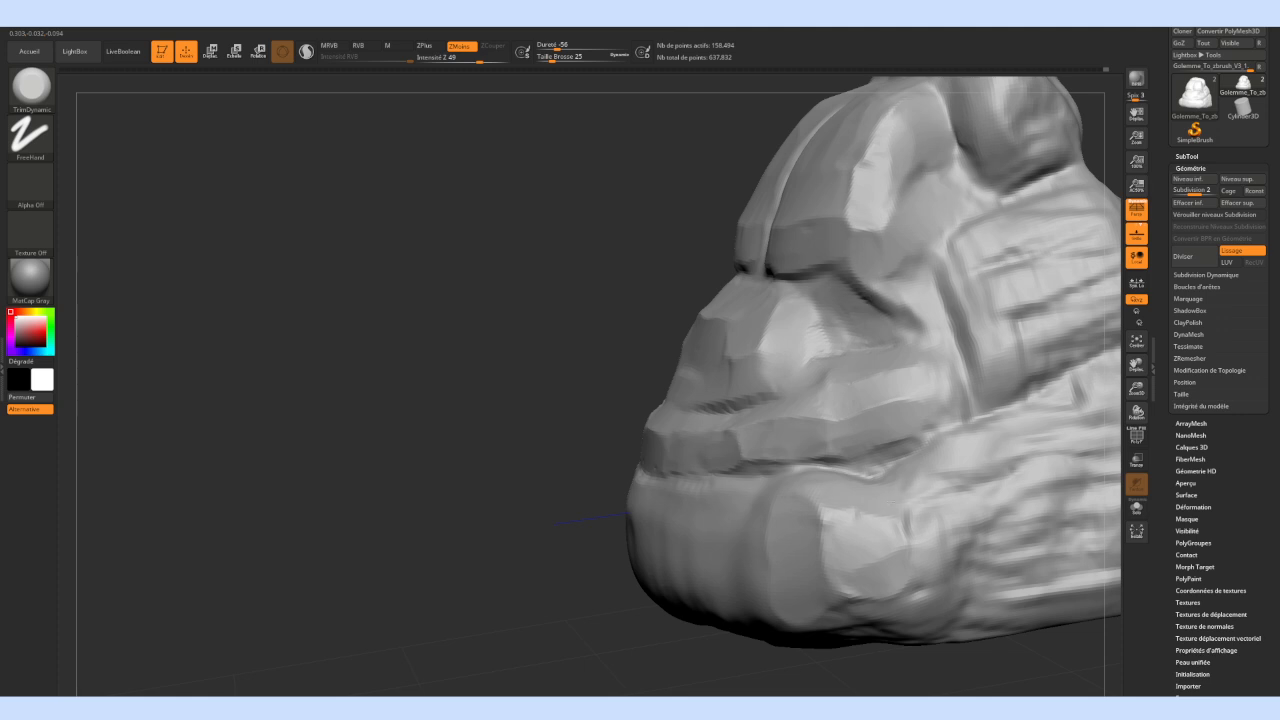
Flatten the rounded front of the lower belly roll into broad planes between its side corners
left_click_drag(429, 380, 510, 455)
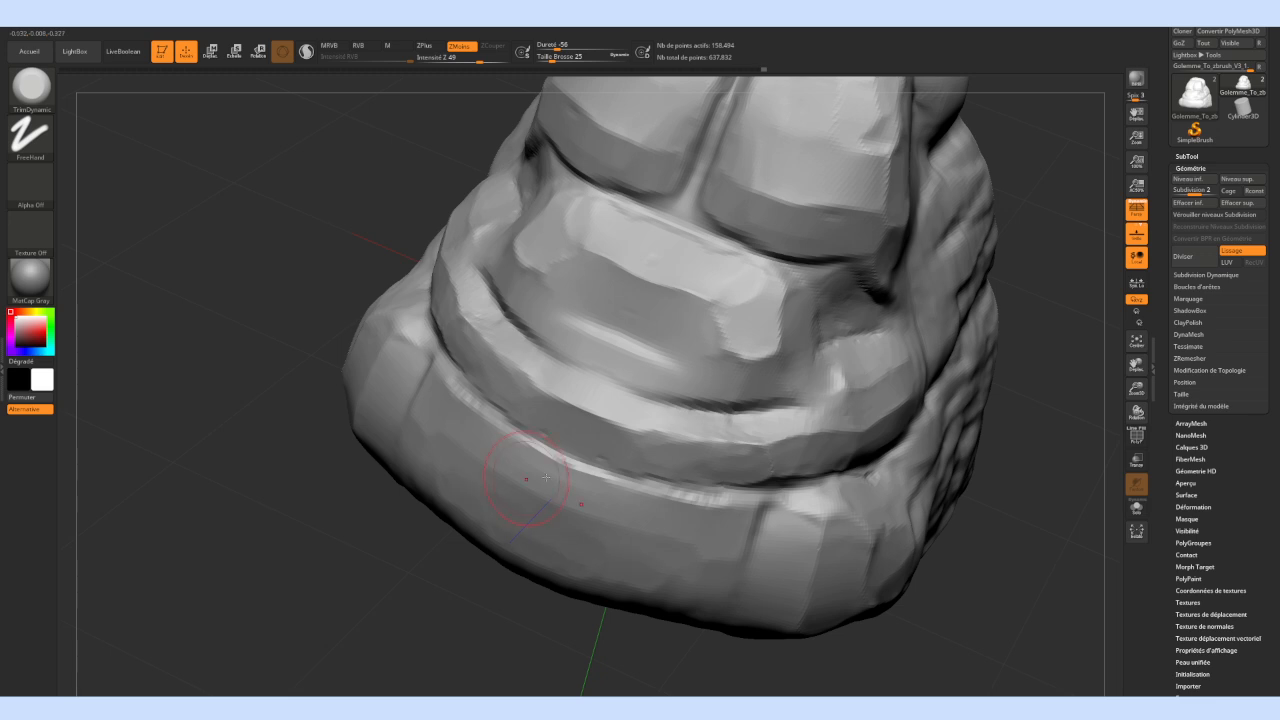
left_click_drag(551, 505, 548, 513)
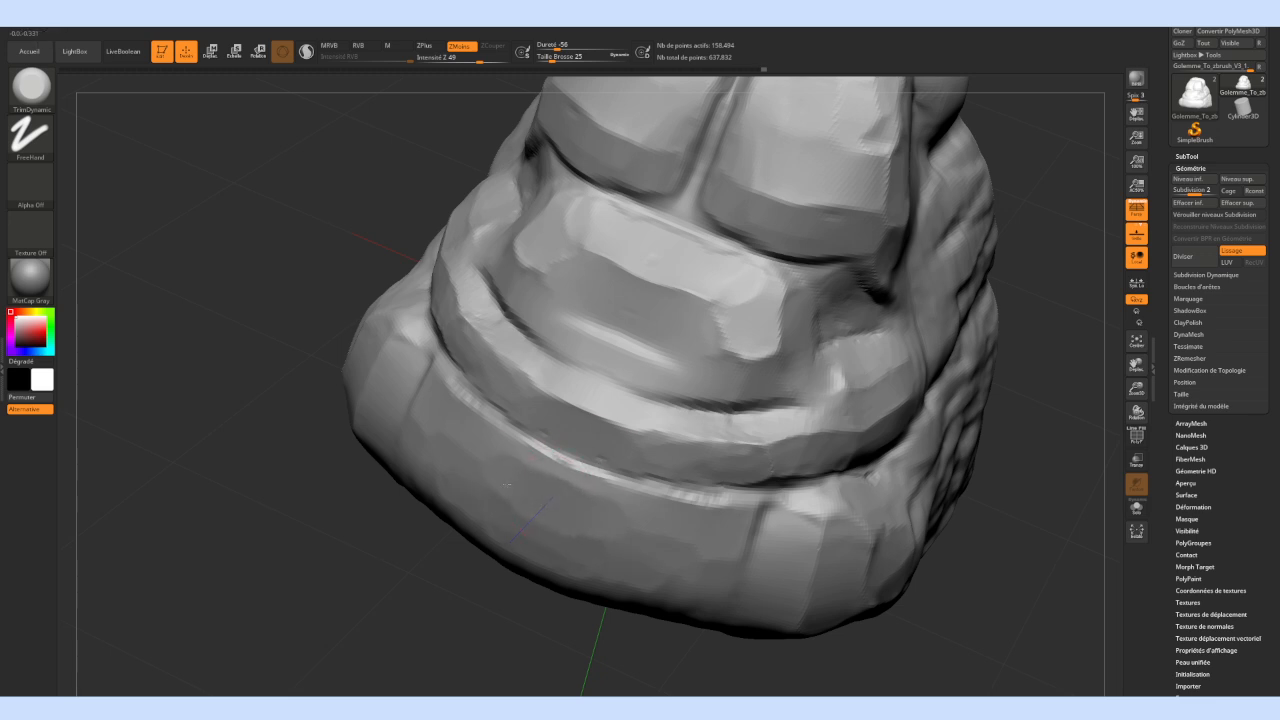
mouse_move(343, 318)
left_mouse_down()
mouse_move(269, 274)
mouse_move(380, 298)
left_mouse_up()
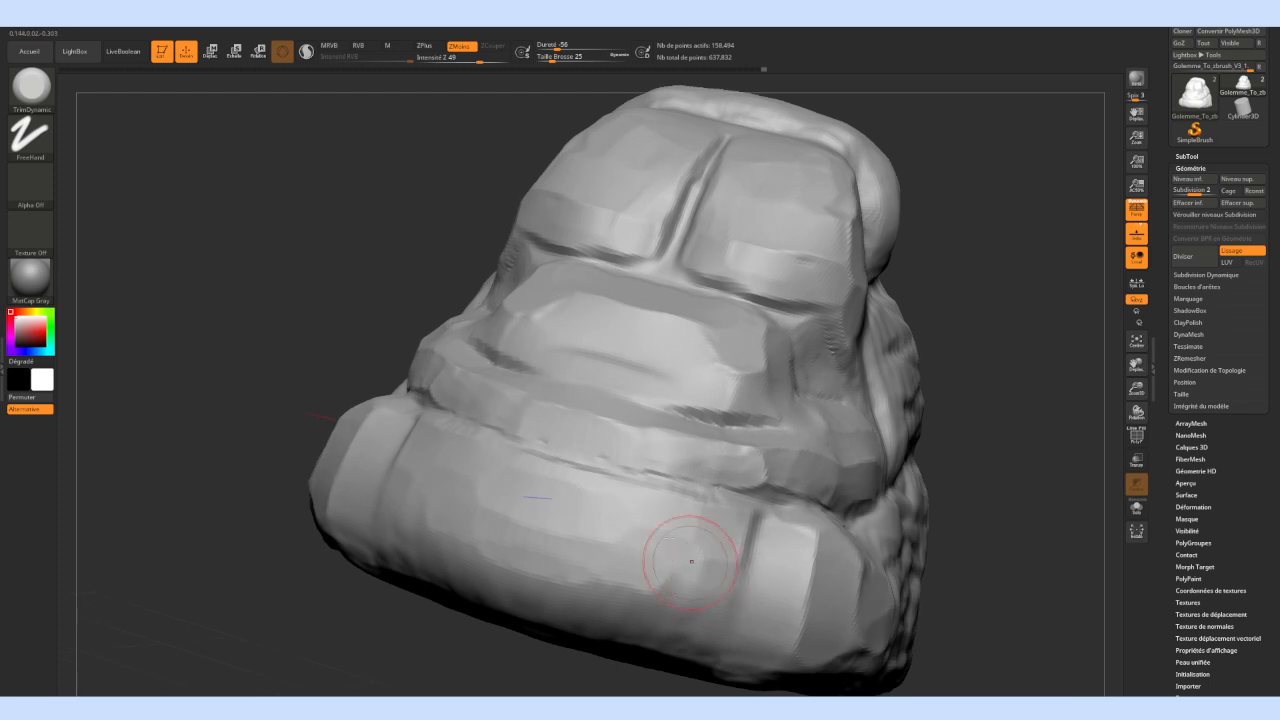
Set the brush size to 31 and flatten a large plane in the front centre of the lower belly
left_click(546, 62)
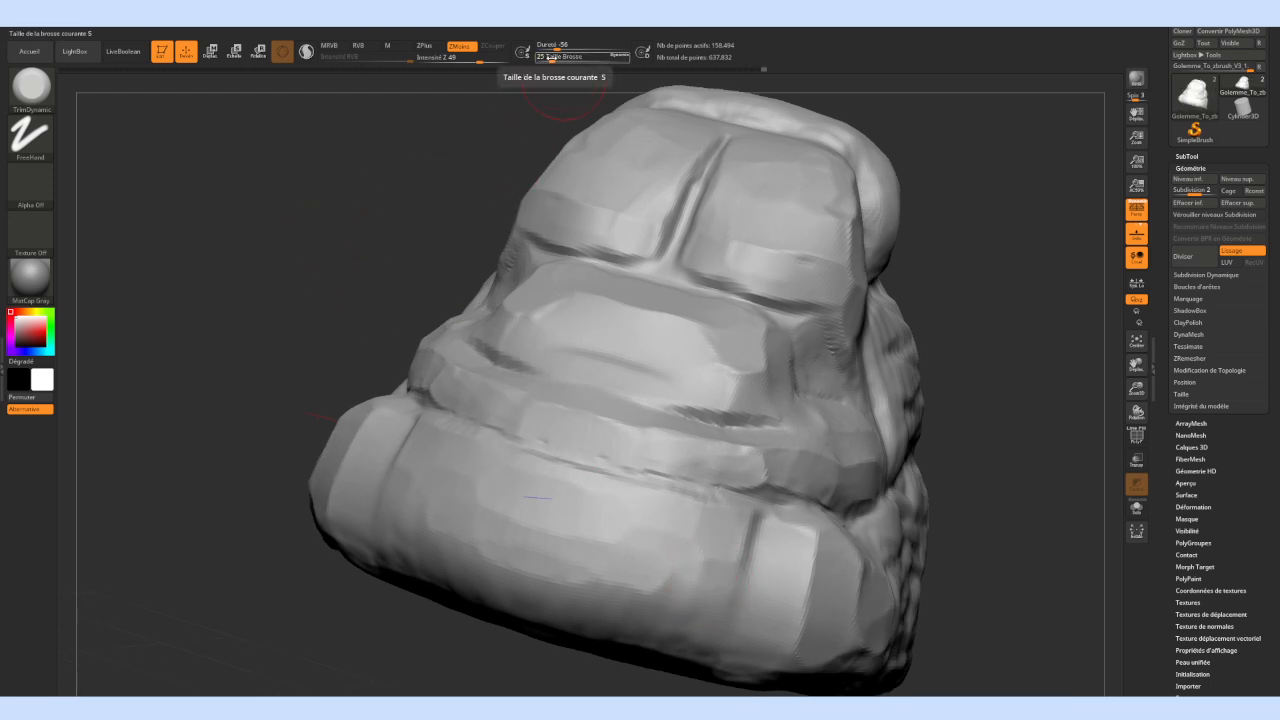
left_click_drag(566, 55, 550, 57)
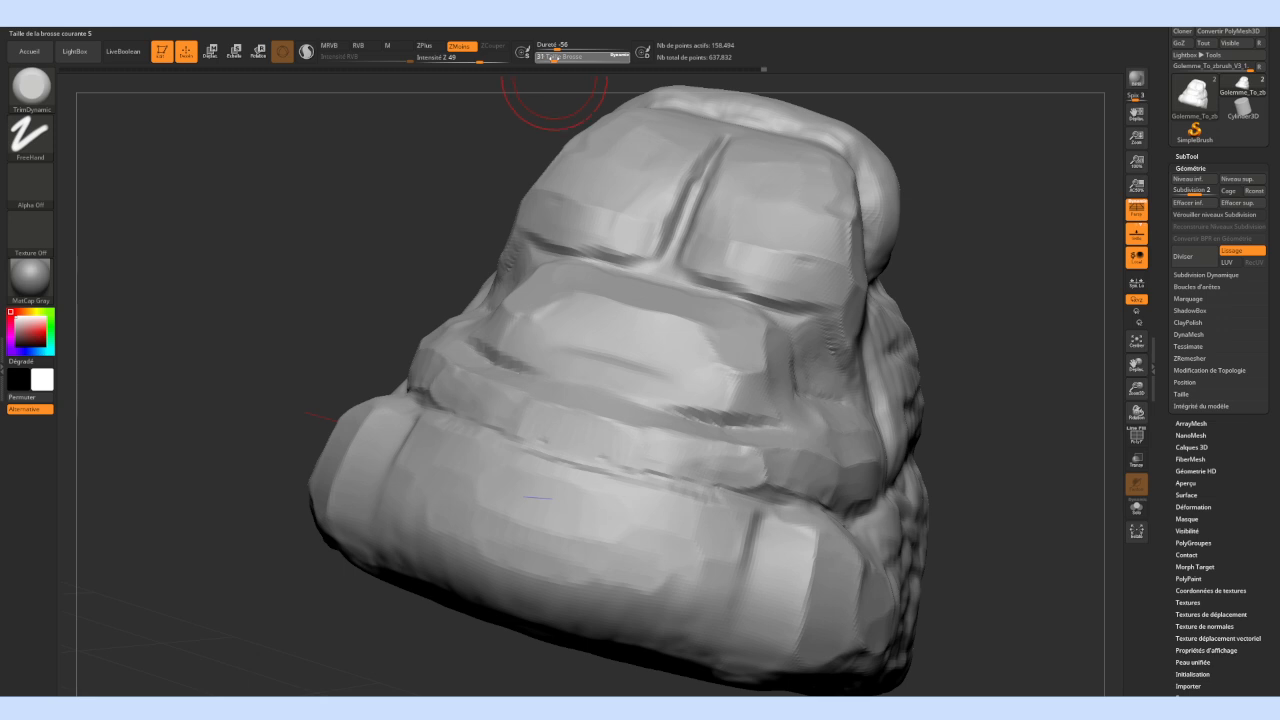
mouse_move(508, 514)
left_mouse_down()
mouse_move(634, 534)
mouse_move(570, 545)
mouse_move(590, 555)
left_mouse_up()
left_click_drag(508, 555, 592, 561)
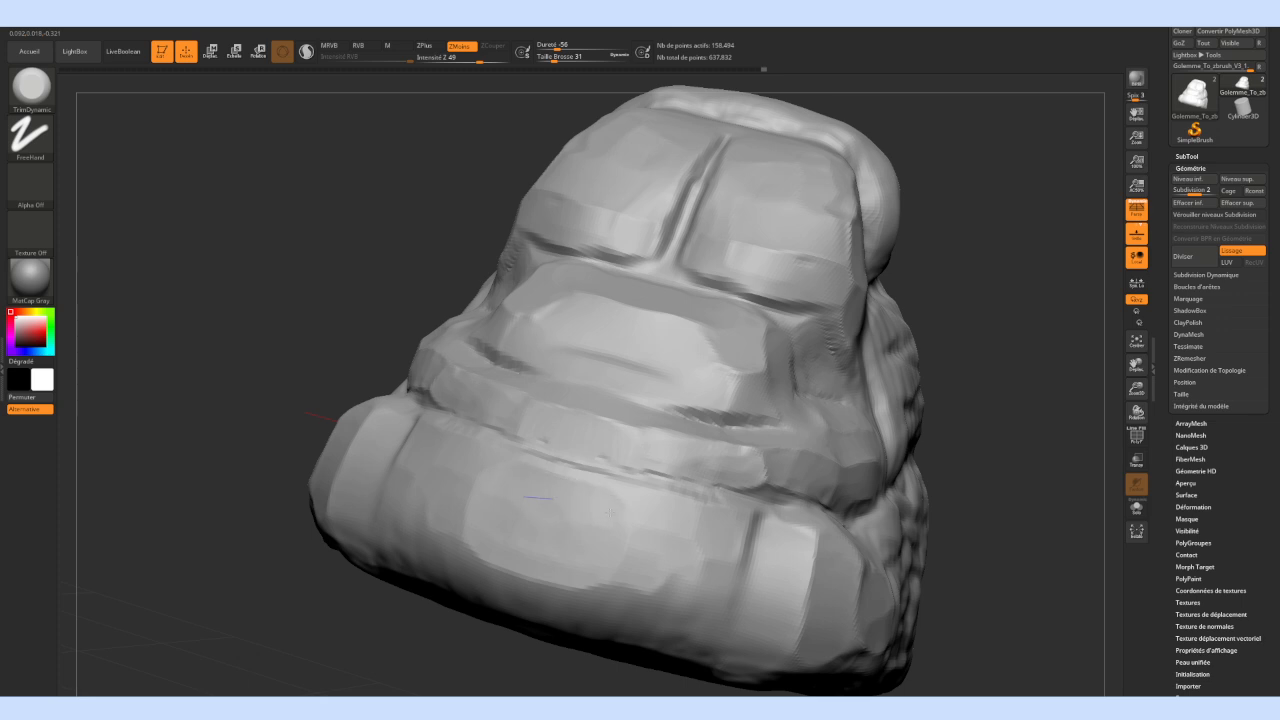
mouse_move(519, 492)
left_mouse_down()
mouse_move(492, 506)
mouse_move(492, 540)
left_mouse_up()
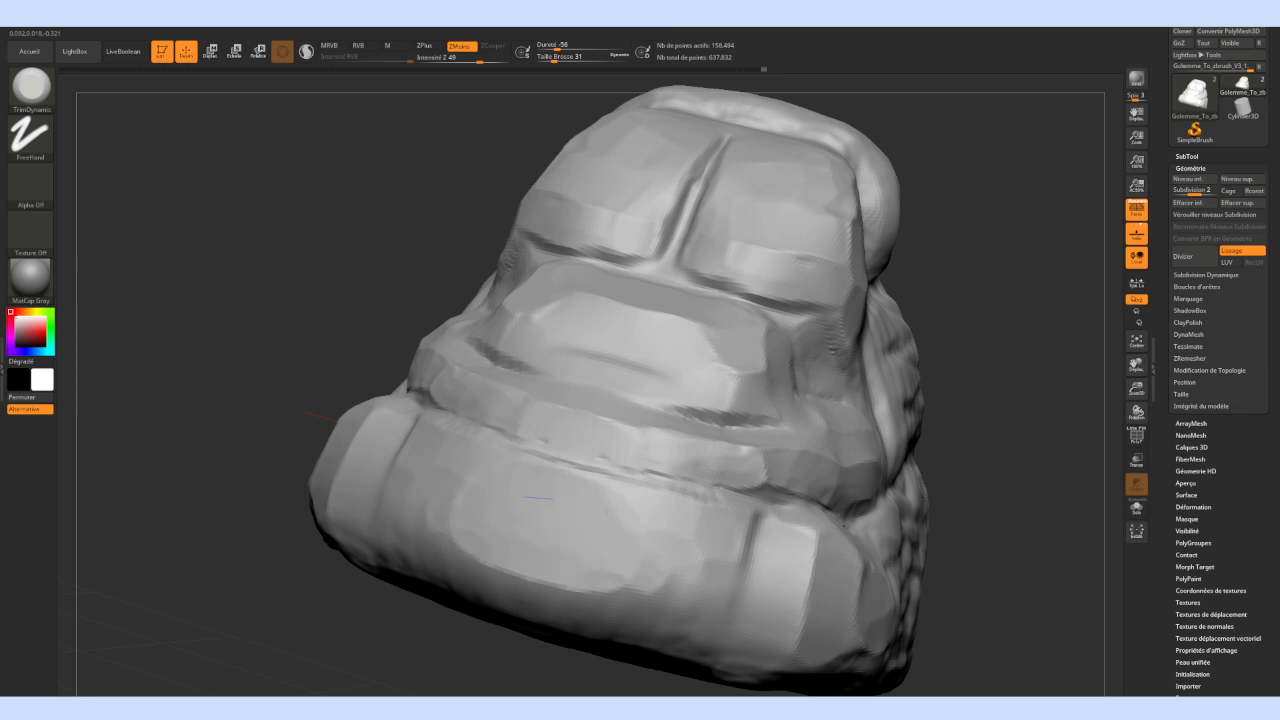
left_click_drag(604, 572, 530, 556)
Trim the lower front of the belly and its underside edge into flat bands below the central plane
left_click_drag(289, 351, 245, 372)
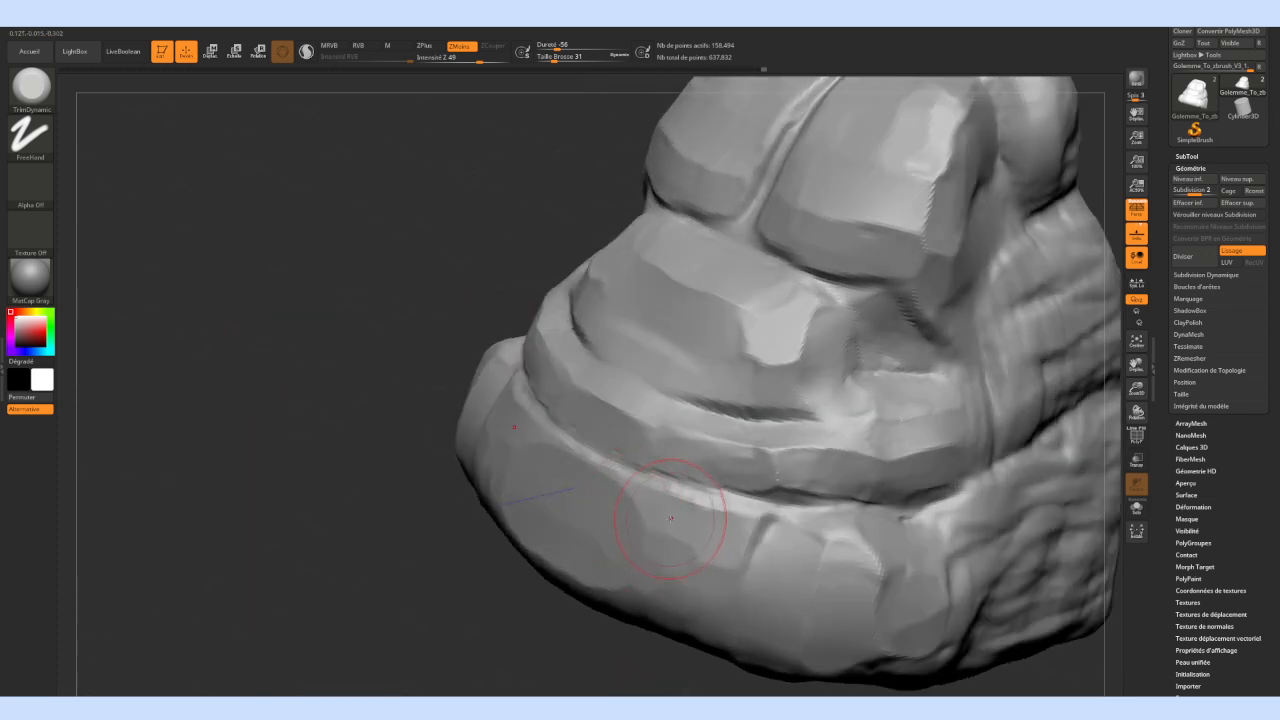
left_click_drag(545, 626, 575, 560)
mouse_move(720, 591)
left_mouse_down()
mouse_move(712, 577)
mouse_move(745, 640)
mouse_move(665, 605)
mouse_move(720, 580)
mouse_move(690, 650)
mouse_move(688, 576)
mouse_move(640, 605)
mouse_move(662, 645)
mouse_move(680, 625)
mouse_move(545, 602)
mouse_move(620, 606)
mouse_move(473, 596)
mouse_move(580, 606)
left_mouse_up()
left_click_drag(309, 459, 317, 421)
mouse_move(562, 660)
left_mouse_down()
mouse_move(630, 652)
mouse_move(548, 657)
left_mouse_up()
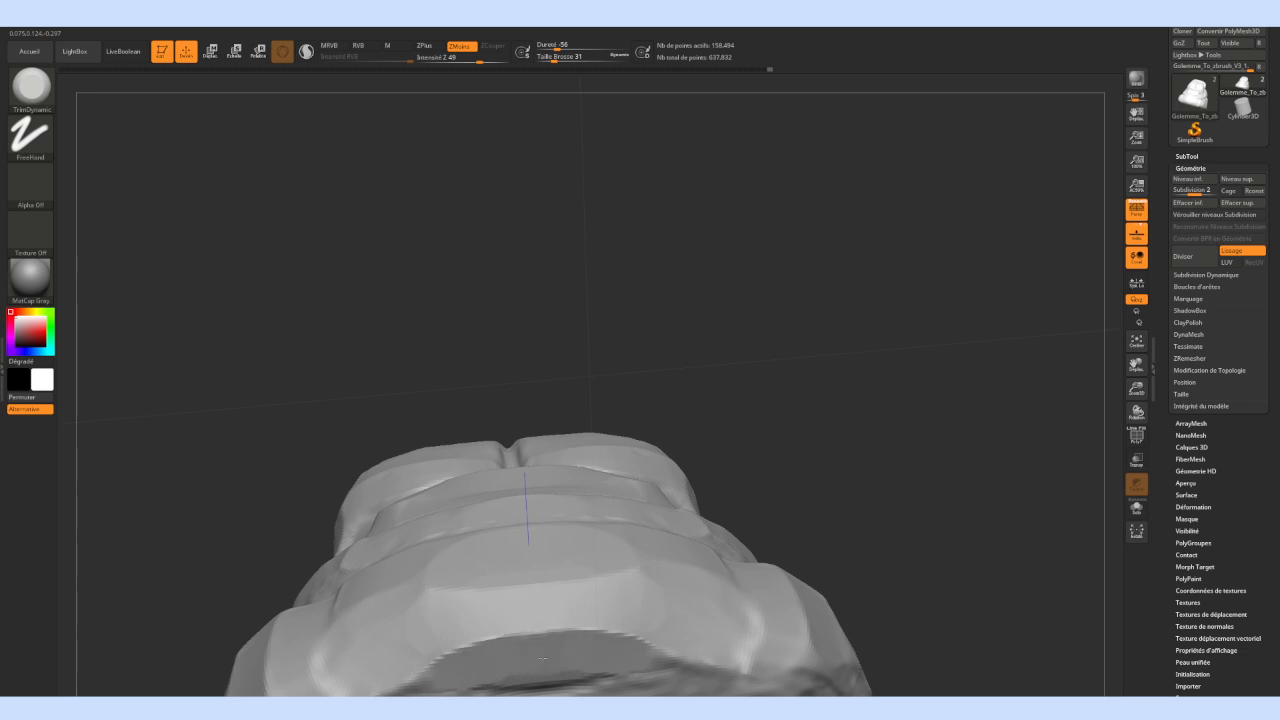
mouse_move(337, 414)
left_mouse_down()
mouse_move(305, 357)
mouse_move(314, 404)
left_mouse_up()
mouse_move(241, 467)
left_mouse_down("alt")
mouse_move(306, 391)
mouse_move(328, 395)
mouse_move(271, 395)
mouse_move(300, 418)
left_mouse_up("alt")
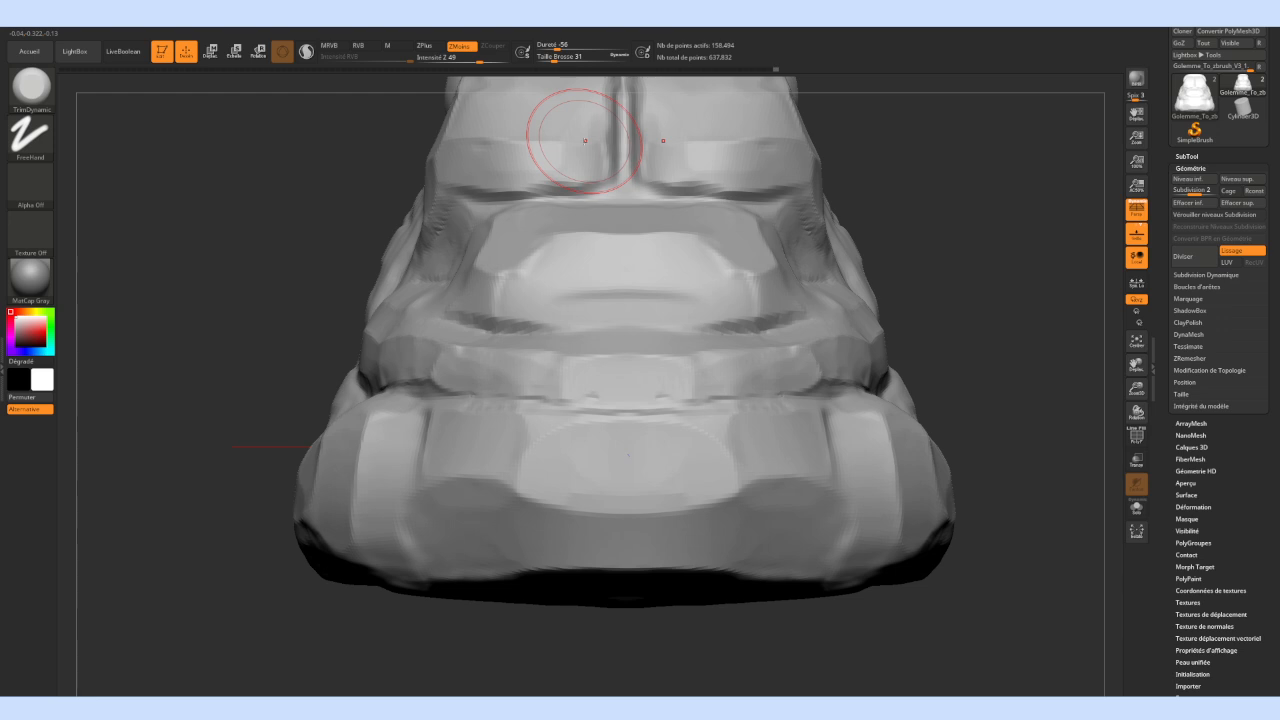
Set the brush size to 12 and clean up the middle of the roll along the crease above the lower belly
mouse_move(745, 385)
right_mouse_down()
mouse_move(755, 405)
mouse_move(616, 450)
right_mouse_up()
key("space")
left_click_drag(666, 391, 657, 391)
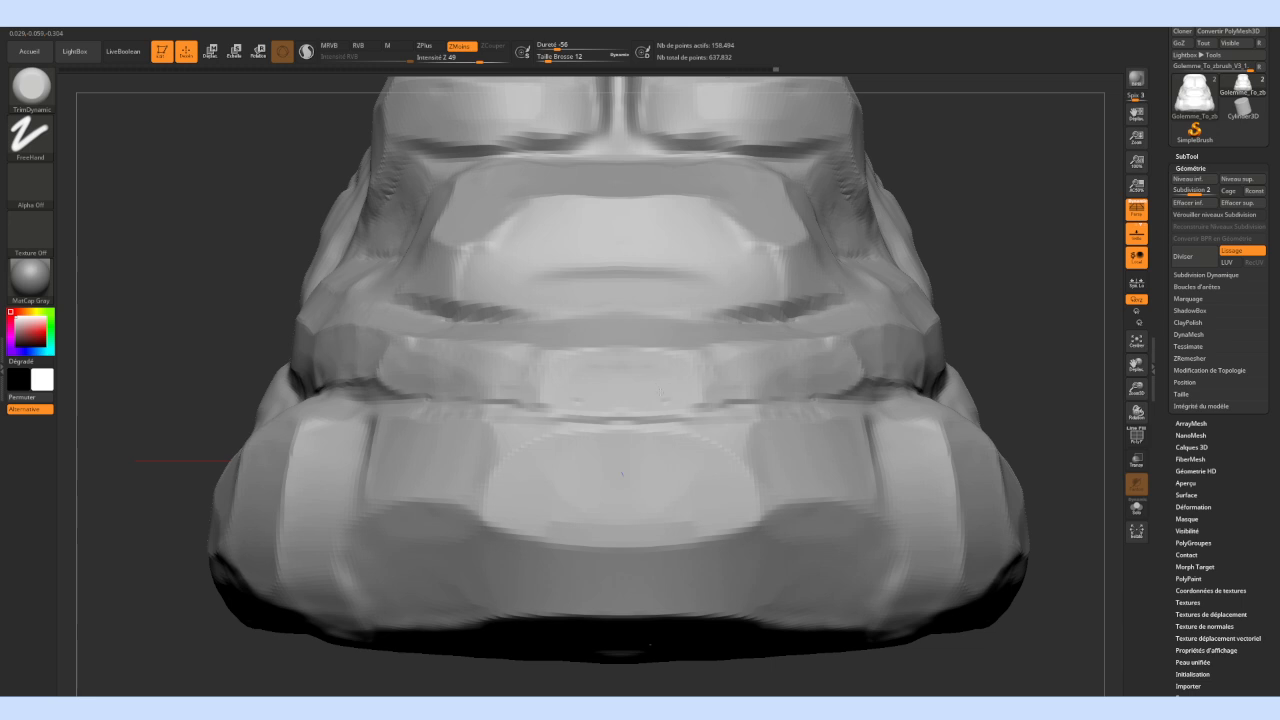
right_click_drag(576, 388, 742, 414, "ctrl")
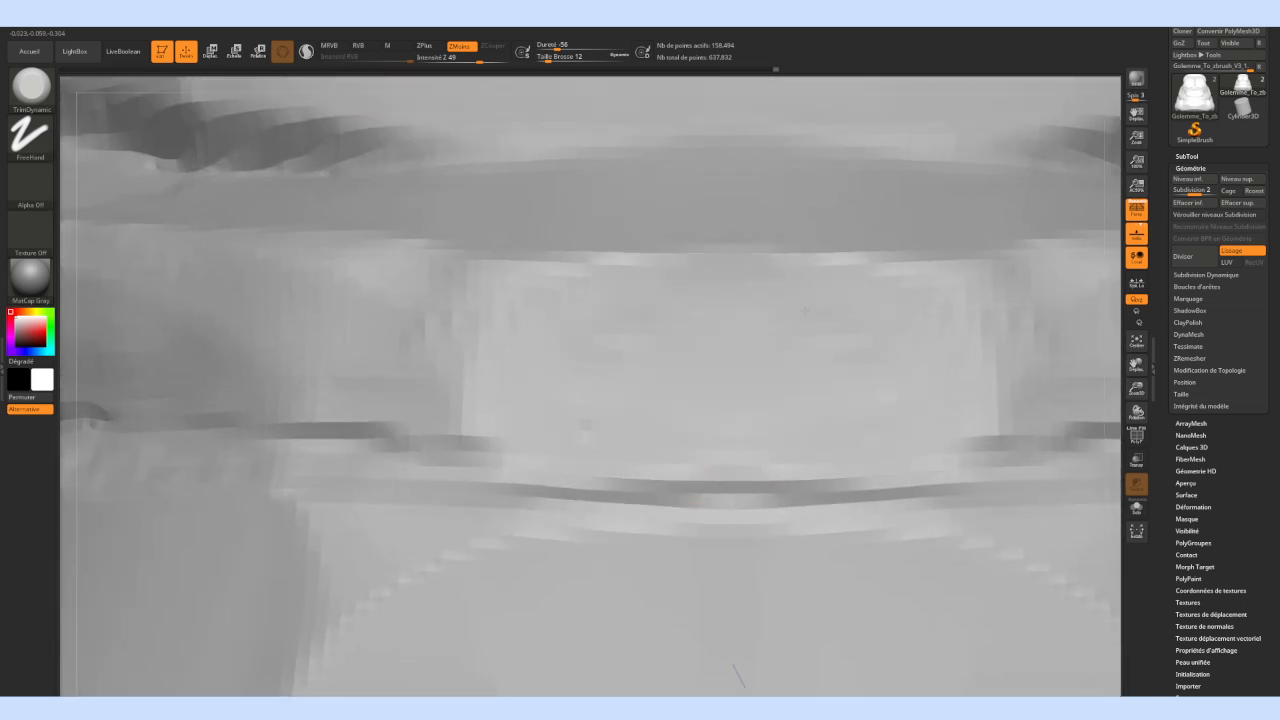
mouse_move(637, 331)
right_mouse_down("ctrl")
mouse_move(397, 353)
mouse_move(496, 328)
mouse_move(383, 377)
right_mouse_up("ctrl")
right_click_drag(983, 311, 896, 320, "ctrl")
Flatten the ridged side of the golem's base into a broad plane, and set the brush size to 17 for its lower front part
mouse_move(896, 320)
right_mouse_down()
mouse_move(843, 340)
mouse_move(1014, 354)
mouse_move(908, 347)
right_mouse_up()
key("space")
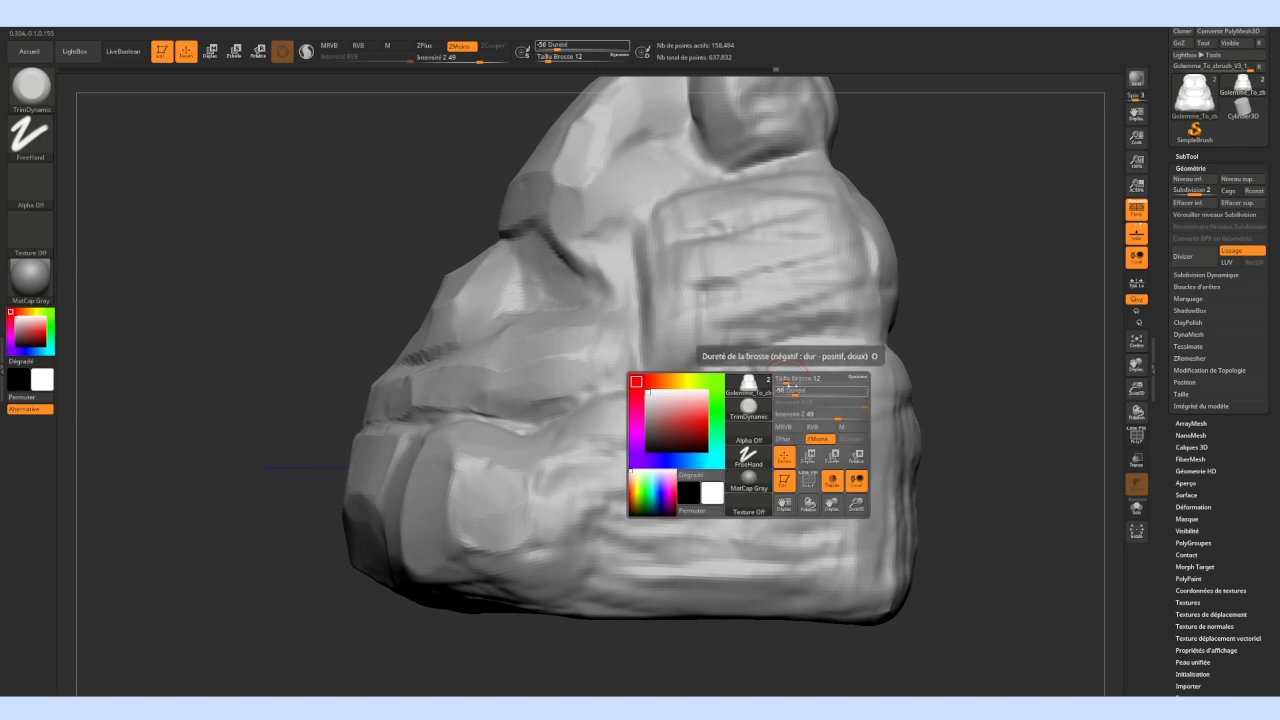
left_click_drag(795, 380, 804, 380)
mouse_move(791, 506)
left_mouse_down()
mouse_move(812, 470)
mouse_move(817, 483)
mouse_move(751, 432)
mouse_move(700, 482)
mouse_move(752, 518)
mouse_move(770, 457)
mouse_move(760, 550)
mouse_move(812, 556)
mouse_move(850, 520)
mouse_move(709, 545)
mouse_move(800, 465)
mouse_move(850, 450)
mouse_move(840, 400)
mouse_move(865, 389)
mouse_move(770, 430)
mouse_move(814, 423)
mouse_move(671, 466)
mouse_move(606, 578)
left_mouse_up()
mouse_move(957, 491)
left_mouse_down("alt")
mouse_move(954, 394)
mouse_move(952, 475)
left_mouse_up("alt")
left_click_drag(562, 59, 552, 62)
mouse_move(612, 394)
right_mouse_down("alt")
mouse_move(602, 369)
mouse_move(628, 393)
right_mouse_up("alt")
mouse_move(629, 392)
left_mouse_down()
mouse_move(635, 402)
mouse_move(622, 388)
mouse_move(638, 376)
mouse_move(585, 485)
mouse_move(660, 458)
mouse_move(605, 469)
left_mouse_up()
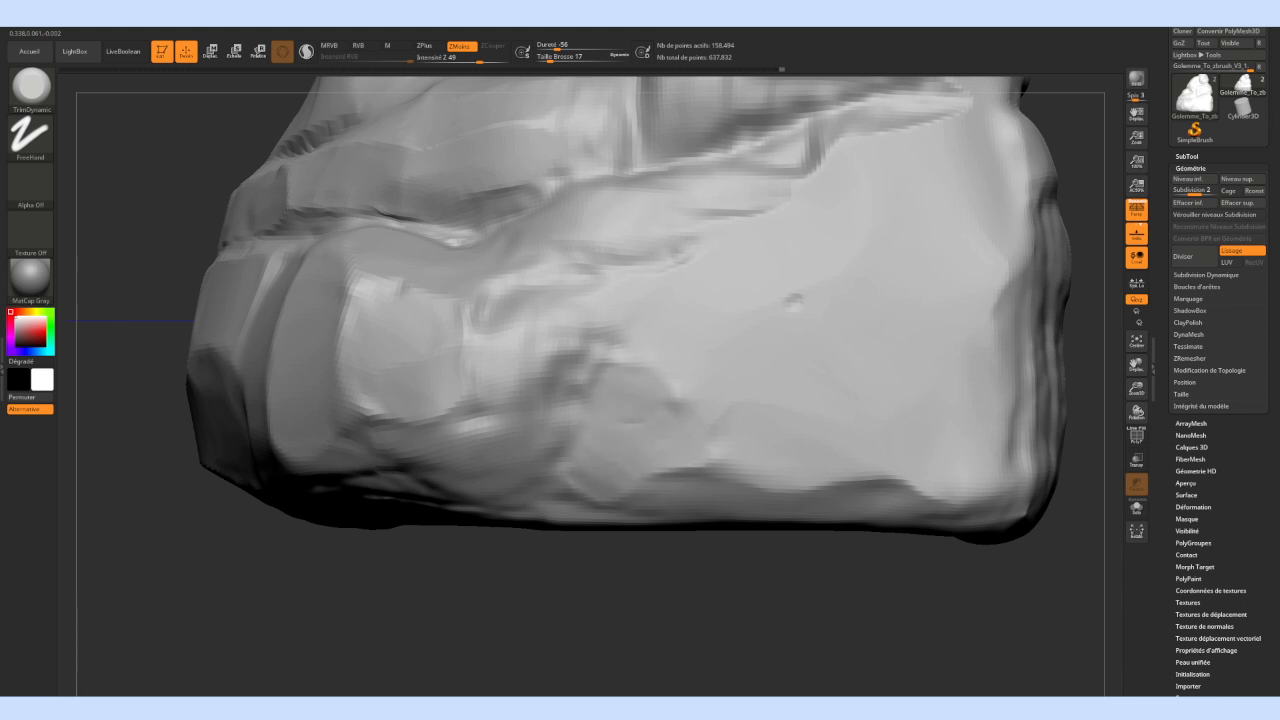
Set the brush size to 22 and flatten the facet at the lower front of the base's side plane
left_click_drag(551, 61, 551, 58)
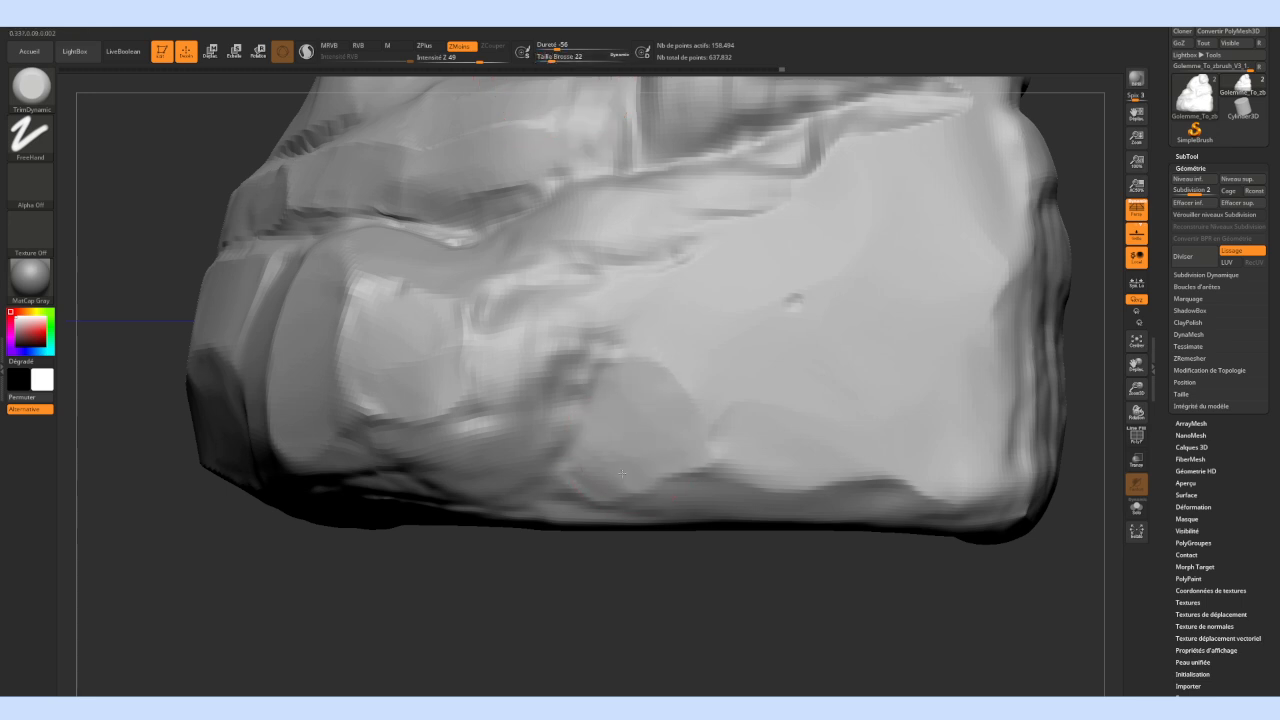
left_click_drag(599, 478, 612, 462)
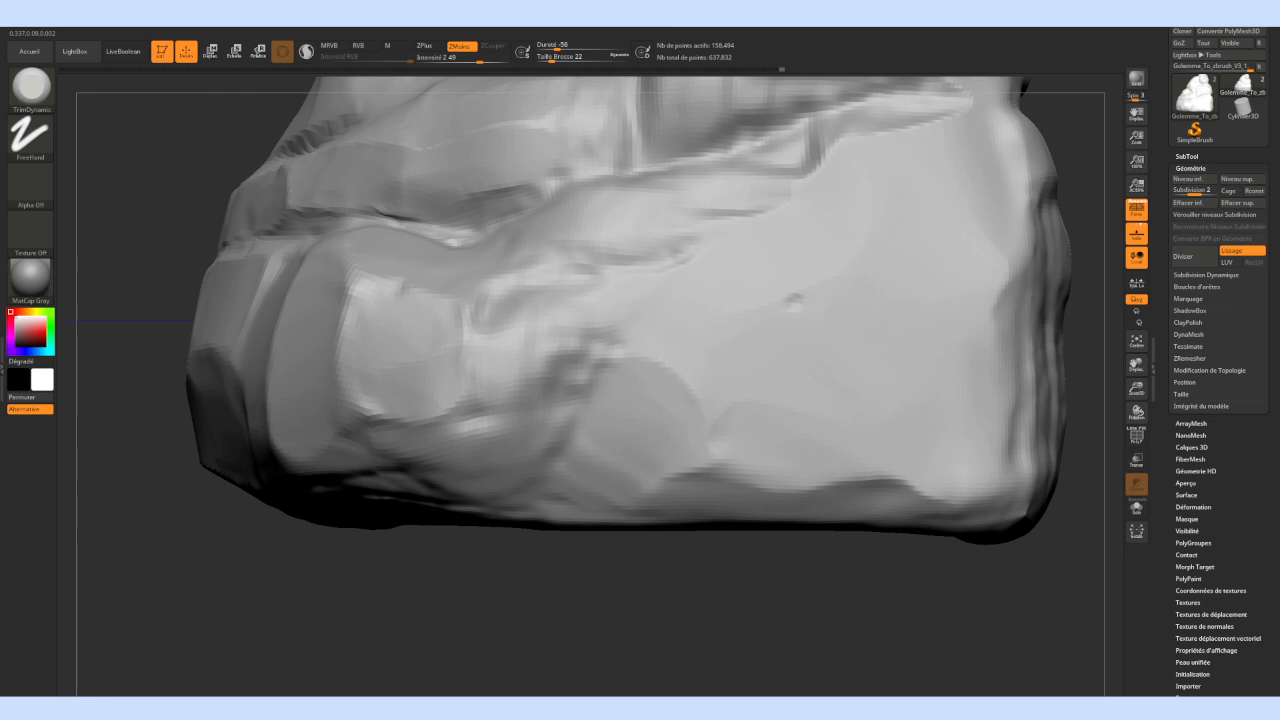
mouse_move(844, 580)
left_mouse_down()
mouse_move(783, 551)
mouse_move(847, 577)
left_mouse_up()
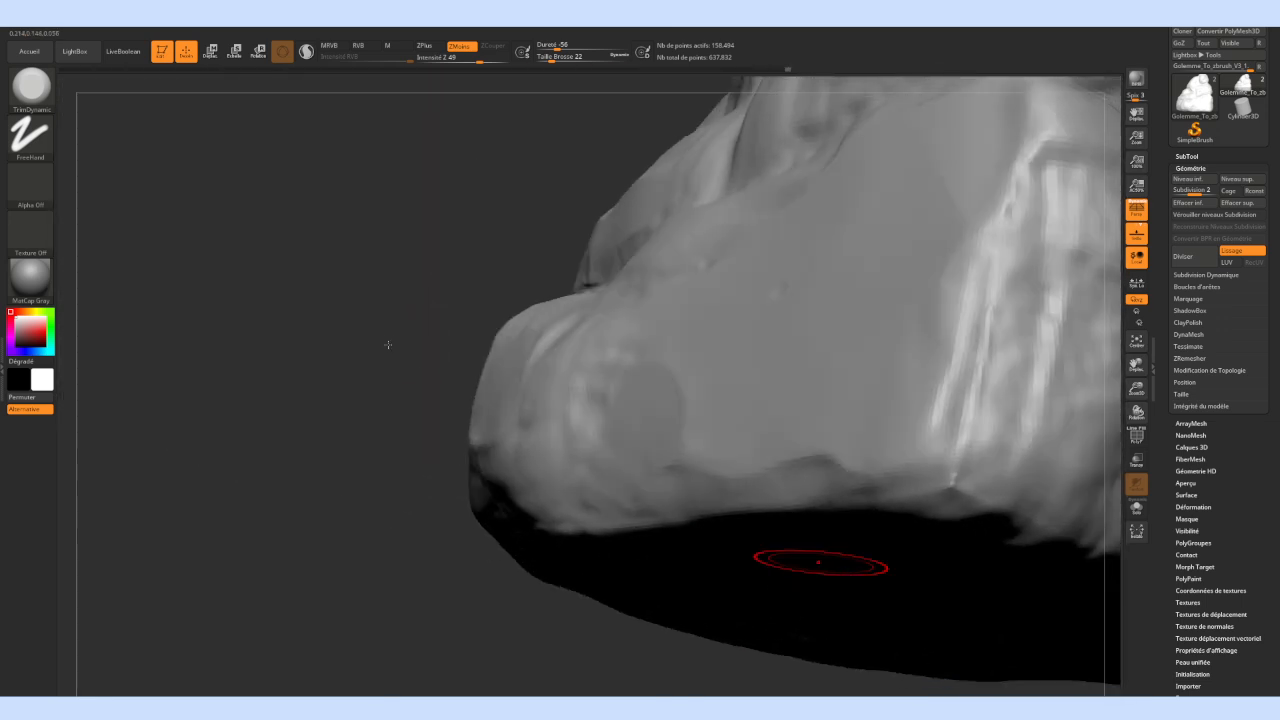
Trim a flat bevel along the bottom edge of the base's side, up to the rear corner
left_click_drag(381, 344, 580, 400)
left_click_drag(822, 625, 691, 580, "alt")
key("space")
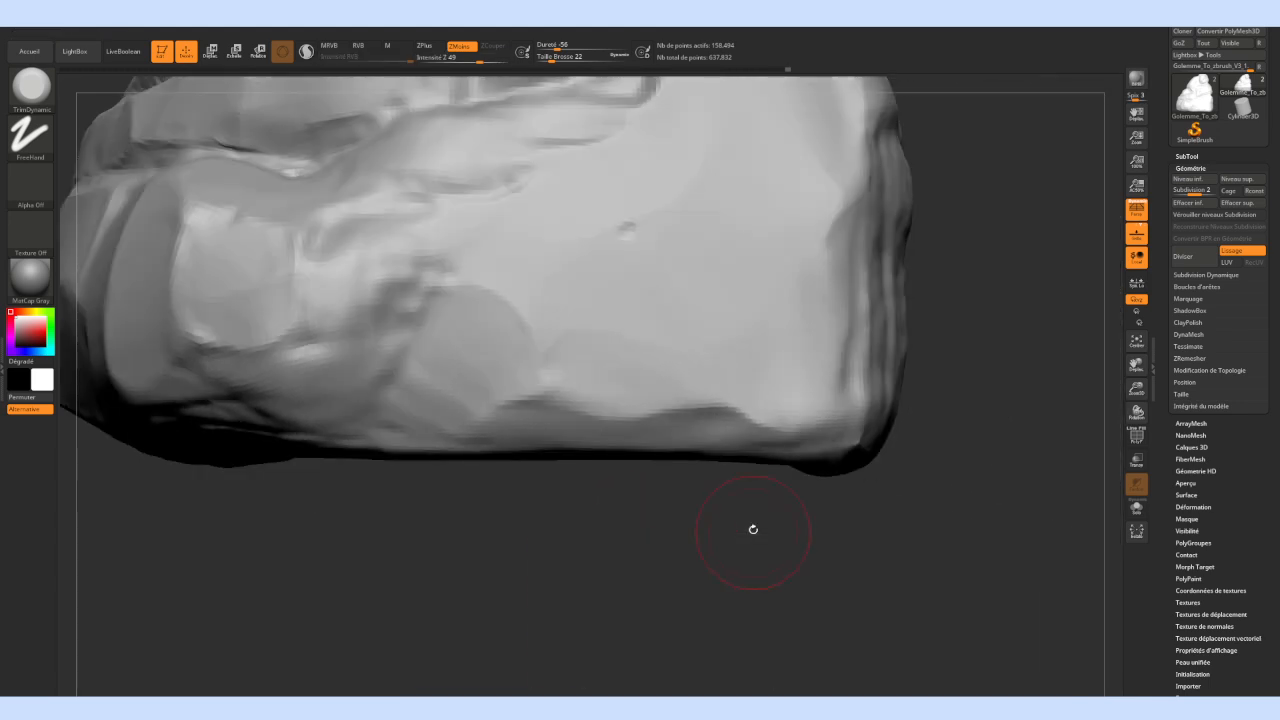
mouse_move(739, 520)
left_mouse_down()
mouse_move(728, 449)
mouse_move(510, 429)
mouse_move(854, 441)
mouse_move(818, 440)
left_mouse_up()
mouse_move(953, 414)
left_mouse_down()
mouse_move(950, 433)
mouse_move(963, 417)
mouse_move(971, 429)
mouse_move(969, 417)
mouse_move(663, 393)
left_mouse_up()
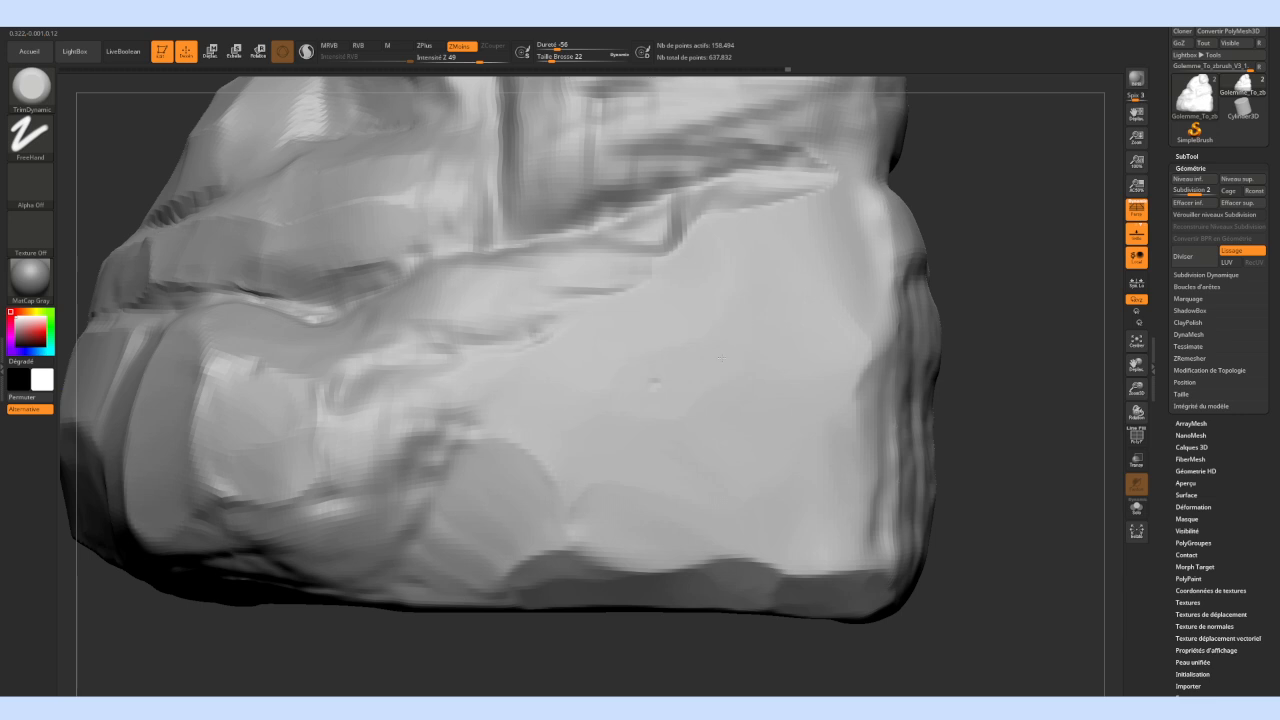
Bevel the vertical rear edge of the base's side plane into flat facets, from its upper part down to the bottom corner
mouse_move(978, 368)
left_mouse_down()
mouse_move(990, 384)
mouse_move(781, 294)
left_mouse_up()
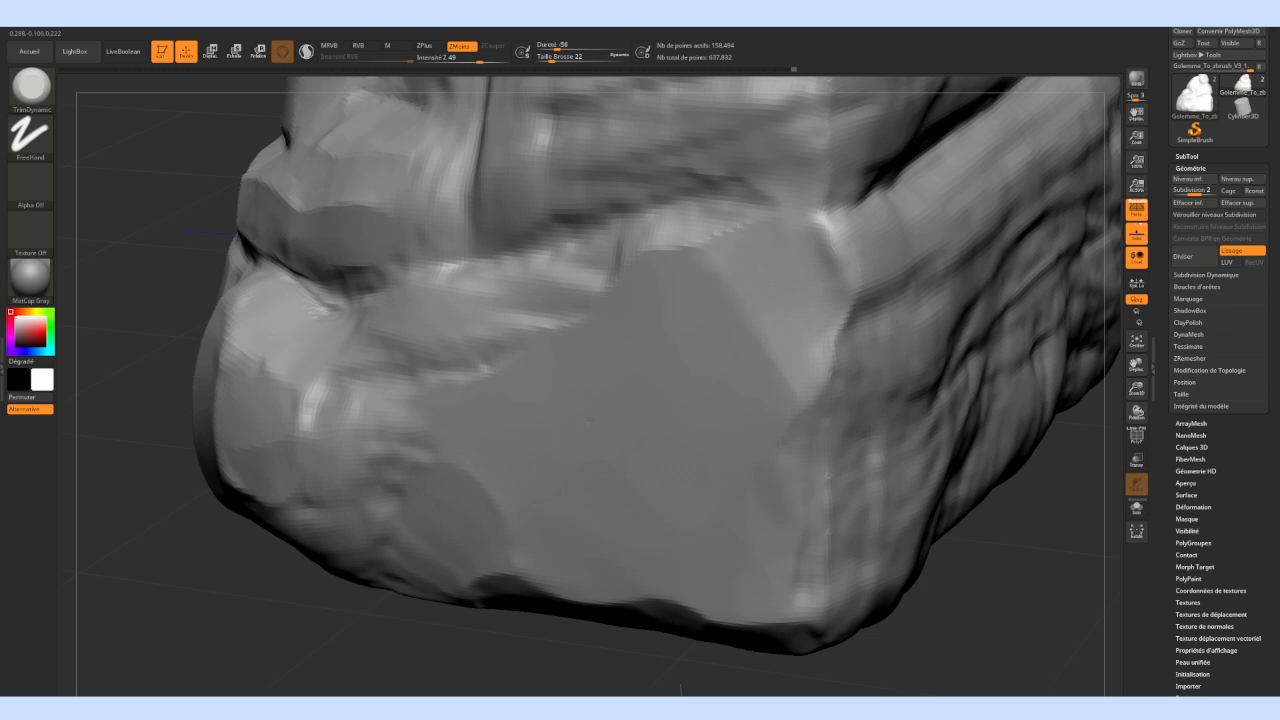
mouse_move(824, 344)
left_mouse_down()
mouse_move(819, 368)
mouse_move(836, 334)
mouse_move(808, 388)
left_mouse_up()
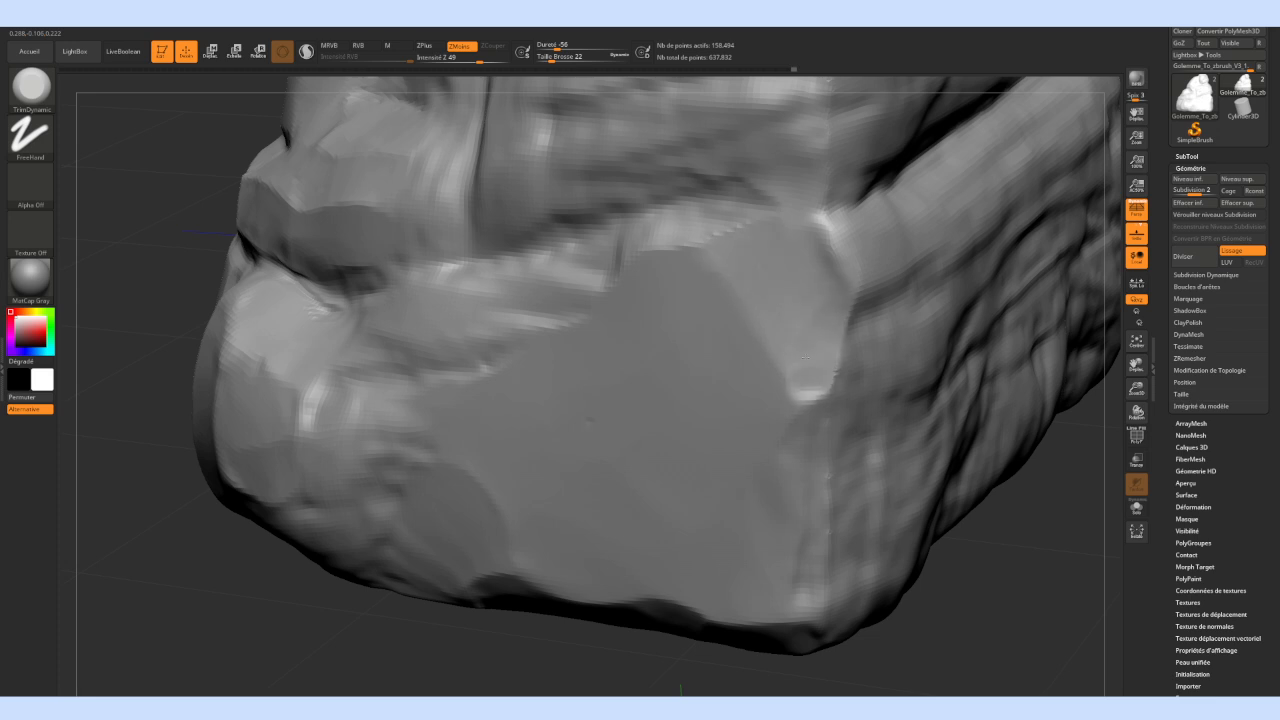
mouse_move(819, 454)
left_mouse_down()
mouse_move(818, 492)
mouse_move(812, 434)
mouse_move(788, 515)
mouse_move(793, 585)
mouse_move(814, 604)
left_mouse_up()
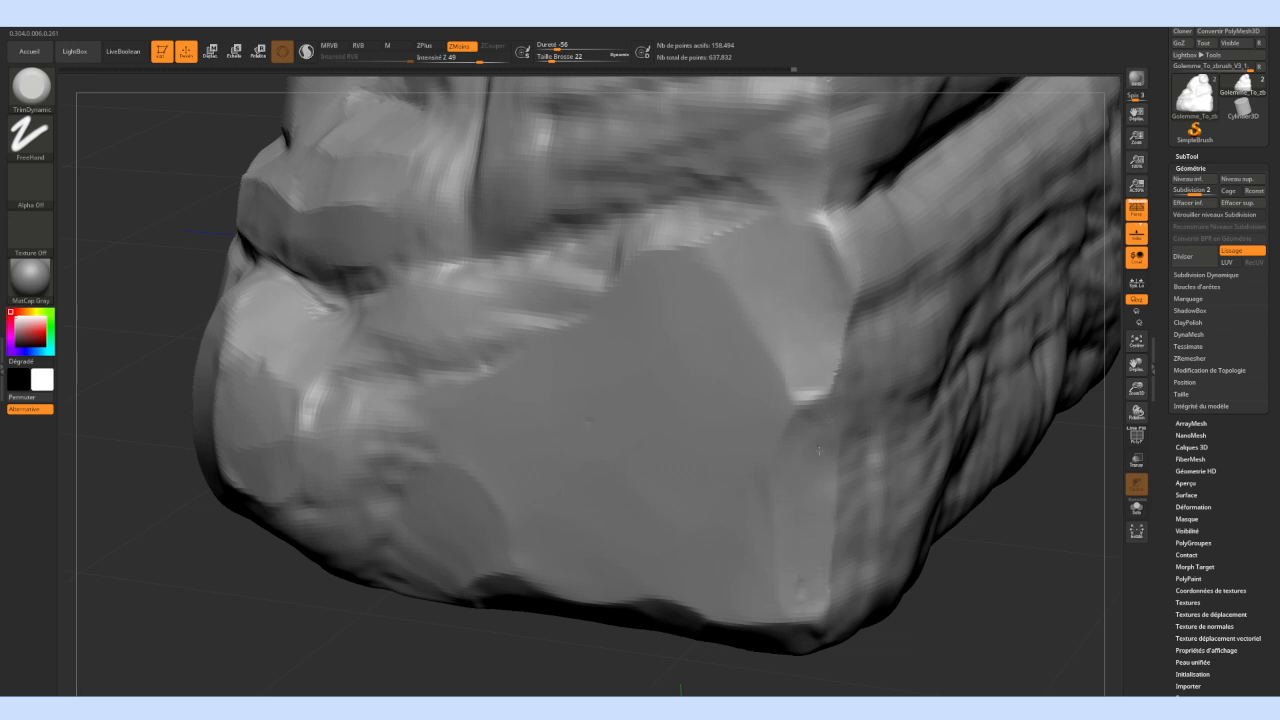
mouse_move(778, 537)
left_mouse_down()
mouse_move(790, 580)
mouse_move(822, 457)
left_mouse_up()
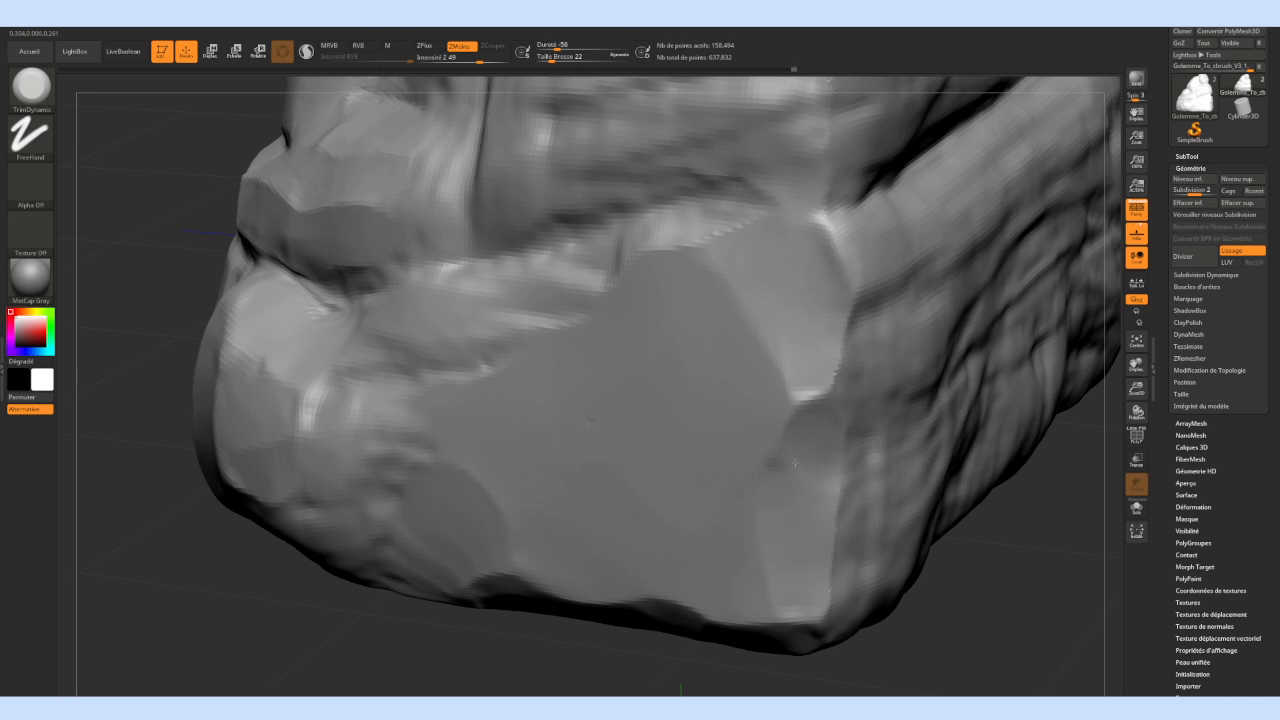
Flatten the lowest facet of the base's vertical rear edge just above the bottom corner
left_click_drag(779, 533, 797, 606)
left_click_drag(937, 604, 977, 580)
mouse_move(943, 517)
left_mouse_down("alt")
mouse_move(1042, 547)
mouse_move(1028, 543)
mouse_move(1025, 568)
mouse_move(1046, 566)
left_mouse_up("alt")
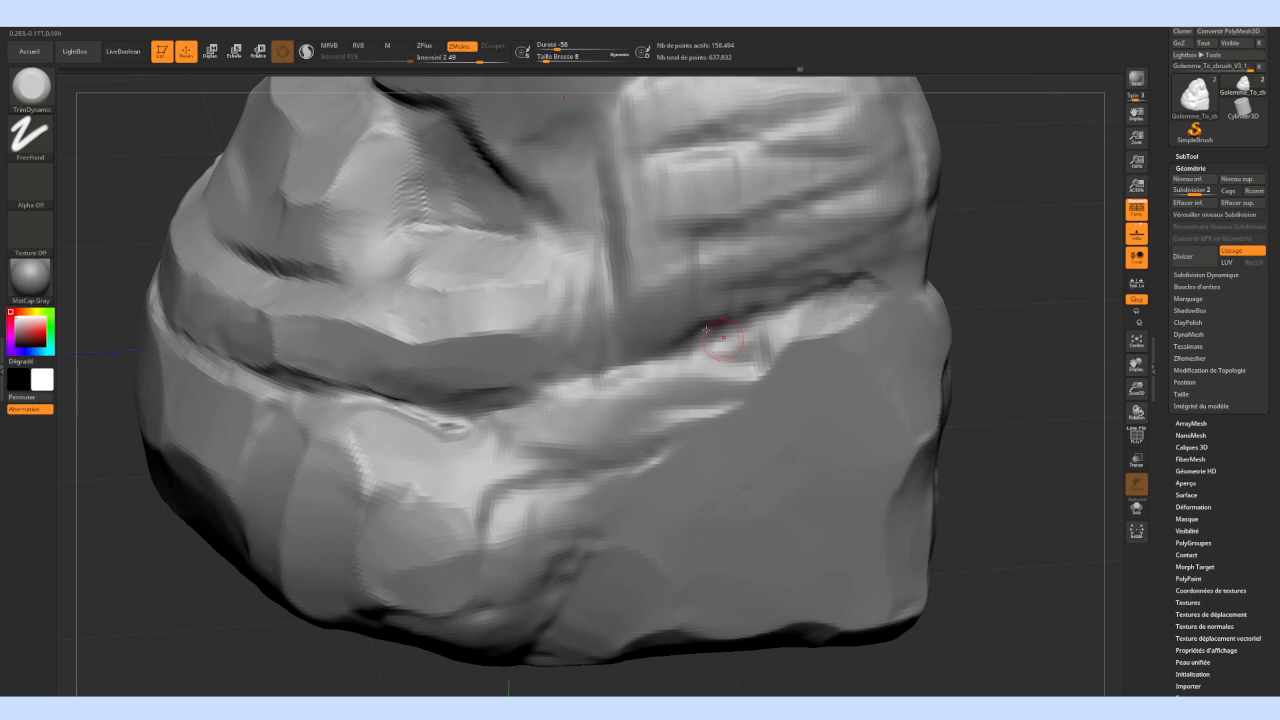
Flatten the ridged strip between the base's side plane and the crease above it, working with brush sizes 20, 12 and 5
left_click(550, 60)
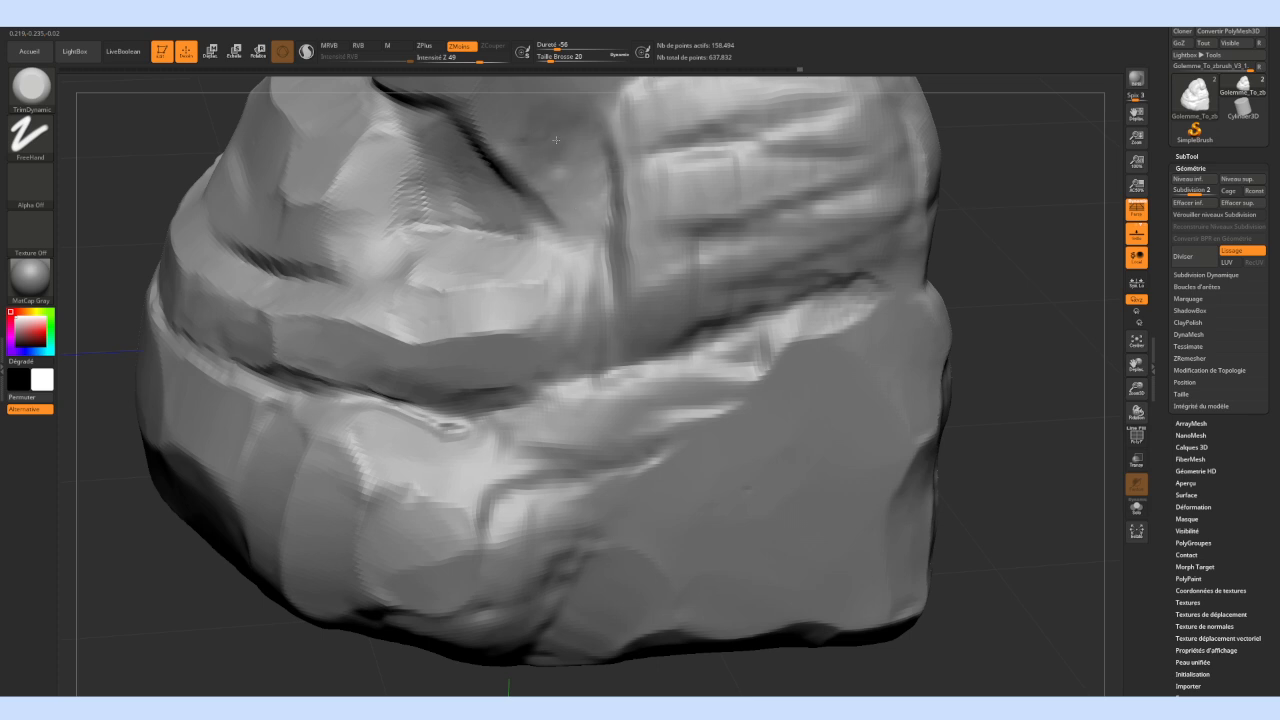
mouse_move(993, 251)
left_mouse_down()
mouse_move(980, 306)
mouse_move(984, 254)
mouse_move(920, 255)
left_mouse_up()
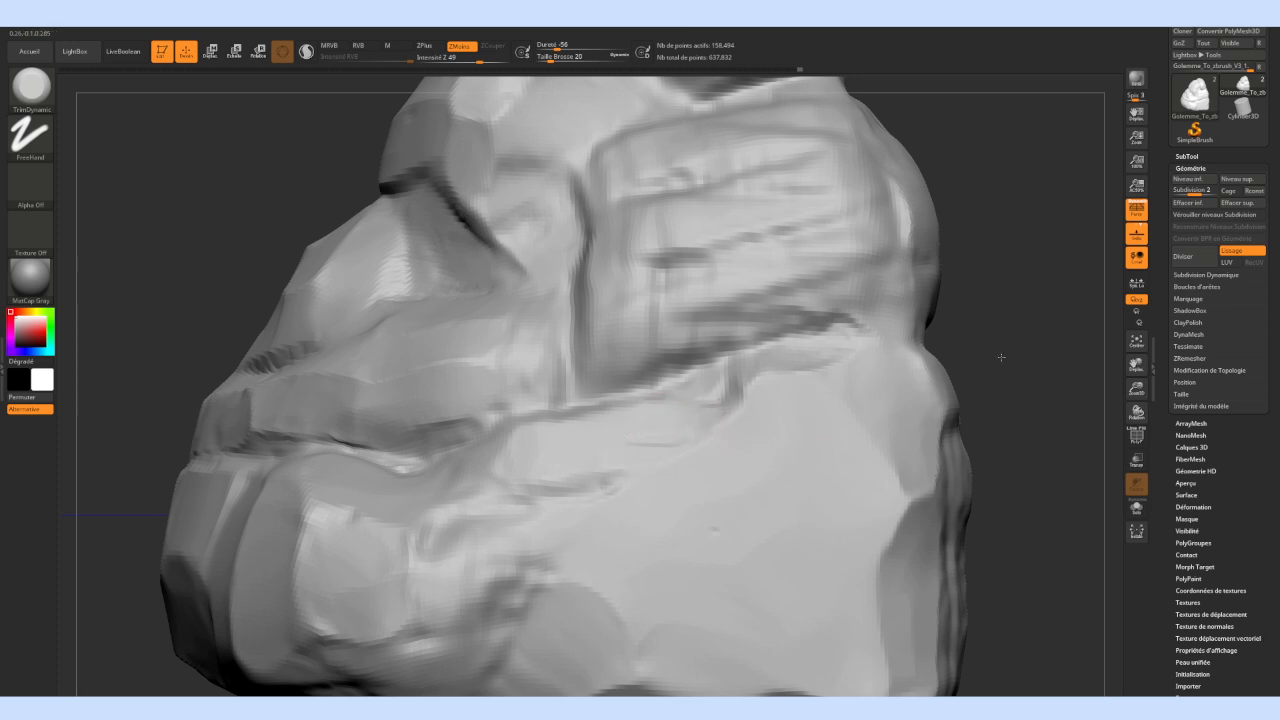
left_click_drag(971, 297, 771, 443)
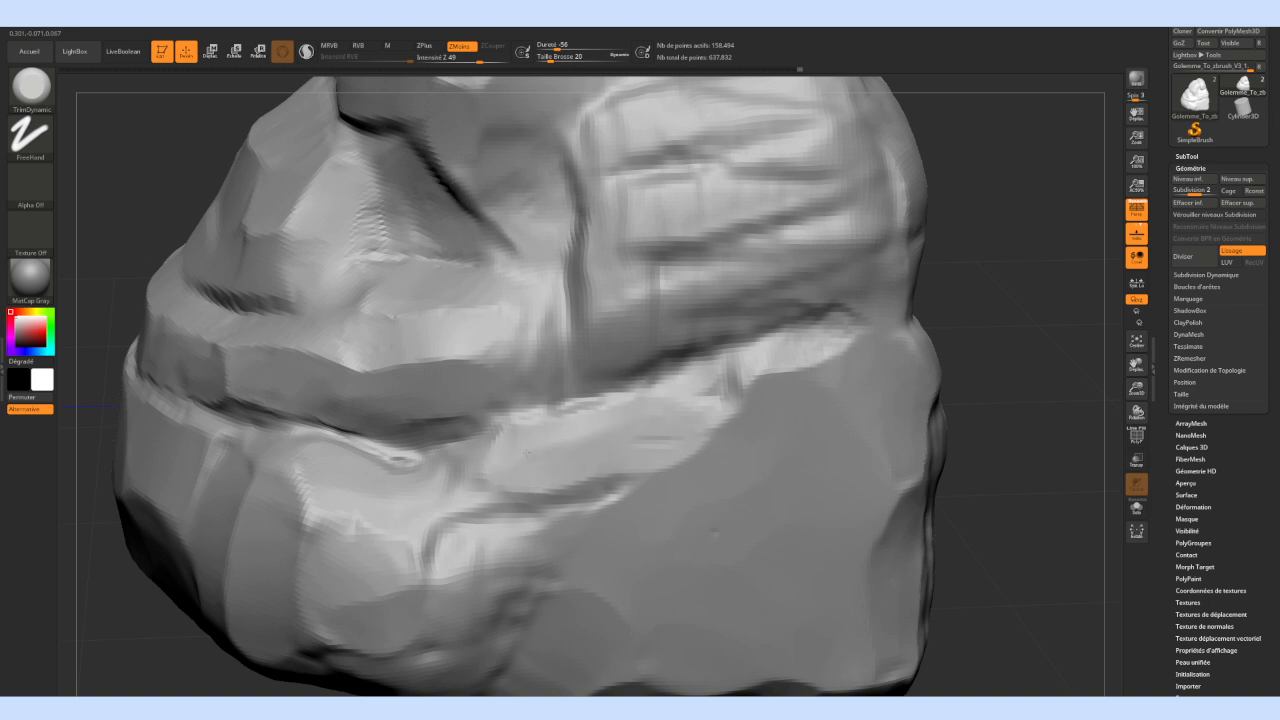
left_click(548, 57)
left_click_drag(519, 437, 634, 402)
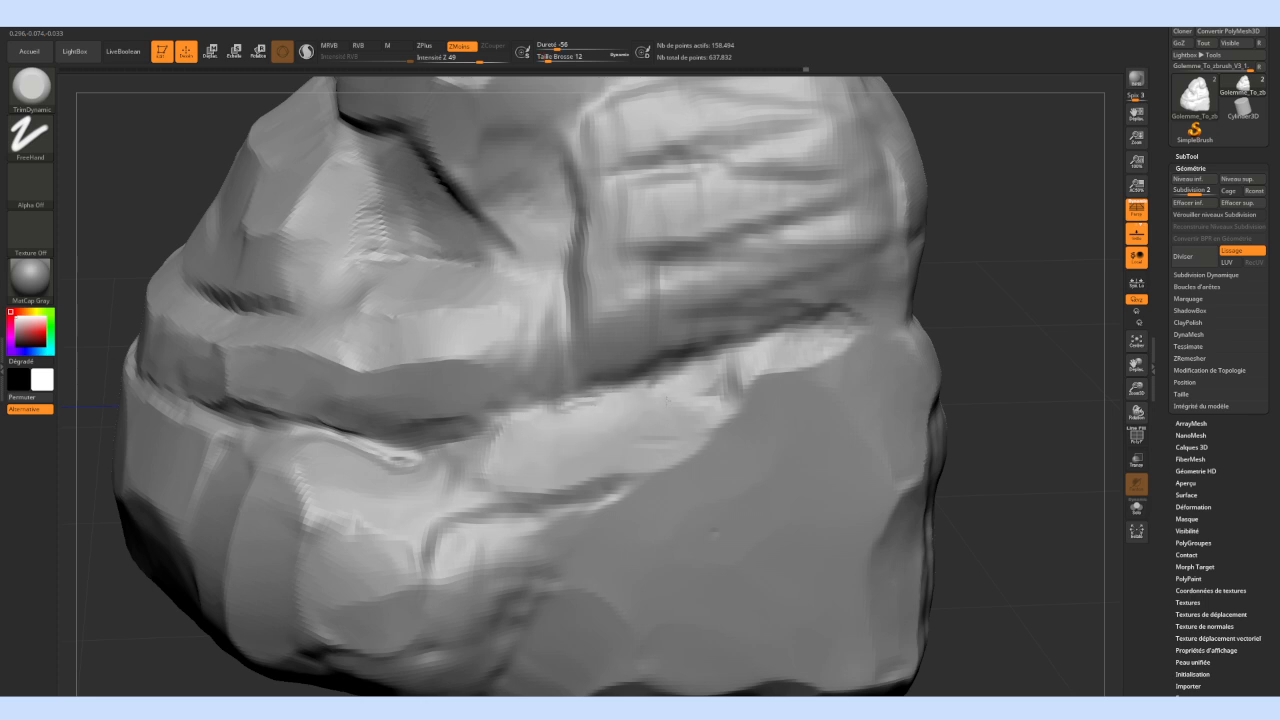
left_click_drag(674, 404, 736, 382)
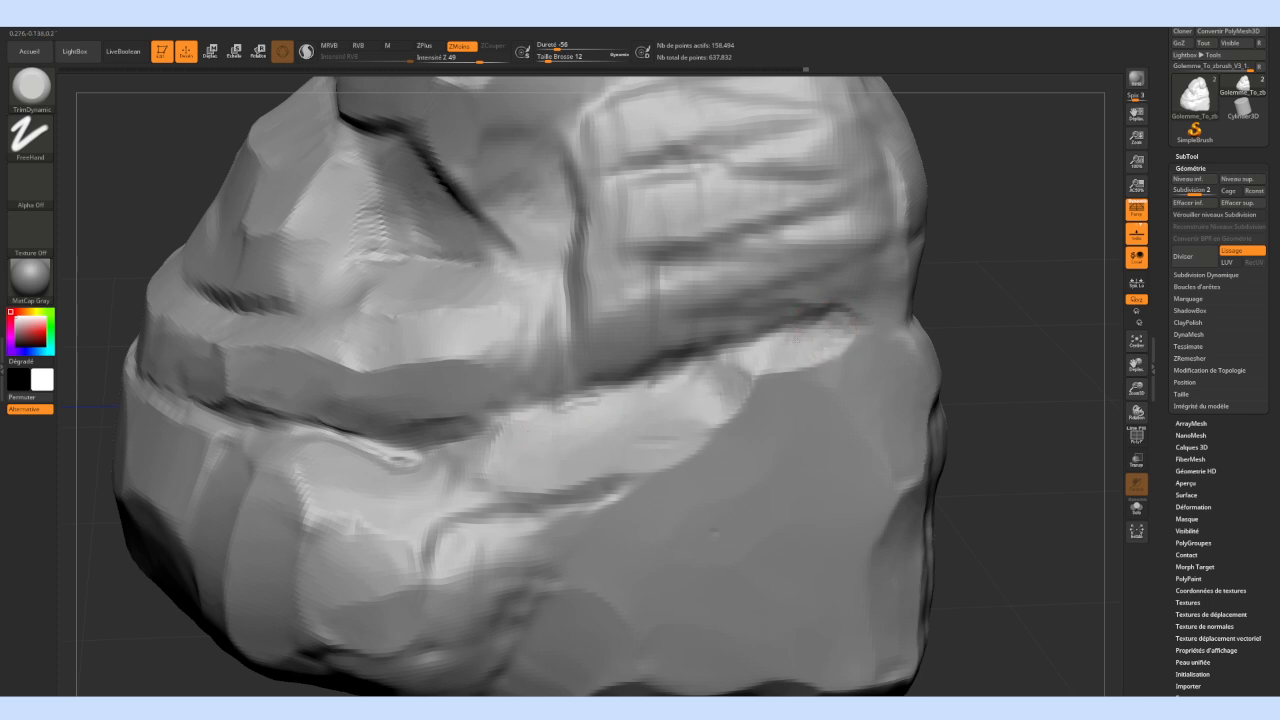
mouse_move(972, 292)
left_mouse_down("alt")
mouse_move(871, 303)
mouse_move(945, 325)
left_mouse_up("alt")
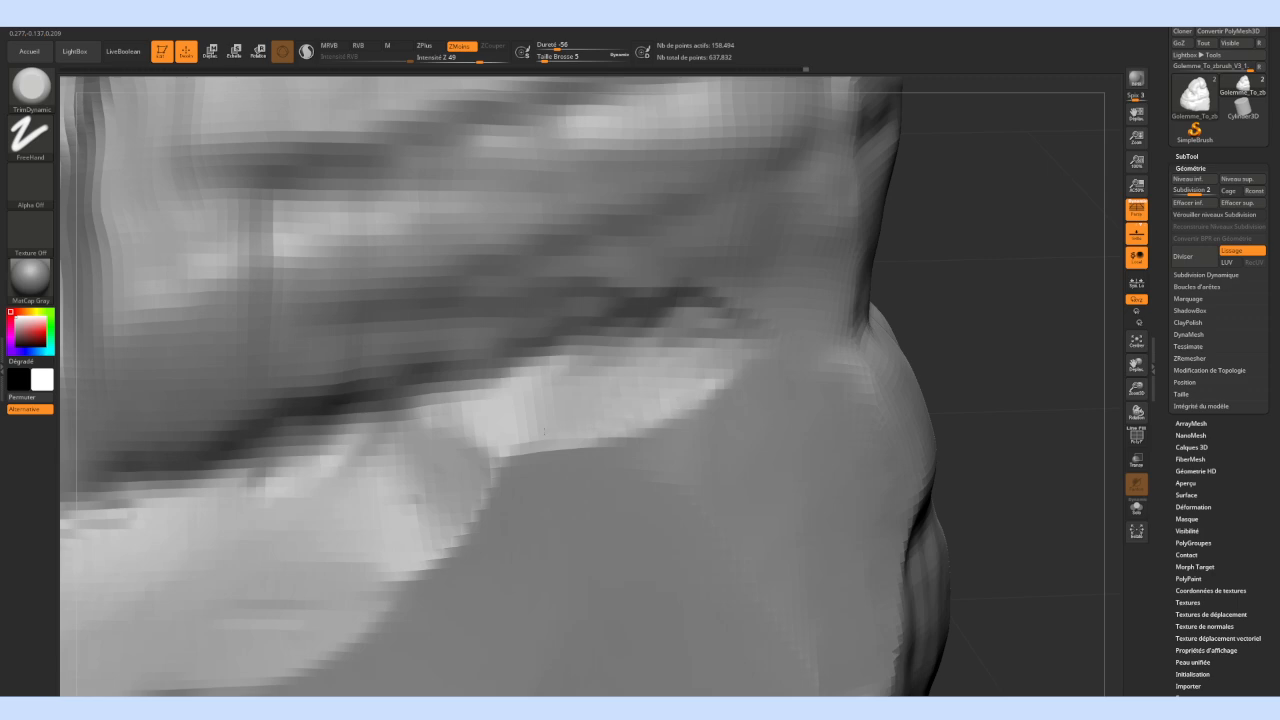
mouse_move(965, 296)
left_mouse_down()
mouse_move(1012, 289)
mouse_move(796, 321)
mouse_move(889, 360)
mouse_move(826, 357)
mouse_move(866, 369)
mouse_move(856, 366)
mouse_move(871, 354)
mouse_move(840, 347)
mouse_move(826, 363)
mouse_move(868, 339)
mouse_move(886, 374)
mouse_move(866, 354)
mouse_move(904, 360)
mouse_move(906, 314)
left_mouse_up()
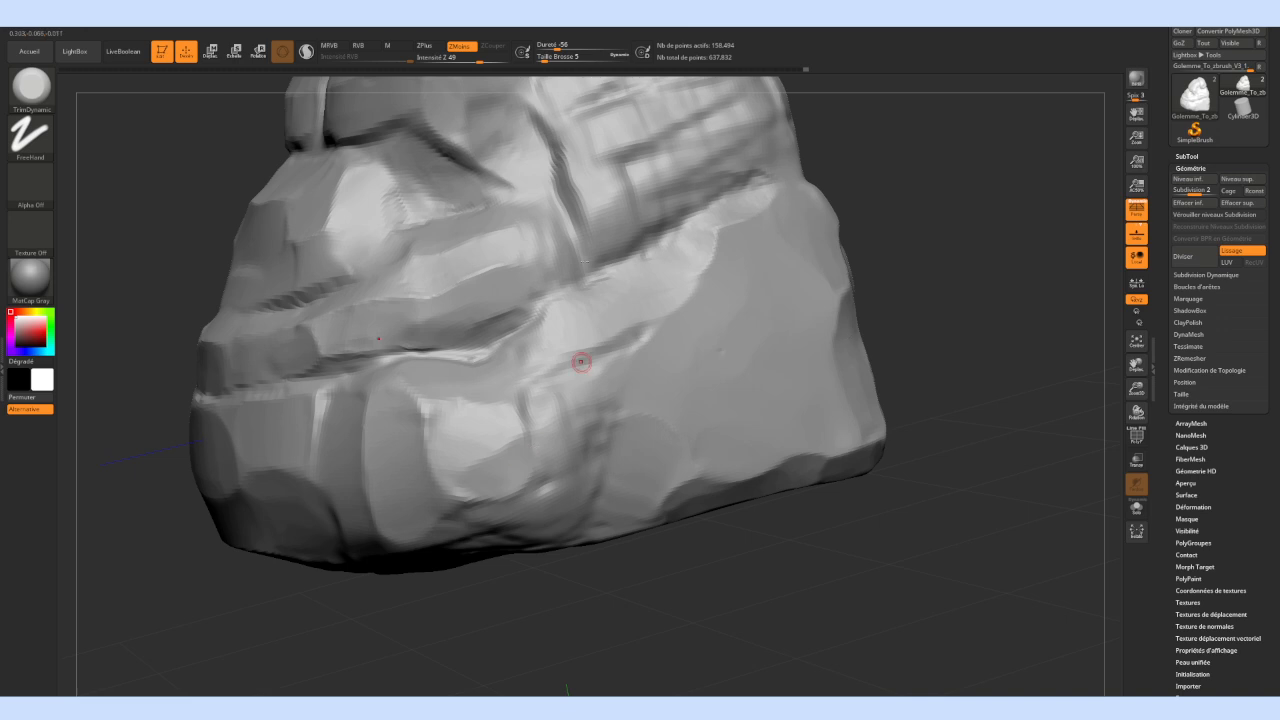
Set the brush size to 29 and flatten the uneven lower front of the base's side into hard planes
left_click_drag(543, 58, 546, 60)
mouse_move(746, 520)
left_mouse_down()
mouse_move(791, 577)
mouse_move(779, 473)
left_mouse_up()
mouse_move(872, 277)
left_mouse_down("alt")
mouse_move(929, 400)
mouse_move(919, 404)
mouse_move(905, 255)
mouse_move(922, 392)
left_mouse_up("alt")
mouse_move(875, 300)
left_mouse_down("alt")
mouse_move(855, 329)
mouse_move(550, 318)
mouse_move(463, 294)
mouse_move(314, 282)
left_mouse_up("alt")
mouse_move(606, 468)
left_mouse_down()
mouse_move(582, 440)
mouse_move(584, 458)
mouse_move(560, 452)
left_mouse_up()
mouse_move(712, 434)
left_mouse_down()
mouse_move(672, 507)
mouse_move(704, 487)
mouse_move(664, 531)
mouse_move(725, 431)
left_mouse_up()
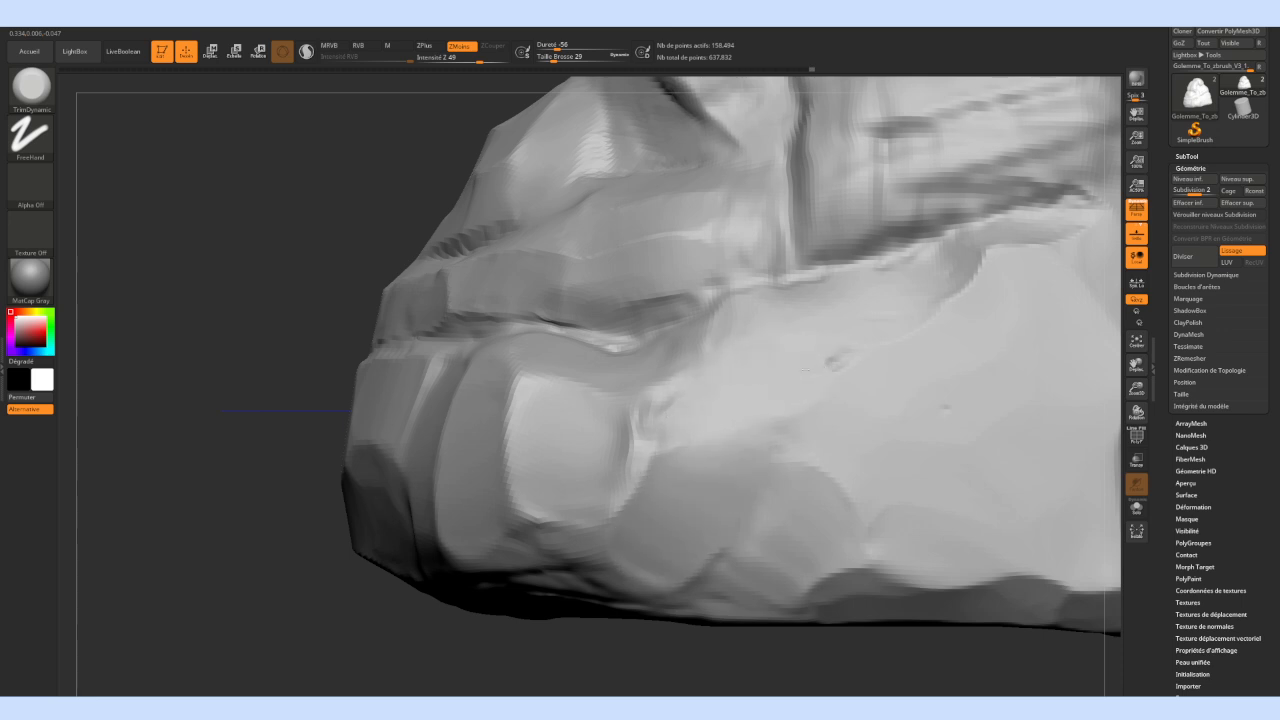
mouse_move(650, 418)
left_mouse_down()
mouse_move(642, 440)
mouse_move(660, 452)
mouse_move(637, 483)
mouse_move(729, 483)
left_mouse_up()
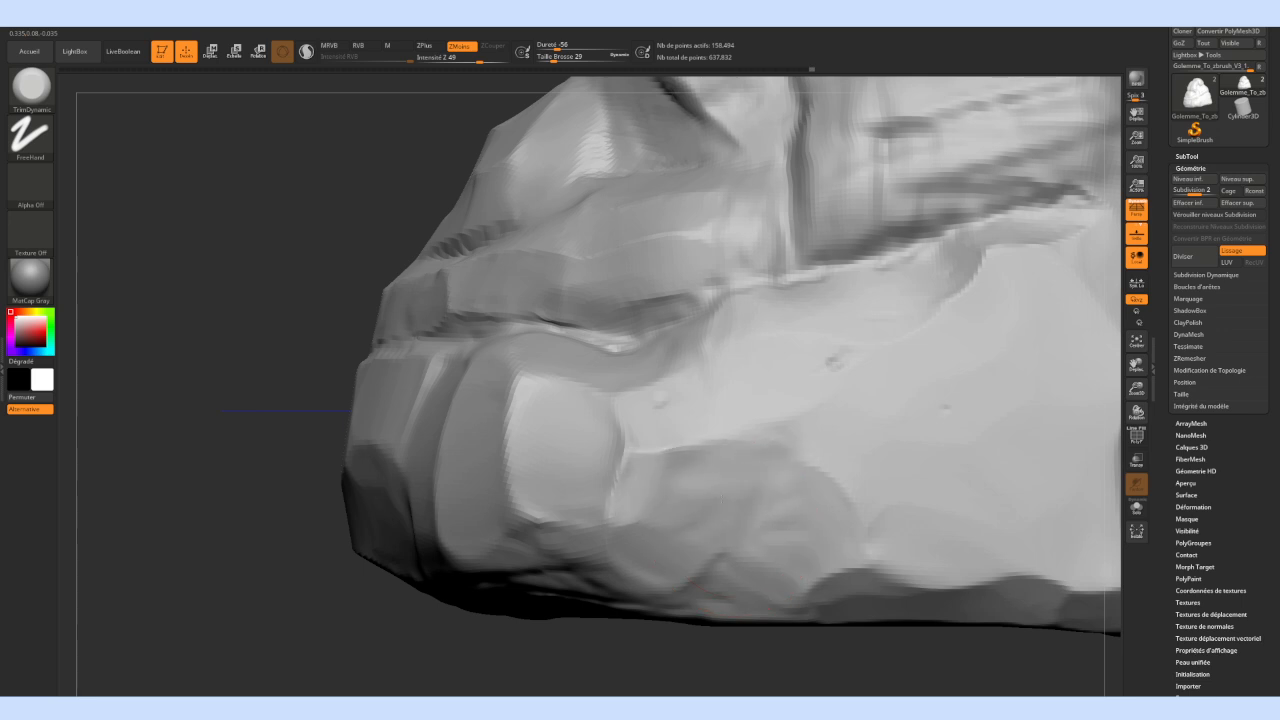
left_click_drag(636, 555, 668, 482)
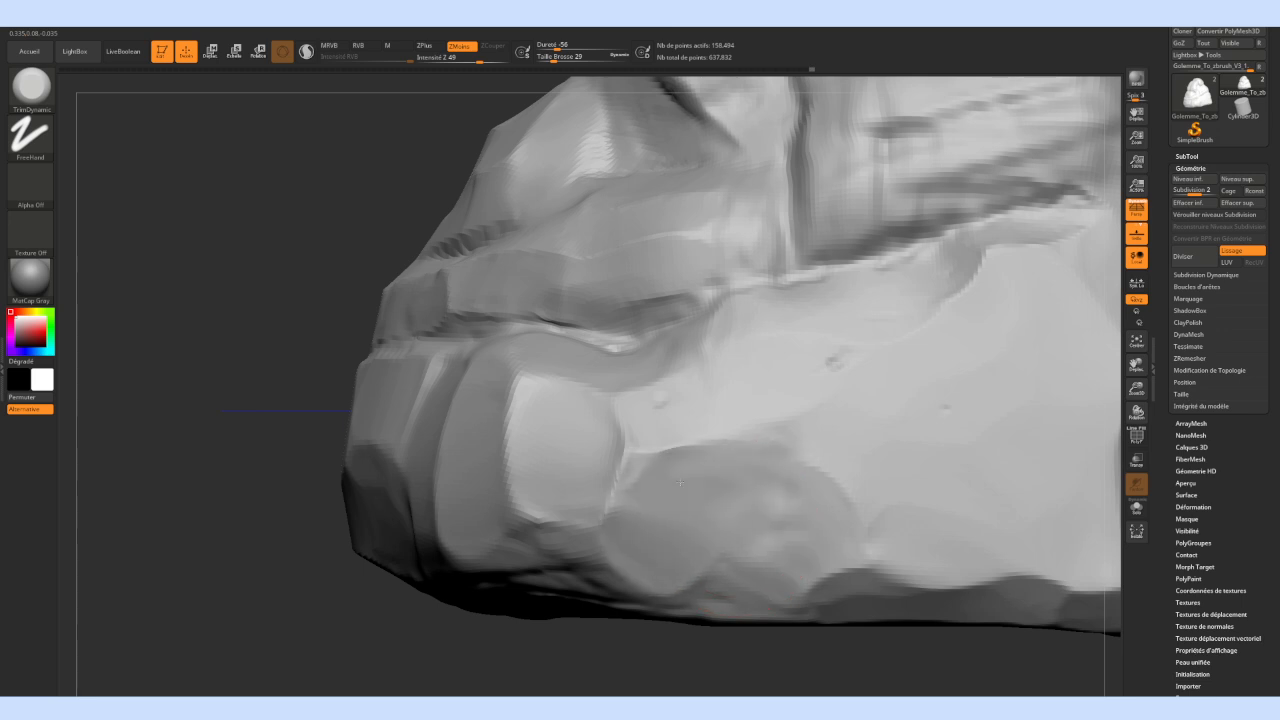
right_click_drag(603, 481, 478, 396, "alt")
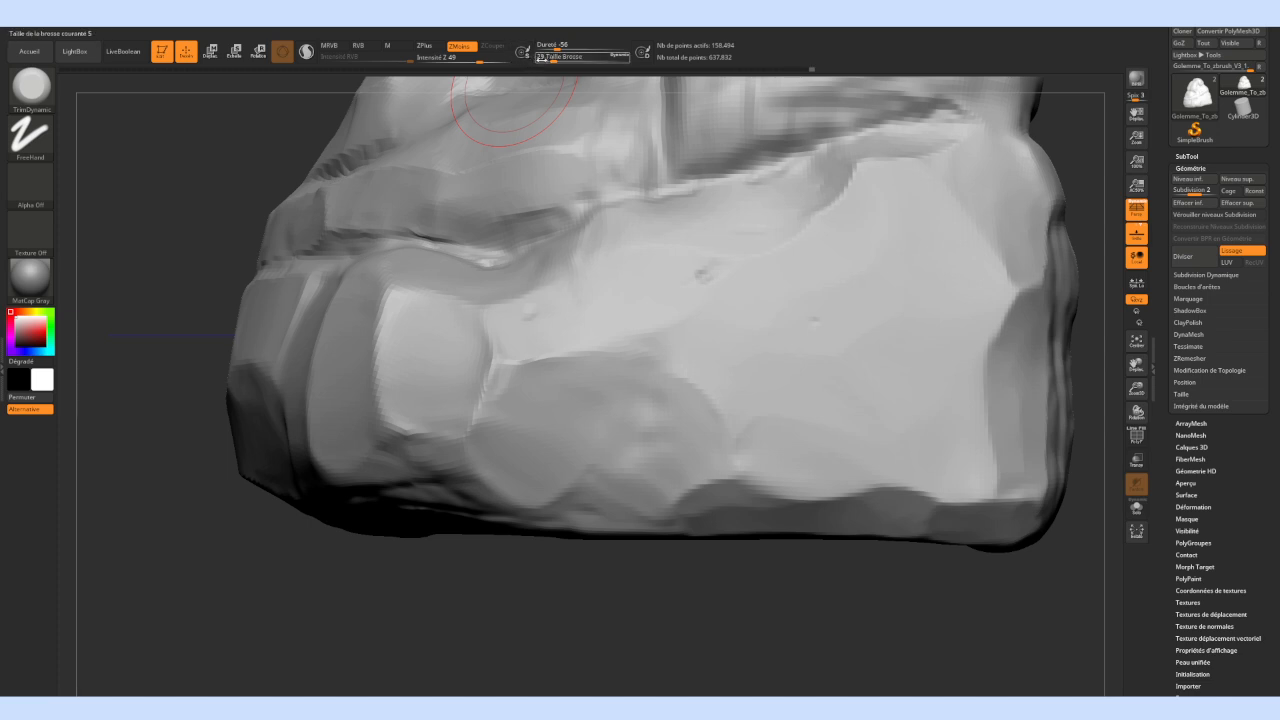
Set the brush size to 13 and trim the remaining bumps on the rounded facet at the side's lower front
left_click(548, 61)
left_click_drag(638, 404, 665, 447)
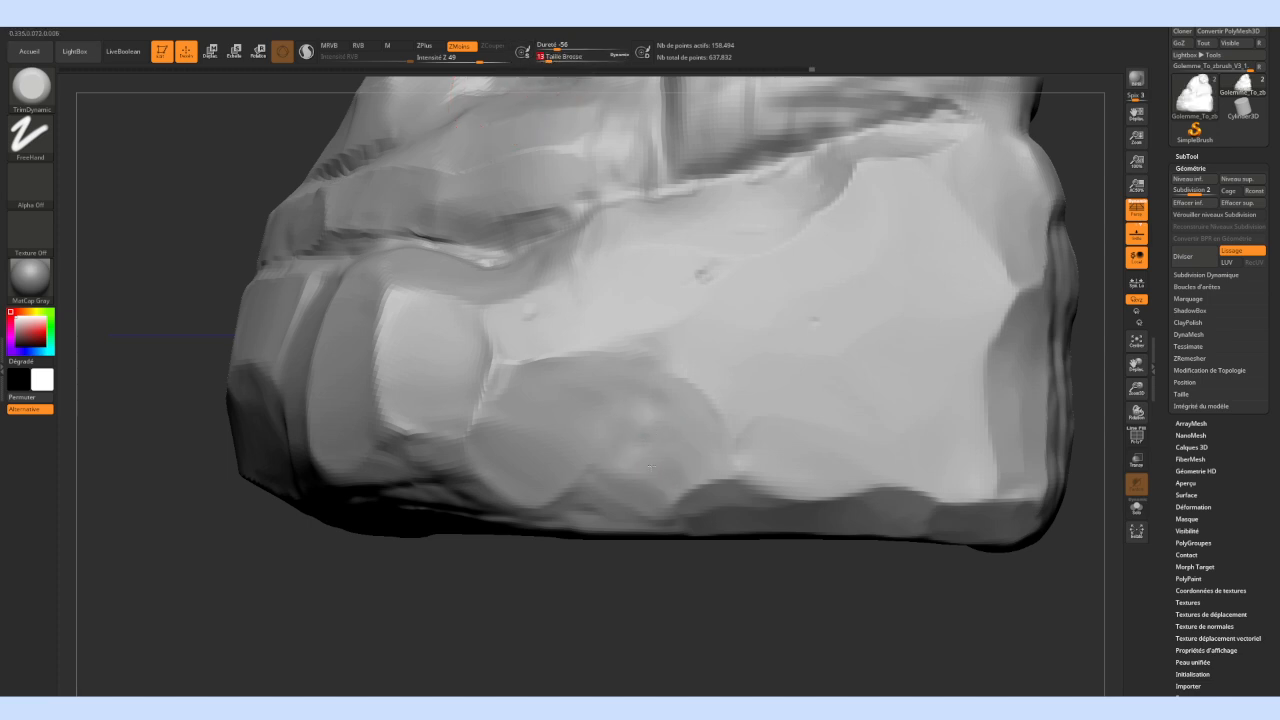
left_click_drag(679, 572, 836, 606)
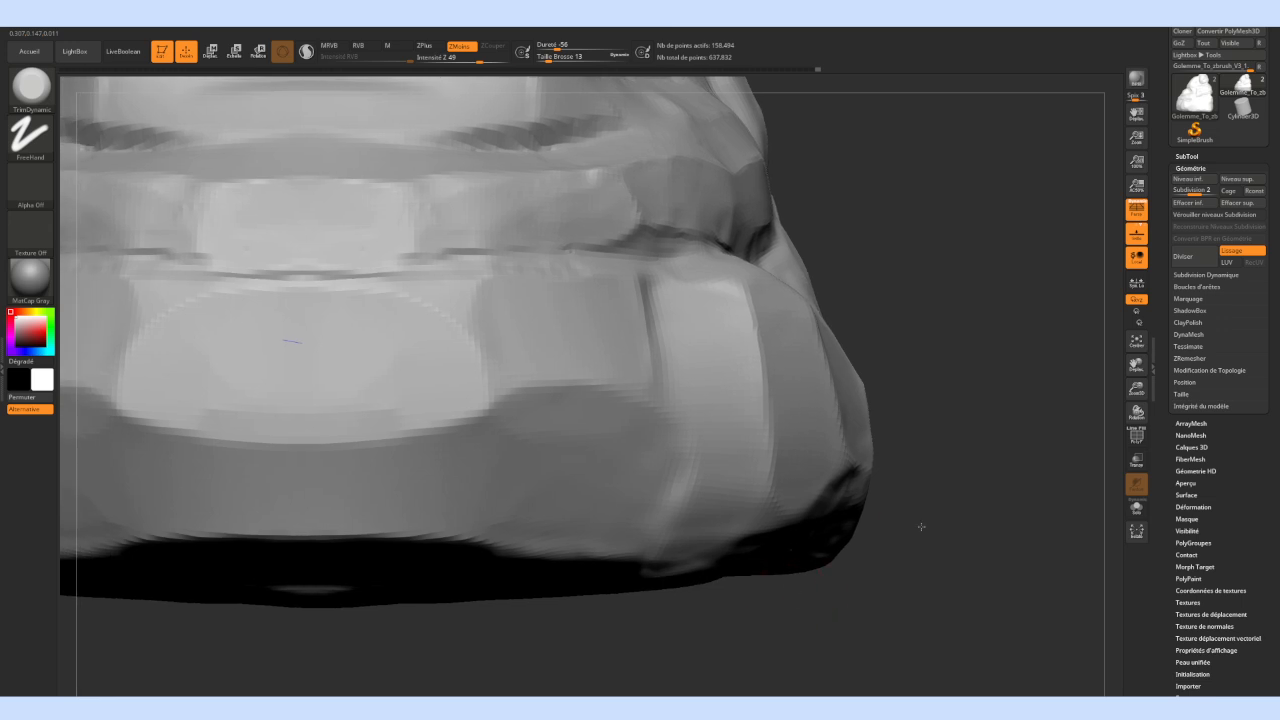
Set the brush size to 25 and bevel the bottom edge below the base's front corner facets
left_click_drag(921, 527, 774, 514, "alt")
left_click_drag(958, 408, 870, 365)
left_click_drag(479, 344, 349, 265, "alt")
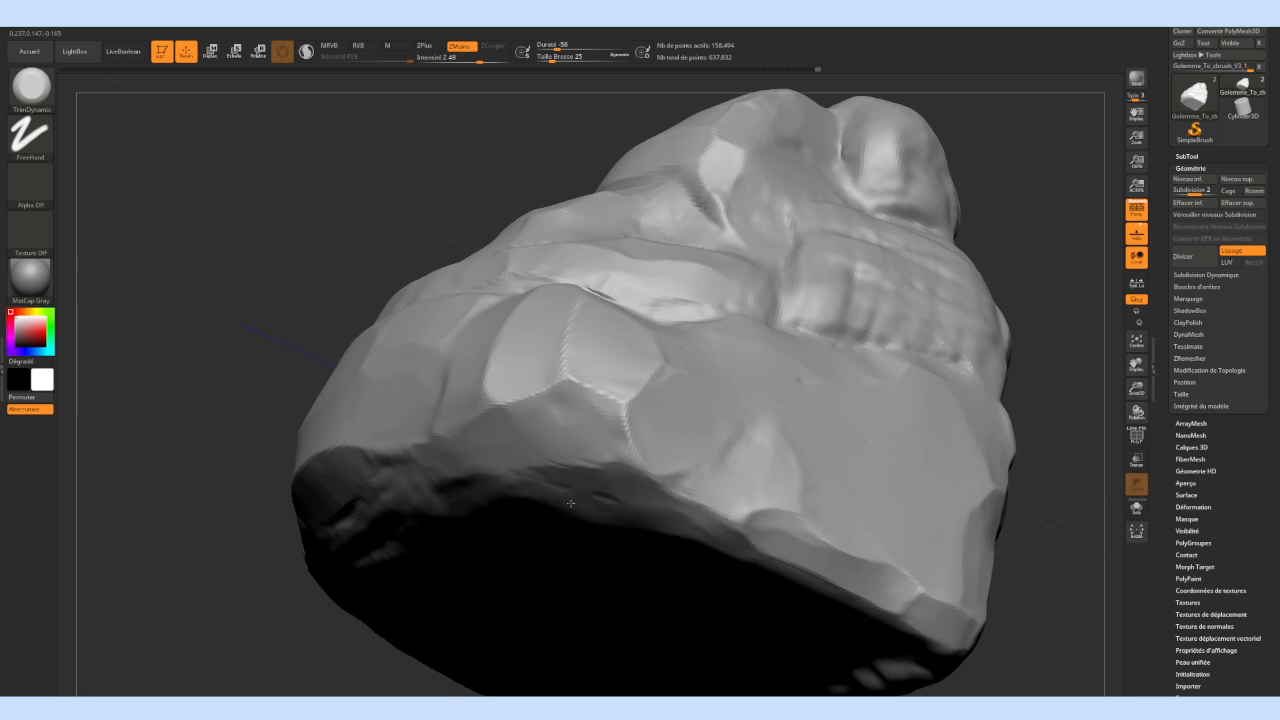
left_click_drag(378, 247, 346, 257)
mouse_move(680, 526)
left_mouse_down()
mouse_move(643, 566)
mouse_move(737, 581)
mouse_move(726, 649)
left_mouse_up()
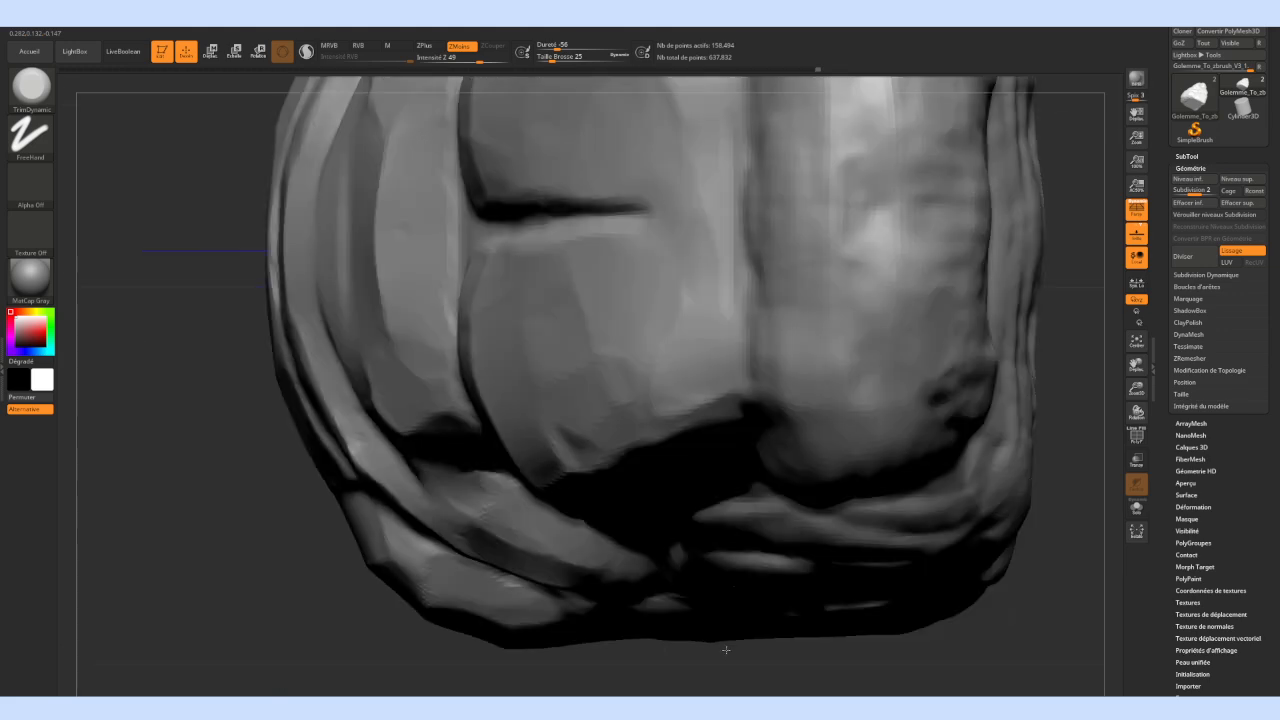
mouse_move(809, 676)
left_mouse_down()
mouse_move(920, 568)
mouse_move(832, 551)
mouse_move(677, 486)
mouse_move(670, 438)
mouse_move(531, 457)
mouse_move(517, 503)
mouse_move(637, 518)
mouse_move(651, 540)
mouse_move(691, 547)
mouse_move(537, 523)
mouse_move(549, 518)
left_mouse_up()
Switch to the ClayBuildup brush at size 11 and carve a round hollow into the lower front facet of the base's side
left_click(30, 88)
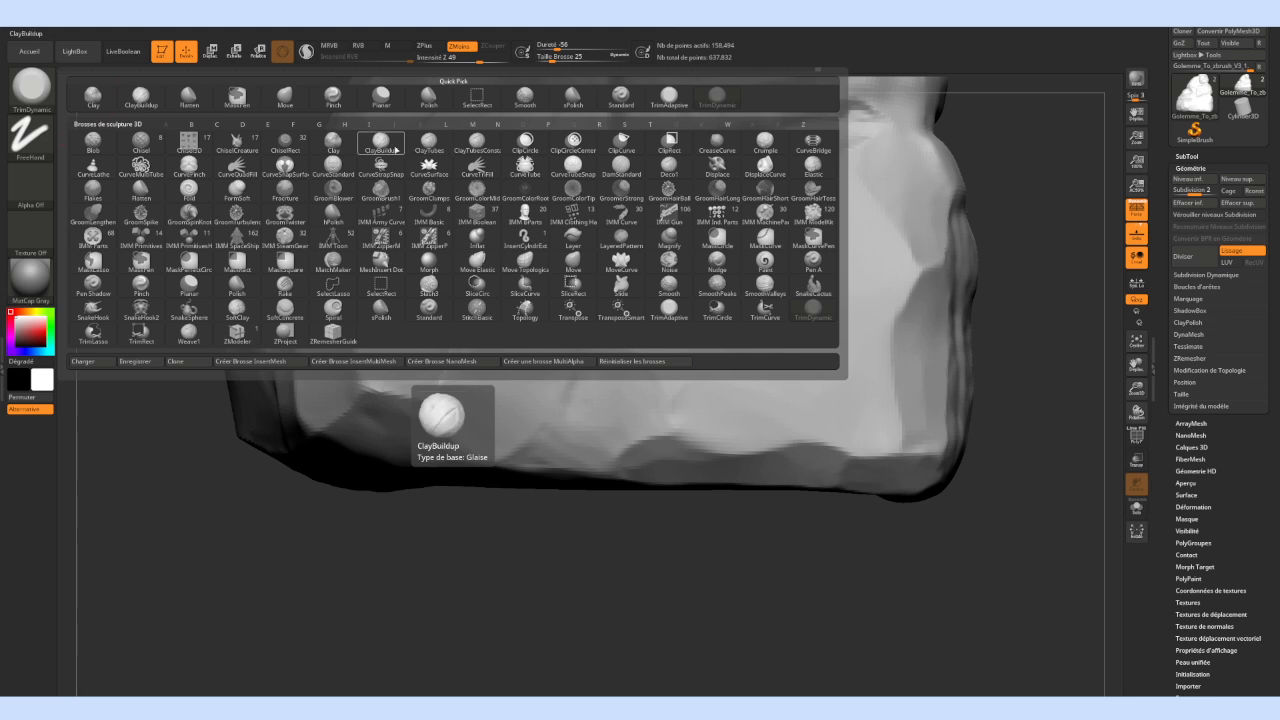
left_click(396, 150)
mouse_move(533, 549)
left_mouse_down("alt")
mouse_move(523, 583)
mouse_move(541, 552)
left_mouse_up("alt")
key("ctrl+z")
mouse_move(683, 362)
left_mouse_down("shift")
mouse_move(674, 337)
mouse_move(609, 363)
mouse_move(643, 366)
mouse_move(598, 431)
mouse_move(620, 417)
left_mouse_up("shift")
mouse_move(700, 301)
right_mouse_down()
mouse_move(678, 316)
mouse_move(577, 309)
right_mouse_up()
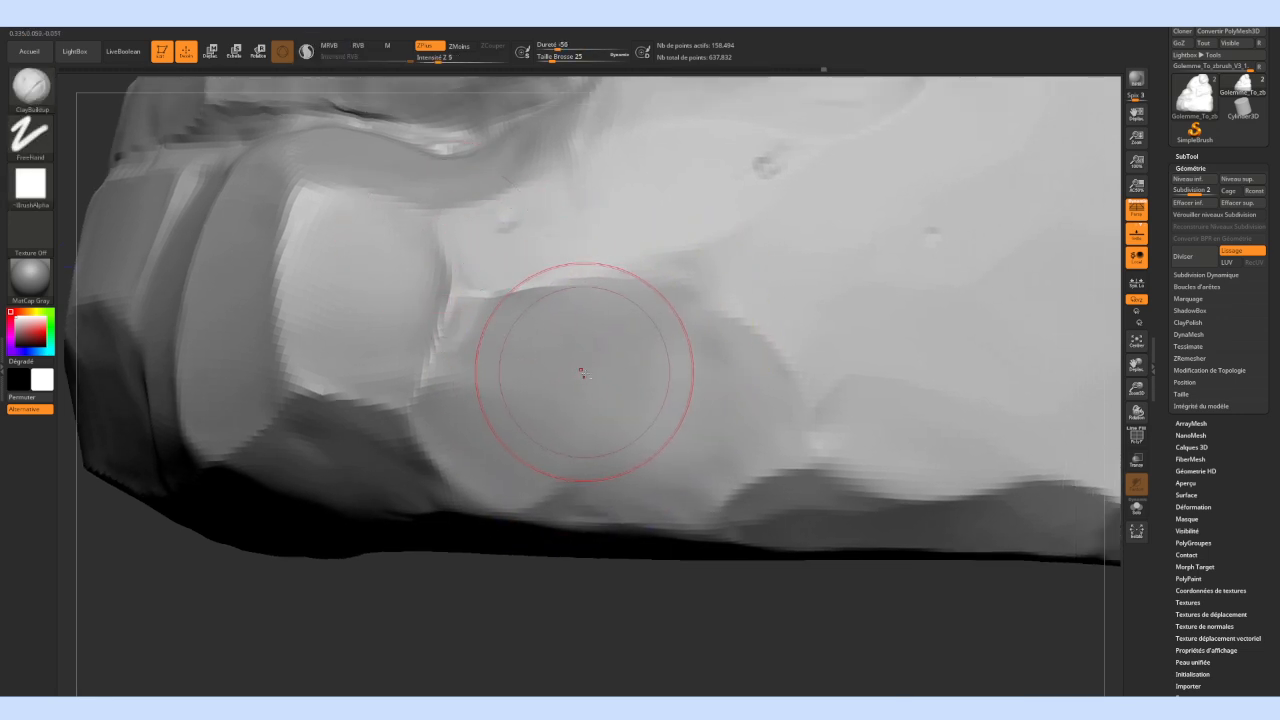
mouse_move(608, 411)
left_mouse_down()
mouse_move(594, 406)
mouse_move(620, 400)
left_mouse_up()
left_click_drag(547, 57, 548, 60)
mouse_move(645, 348)
left_mouse_down()
mouse_move(565, 342)
mouse_move(560, 374)
mouse_move(588, 440)
mouse_move(662, 450)
left_mouse_up()
left_click_drag(712, 362, 702, 450)
left_click_drag(640, 328, 710, 402)
mouse_move(650, 337)
left_mouse_down()
mouse_move(575, 339)
mouse_move(515, 420)
left_mouse_up()
left_click_drag(556, 362, 508, 465)
mouse_move(566, 385)
left_mouse_down()
mouse_move(548, 462)
mouse_move(652, 462)
mouse_move(562, 472)
left_mouse_up()
mouse_move(734, 442)
left_mouse_down()
mouse_move(692, 488)
mouse_move(737, 430)
mouse_move(724, 350)
mouse_move(628, 322)
mouse_move(532, 322)
mouse_move(468, 425)
left_mouse_up()
left_click_drag(500, 375, 476, 445)
mouse_move(540, 382)
left_mouse_down()
mouse_move(522, 455)
mouse_move(600, 357)
mouse_move(650, 430)
mouse_move(671, 414)
mouse_move(628, 378)
mouse_move(582, 386)
left_mouse_up()
mouse_move(640, 420)
left_mouse_down()
mouse_move(577, 457)
mouse_move(622, 472)
mouse_move(500, 458)
mouse_move(482, 358)
mouse_move(620, 330)
mouse_move(640, 400)
mouse_move(529, 443)
left_mouse_up()
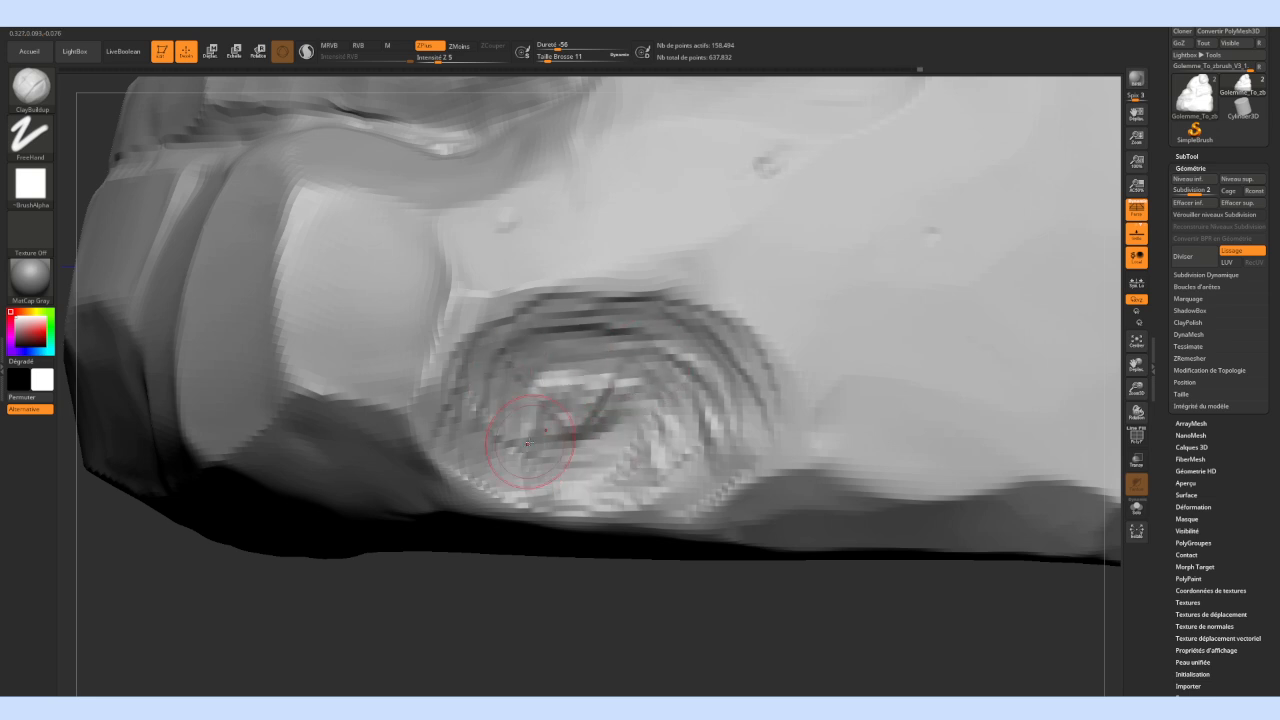
mouse_move(644, 438)
left_mouse_down()
mouse_move(706, 440)
mouse_move(648, 480)
mouse_move(599, 389)
mouse_move(525, 395)
left_mouse_up()
mouse_move(603, 612)
left_mouse_down()
mouse_move(597, 597)
mouse_move(603, 617)
left_mouse_up()
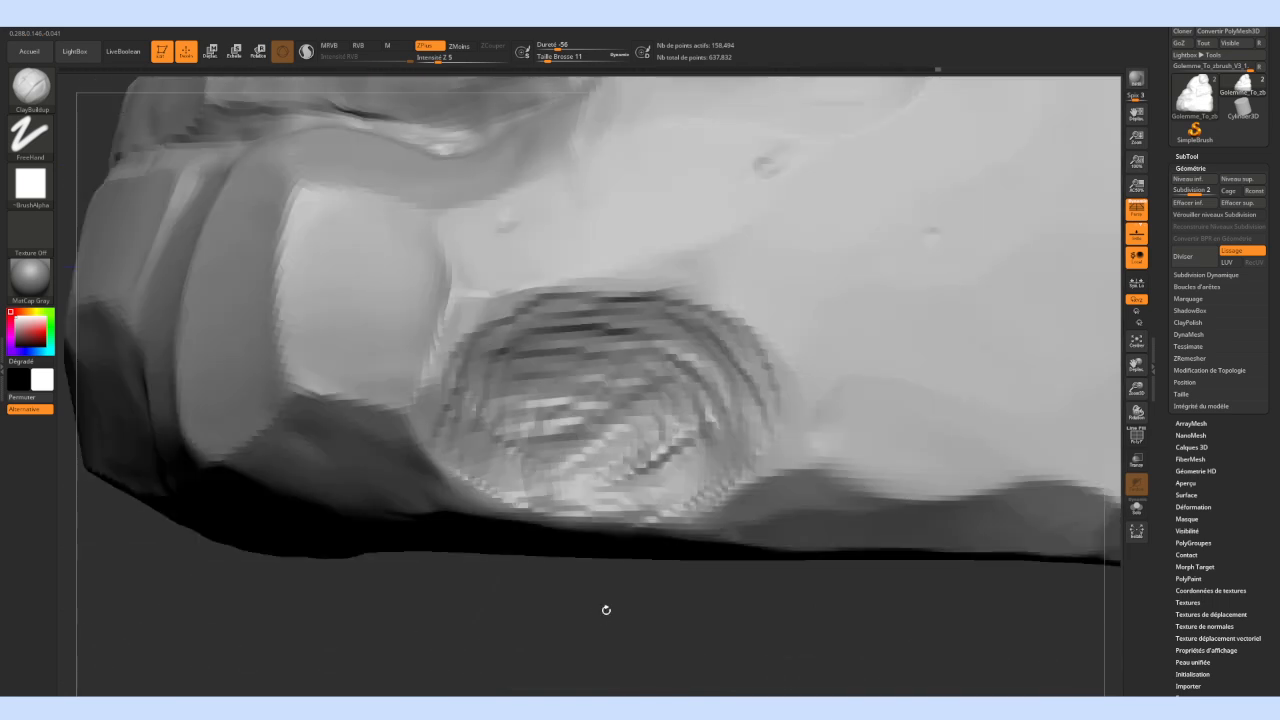
Smooth the stroke marks inside the round hollow and along its rim
key("shift")
mouse_move(670, 437)
left_mouse_down("shift")
mouse_move(600, 410)
mouse_move(610, 335)
mouse_move(585, 332)
left_mouse_up("shift")
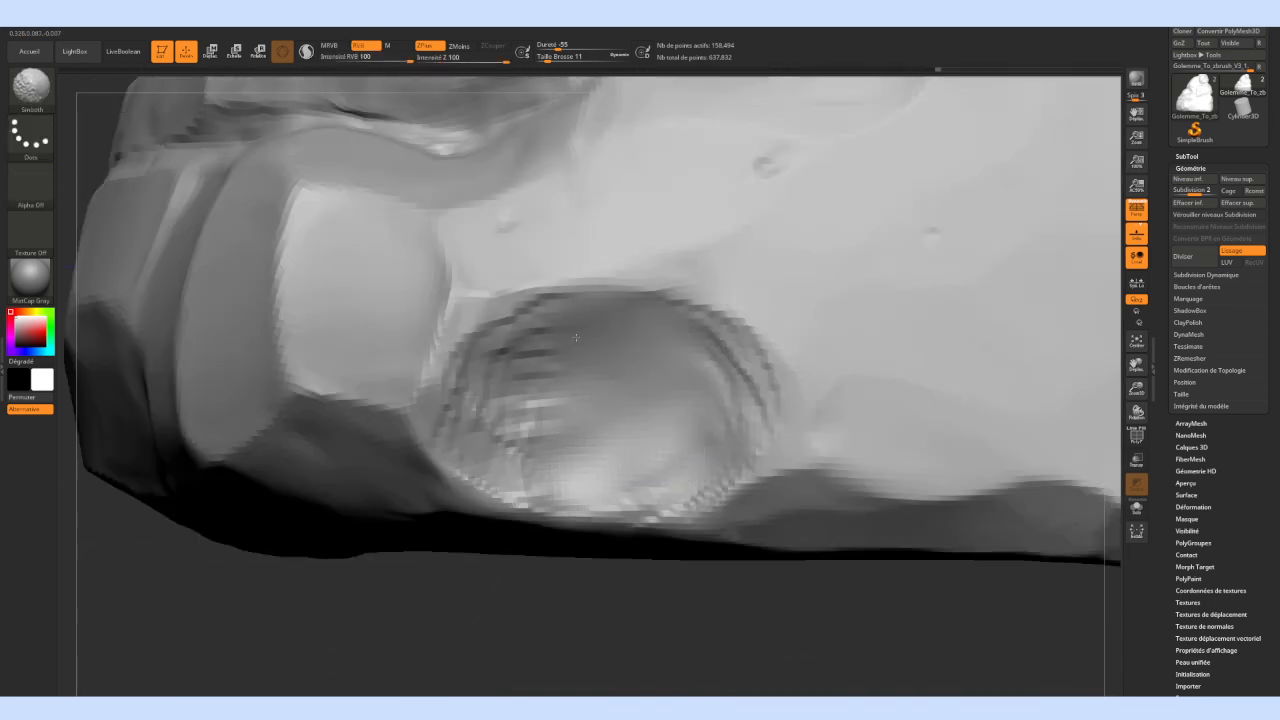
left_click_drag(523, 483, 662, 485, "shift")
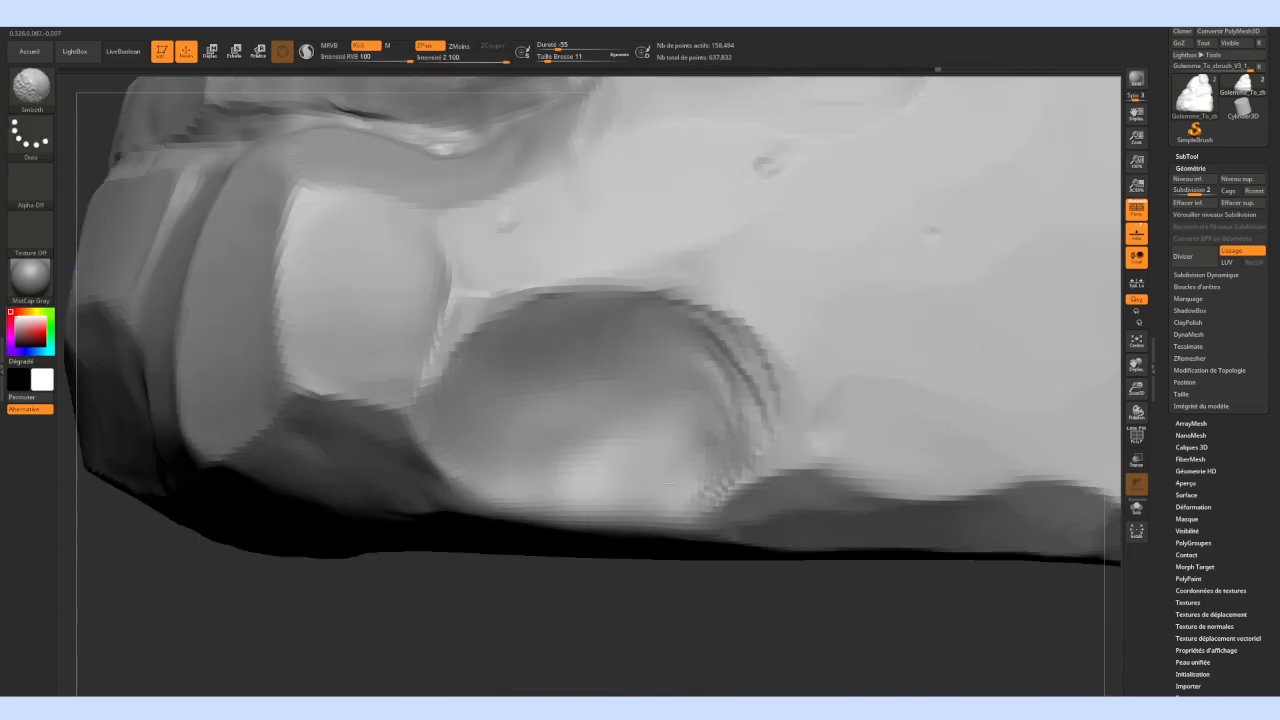
left_click_drag(559, 331, 505, 338, "shift")
mouse_move(521, 644)
left_mouse_down()
mouse_move(517, 634)
mouse_move(544, 634)
mouse_move(566, 663)
mouse_move(580, 594)
left_mouse_up()
Carve a vertical hollow into the lower facet of the base's rear edge with ClayBuildup
mouse_move(870, 442)
left_mouse_down()
mouse_move(851, 437)
mouse_move(843, 349)
mouse_move(854, 349)
mouse_move(837, 369)
mouse_move(636, 352)
mouse_move(774, 366)
mouse_move(800, 468)
mouse_move(760, 500)
left_mouse_up()
mouse_move(778, 349)
left_mouse_down()
mouse_move(766, 414)
mouse_move(857, 391)
mouse_move(962, 408)
mouse_move(835, 395)
mouse_move(749, 361)
mouse_move(1042, 427)
left_mouse_up()
mouse_move(880, 420)
left_mouse_down("alt")
mouse_move(847, 391)
mouse_move(494, 417)
mouse_move(713, 382)
left_mouse_up("alt")
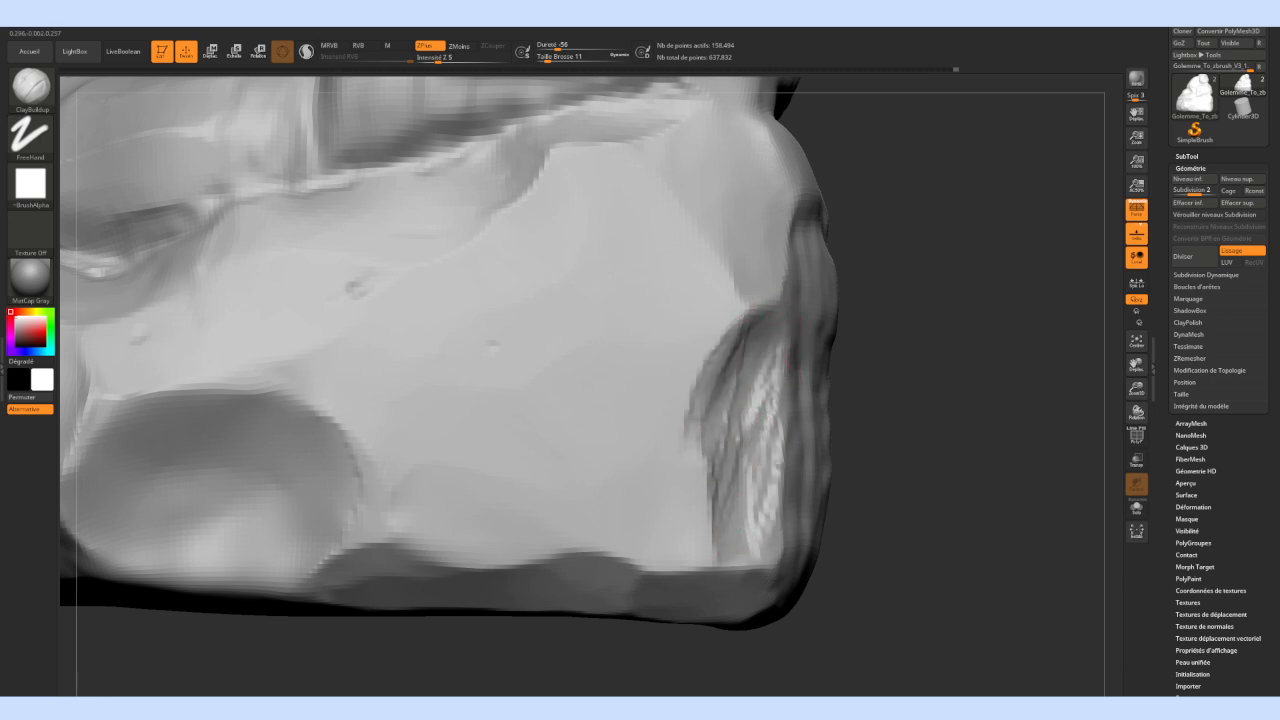
mouse_move(734, 407)
left_mouse_down()
mouse_move(766, 491)
mouse_move(746, 540)
mouse_move(754, 526)
left_mouse_up()
mouse_move(975, 492)
left_mouse_down()
mouse_move(878, 481)
mouse_move(773, 392)
left_mouse_up()
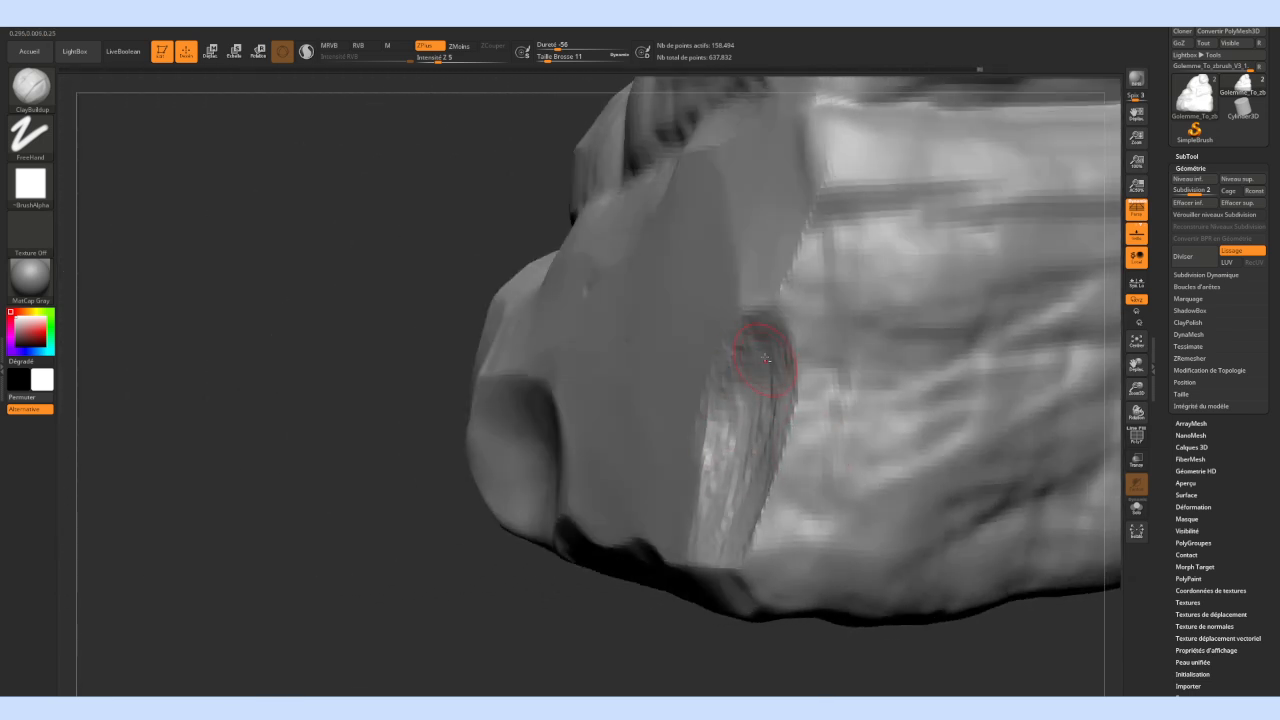
left_click_drag(556, 634, 591, 643)
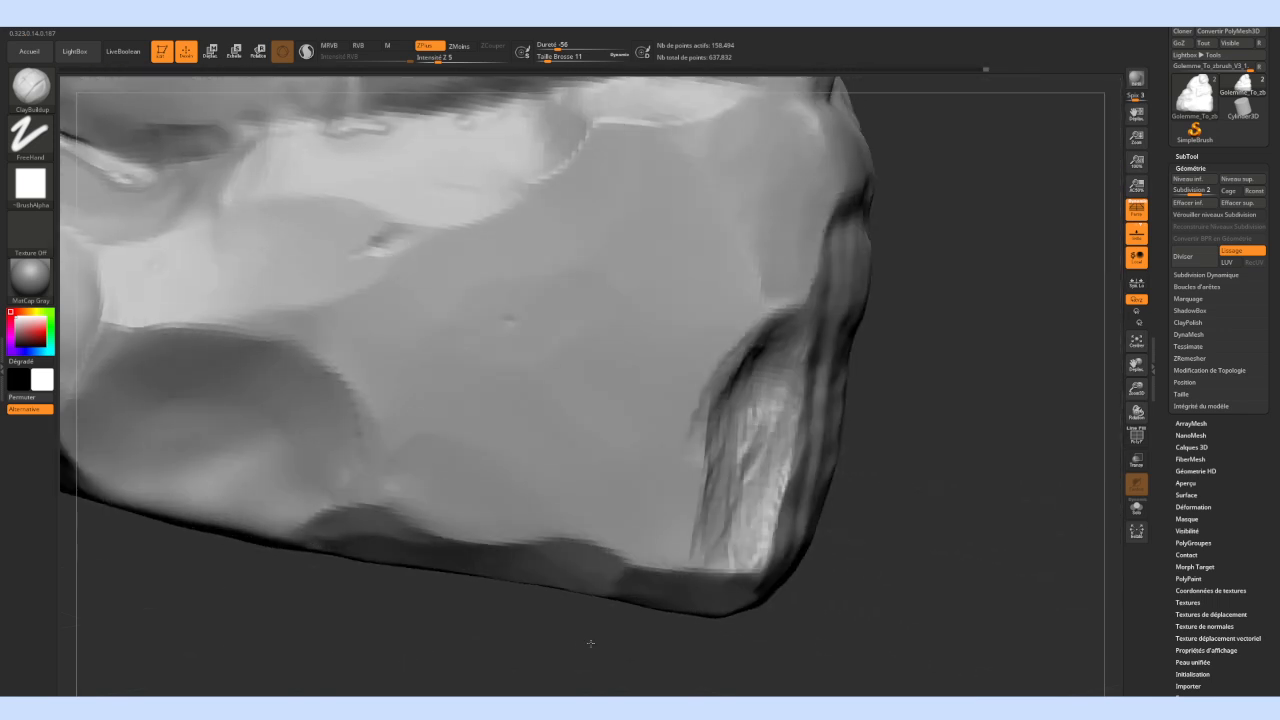
Deepen and widen the rear edge's vertical hollow with closely spaced strokes down to the bottom edge
left_click_drag(949, 520, 798, 377, "alt")
left_click_drag(673, 283, 606, 332)
mouse_move(640, 256)
left_mouse_down()
mouse_move(588, 358)
mouse_move(655, 450)
left_mouse_up()
left_click_drag(660, 348, 657, 450)
mouse_move(652, 396)
left_mouse_down()
mouse_move(650, 545)
mouse_move(610, 530)
left_mouse_up()
left_click_drag(600, 415, 592, 550)
left_click_drag(594, 440, 580, 620)
left_click_drag(607, 525, 612, 640)
left_click_drag(684, 450, 672, 610)
left_click_drag(690, 450, 650, 620)
left_click_drag(665, 410, 640, 575)
left_click_drag(871, 489, 854, 485)
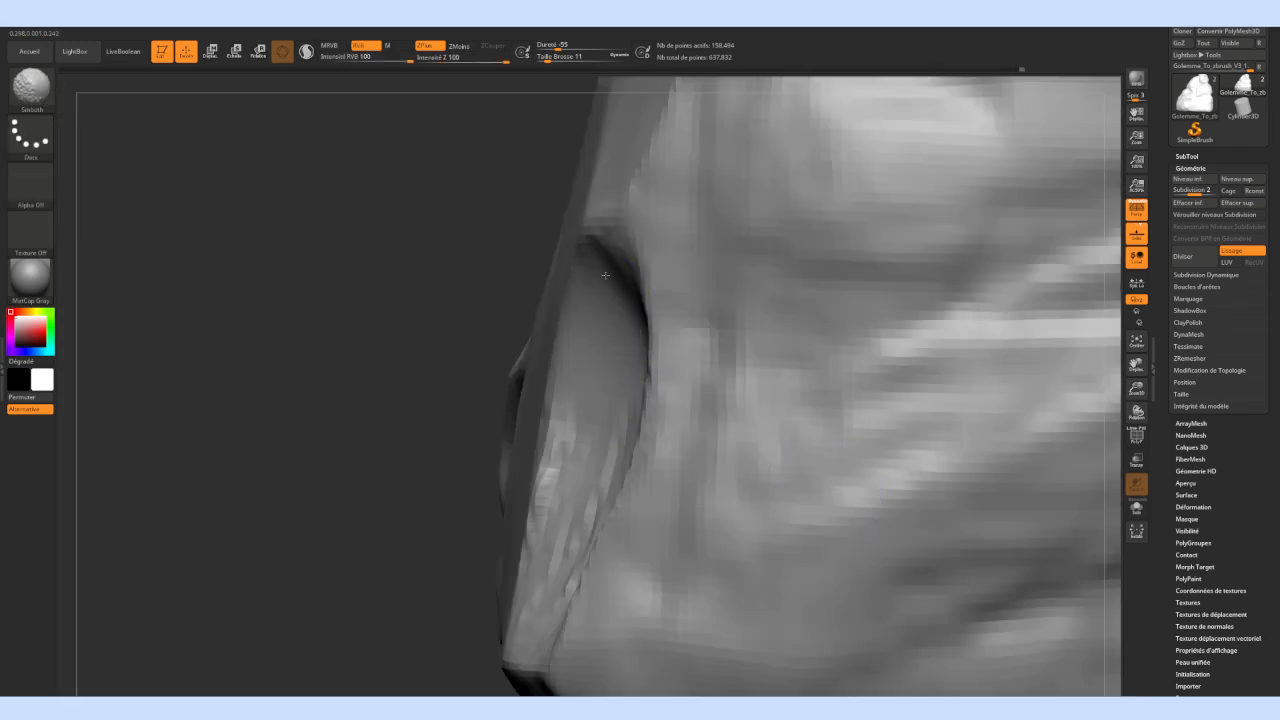
Try to smooth the inside of the rear edge's vertical hollow
mouse_move(605, 275)
left_mouse_down("shift")
mouse_move(558, 540)
mouse_move(518, 650)
left_mouse_up("shift")
left_click_drag(368, 566, 448, 574)
key("ctrl+z")
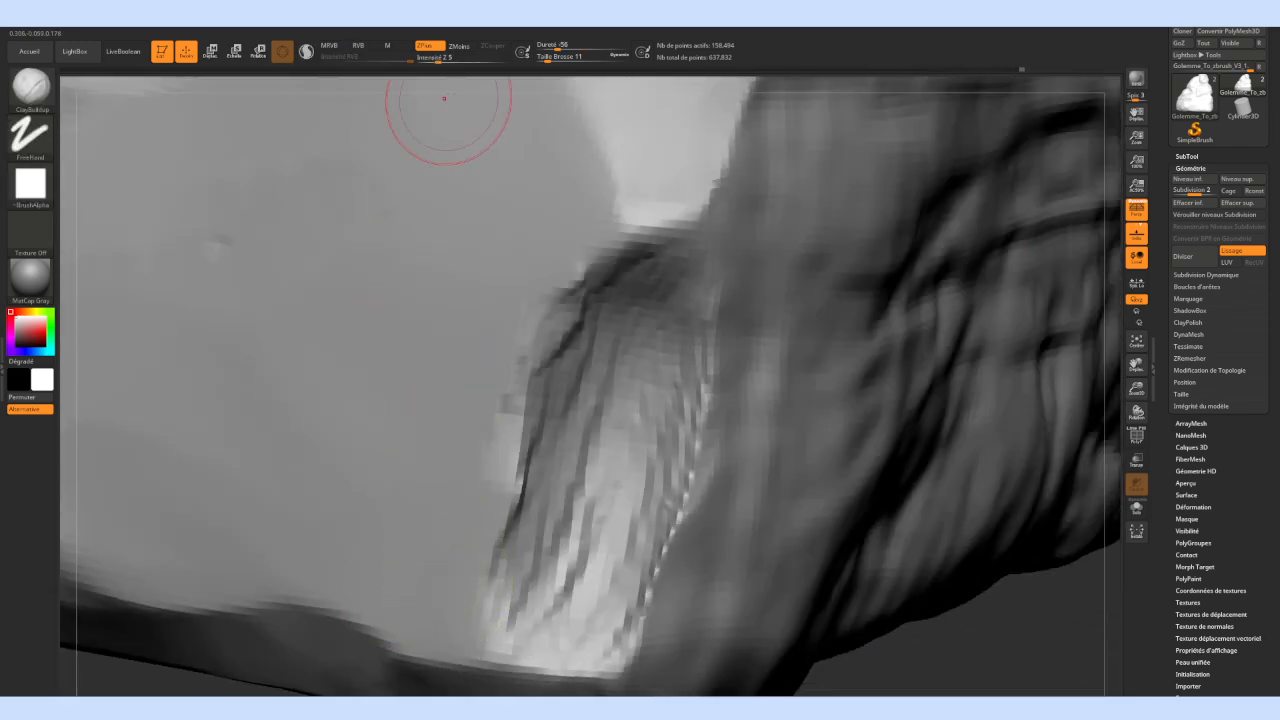
Switch to the TrimDynamic brush and trim the rough inside of the vertical hollow from top to bottom
key("b")
key("c")
key("b")
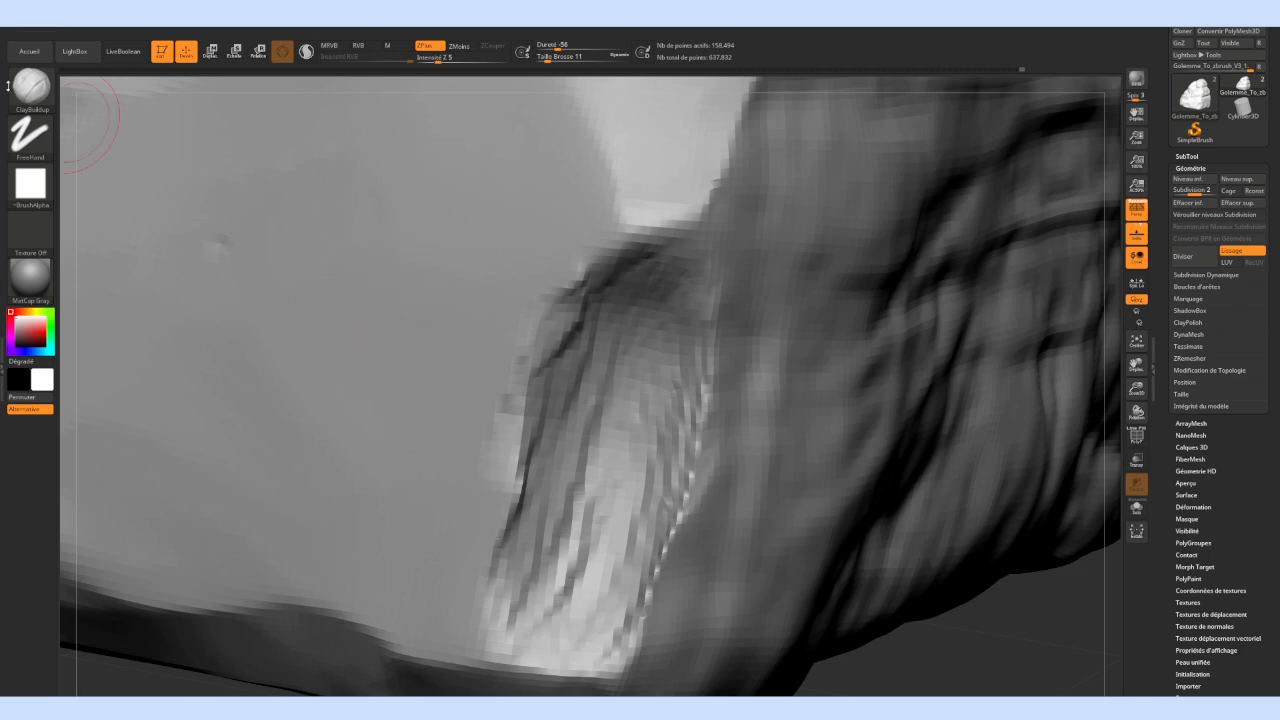
left_click(10, 86)
left_click(668, 314)
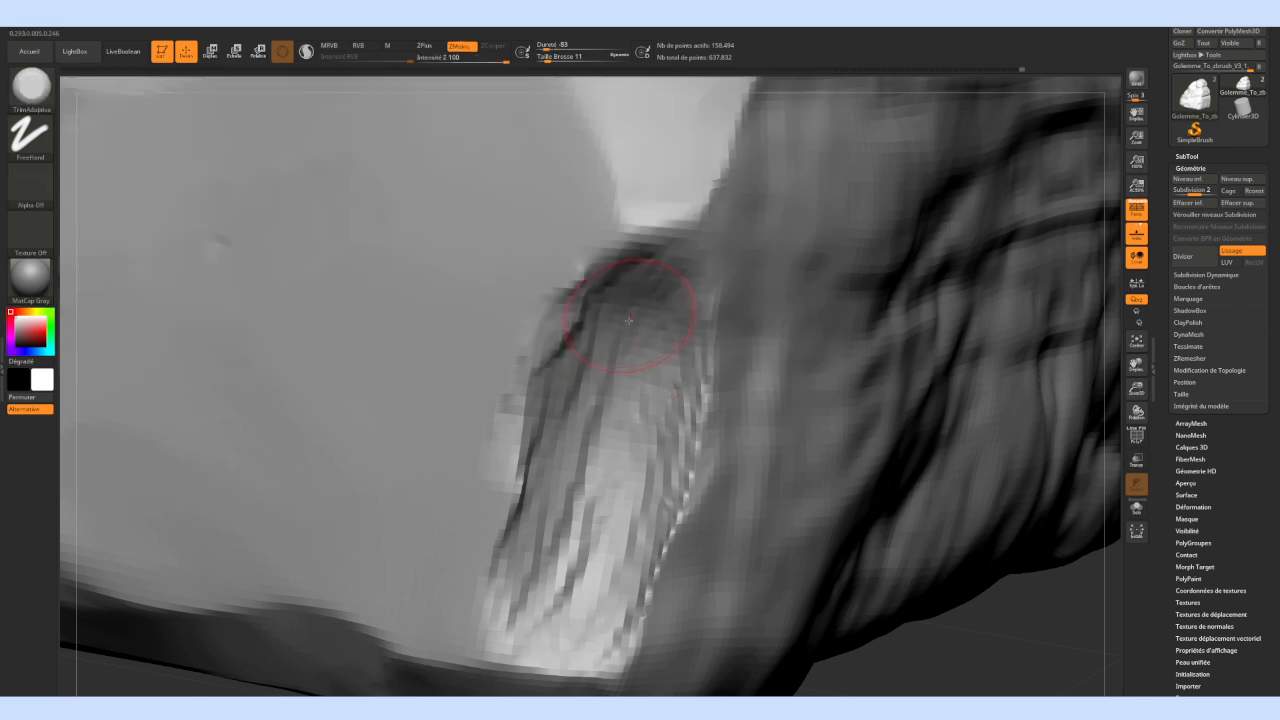
left_click(30, 86)
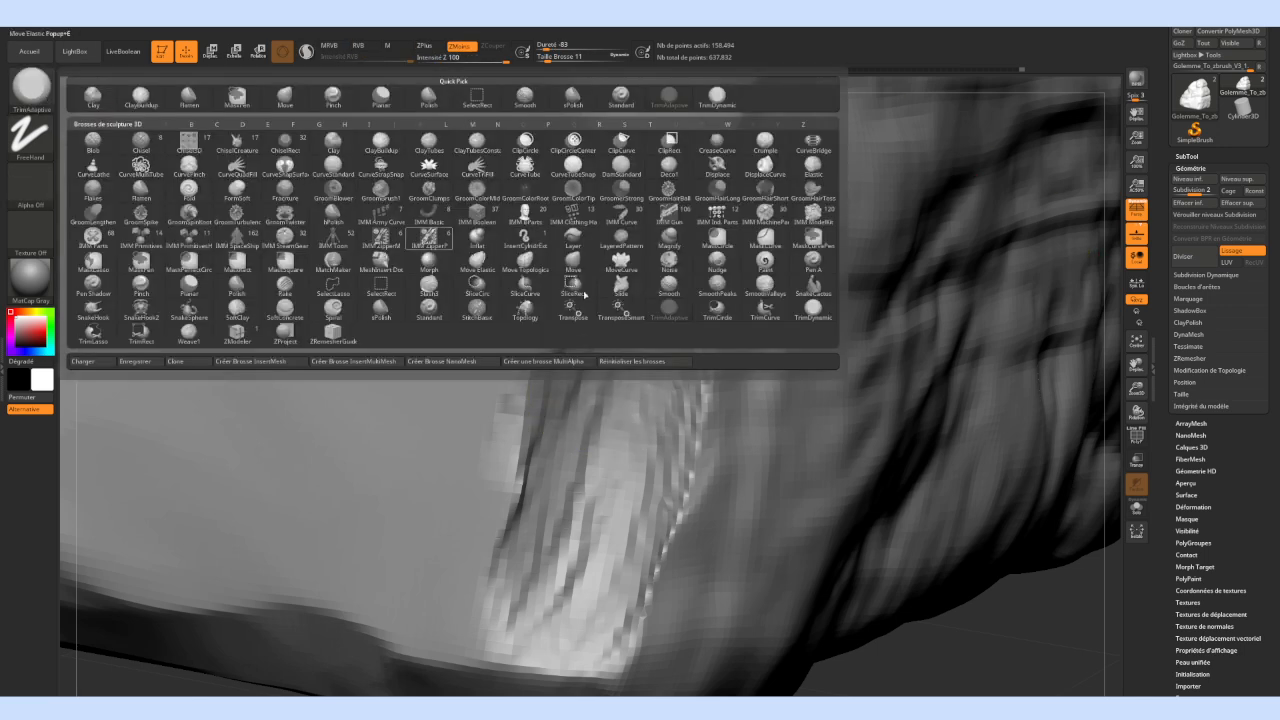
left_click(802, 319)
mouse_move(623, 420)
left_mouse_down()
mouse_move(634, 340)
mouse_move(611, 406)
mouse_move(582, 388)
mouse_move(603, 342)
mouse_move(672, 288)
mouse_move(584, 328)
mouse_move(646, 280)
mouse_move(548, 472)
mouse_move(535, 600)
mouse_move(608, 362)
mouse_move(575, 558)
mouse_move(620, 348)
mouse_move(615, 430)
mouse_move(575, 520)
mouse_move(610, 560)
mouse_move(587, 607)
mouse_move(545, 640)
mouse_move(630, 505)
mouse_move(520, 600)
mouse_move(521, 646)
left_mouse_up()
Smooth the leftover grooves and jagged borders of the rear edge's vertical hollow
left_click_drag(950, 616, 963, 617, "shift")
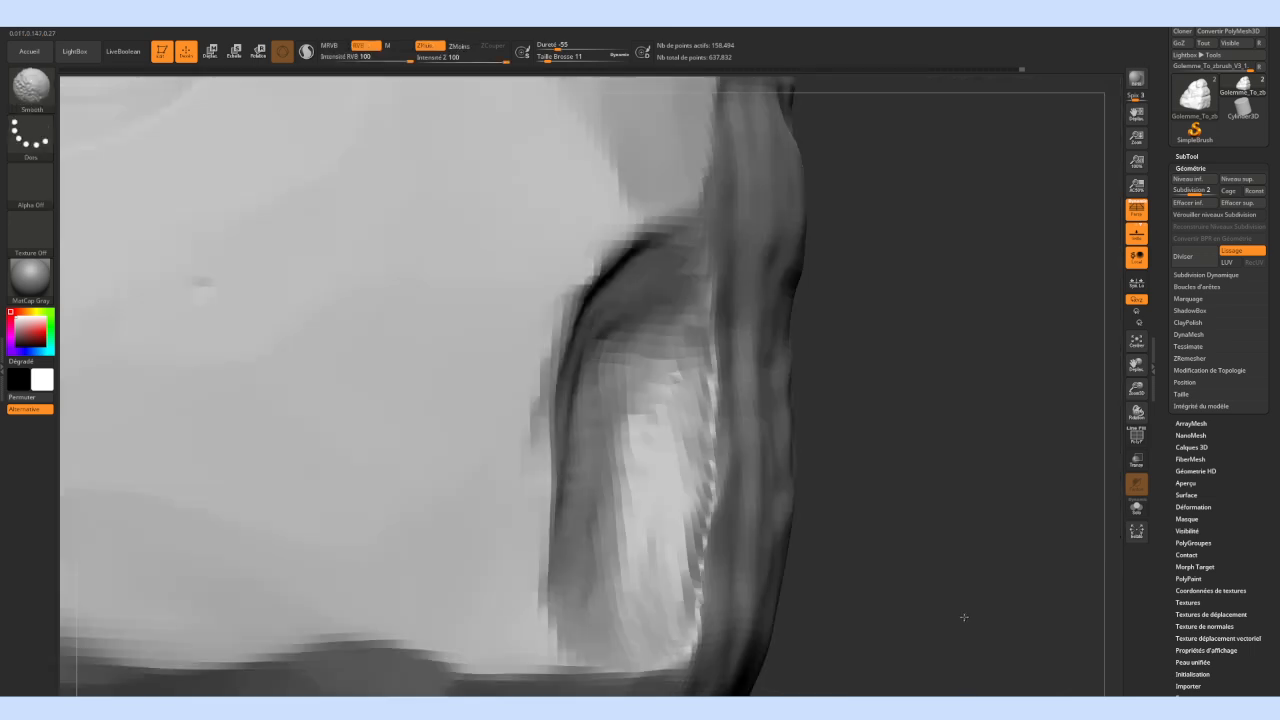
left_click_drag(946, 534, 761, 579, "alt")
left_click_drag(868, 562, 640, 515)
mouse_move(554, 474)
left_mouse_down("alt")
mouse_move(519, 422)
mouse_move(530, 540)
left_mouse_up("alt")
mouse_move(684, 352)
left_mouse_down("shift")
mouse_move(638, 498)
mouse_move(543, 563)
mouse_move(429, 440)
mouse_move(394, 437)
mouse_move(488, 378)
left_mouse_up("shift")
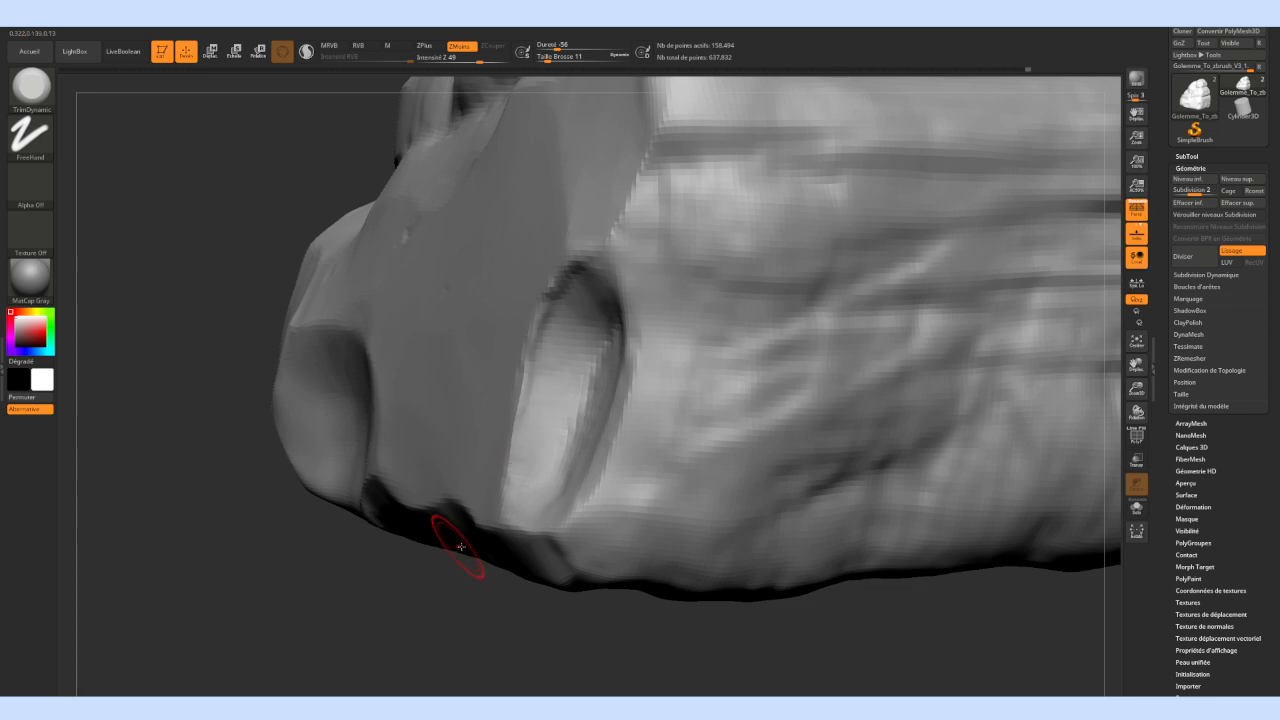
Set the brush size to 25 and flatten the rear rim of the vertical hollow
left_click_drag(420, 594, 661, 325)
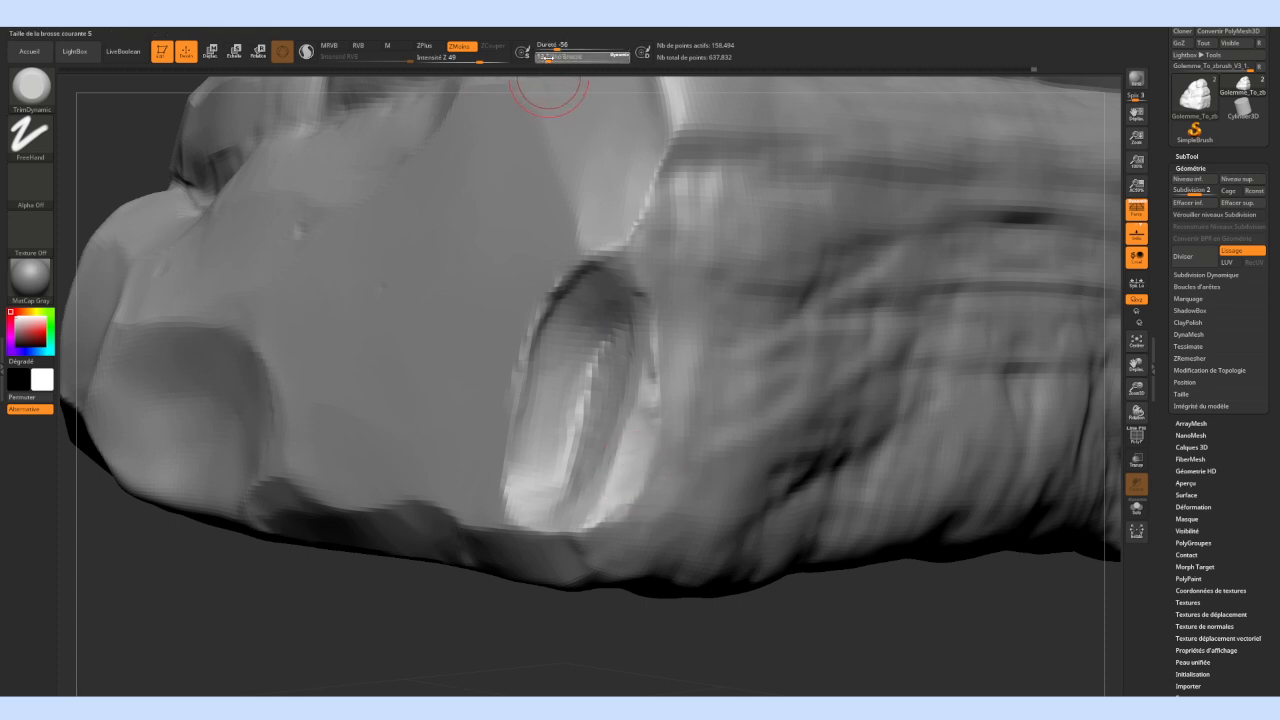
left_click_drag(551, 58, 553, 58)
mouse_move(630, 432)
left_mouse_down()
mouse_move(654, 440)
mouse_move(651, 362)
mouse_move(656, 460)
mouse_move(588, 503)
mouse_move(629, 385)
mouse_move(610, 440)
mouse_move(680, 400)
mouse_move(630, 520)
mouse_move(670, 360)
left_mouse_up()
Examine the whole torso from the front and the rolls on its side up close
mouse_move(687, 609)
left_mouse_down()
mouse_move(786, 608)
mouse_move(509, 517)
mouse_move(541, 560)
mouse_move(539, 594)
left_mouse_up()
left_click_drag(437, 569, 600, 575)
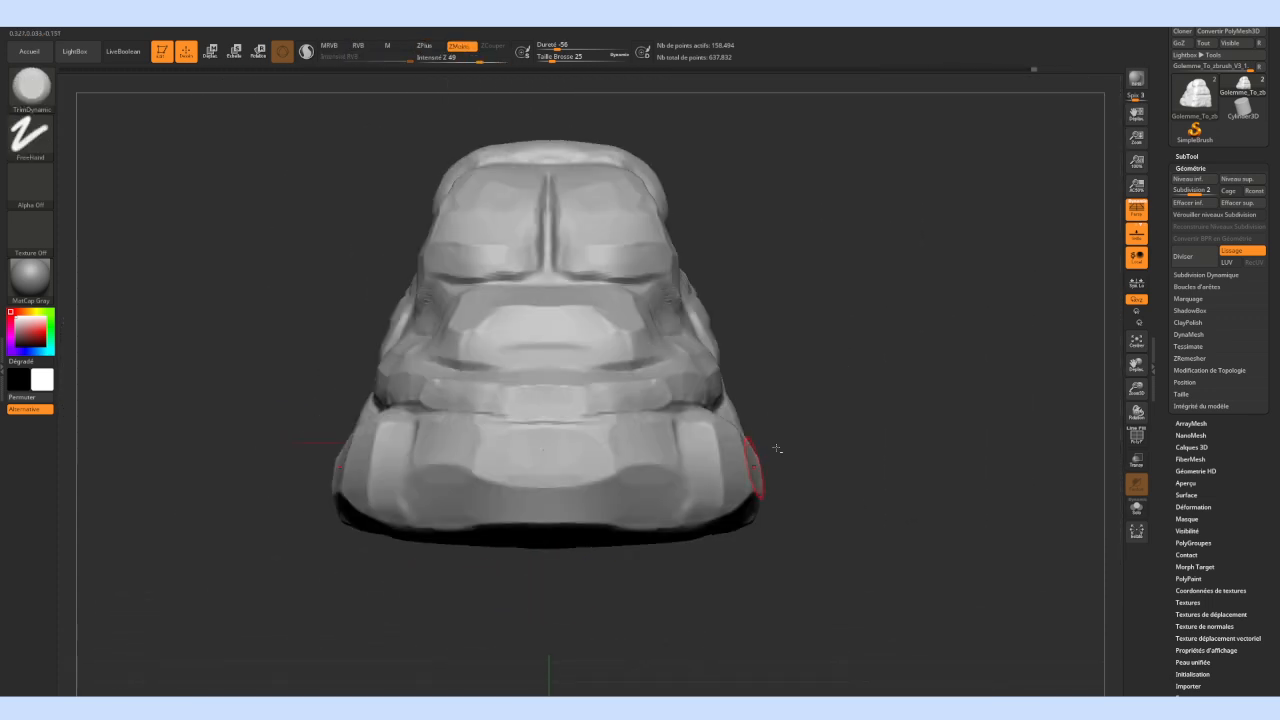
left_click_drag(745, 477, 745, 509, "alt")
mouse_move(799, 388)
left_mouse_down("alt")
mouse_move(791, 414)
mouse_move(865, 355)
mouse_move(843, 440)
mouse_move(811, 400)
mouse_move(963, 446)
mouse_move(925, 409)
left_mouse_up("alt")
key("space")
mouse_move(946, 309)
left_mouse_down()
mouse_move(823, 306)
mouse_move(997, 374)
left_mouse_up()
mouse_move(311, 248)
left_mouse_down("alt")
mouse_move(329, 251)
mouse_move(294, 271)
mouse_move(256, 236)
mouse_move(268, 231)
mouse_move(291, 261)
left_mouse_up("alt")
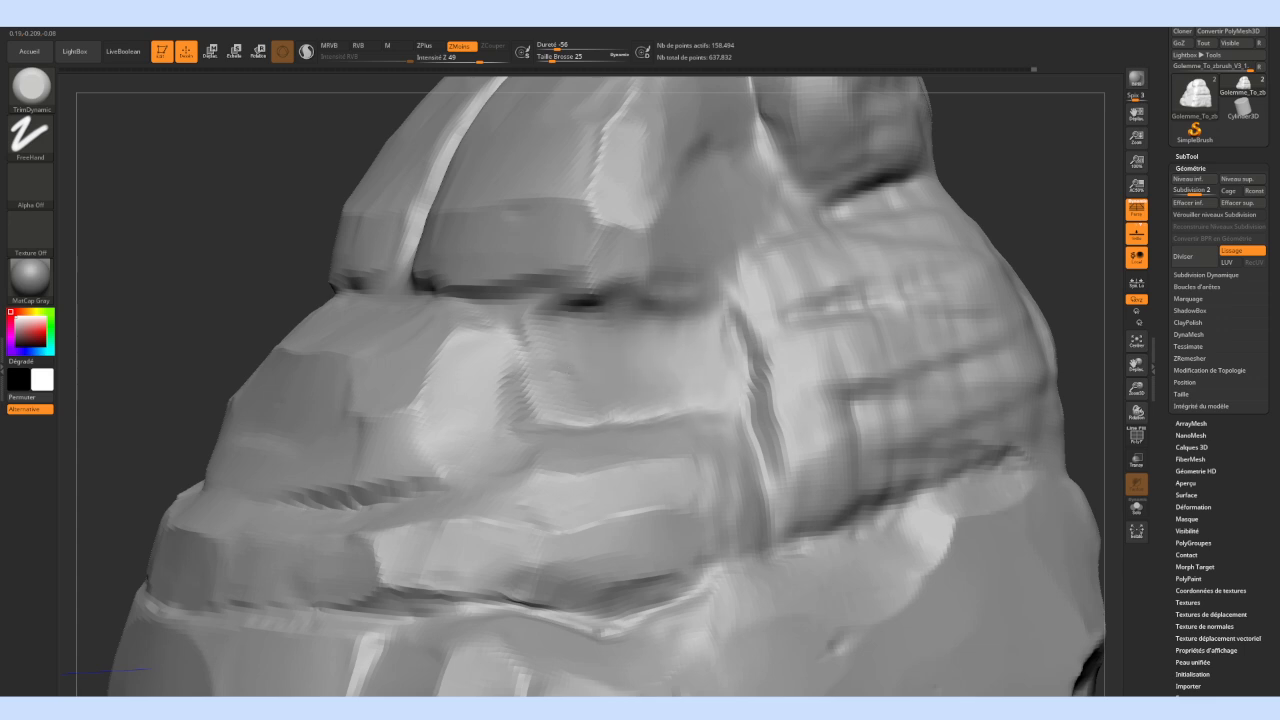
Trim the recess beneath the chest plate on the torso's side into a sloped plane and smooth its rough marks
mouse_move(630, 285)
left_mouse_down()
mouse_move(592, 322)
mouse_move(612, 358)
mouse_move(534, 352)
left_mouse_up()
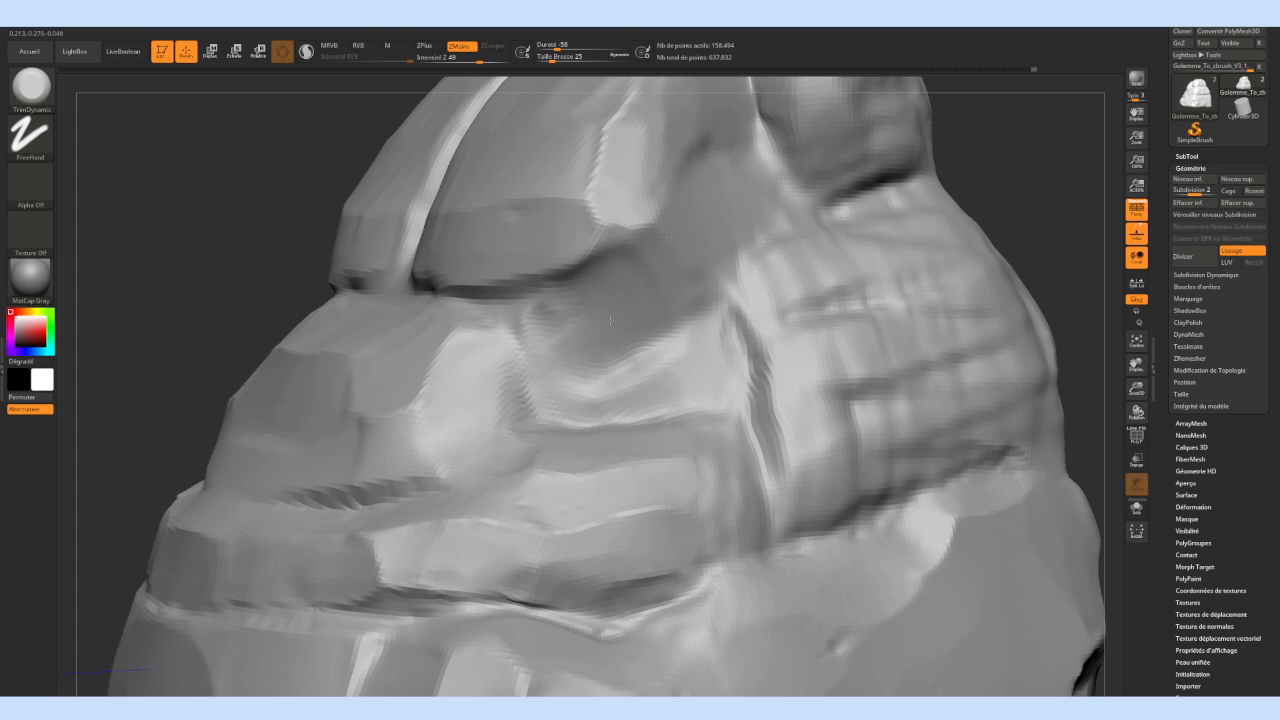
mouse_move(643, 317)
left_mouse_down()
mouse_move(628, 342)
mouse_move(708, 268)
mouse_move(636, 342)
left_mouse_up()
mouse_move(491, 377)
right_mouse_down()
mouse_move(843, 328)
mouse_move(686, 357)
right_mouse_up()
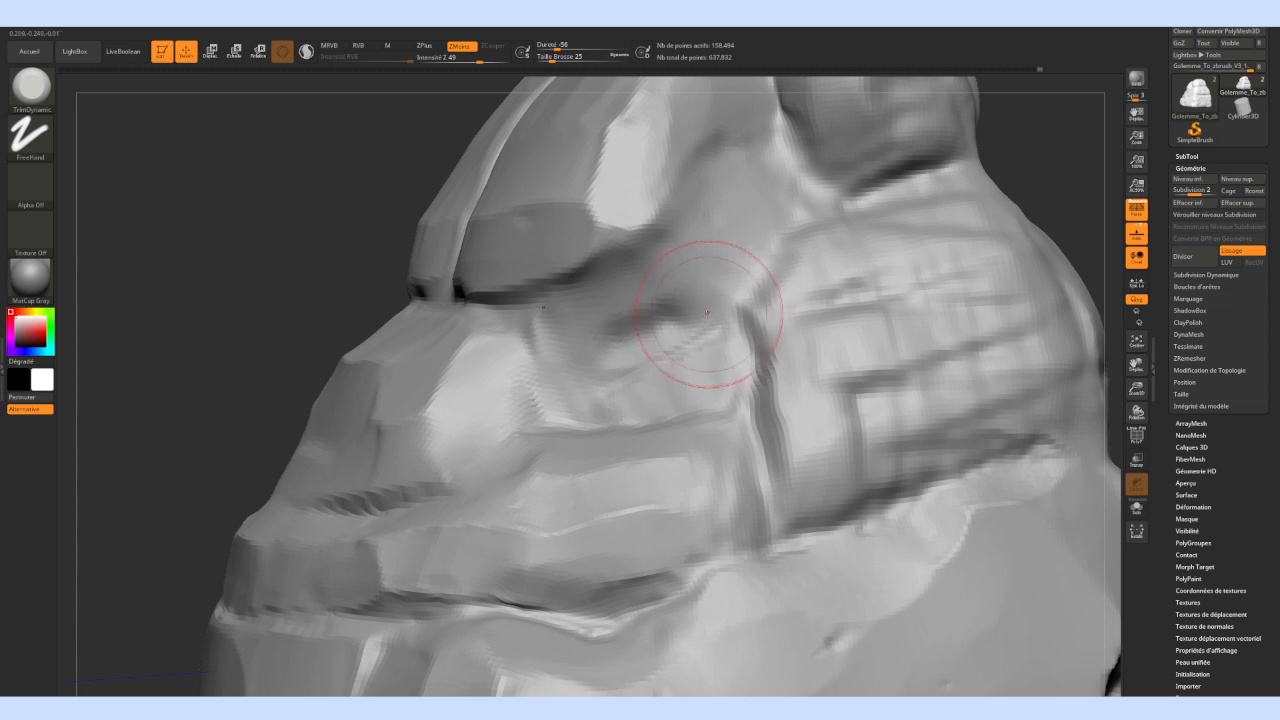
mouse_move(690, 312)
left_mouse_down("shift")
mouse_move(668, 343)
mouse_move(652, 316)
mouse_move(687, 287)
mouse_move(668, 344)
left_mouse_up("shift")
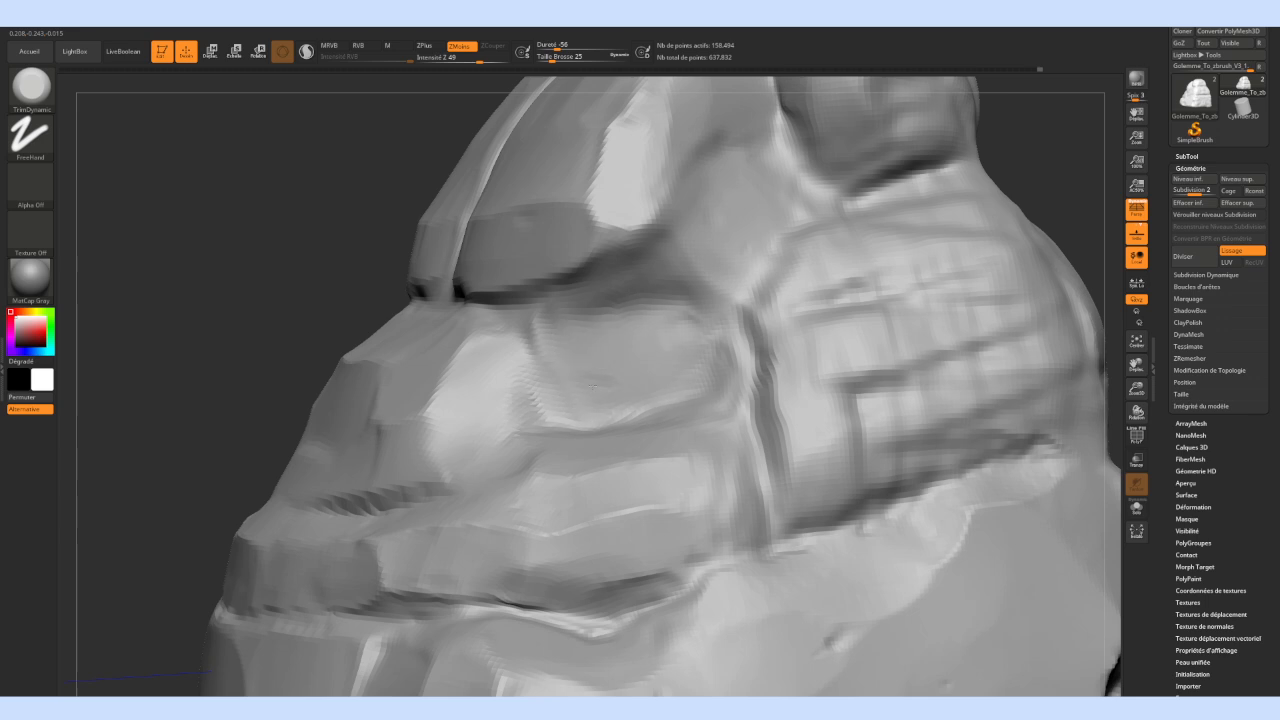
mouse_move(744, 330)
left_mouse_down()
mouse_move(685, 215)
mouse_move(677, 284)
left_mouse_up()
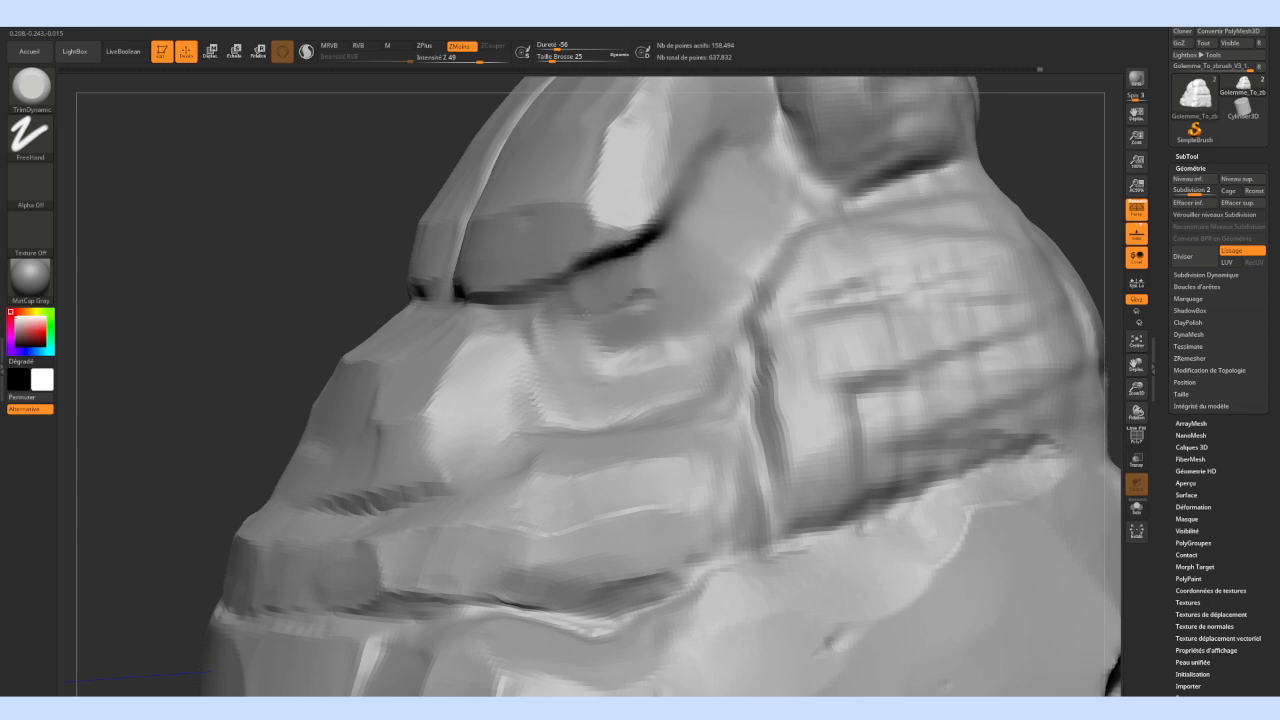
Set the brush size to 30 and flatten the bumpy flank block behind the recess into one broad plane
left_click_drag(265, 260, 285, 262)
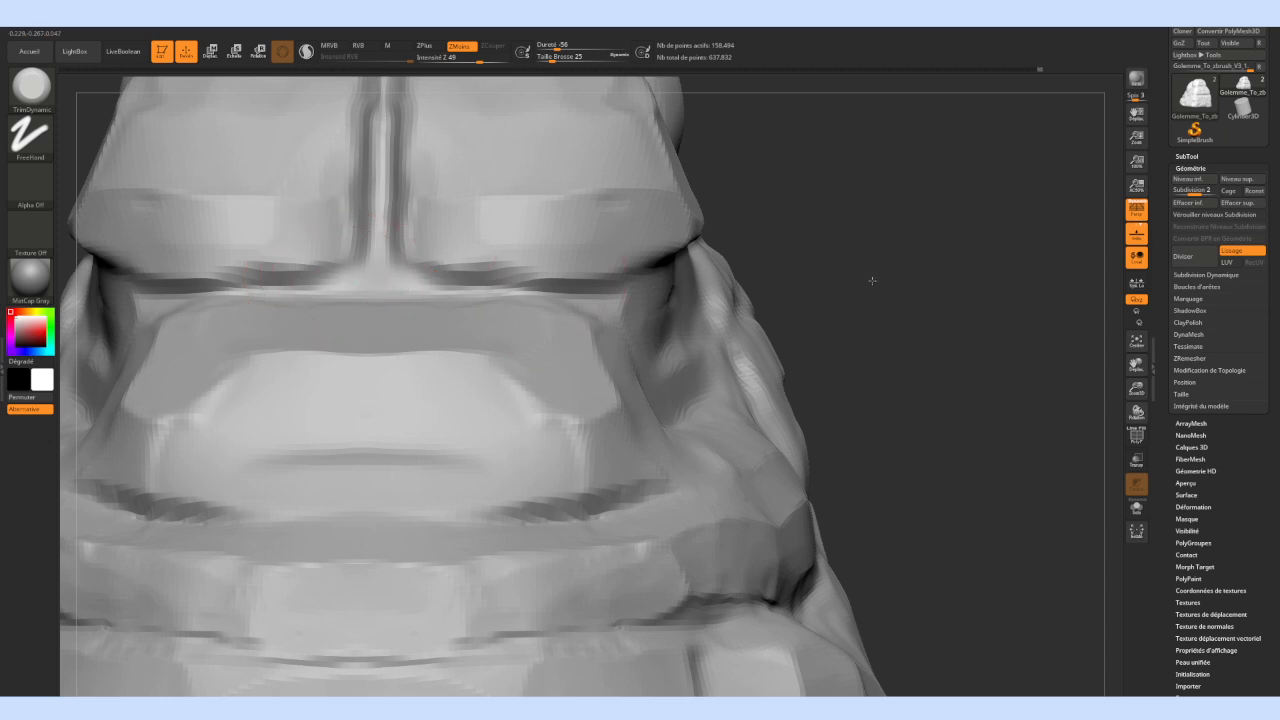
key("f")
mouse_move(390, 300)
left_mouse_down()
mouse_move(420, 337)
mouse_move(446, 341)
mouse_move(366, 330)
left_mouse_up()
left_click_drag(851, 339, 823, 351, "alt")
left_click_drag(713, 346, 628, 403)
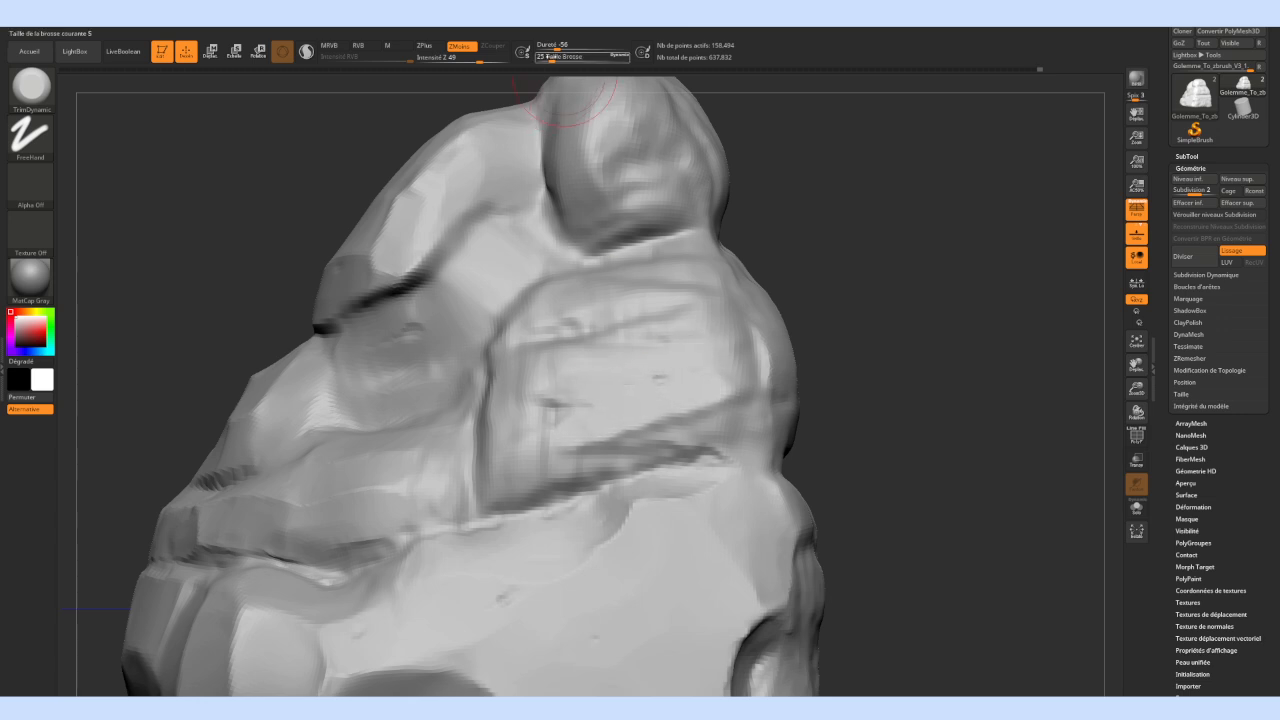
left_click_drag(556, 57, 560, 57)
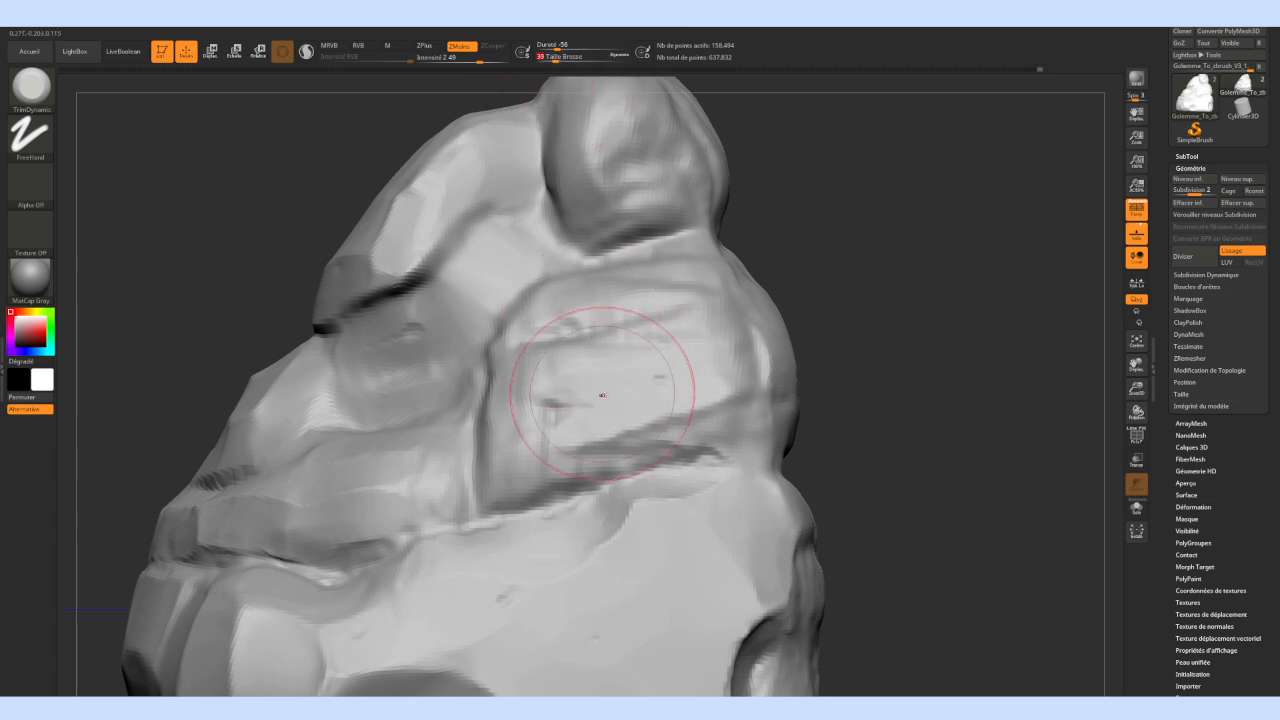
mouse_move(636, 327)
left_mouse_down()
mouse_move(668, 318)
mouse_move(598, 325)
mouse_move(614, 329)
left_mouse_up()
mouse_move(697, 303)
left_mouse_down()
mouse_move(642, 293)
mouse_move(716, 362)
mouse_move(687, 366)
left_mouse_up()
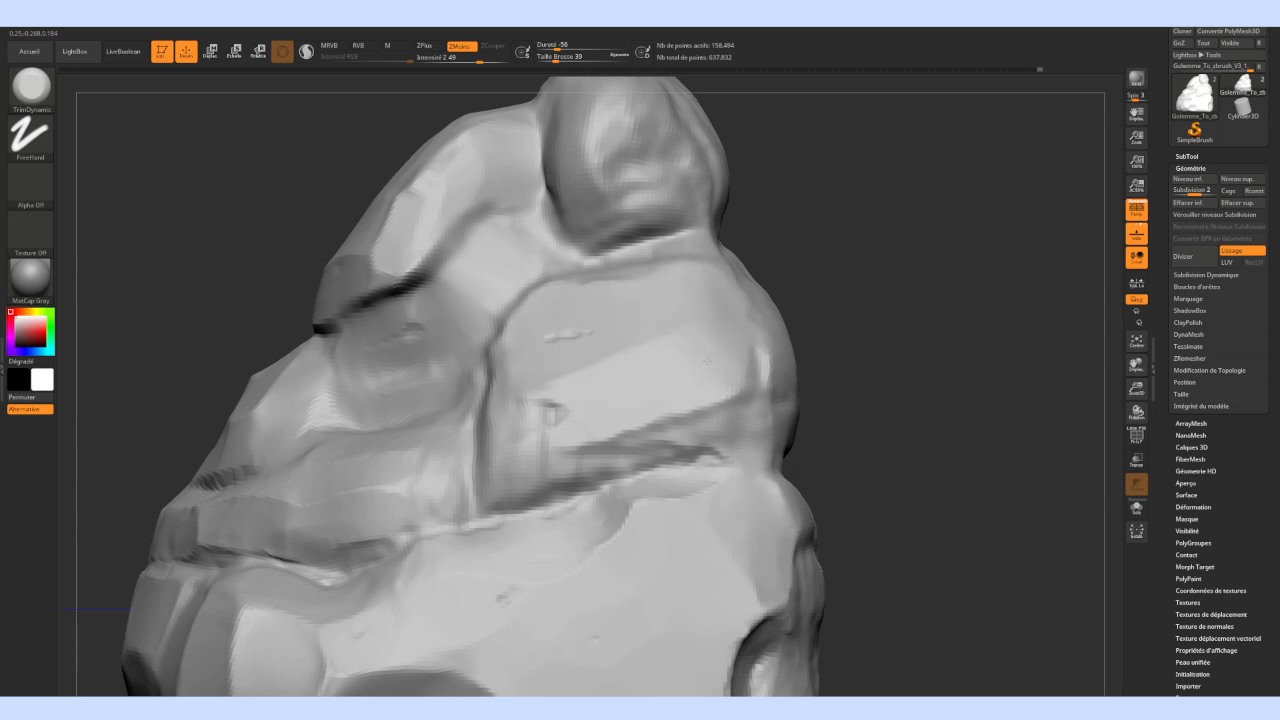
left_click_drag(551, 406, 589, 418)
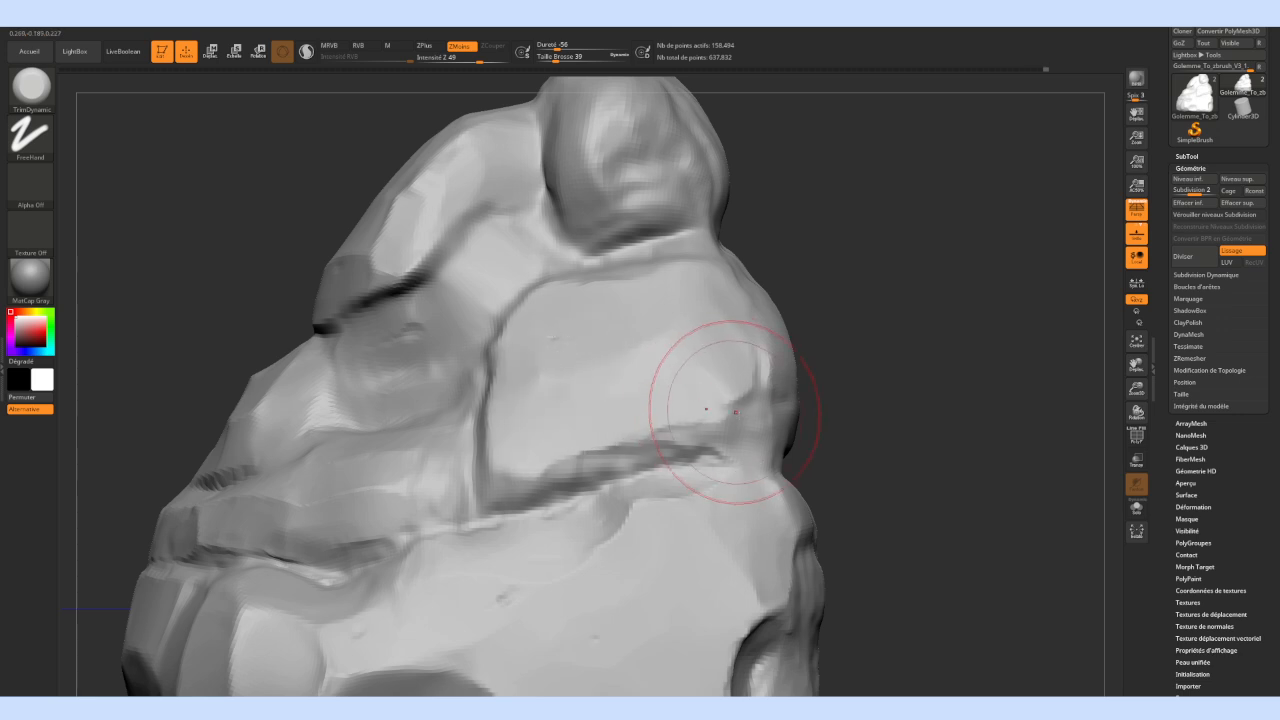
Set the brush size to 17 and trim the flank block's lower edge and the jagged crease along its front
left_click(543, 58)
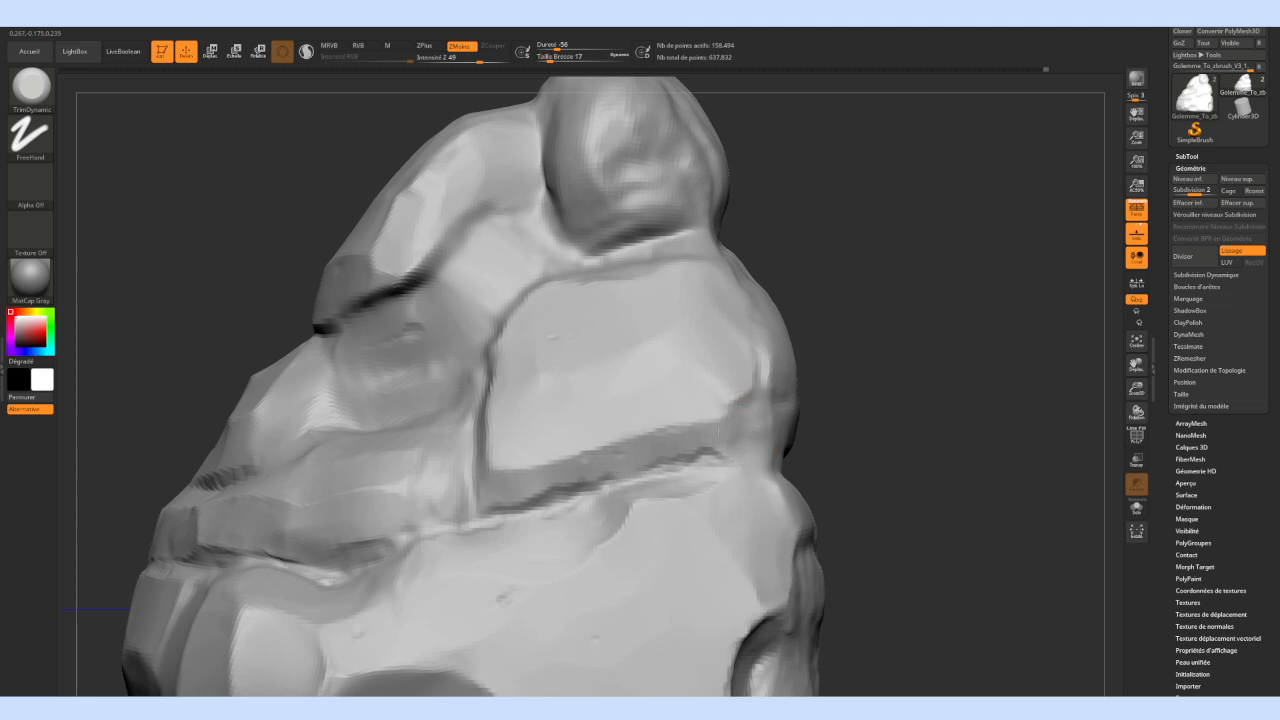
left_click_drag(706, 472, 642, 474)
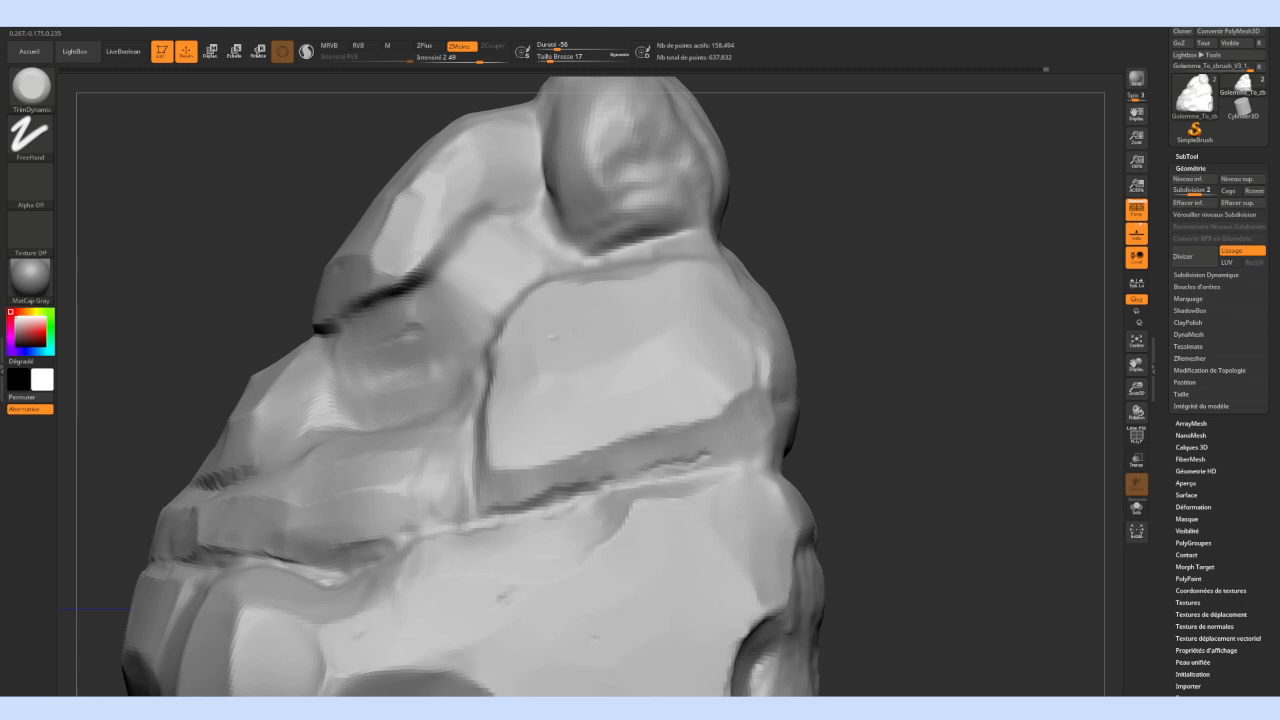
left_click_drag(867, 466, 891, 466)
left_click_drag(826, 362, 950, 378)
left_click_drag(843, 380, 686, 385)
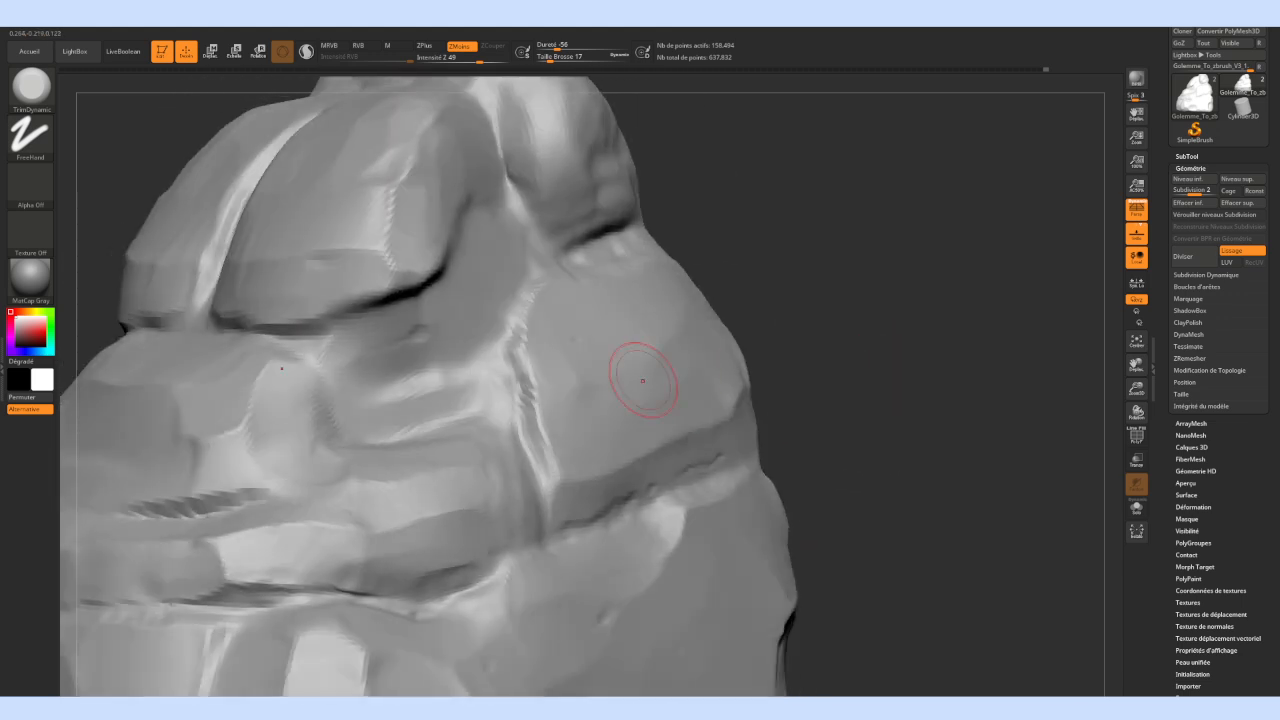
mouse_move(492, 351)
left_mouse_down()
mouse_move(483, 373)
mouse_move(487, 334)
mouse_move(526, 450)
left_mouse_up()
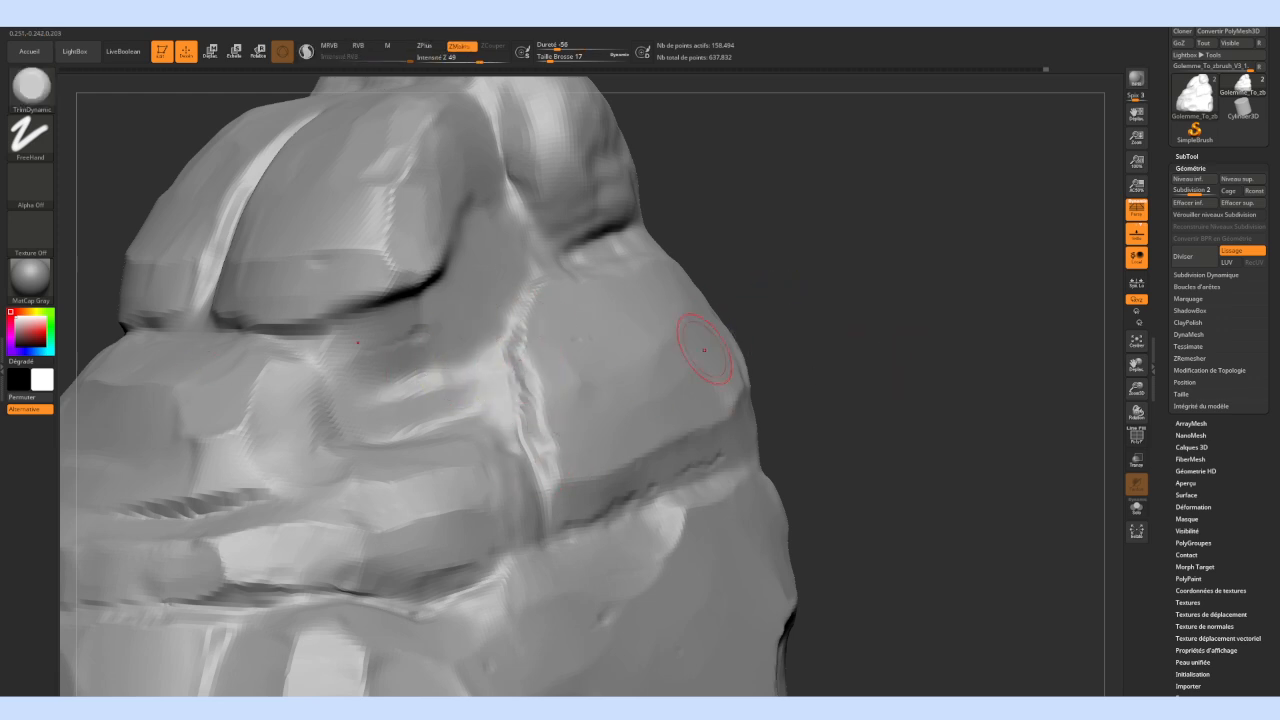
left_click_drag(529, 349, 541, 476)
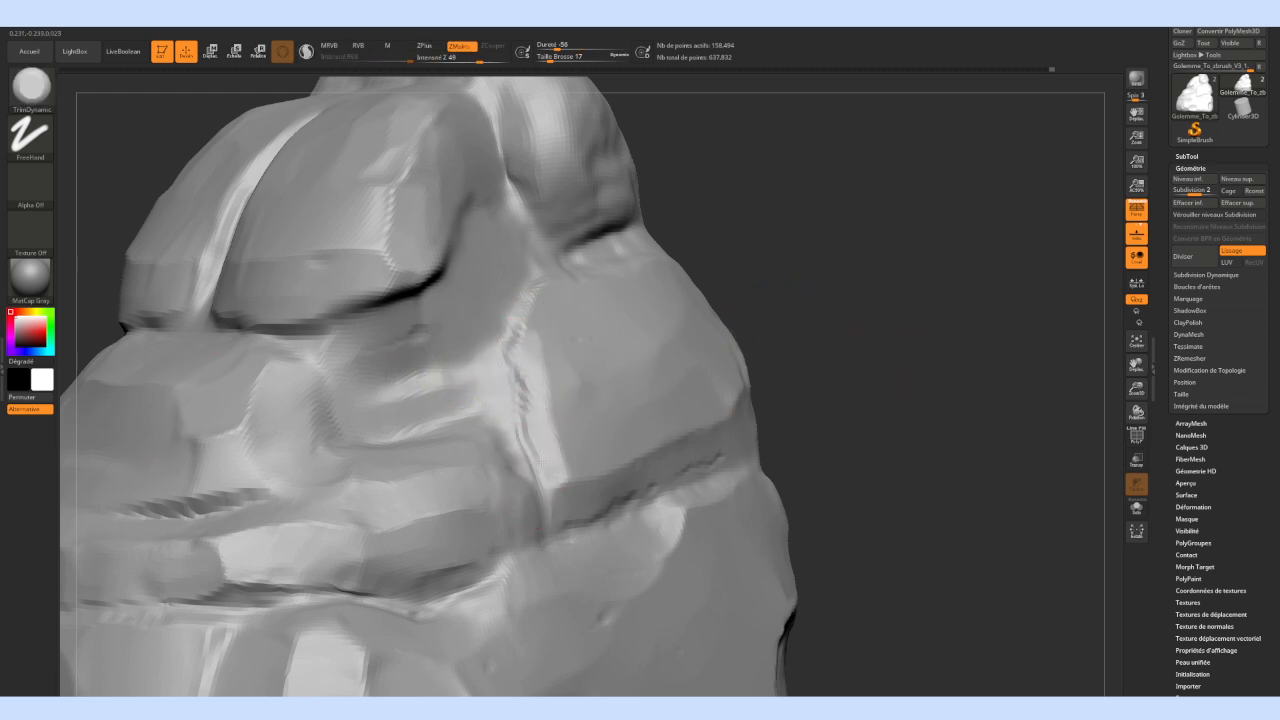
left_click_drag(522, 370, 544, 483)
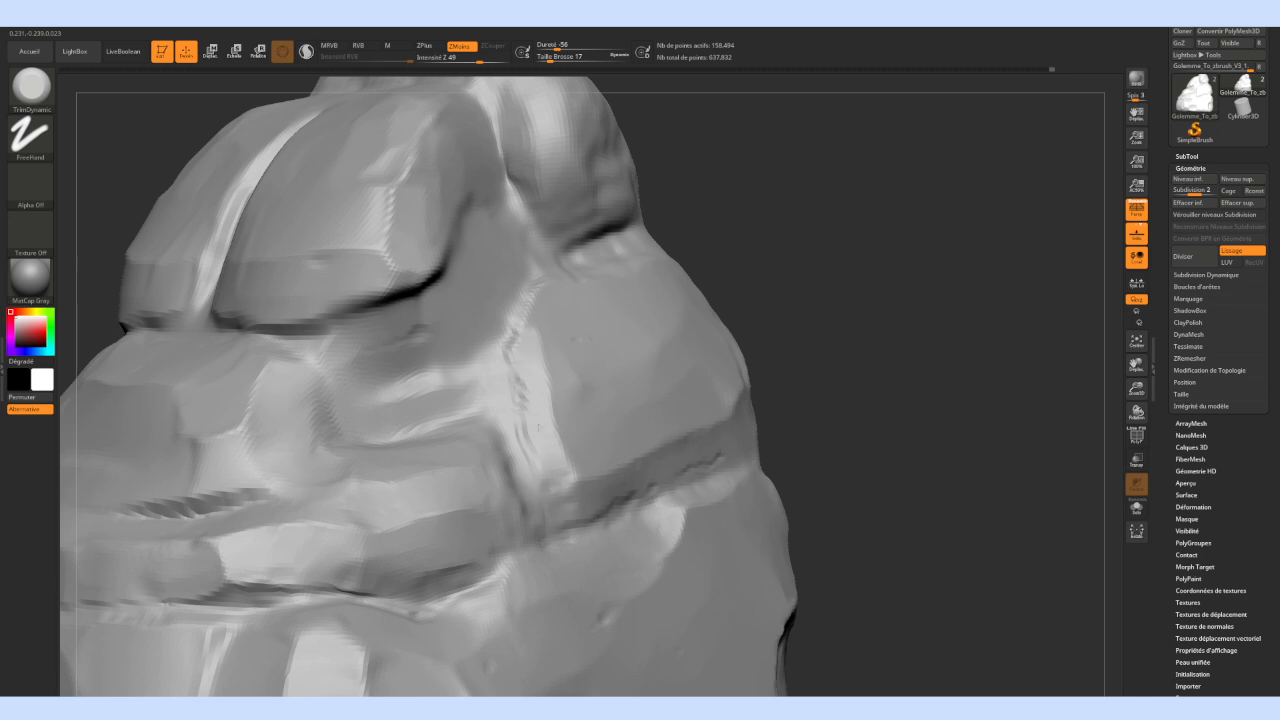
Set the brush size to 54 and flatten the uneven rolls across the torso's back into broad planes
left_click_drag(926, 346, 886, 346)
mouse_move(951, 290)
left_mouse_down("alt")
mouse_move(883, 331)
mouse_move(800, 335)
mouse_move(813, 338)
left_mouse_up("alt")
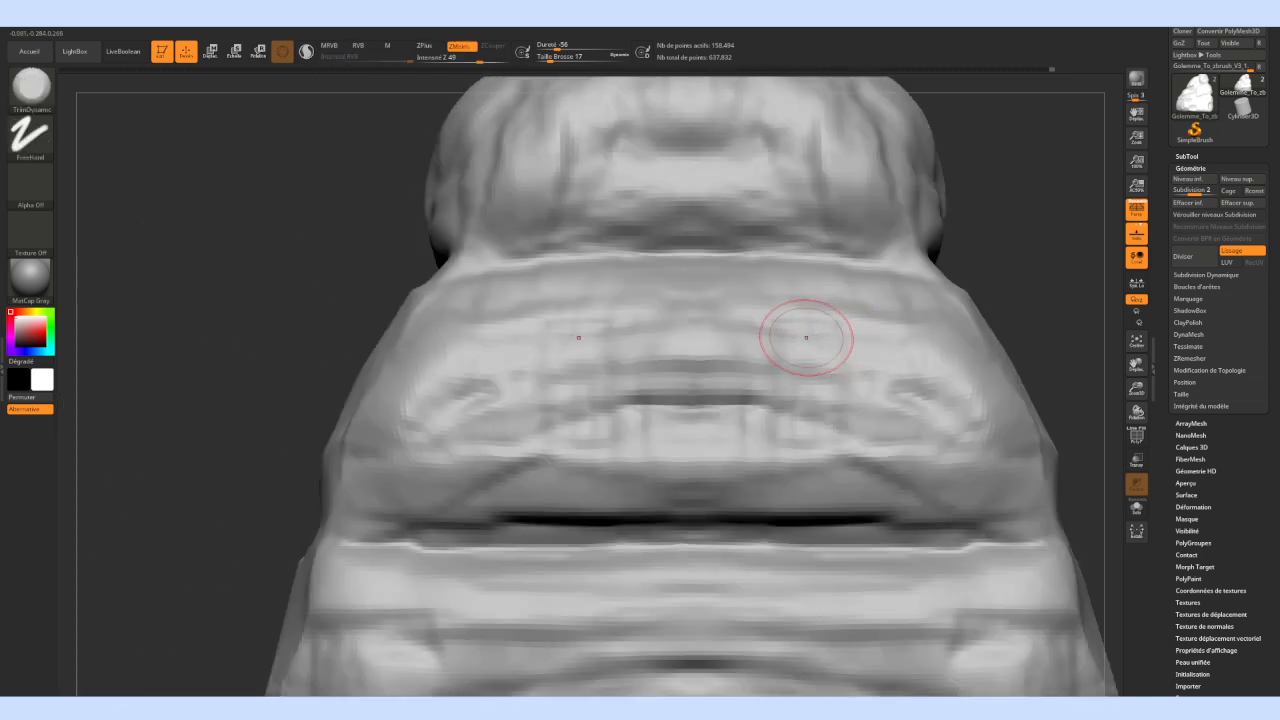
left_click_drag(555, 57, 561, 57)
mouse_move(762, 378)
left_mouse_down()
mouse_move(665, 382)
mouse_move(745, 388)
mouse_move(640, 400)
mouse_move(535, 395)
mouse_move(560, 350)
left_mouse_up()
mouse_move(691, 300)
left_mouse_down()
mouse_move(590, 268)
mouse_move(430, 318)
left_mouse_up()
mouse_move(600, 125)
left_mouse_down()
mouse_move(575, 140)
mouse_move(600, 150)
mouse_move(485, 148)
left_mouse_up()
mouse_move(140, 310)
left_mouse_down()
mouse_move(232, 318)
mouse_move(262, 288)
left_mouse_up()
left_click_drag(985, 578, 595, 597)
Trim the rear corner where the back rolls meet the flank into hard planes
left_click_drag(1027, 355, 939, 230, "alt")
mouse_move(480, 190)
left_mouse_down()
mouse_move(431, 283)
mouse_move(445, 226)
mouse_move(412, 300)
mouse_move(420, 335)
left_mouse_up()
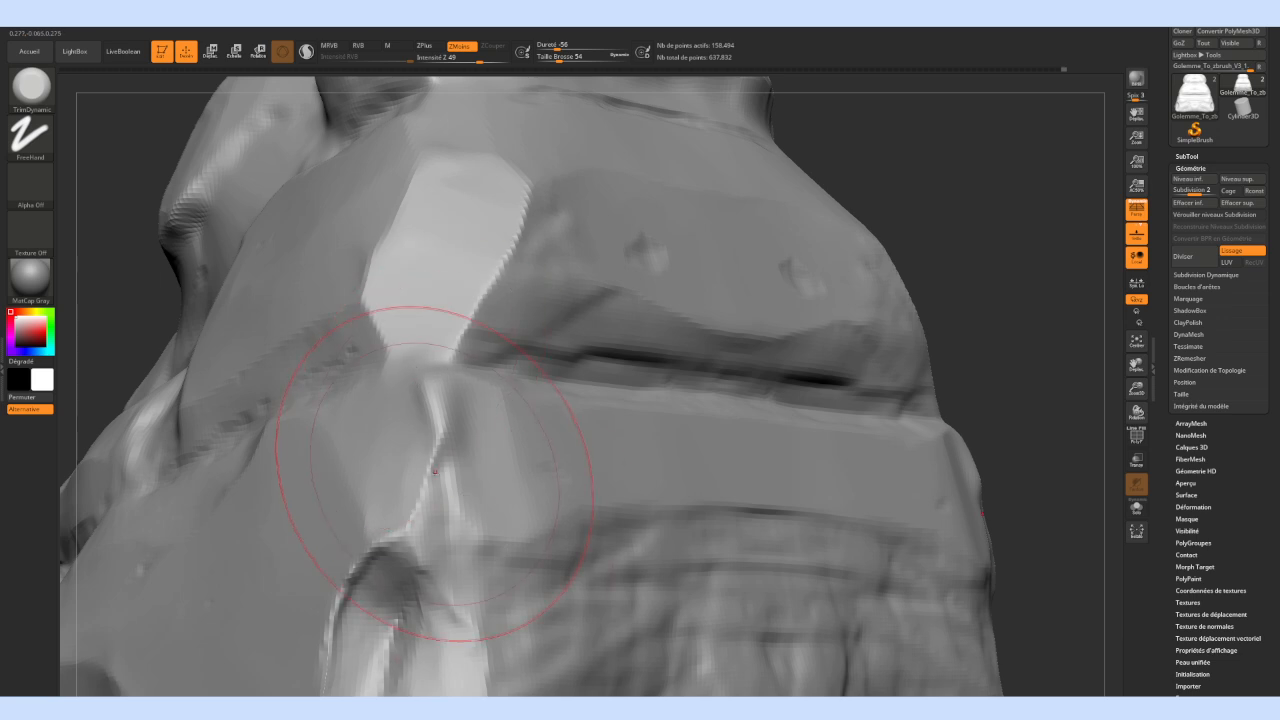
mouse_move(1057, 471)
left_mouse_down()
mouse_move(910, 416)
mouse_move(515, 416)
left_mouse_up()
mouse_move(653, 457)
left_mouse_down()
mouse_move(690, 515)
mouse_move(510, 525)
mouse_move(740, 560)
mouse_move(496, 534)
mouse_move(584, 536)
mouse_move(600, 490)
mouse_move(735, 450)
mouse_move(475, 394)
left_mouse_up()
left_click_drag(677, 413, 664, 520)
Trim the rounded roll at the top of the upper back and its side end into flatter facets
mouse_move(922, 495)
left_mouse_down()
mouse_move(926, 354)
mouse_move(931, 390)
mouse_move(883, 360)
mouse_move(846, 366)
mouse_move(821, 261)
mouse_move(820, 343)
left_mouse_up()
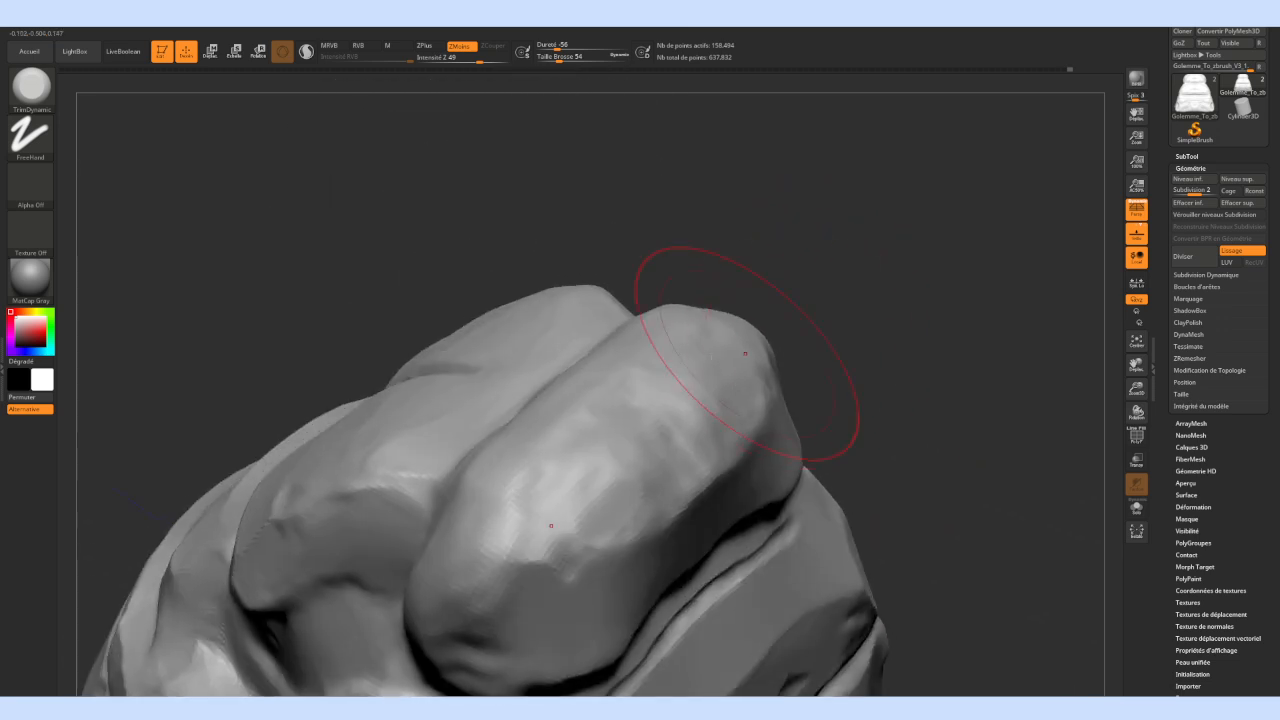
mouse_move(635, 452)
left_mouse_down()
mouse_move(690, 435)
mouse_move(545, 502)
mouse_move(620, 410)
mouse_move(531, 517)
left_mouse_up()
mouse_move(815, 300)
left_mouse_down()
mouse_move(763, 277)
mouse_move(742, 232)
left_mouse_up()
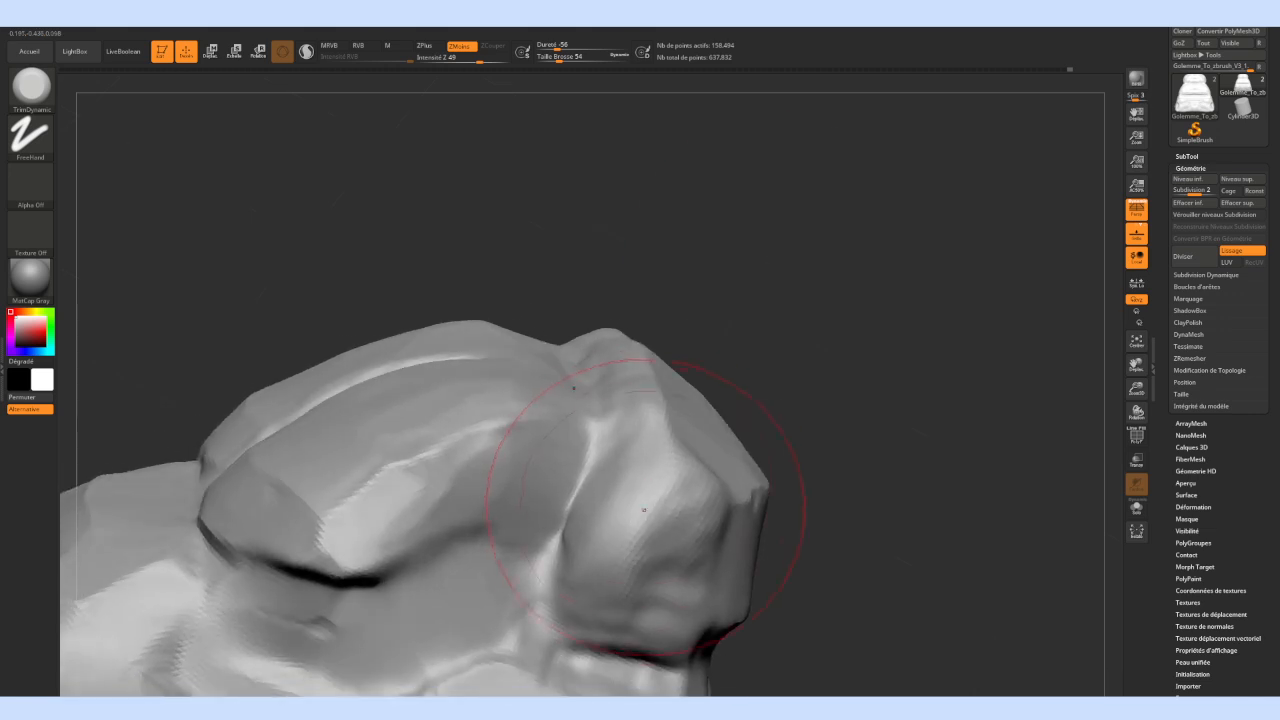
left_click_drag(646, 483, 660, 545)
mouse_move(657, 491)
left_mouse_down()
mouse_move(636, 545)
mouse_move(665, 555)
mouse_move(615, 575)
left_mouse_up()
mouse_move(742, 300)
left_mouse_down()
mouse_move(710, 370)
mouse_move(630, 325)
mouse_move(720, 163)
mouse_move(654, 271)
mouse_move(757, 206)
mouse_move(722, 217)
left_mouse_up()
Show the Golemme_To_zbrush_V3_2 subtool with the torso and frame the whole golem from the front
left_click_drag(222, 220, 370, 282)
left_click_drag(1082, 345, 912, 382, "alt")
left_click_drag(816, 383, 857, 318, "alt")
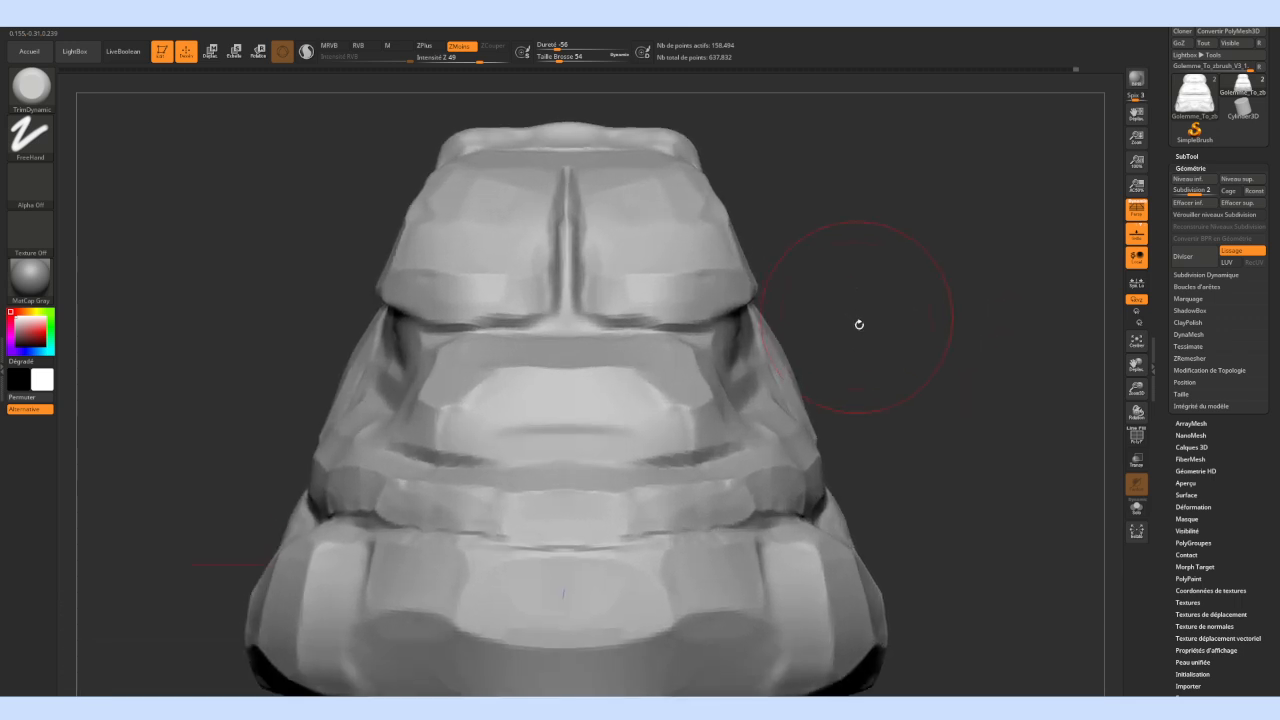
left_click_drag(881, 363, 1012, 262)
left_click(1186, 157)
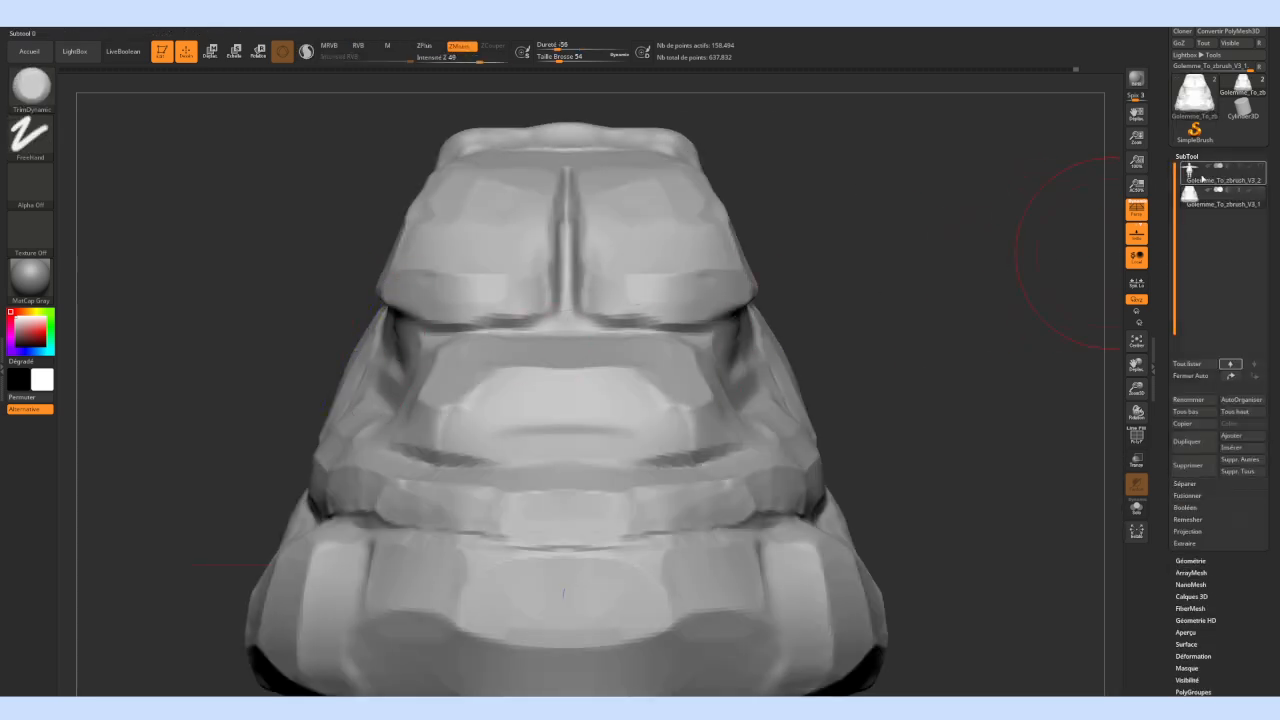
left_click(1260, 165)
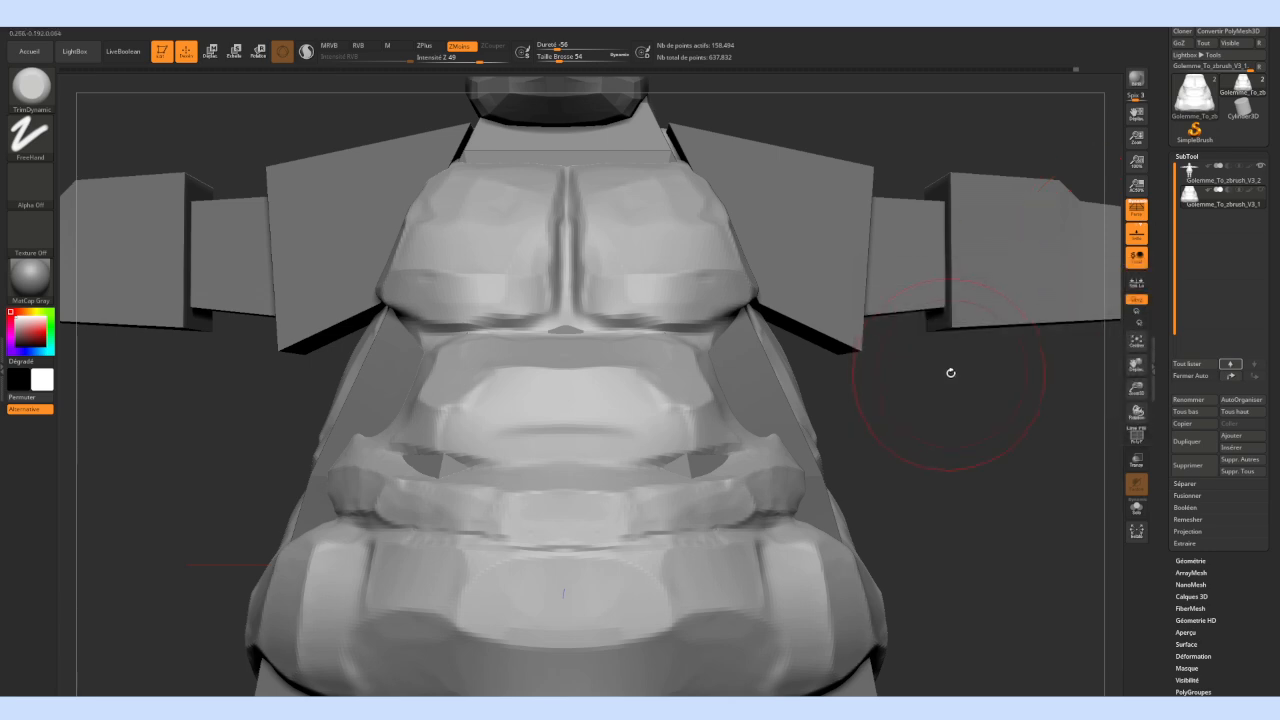
key("f")
left_click_drag(854, 416, 790, 183)
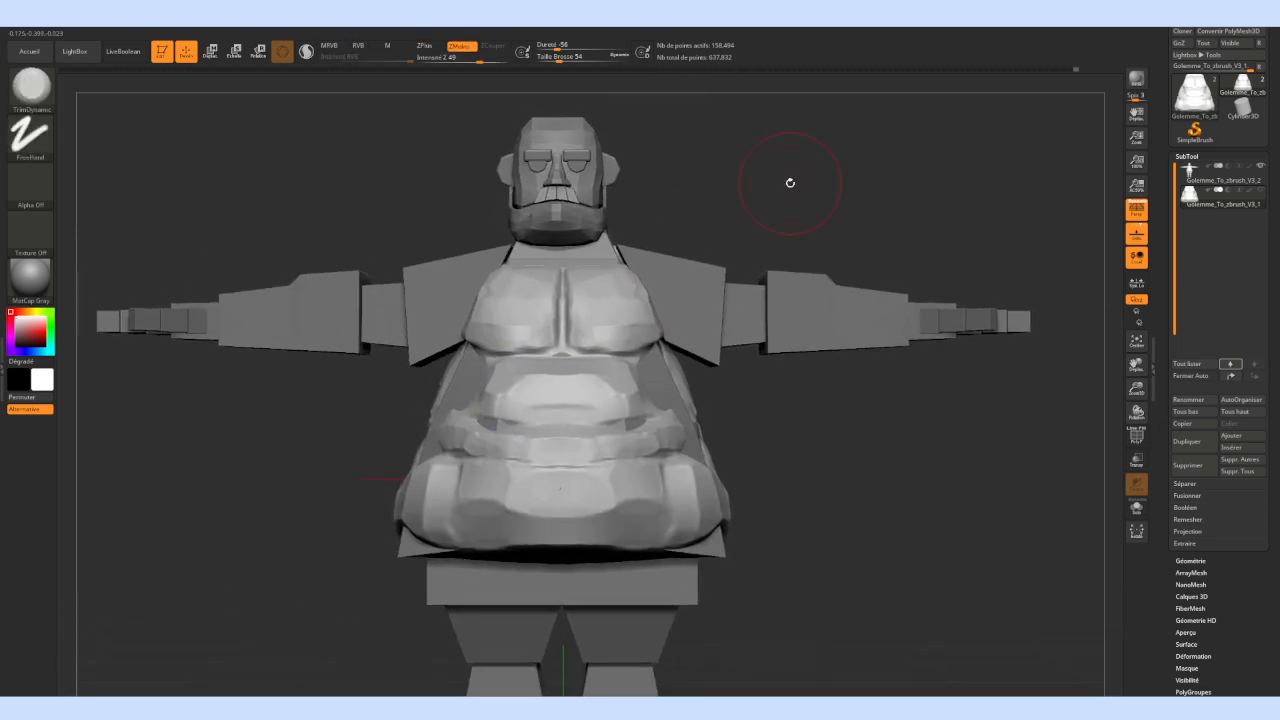